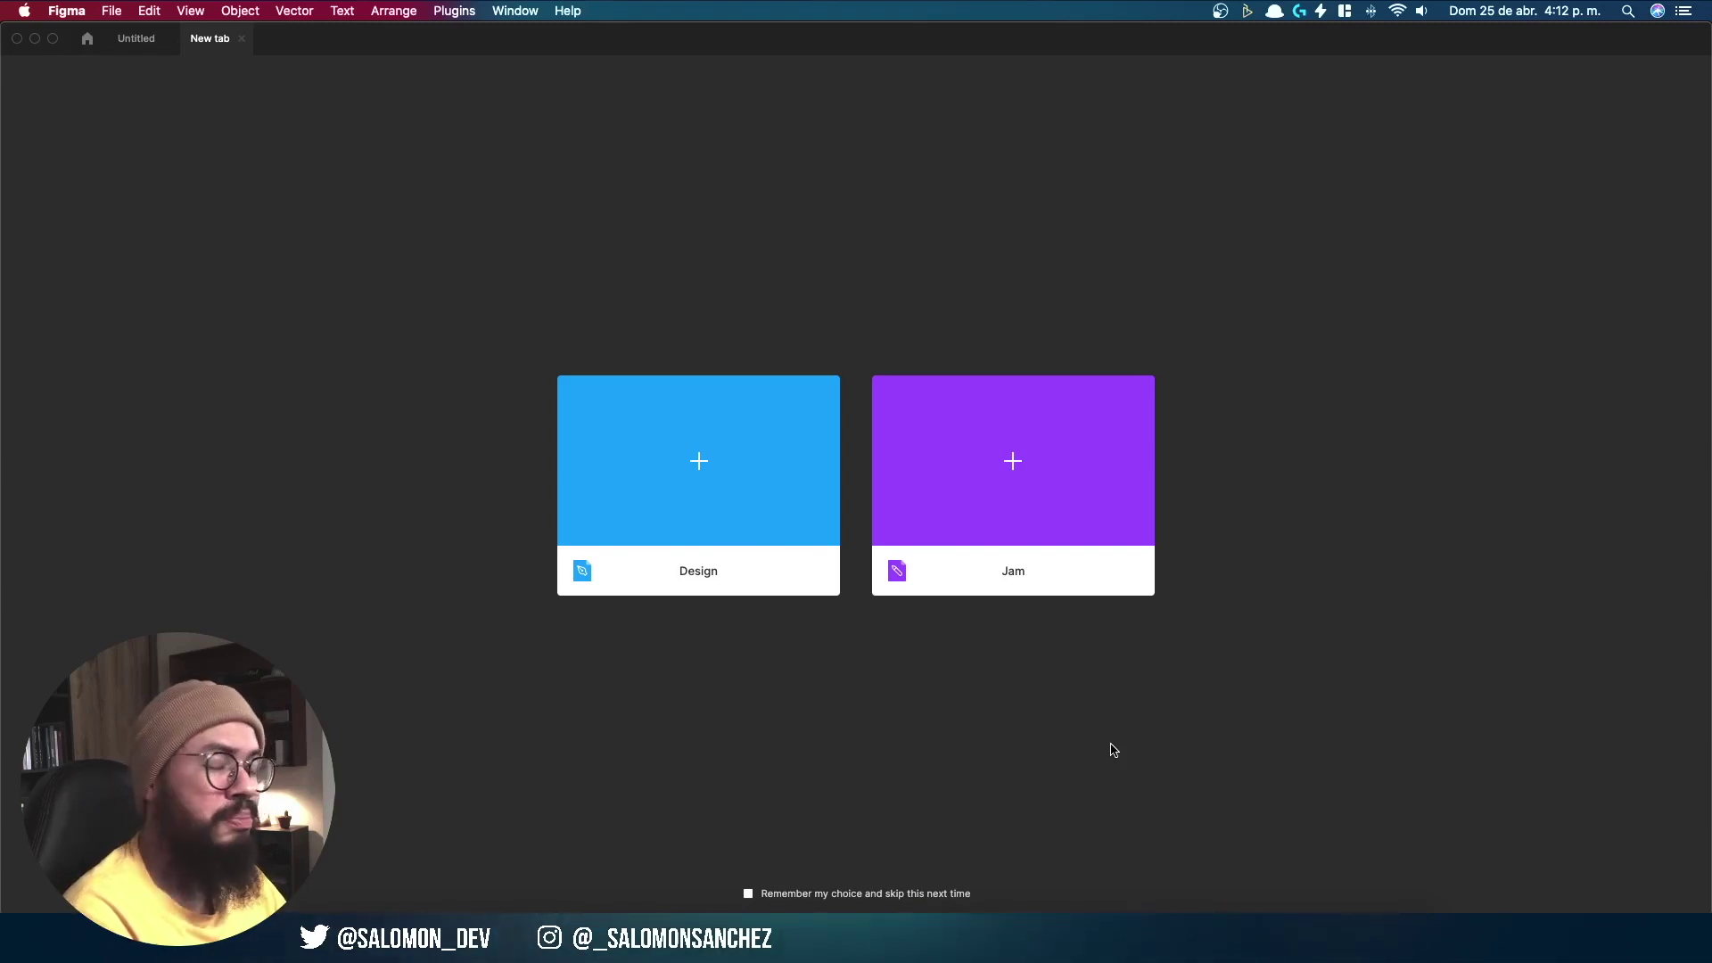
# Step: Create a blank FigJam board, scribble two marker strokes, and select the circle shape
pyautogui.click(1023, 464)
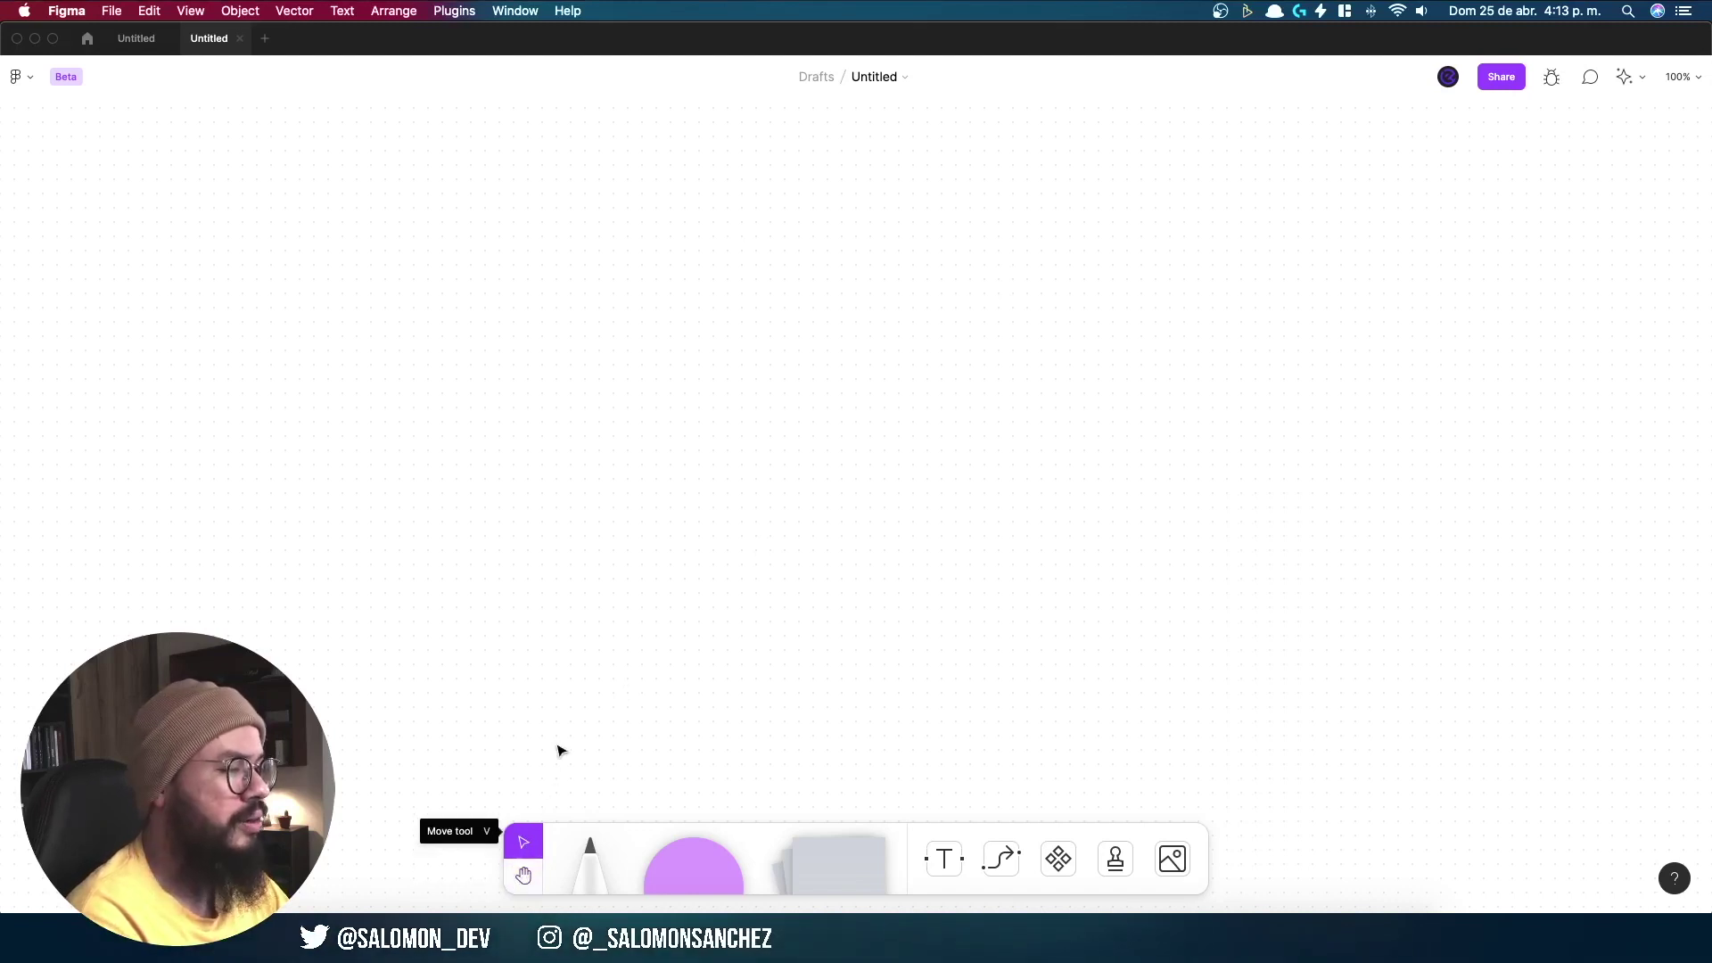
pyautogui.click(585, 856)
pyautogui.moveTo(522, 387); pyautogui.dragTo(694, 250)
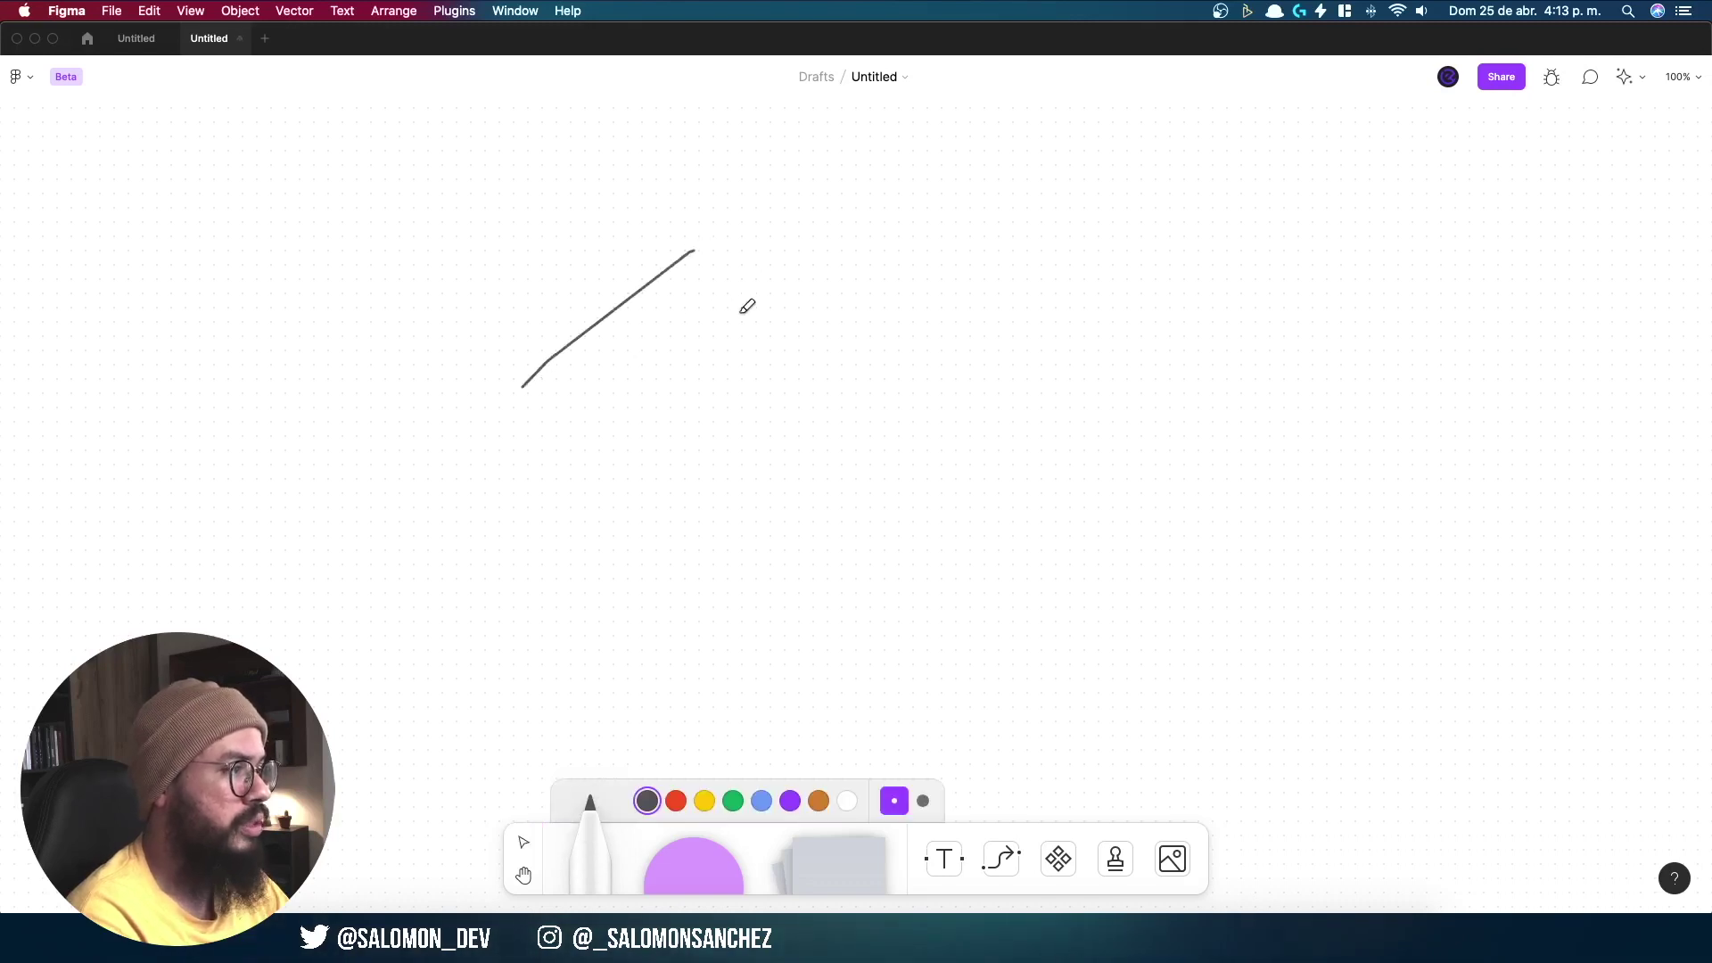
pyautogui.moveTo(748, 306); pyautogui.dragTo(1309, 399)
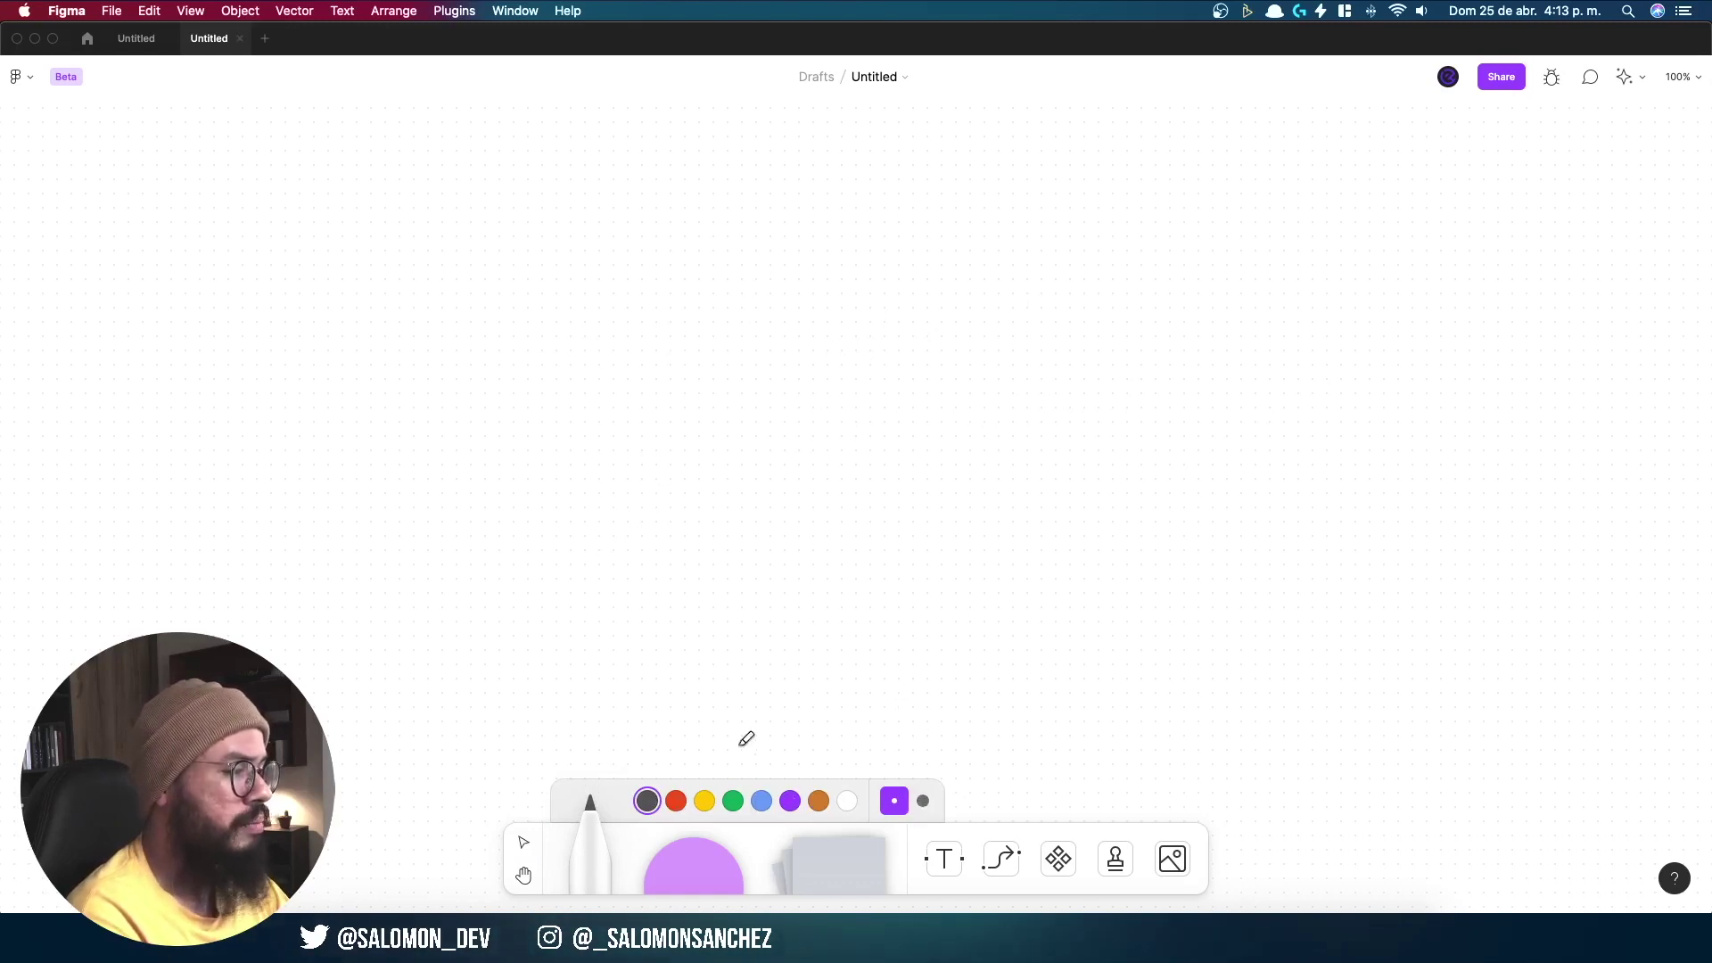
pyautogui.click(698, 861)
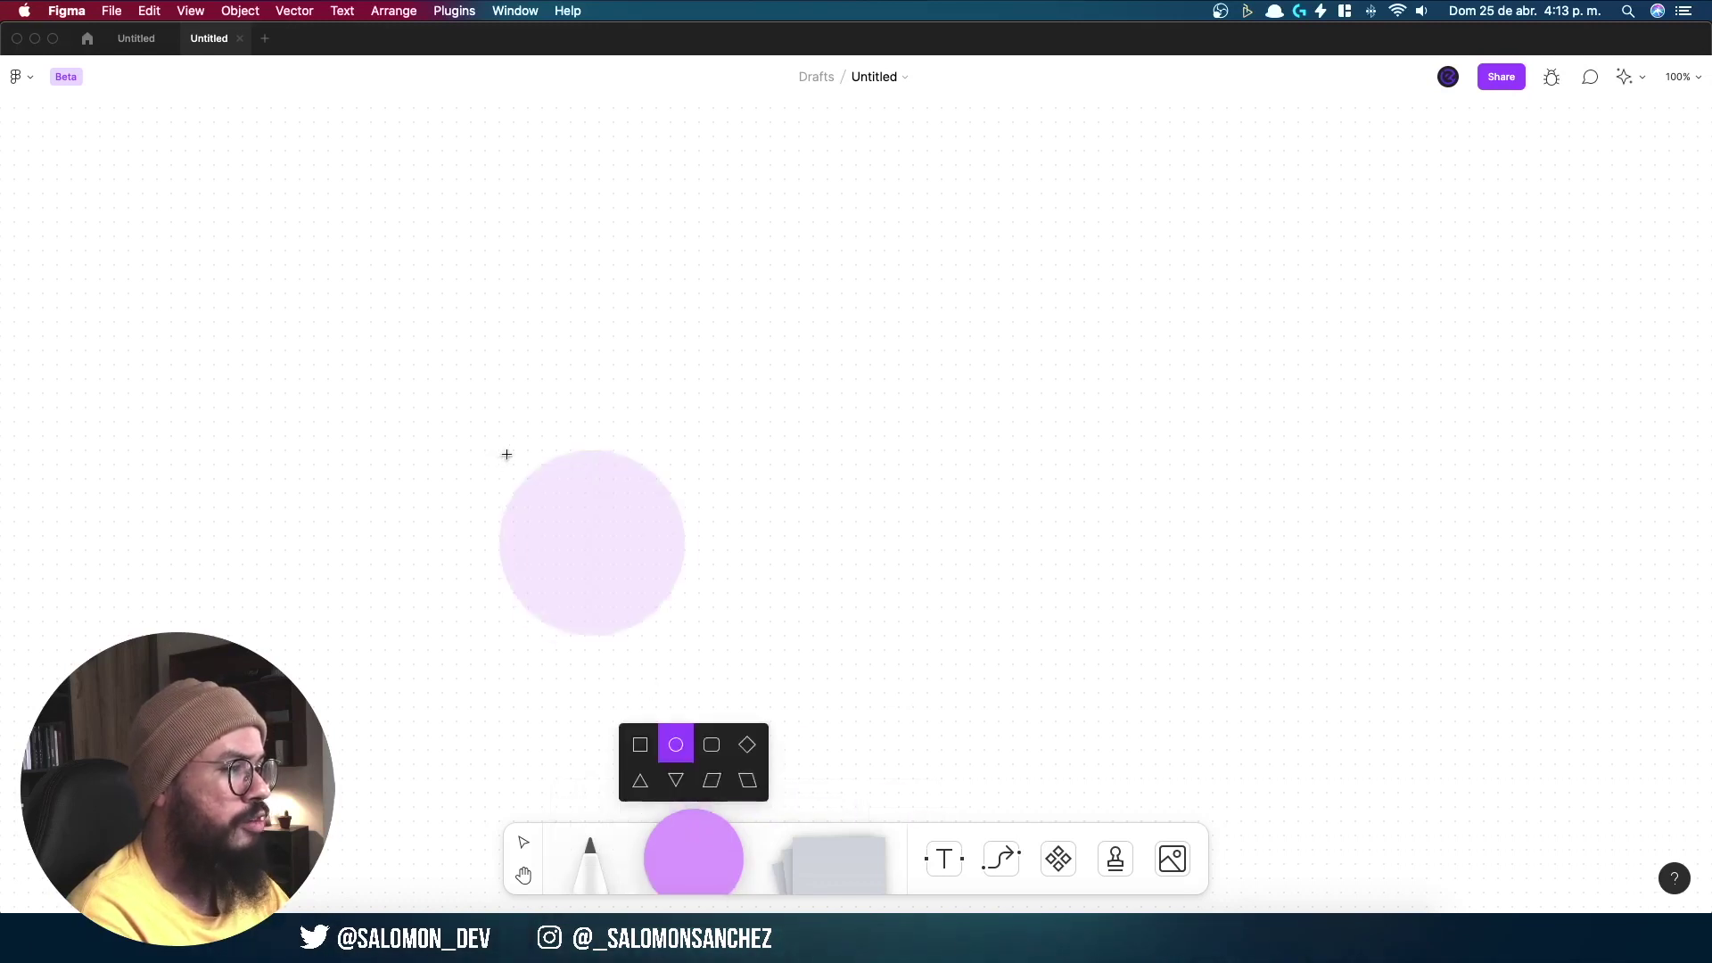
# Step: Place a purple circle and drop a grey sticky note beside it, ready for text
pyautogui.click(478, 393)
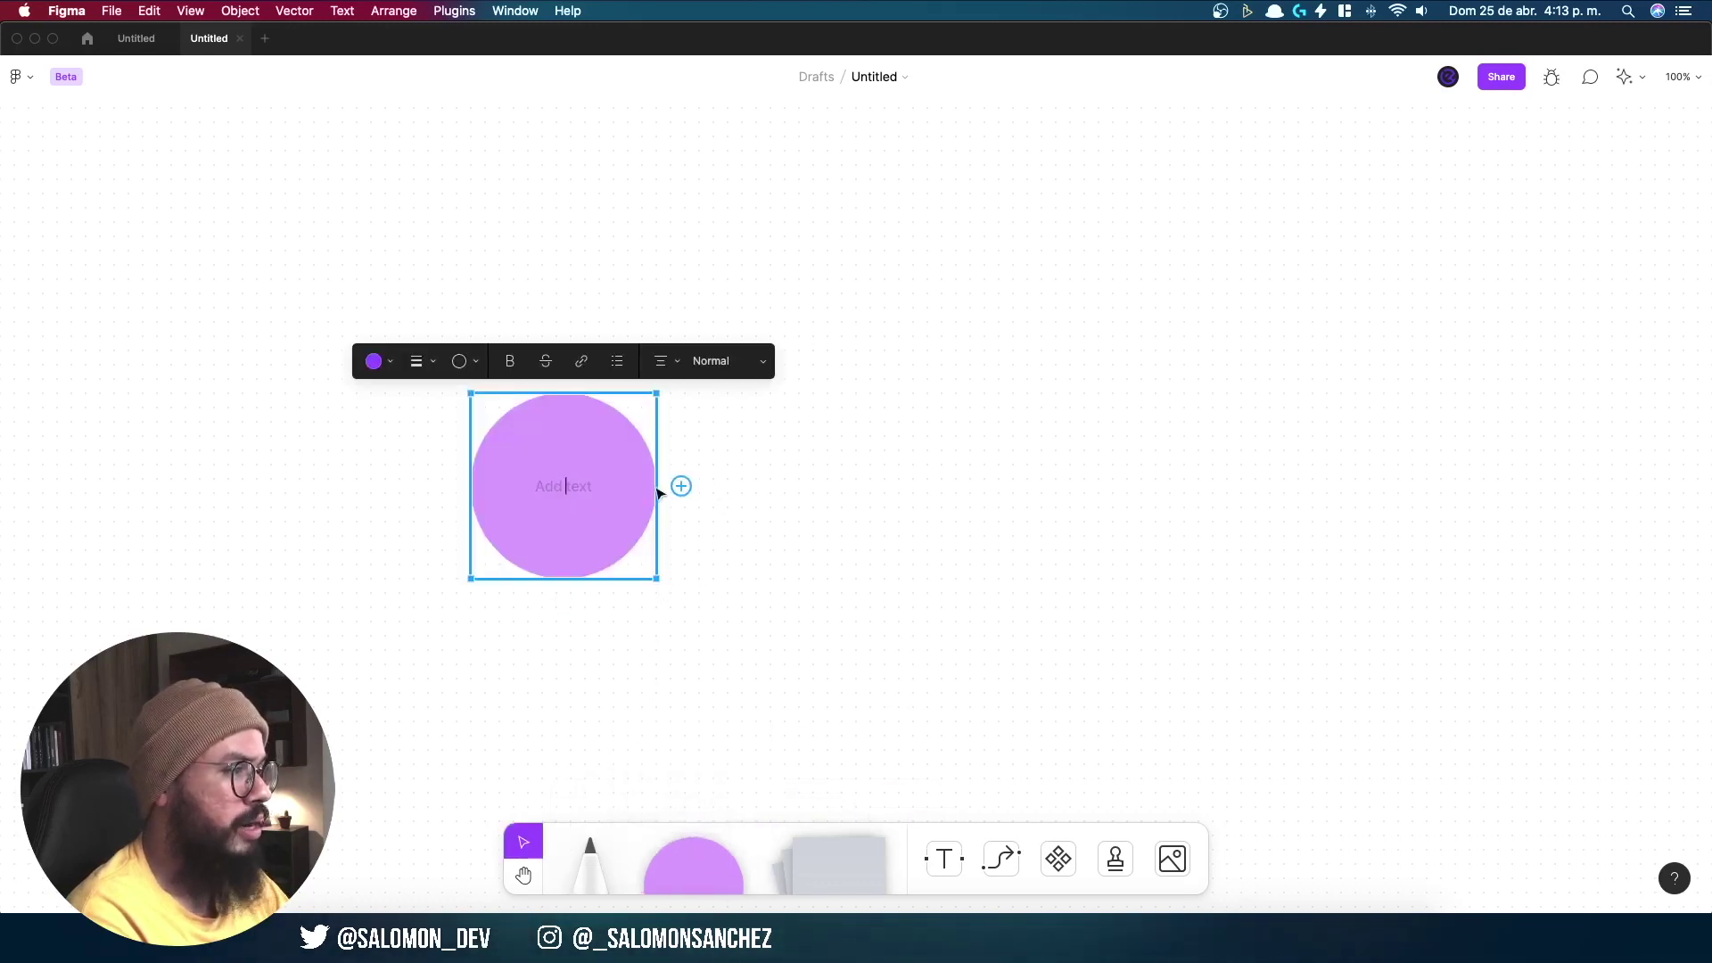
pyautogui.click(555, 487)
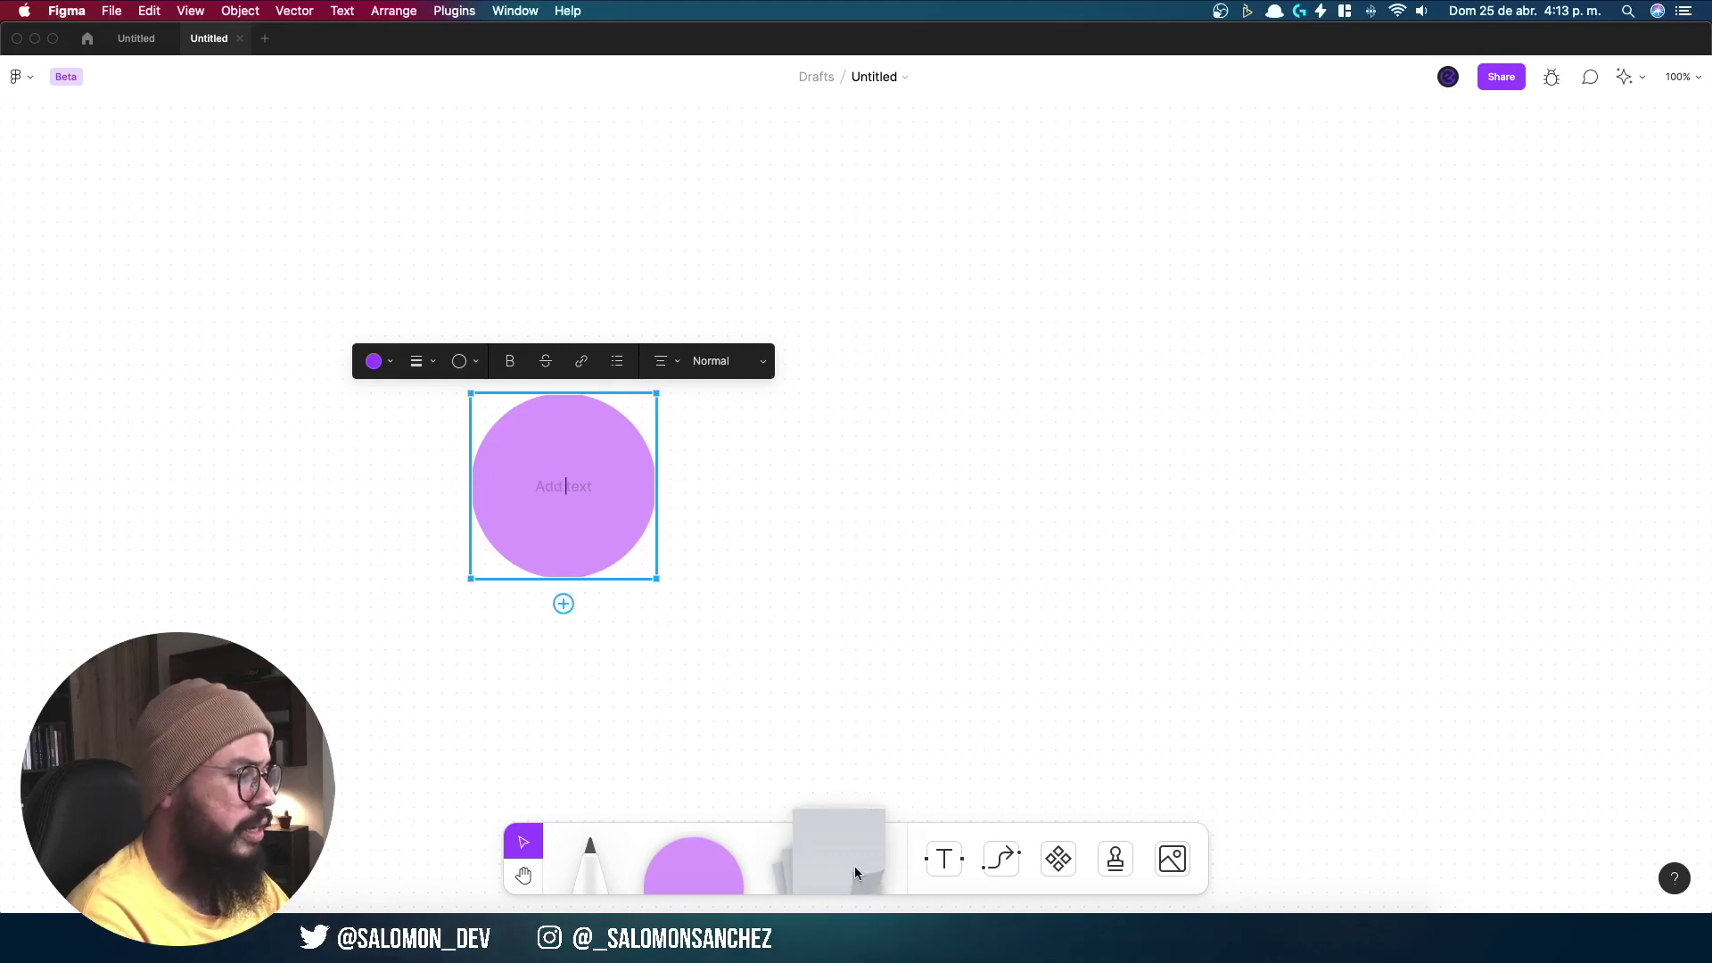
pyautogui.moveTo(824, 658); pyautogui.dragTo(802, 518)
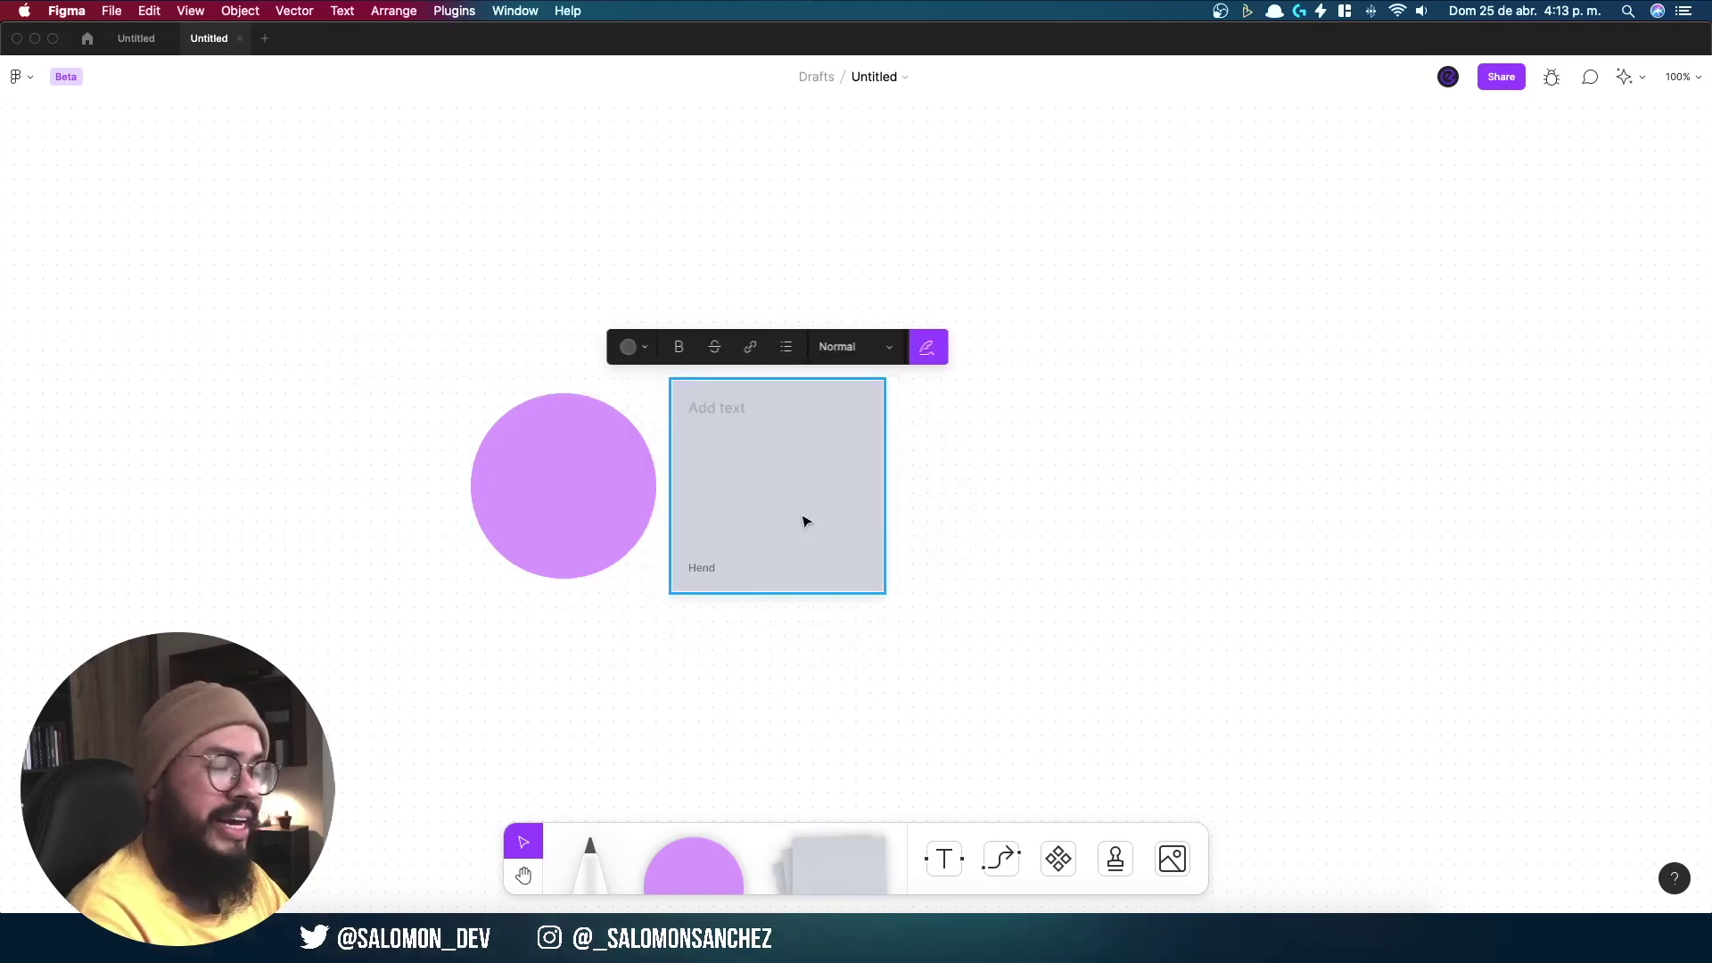
pyautogui.click(748, 408)
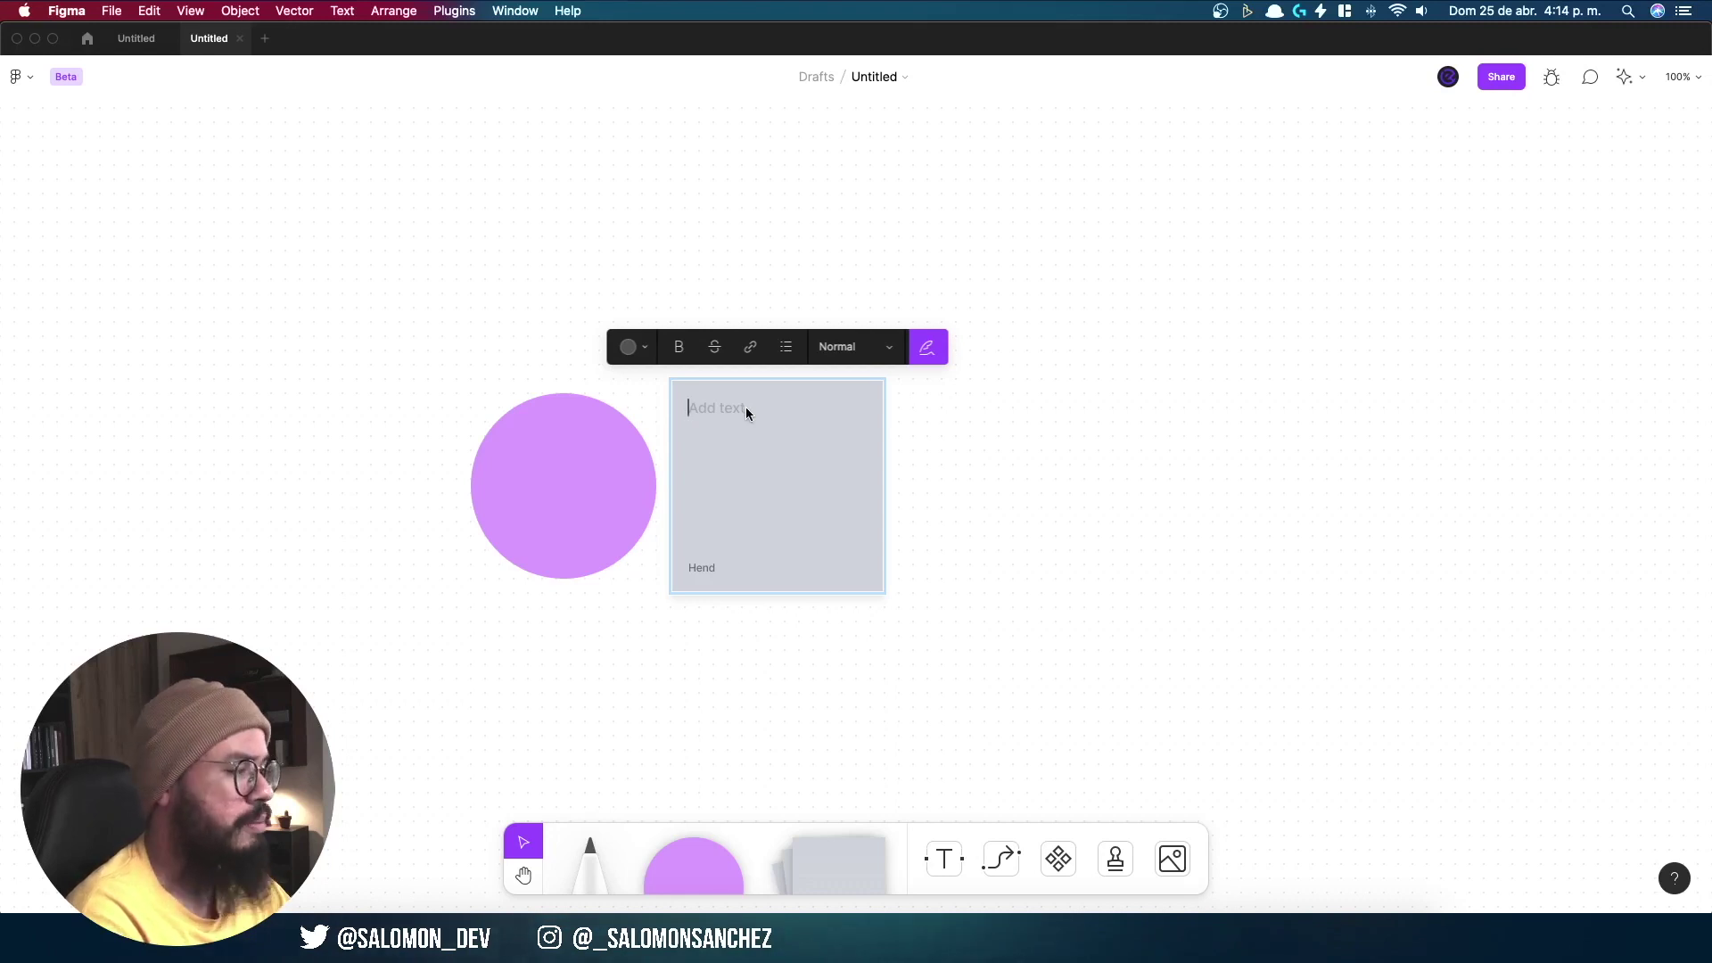
# Step: Add a 'Hola' text label above the grey sticky note
pyautogui.click(987, 715)
pyautogui.click(945, 860)
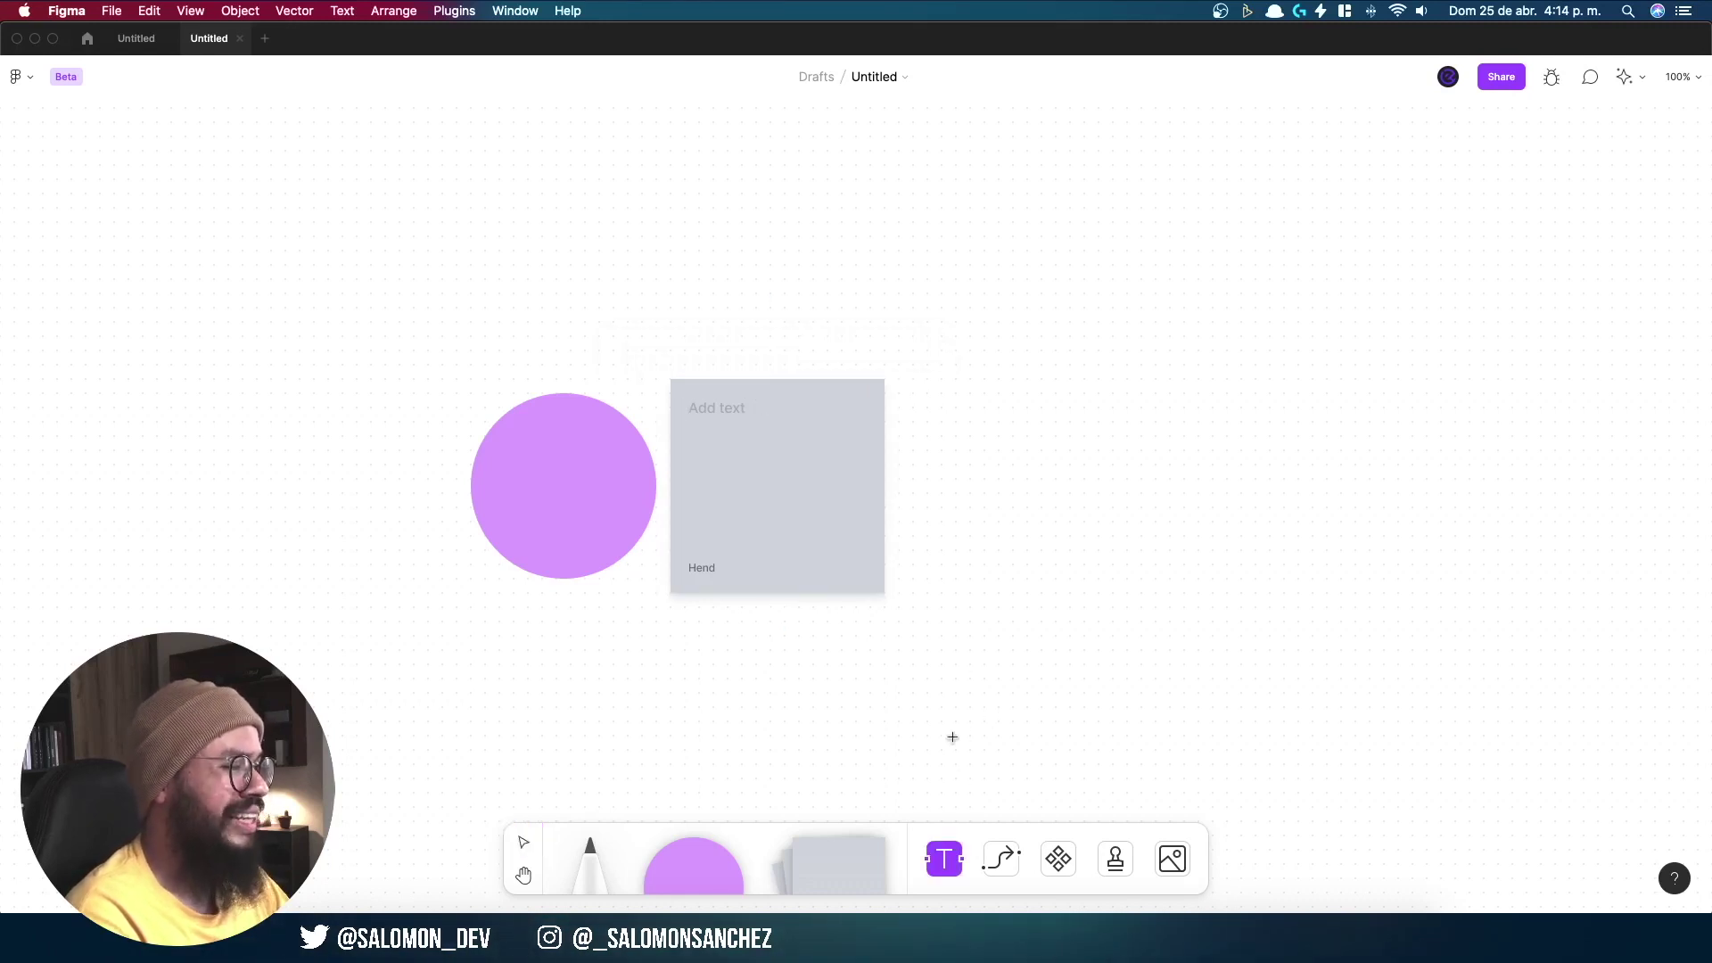
pyautogui.press('Escape')
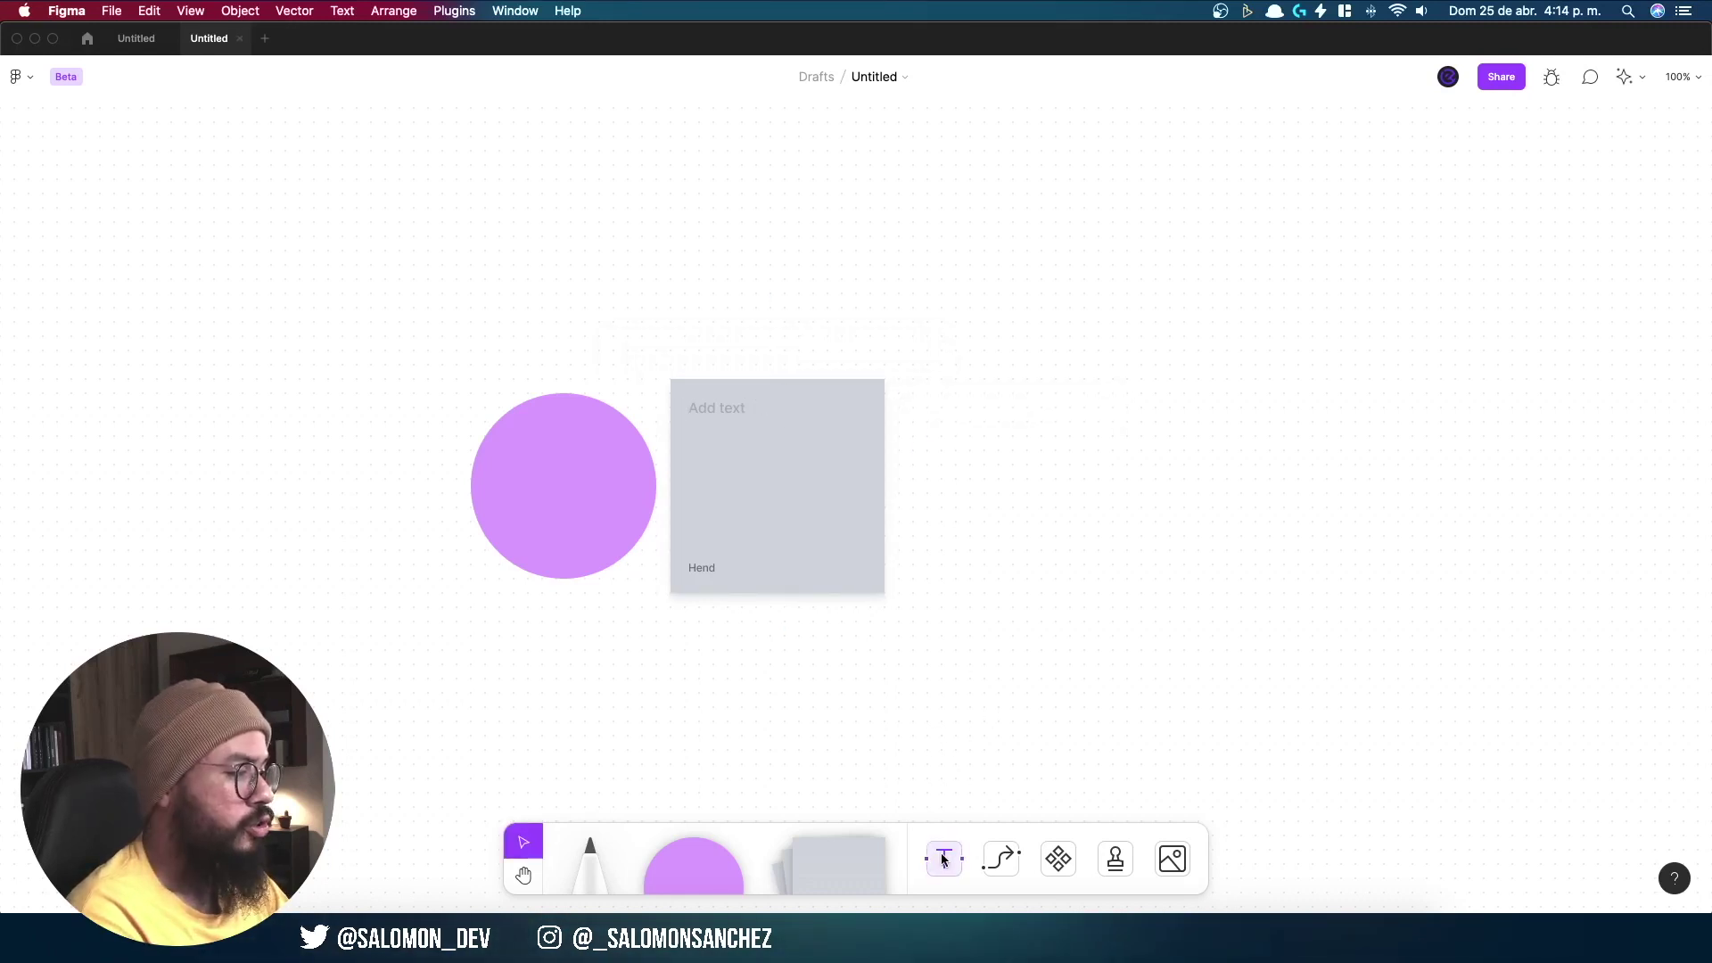
pyautogui.click(945, 859)
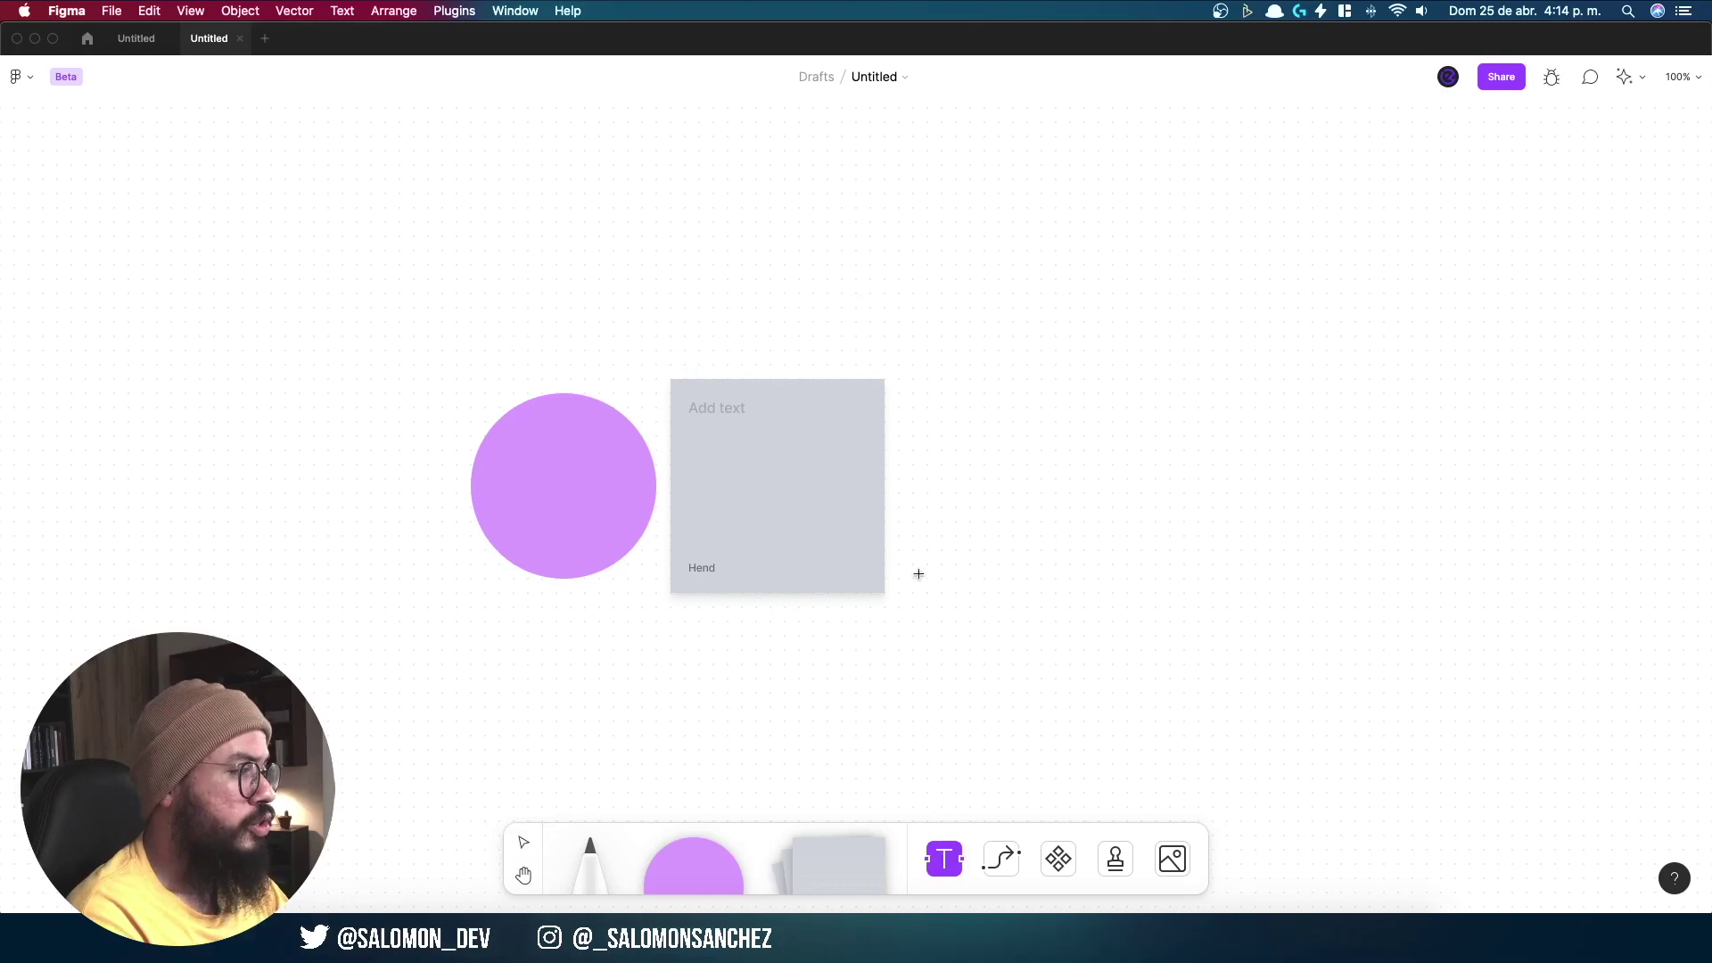
pyautogui.click(669, 356)
pyautogui.write('Hola')
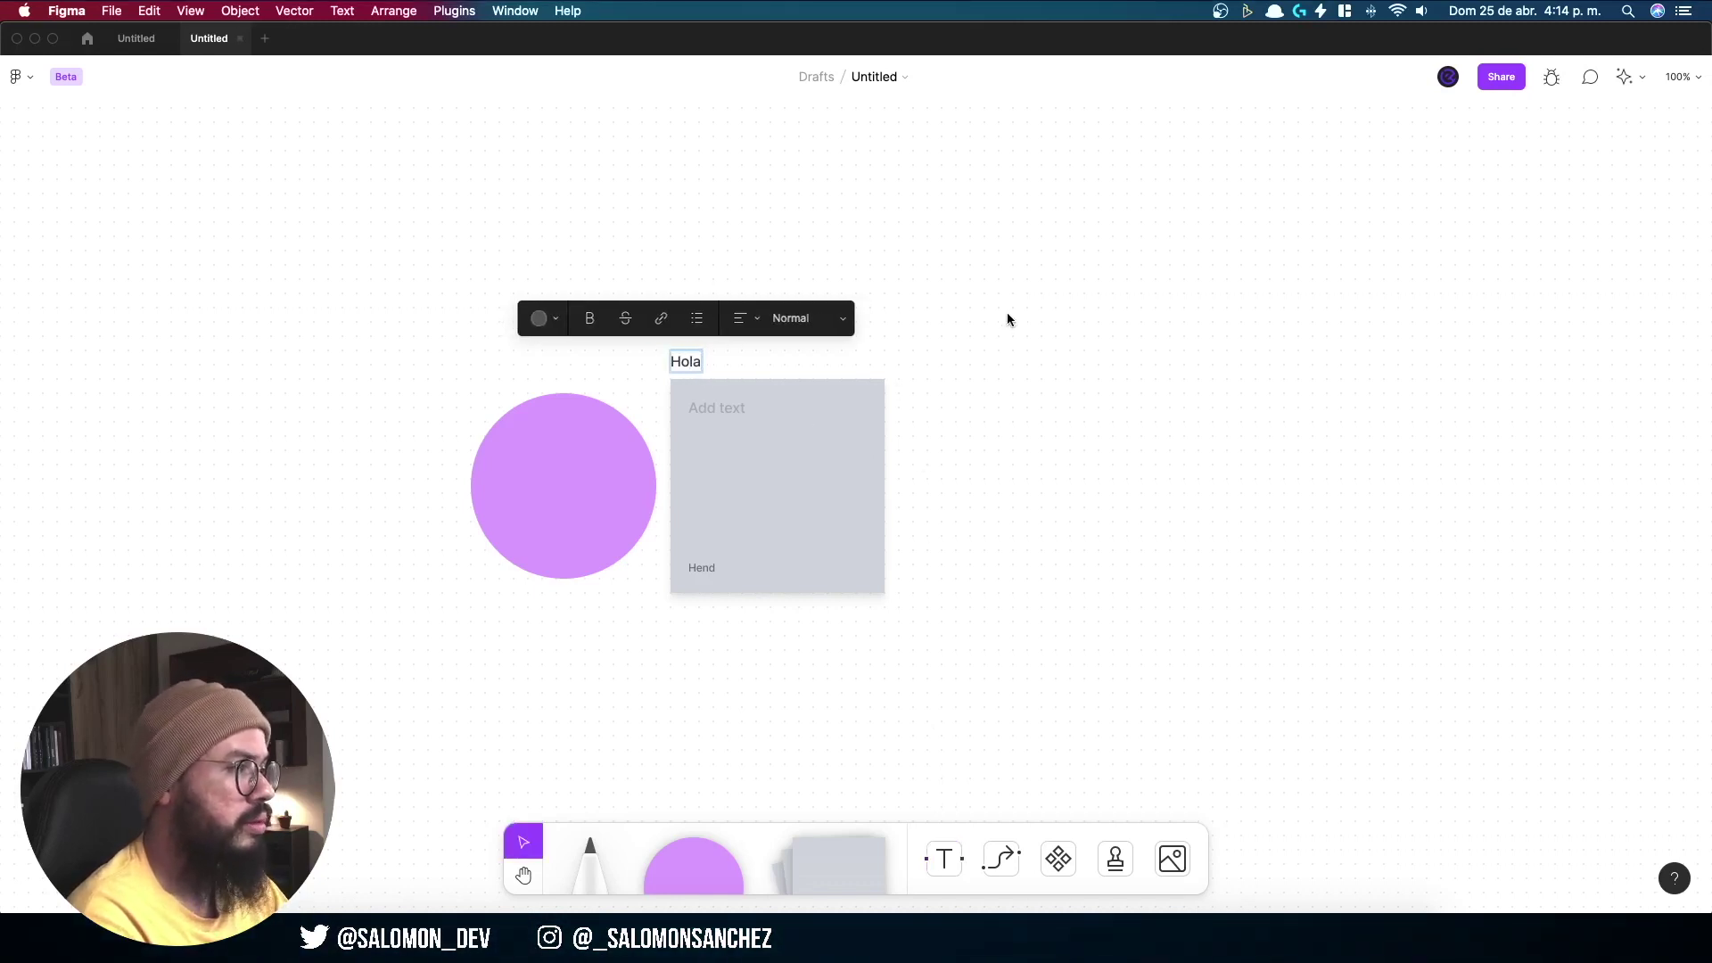
pyautogui.press('Escape')
pyautogui.click(1004, 314)
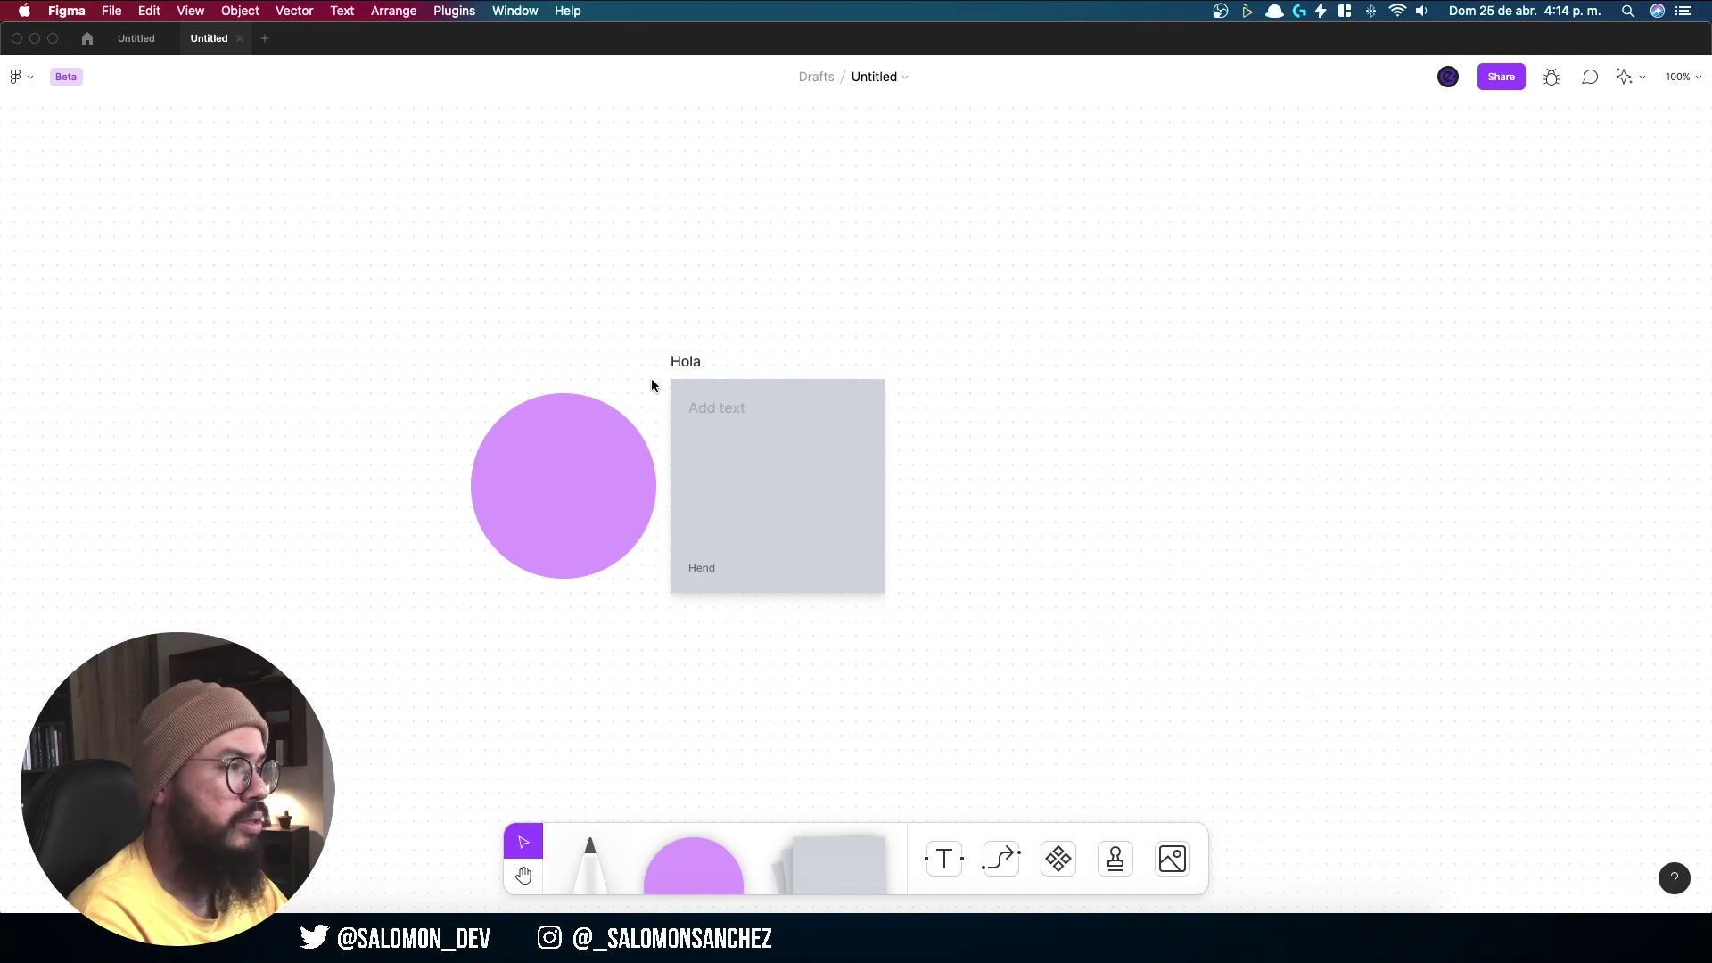
# Step: Shift the sticky note further right and lift the Hola text higher
pyautogui.click(685, 364)
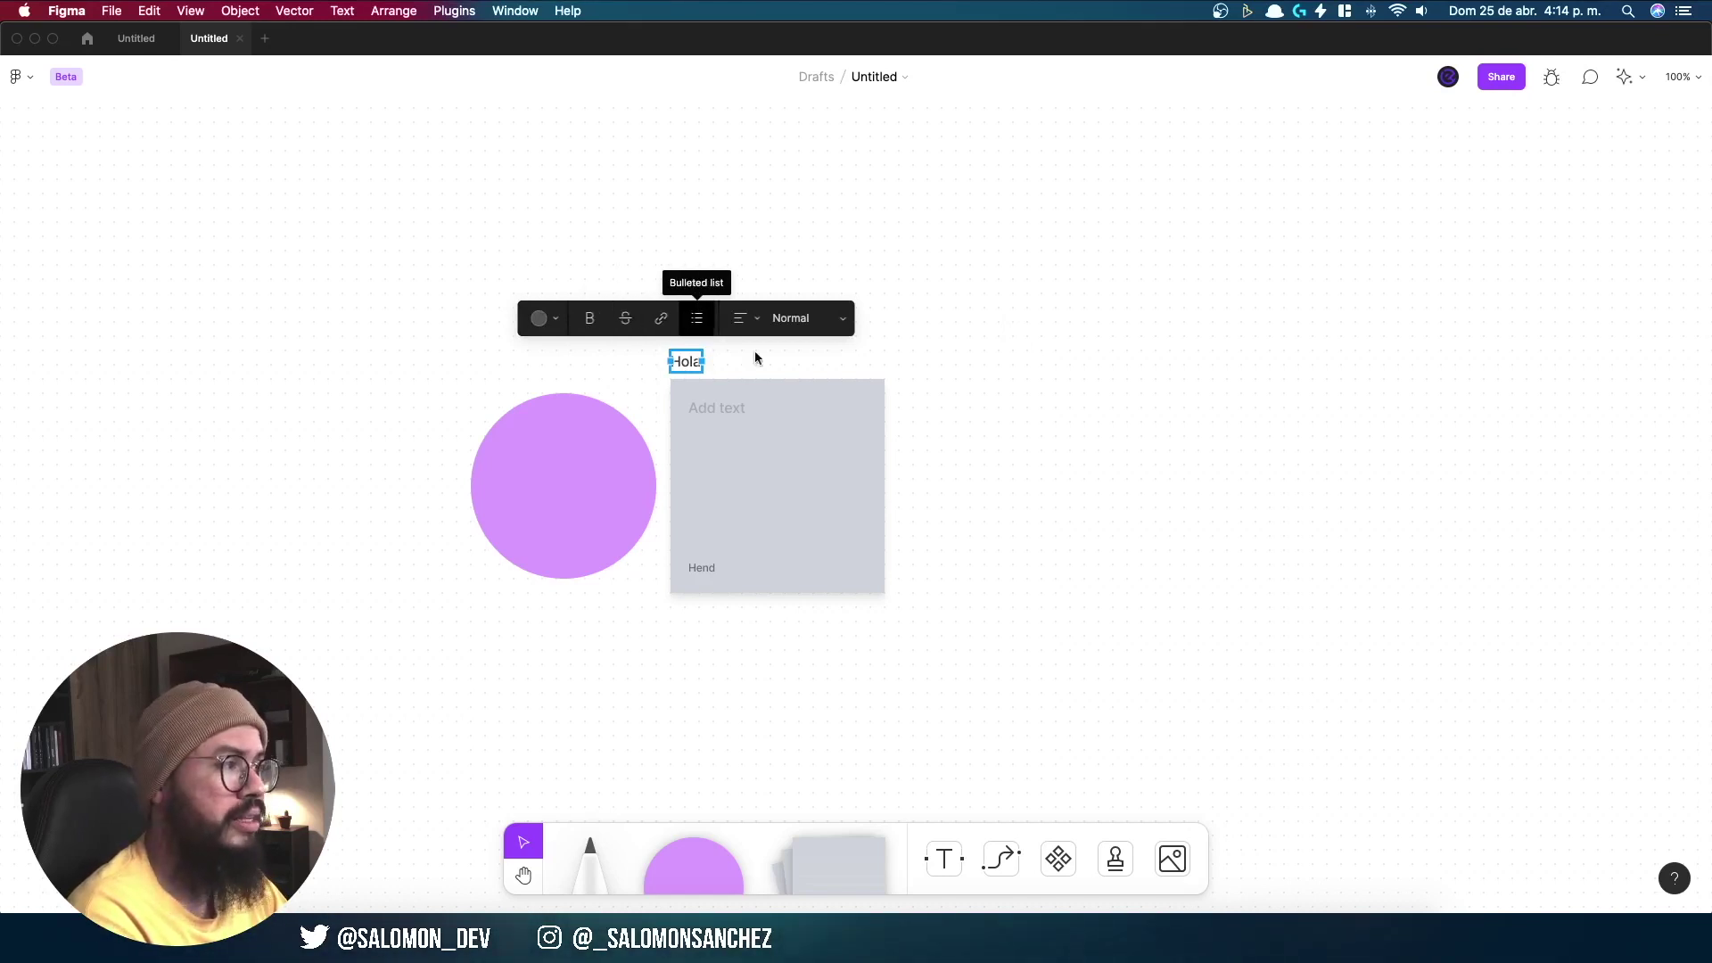
pyautogui.click(1081, 501)
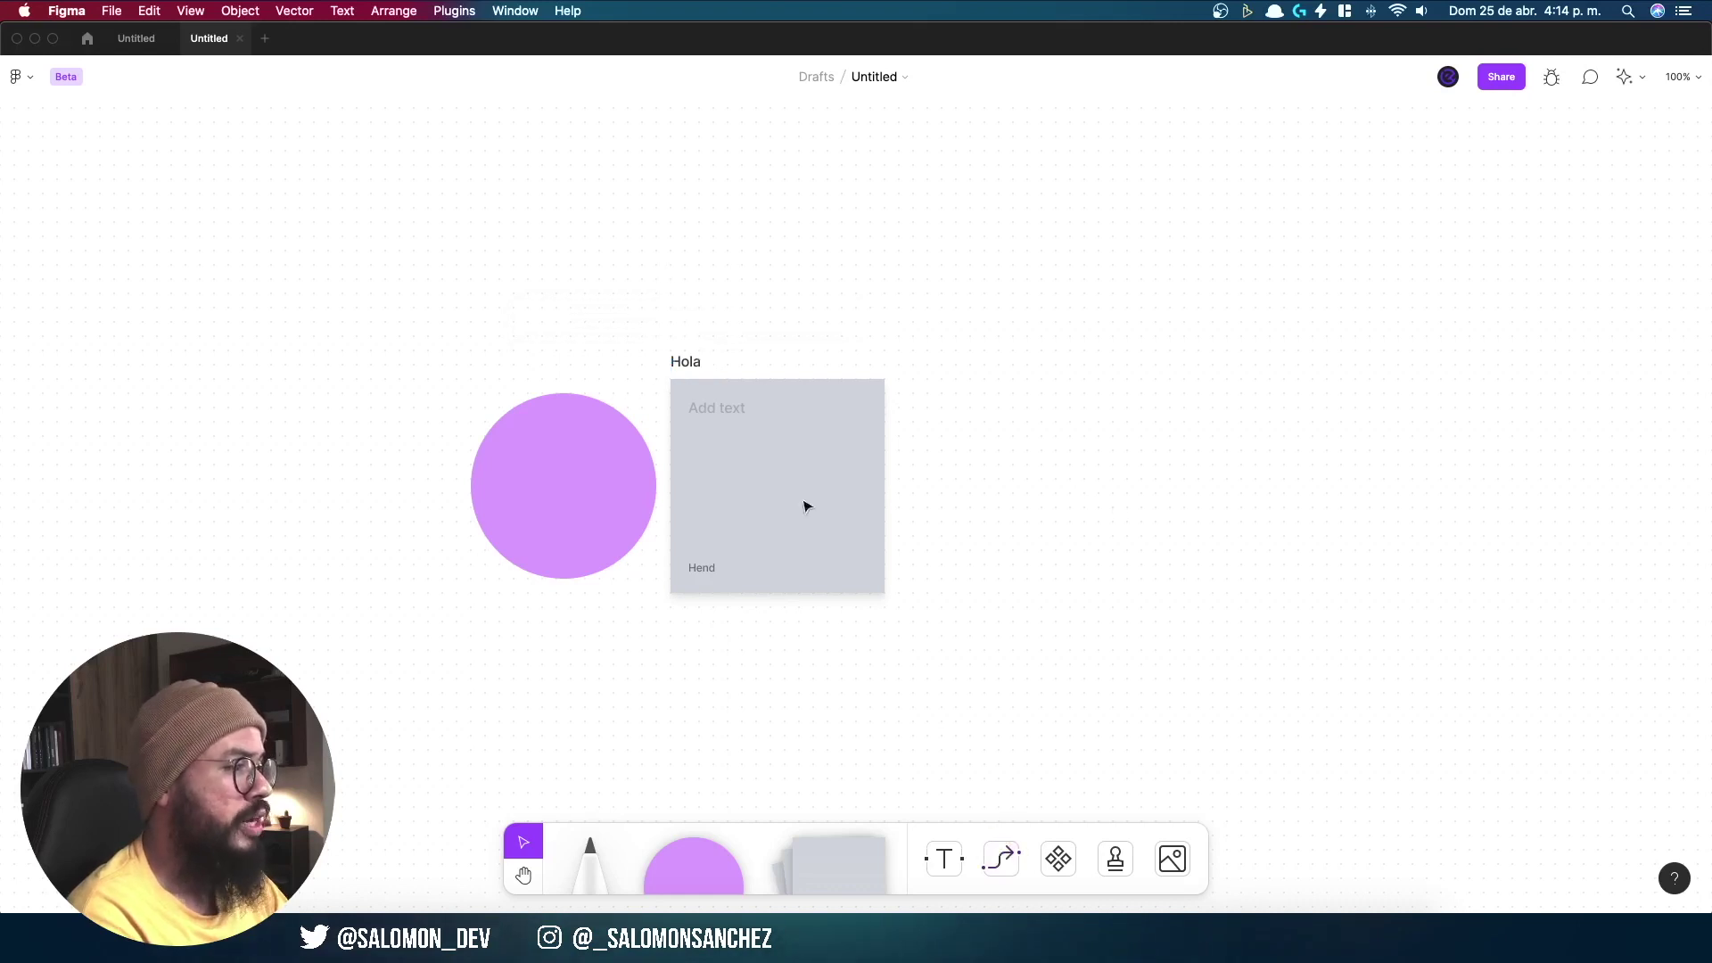
pyautogui.moveTo(796, 493); pyautogui.dragTo(881, 493)
pyautogui.moveTo(687, 368); pyautogui.dragTo(687, 308)
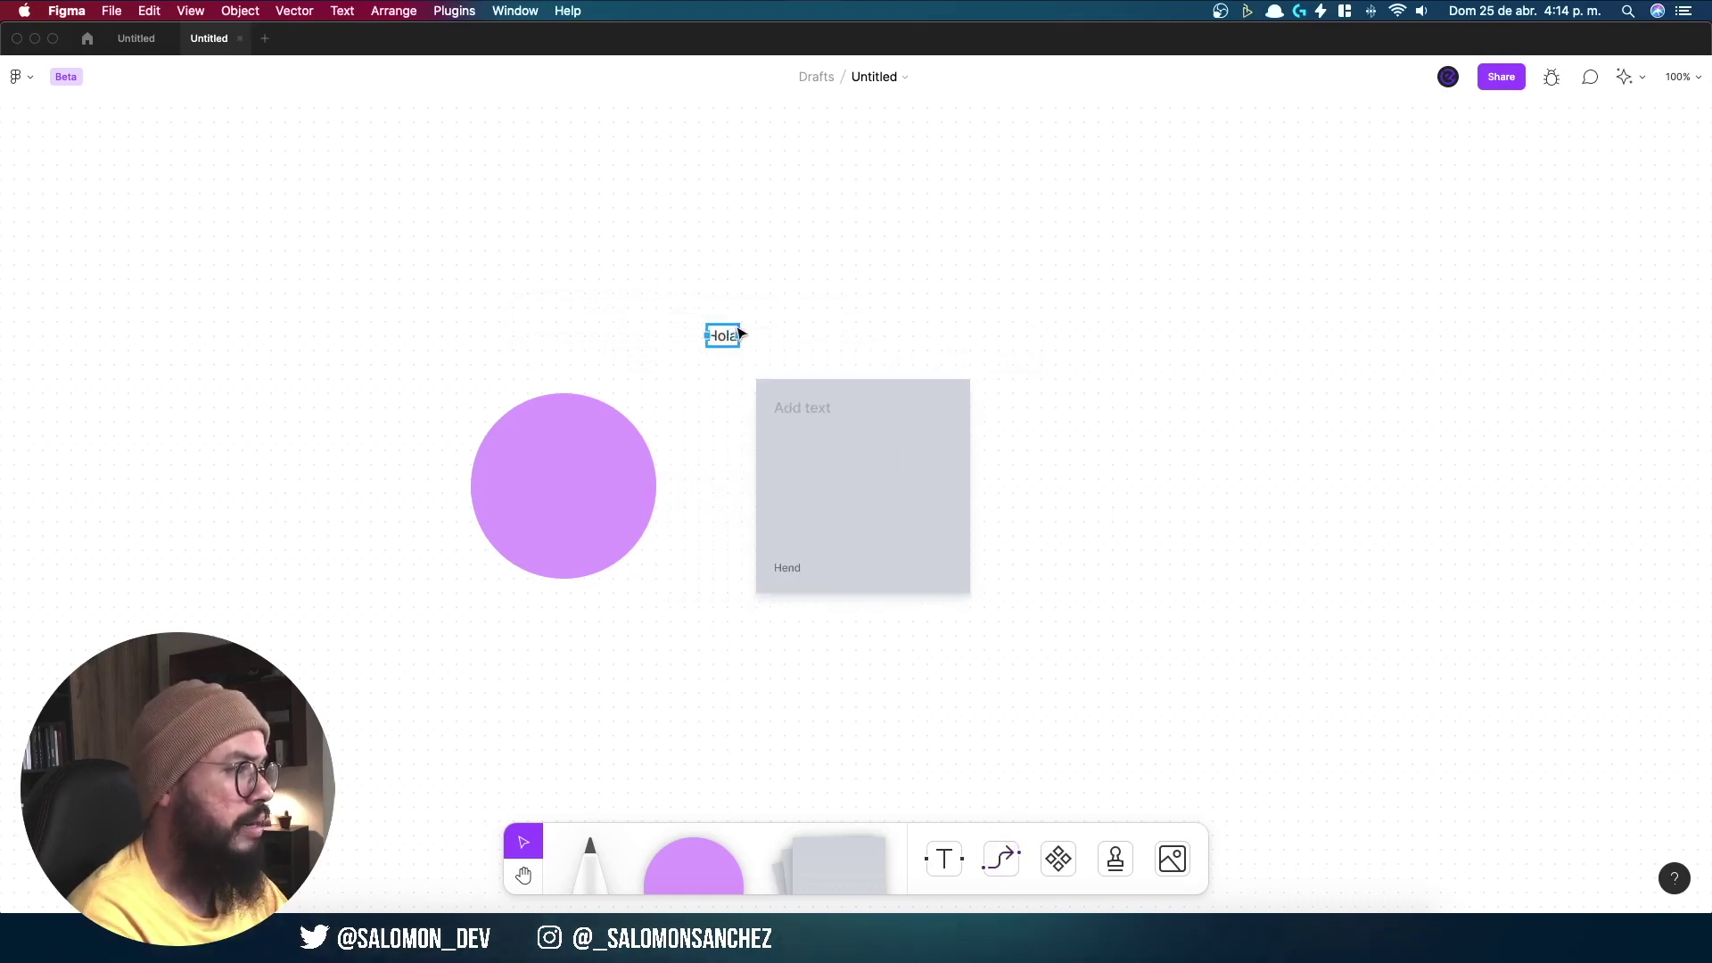
# Step: Connect the purple circle to the sticky note with an arrow, then drag the note lower
pyautogui.click(573, 496)
pyautogui.click(902, 483)
pyautogui.click(1001, 854)
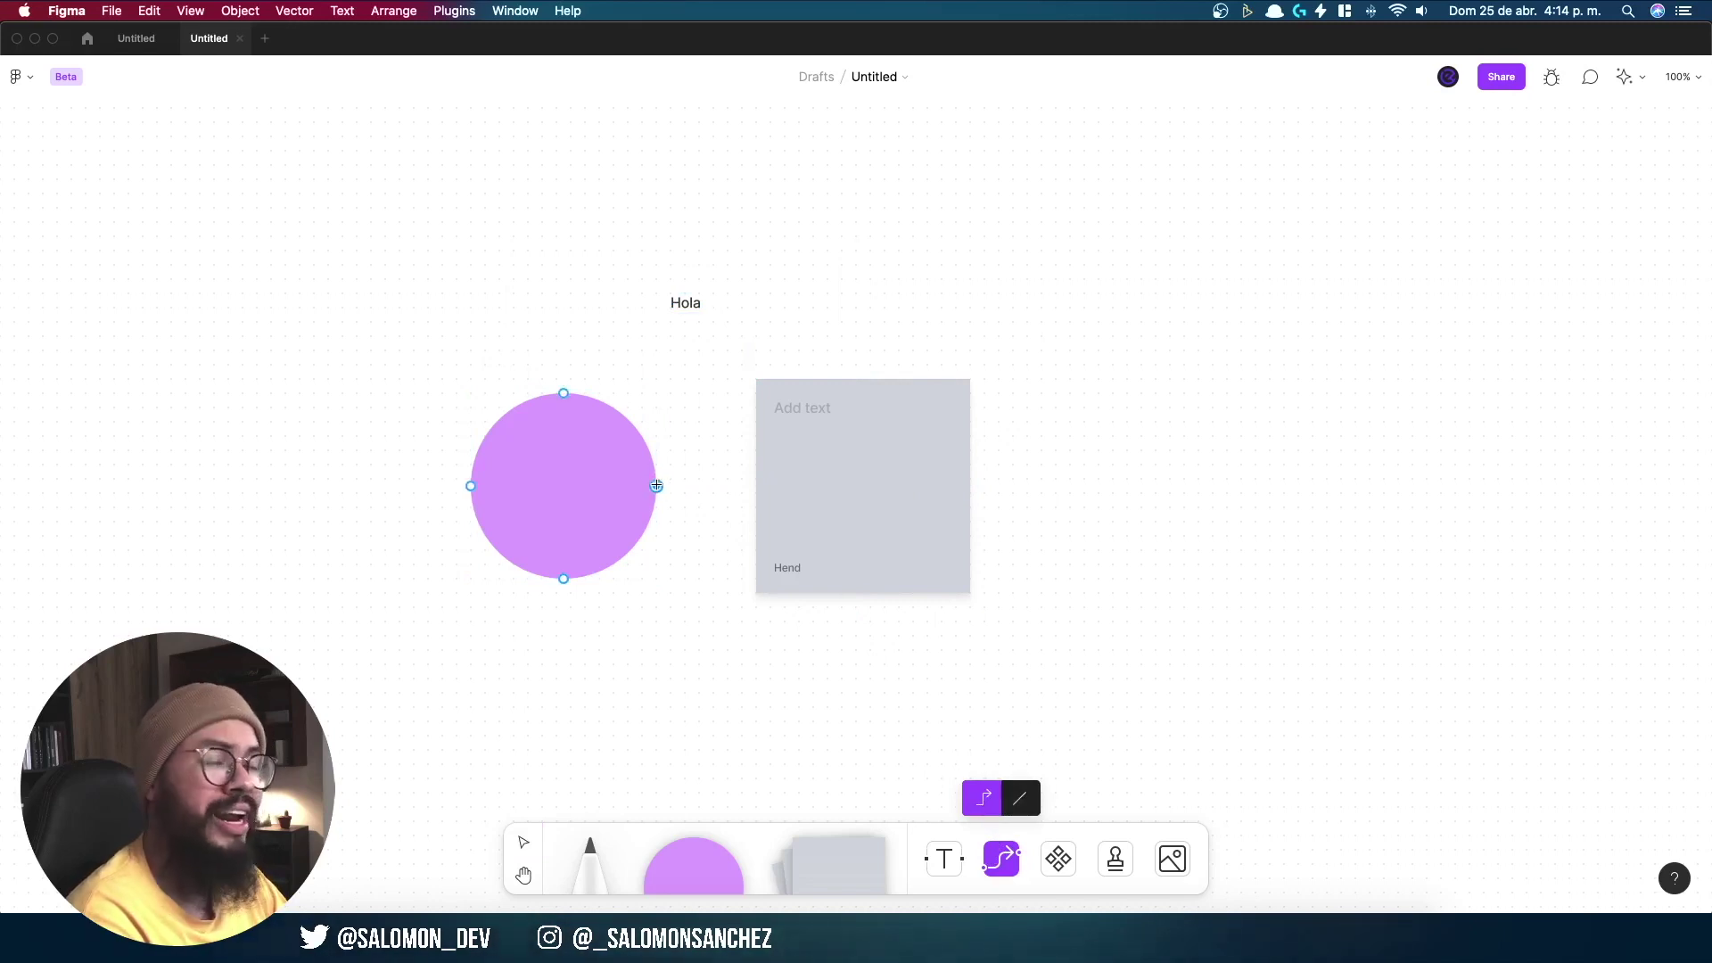
pyautogui.moveTo(656, 485); pyautogui.dragTo(758, 486)
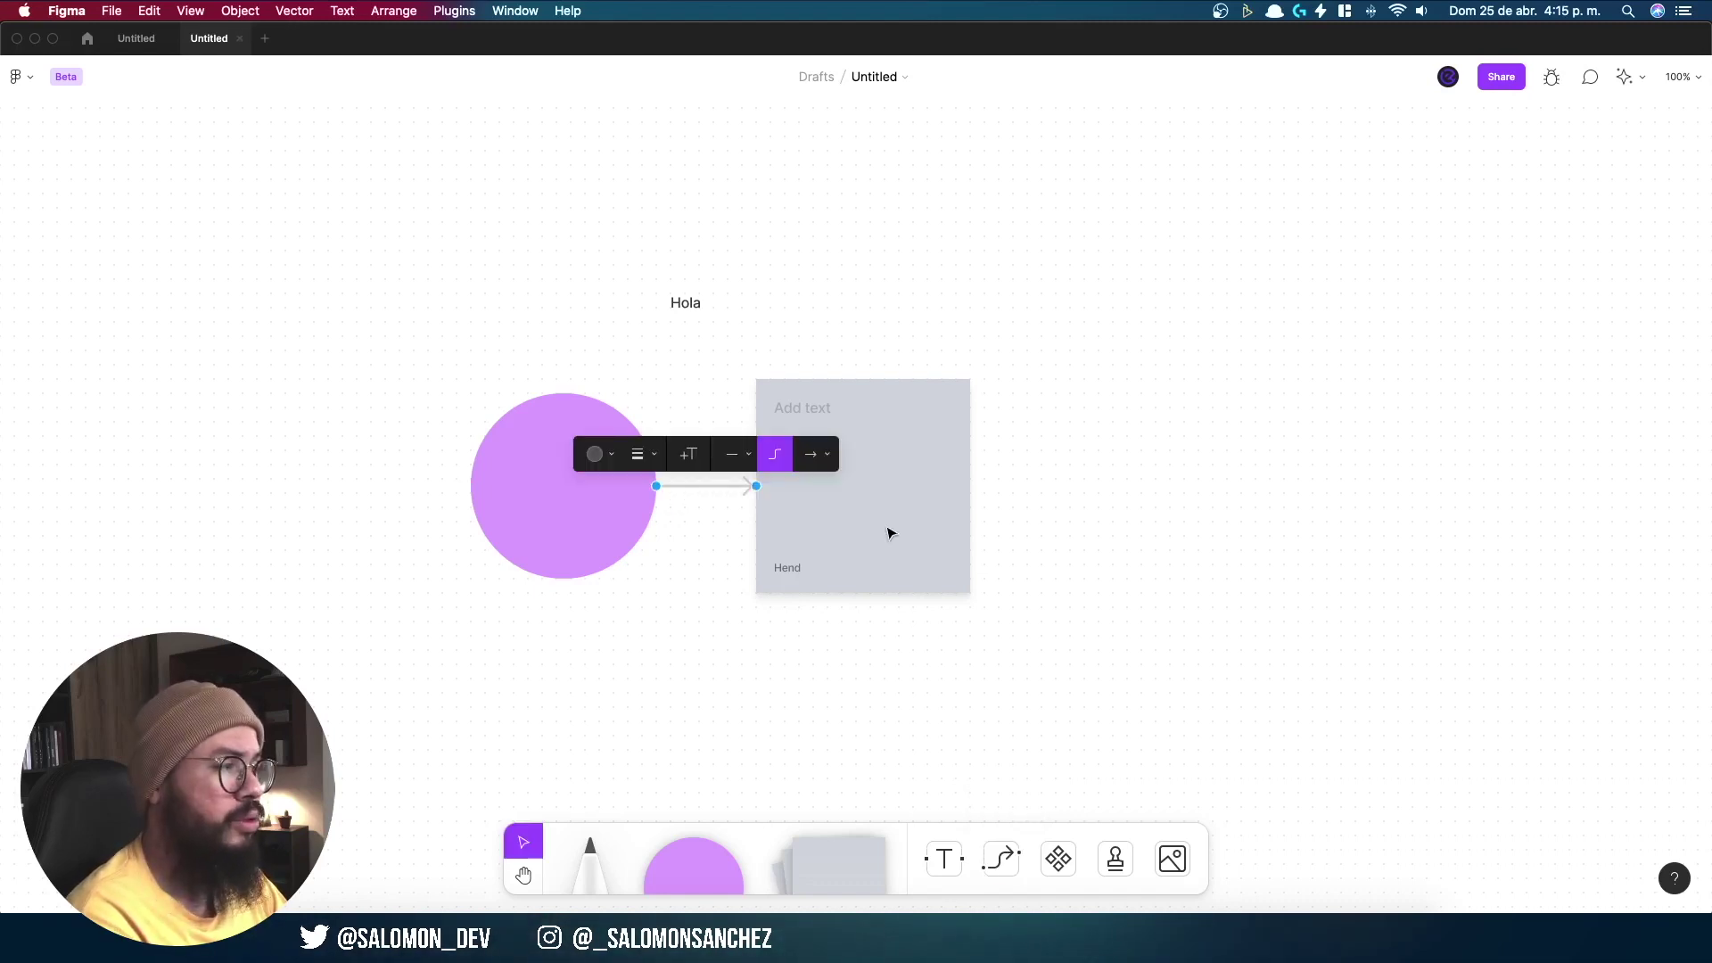
pyautogui.moveTo(887, 533)
pyautogui.mouseDown()
pyautogui.moveTo(957, 372)
pyautogui.moveTo(906, 655)
pyautogui.mouseUp()
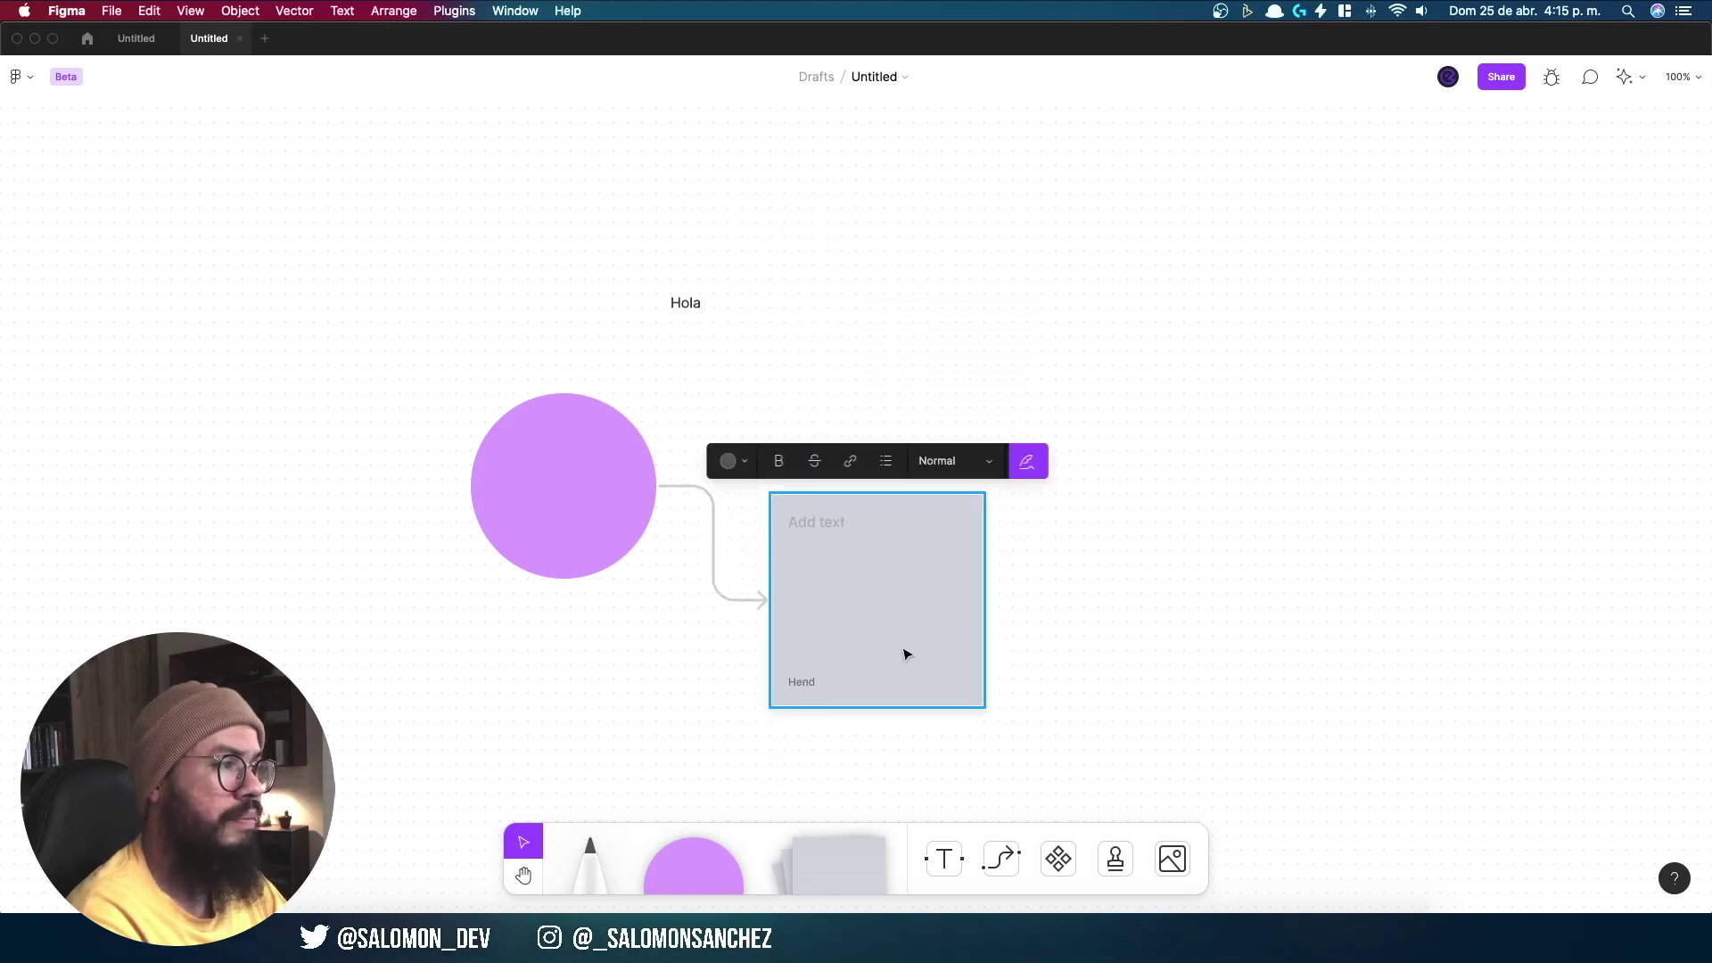
pyautogui.click(1070, 660)
# Step: Drag the STOP sticker from the Gnarly sticker set onto the purple circle
pyautogui.click(1060, 859)
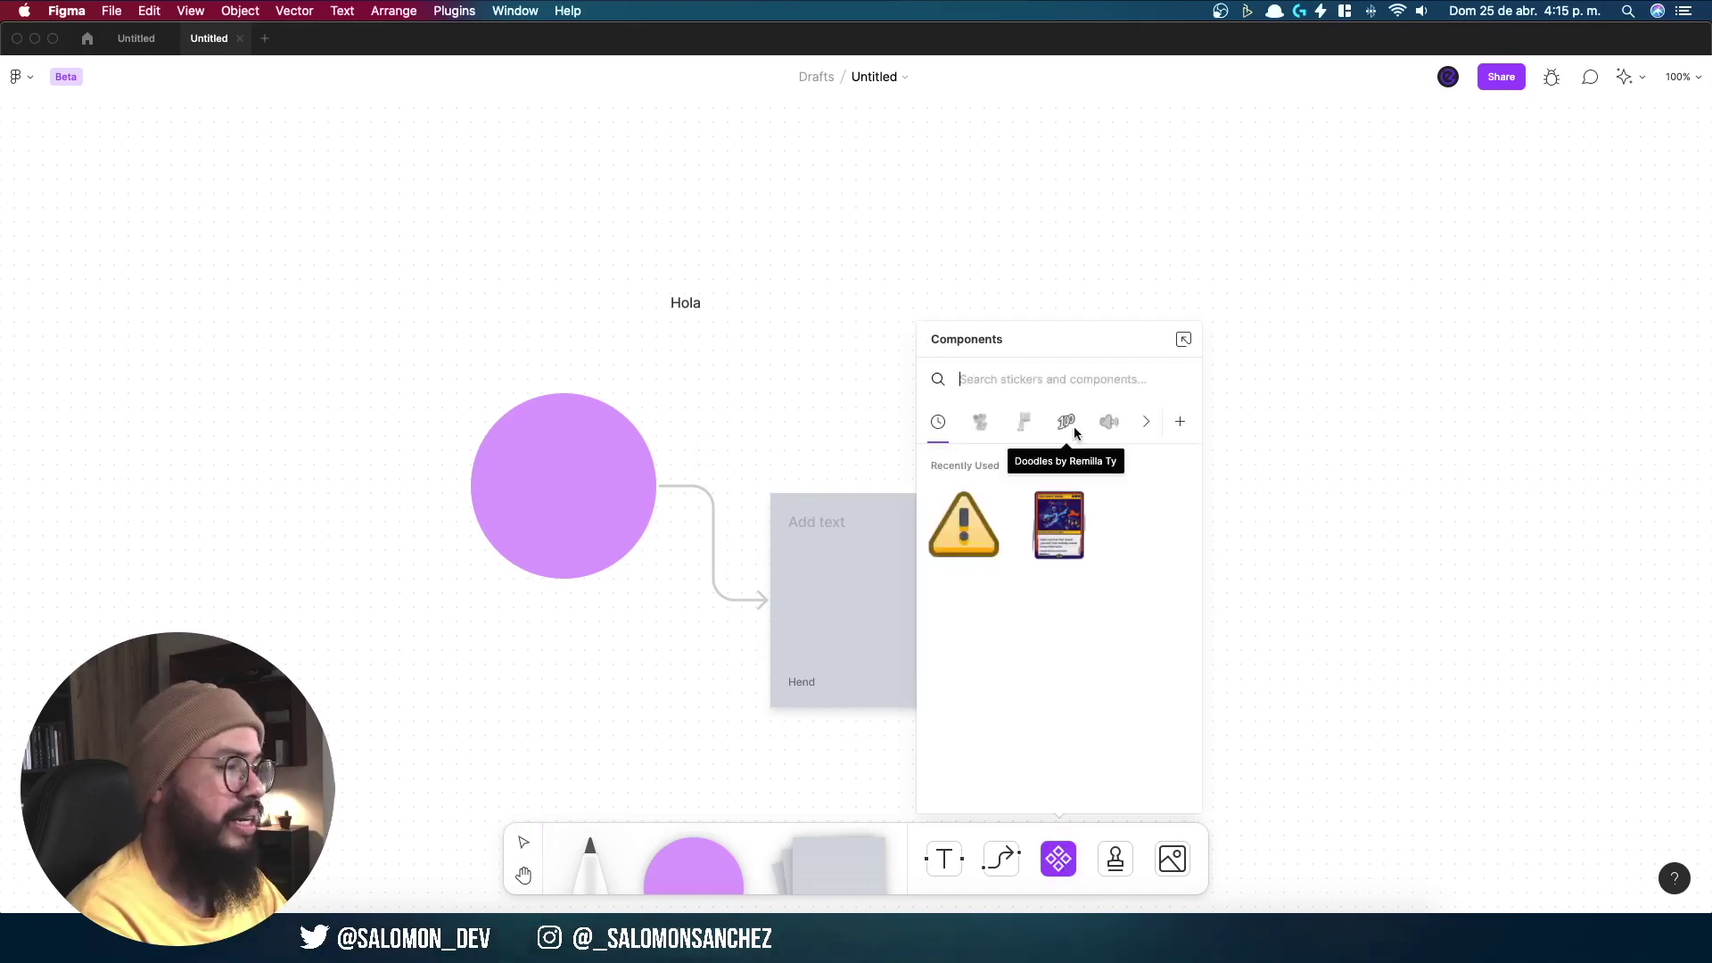
pyautogui.click(981, 421)
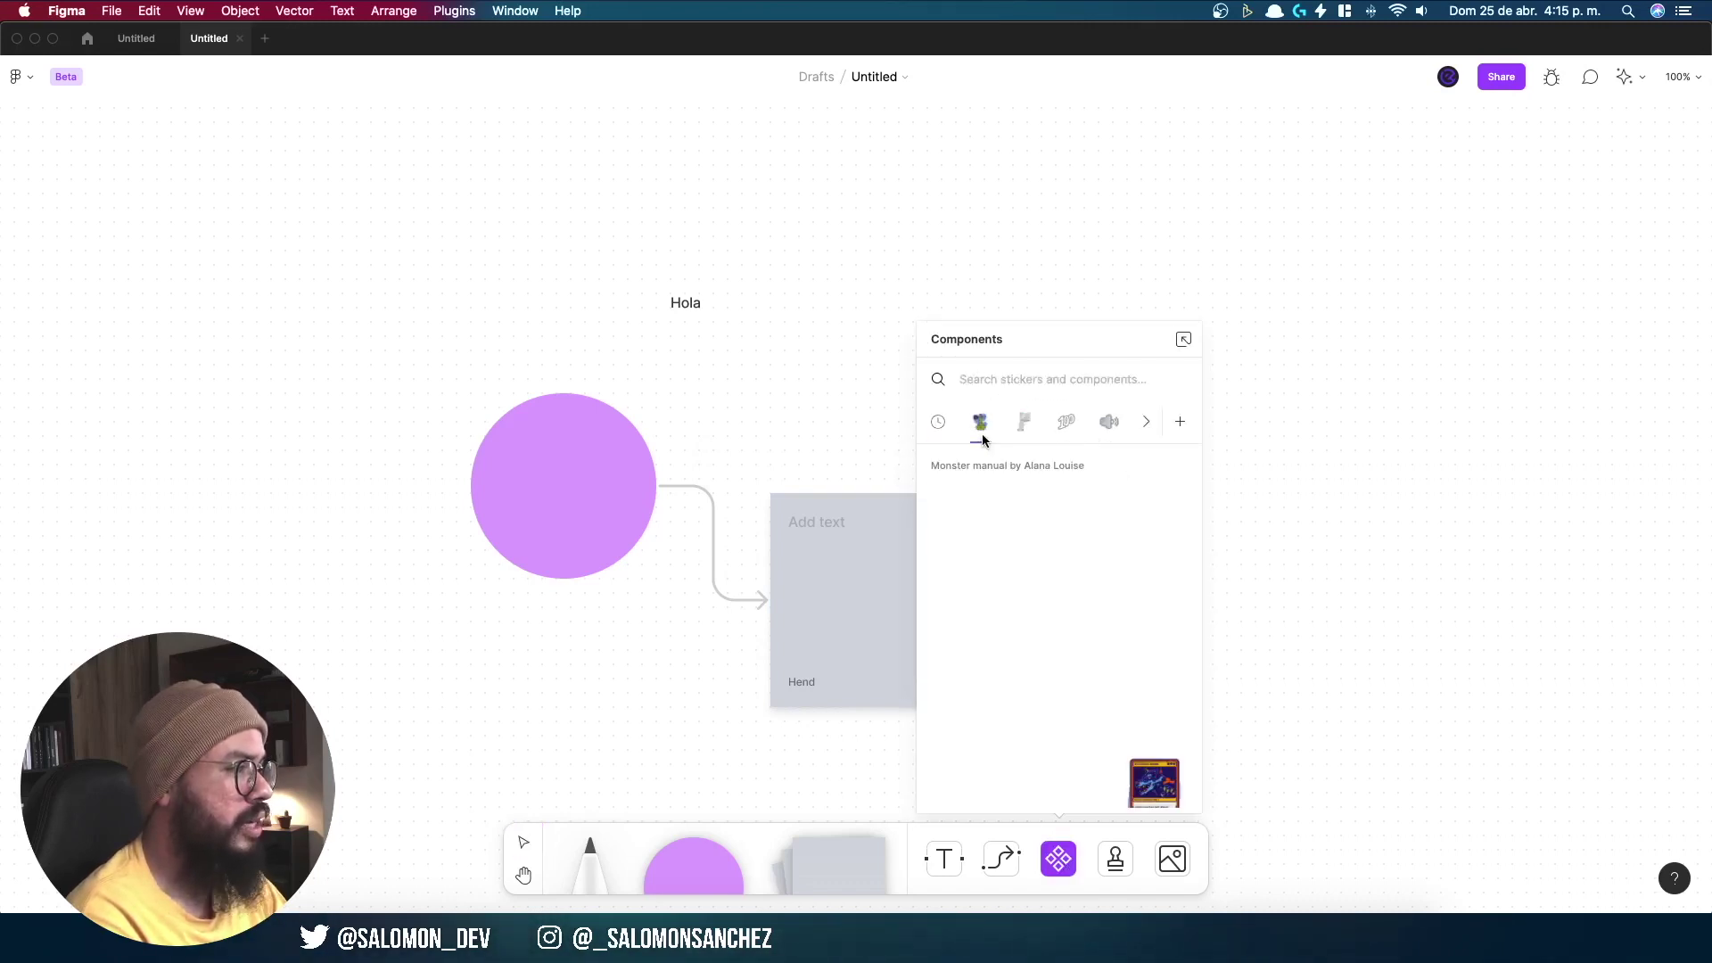
pyautogui.scroll(-3, 1029, 706)
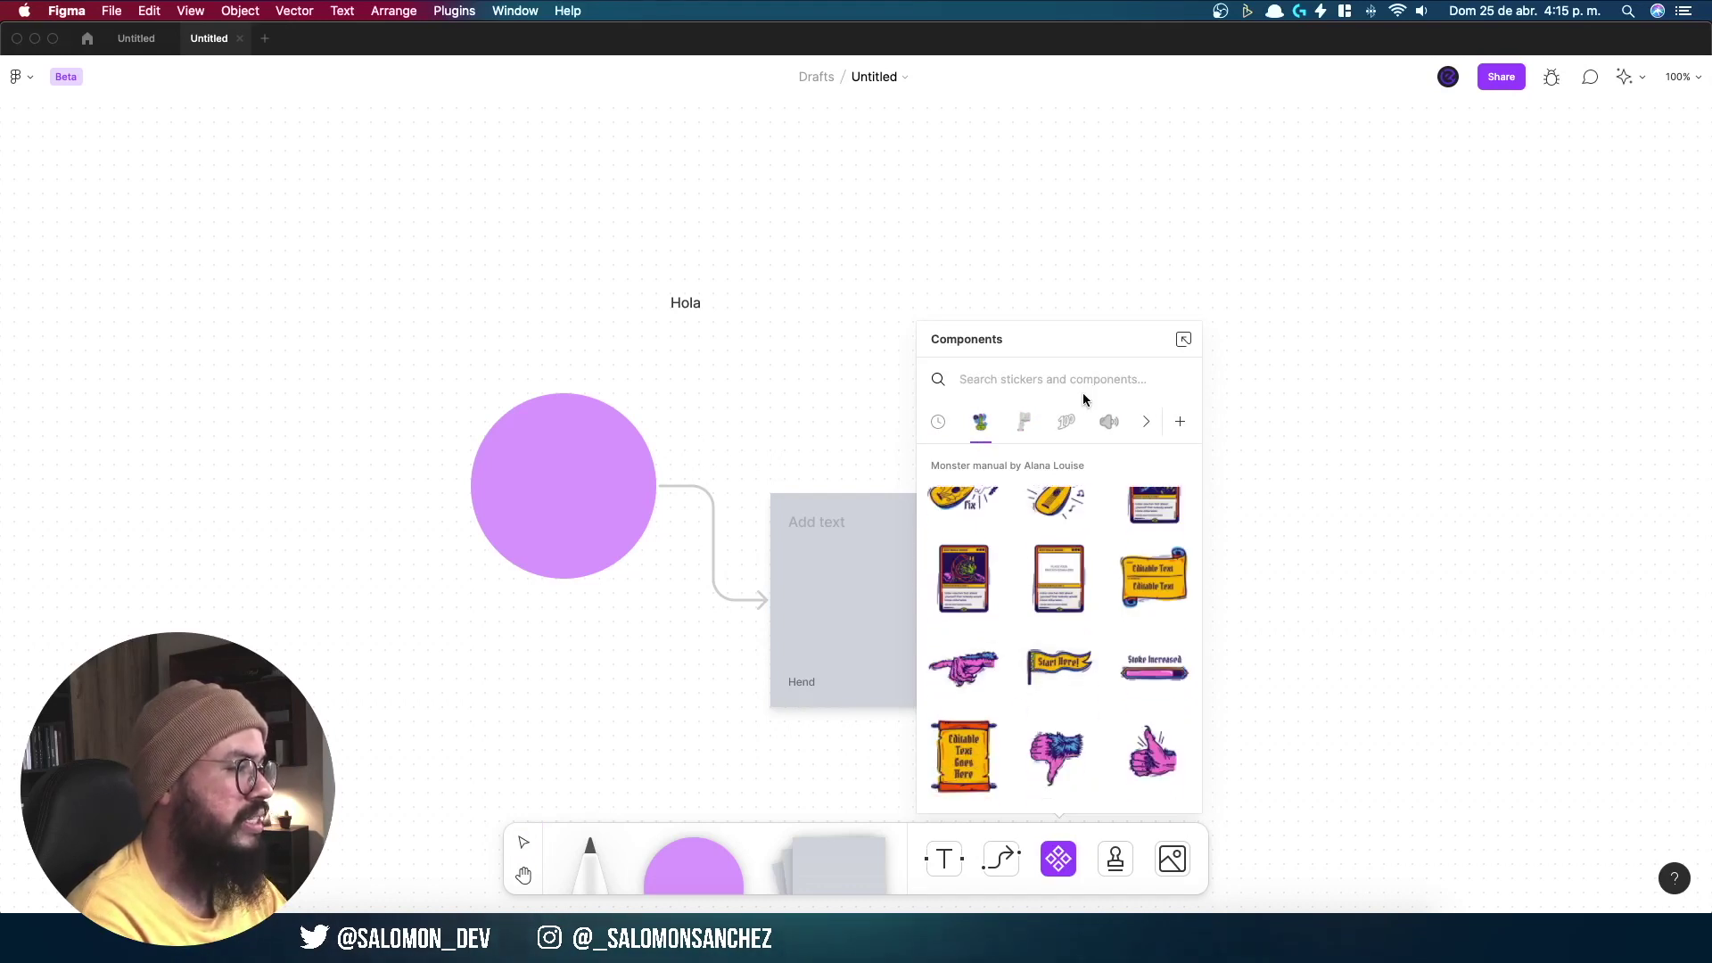
pyautogui.click(1023, 422)
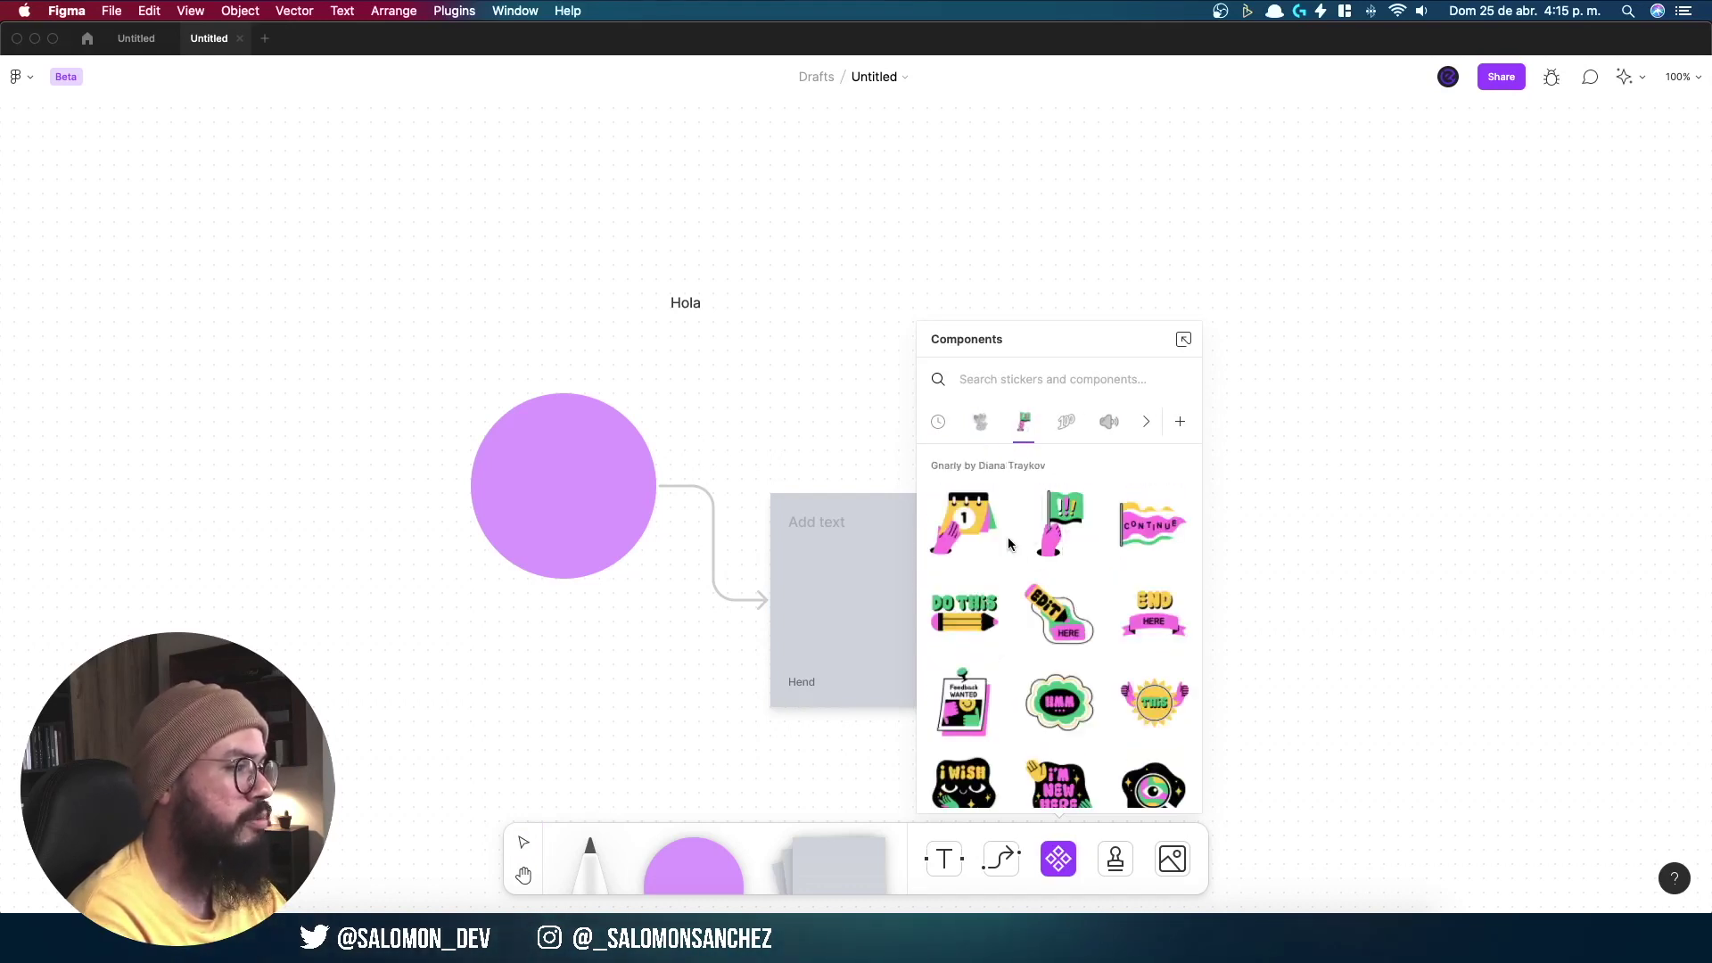
pyautogui.scroll(-4, 1024, 696)
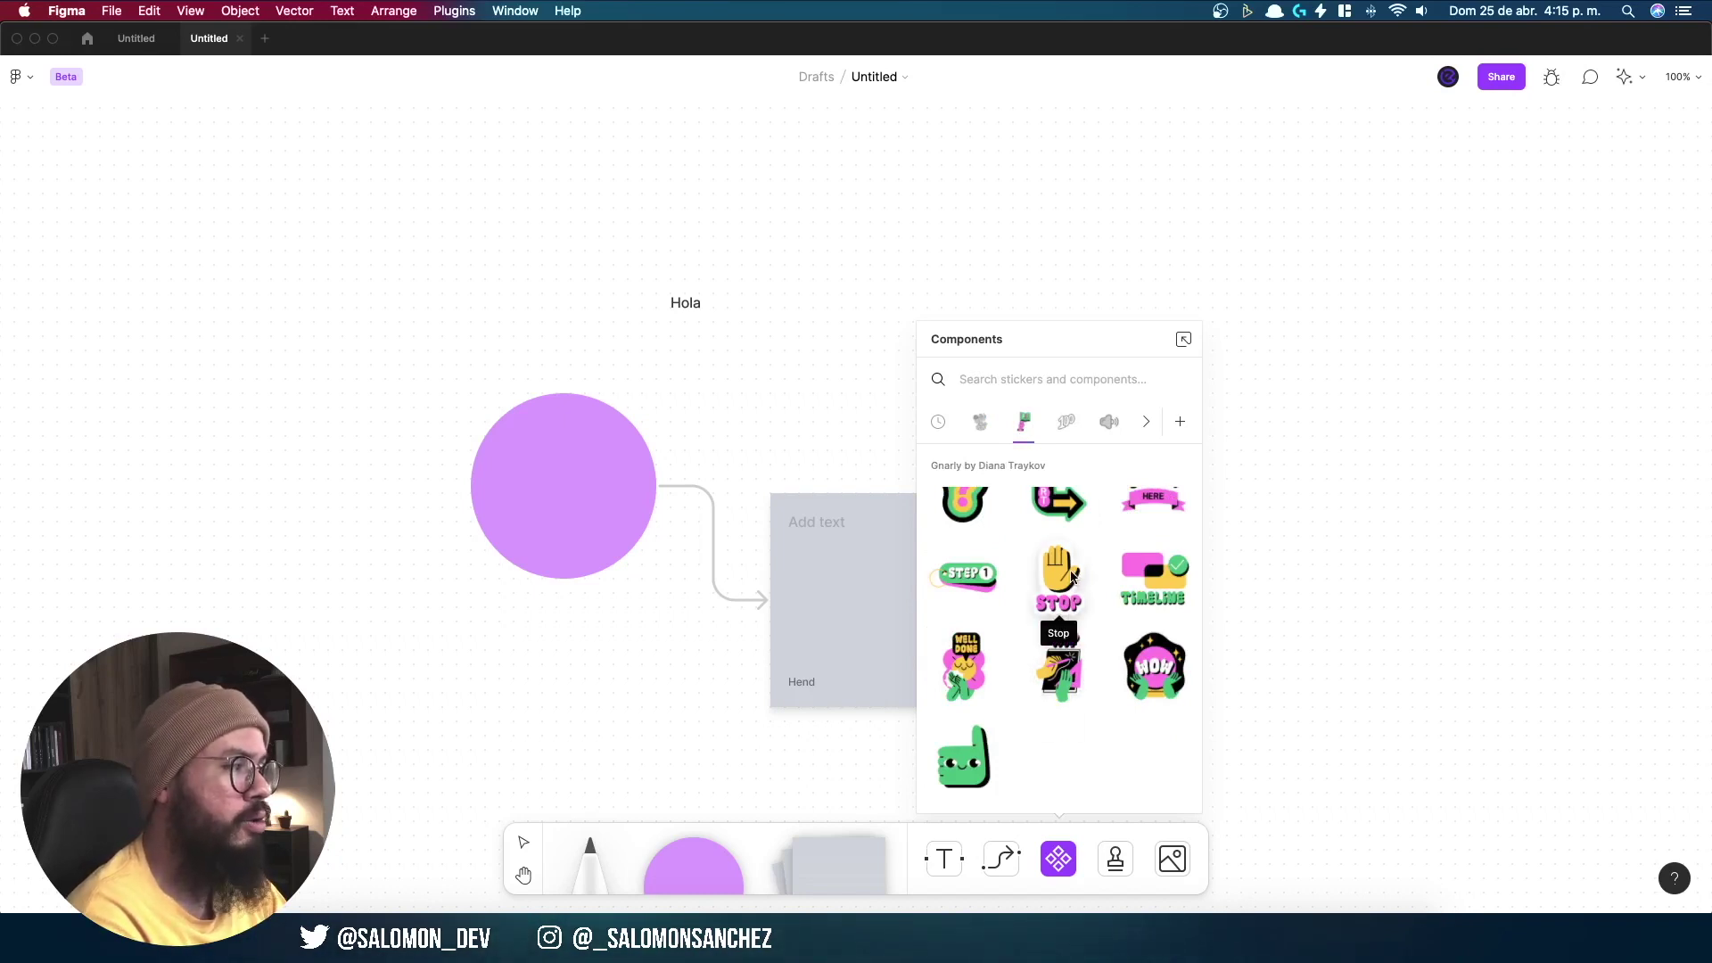
pyautogui.moveTo(1060, 589)
pyautogui.mouseDown()
pyautogui.moveTo(654, 446)
pyautogui.moveTo(507, 357)
pyautogui.moveTo(549, 489)
pyautogui.mouseUp()
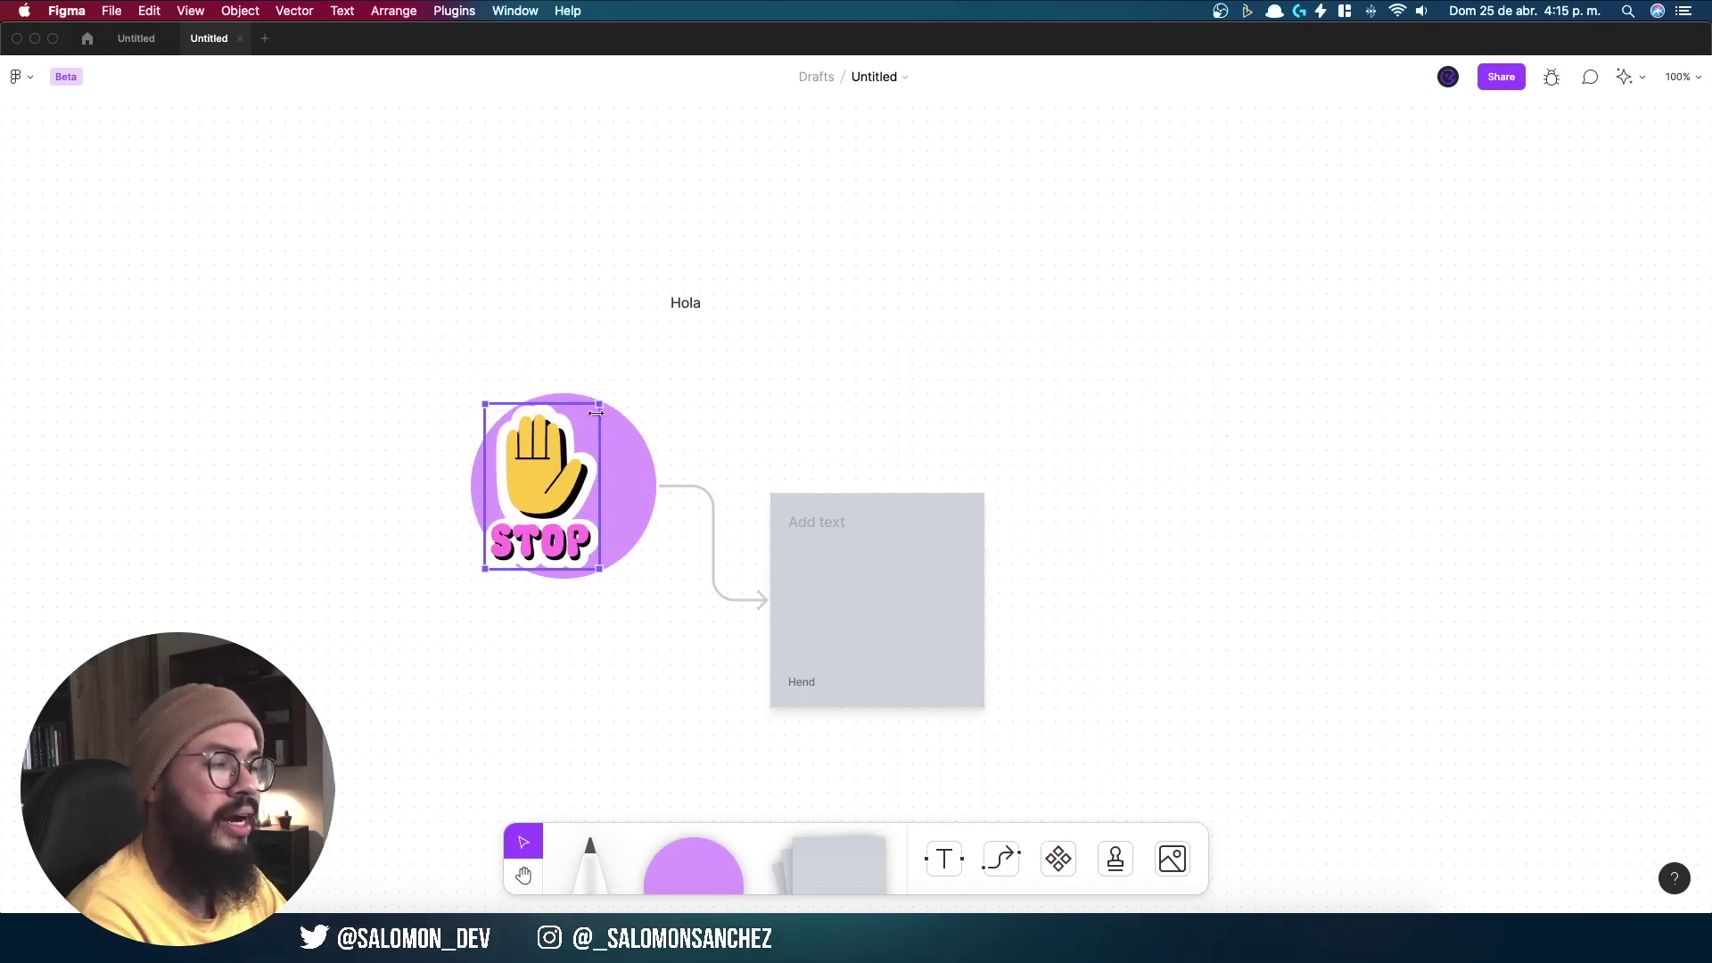
# Step: Send a burst of heart-eyes emotes trailing from the sticky note to the arrow
pyautogui.click(1118, 858)
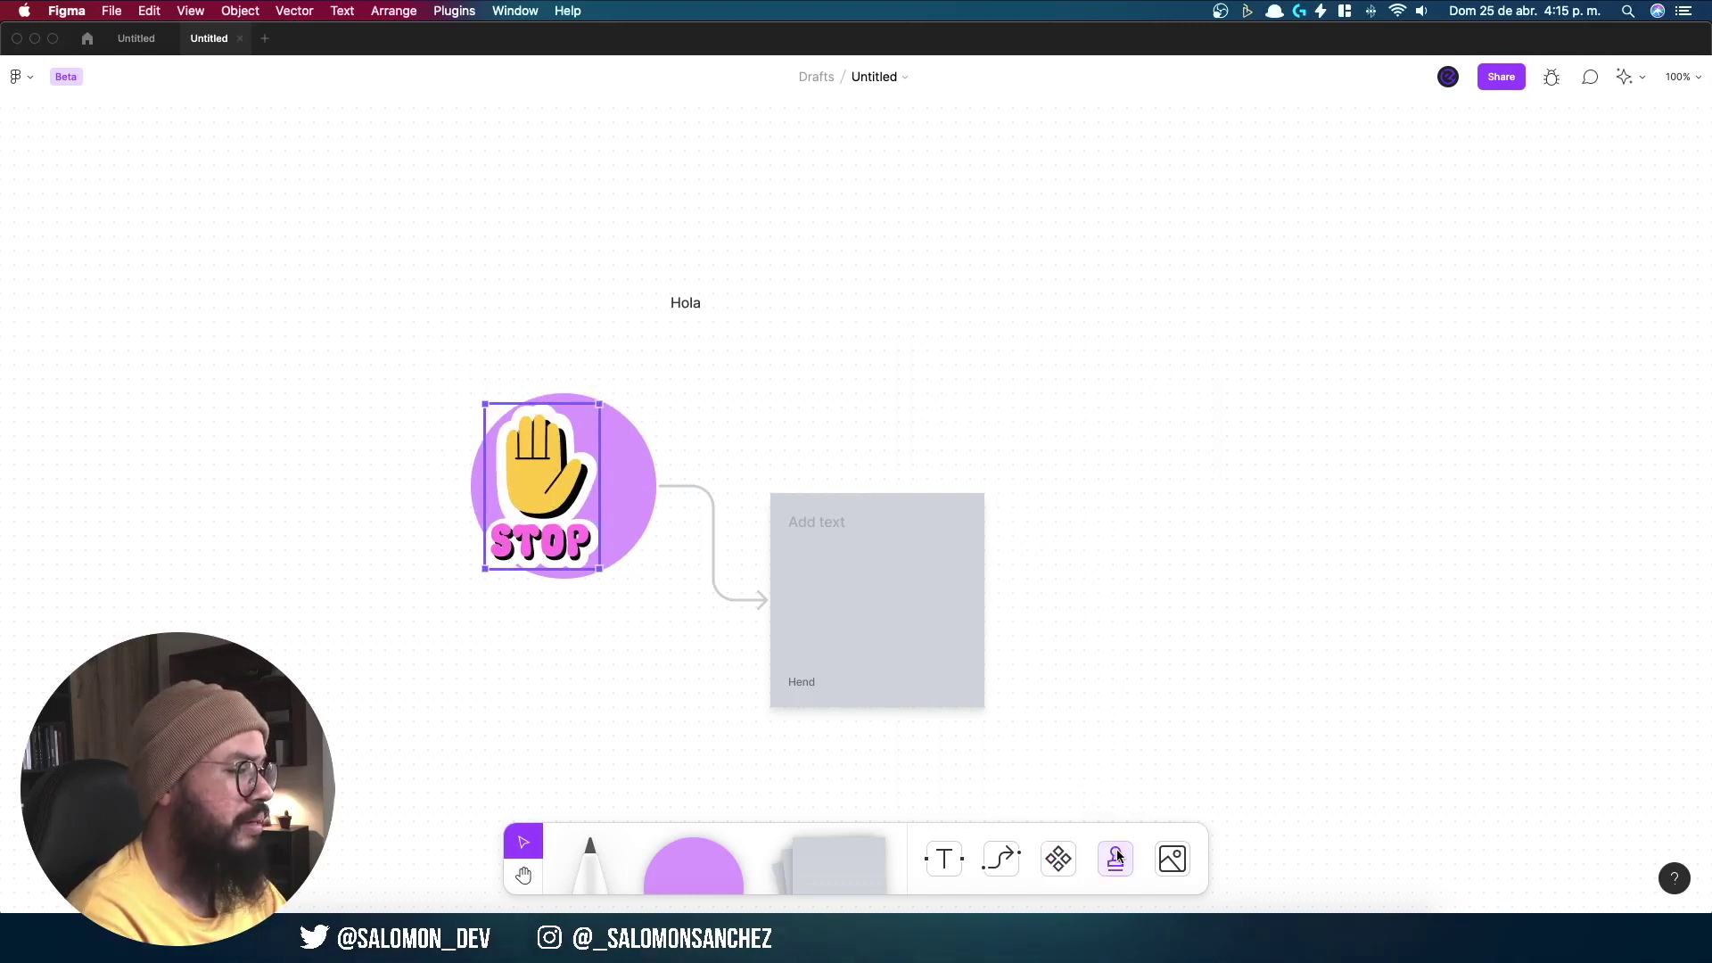
pyautogui.press('e')
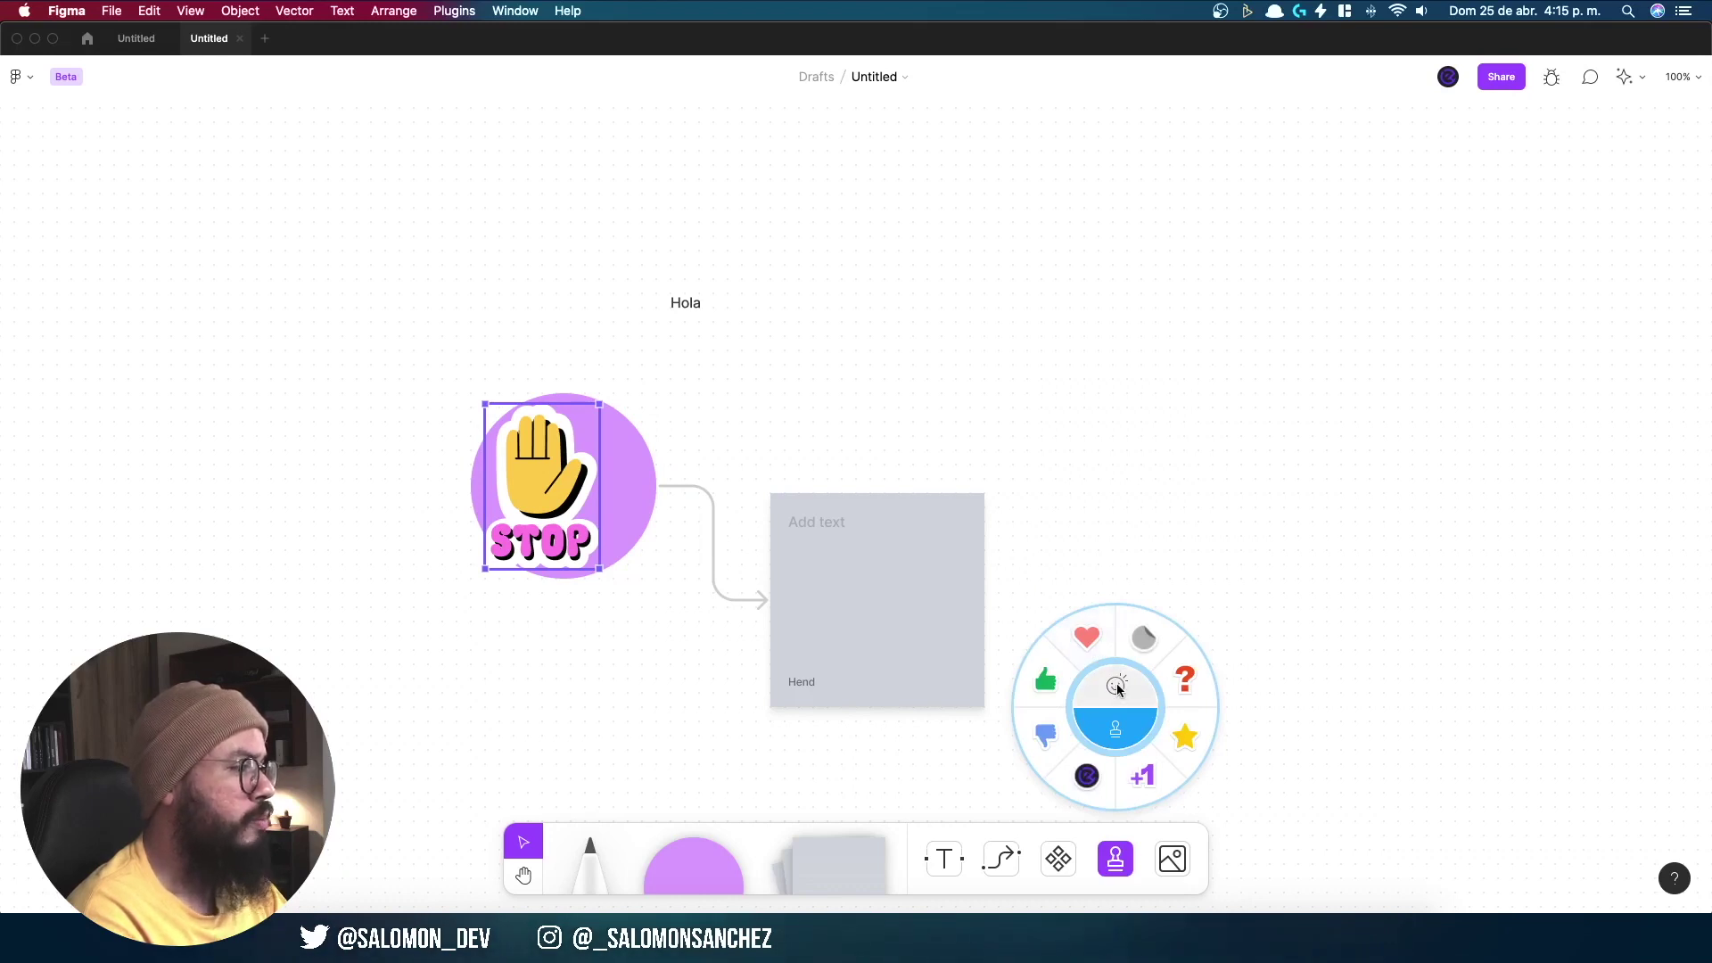
pyautogui.click(1118, 688)
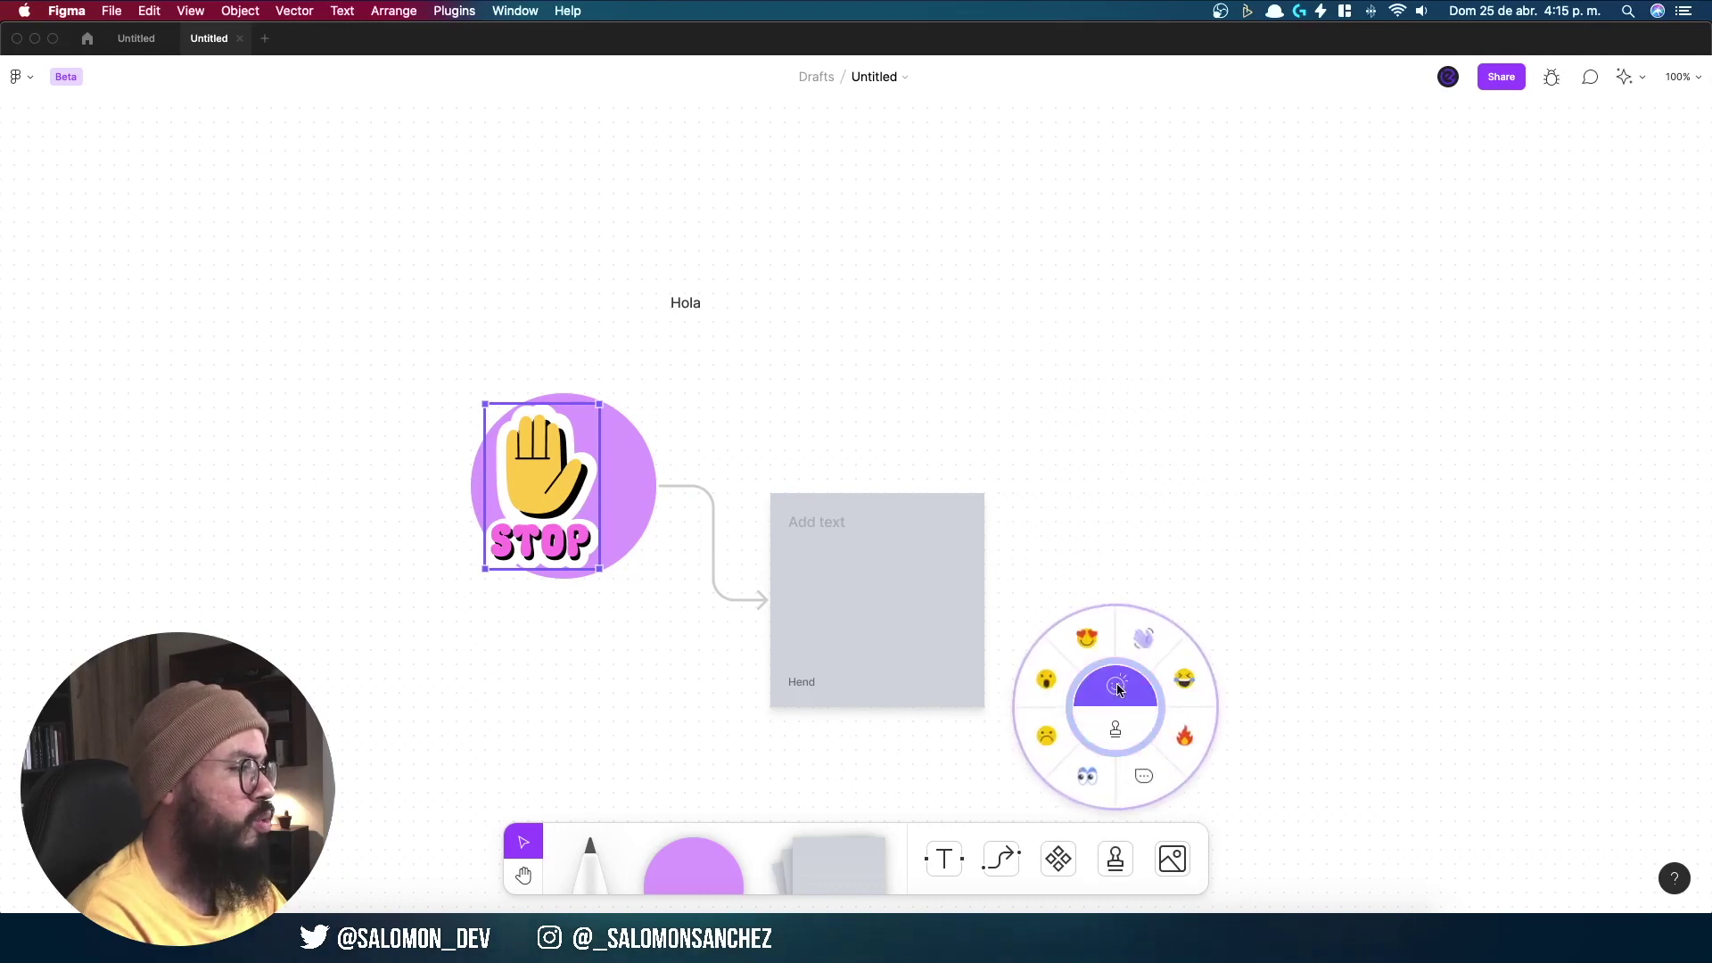
pyautogui.click(1083, 637)
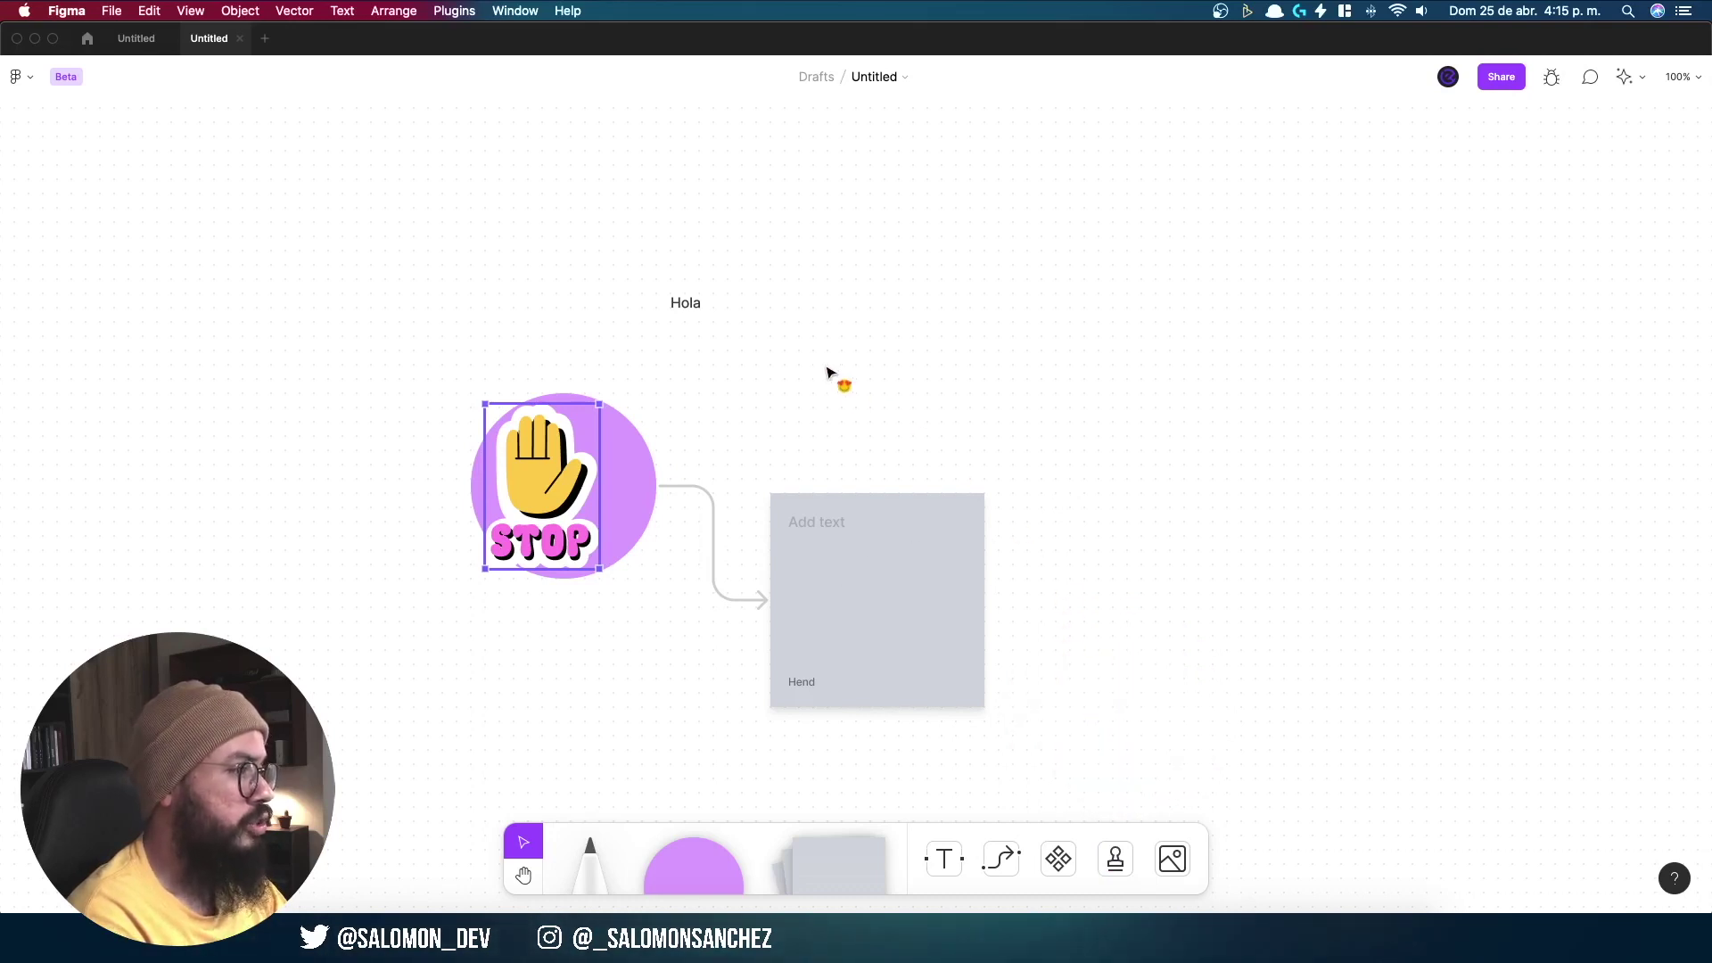
pyautogui.click(830, 373)
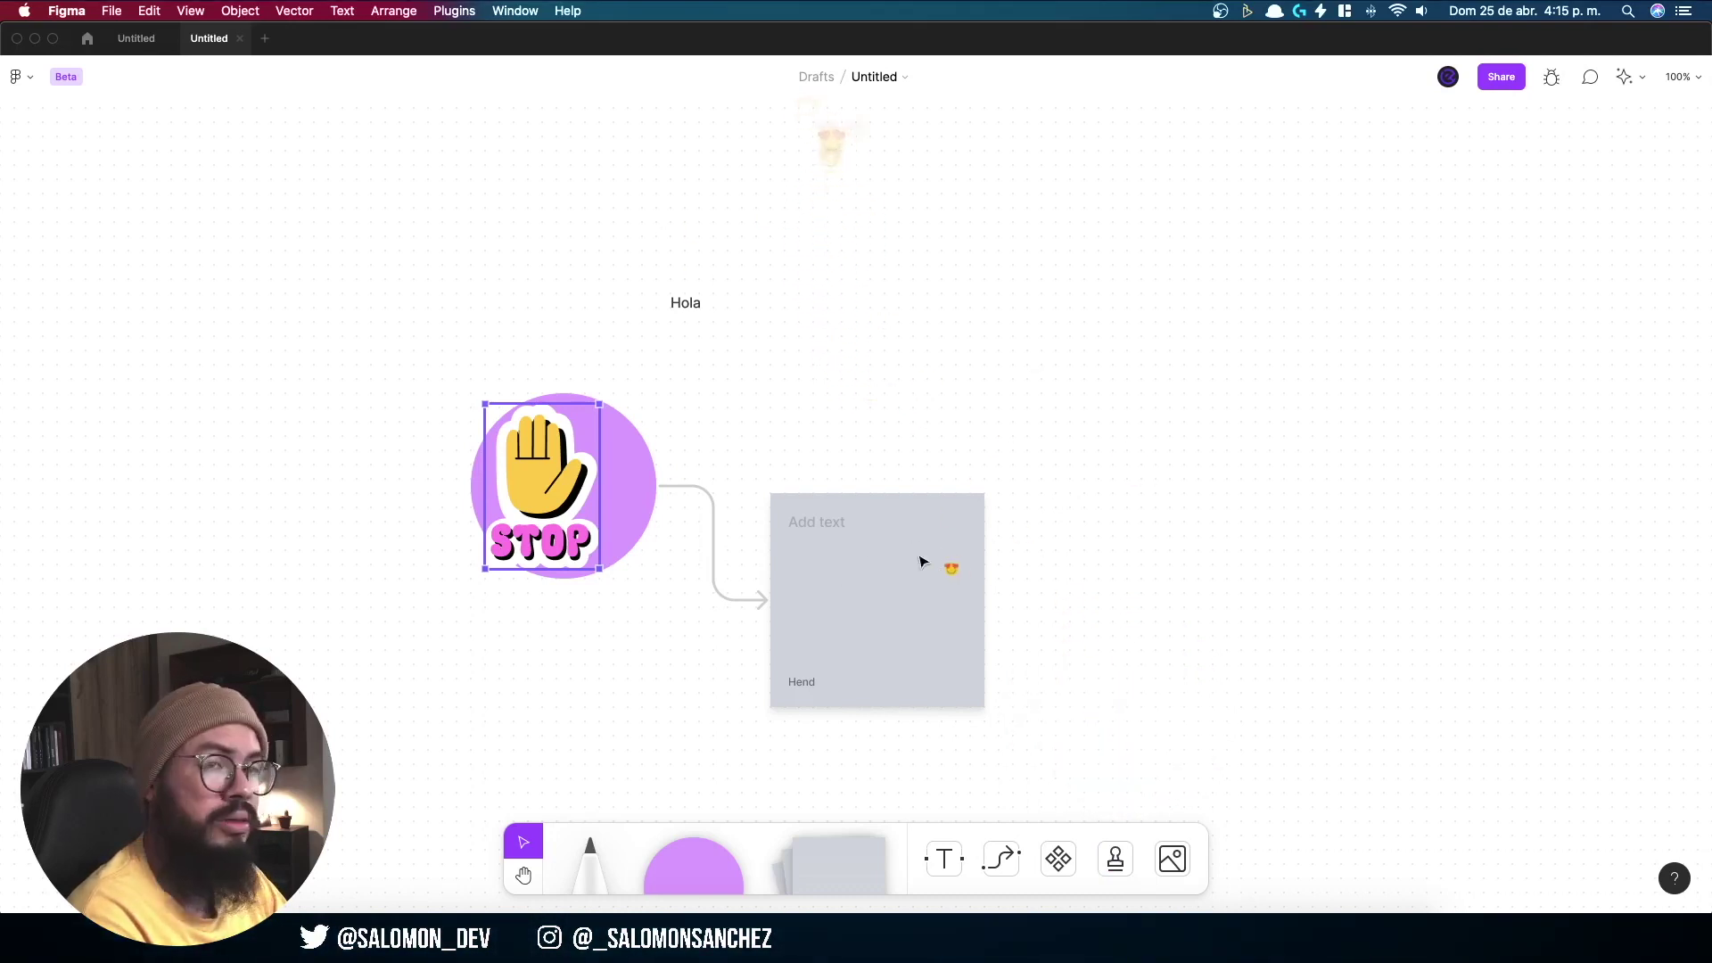
pyautogui.moveTo(923, 562); pyautogui.dragTo(716, 596)
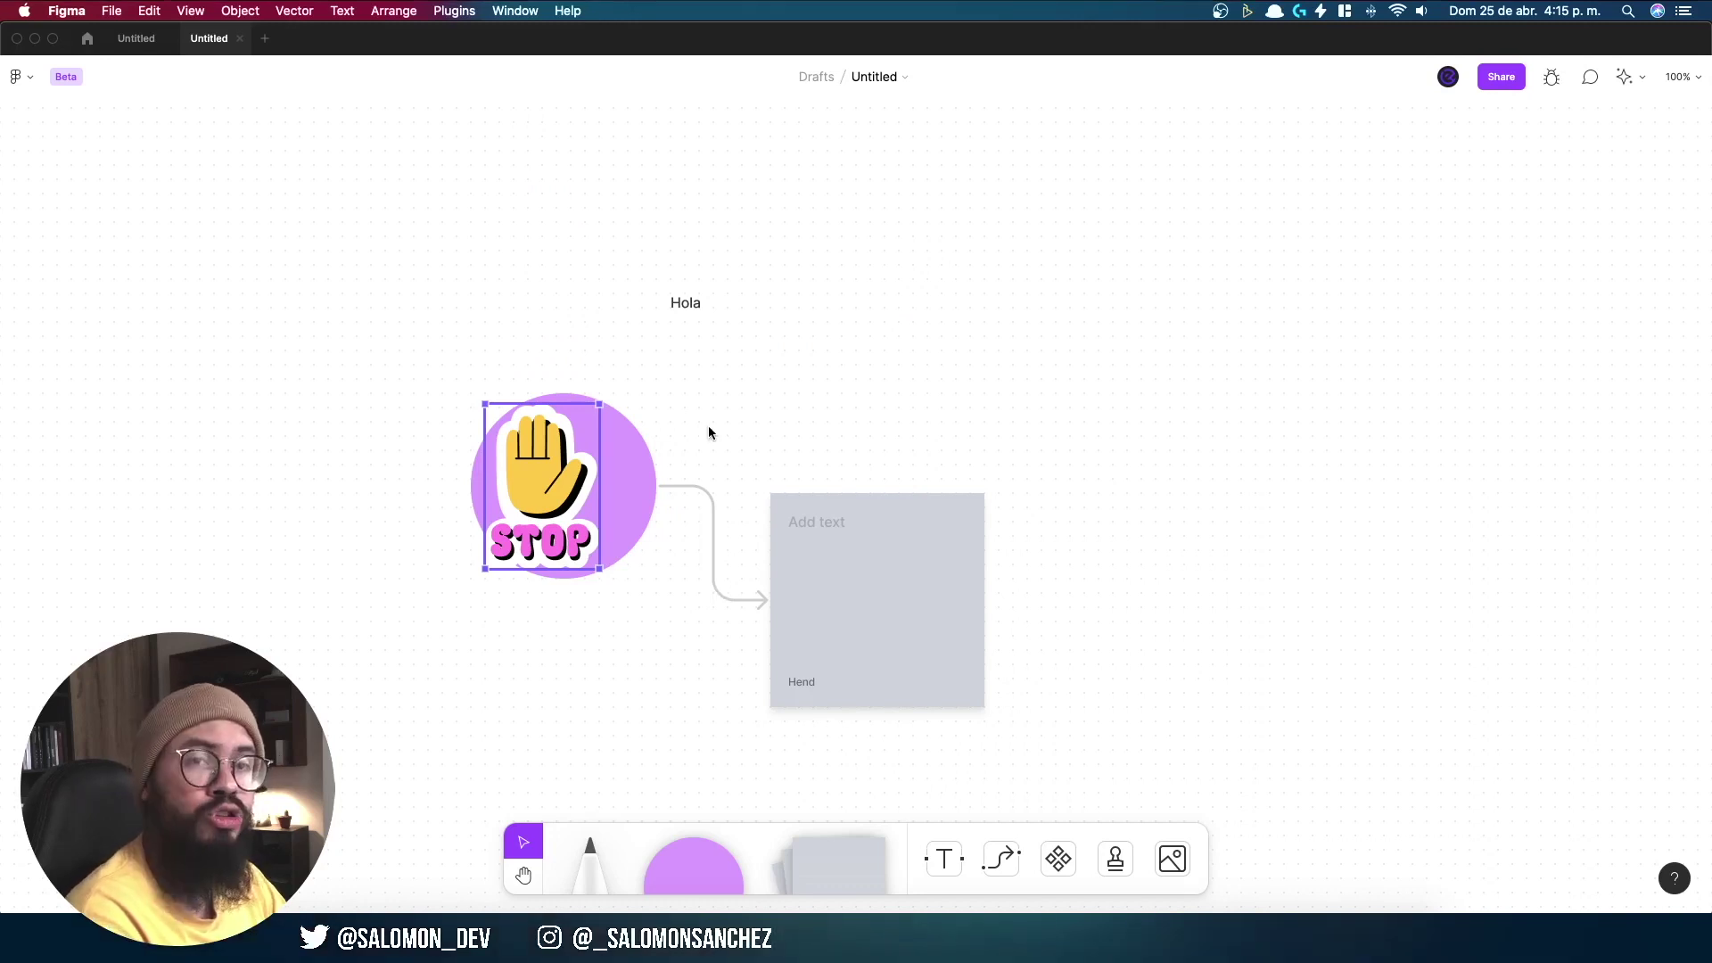
# Step: Stamp a thumbs-up on the grey sticky note and a thumbs-down on the STOP sticker
pyautogui.click(1117, 863)
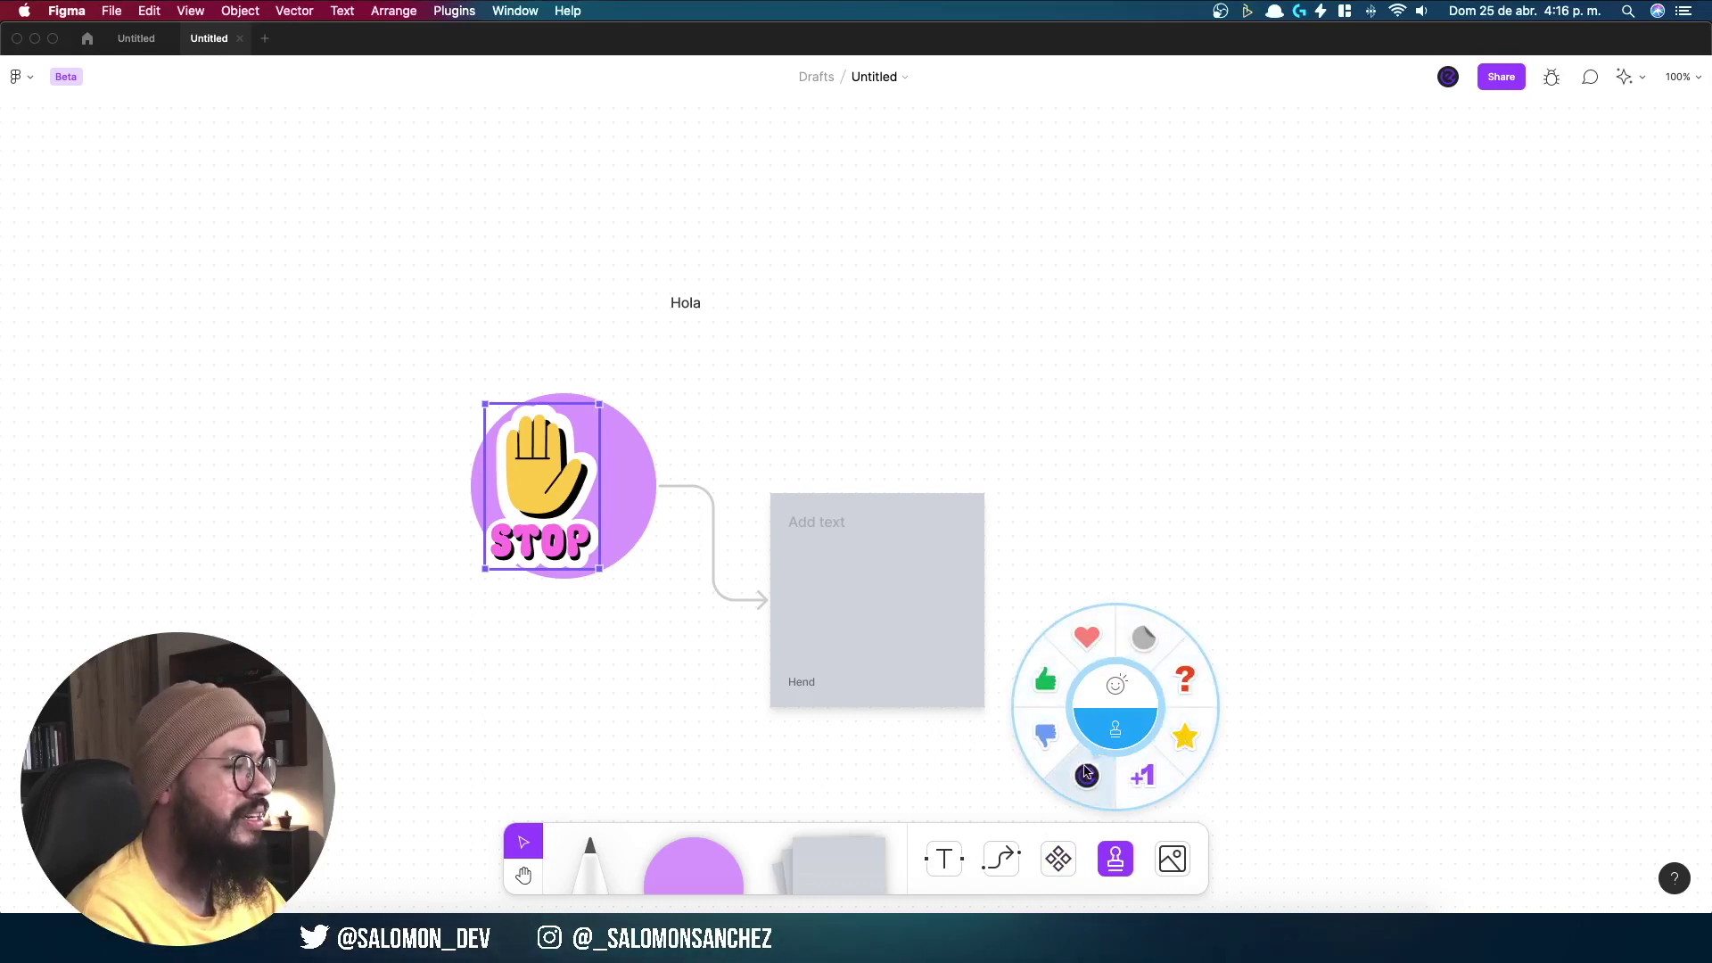
pyautogui.click(1046, 681)
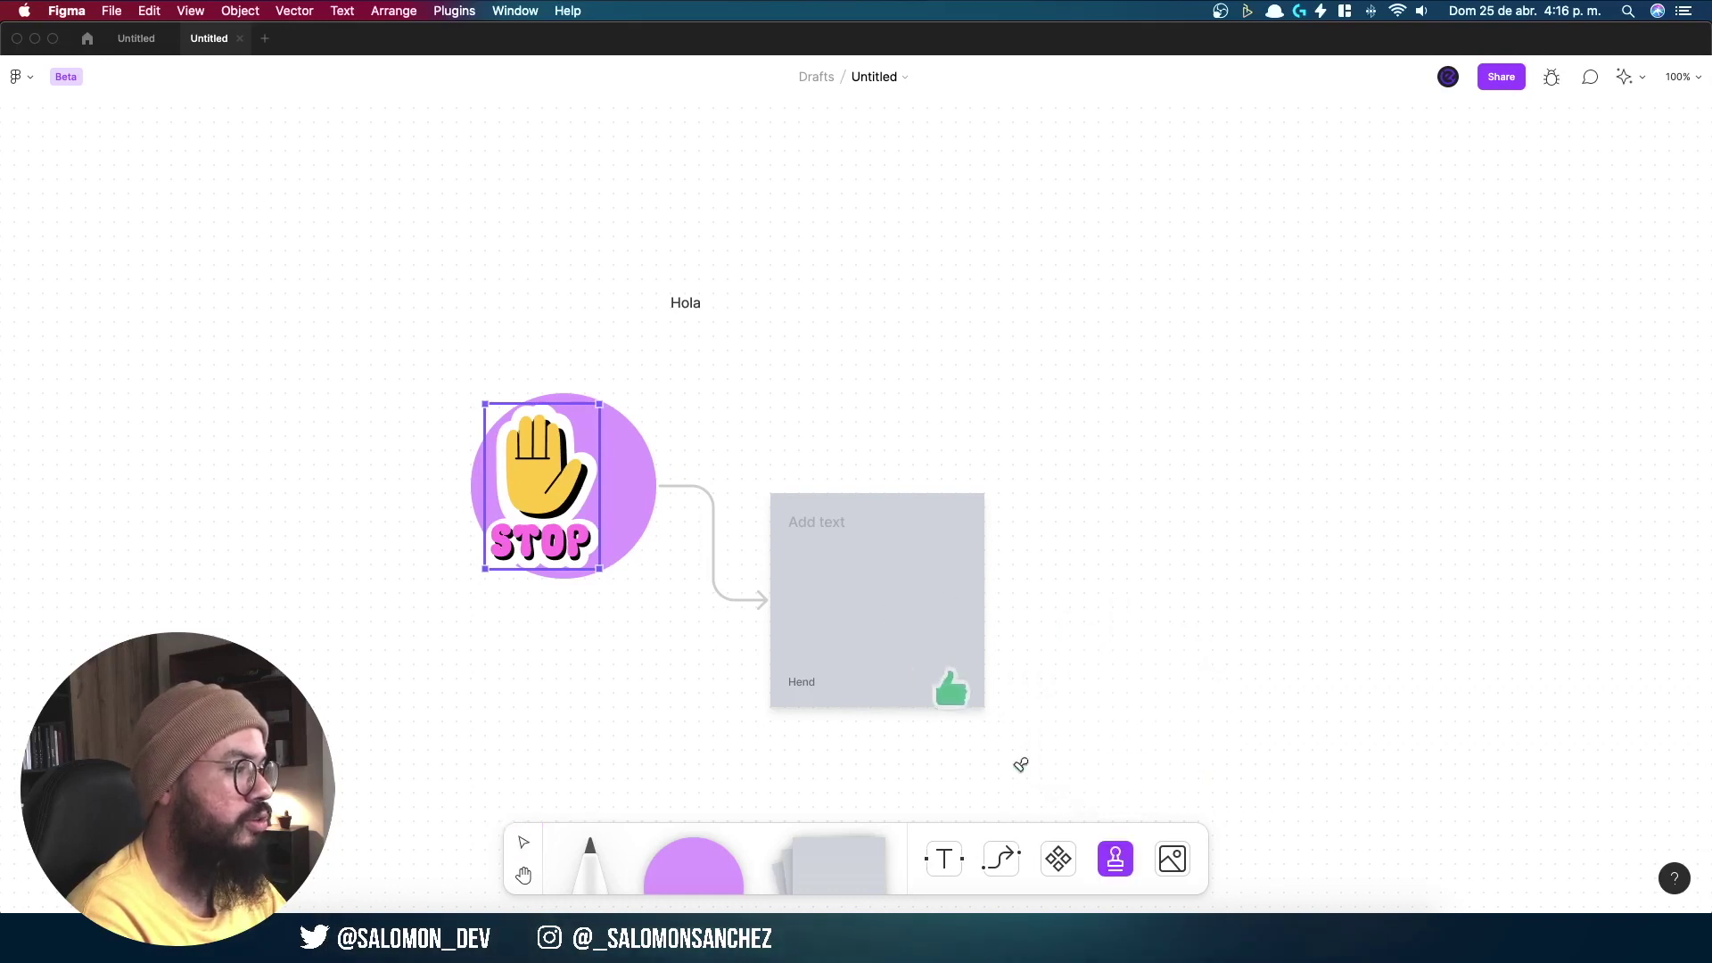
pyautogui.click(859, 619)
pyautogui.press('e')
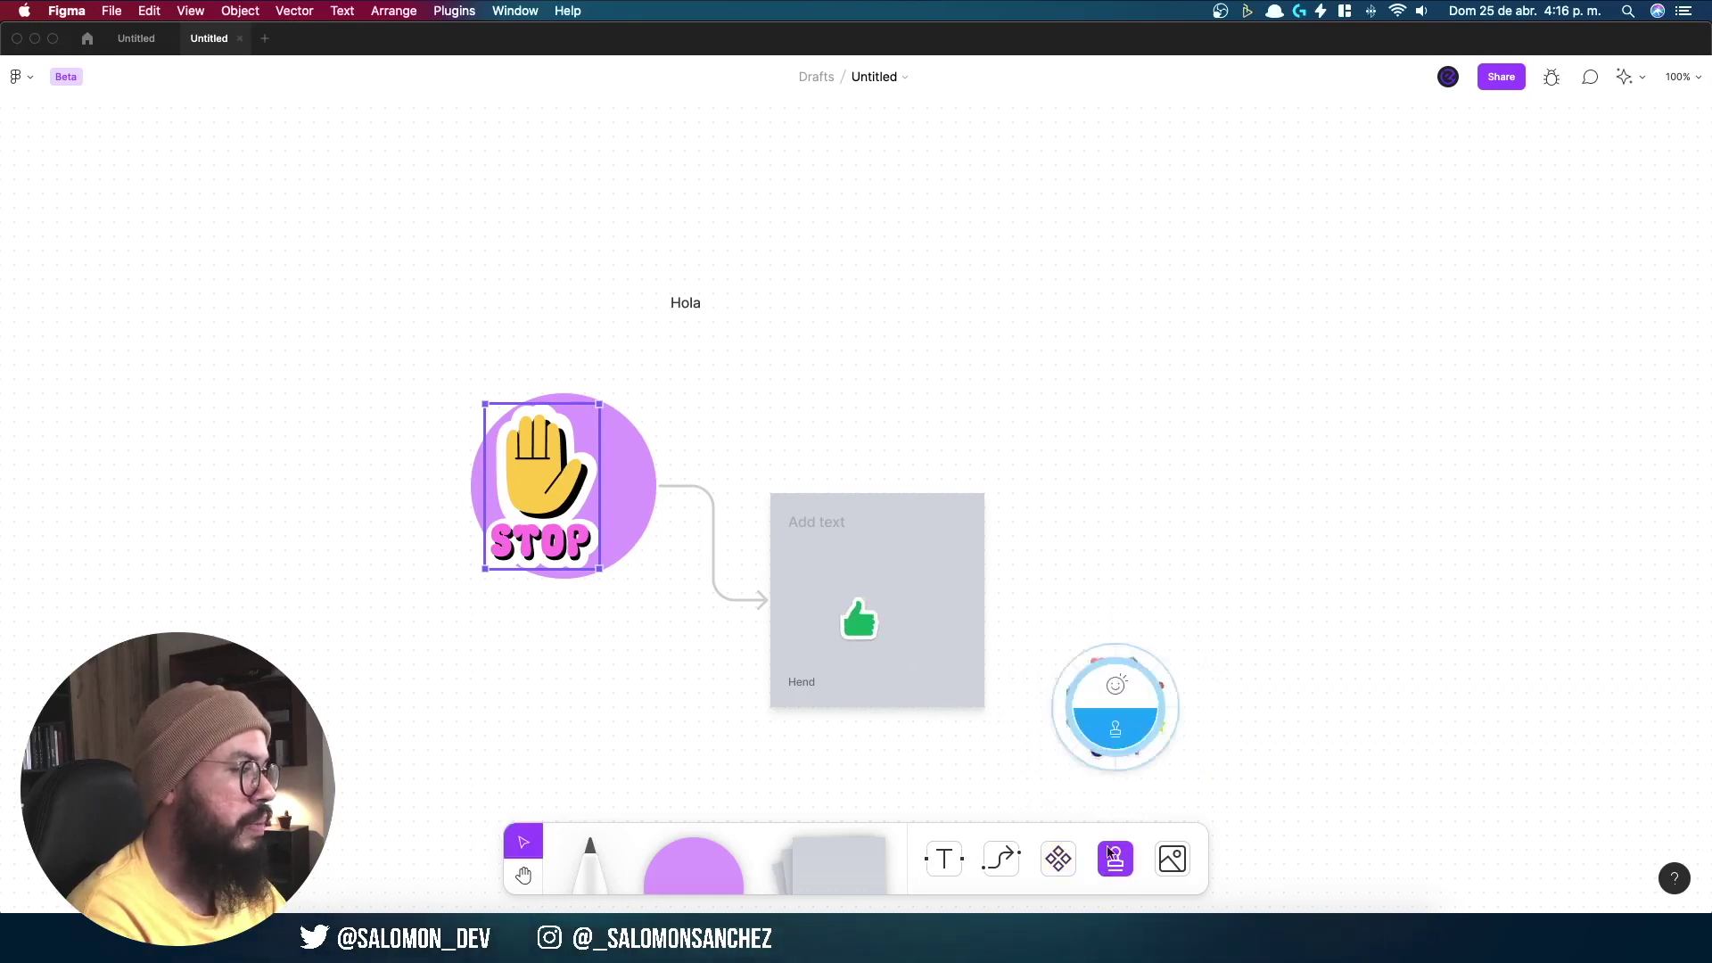
pyautogui.click(627, 490)
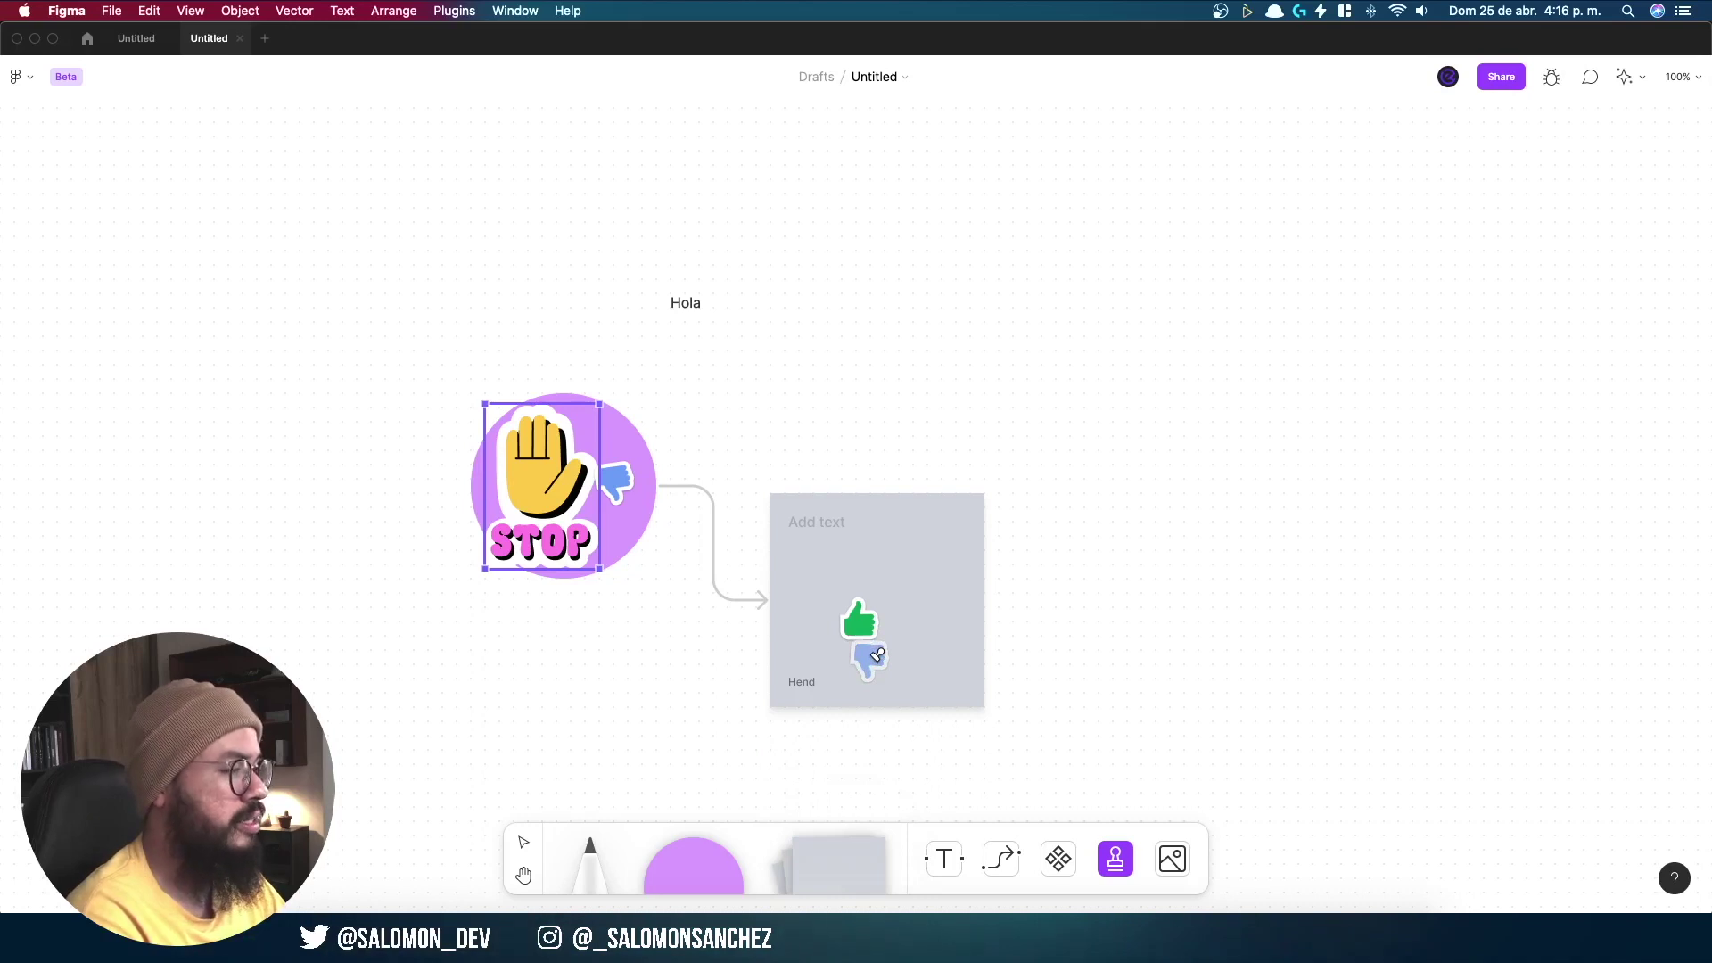
# Step: Start the image tool and cancel the file picker without adding an image
pyautogui.click(1180, 855)
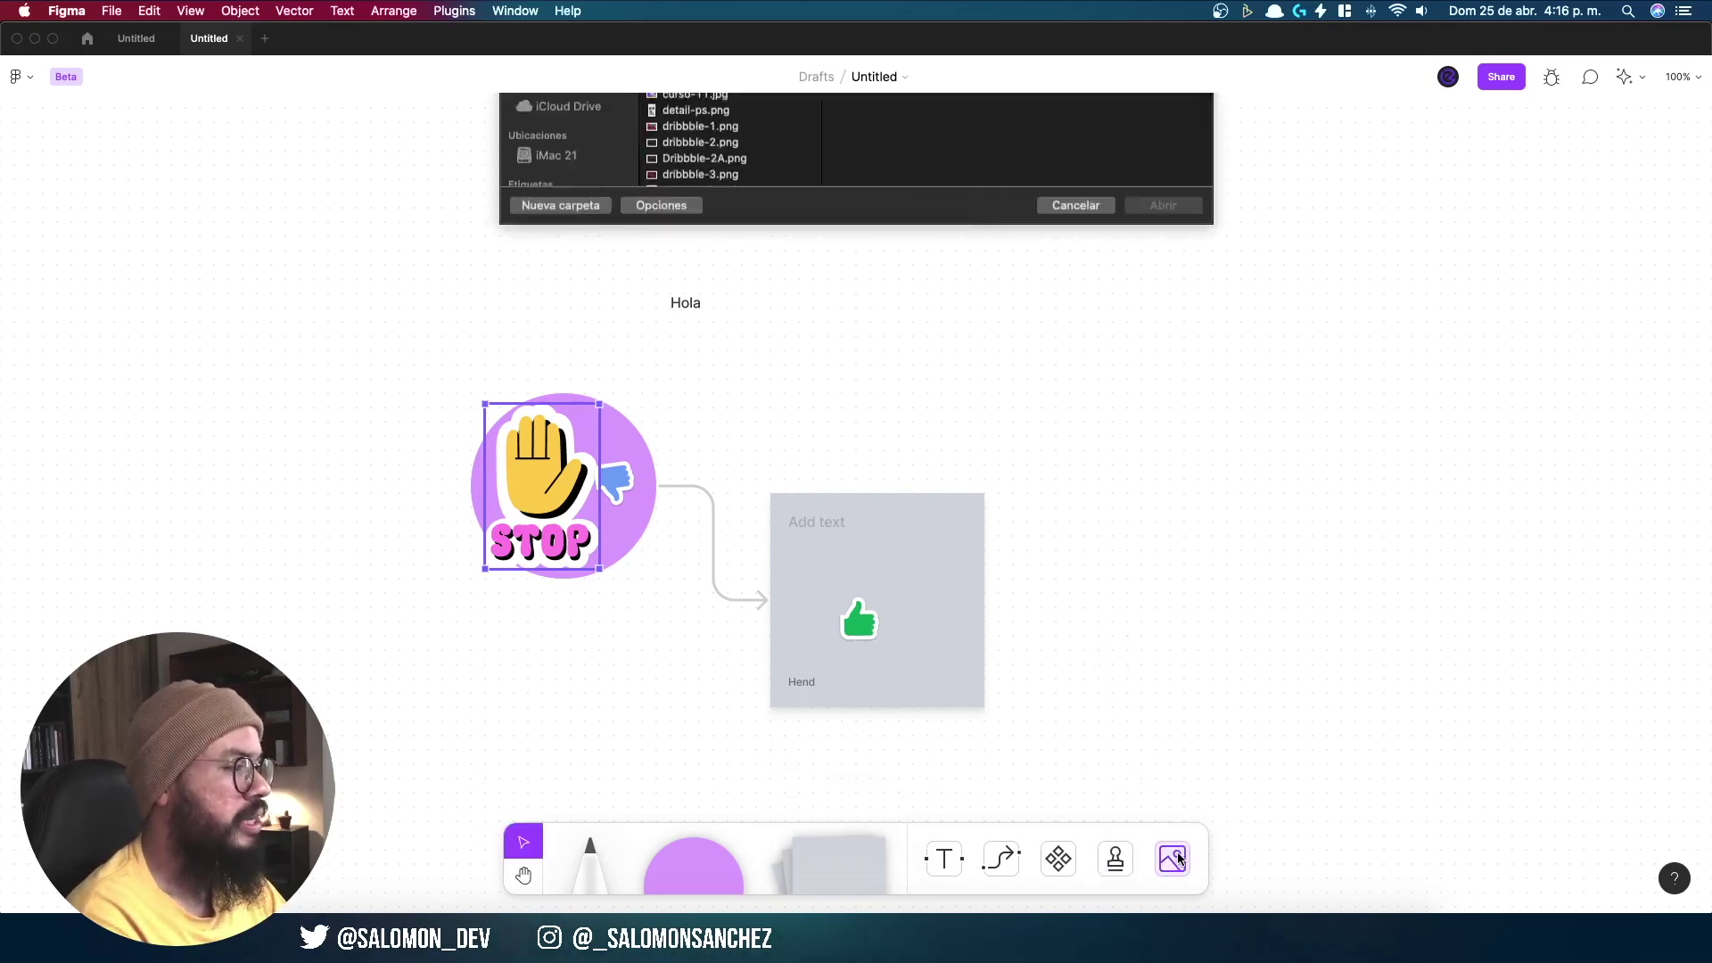
pyautogui.click(1084, 480)
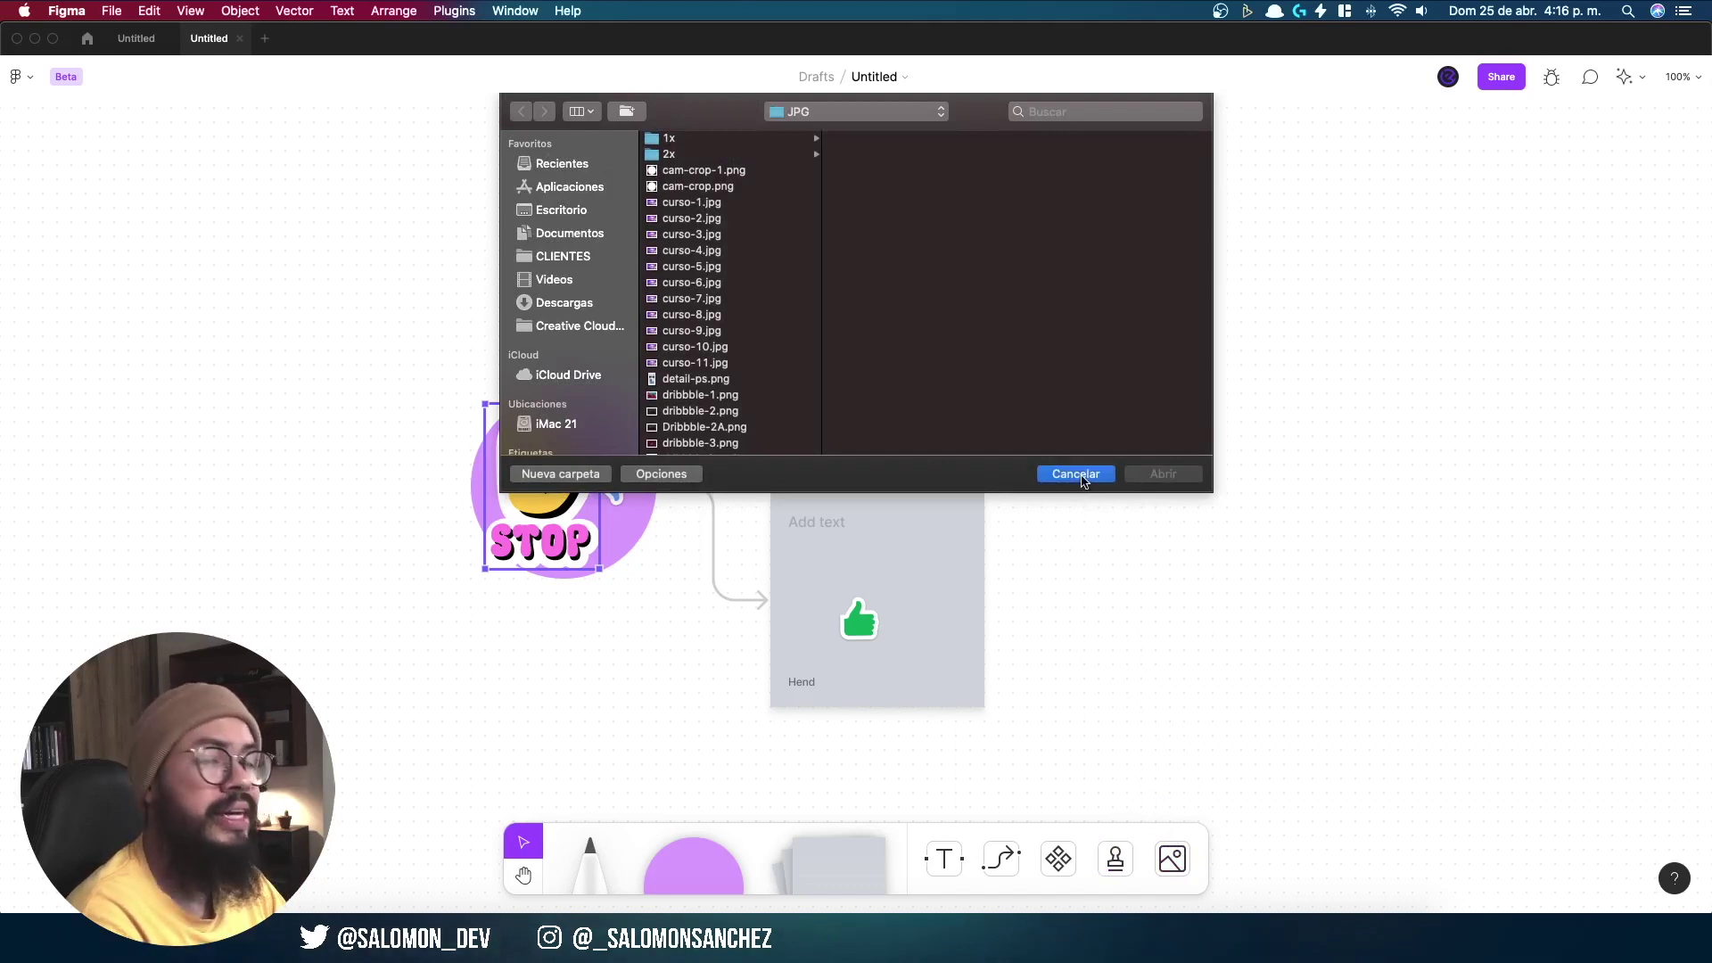
pyautogui.click(1083, 475)
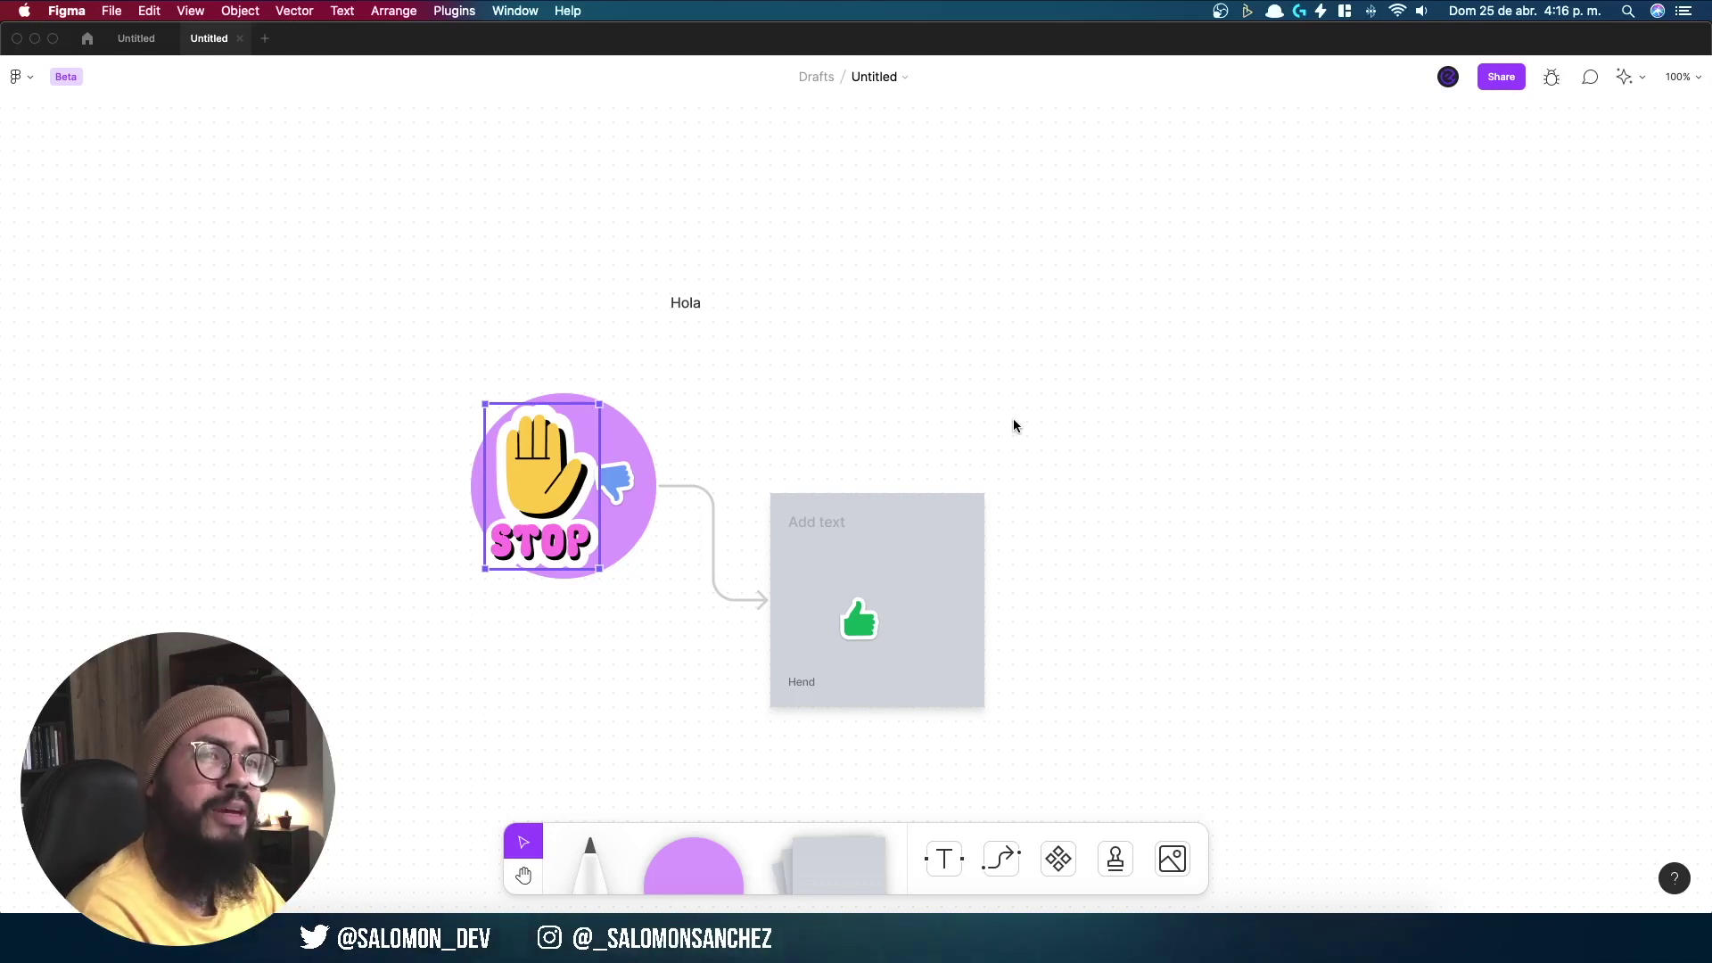
# Step: Select and delete everything on the board, then pick the rounded rectangle shape
pyautogui.press('super+a')
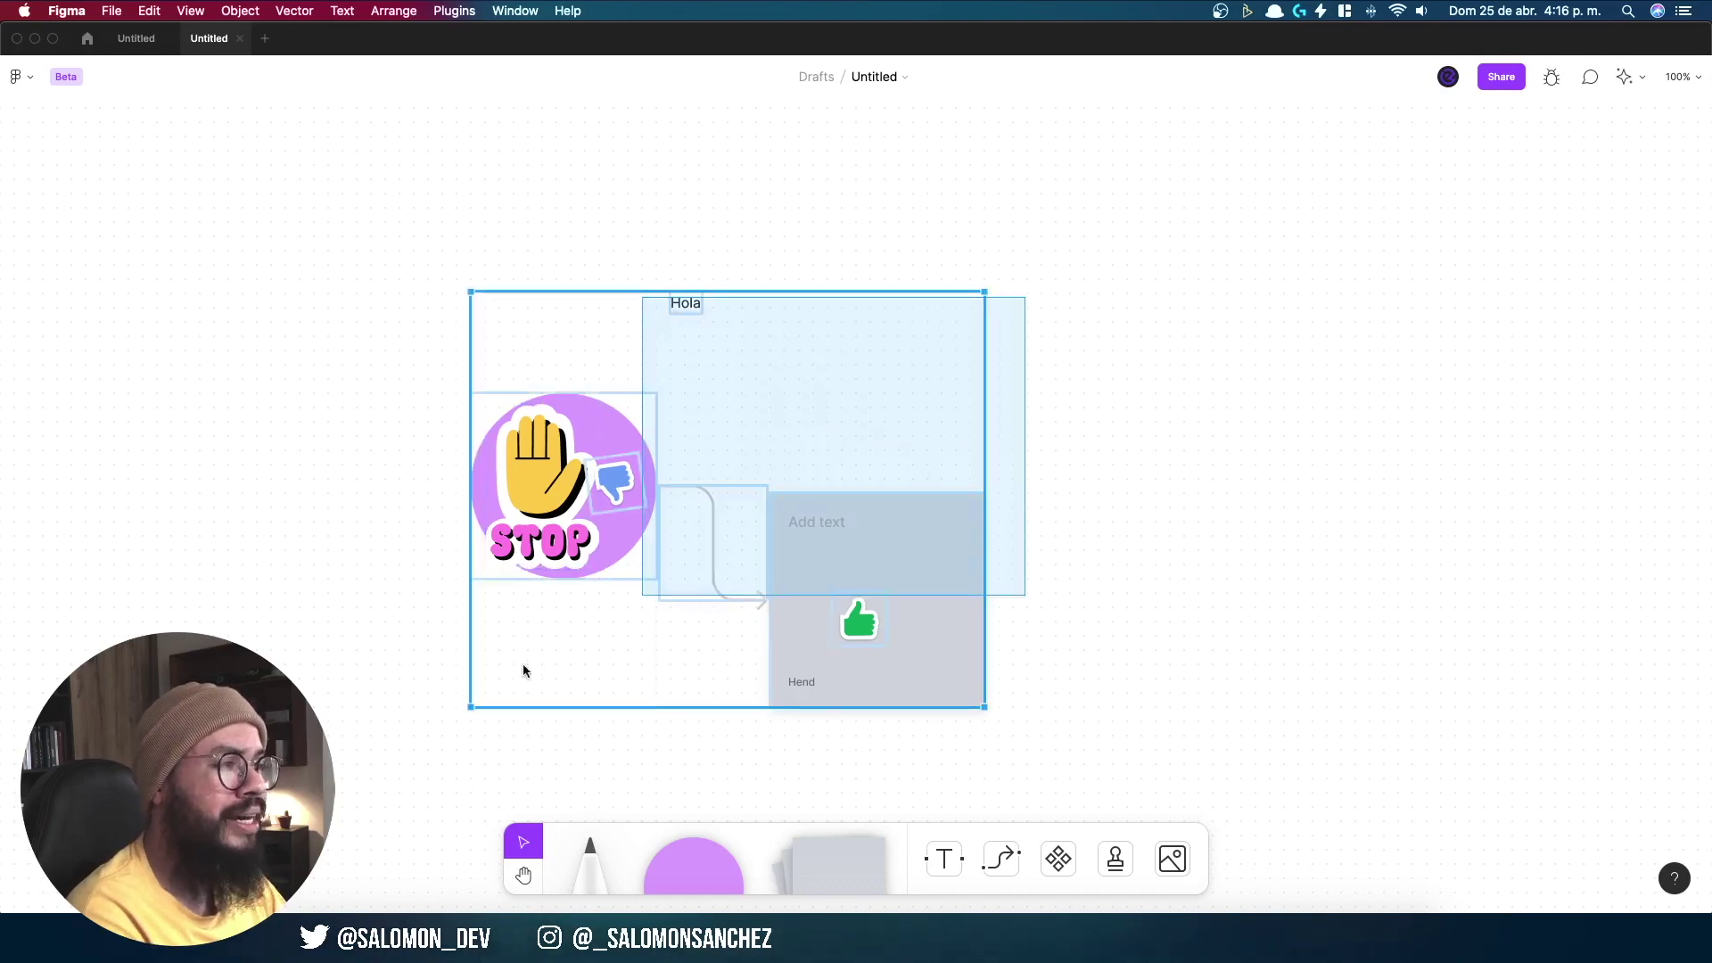
pyautogui.press('BackSpace')
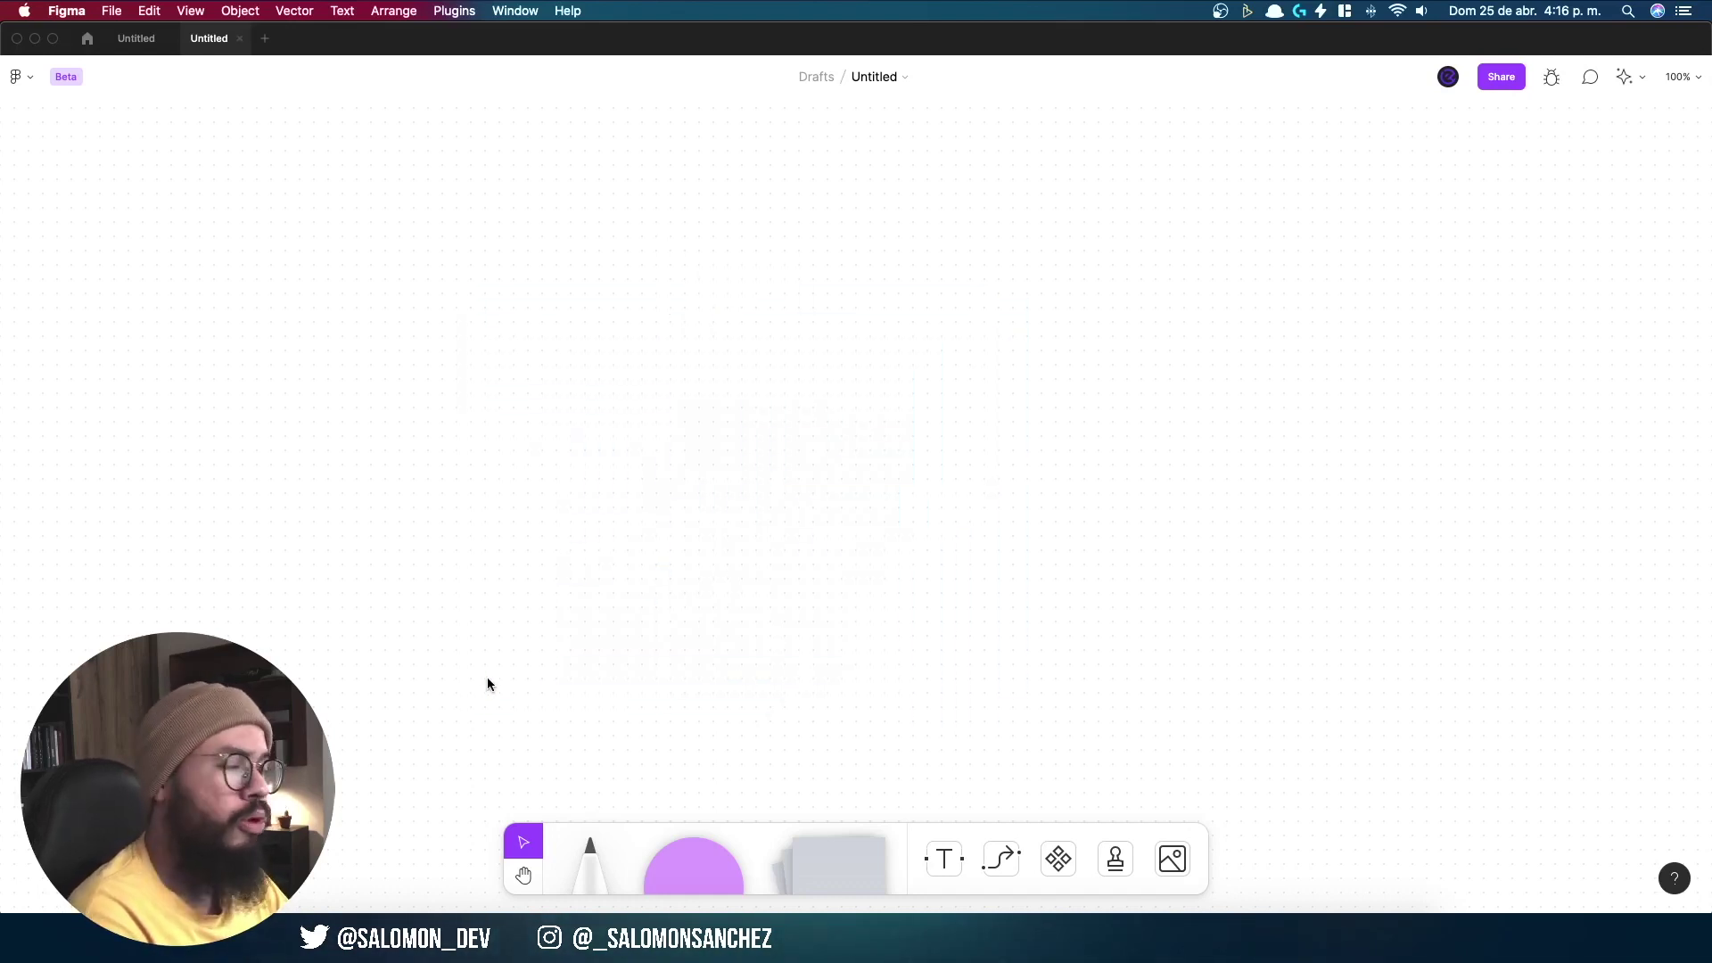
pyautogui.click(722, 867)
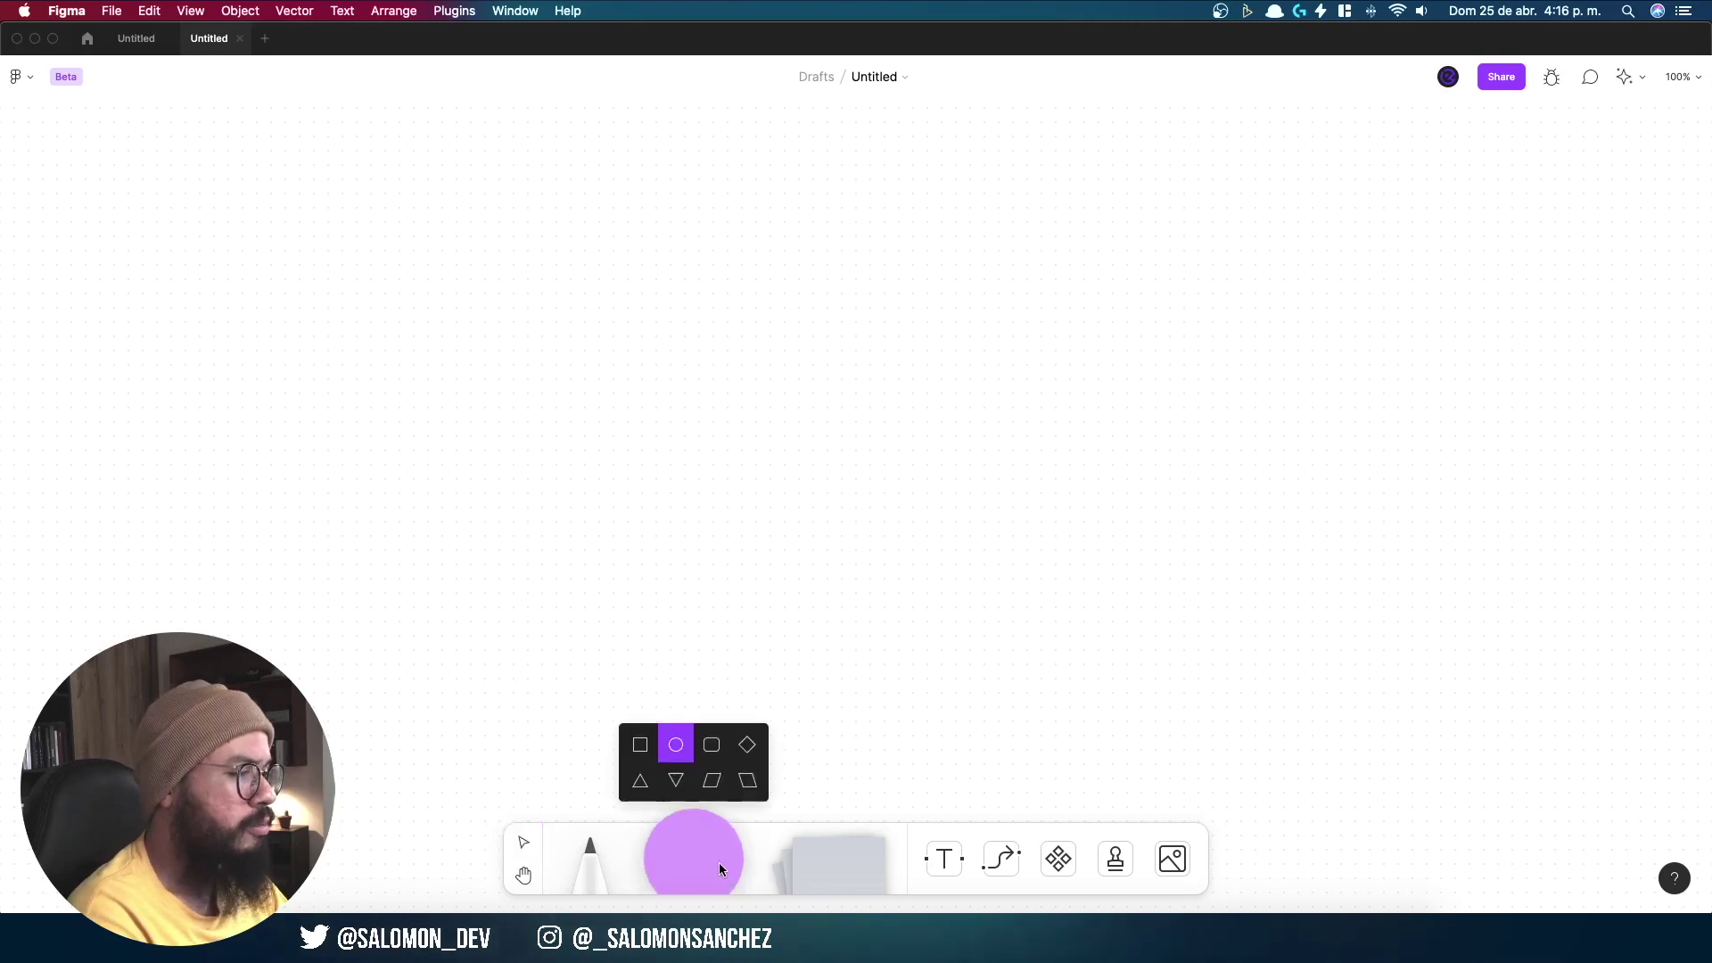
pyautogui.click(712, 744)
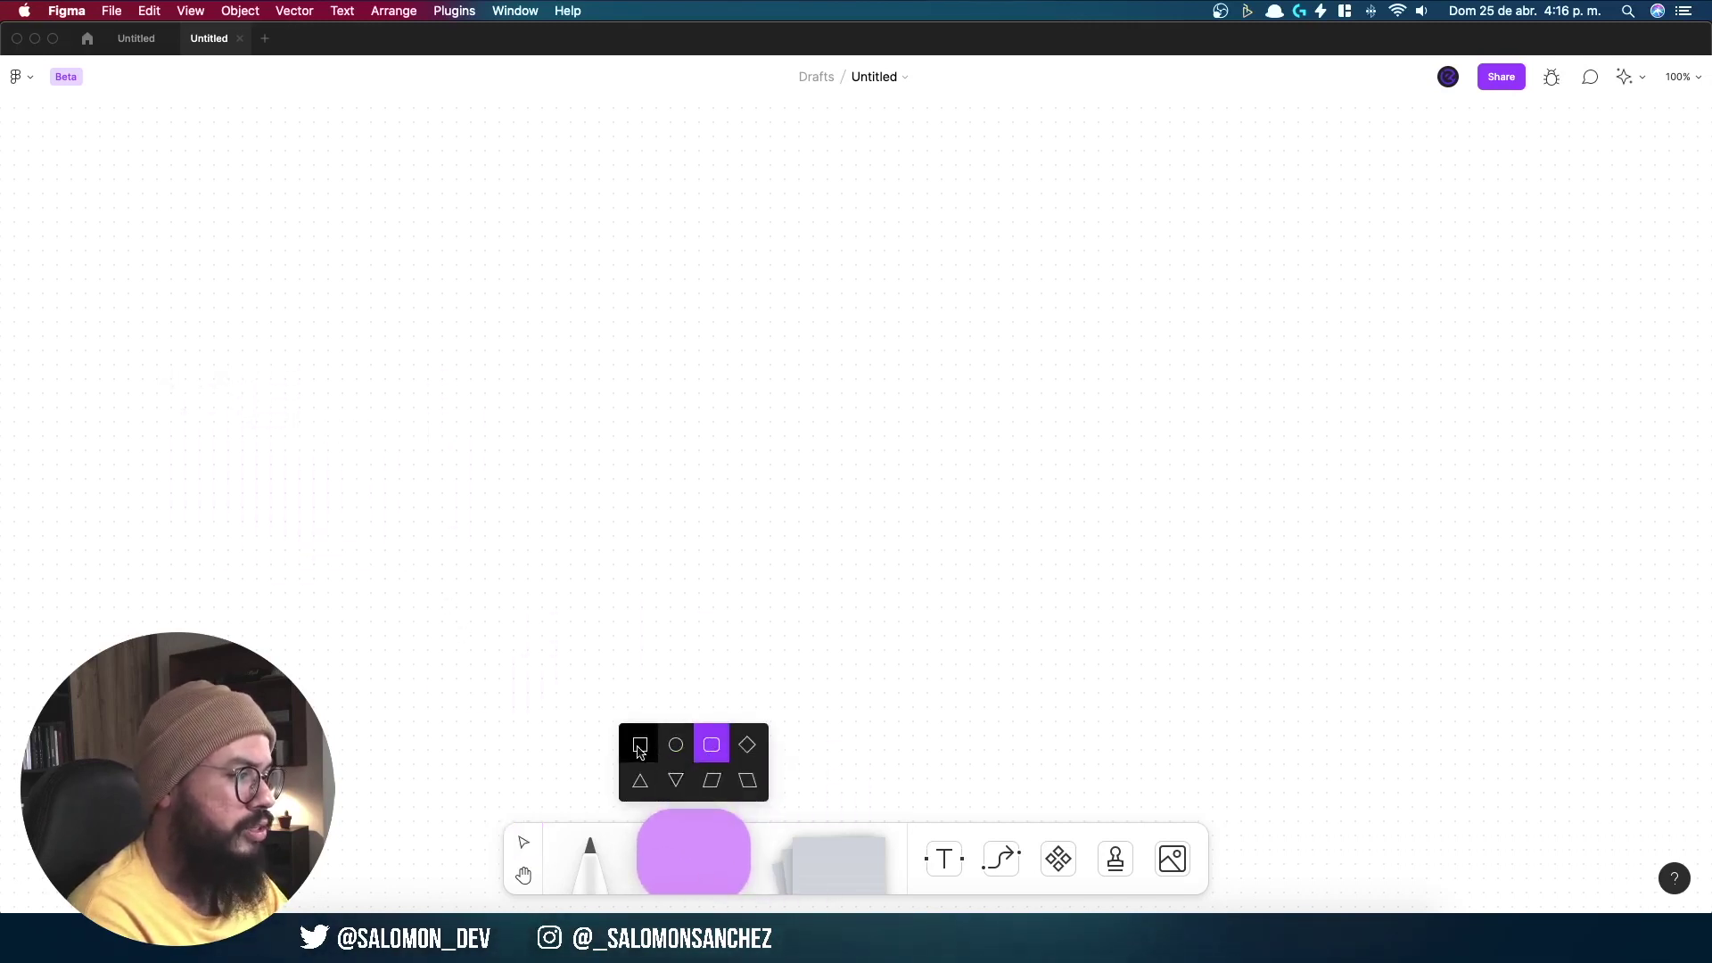
# Step: Place a purple square, shrink it, label it 'App Icon', and nudge it down-right
pyautogui.click(641, 745)
pyautogui.click(216, 380)
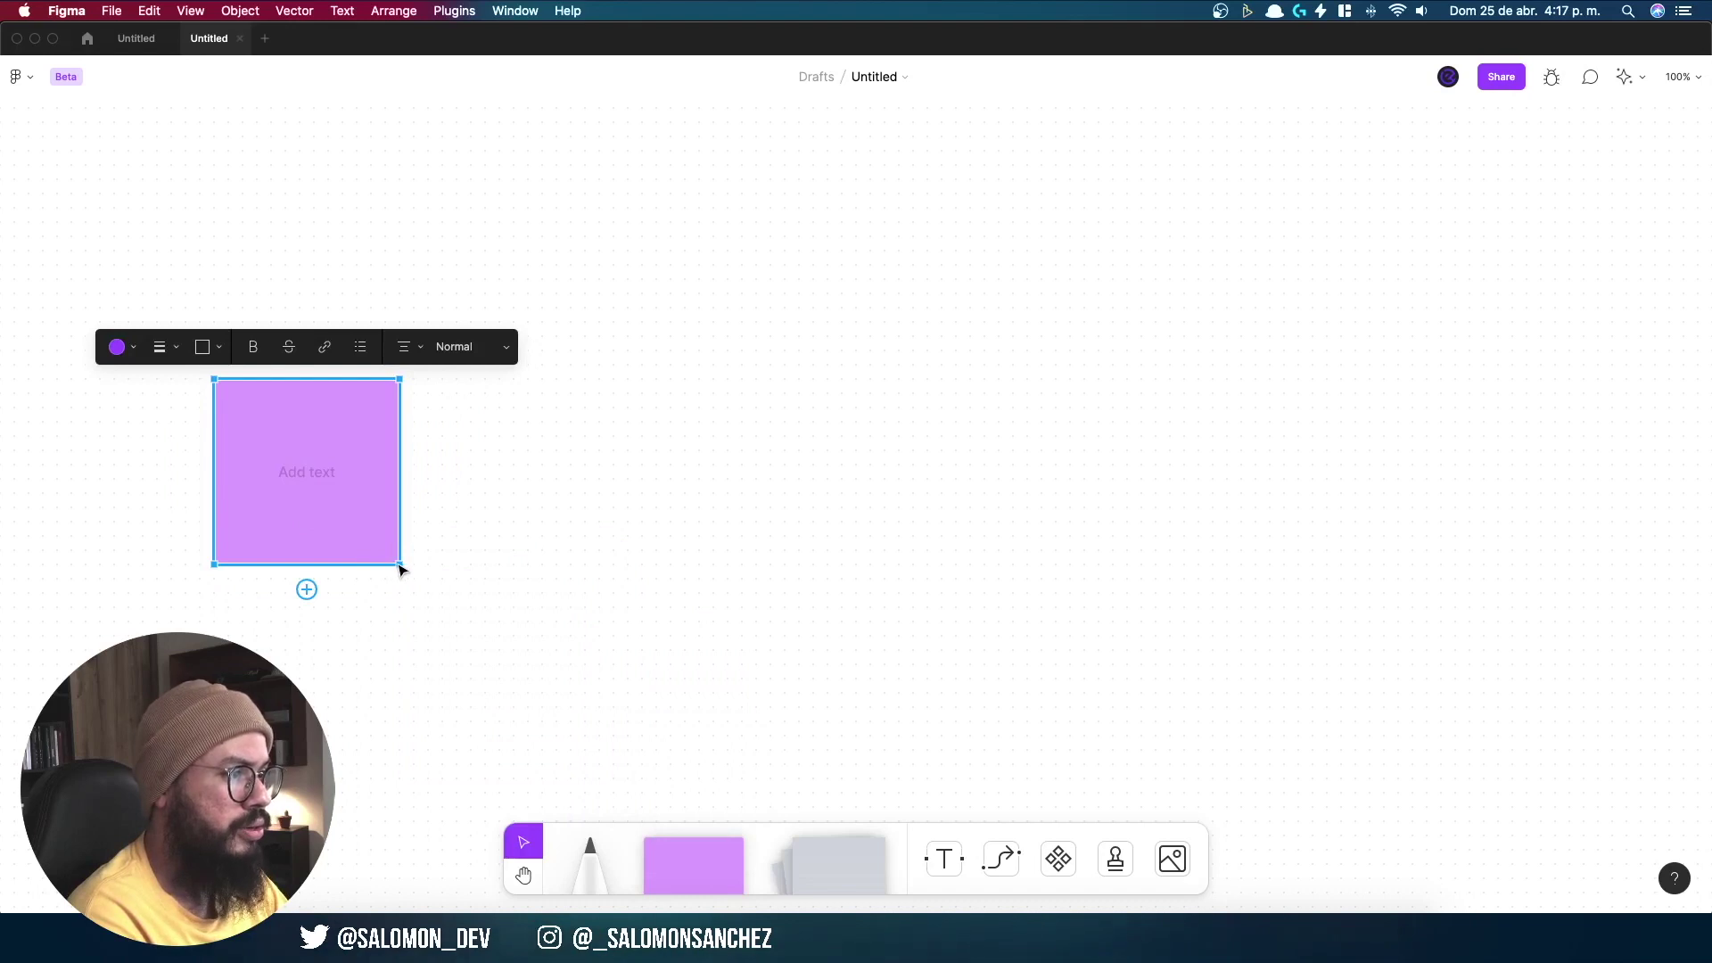
pyautogui.moveTo(399, 565)
pyautogui.mouseDown()
pyautogui.moveTo(397, 537)
pyautogui.moveTo(330, 466)
pyautogui.mouseUp()
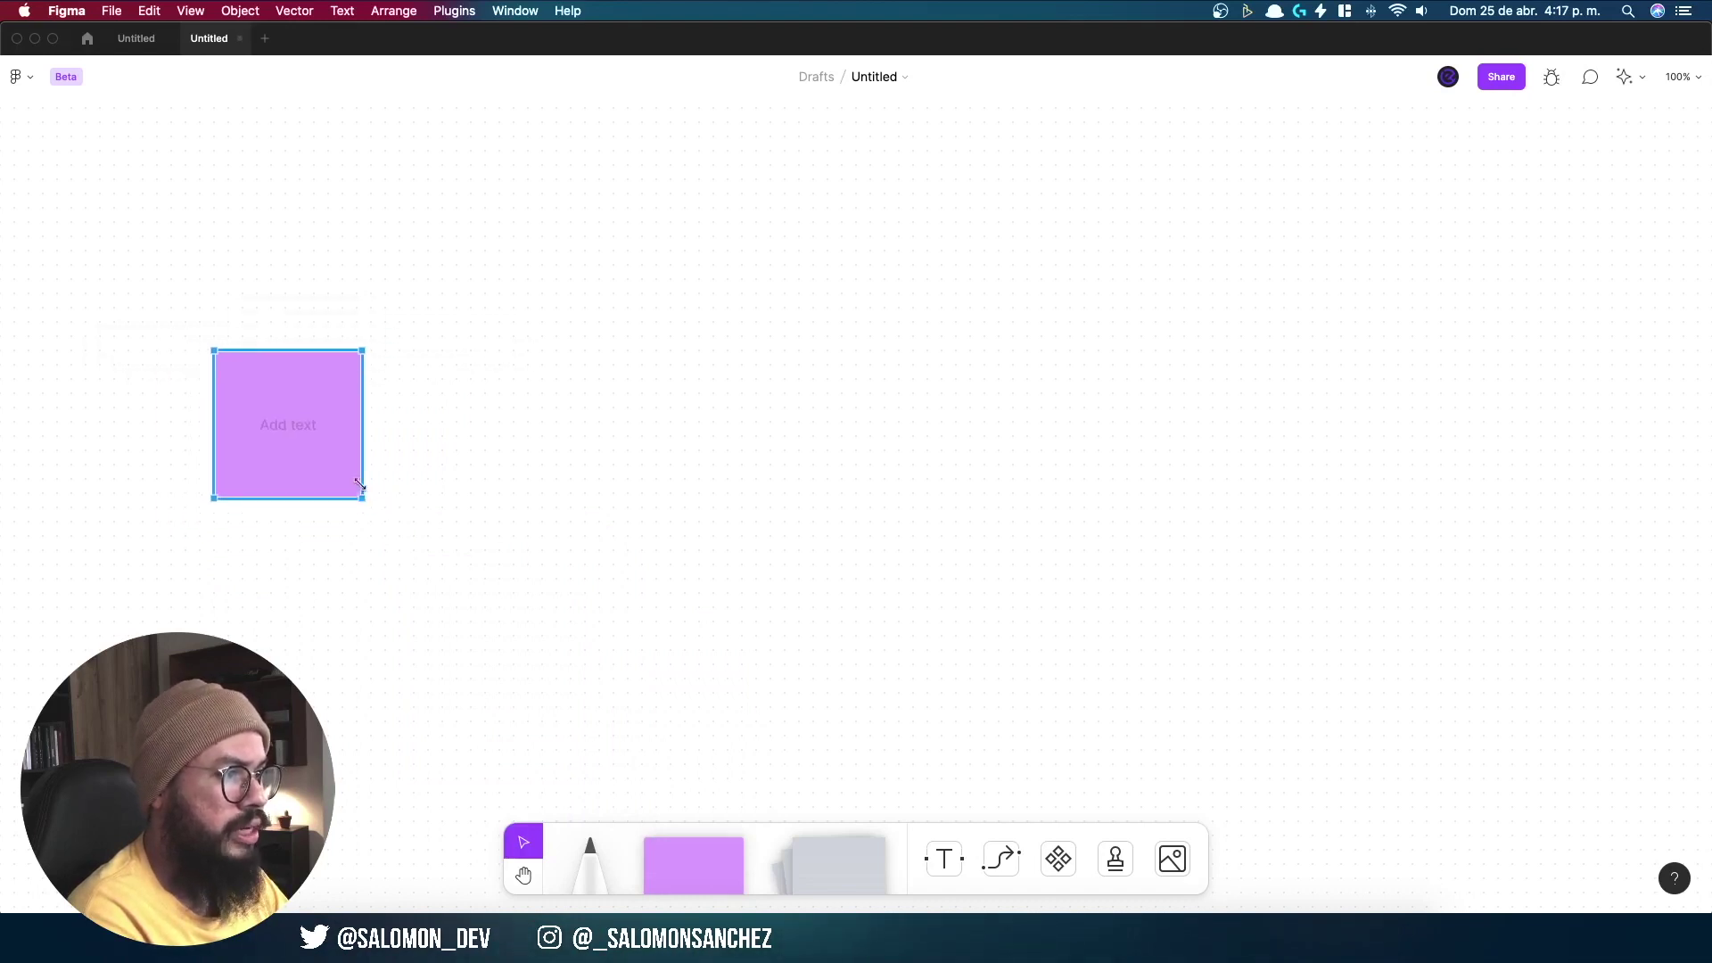
pyautogui.click(274, 410)
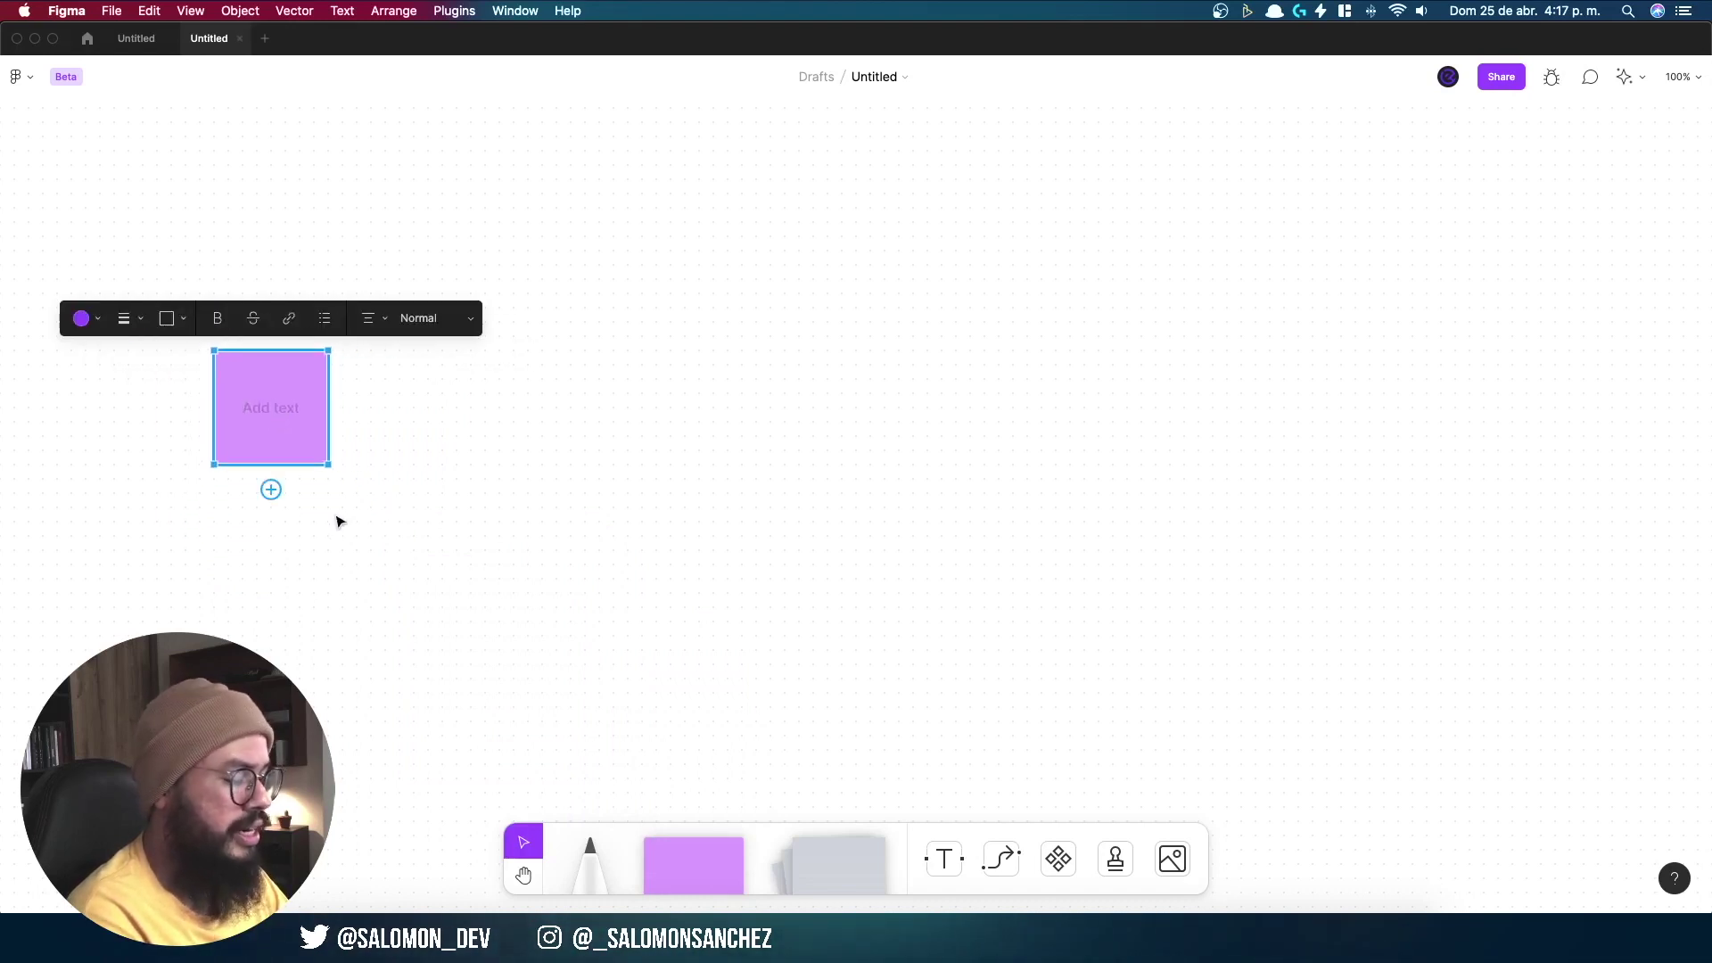
pyautogui.write('App Ico')
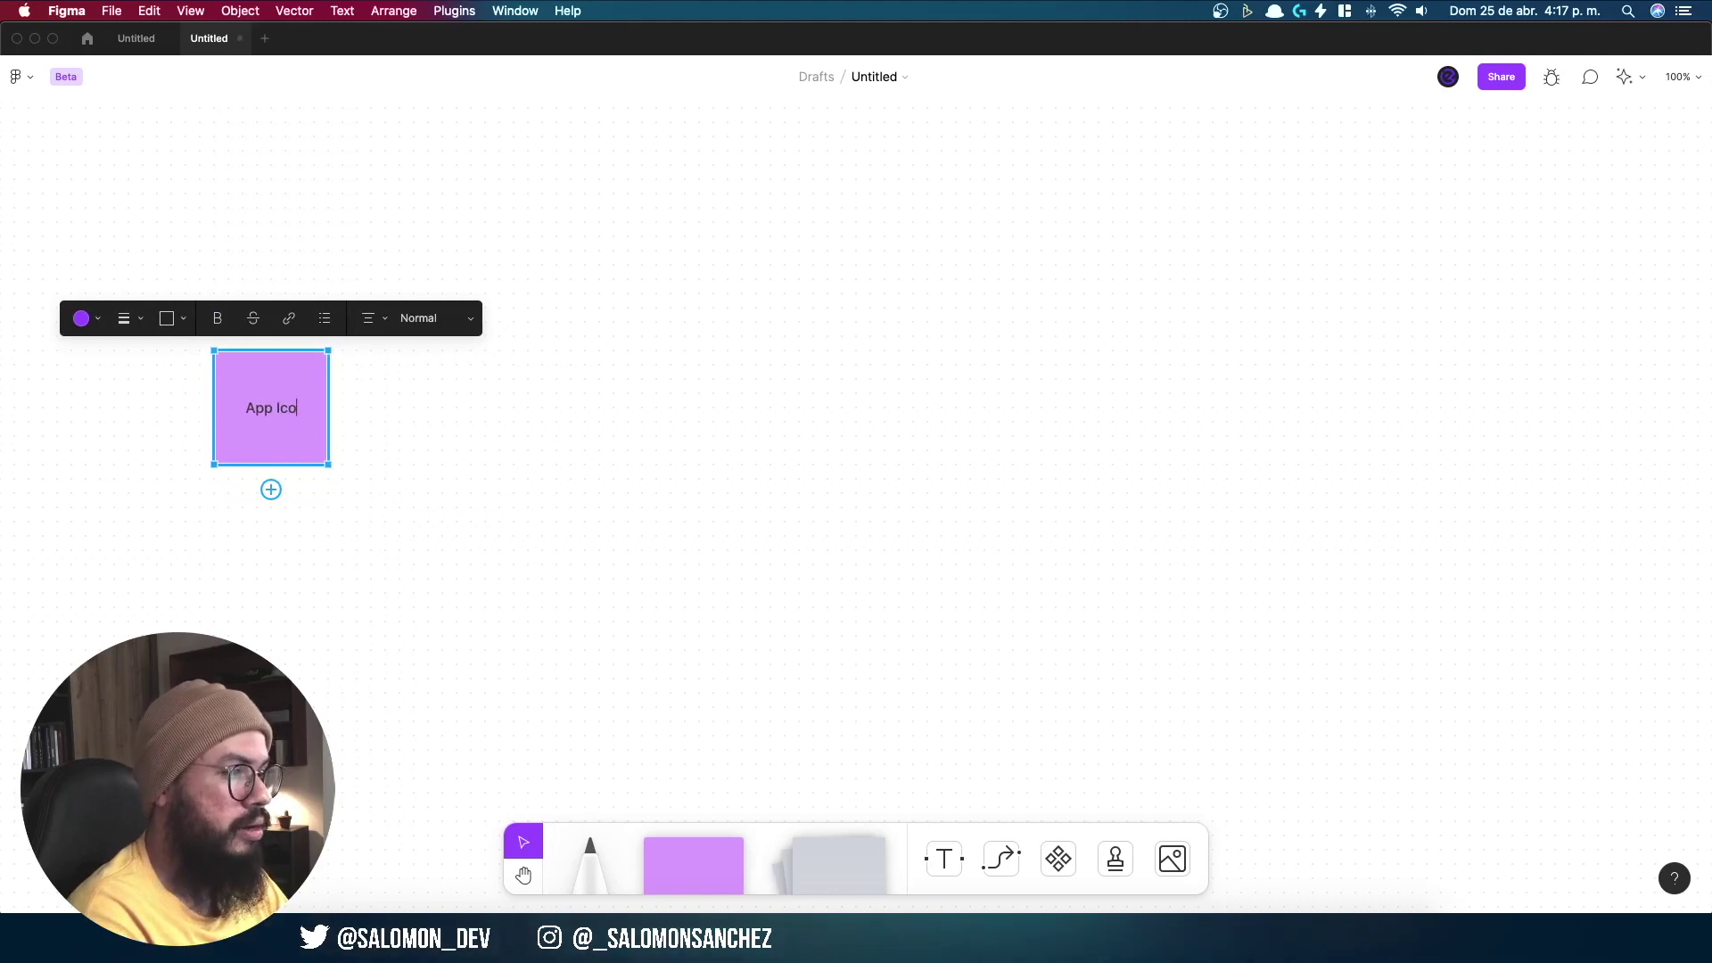
pyautogui.write('n')
pyautogui.click(509, 478)
pyautogui.click(298, 407)
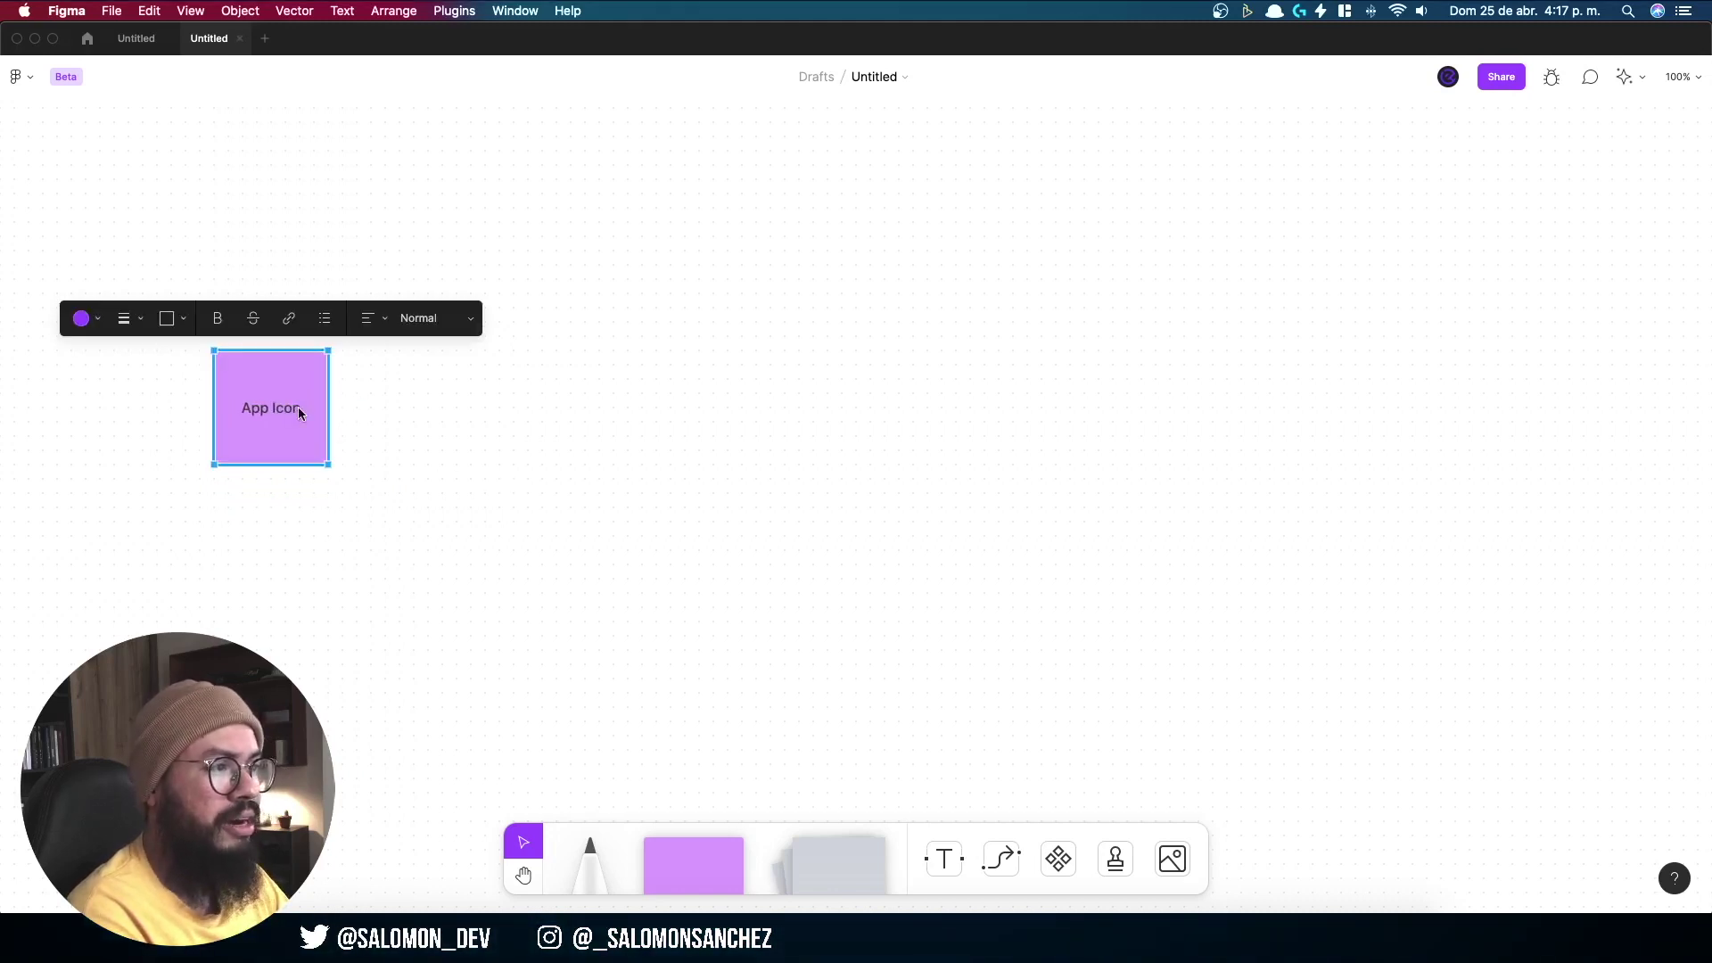
pyautogui.click(415, 504)
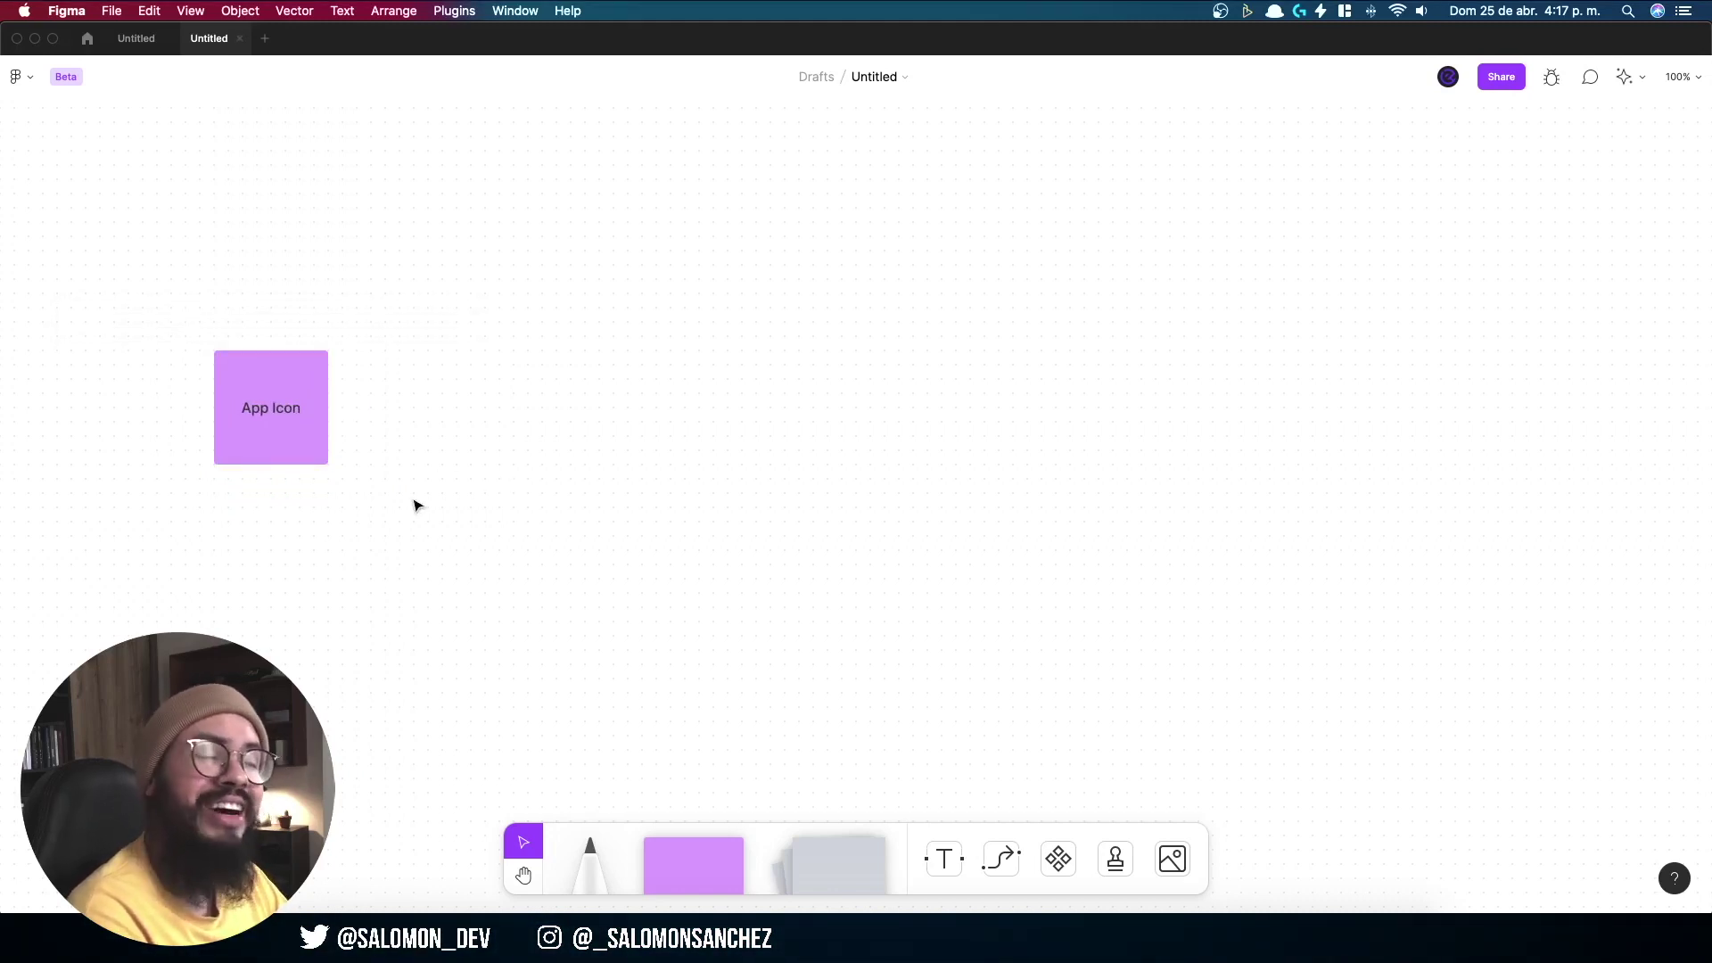
pyautogui.moveTo(286, 459); pyautogui.dragTo(301, 473)
pyautogui.click(464, 446)
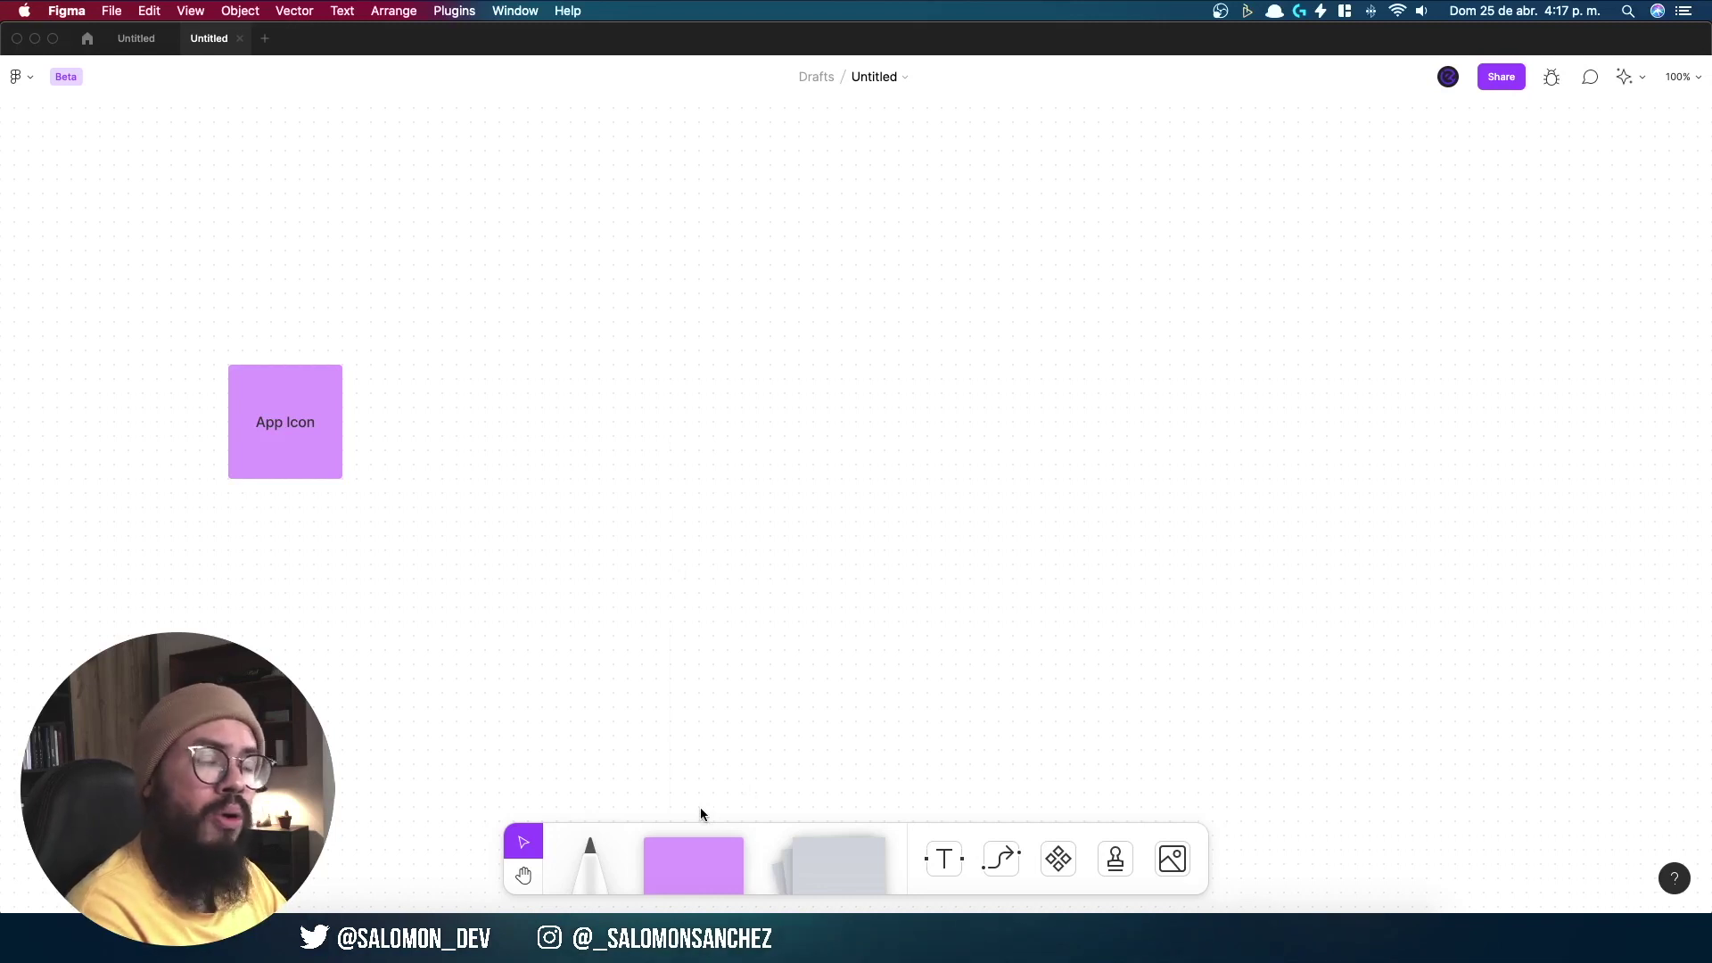
# Step: Draw a tall rectangle right of App Icon, fill it yellow, and label it 'Onboarding'
pyautogui.click(683, 862)
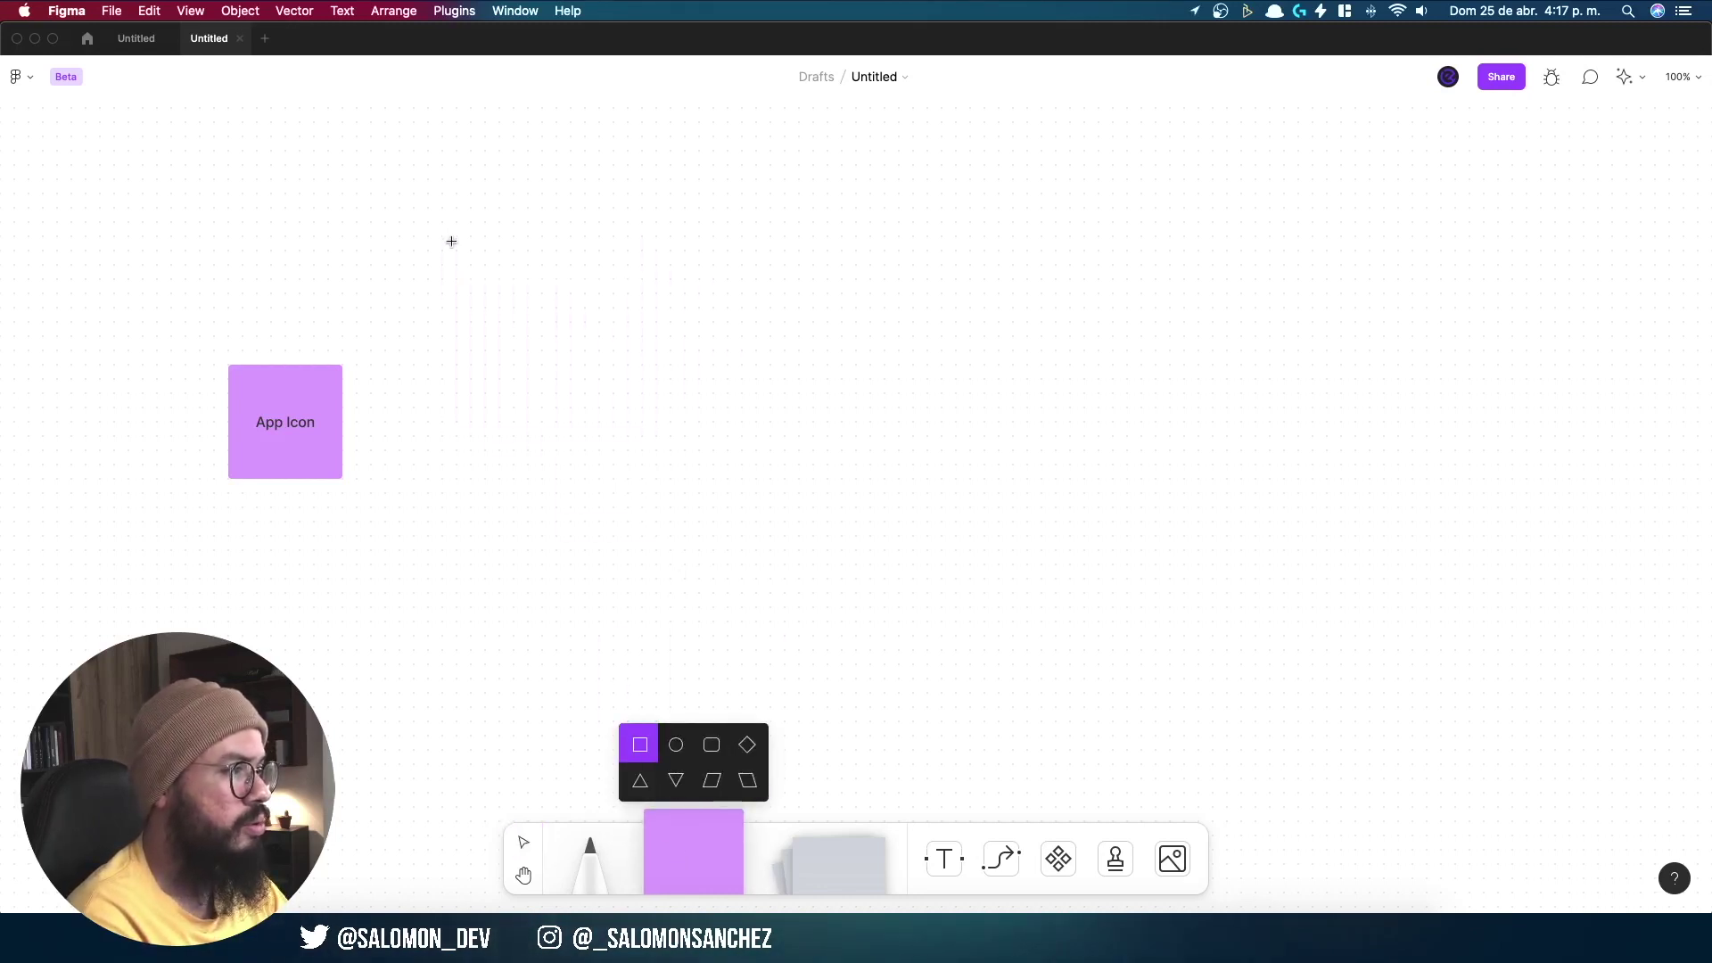
pyautogui.moveTo(451, 241)
pyautogui.mouseDown()
pyautogui.moveTo(702, 617)
pyautogui.moveTo(686, 621)
pyautogui.mouseUp()
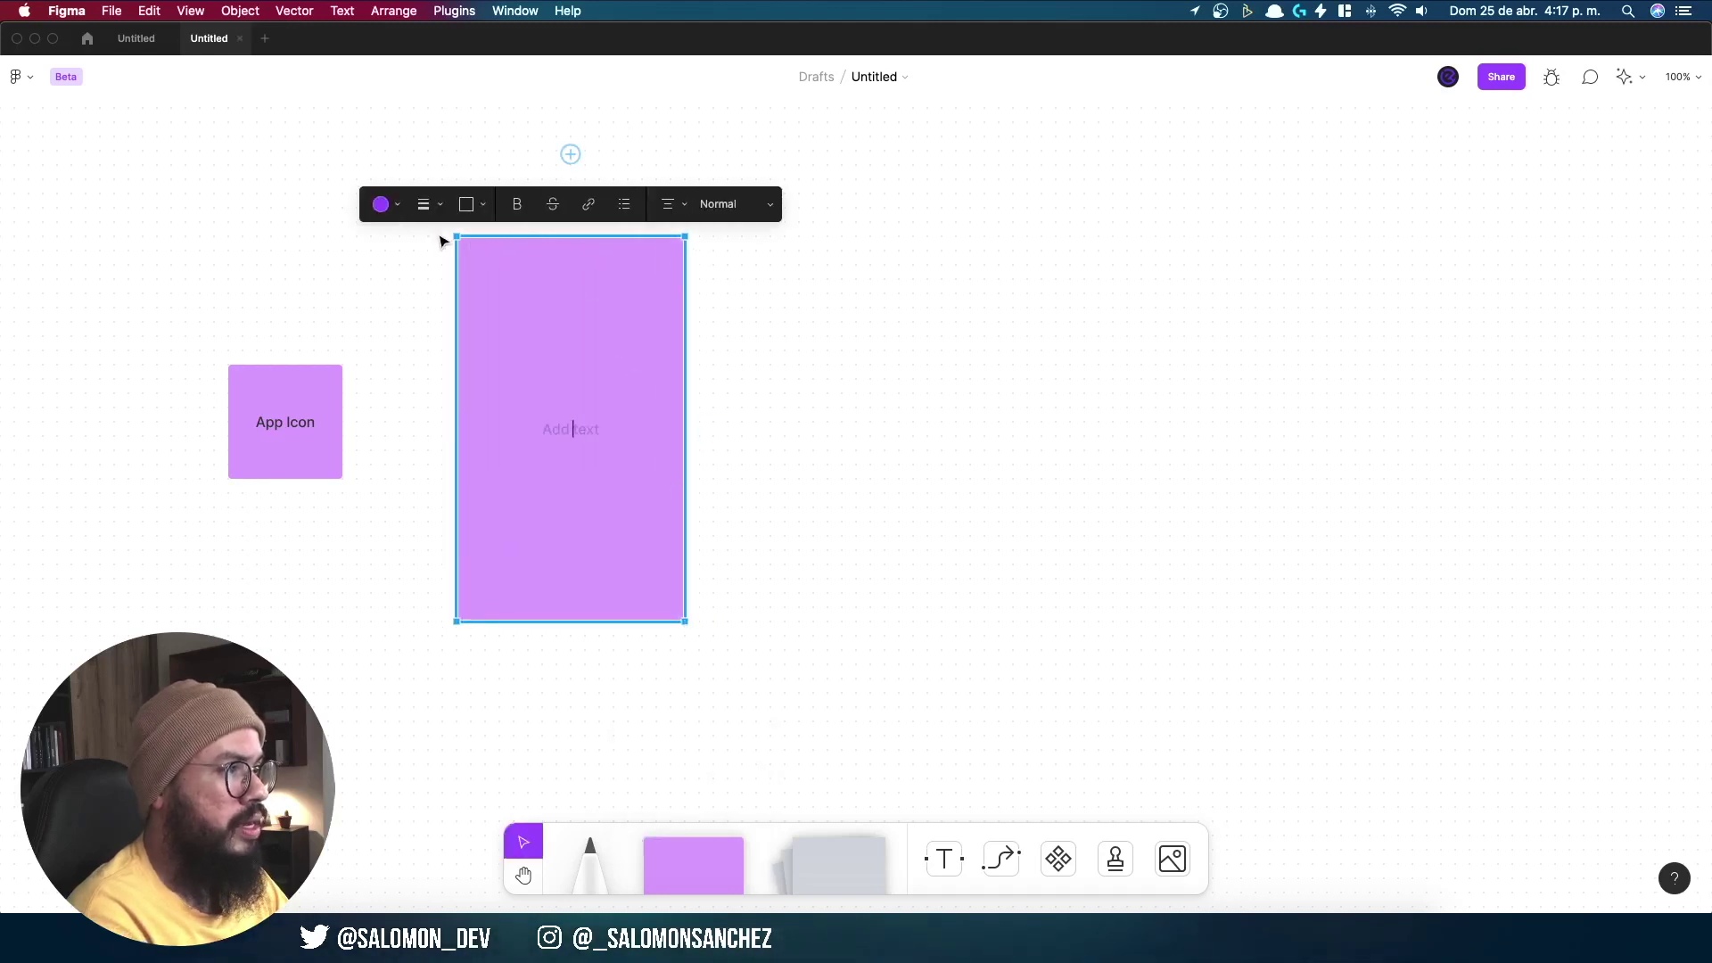
pyautogui.click(382, 204)
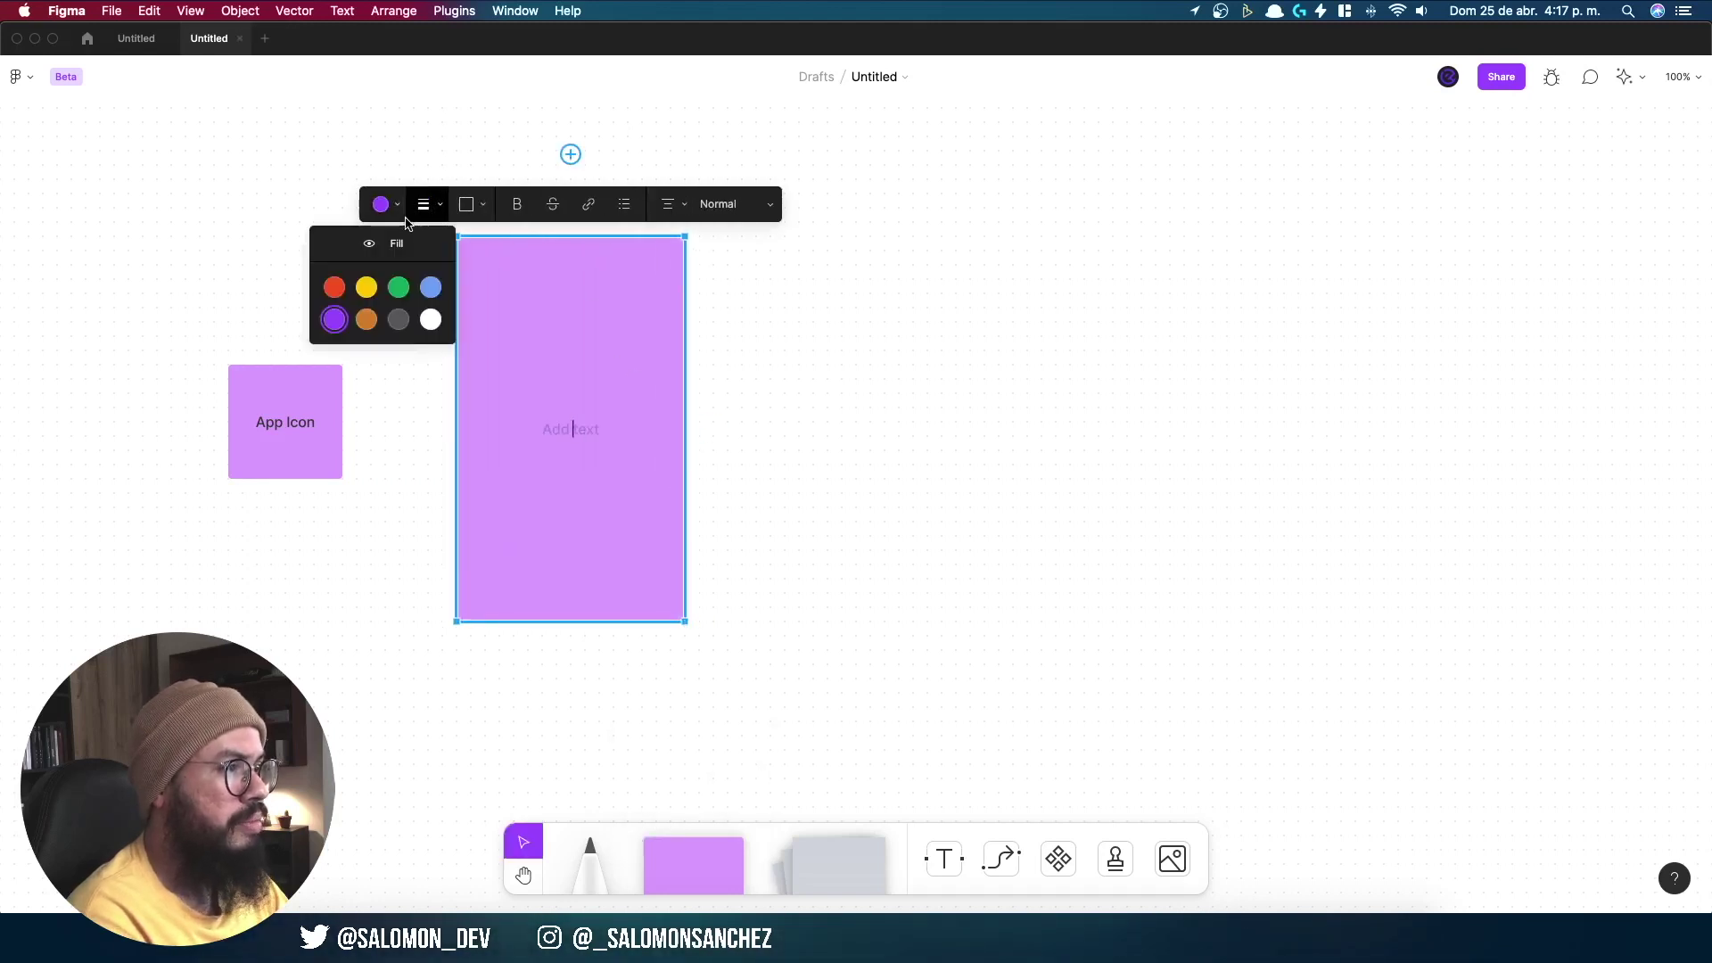
pyautogui.click(367, 288)
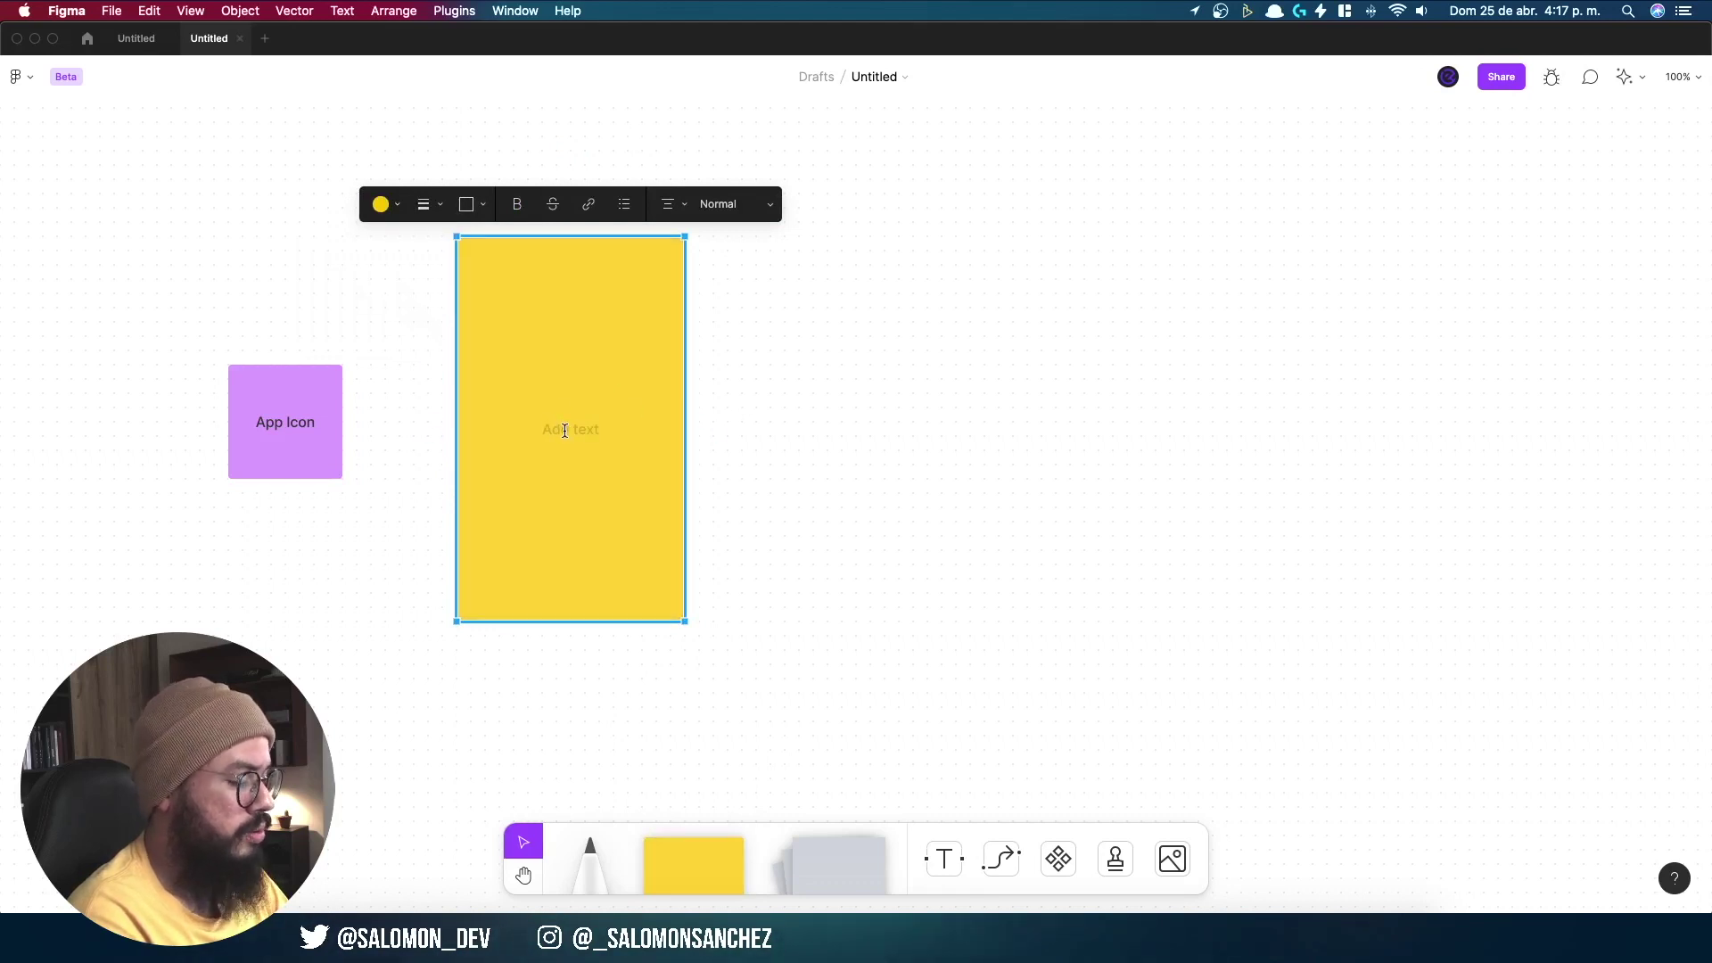
pyautogui.write('Onboar')
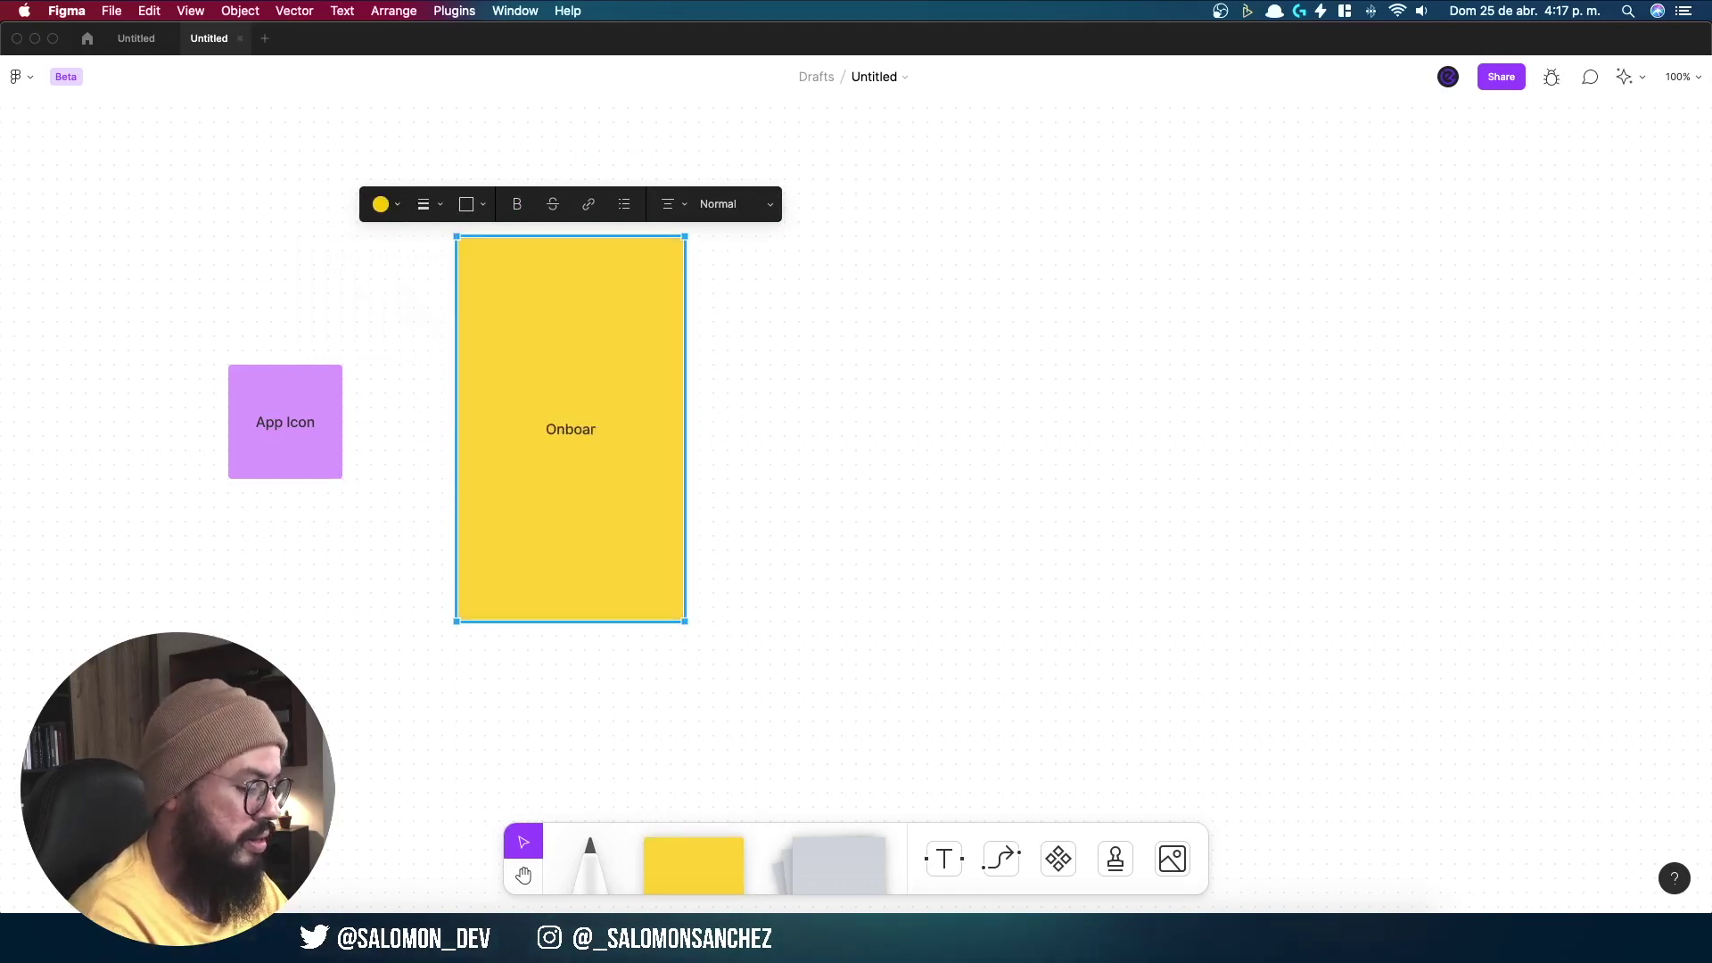
pyautogui.write('ding')
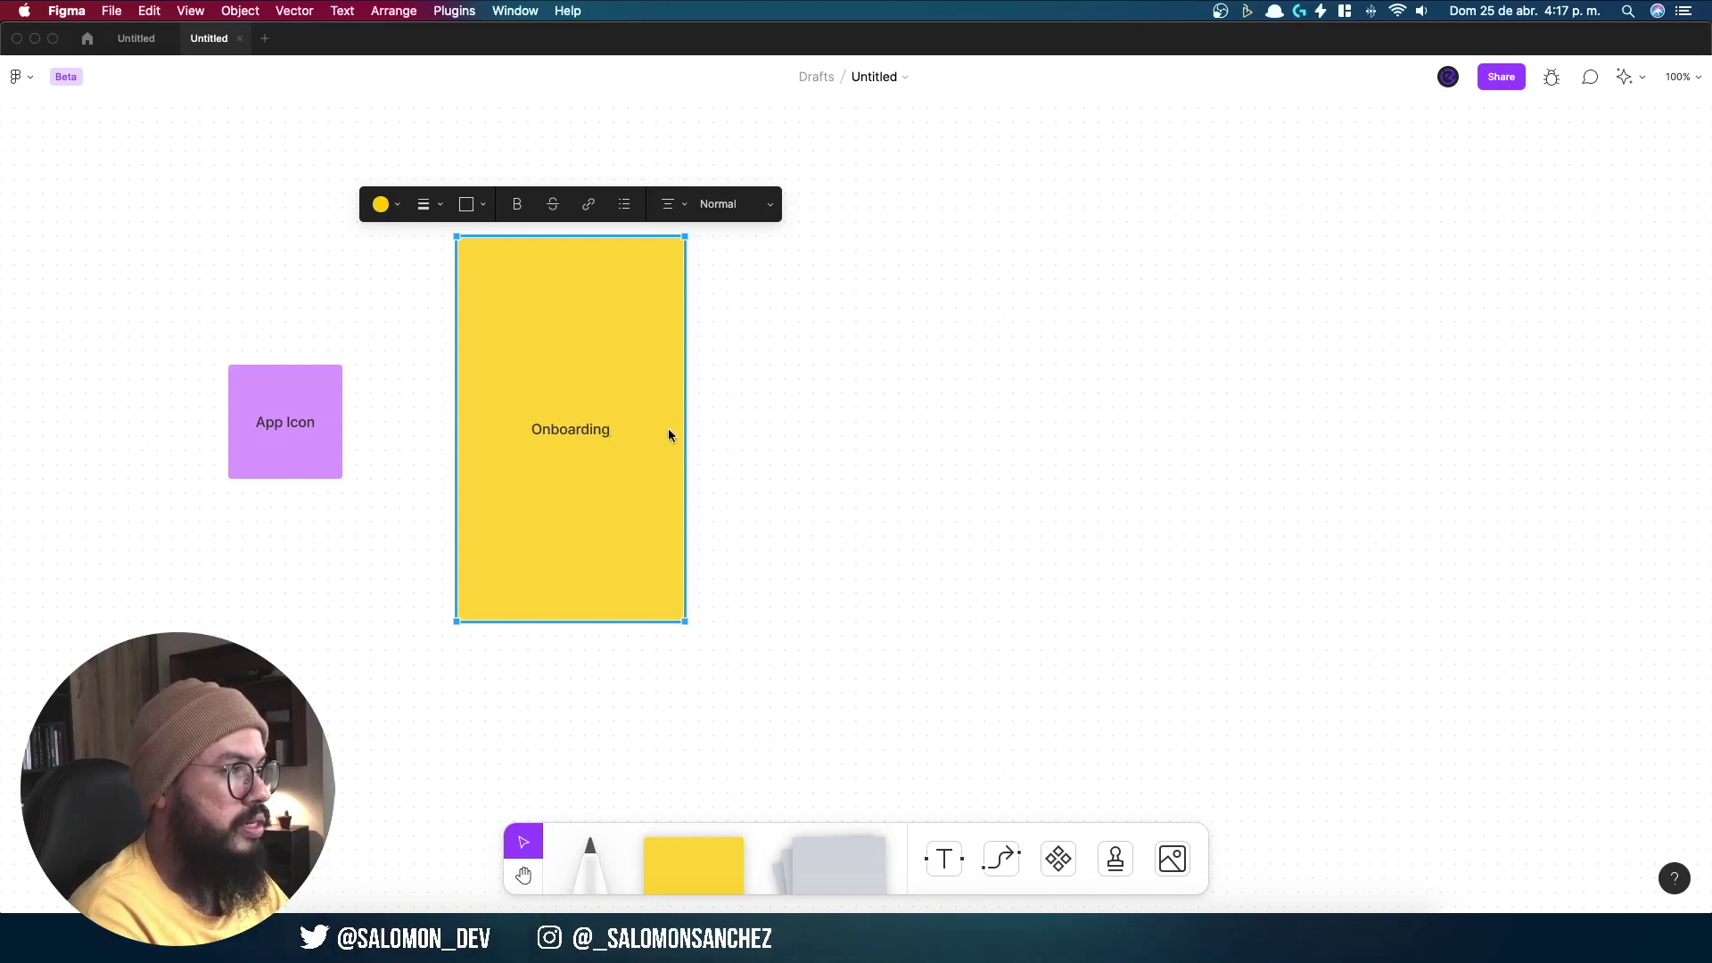
pyautogui.click(770, 426)
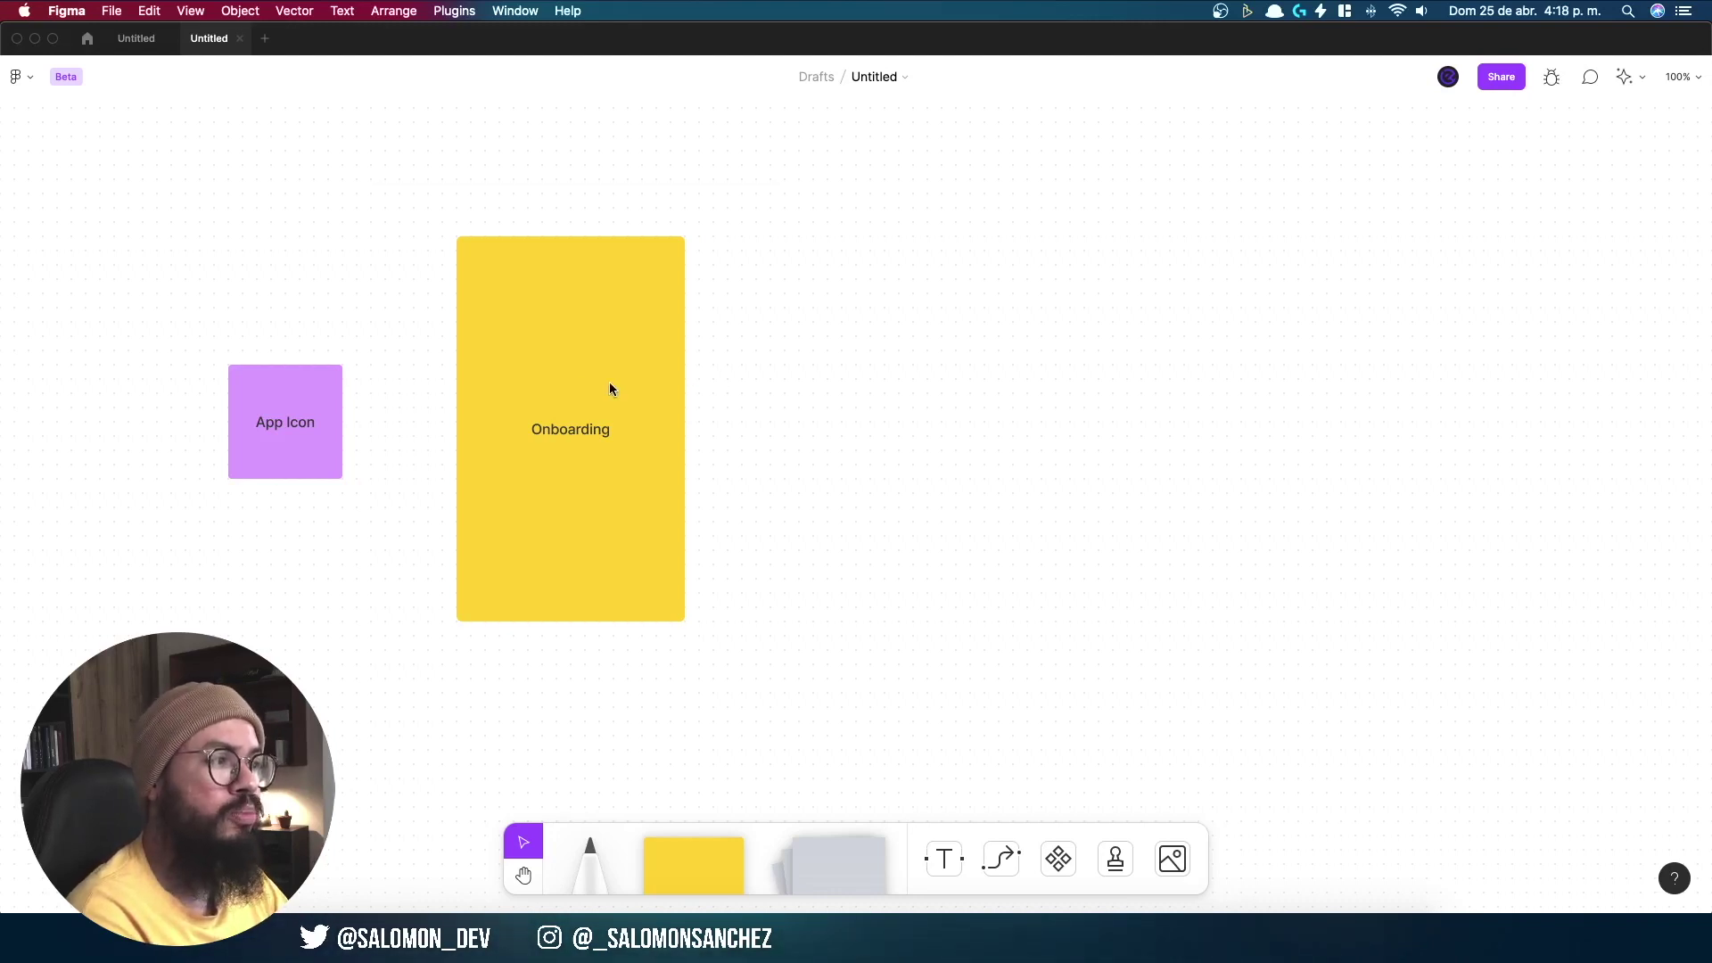
# Step: Reposition and duplicate the Onboarding card, then add 'Step 1' under the first card's label
pyautogui.moveTo(607, 384)
pyautogui.mouseDown()
pyautogui.moveTo(563, 355)
pyautogui.moveTo(765, 363)
pyautogui.mouseUp()
pyautogui.hotkey('ctrl', 'd')
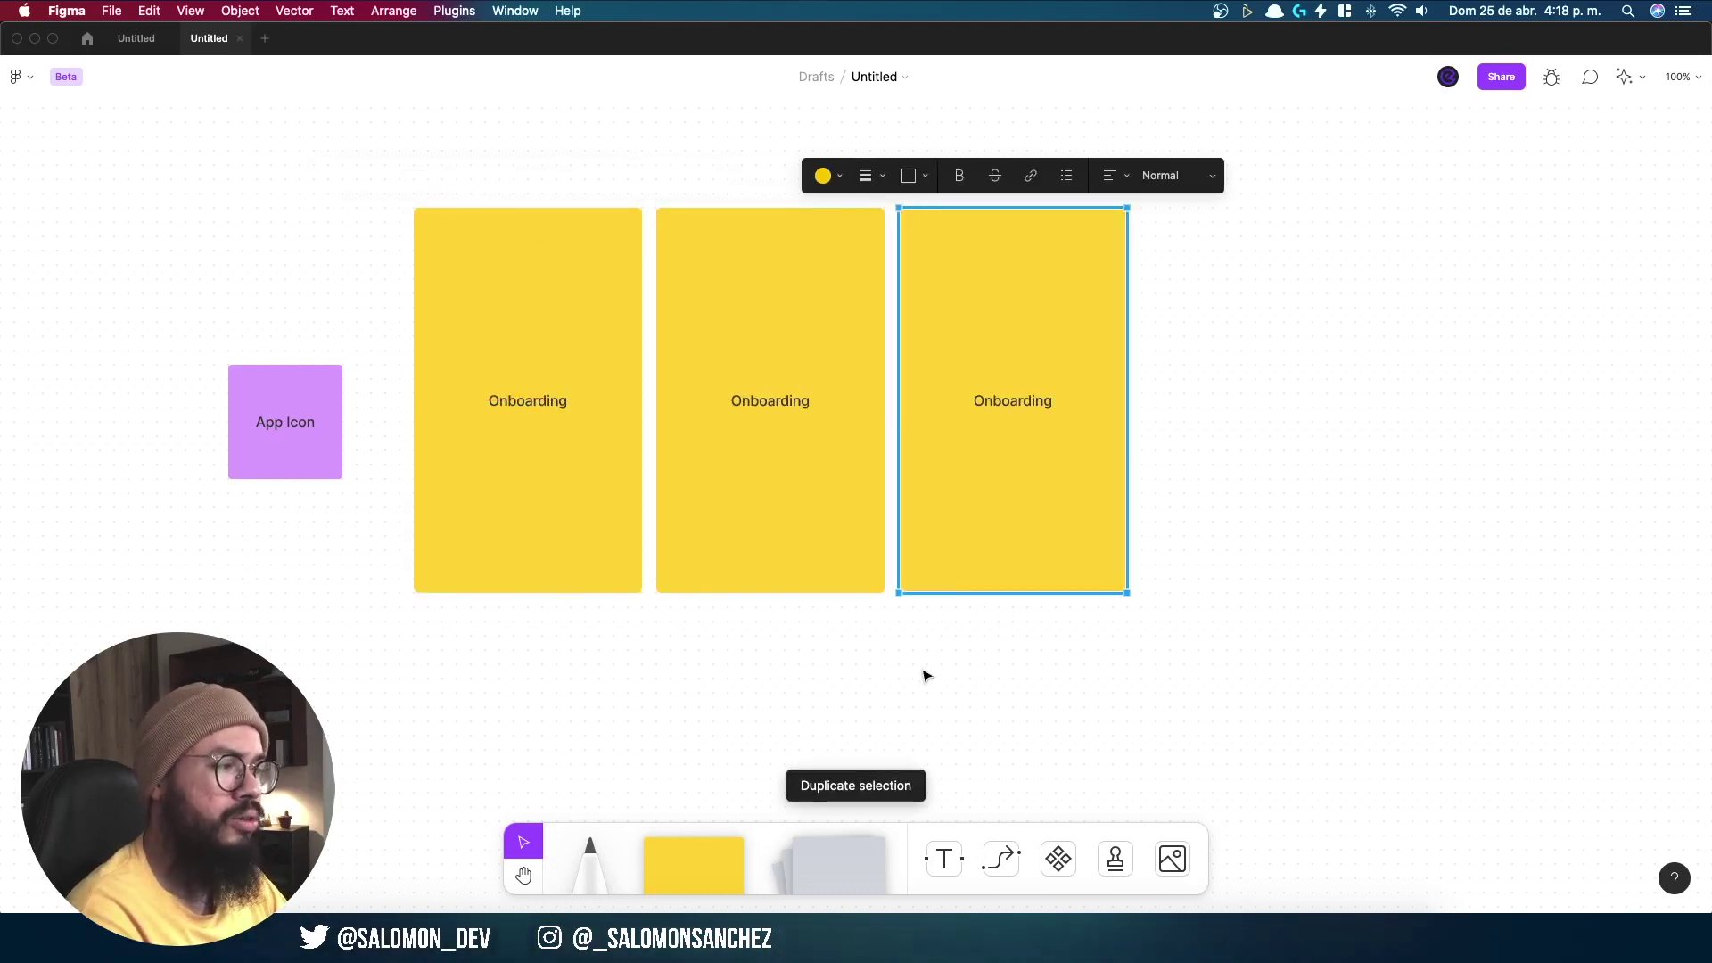
pyautogui.press('Escape')
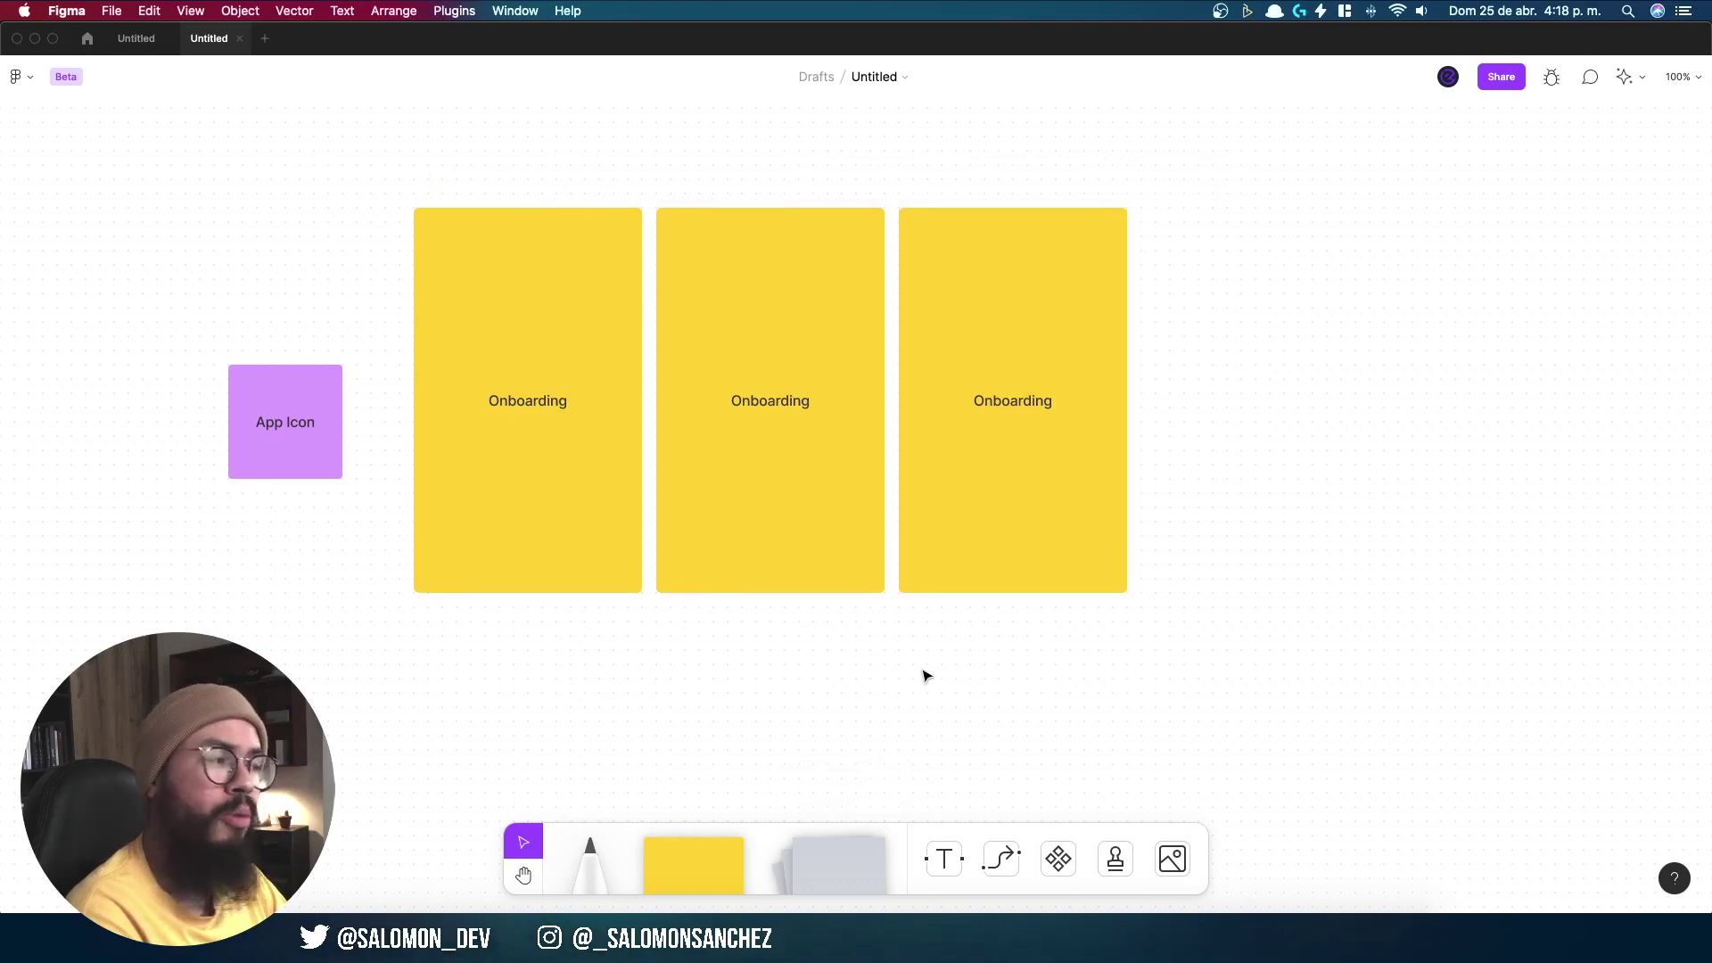
pyautogui.click(520, 400)
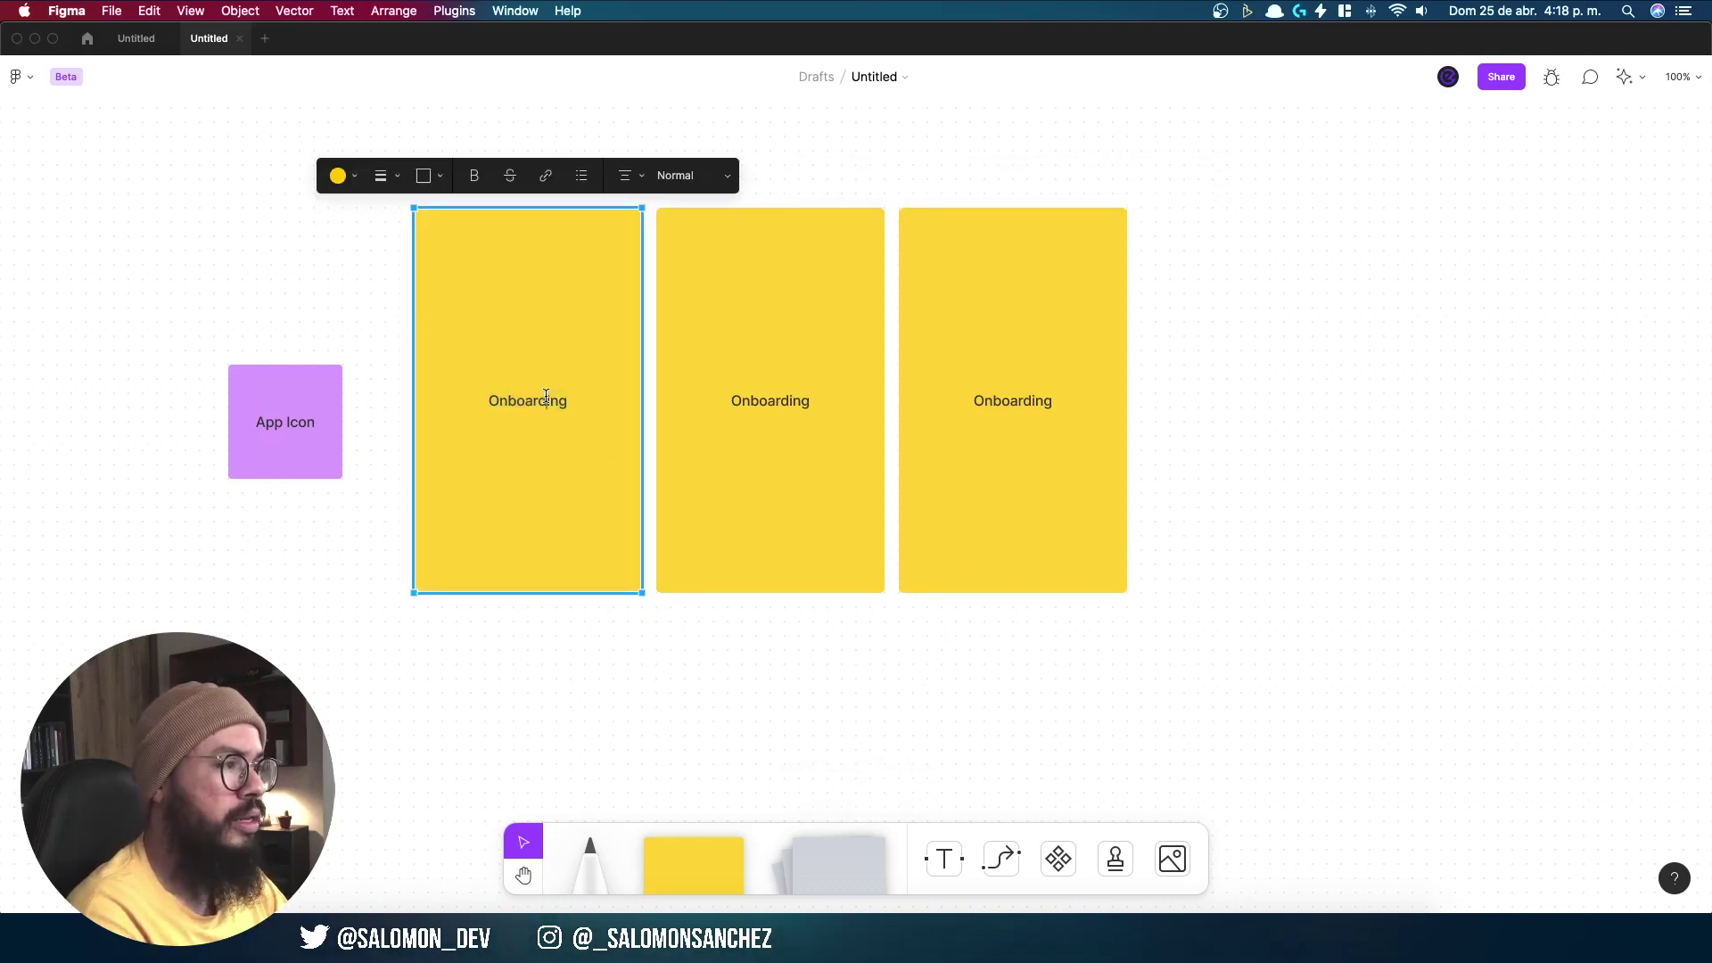
pyautogui.doubleClick(601, 439)
pyautogui.press('Return')
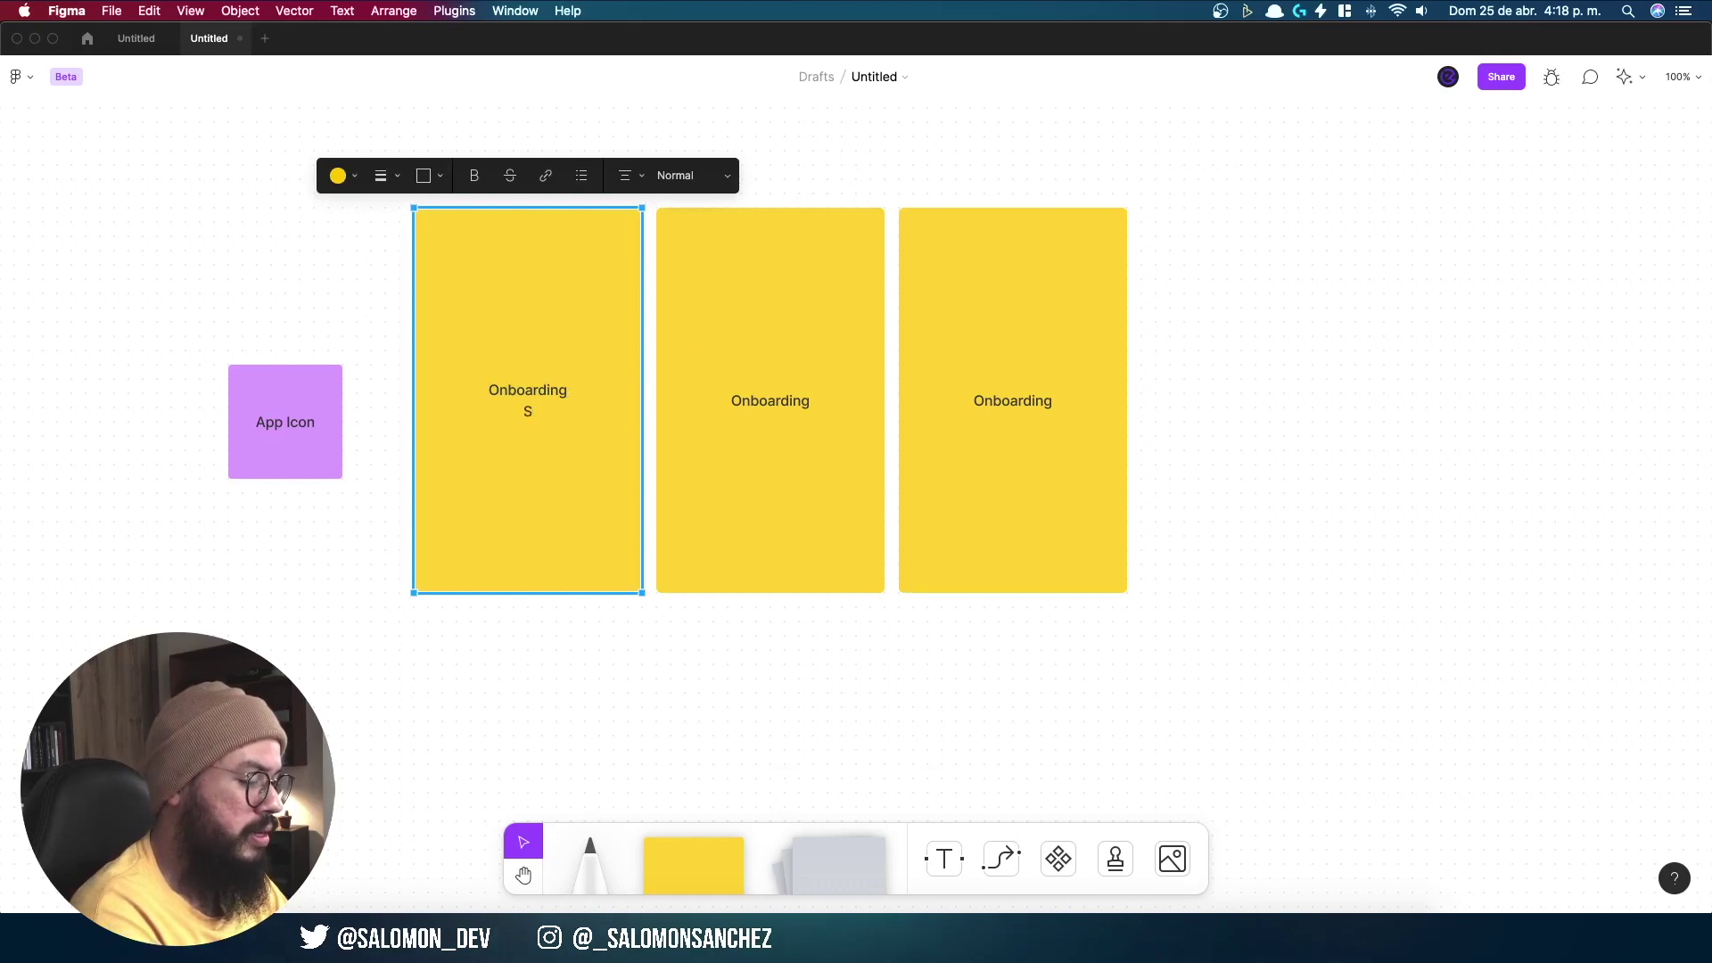
pyautogui.write('Step 1')
# Step: Add 'Step 2' on a new line in the second Onboarding card
pyautogui.doubleClick(797, 411)
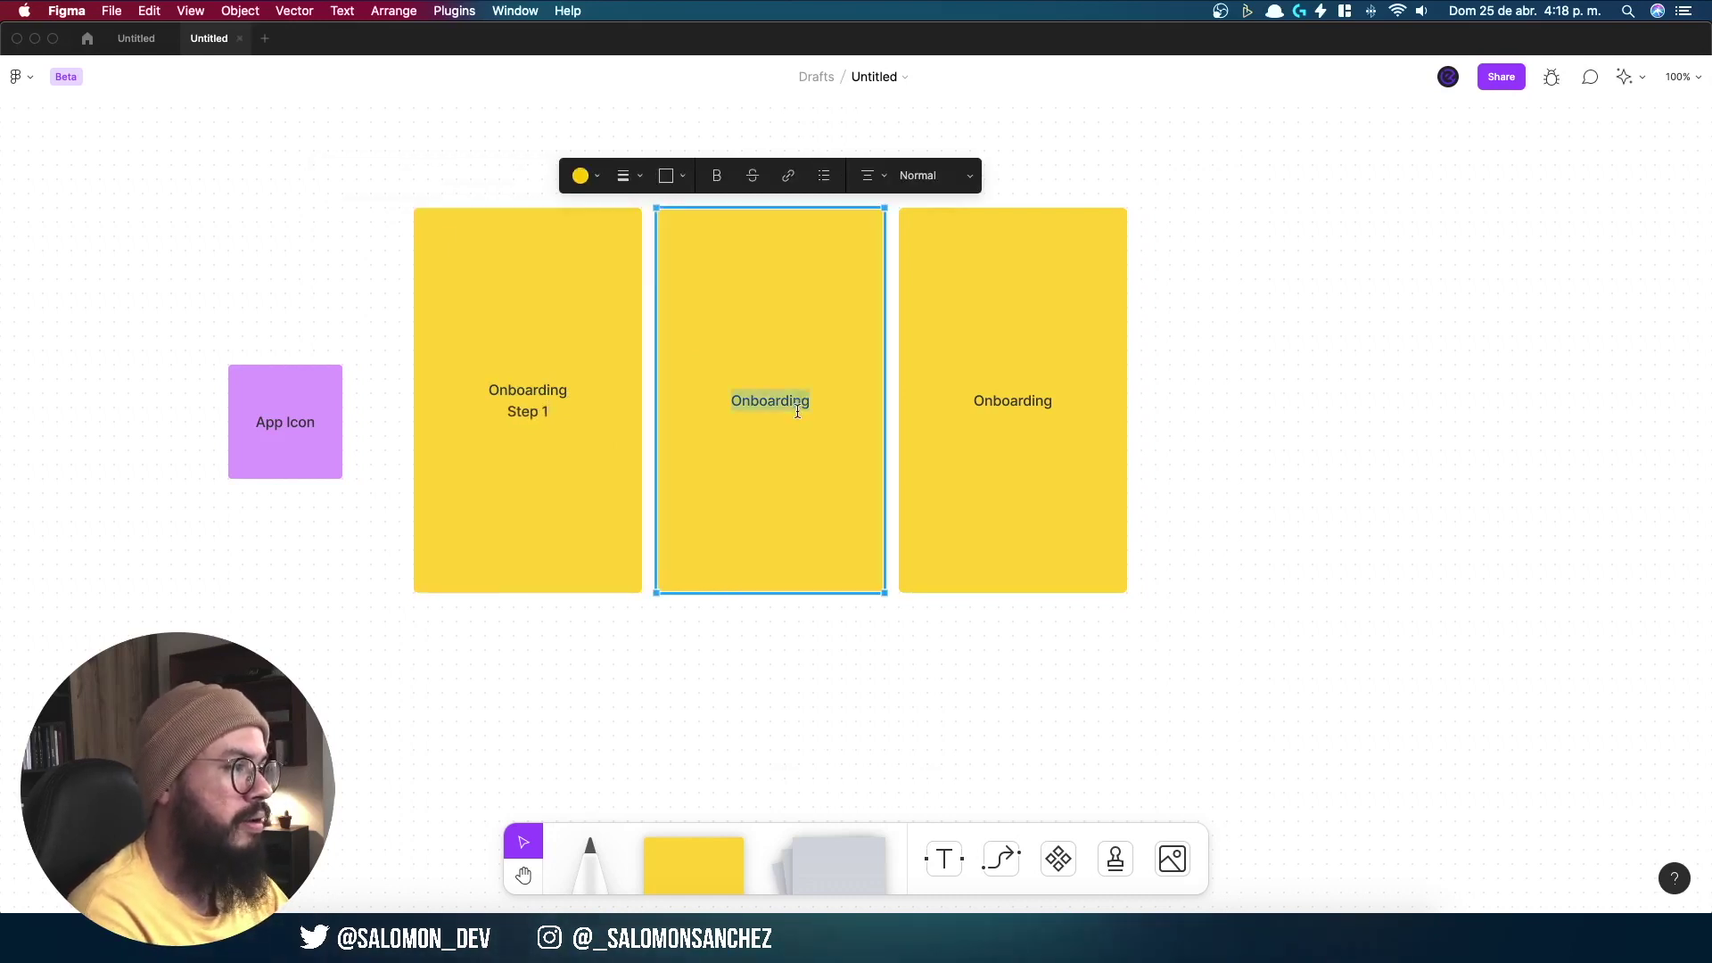
pyautogui.click(808, 406)
pyautogui.press('Return')
pyautogui.write('Ste')
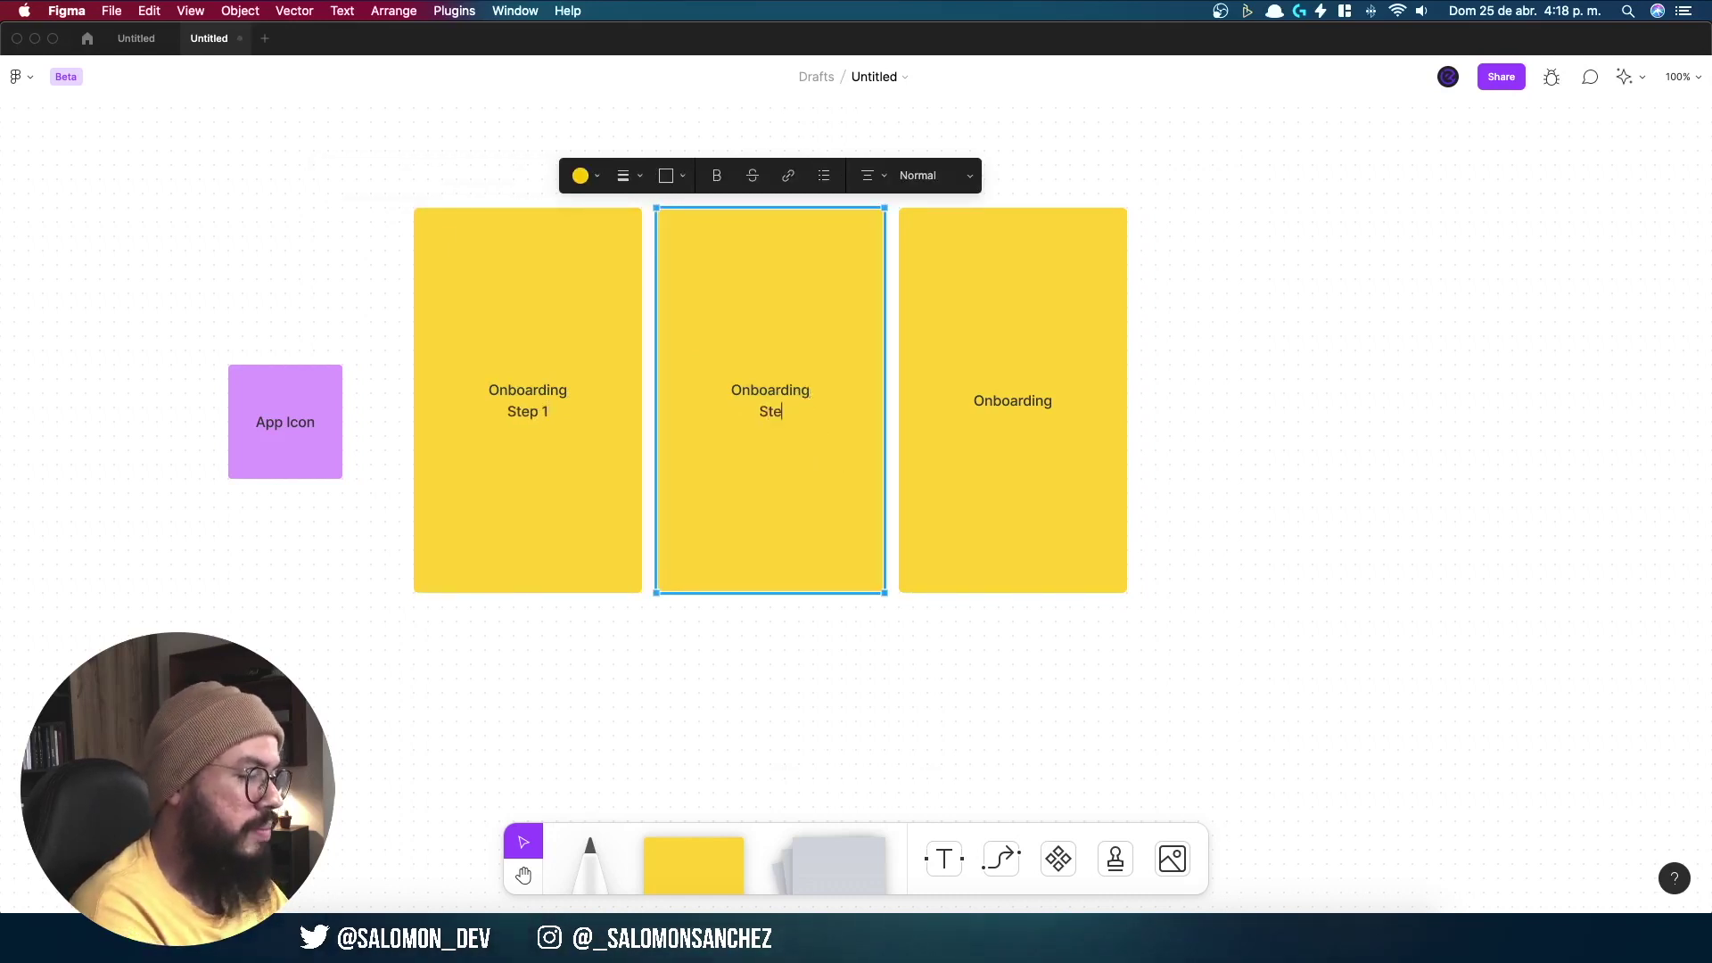
pyautogui.write('p 2')
# Step: Label the third card 'Onboarding' and 'Step 3' on two lines, fixing an accidental overwrite
pyautogui.doubleClick(1014, 406)
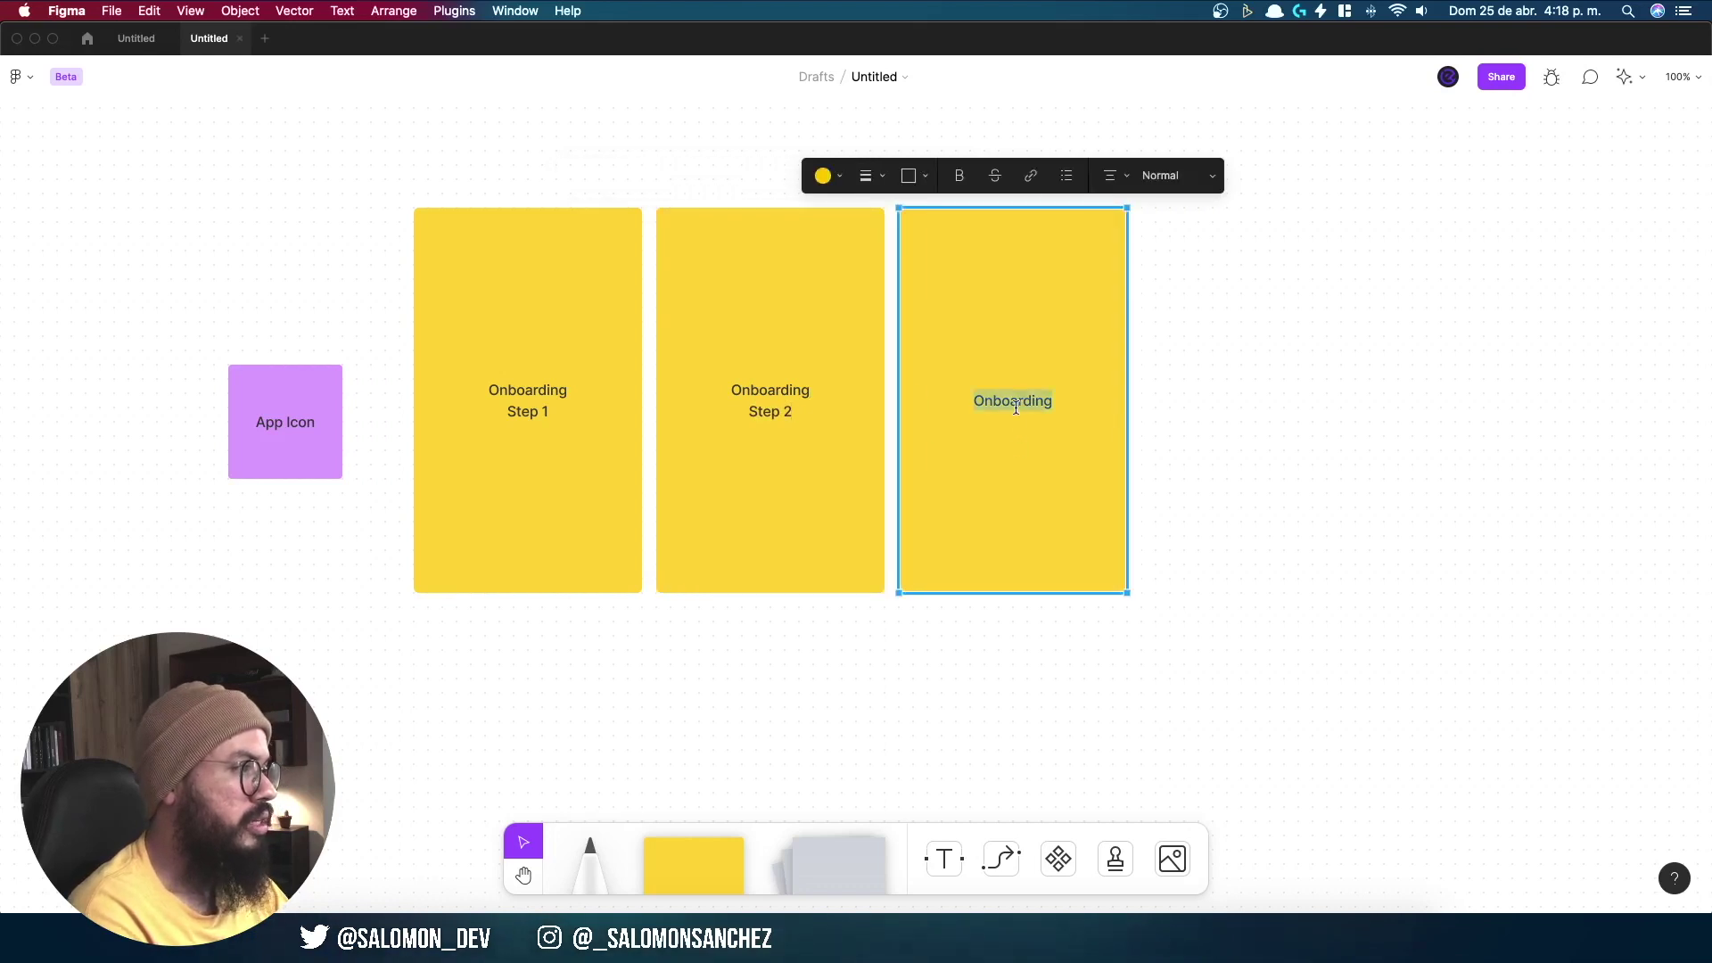
pyautogui.write('Step')
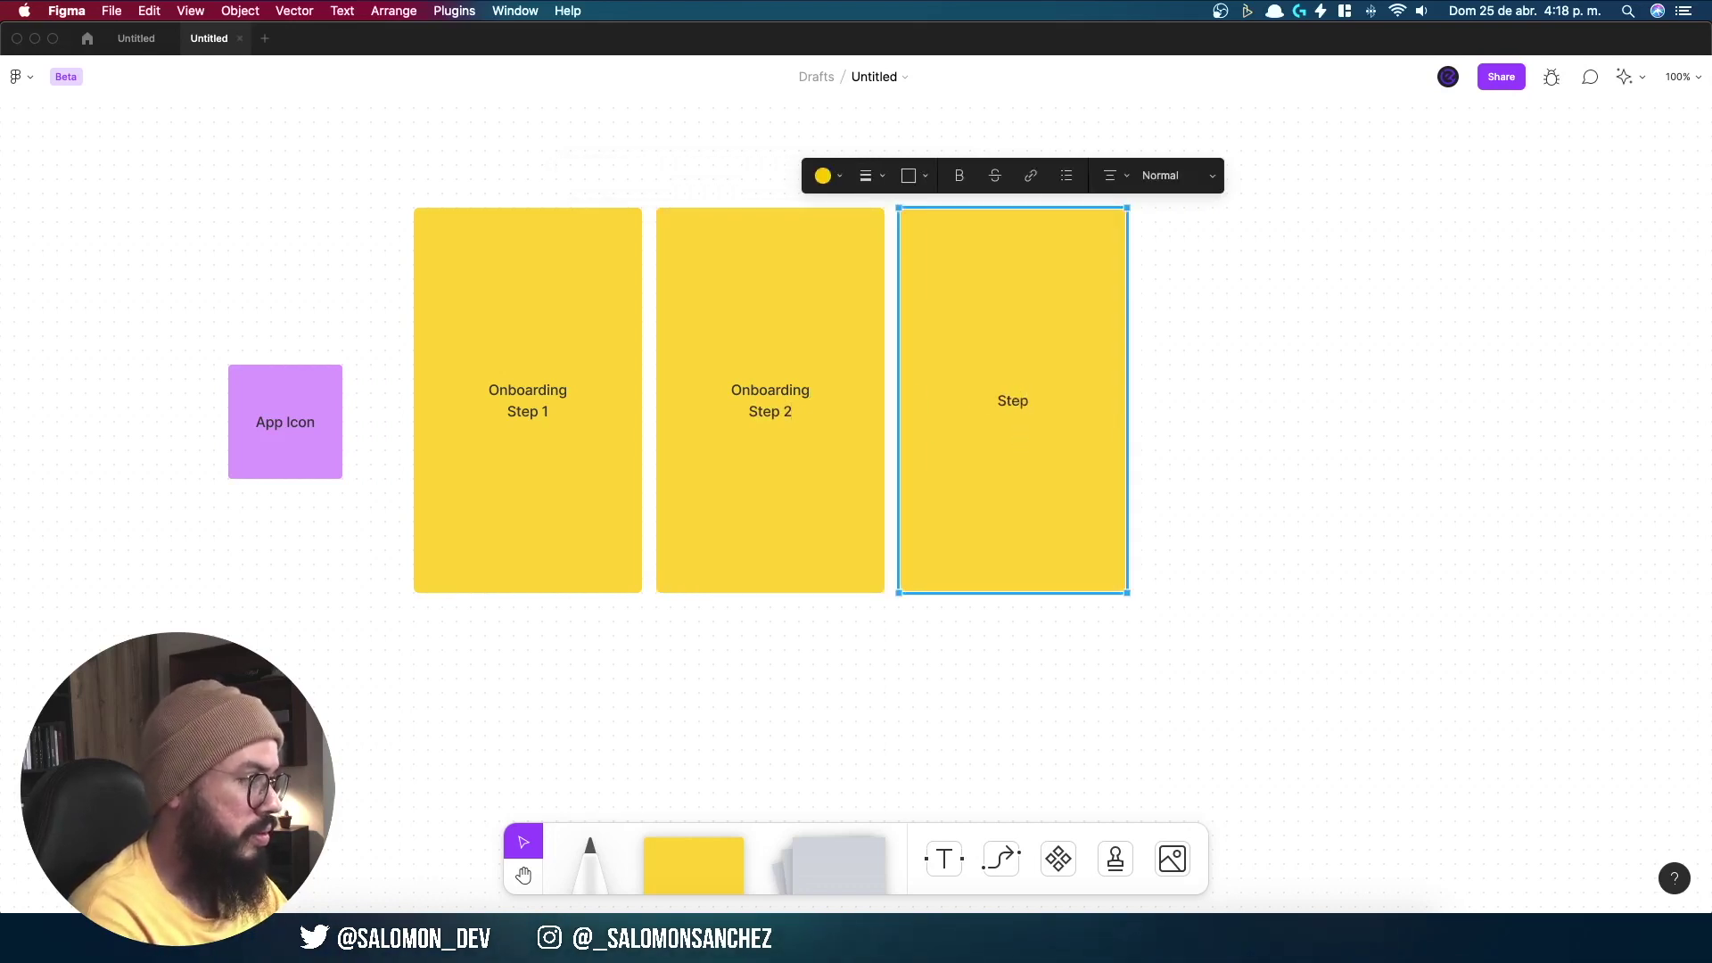
pyautogui.press('super+z')
pyautogui.press('super+z')
pyautogui.press('super+z')
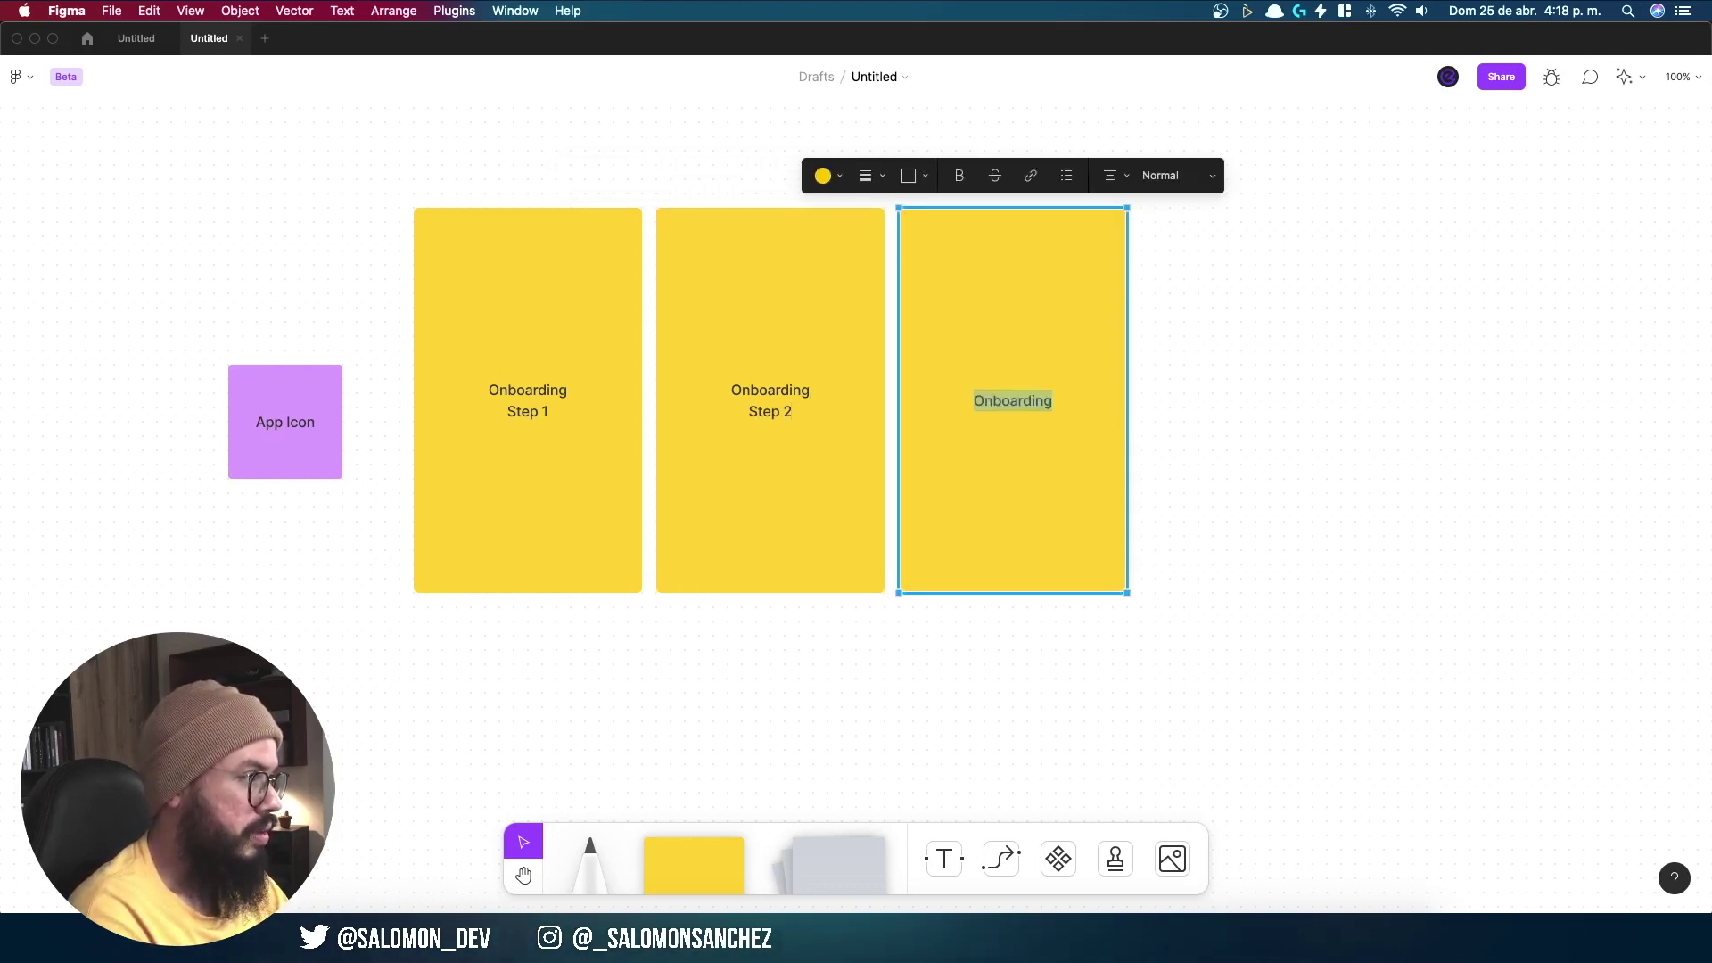
pyautogui.press('Right')
pyautogui.press('Return')
pyautogui.press('Return')
pyautogui.write('Step')
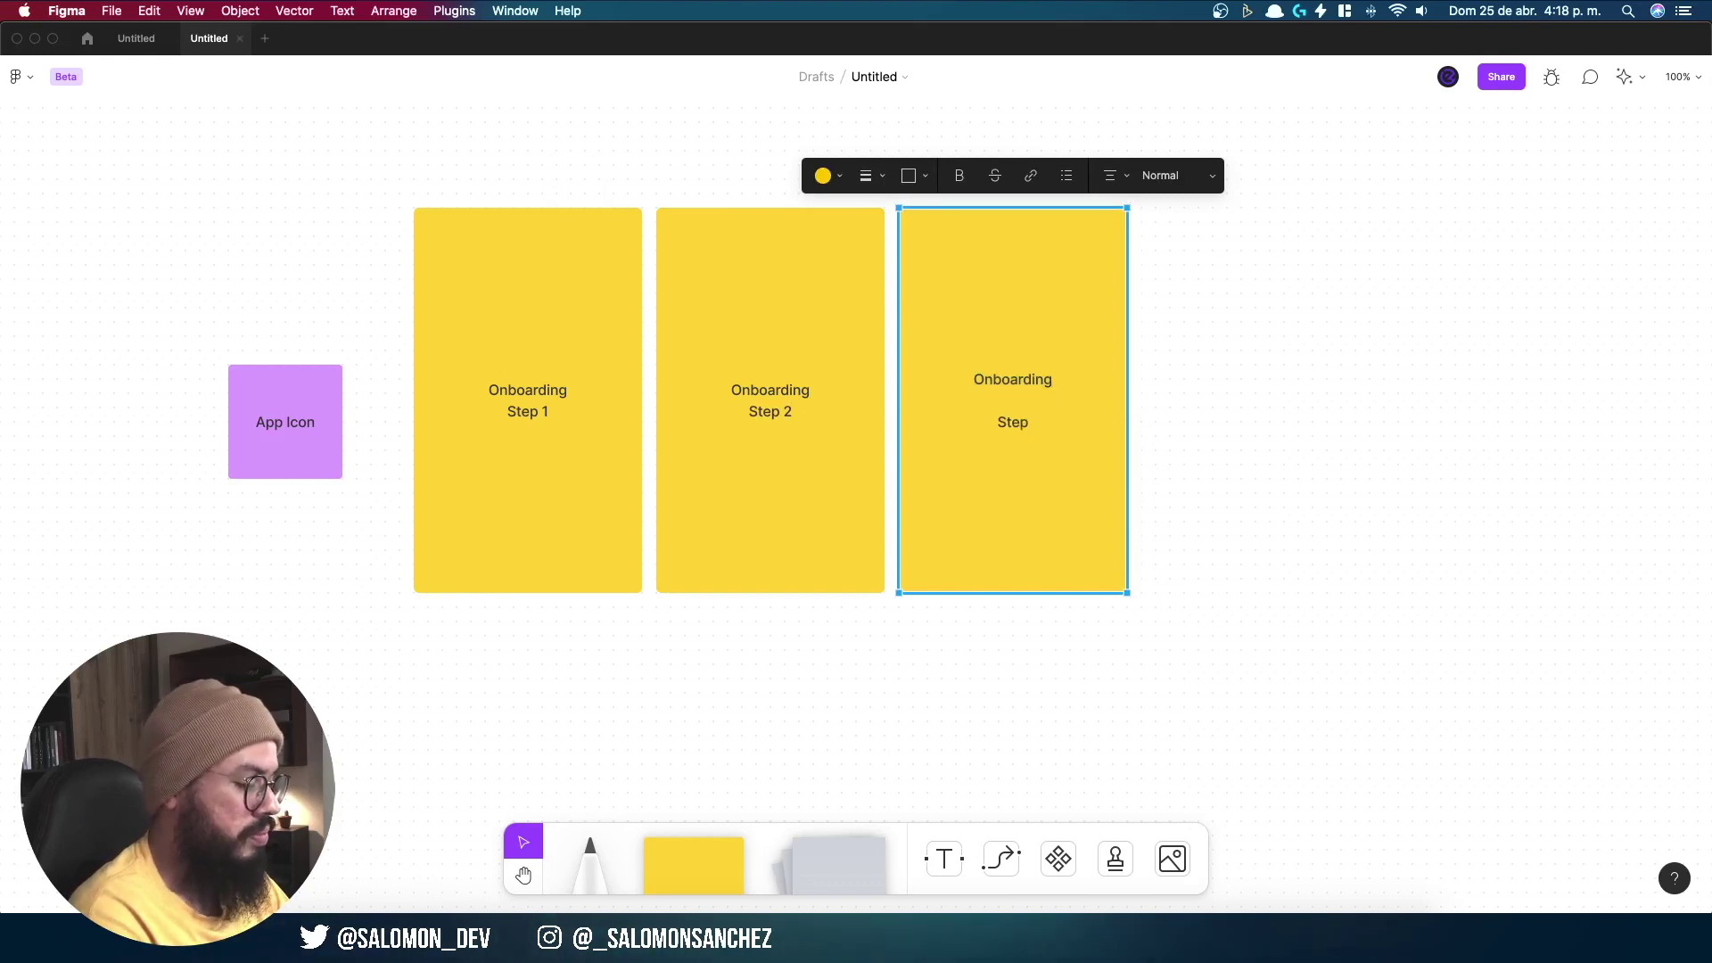
pyautogui.write(' 3')
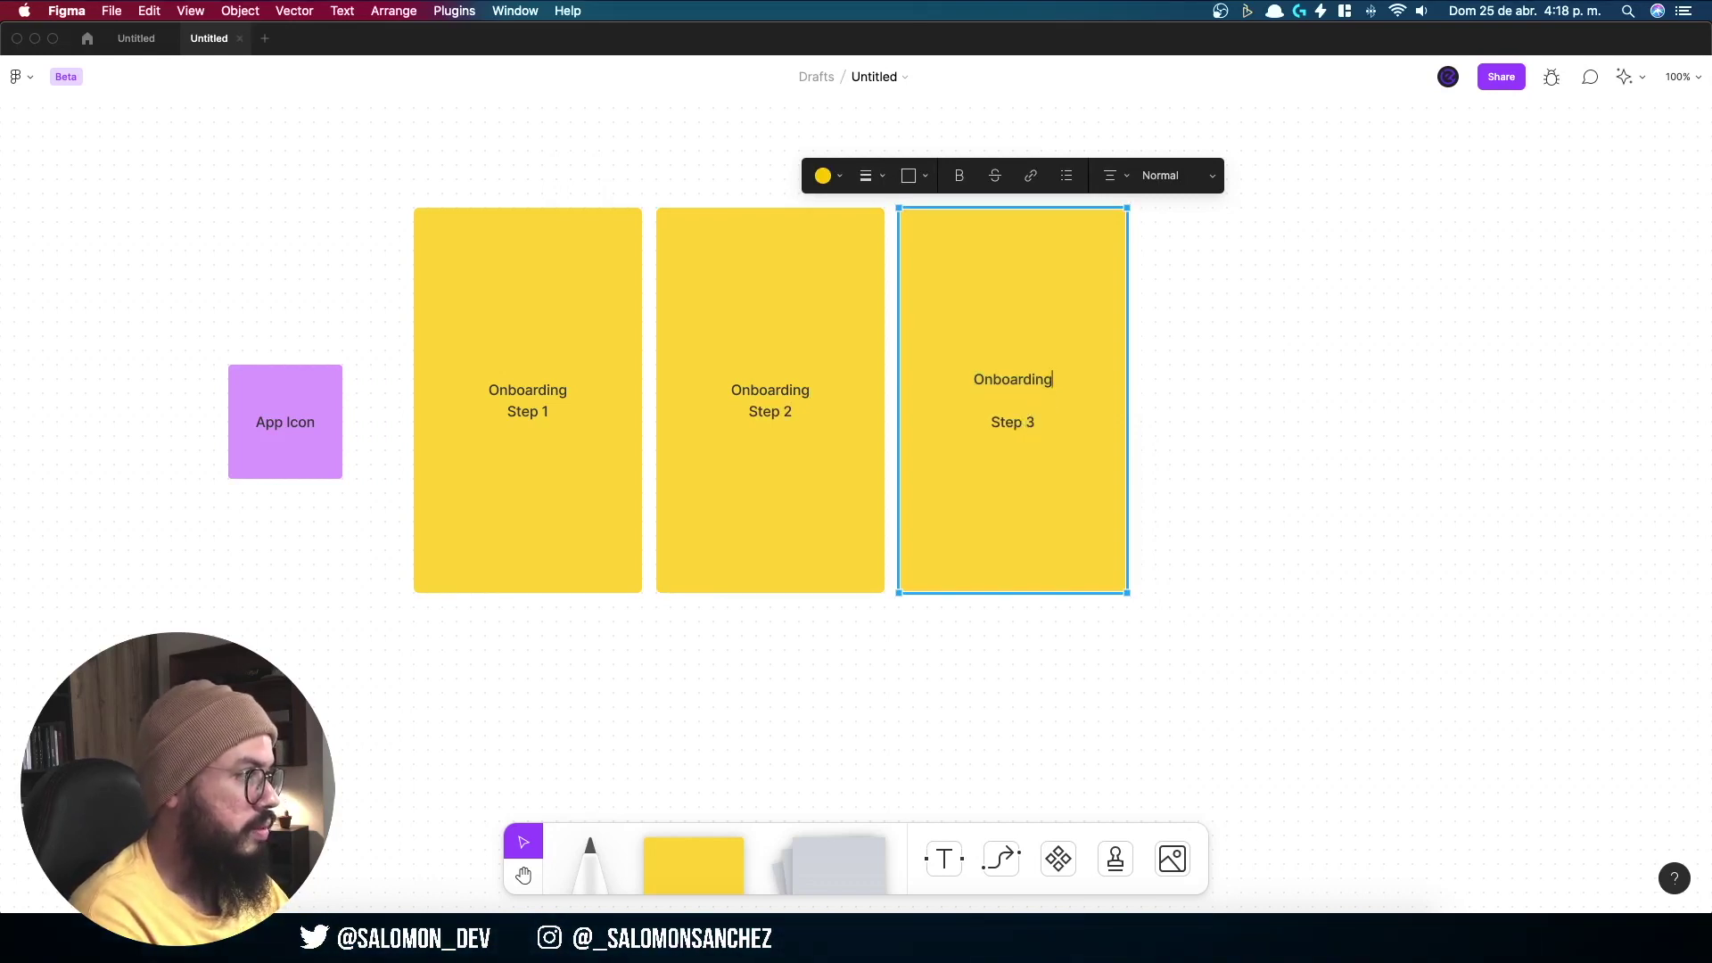
pyautogui.click(992, 422)
pyautogui.press('BackSpace')
pyautogui.click(1224, 425)
# Step: Move Onboarding Step 3 and Step 2 right so the three cards are evenly spaced
pyautogui.click(1028, 321)
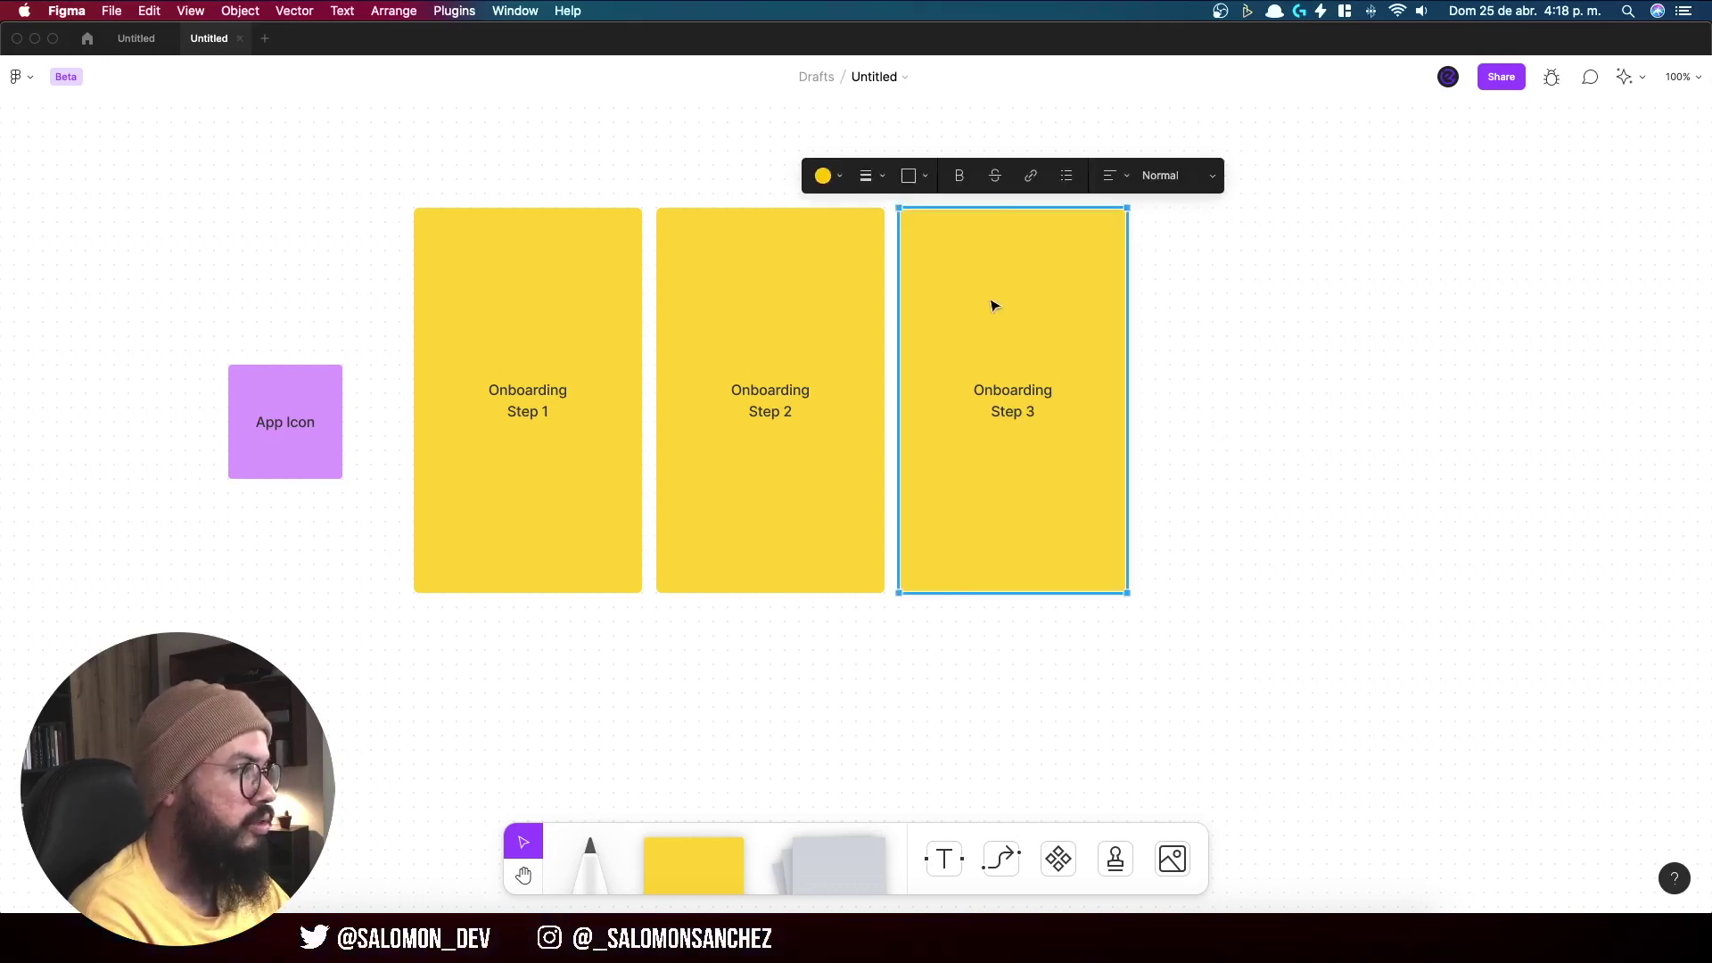
pyautogui.moveTo(994, 301); pyautogui.dragTo(1089, 318)
pyautogui.moveTo(788, 306); pyautogui.dragTo(836, 309)
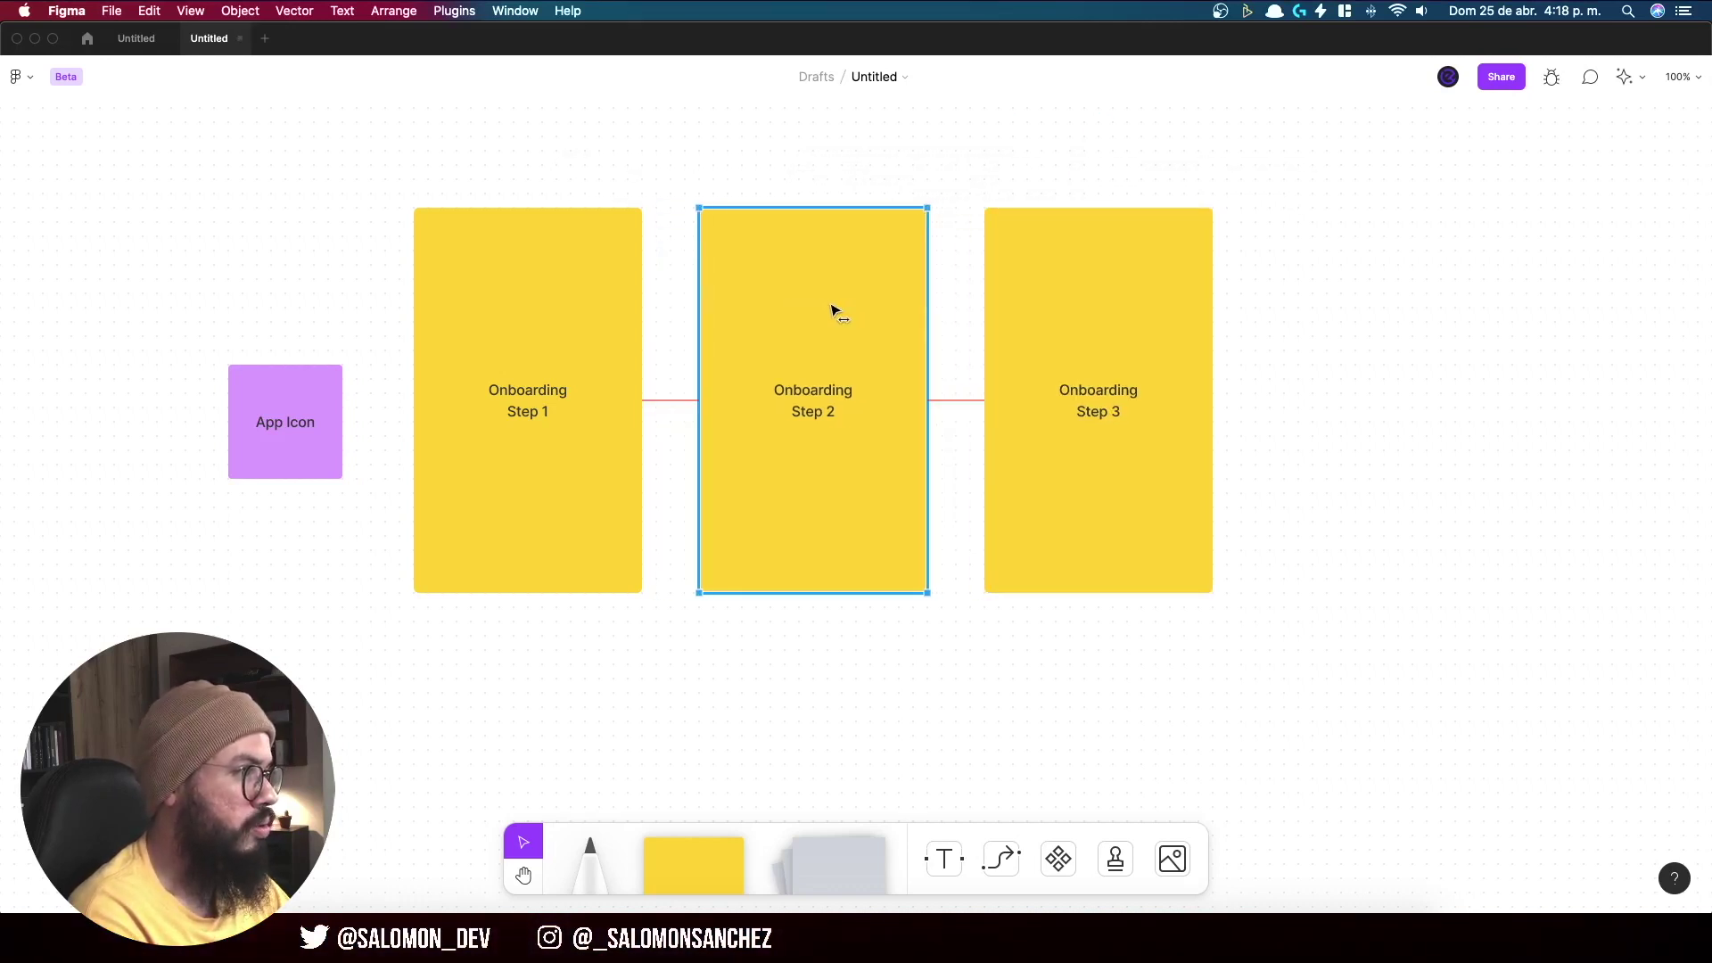
# Step: Draw arrows chaining App Icon to Step 1, Step 1 to Step 2, and Step 2 to Step 3
pyautogui.click(1001, 858)
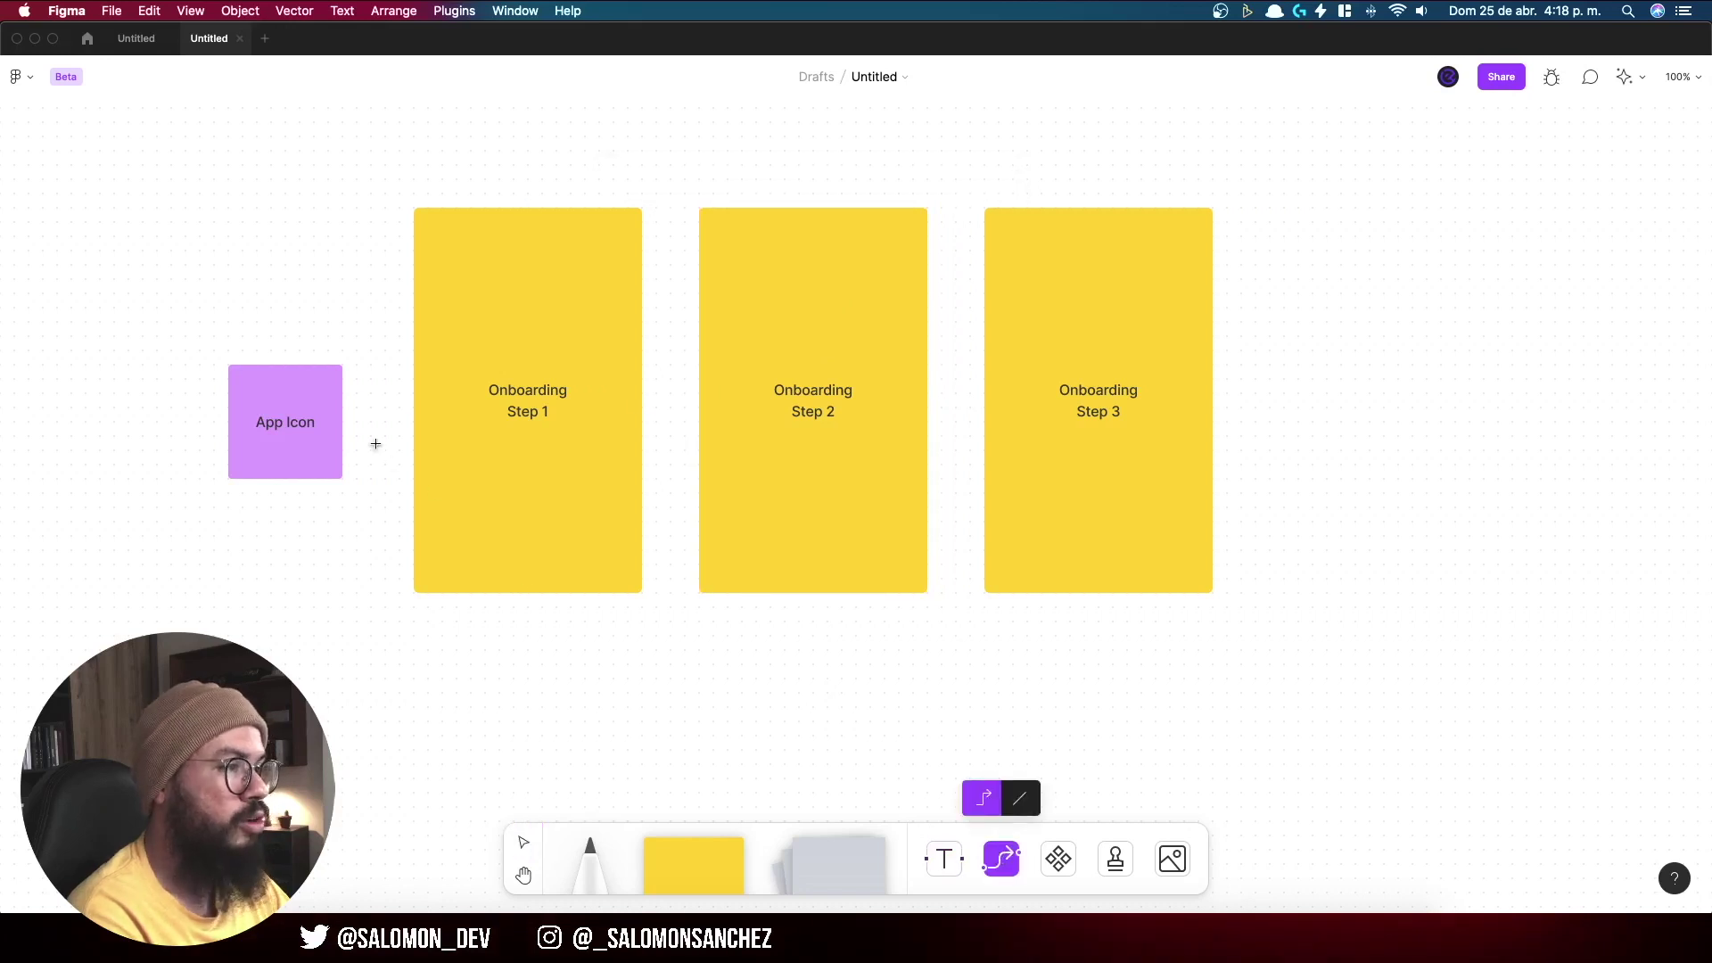
pyautogui.moveTo(341, 421)
pyautogui.moveTo(342, 421); pyautogui.dragTo(413, 400)
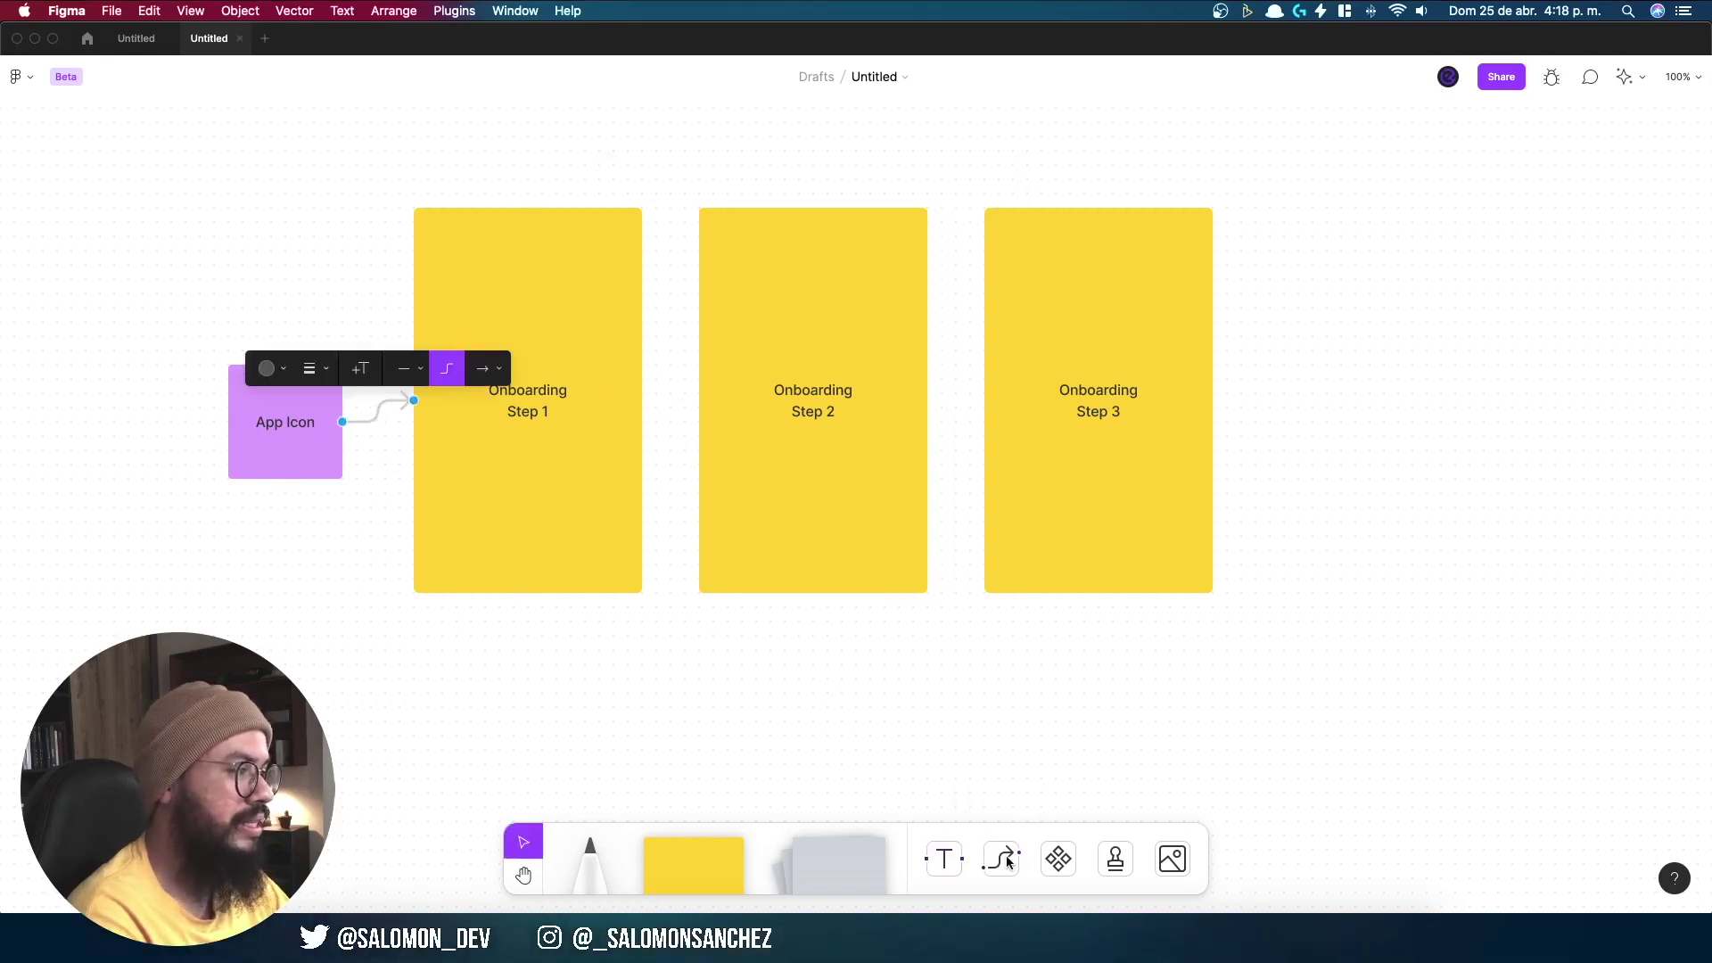
pyautogui.click(607, 385)
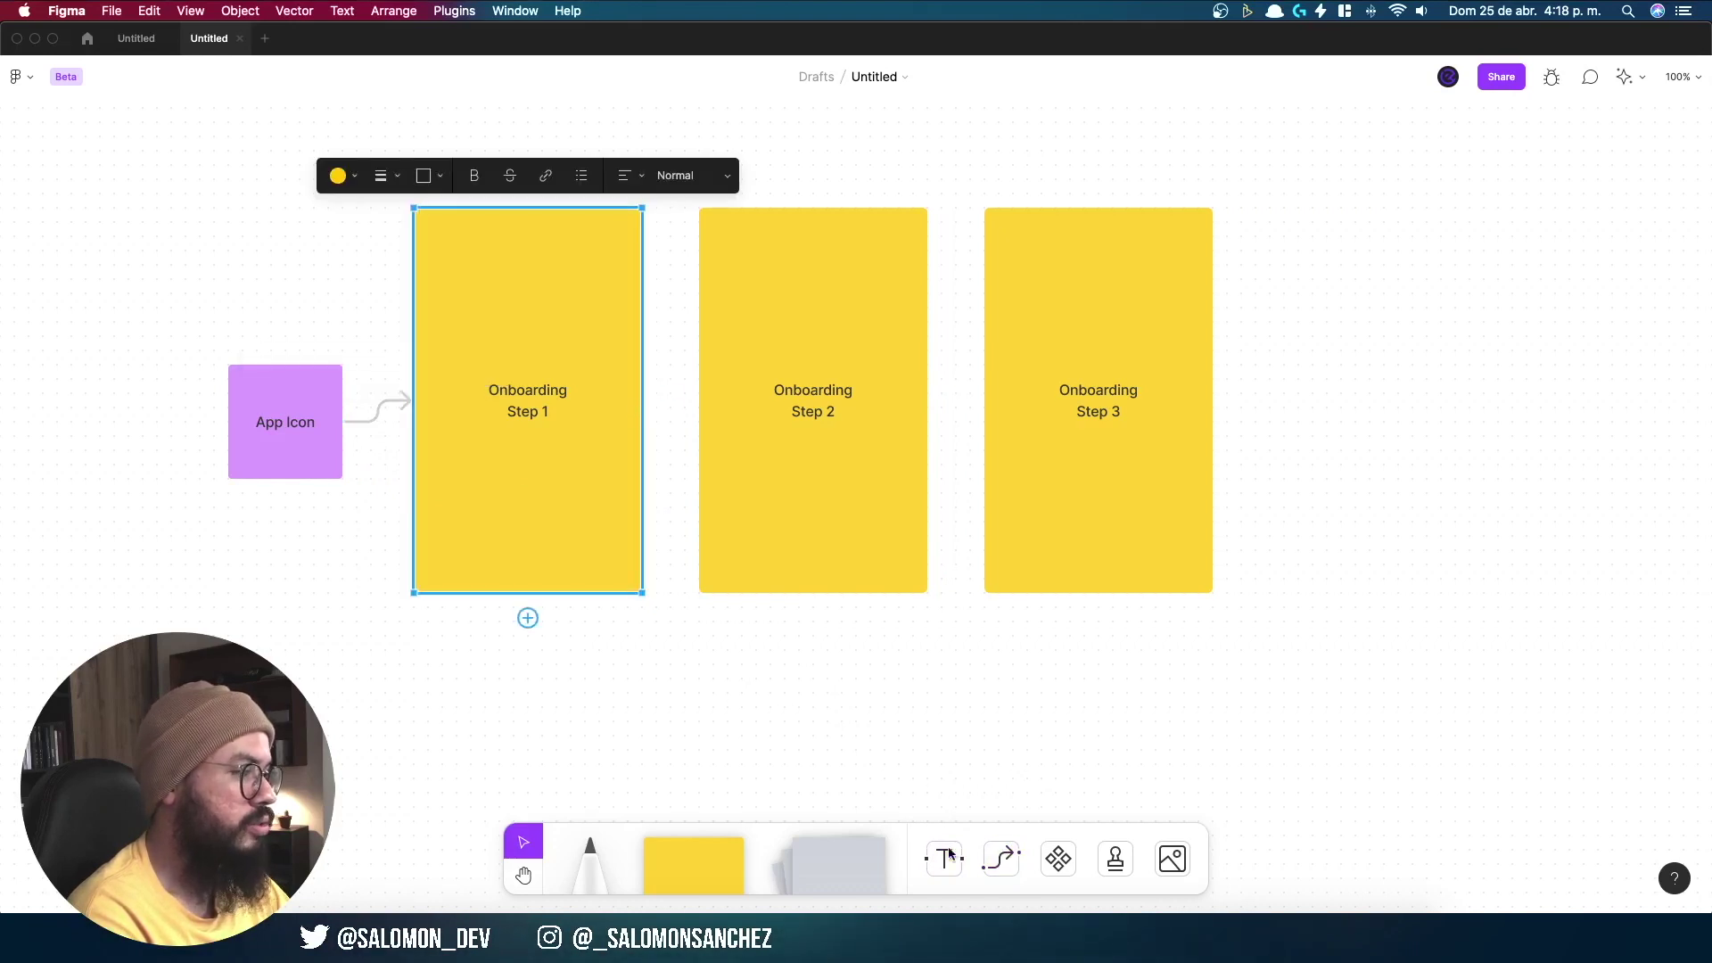
pyautogui.press('x')
pyautogui.moveTo(643, 401); pyautogui.dragTo(701, 402)
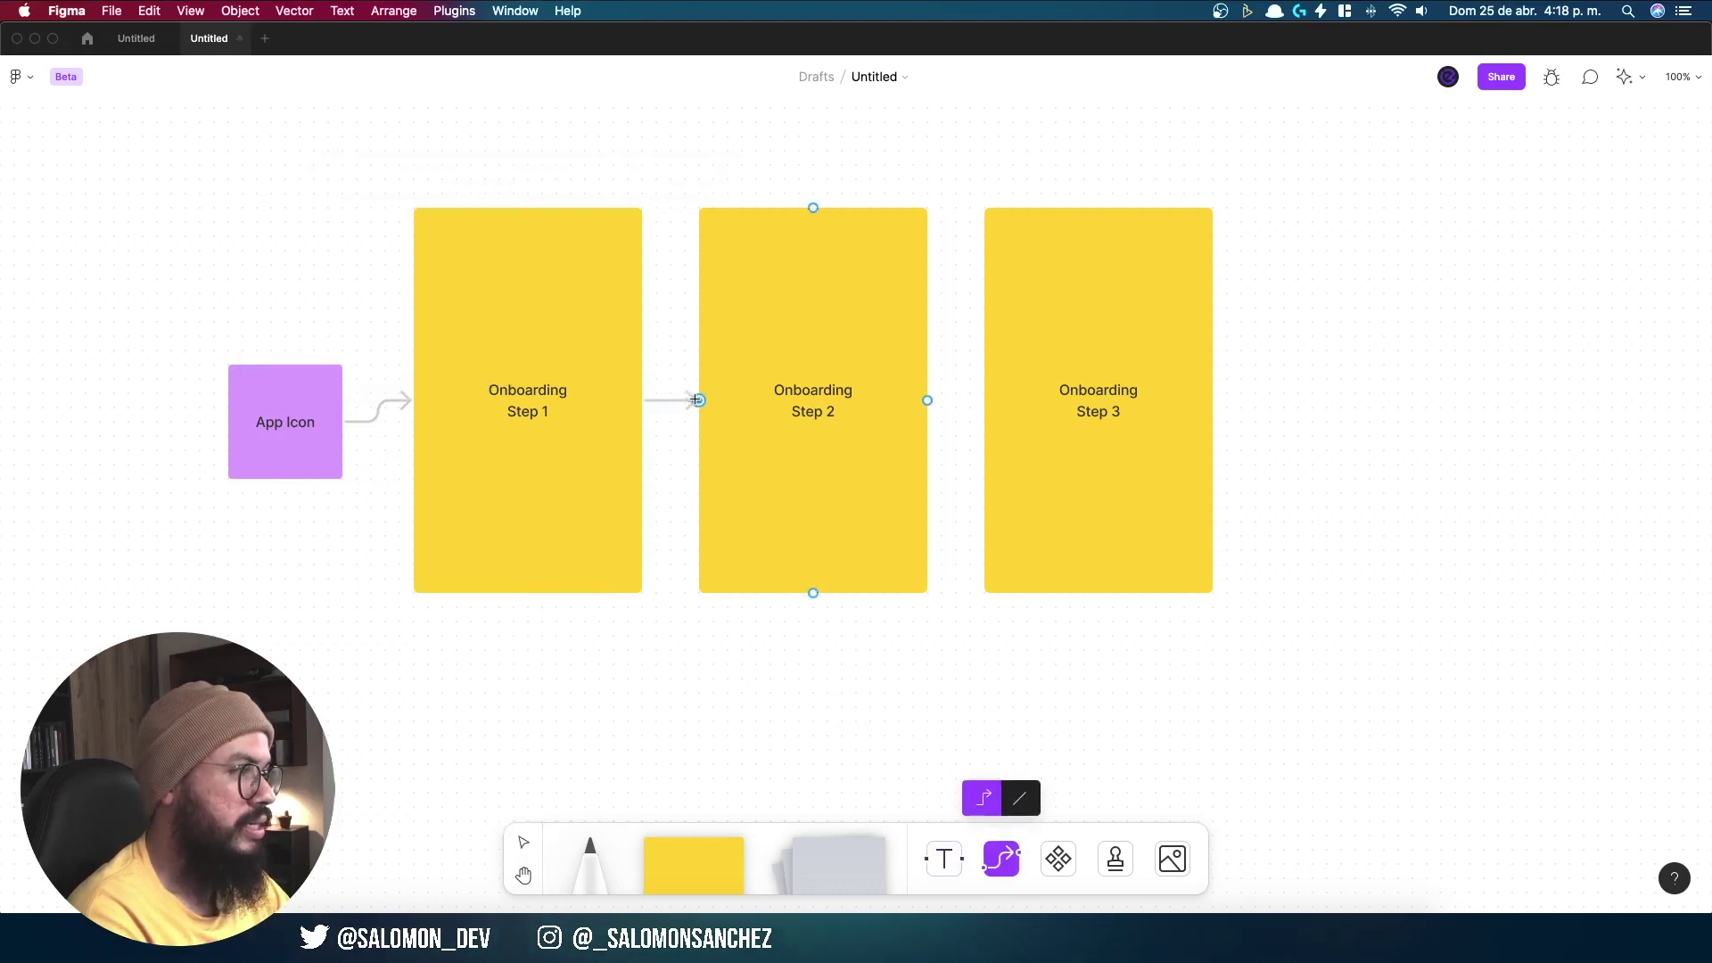
pyautogui.press('x')
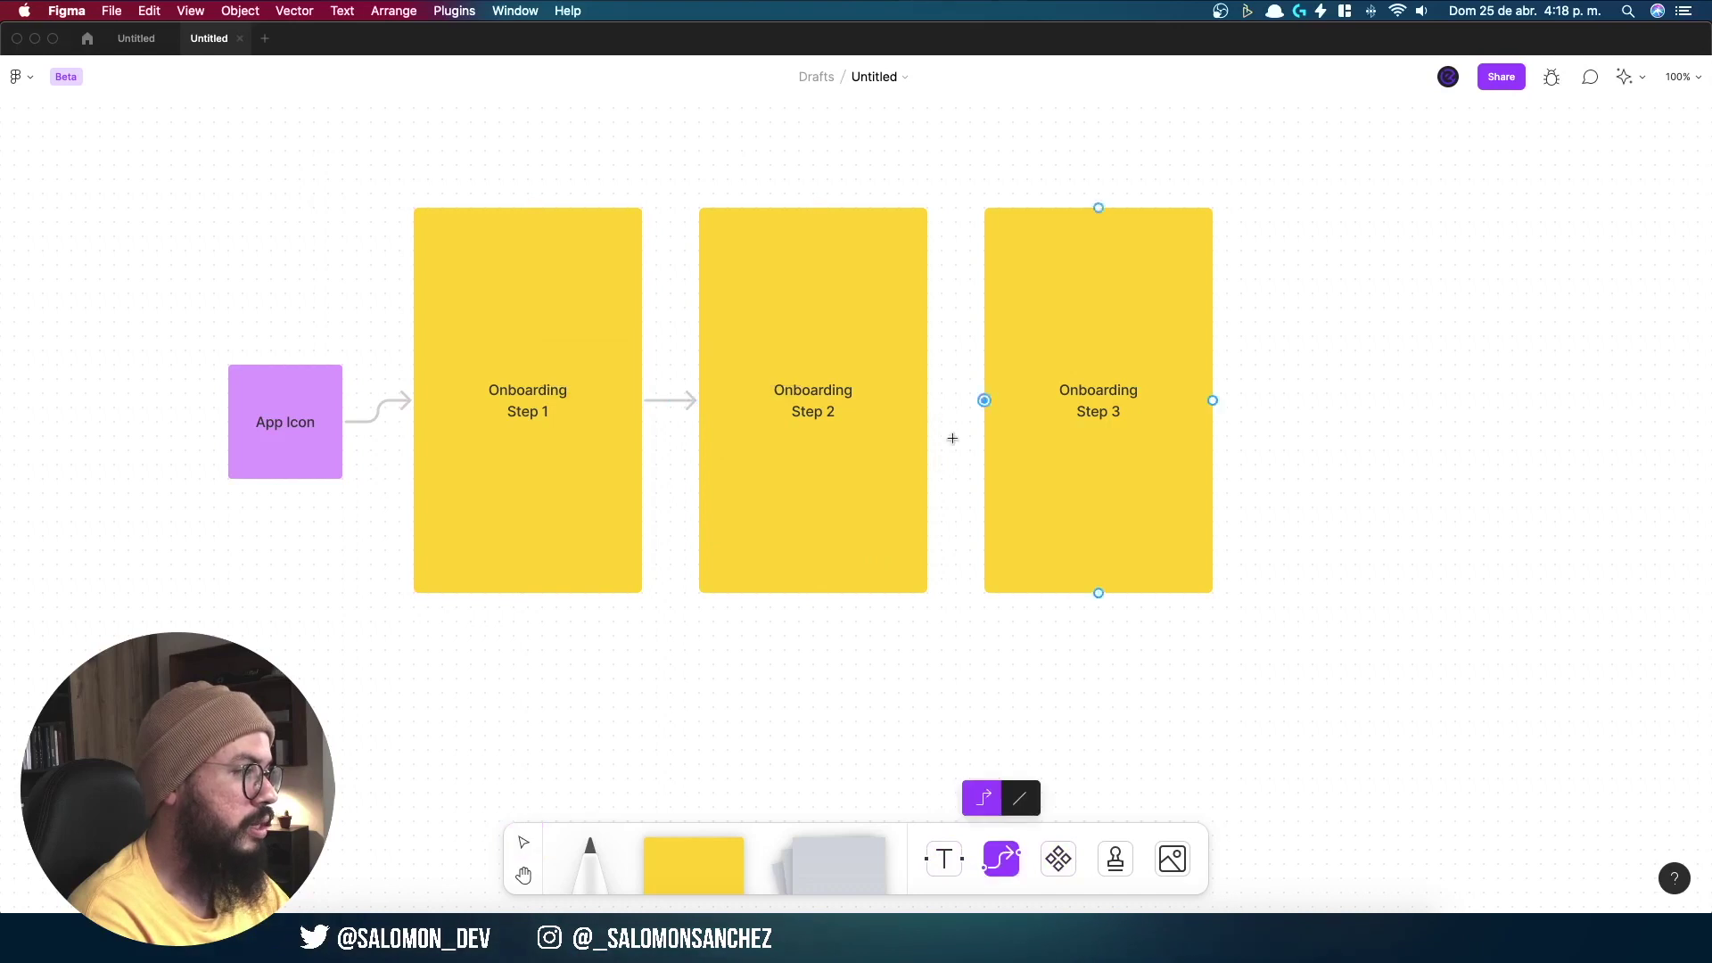
pyautogui.moveTo(927, 400); pyautogui.dragTo(985, 401)
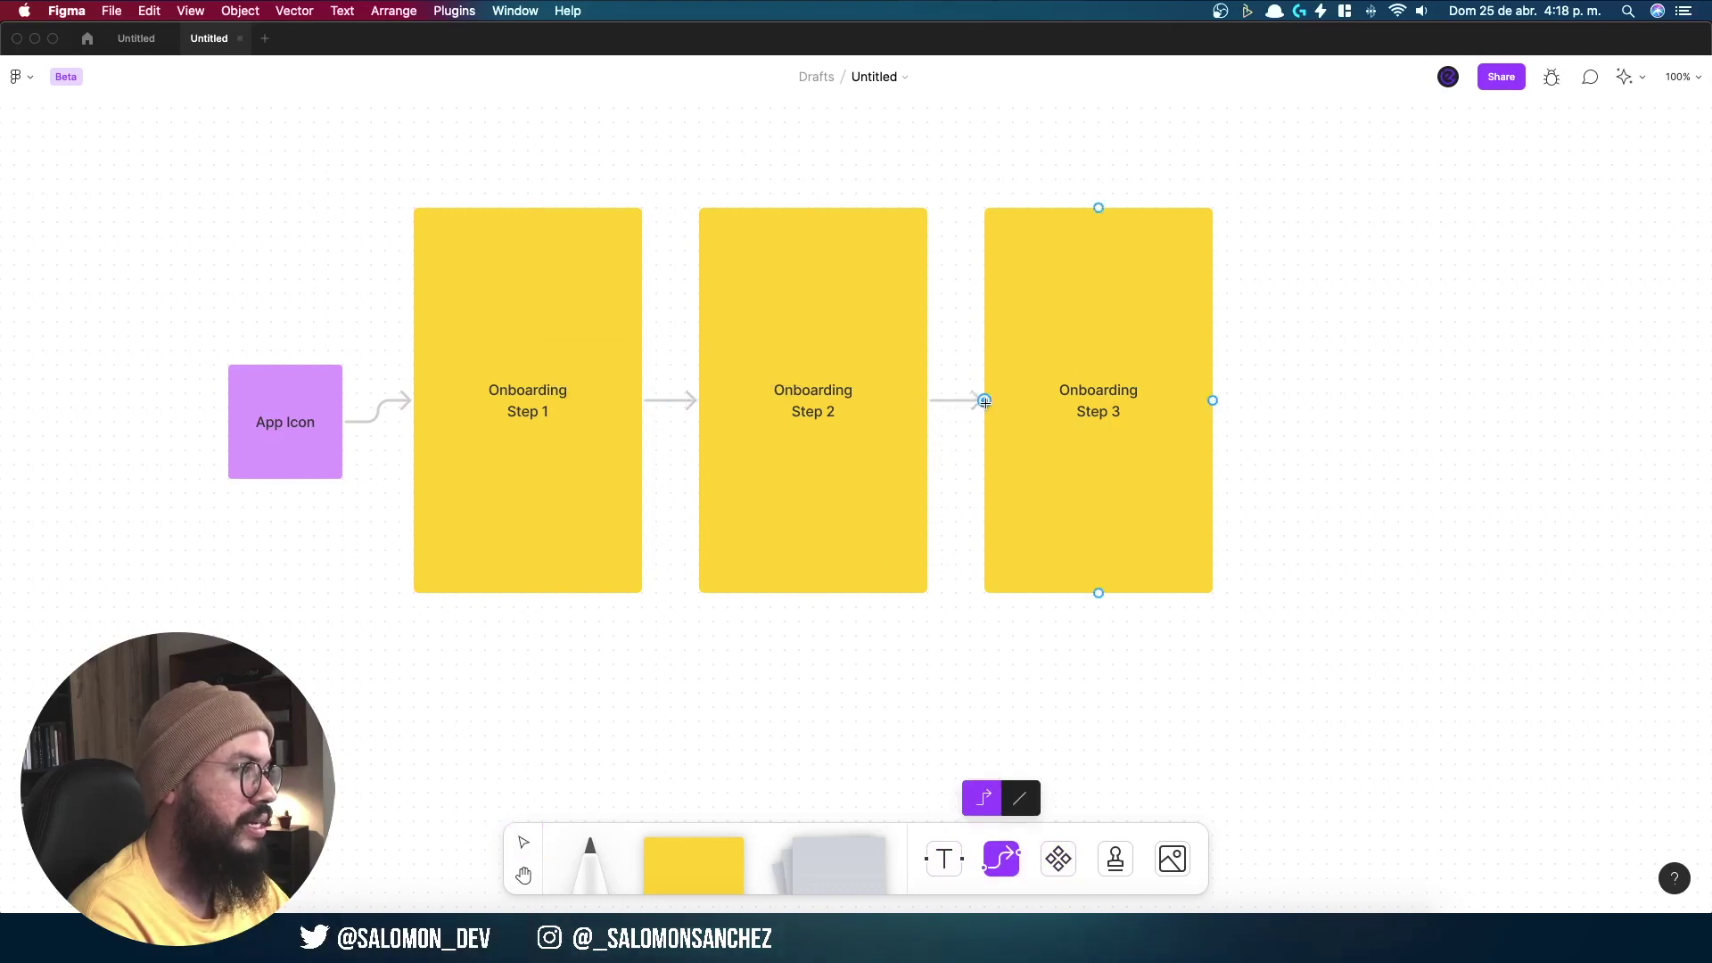
pyautogui.click(903, 668)
pyautogui.hscroll(5, 892, 651)
pyautogui.hscroll(-3, 1112, 650)
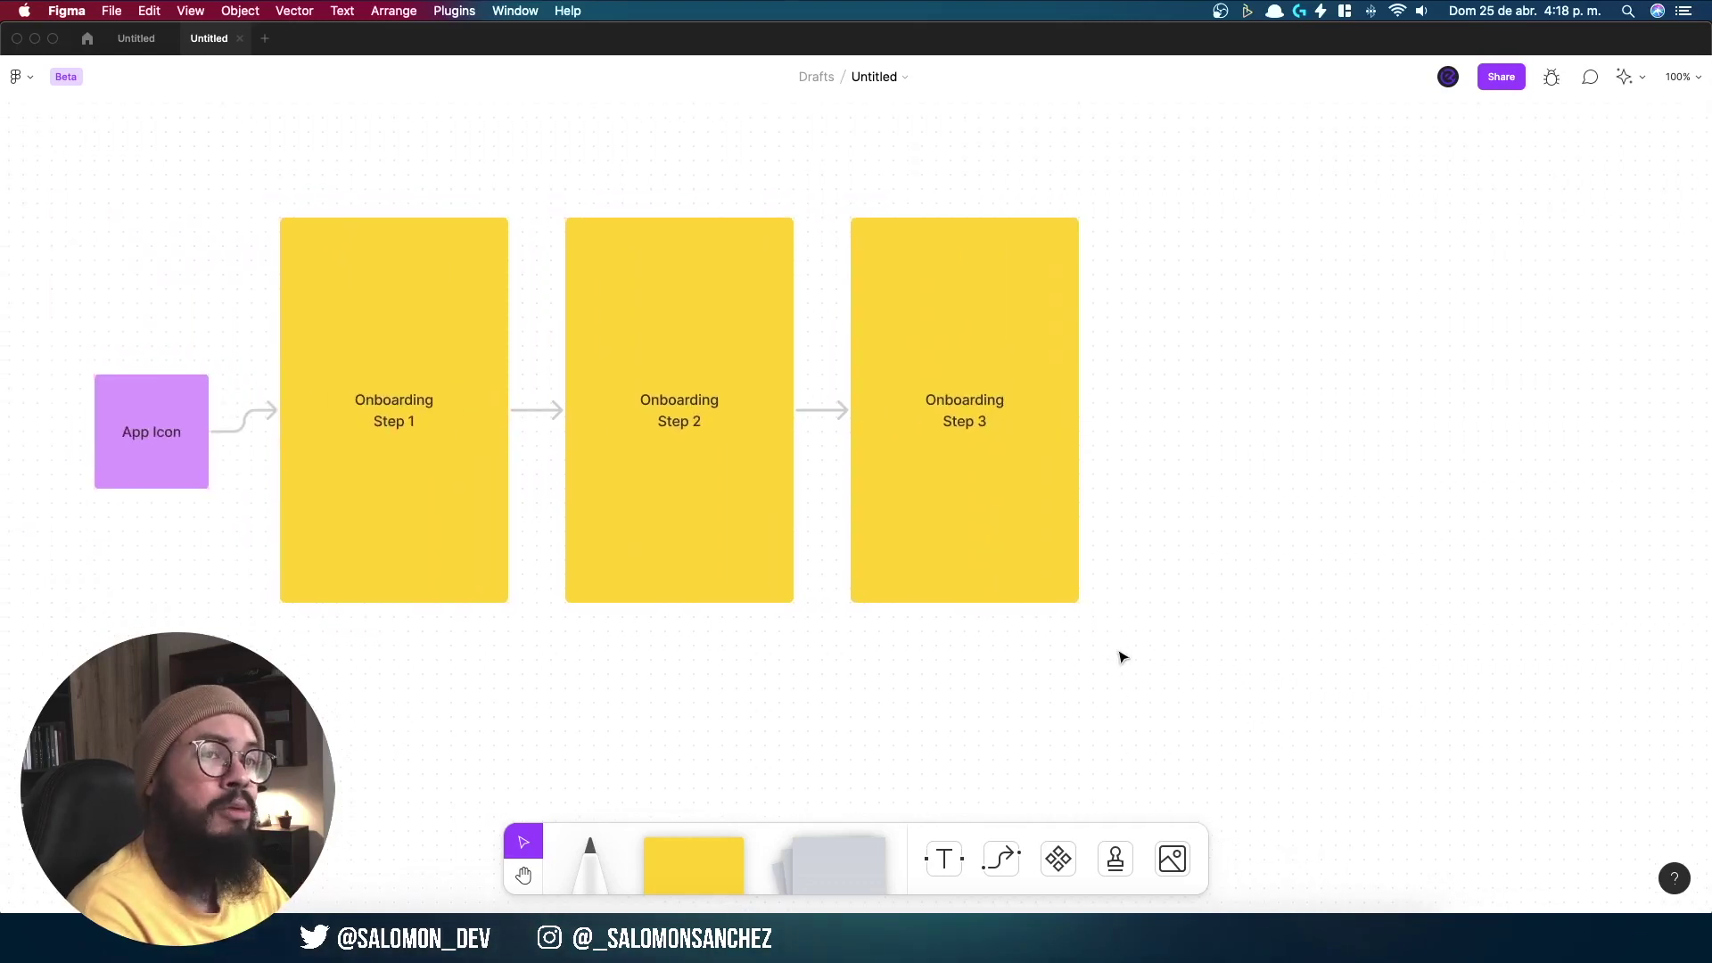
pyautogui.scroll(2, 1123, 669)
pyautogui.hscroll(-2, 1123, 669)
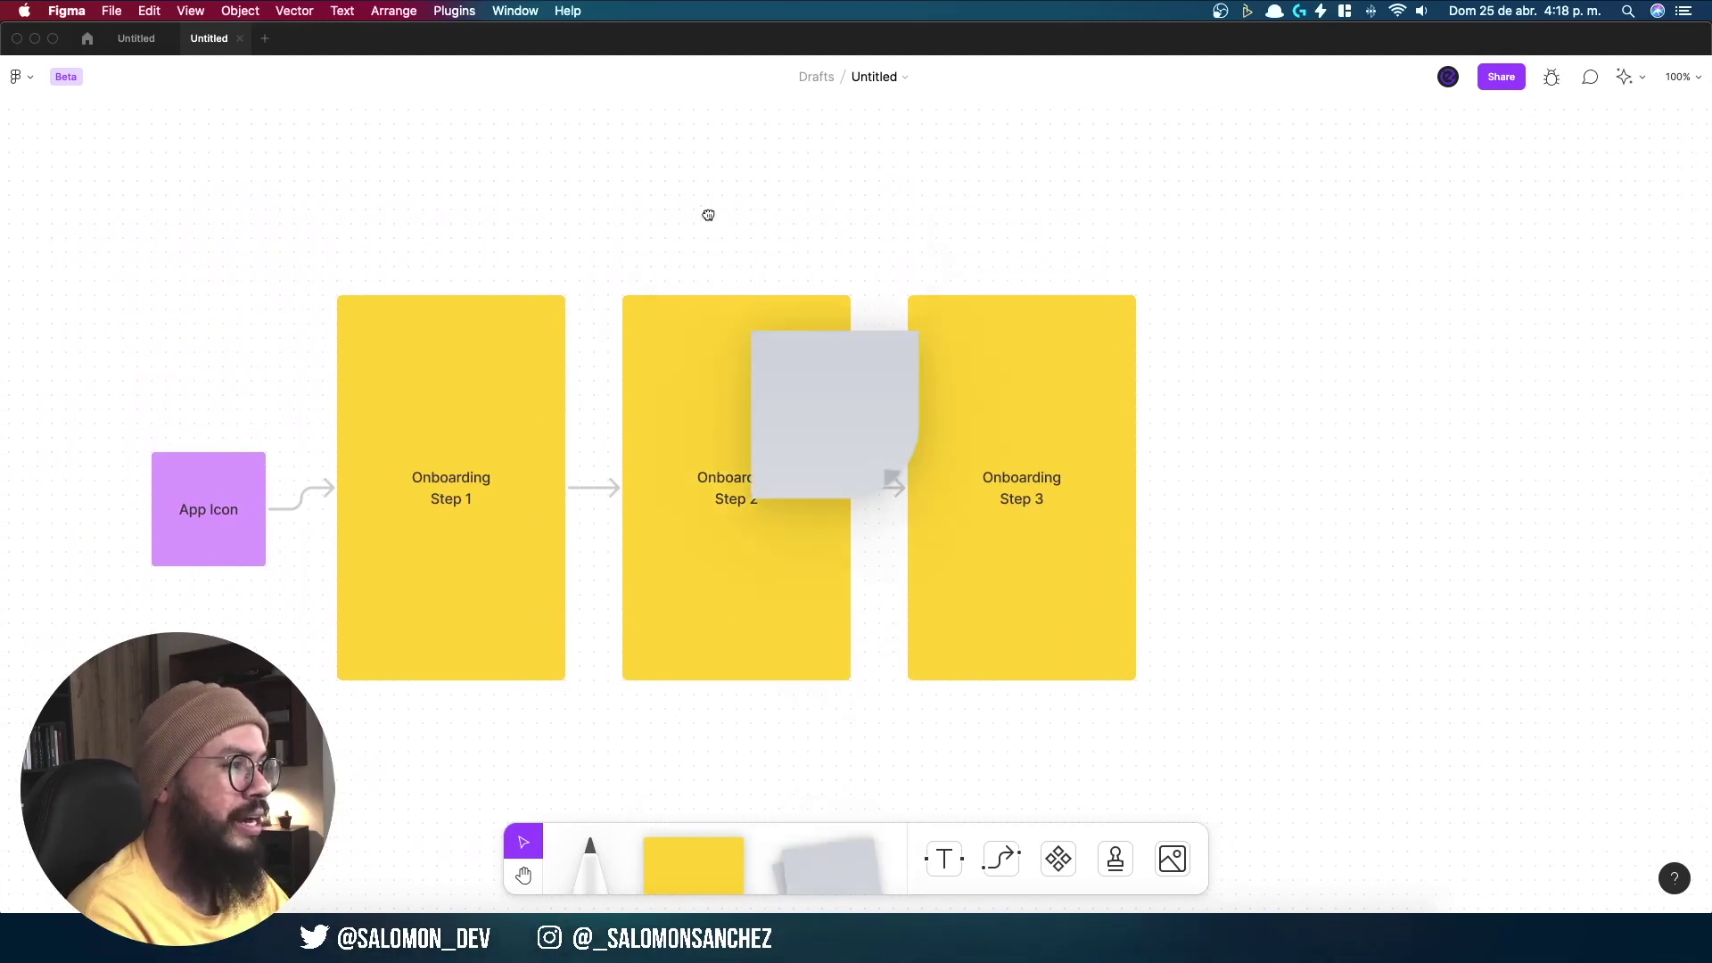
# Step: Place a grey sticky note above Onboarding Step 1
pyautogui.moveTo(831, 864); pyautogui.dragTo(707, 199)
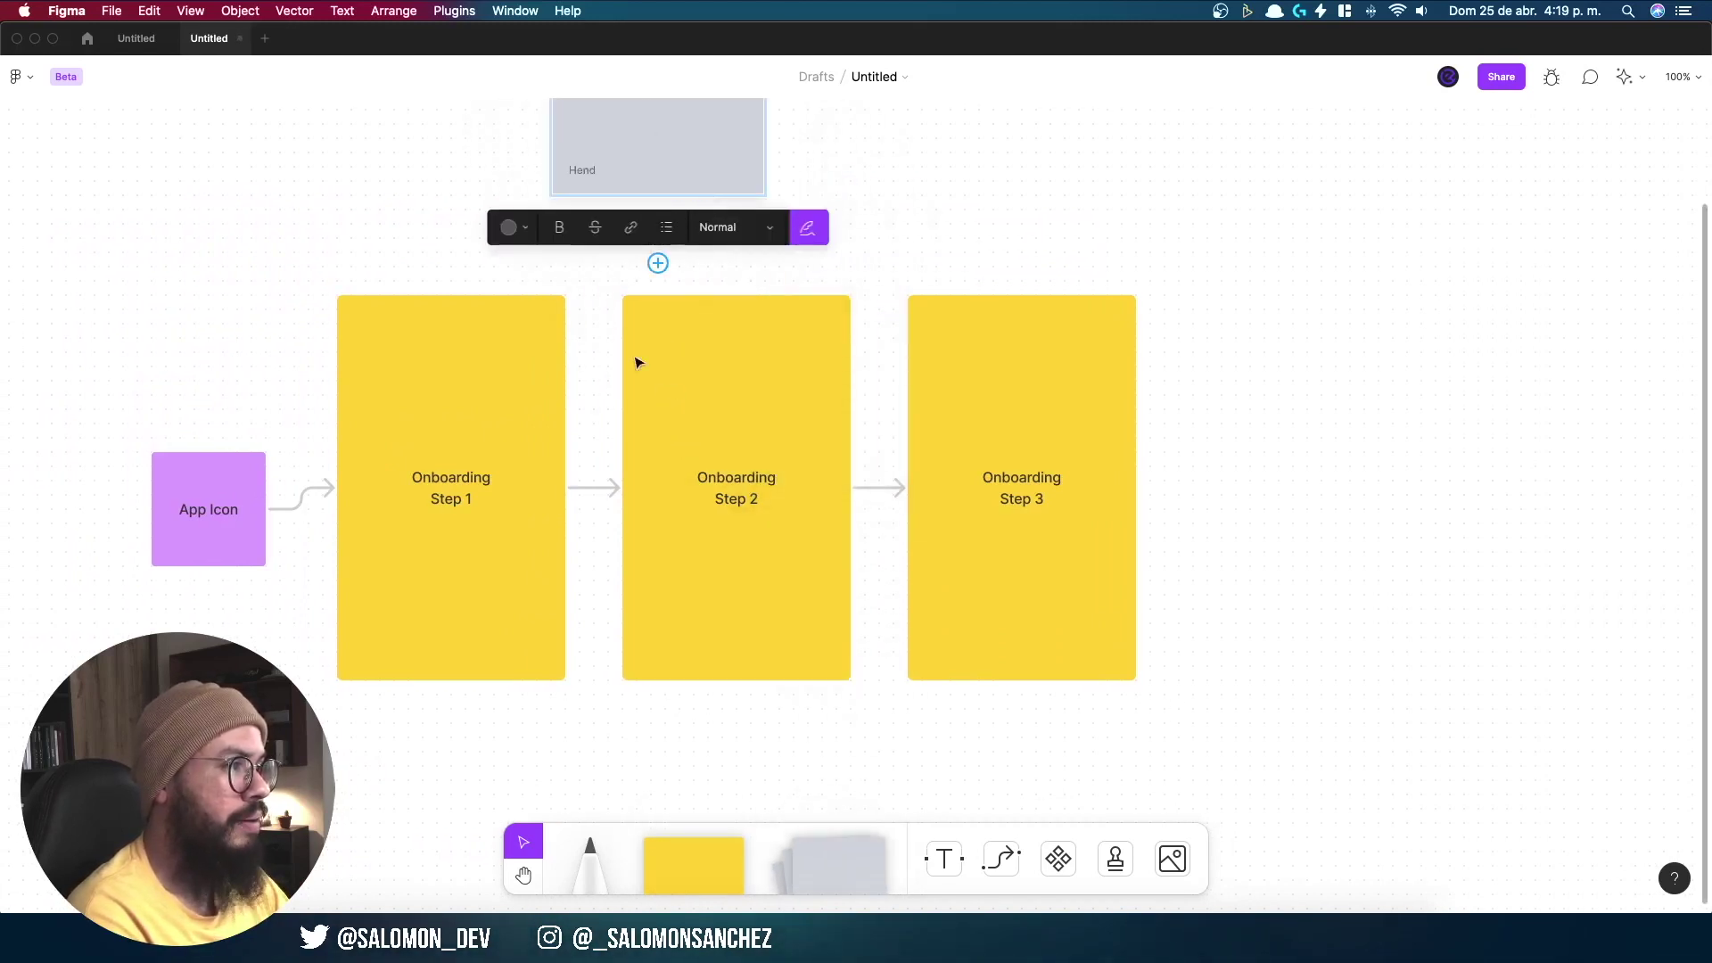
pyautogui.press('Escape')
pyautogui.moveTo(675, 174); pyautogui.dragTo(478, 225)
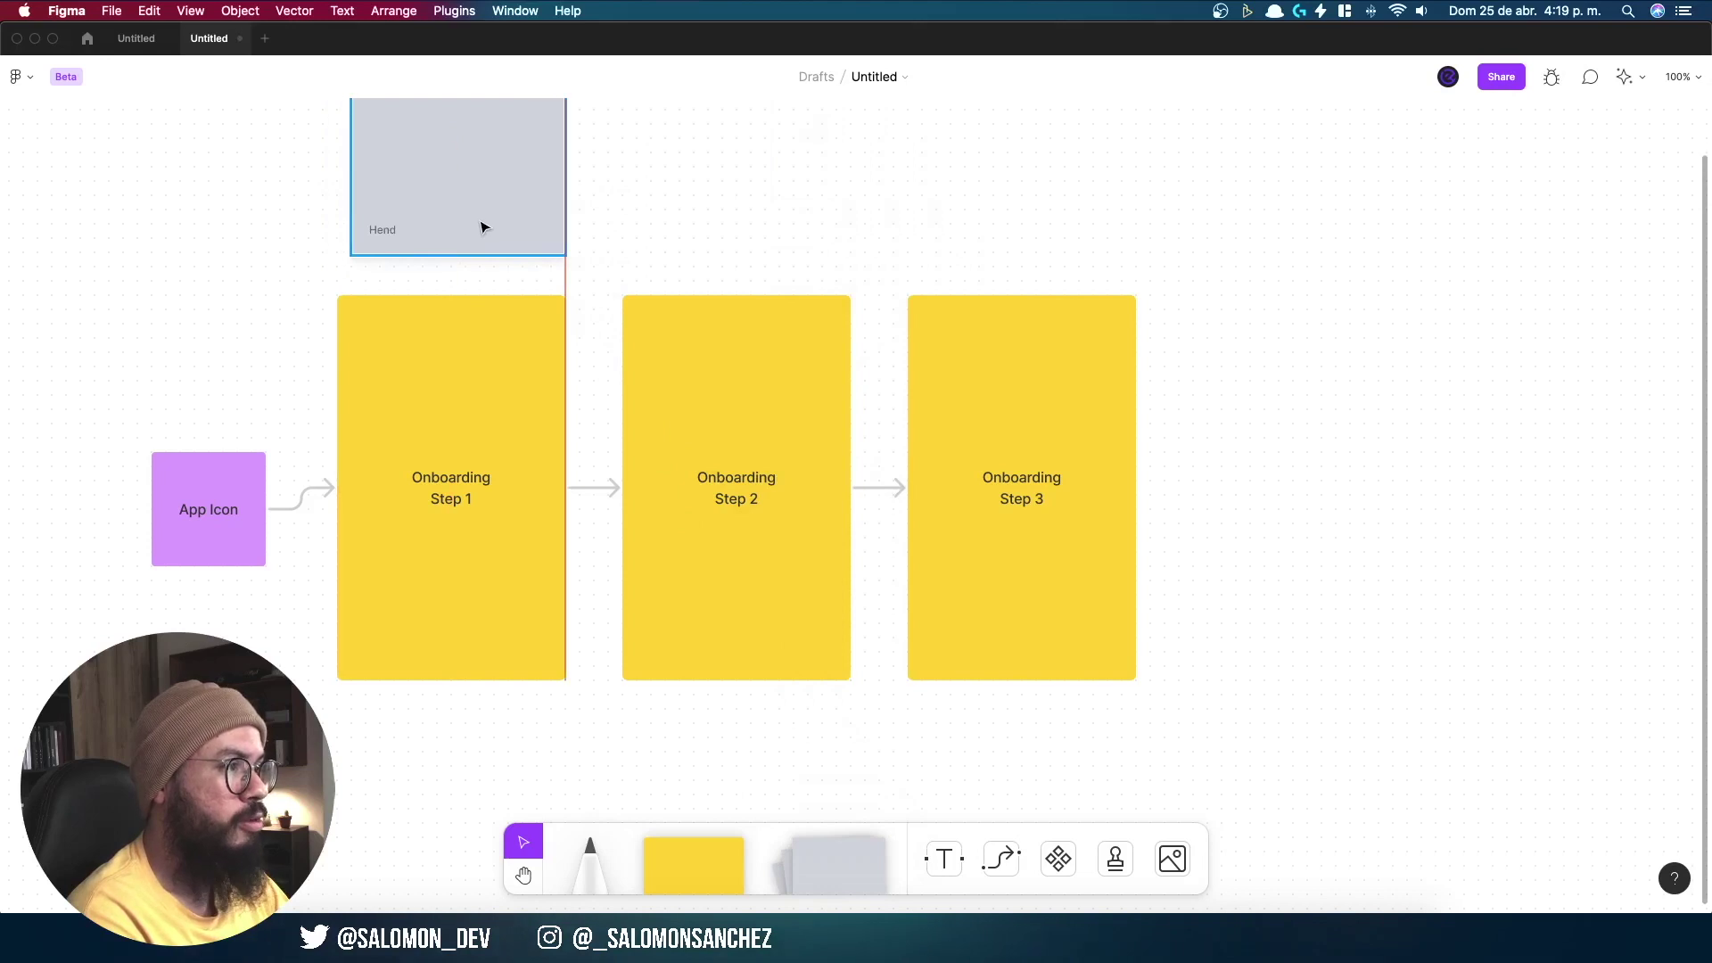
pyautogui.scroll(1, 678, 310)
pyautogui.scroll(2, 677, 309)
pyautogui.hscroll(-1, 678, 309)
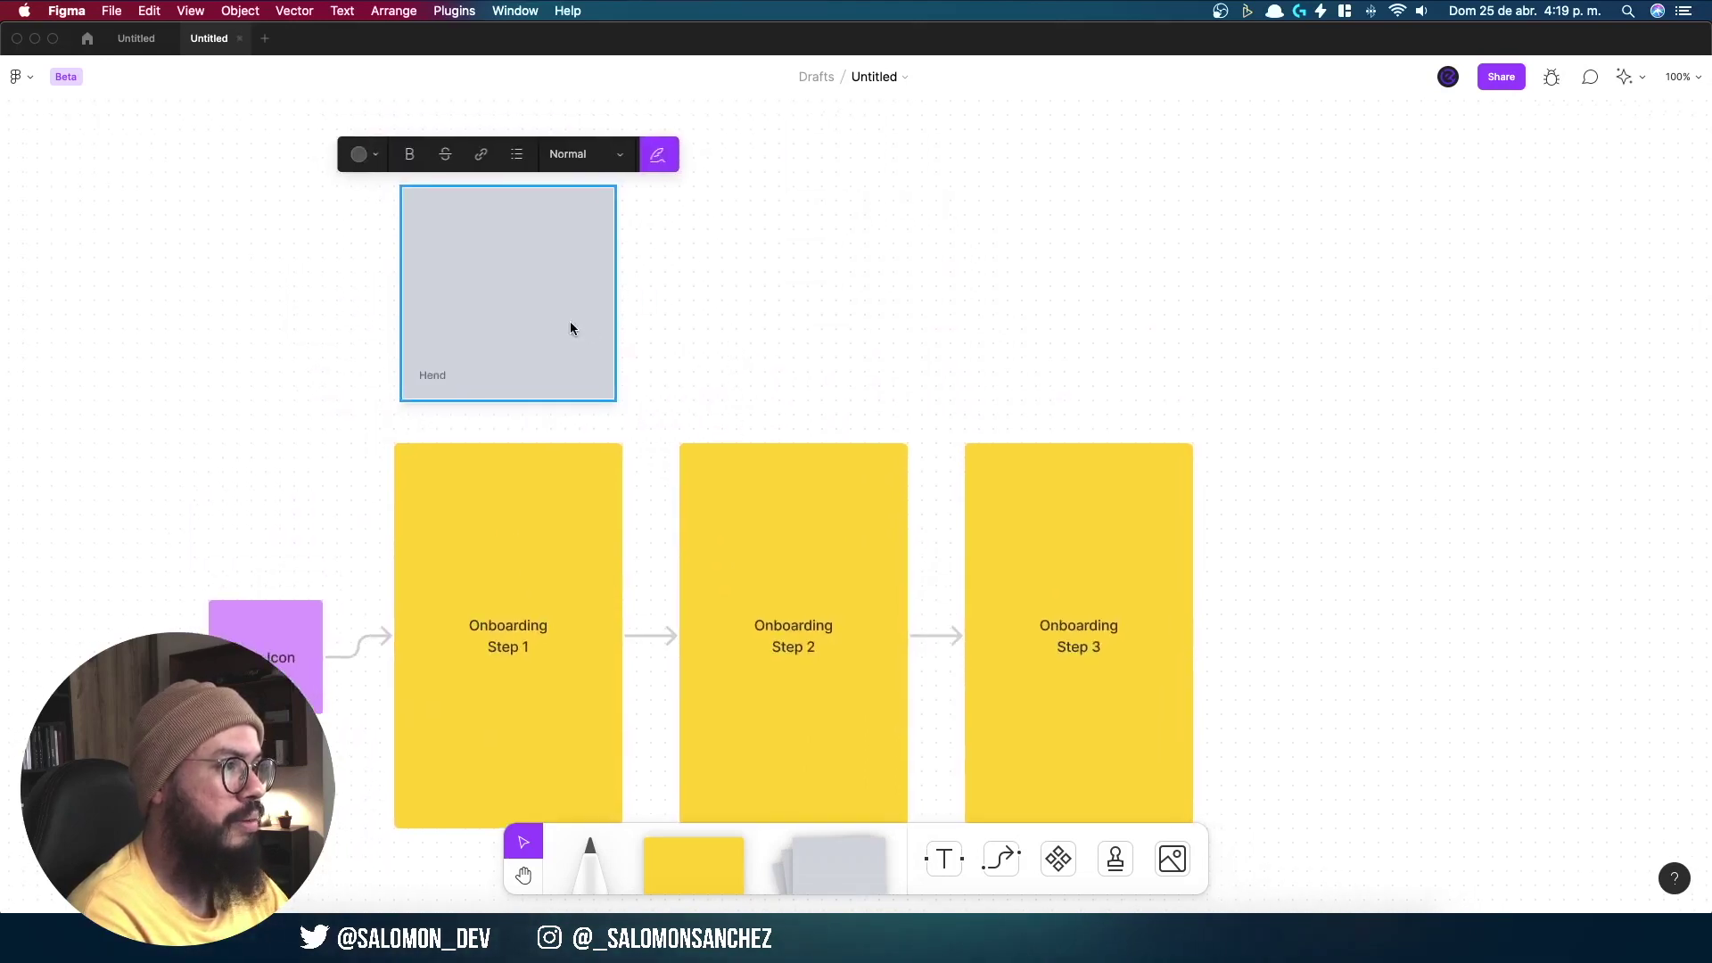
# Step: Write in the note that Onboarding must appear on the app's first launch, aligned with Step 1
pyautogui.doubleClick(465, 243)
pyautogui.write('Cuando s')
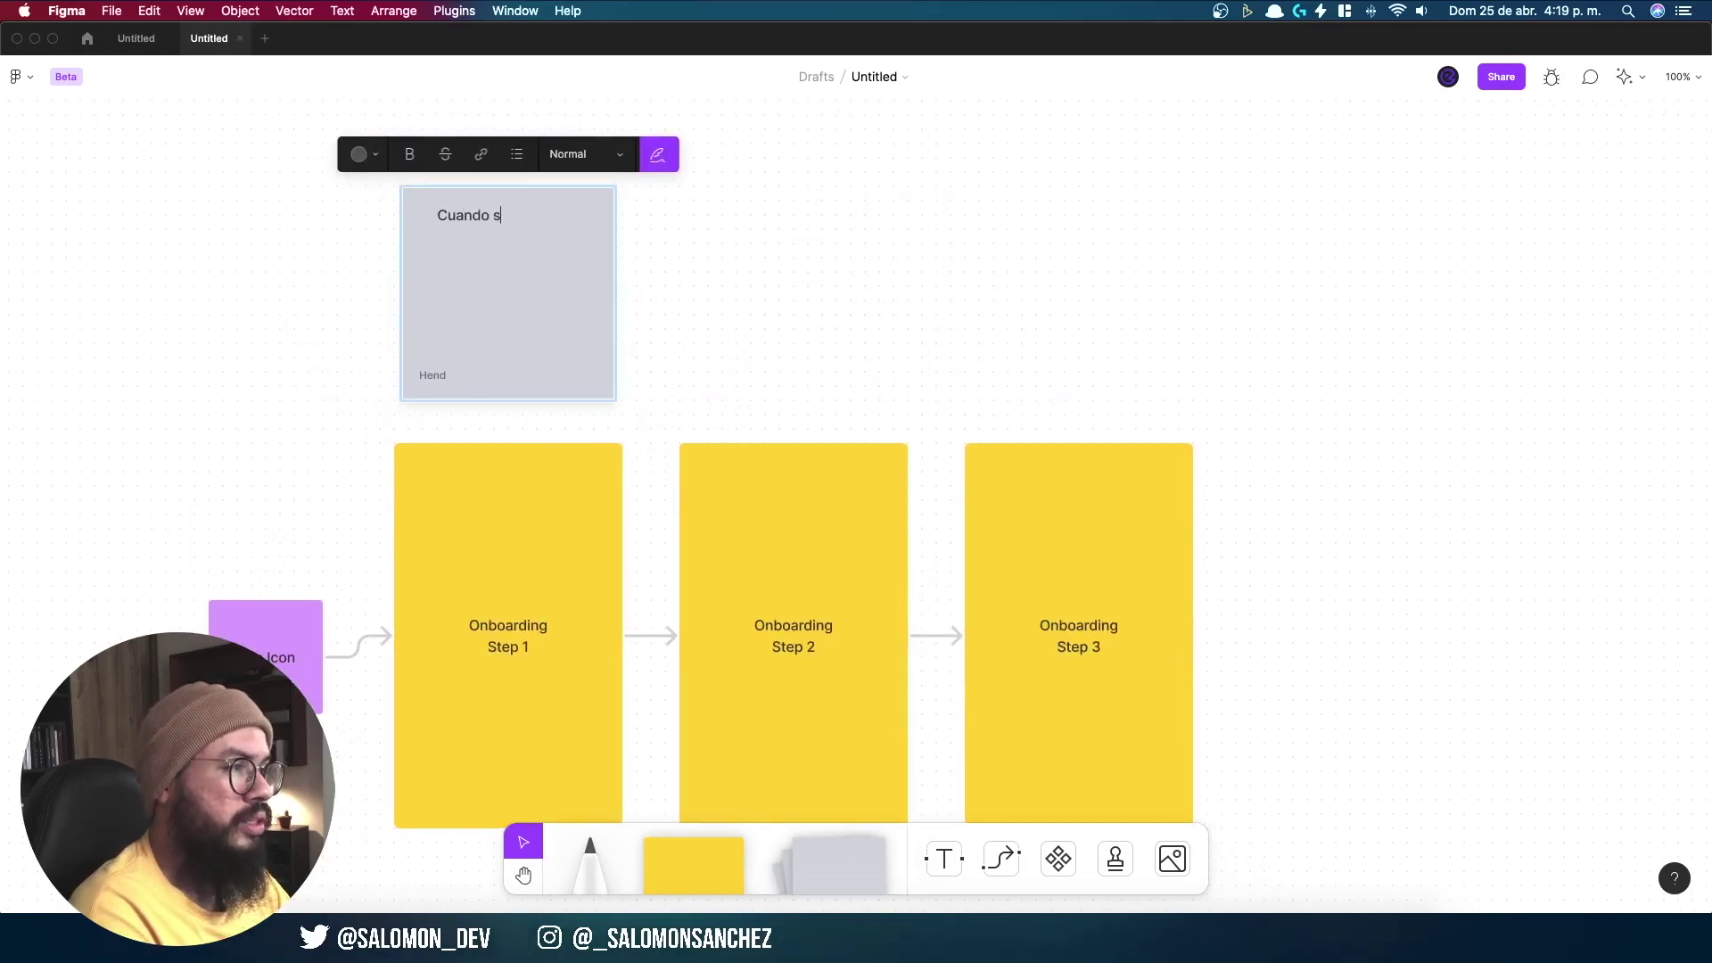
pyautogui.write('e ejecute')
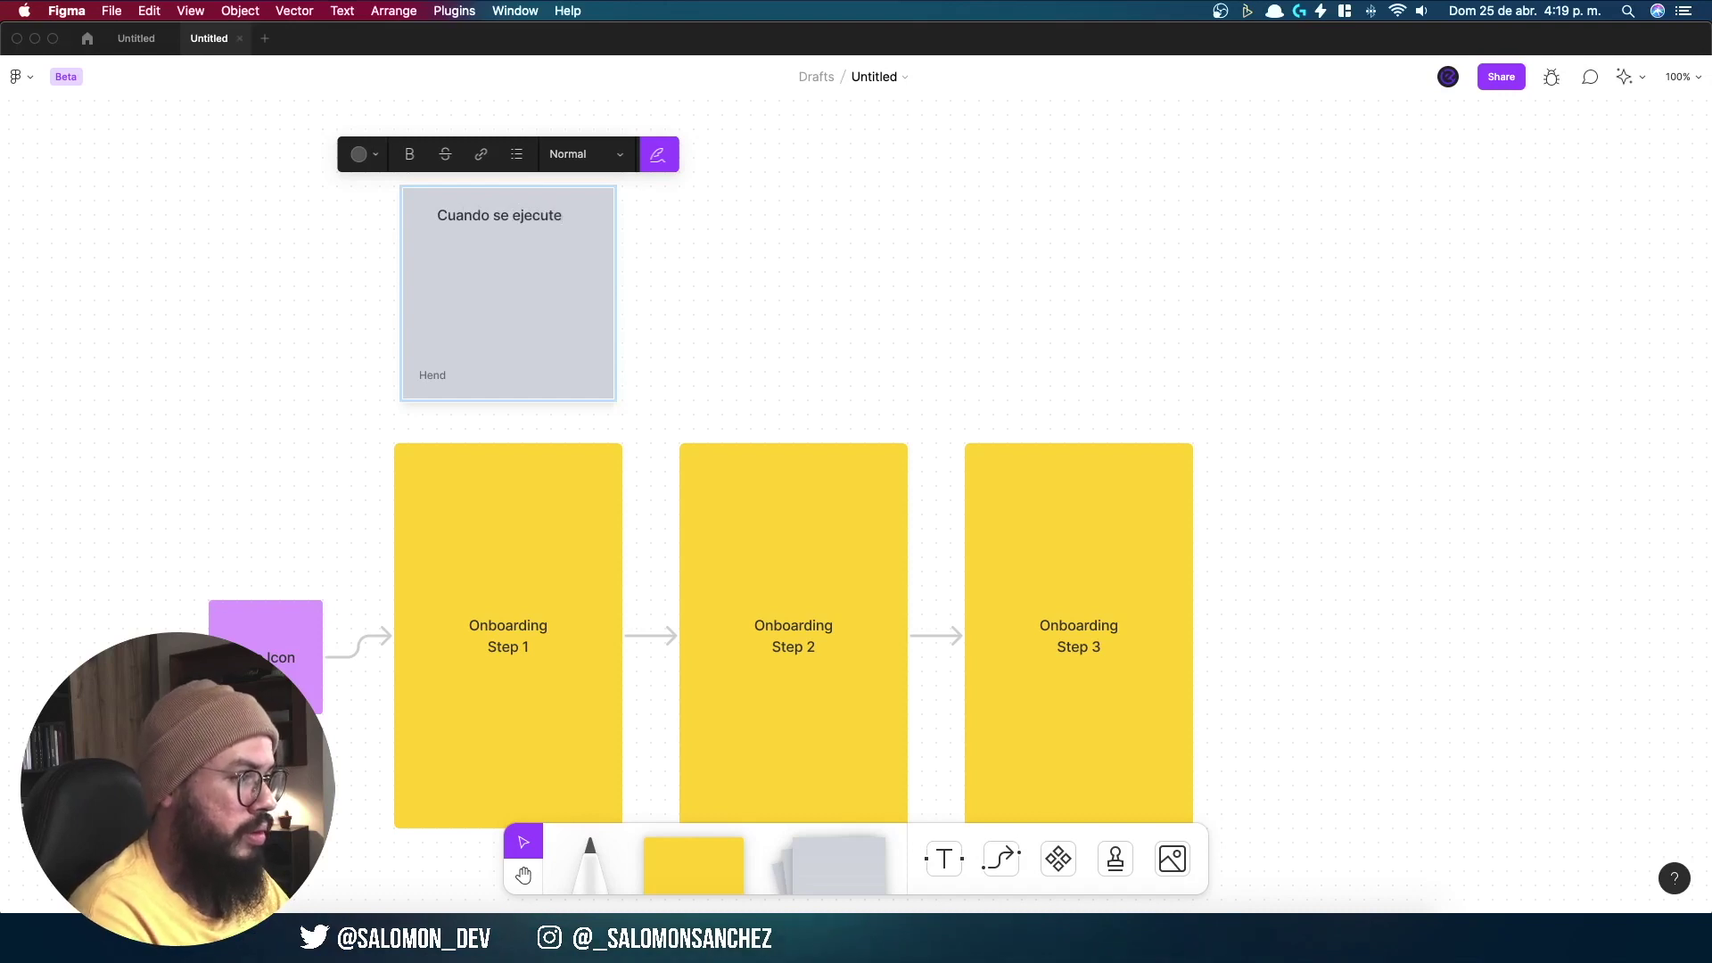
pyautogui.write(' por')
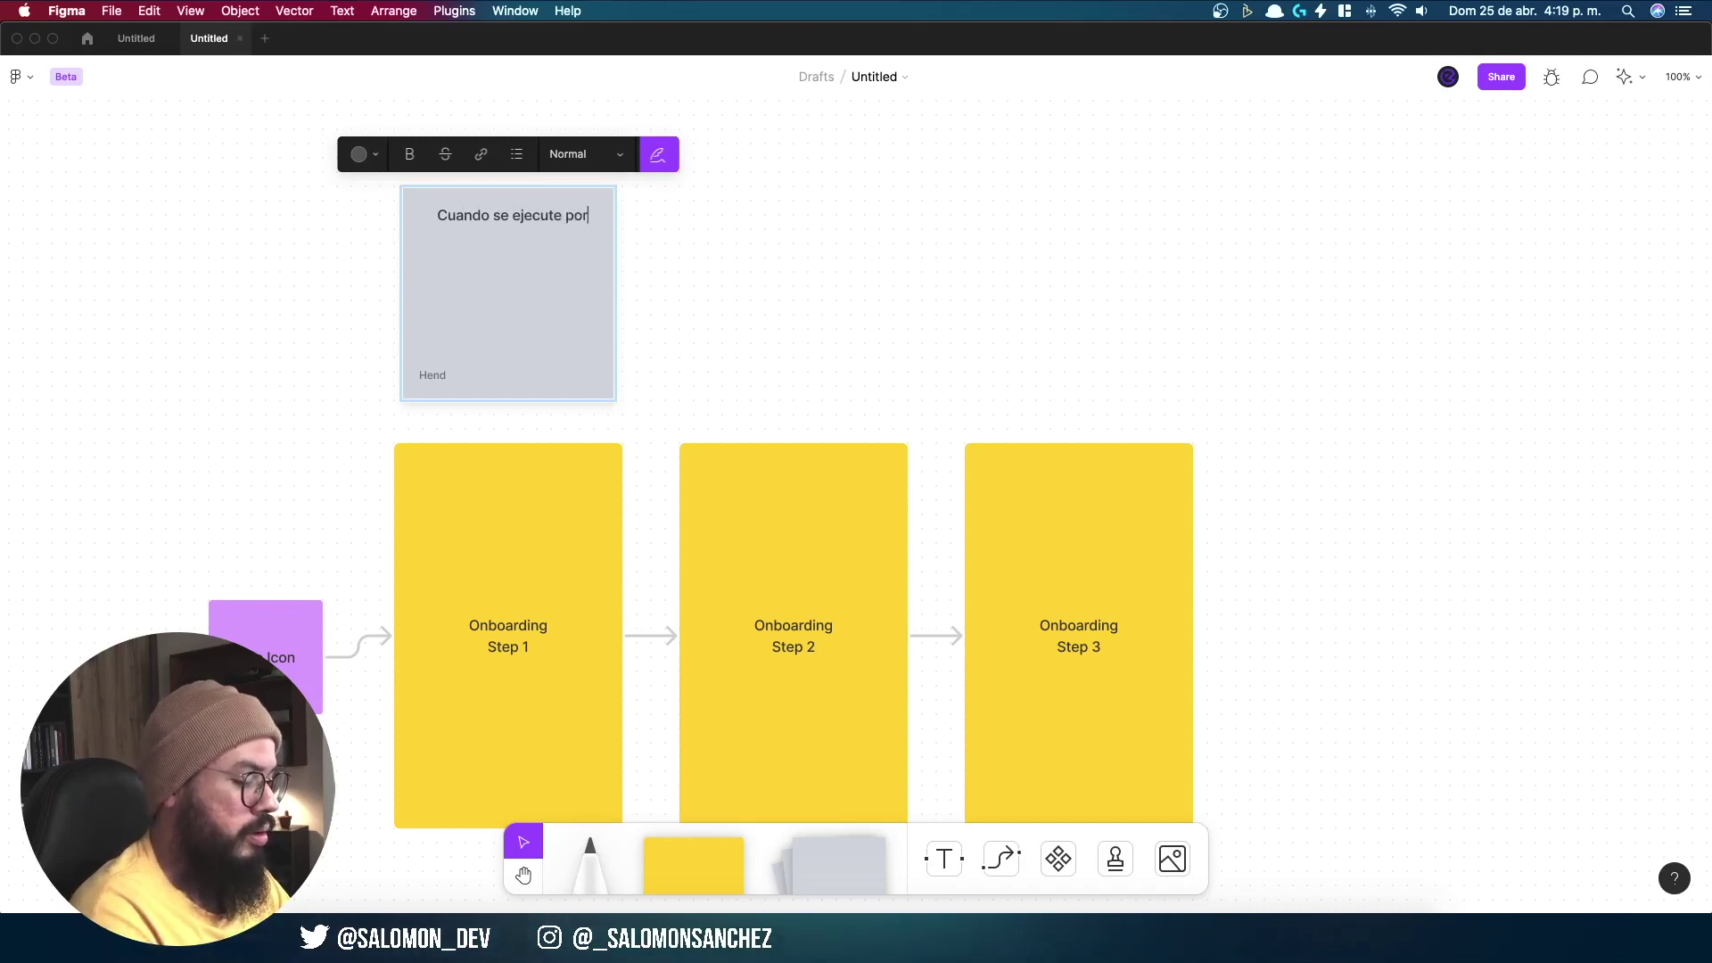
pyautogui.write('o primera vez')
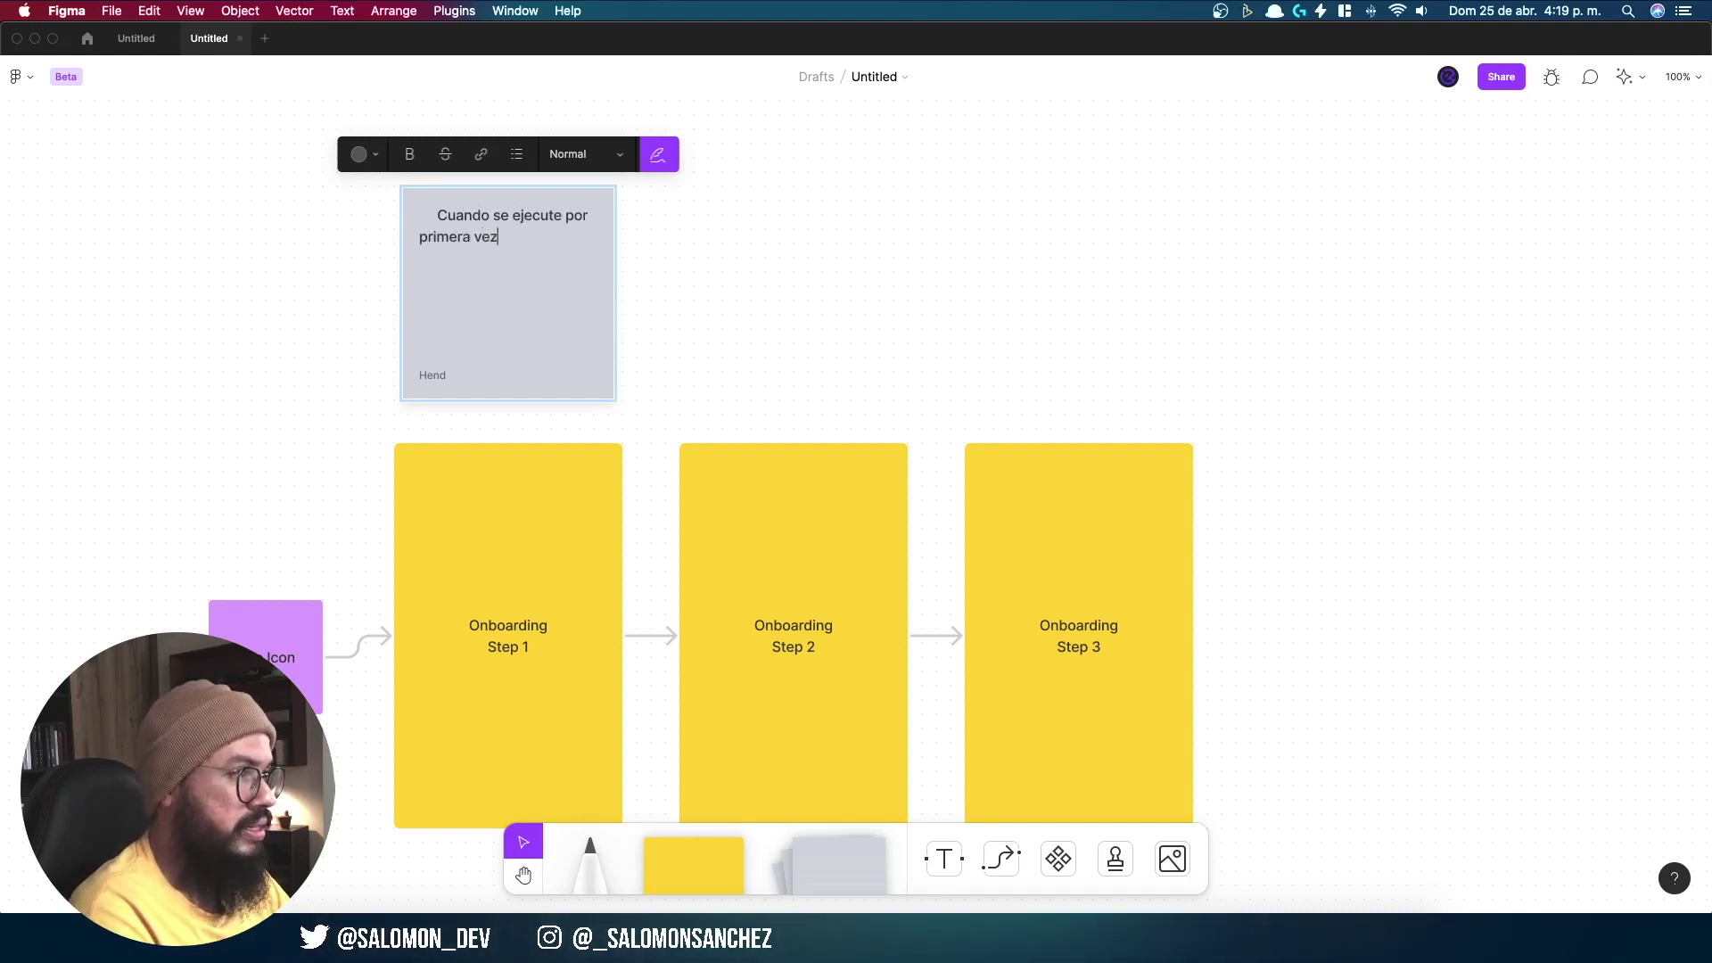
pyautogui.write(' la apli')
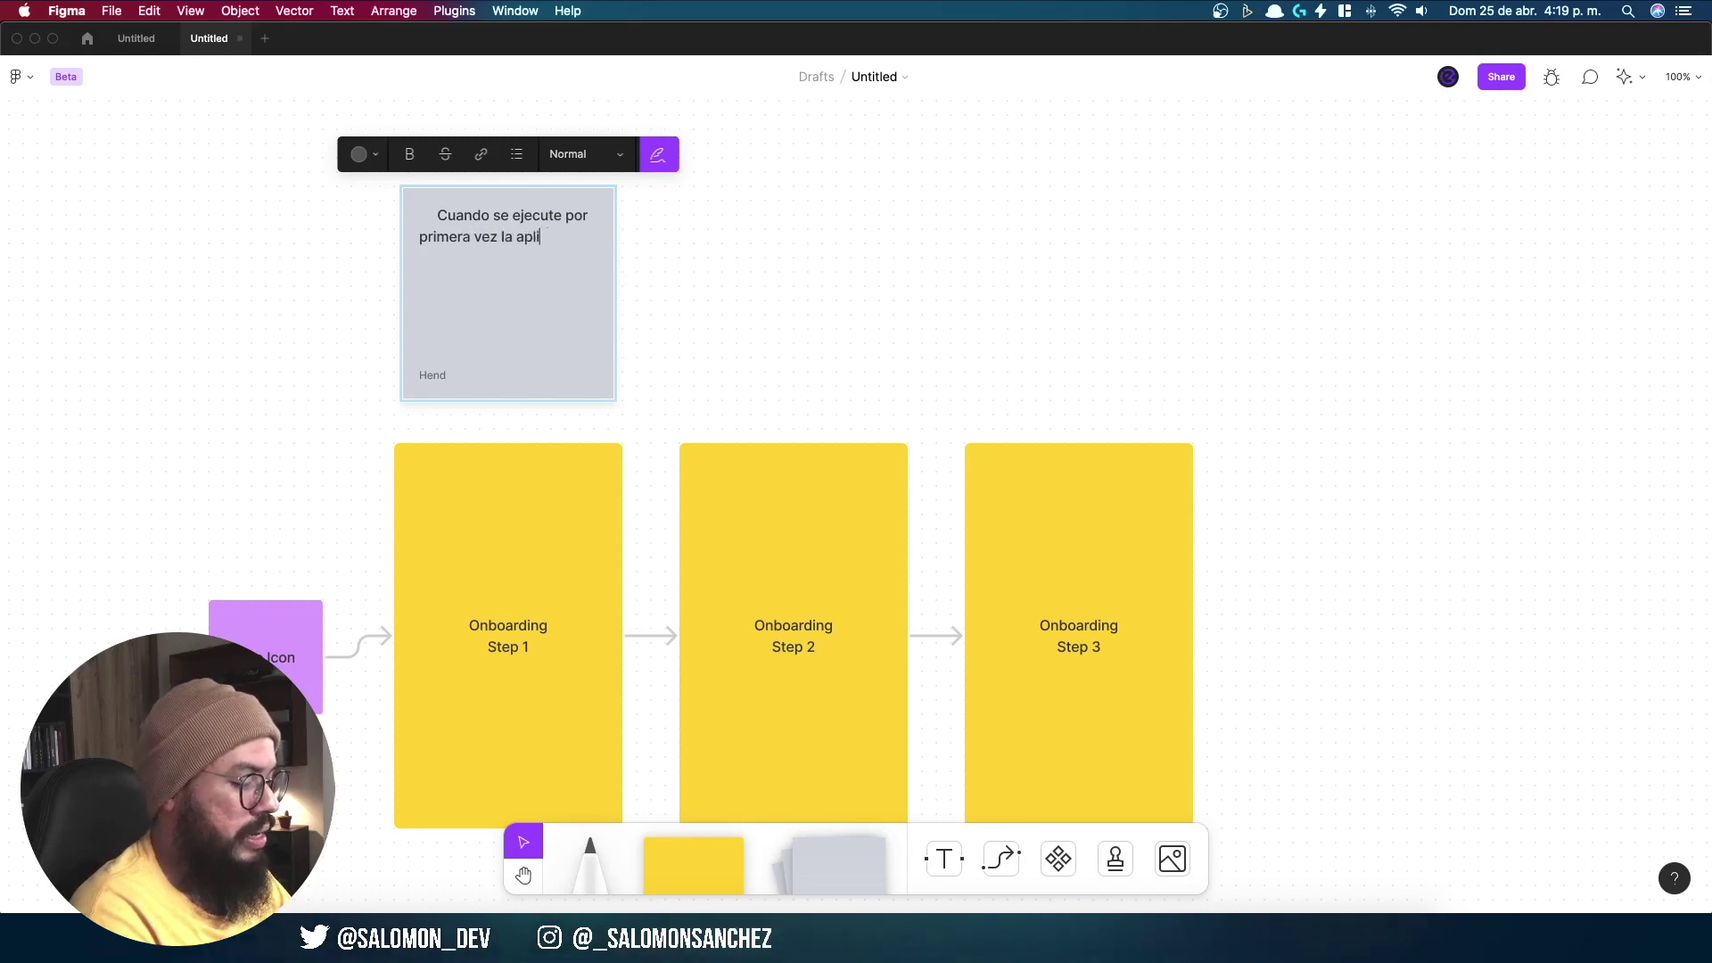
pyautogui.write('cación')
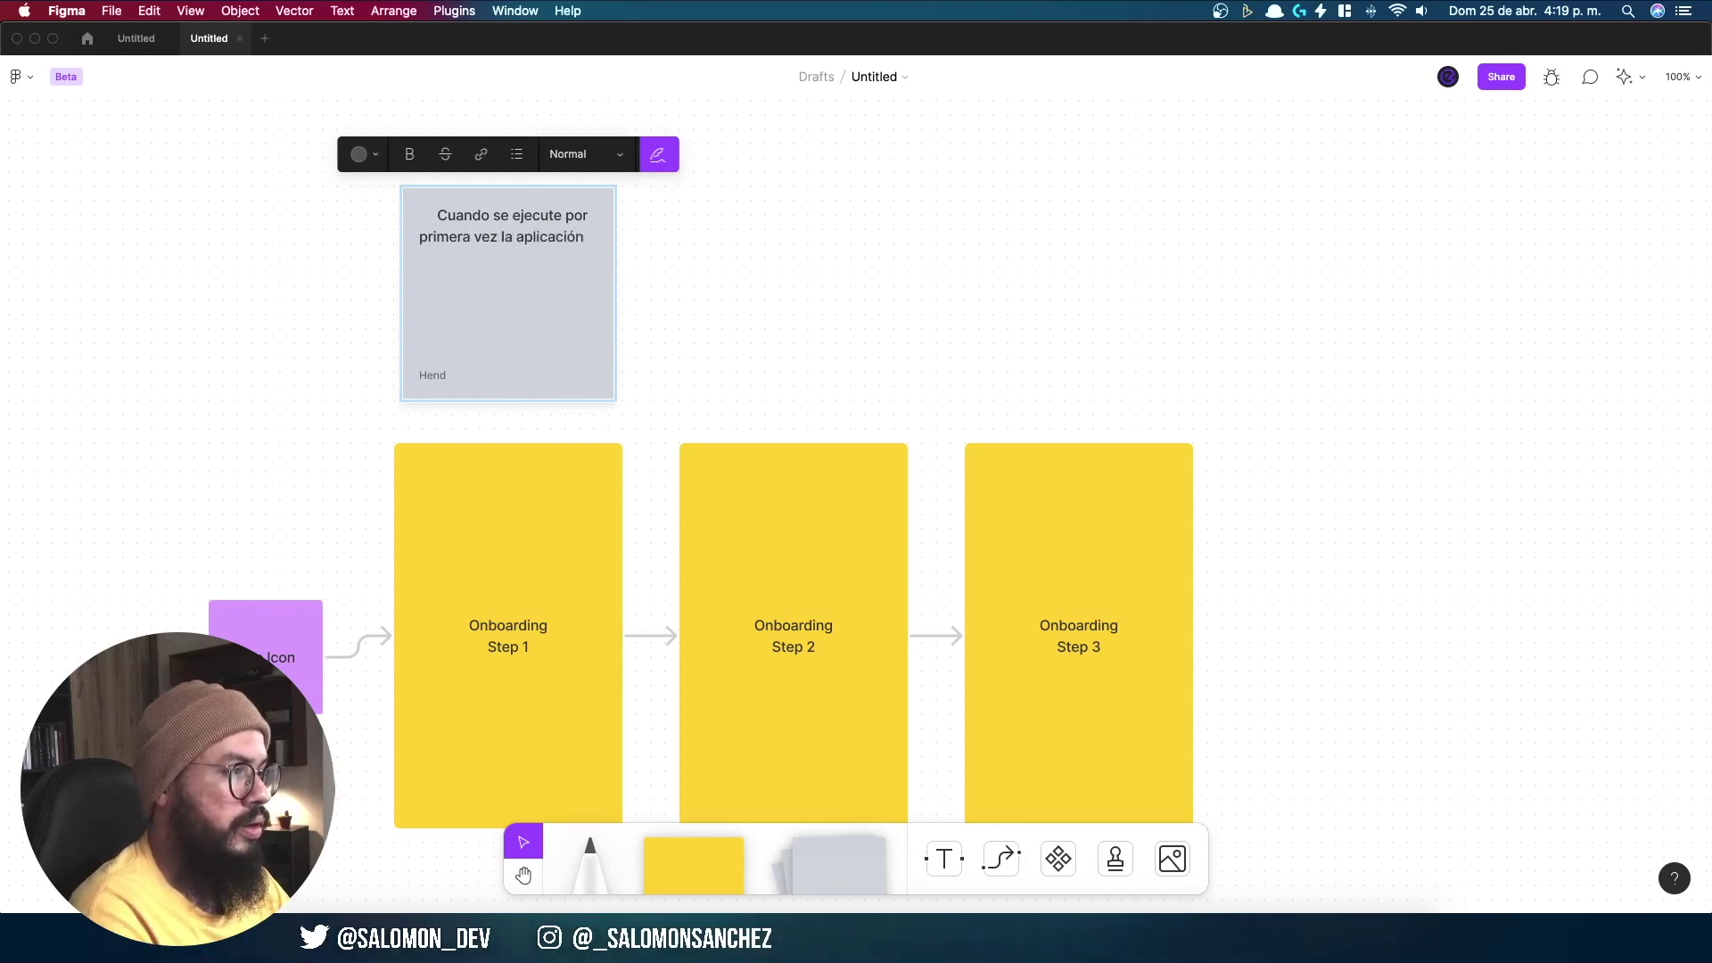
pyautogui.write('de')
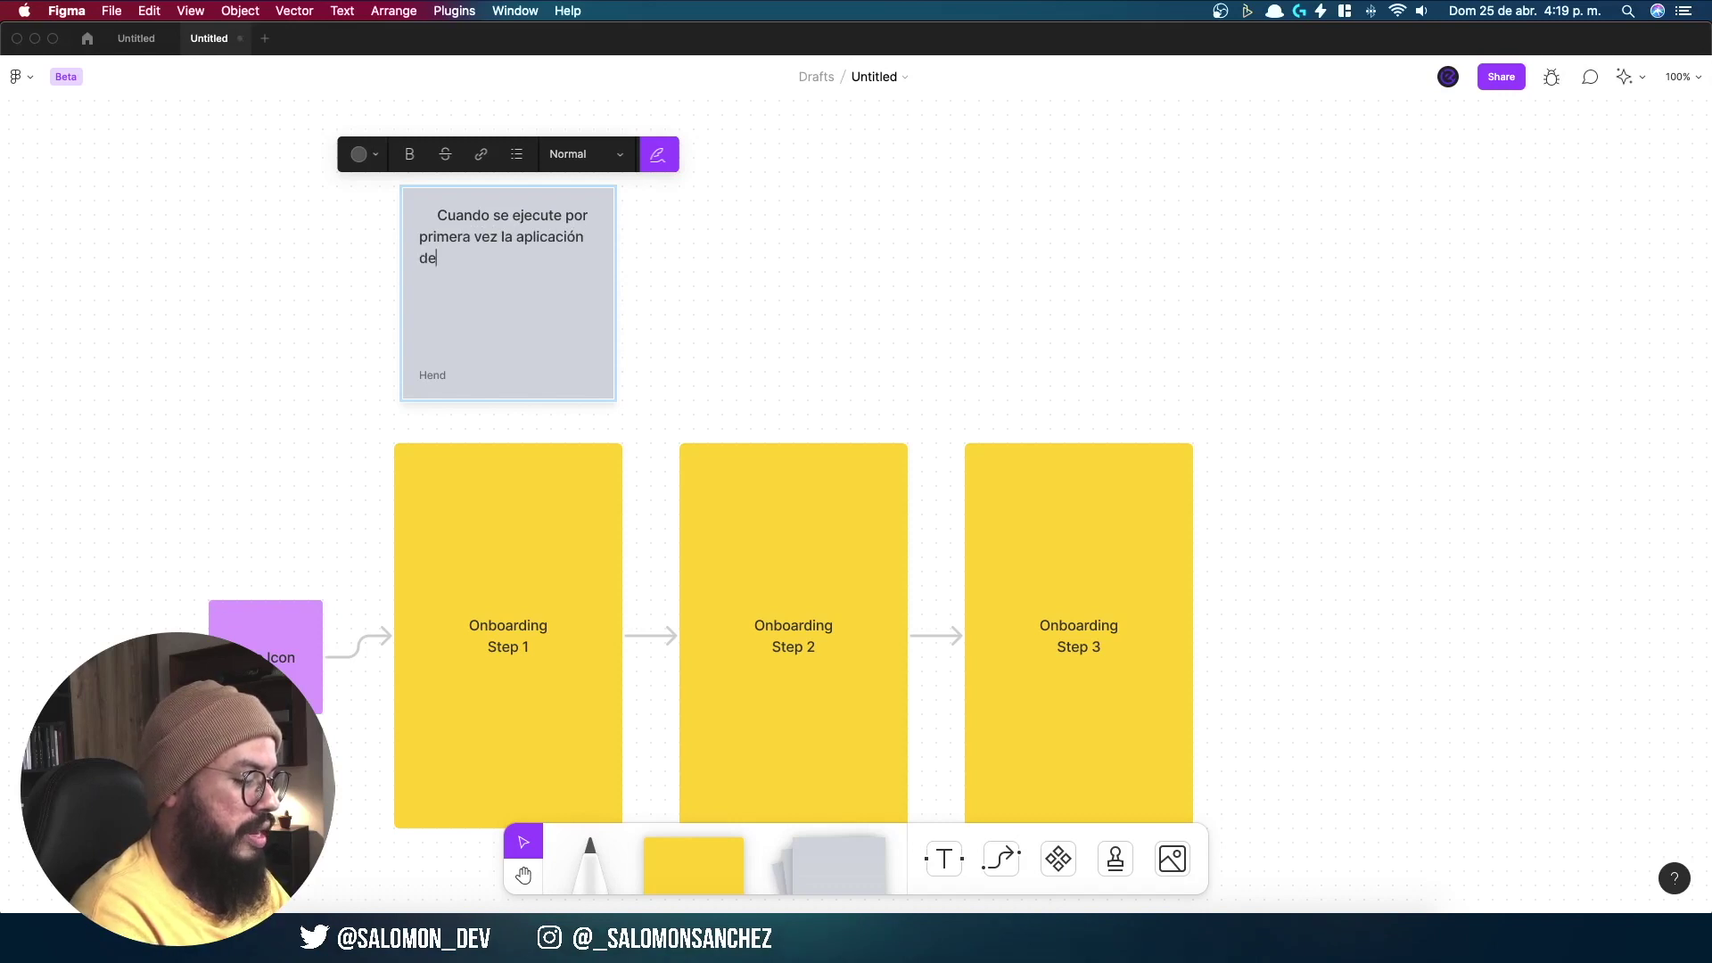
pyautogui.write('be aparecer el')
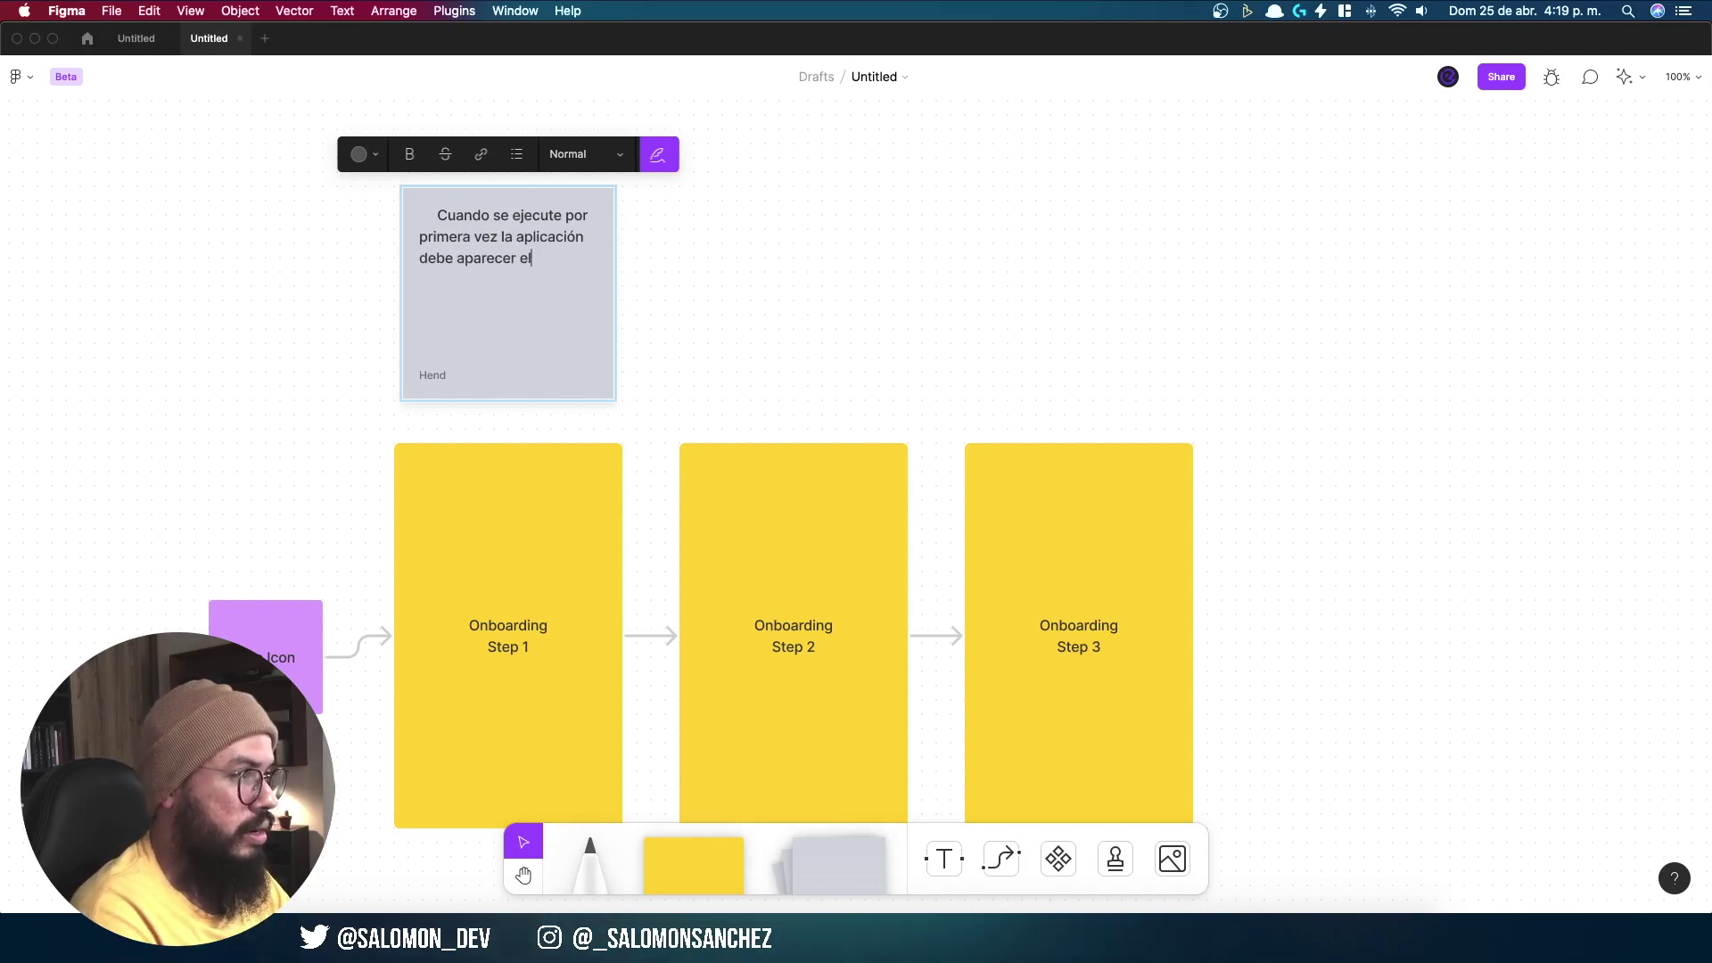
pyautogui.write('Onboarding')
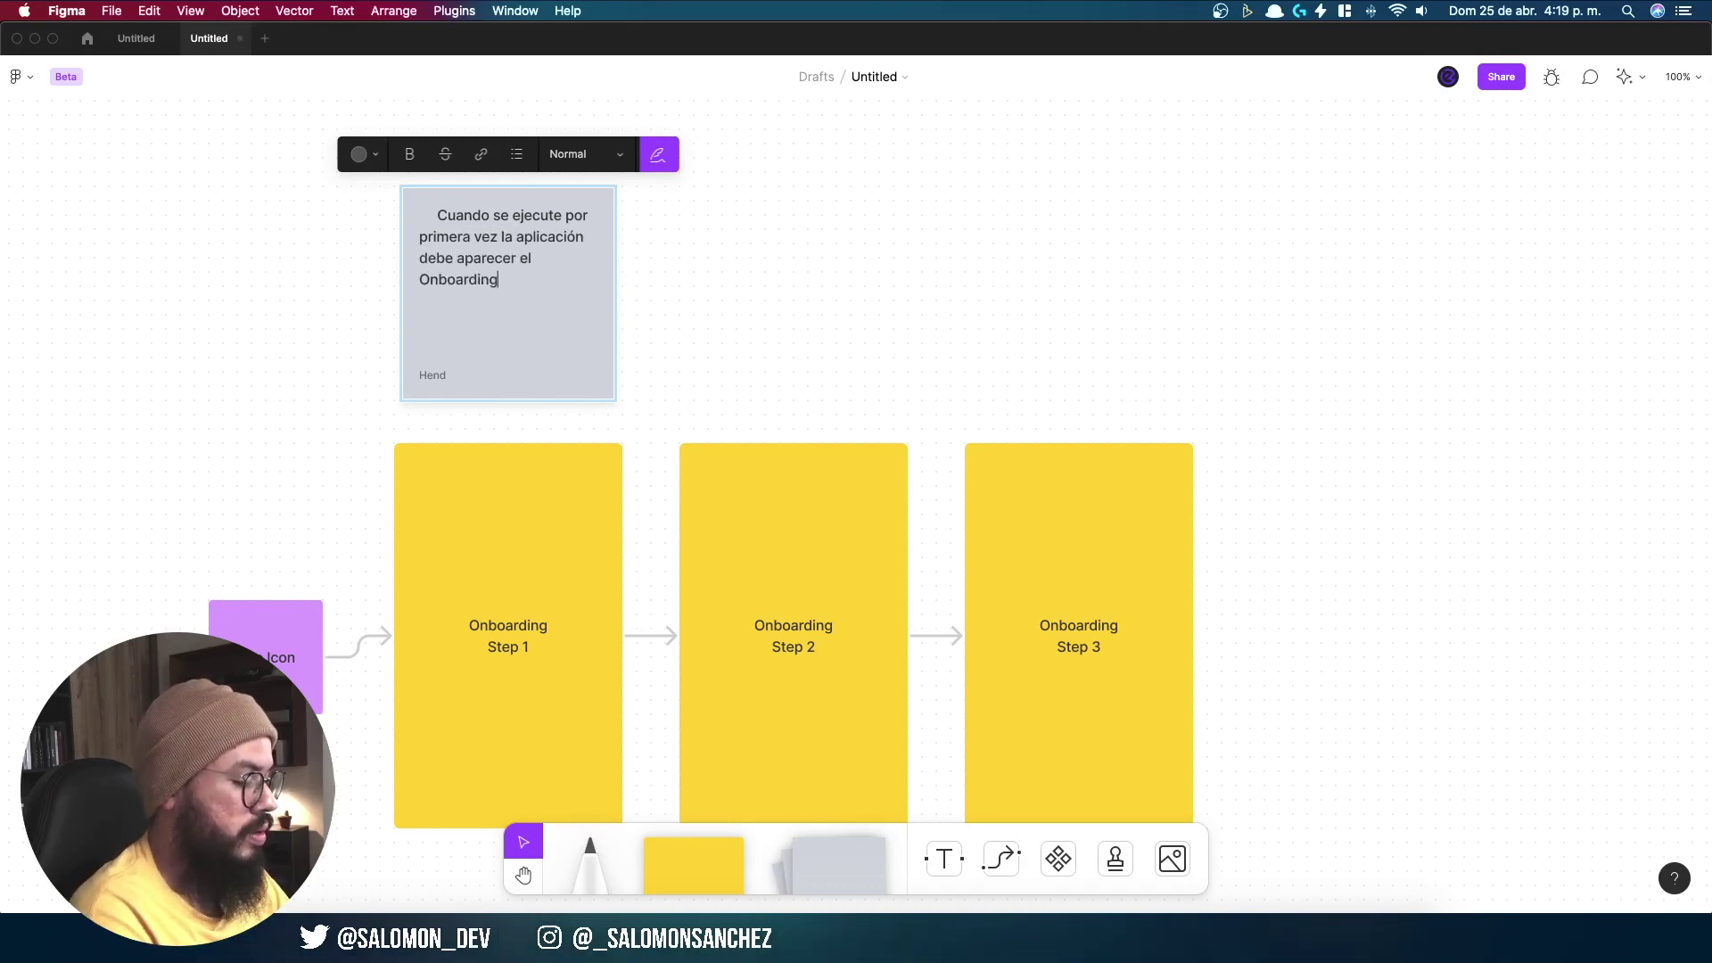
pyautogui.write('.')
pyautogui.click(629, 301)
pyautogui.click(581, 221)
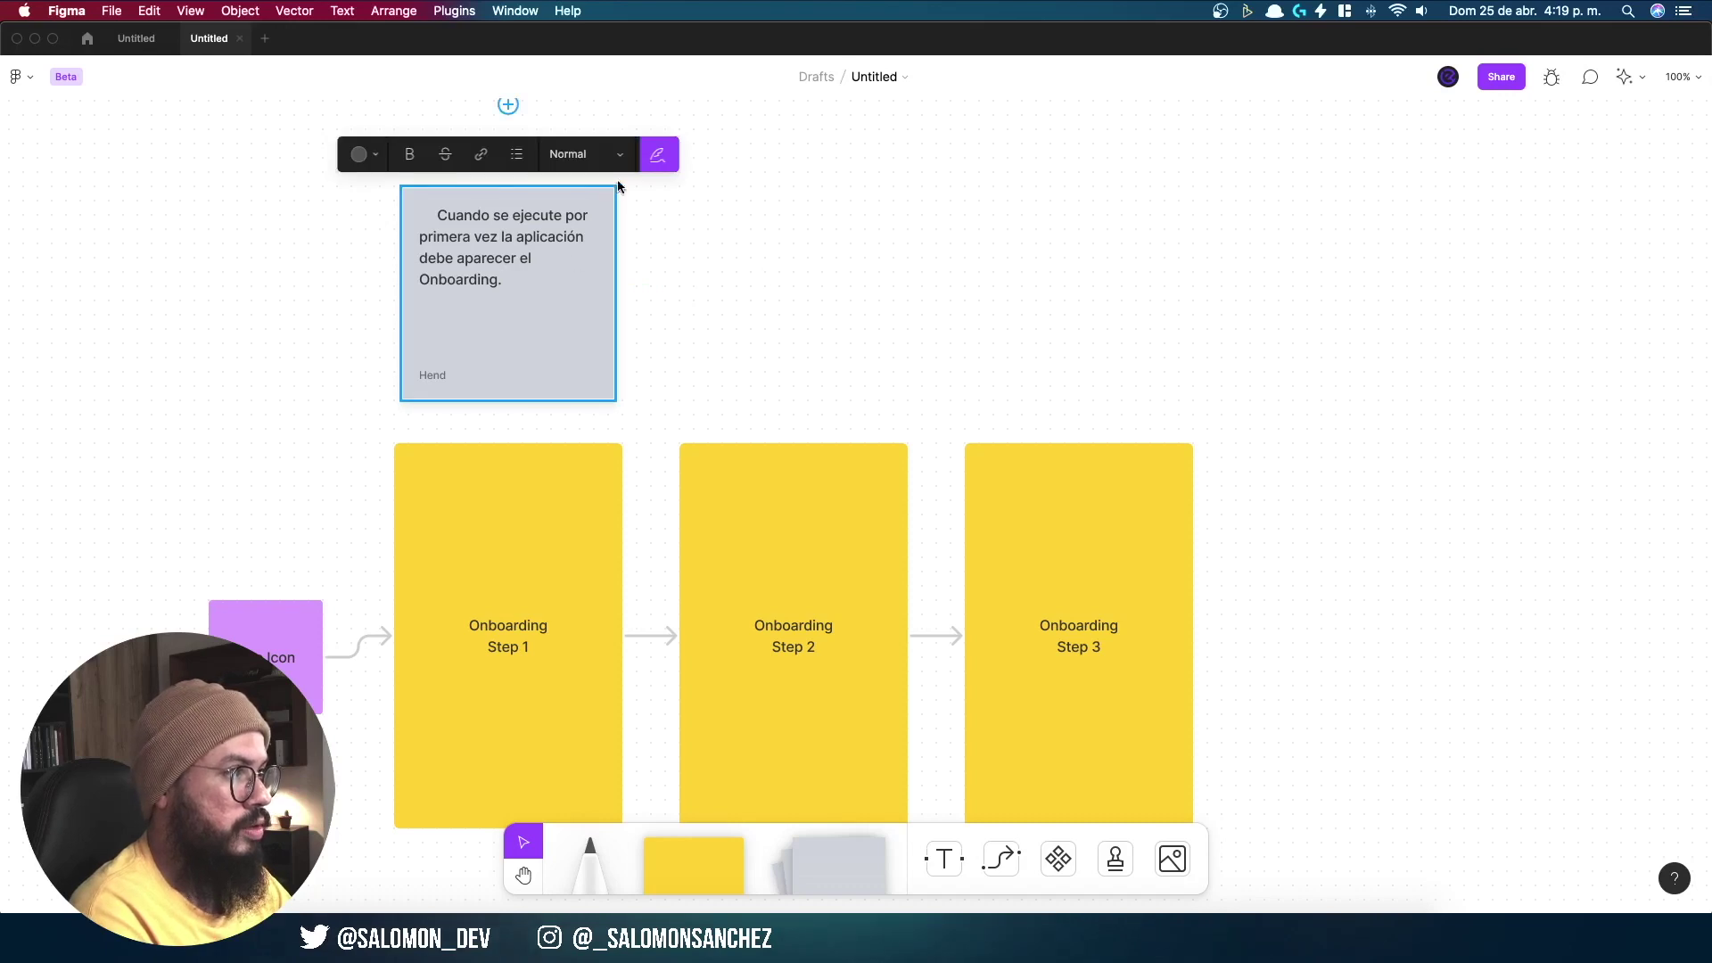
pyautogui.moveTo(571, 358); pyautogui.dragTo(564, 359)
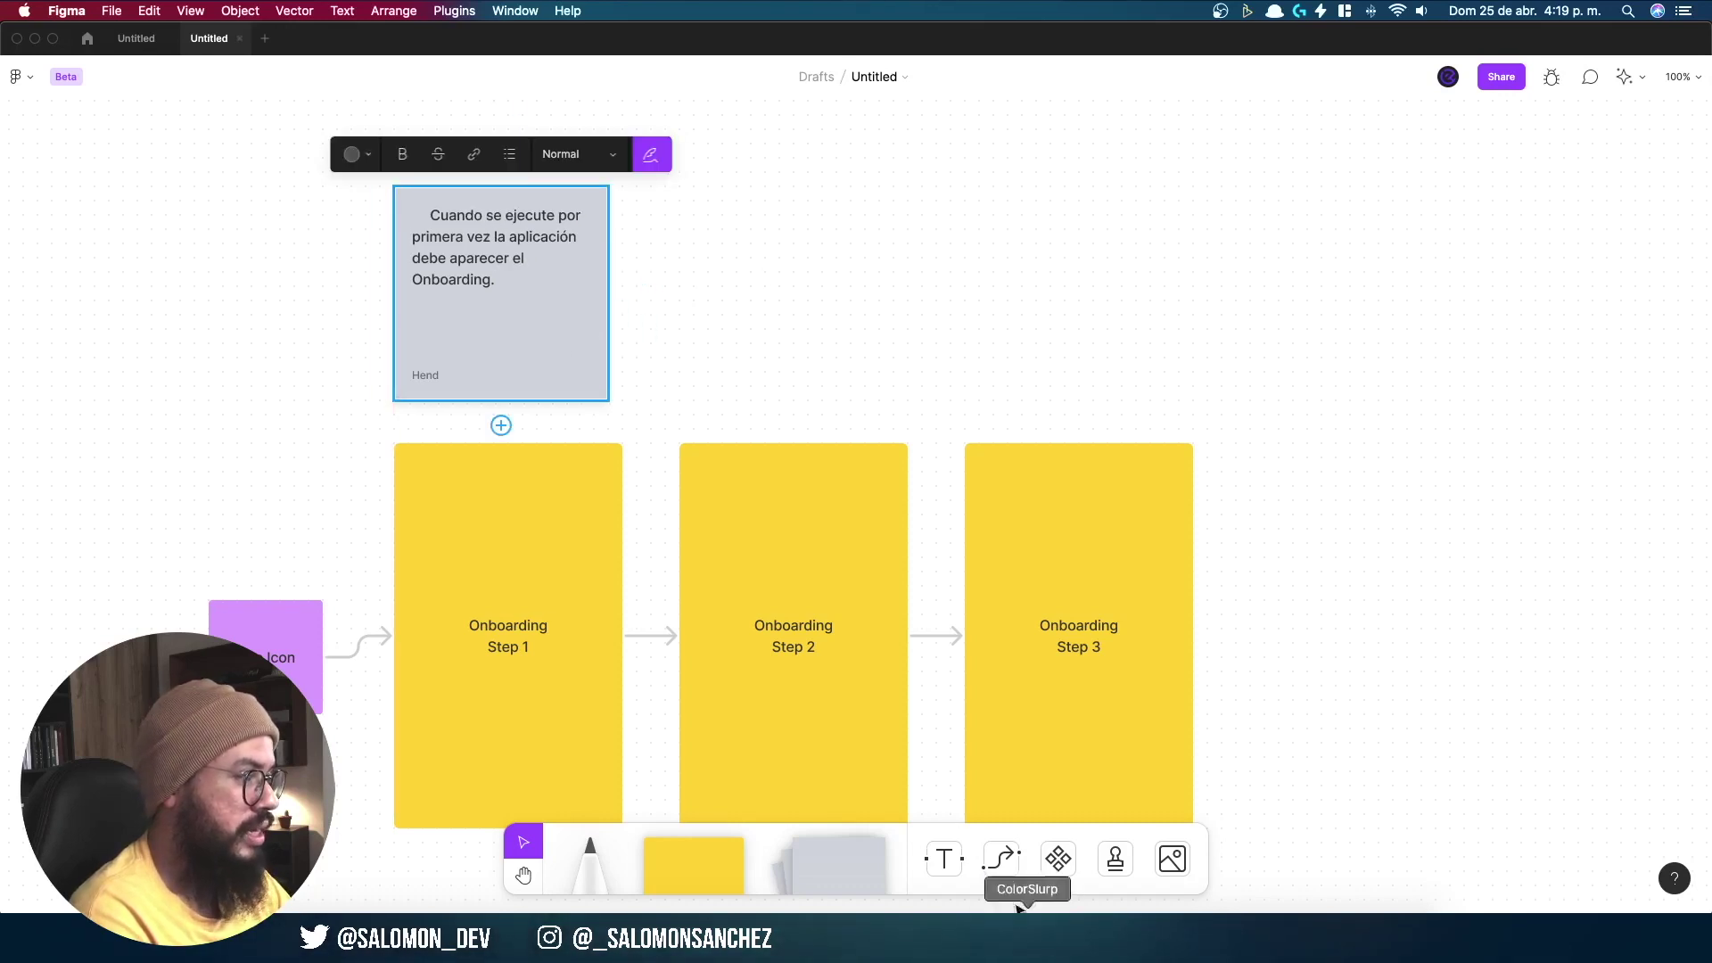
# Step: Draw an arrow from the grey note down to Onboarding Step 1
pyautogui.click(1000, 858)
pyautogui.moveTo(501, 400); pyautogui.dragTo(509, 444)
pyautogui.click(799, 326)
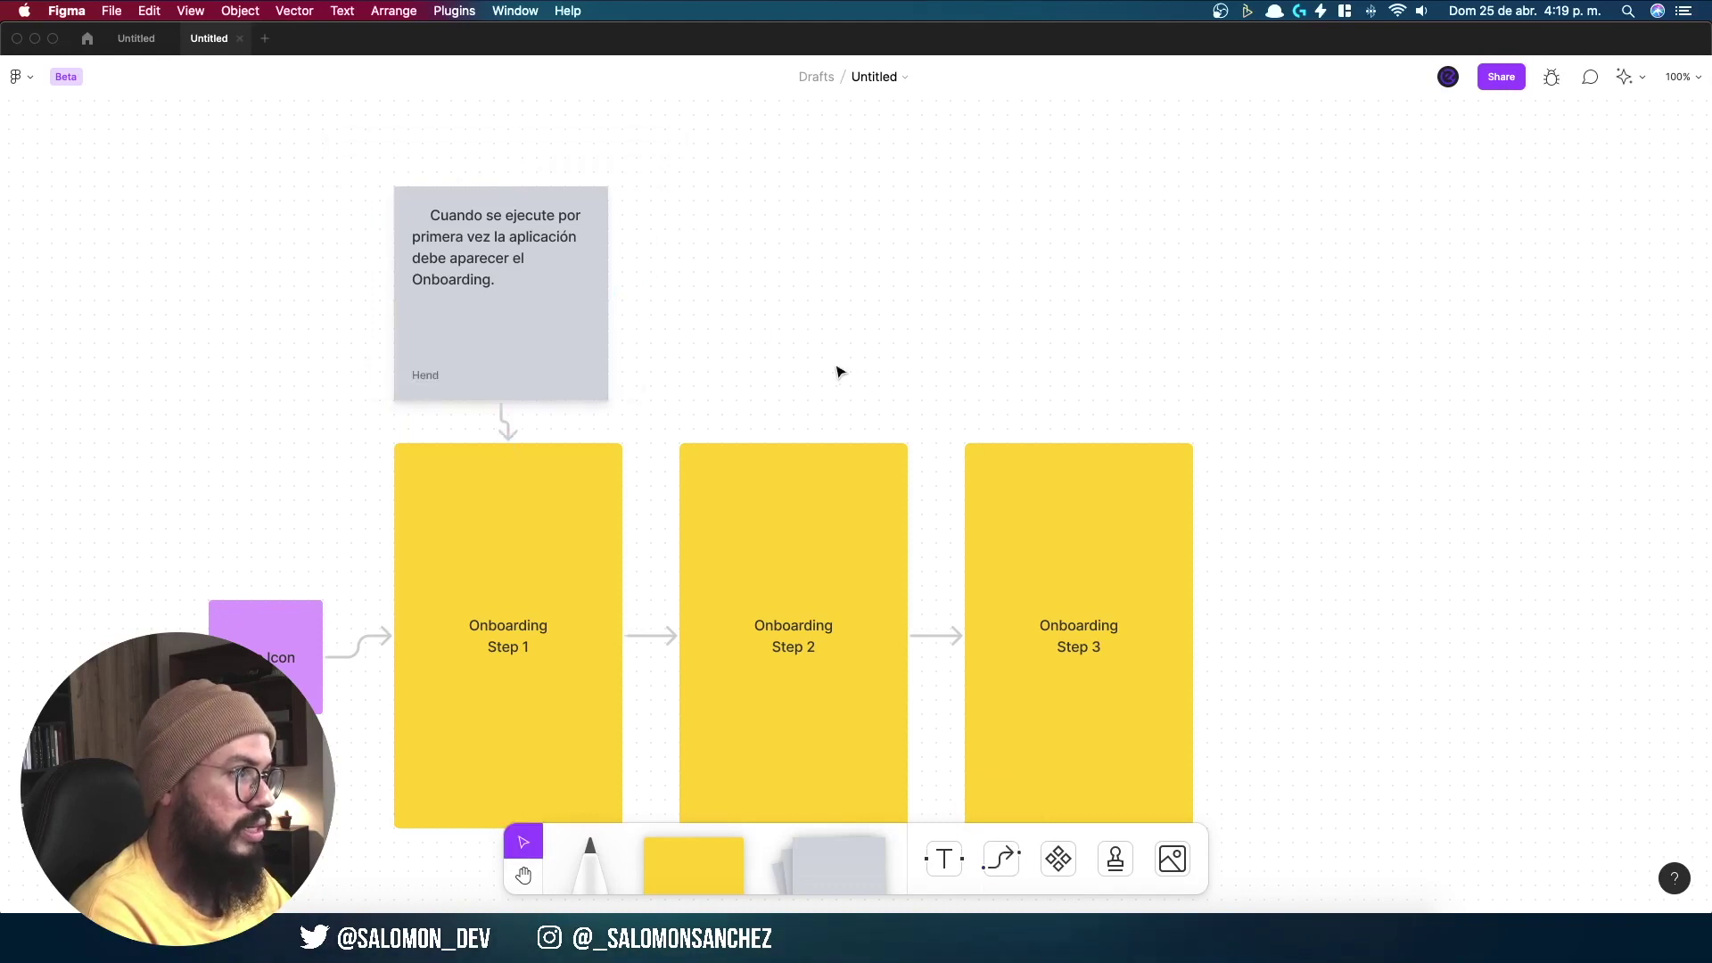
pyautogui.moveTo(824, 363); pyautogui.dragTo(745, 340)
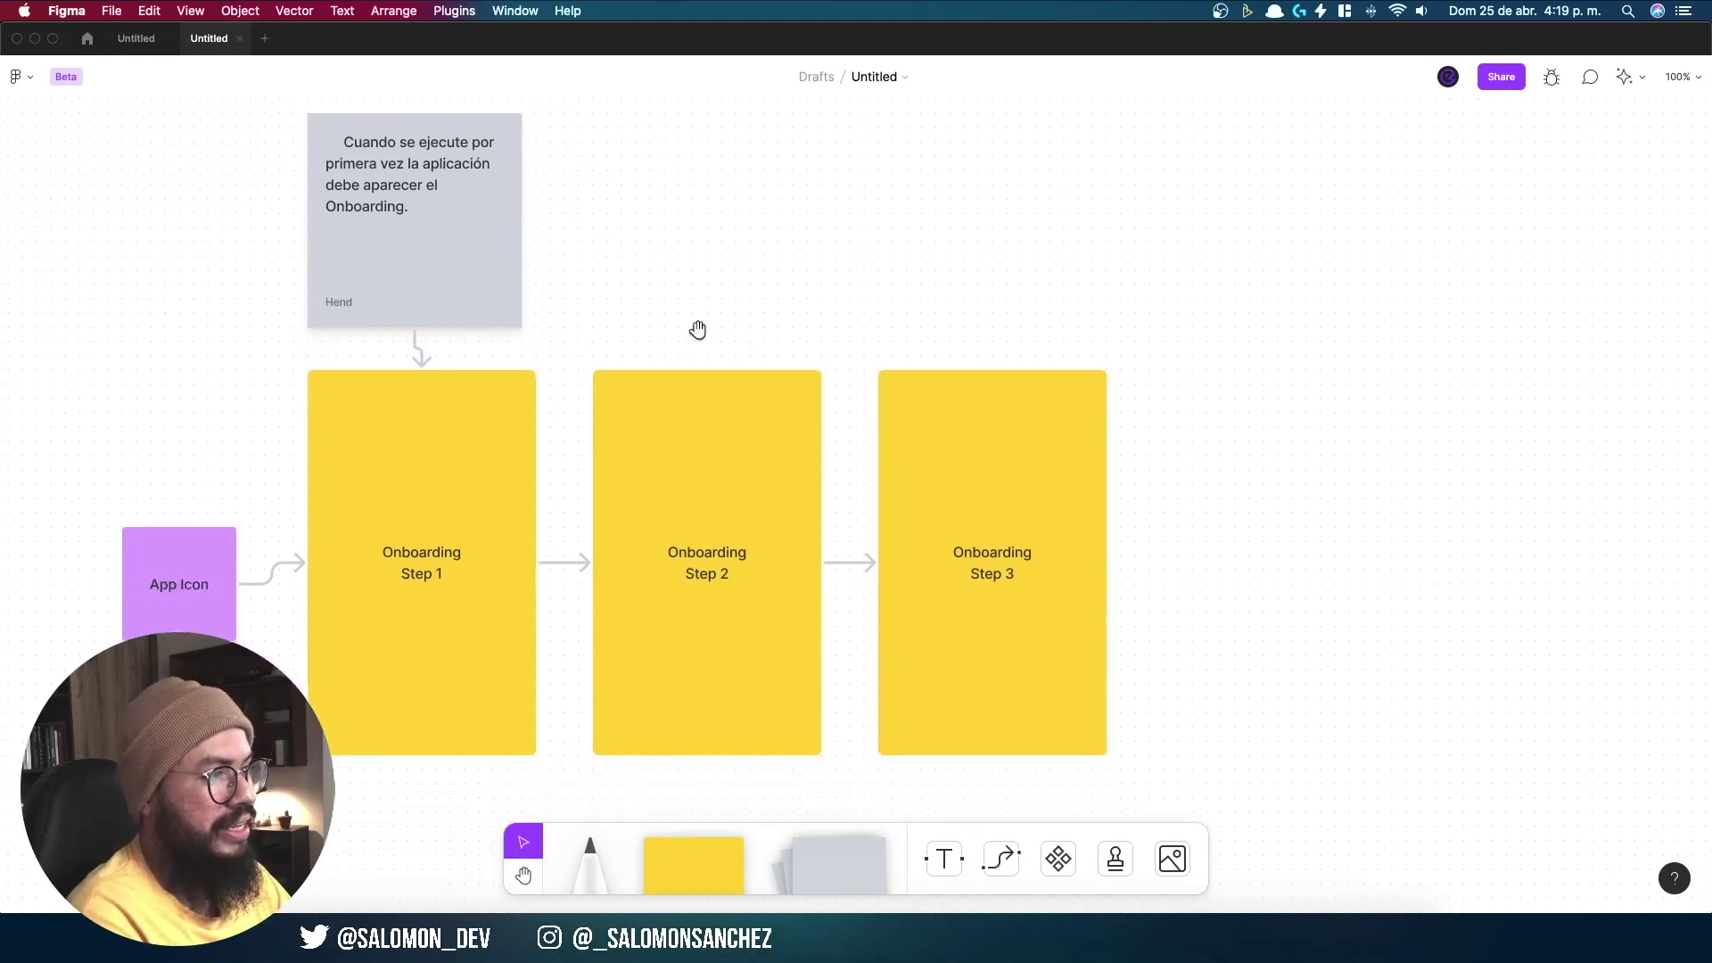
pyautogui.scroll(-2, 700, 329)
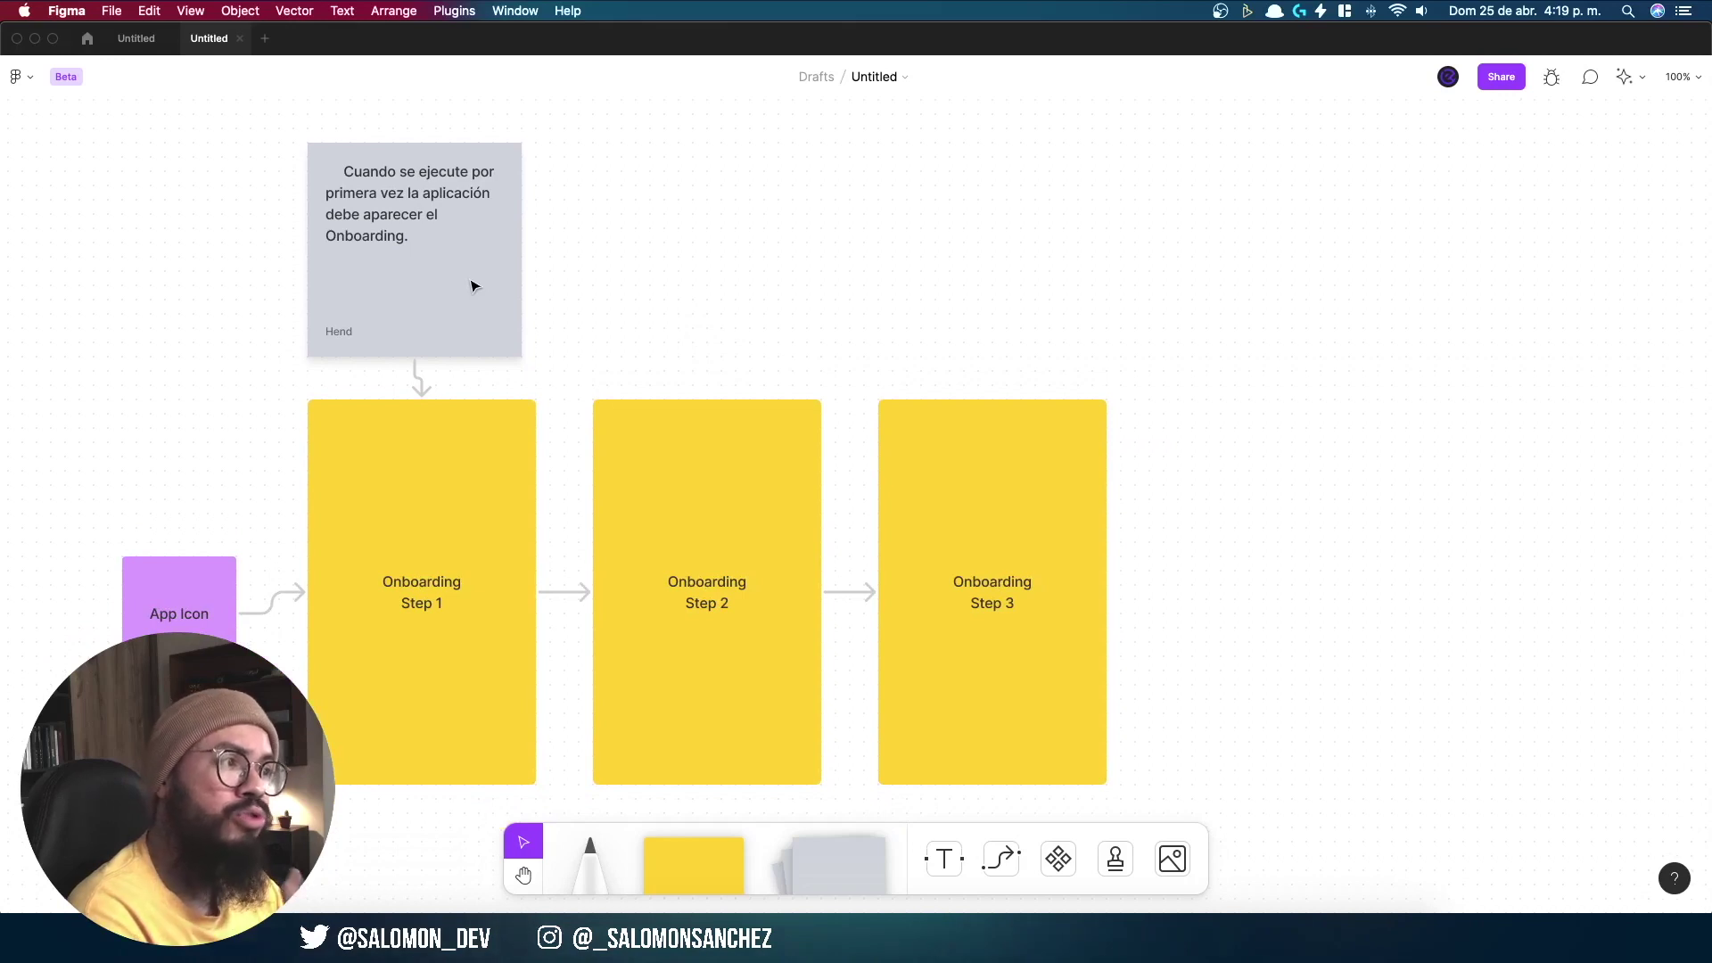
pyautogui.moveTo(824, 366); pyautogui.dragTo(353, 323)
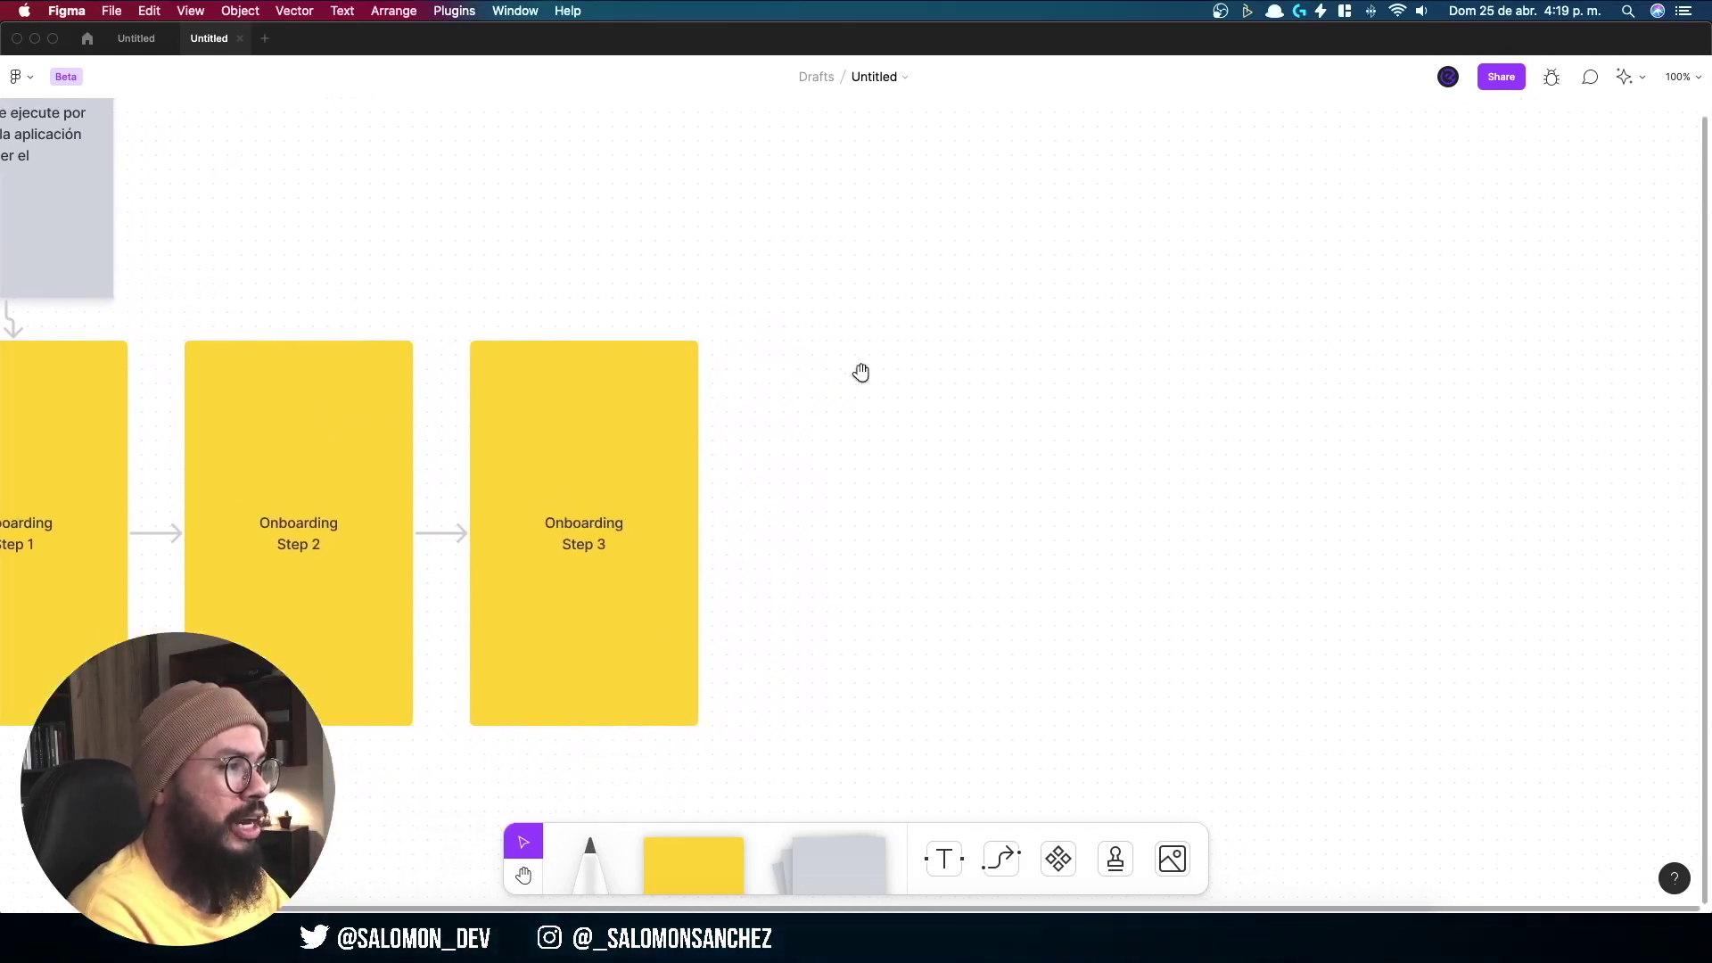
pyautogui.moveTo(860, 371)
pyautogui.mouseDown()
pyautogui.moveTo(612, 340)
pyautogui.moveTo(658, 348)
pyautogui.mouseUp()
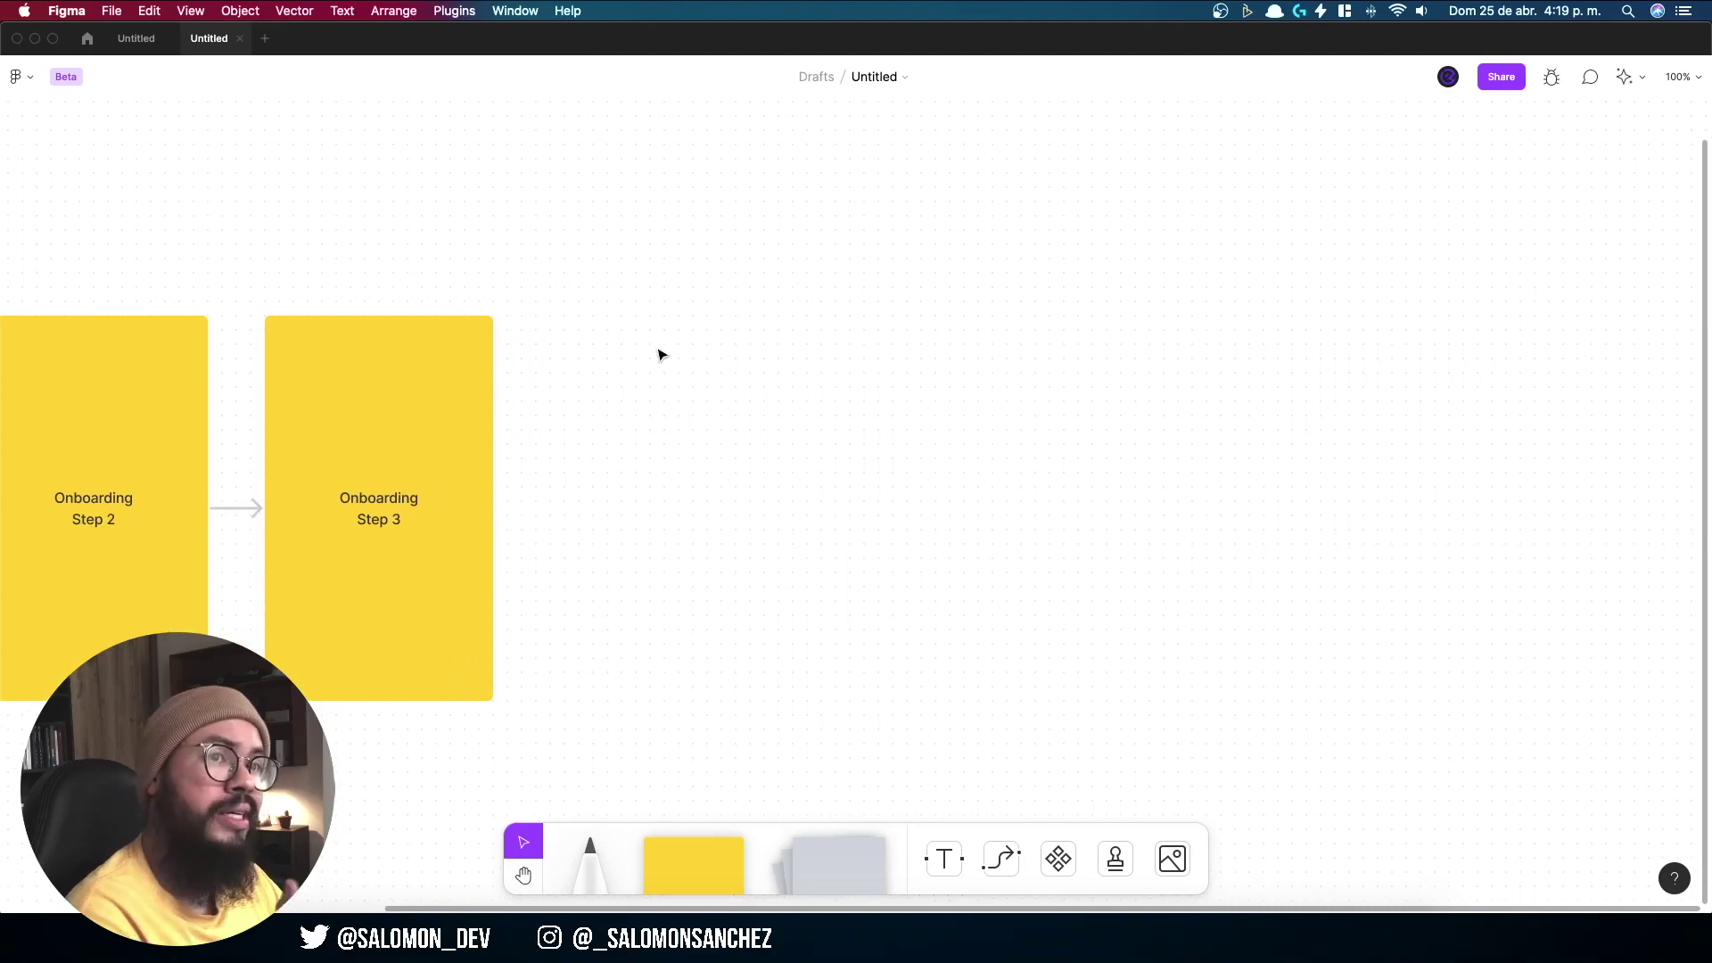
pyautogui.hscroll(3, 651, 410)
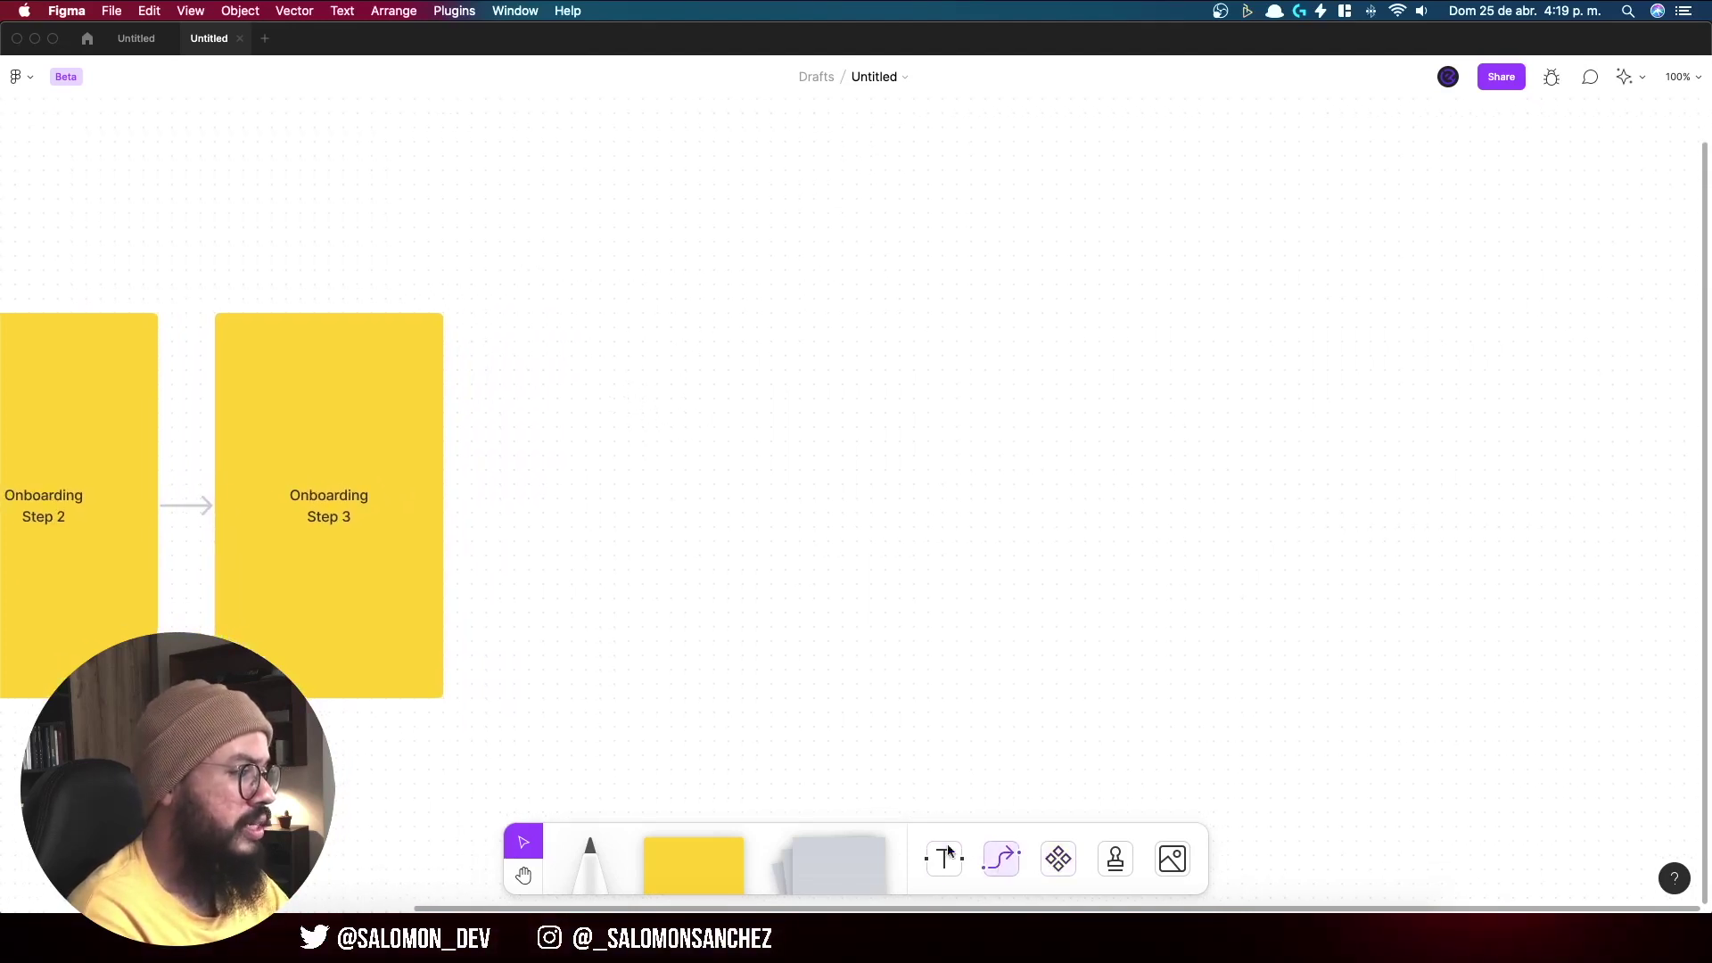
# Step: Place a blue diamond labelled Session to the right of Onboarding Step 3
pyautogui.click(660, 865)
pyautogui.click(747, 745)
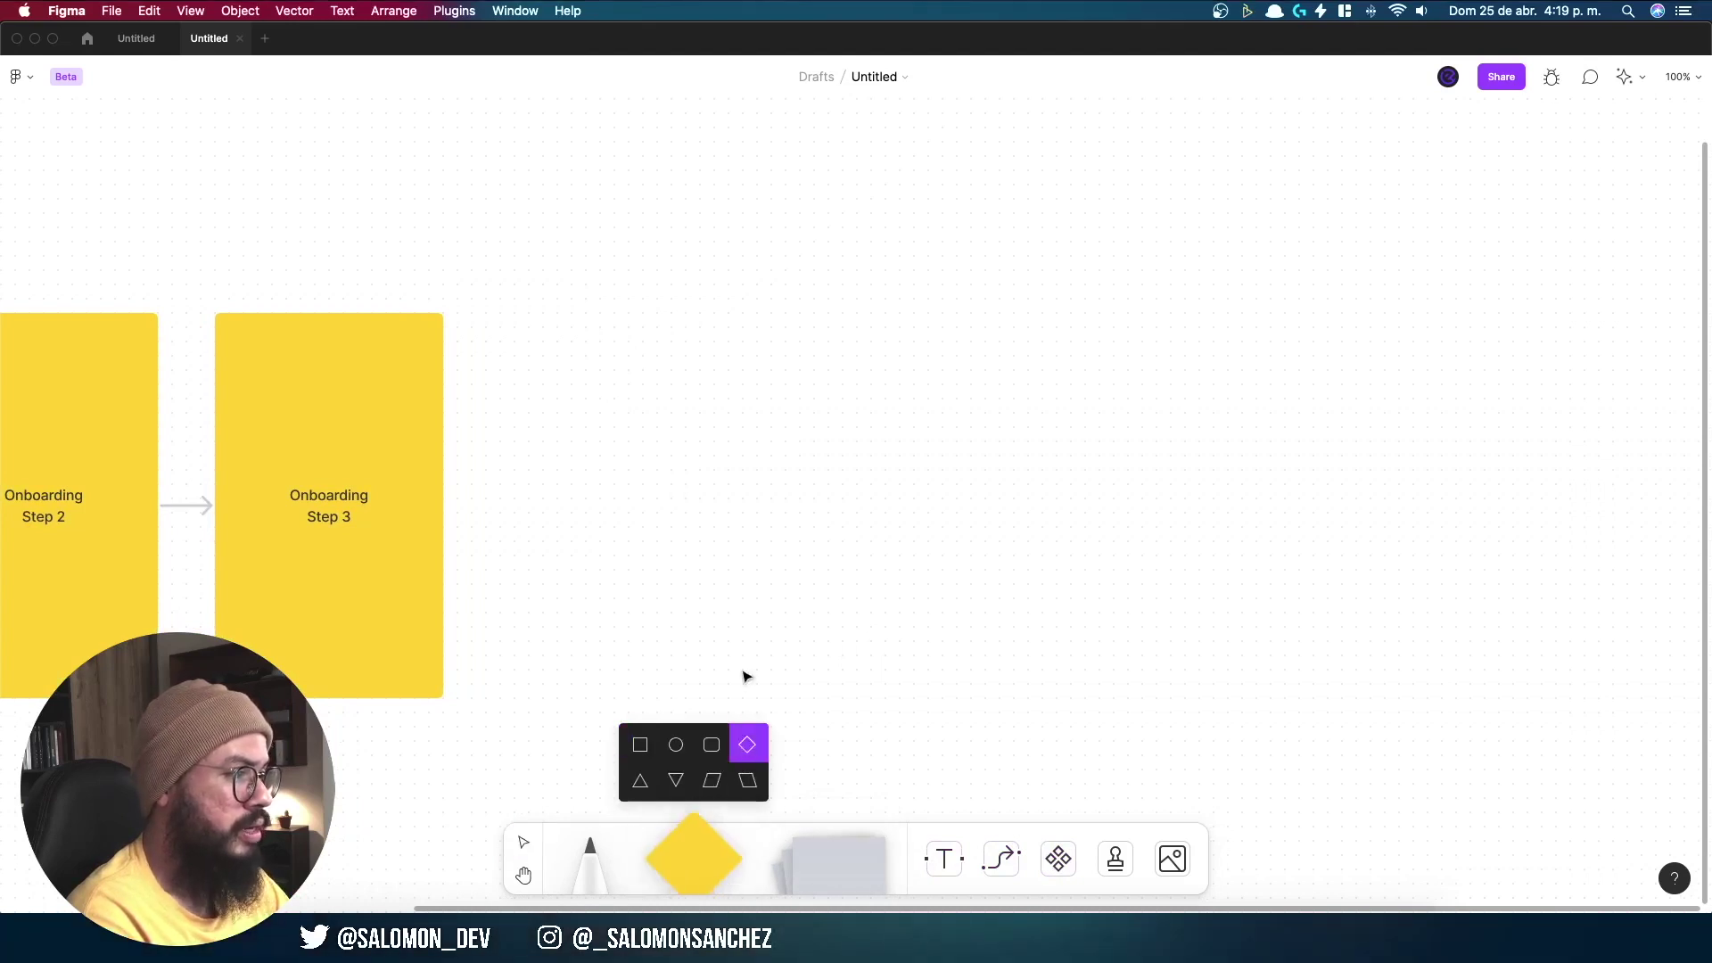
pyautogui.click(572, 427)
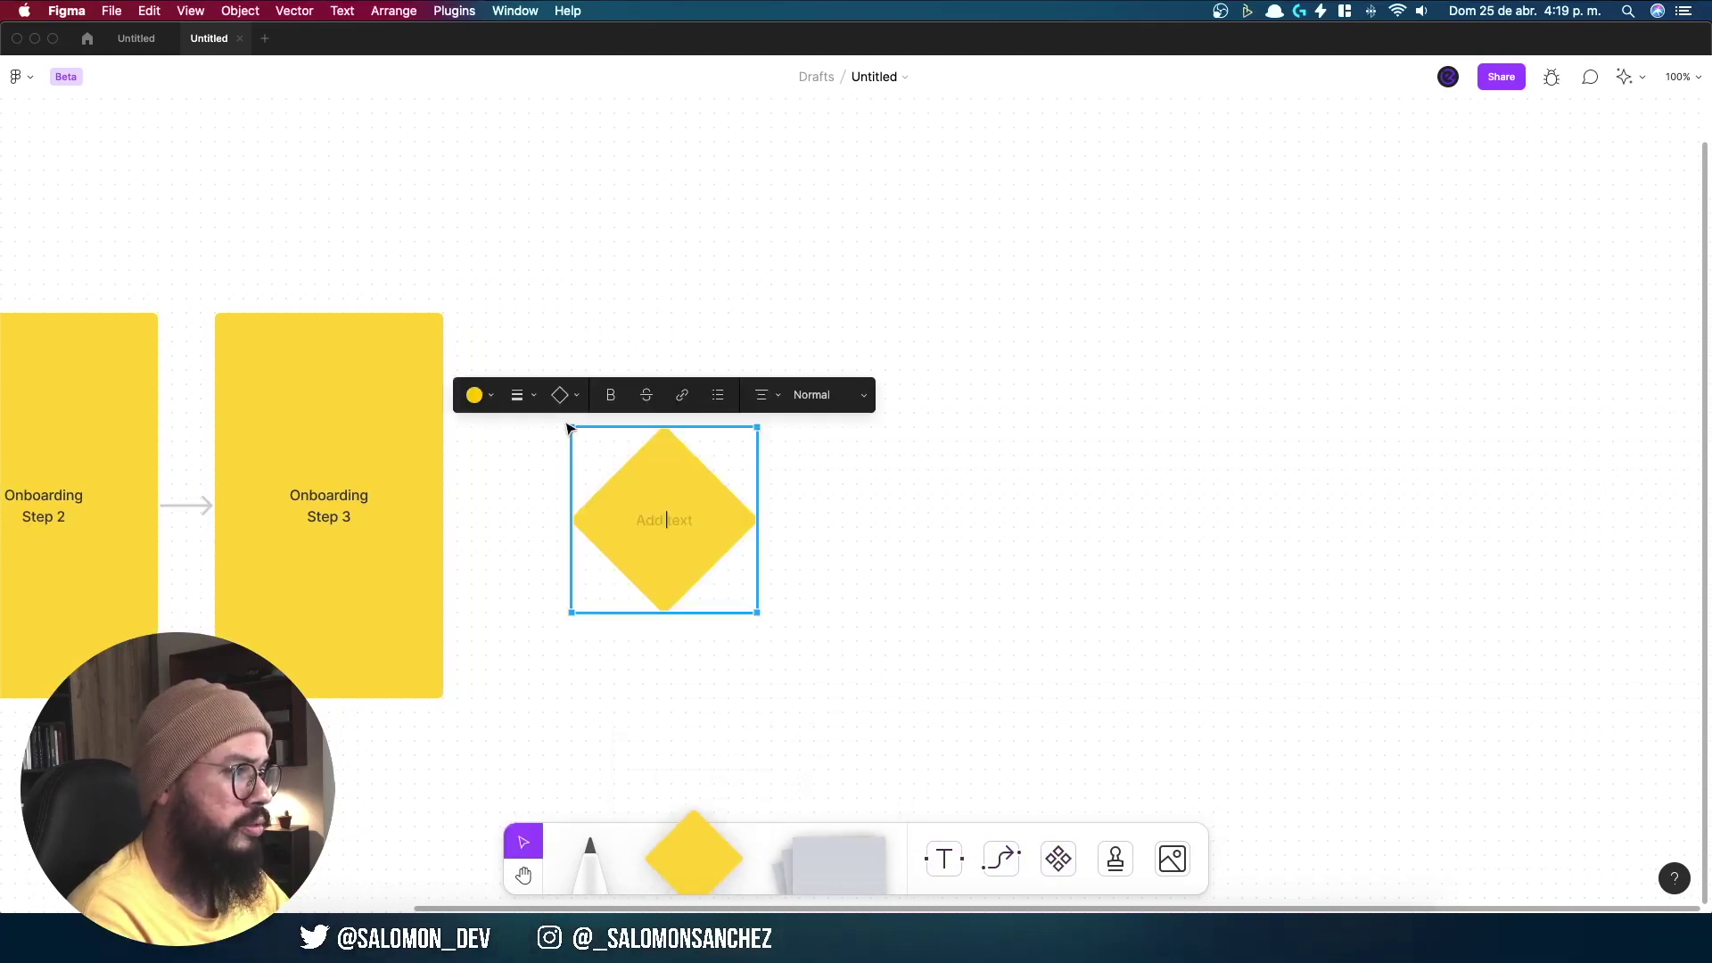
pyautogui.click(661, 520)
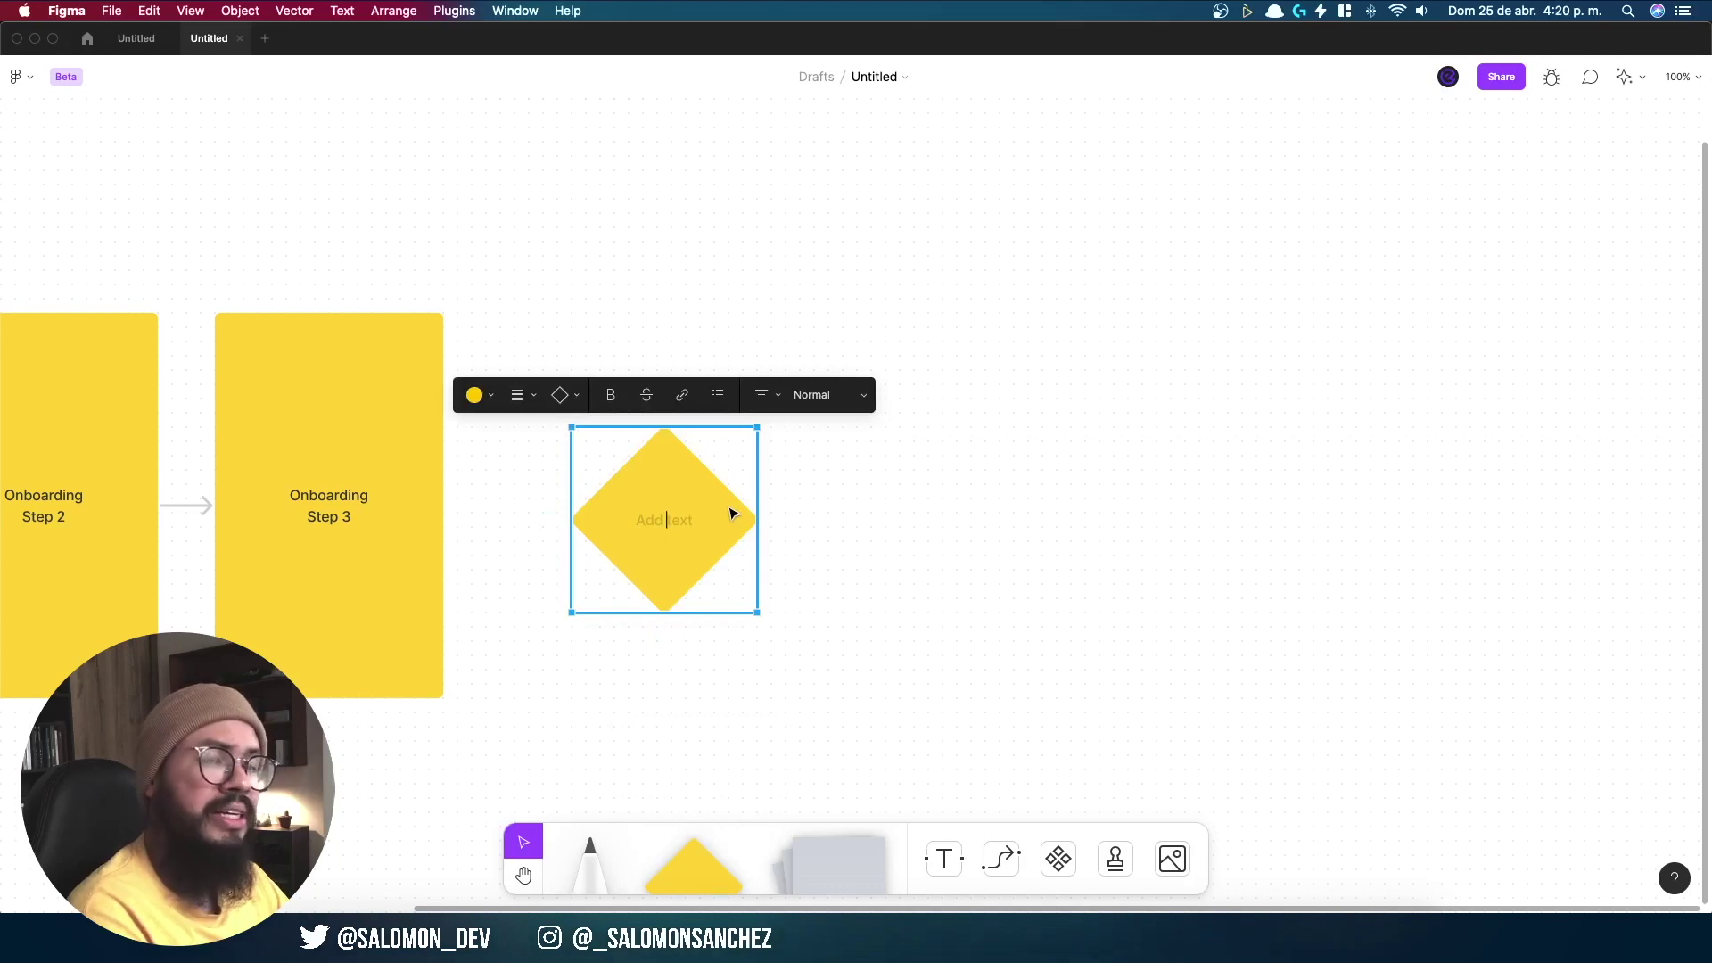
pyautogui.click(492, 400)
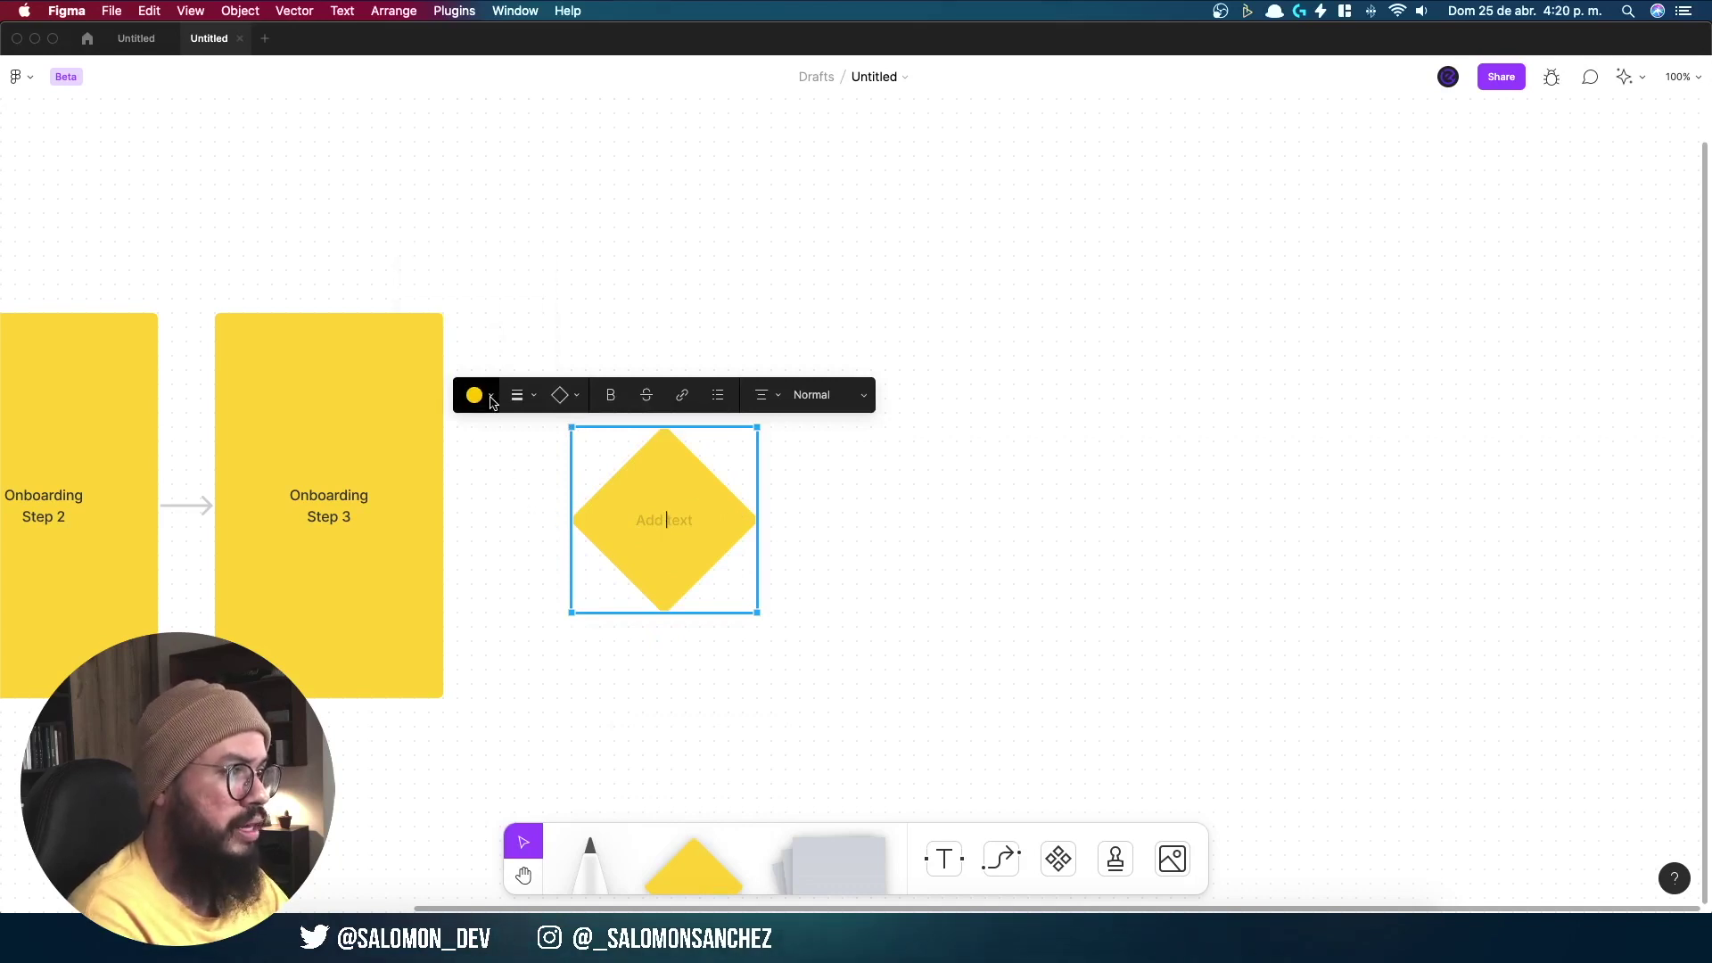
pyautogui.click(493, 399)
pyautogui.click(526, 319)
pyautogui.write('Session')
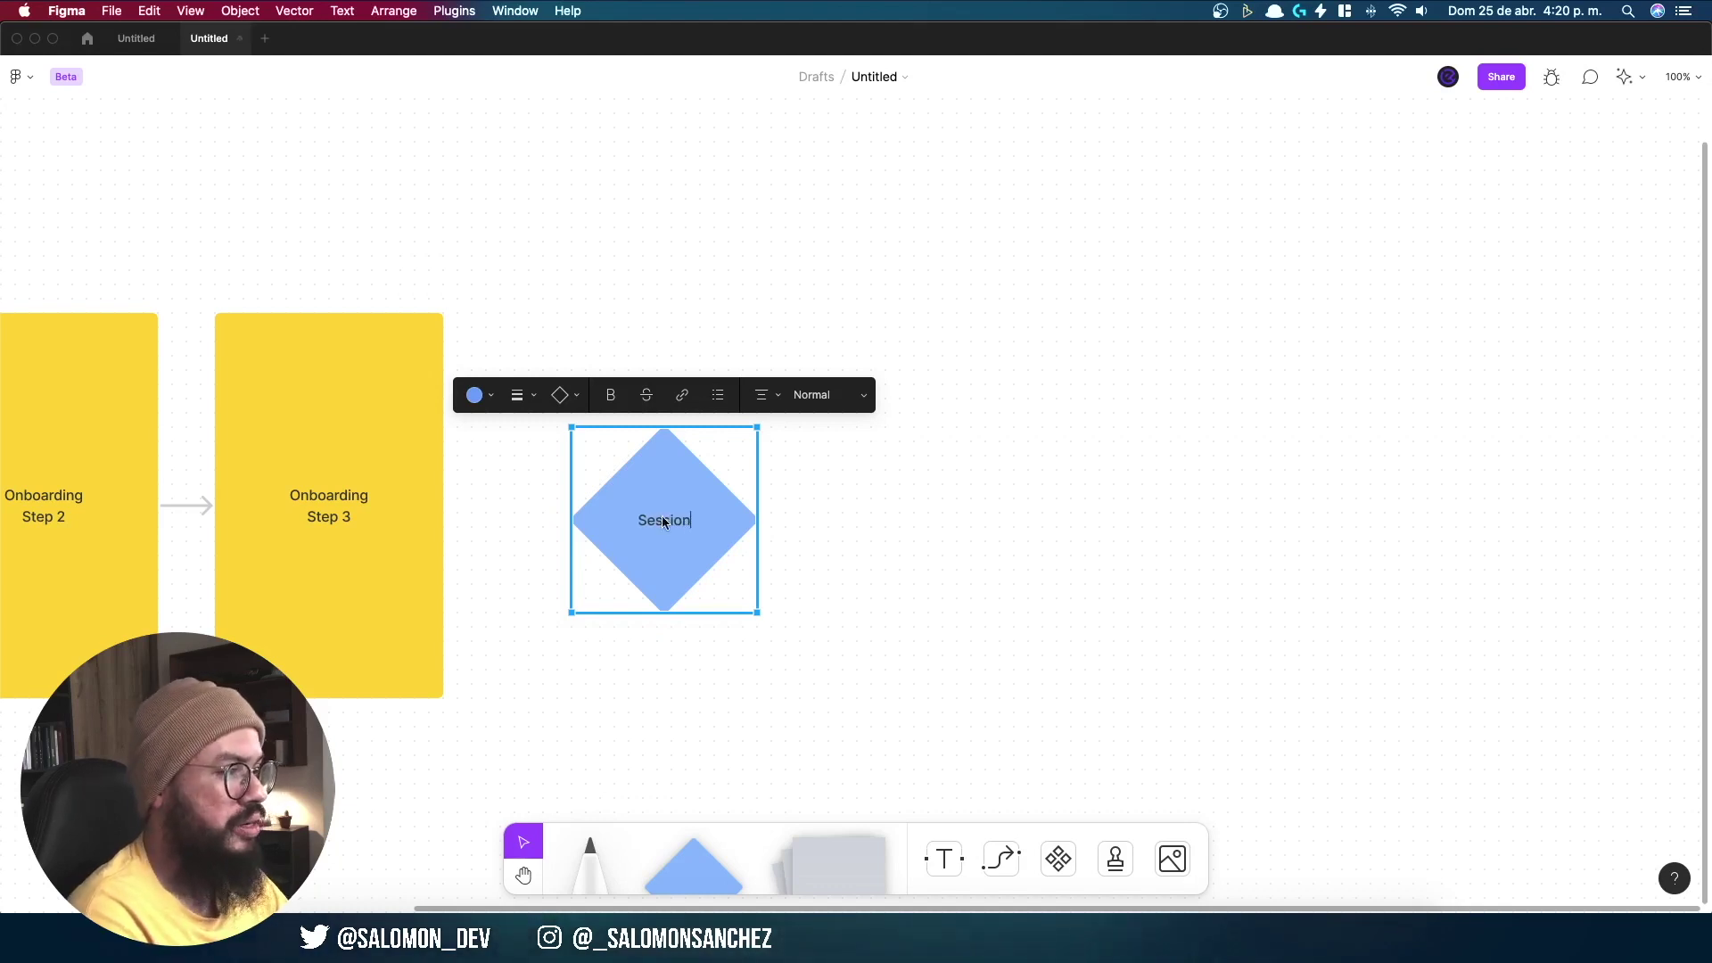
pyautogui.click(949, 568)
# Step: Align the Session diamond with the cards and draw an arrow from Step 3 to it
pyautogui.moveTo(639, 552); pyautogui.dragTo(626, 539)
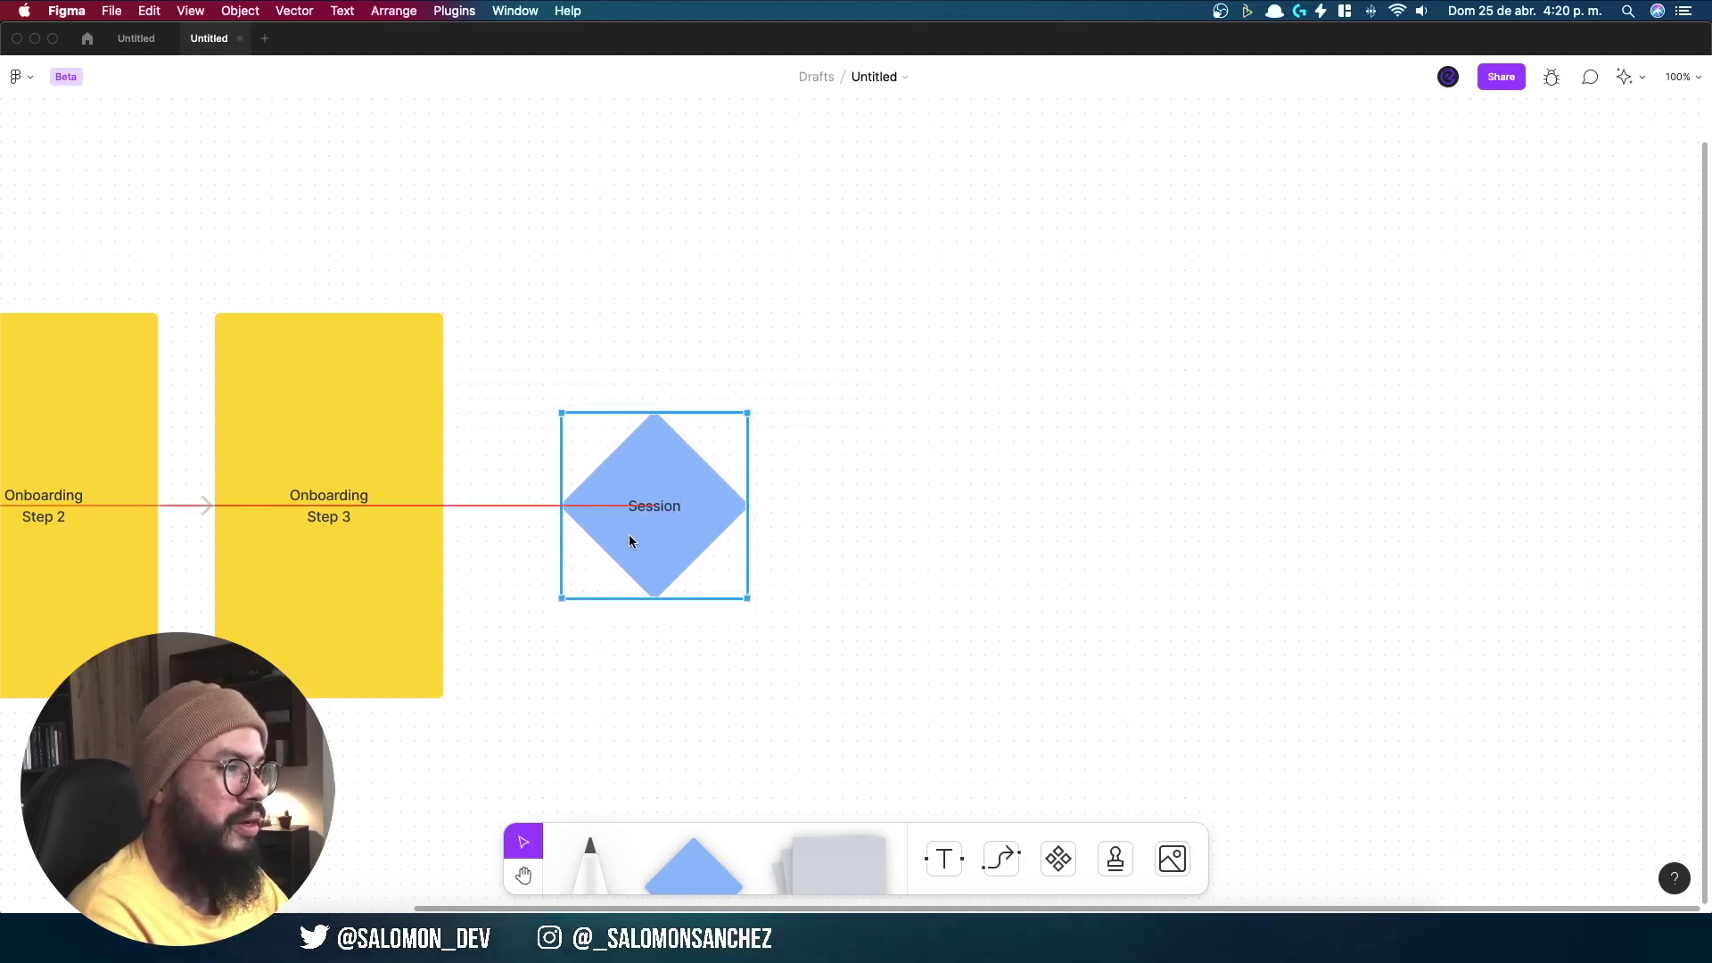
pyautogui.click(838, 529)
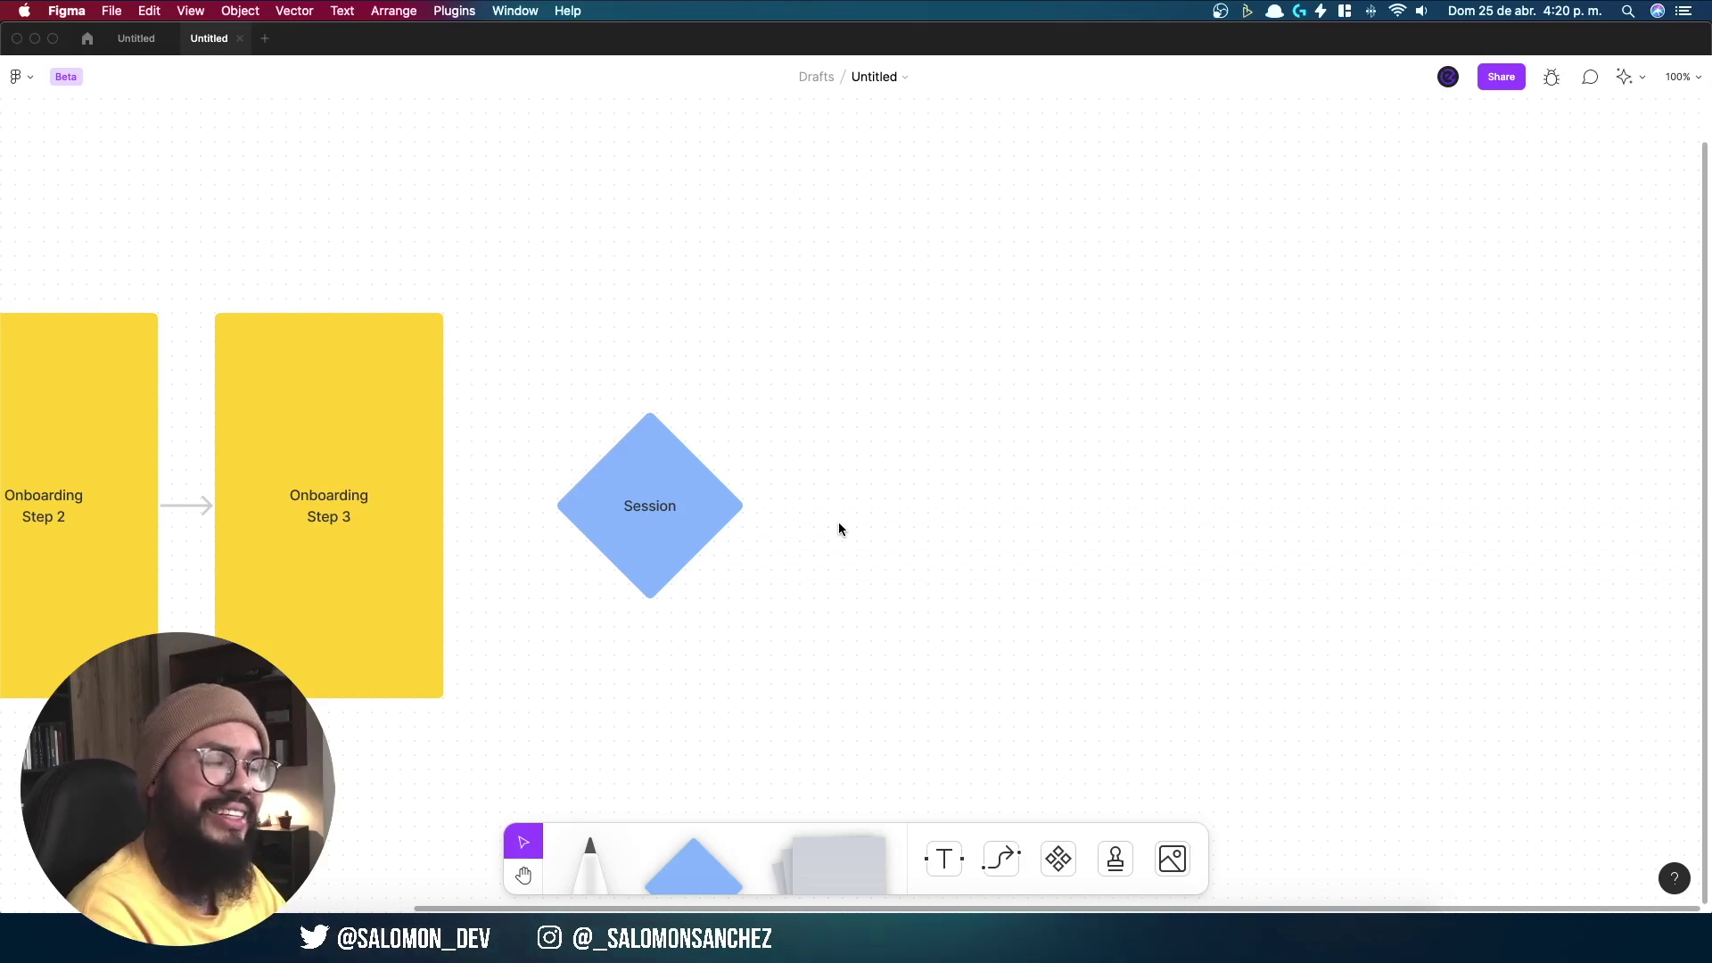
pyautogui.click(986, 863)
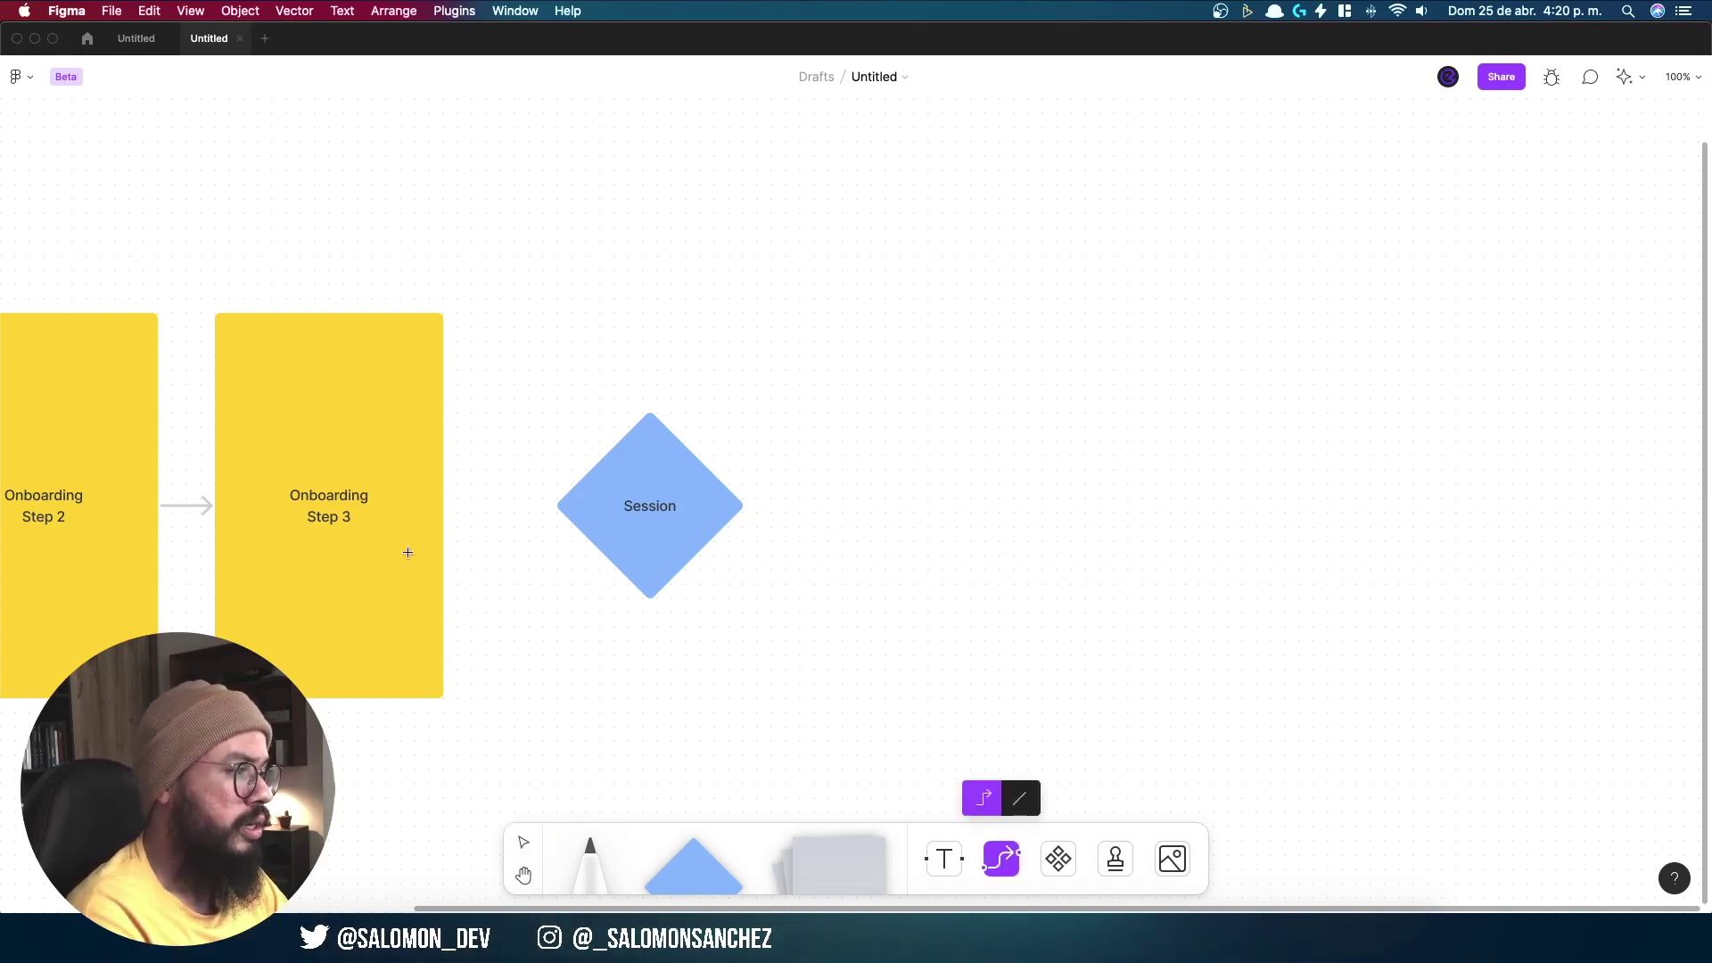
pyautogui.moveTo(443, 507); pyautogui.dragTo(559, 507)
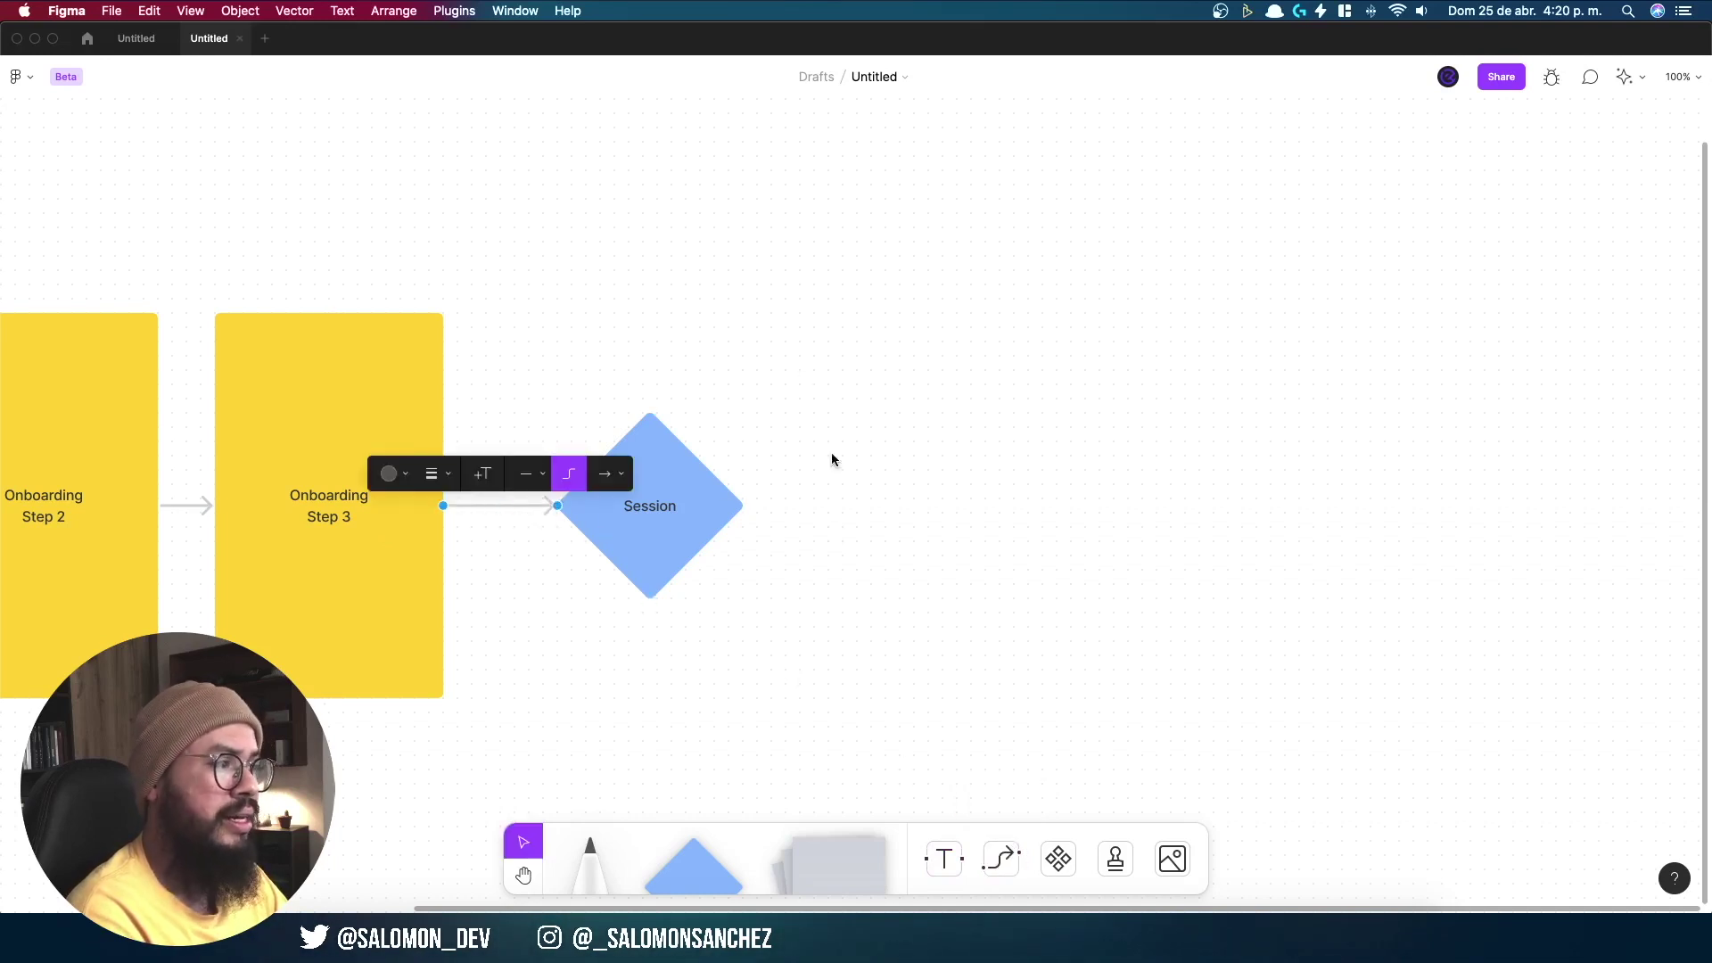
# Step: Copy the Onboarding Step 3 card above Session and rename the copy App Home
pyautogui.click(405, 570)
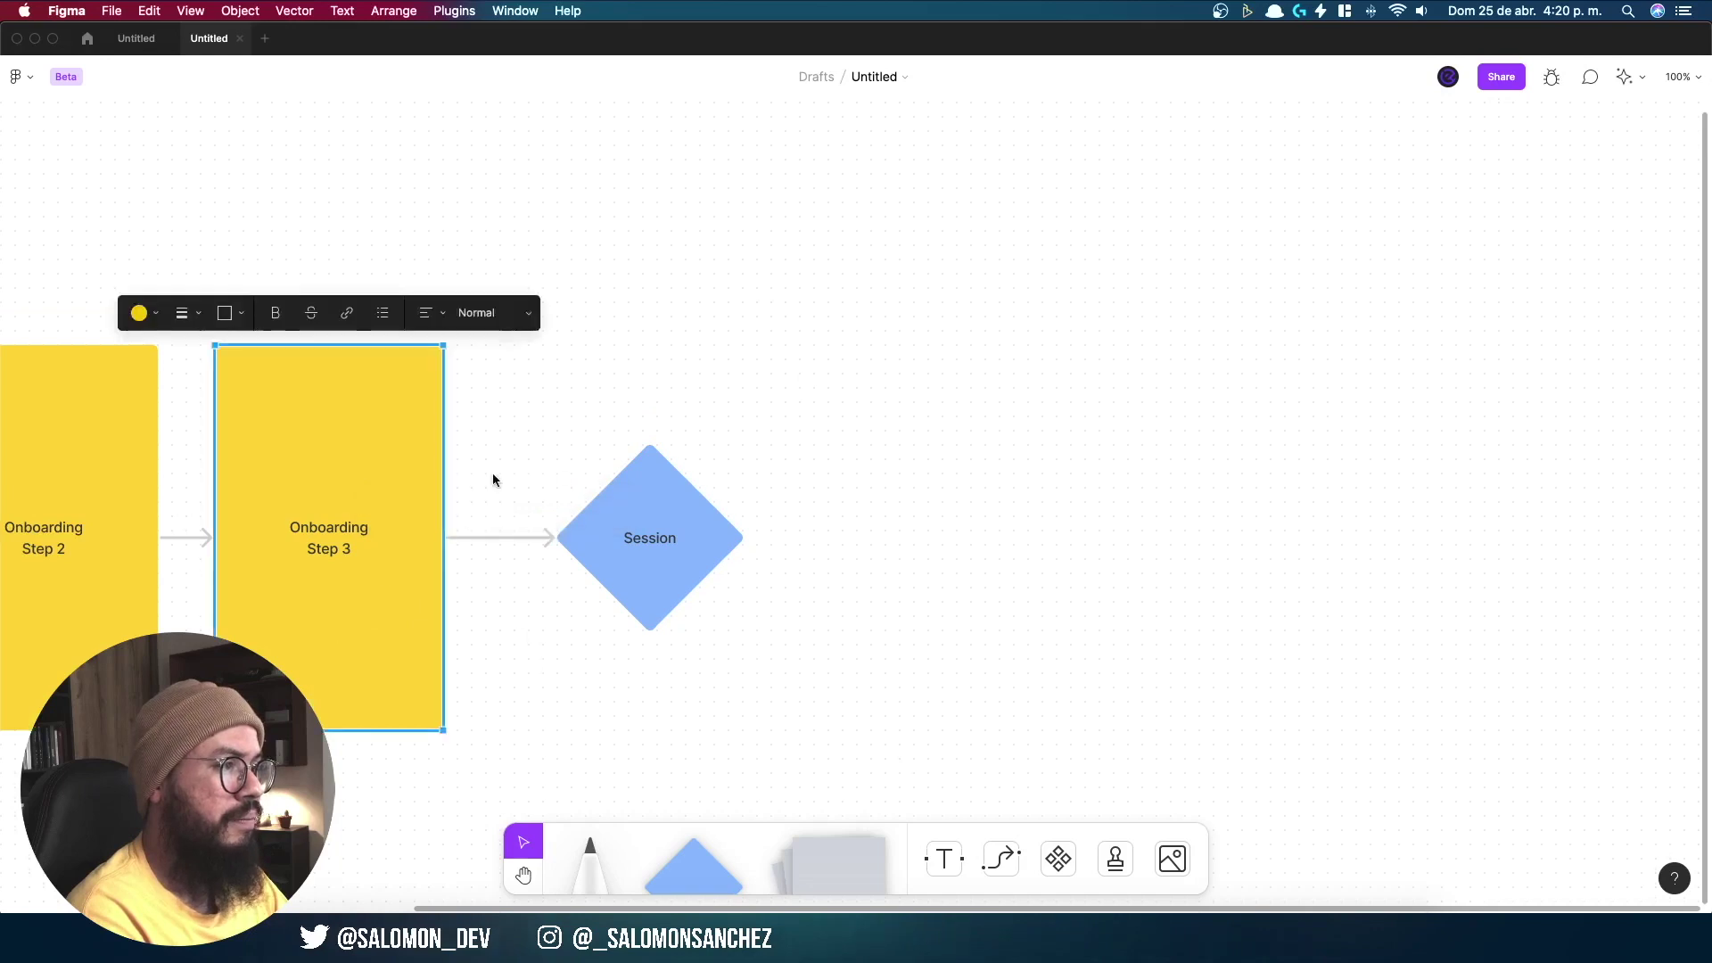
pyautogui.moveTo(492, 473)
pyautogui.mouseDown()
pyautogui.moveTo(648, 357)
pyautogui.moveTo(692, 396)
pyautogui.mouseUp()
pyautogui.scroll(2, 738, 287)
pyautogui.doubleClick(571, 357)
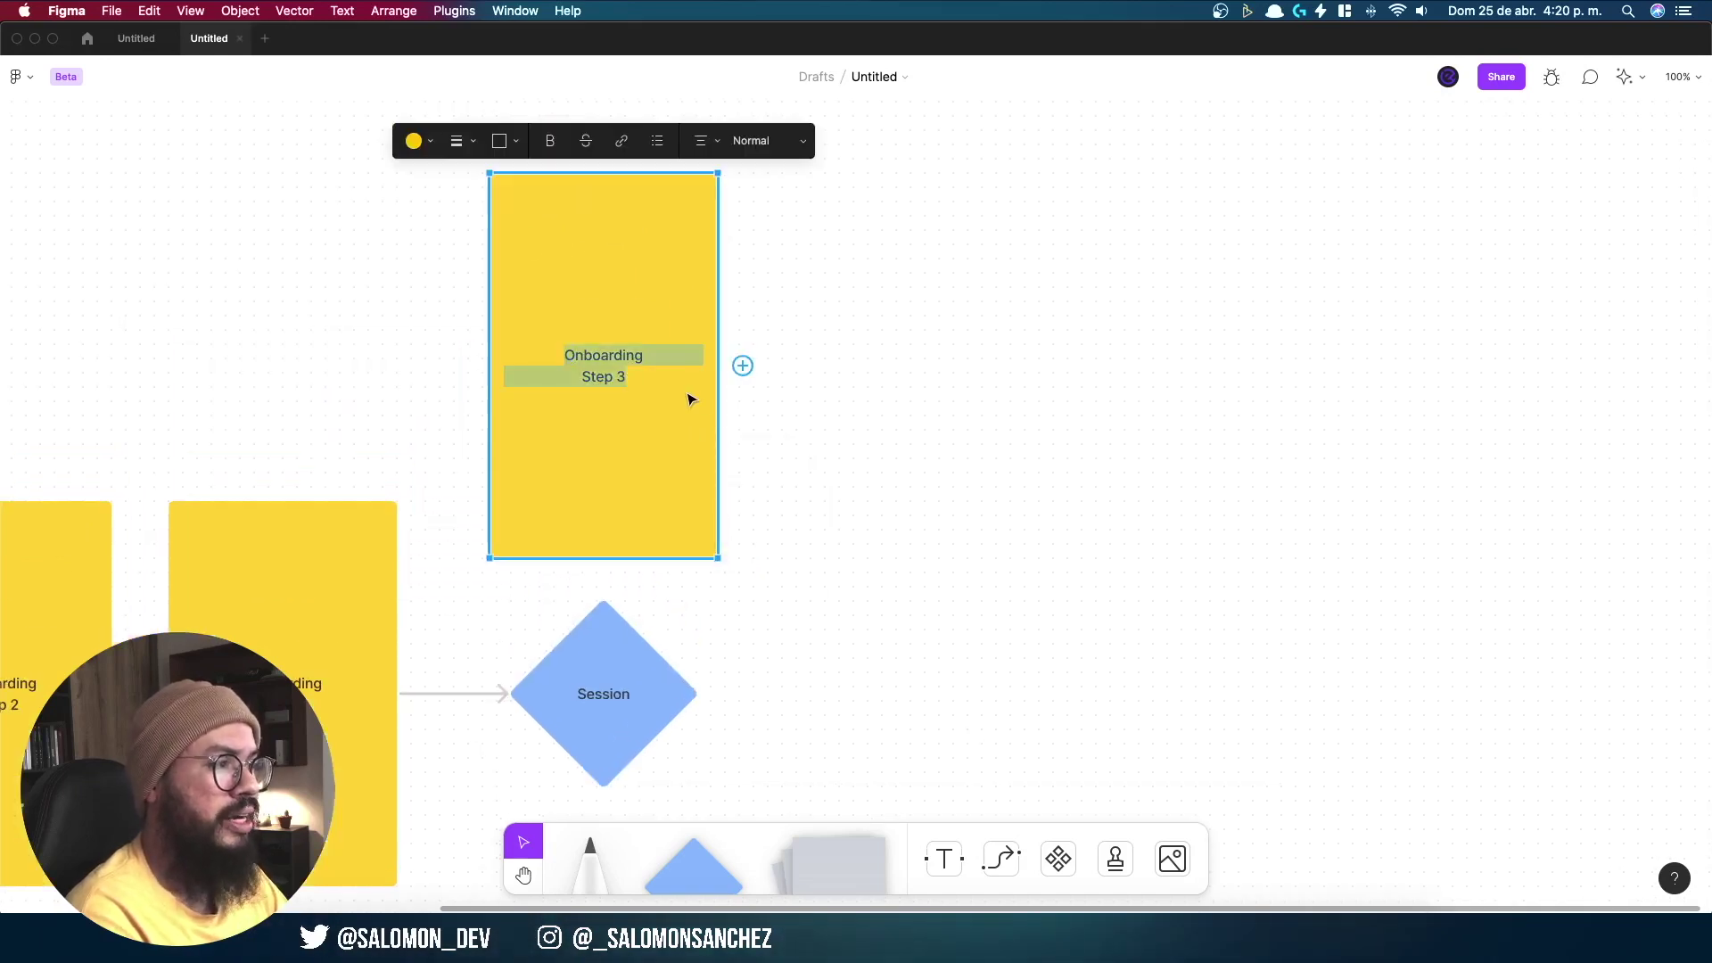
pyautogui.write('App')
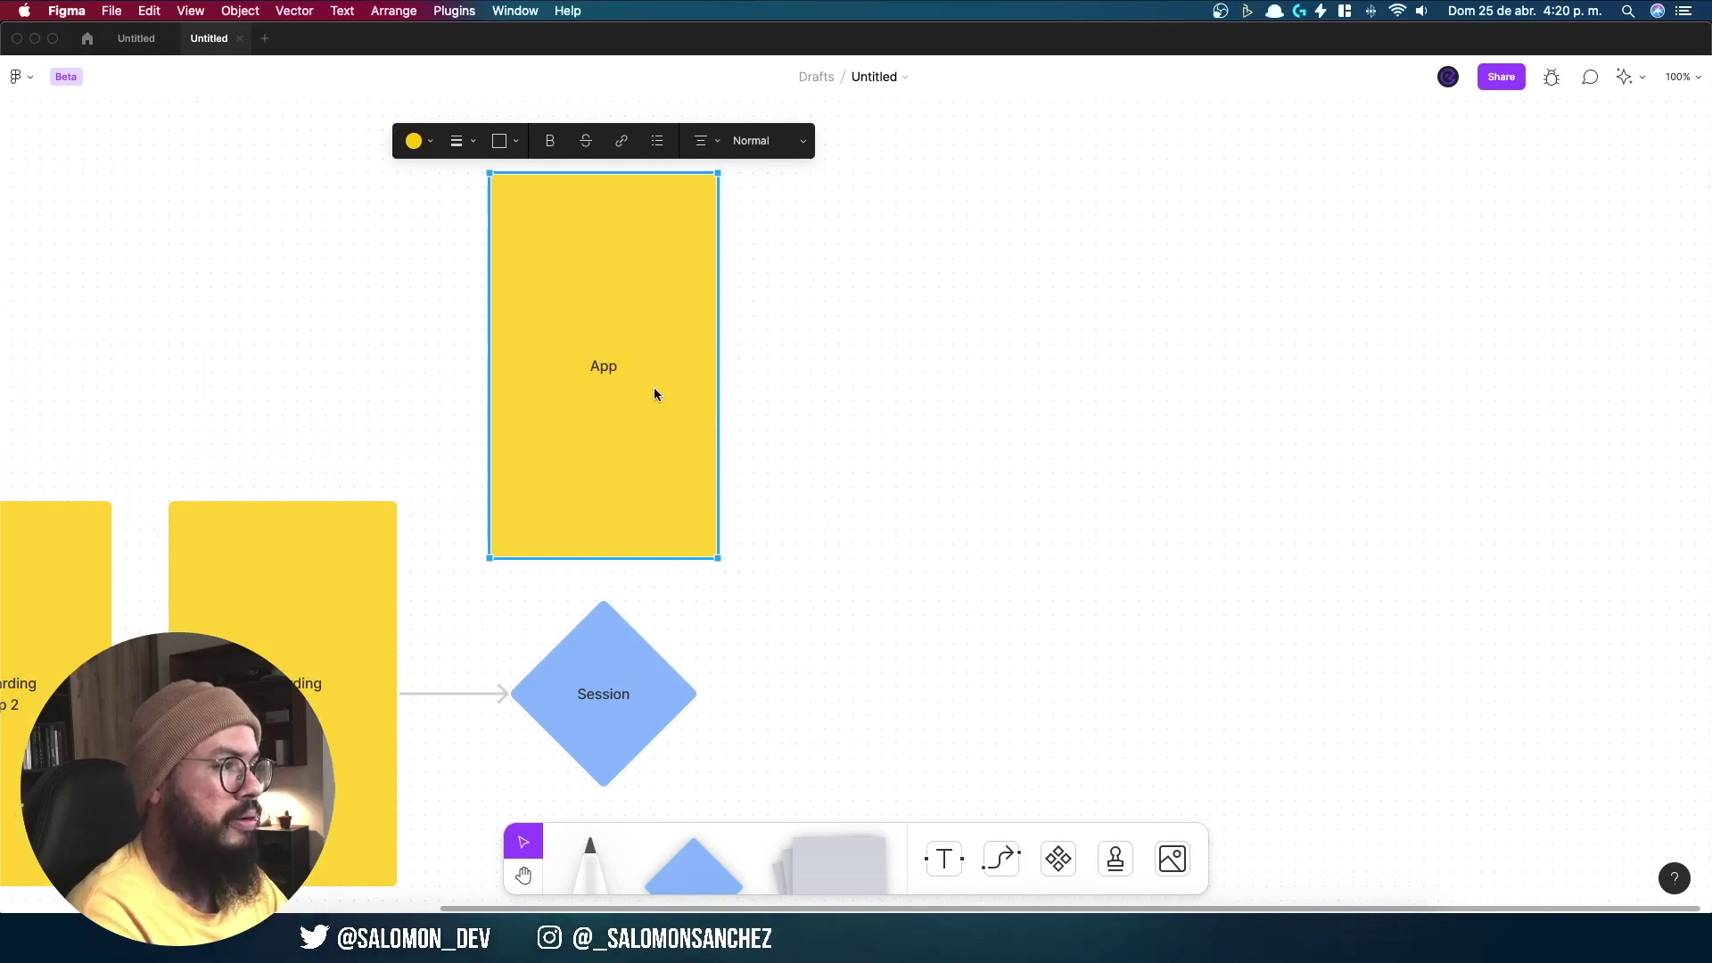
pyautogui.write(' Home')
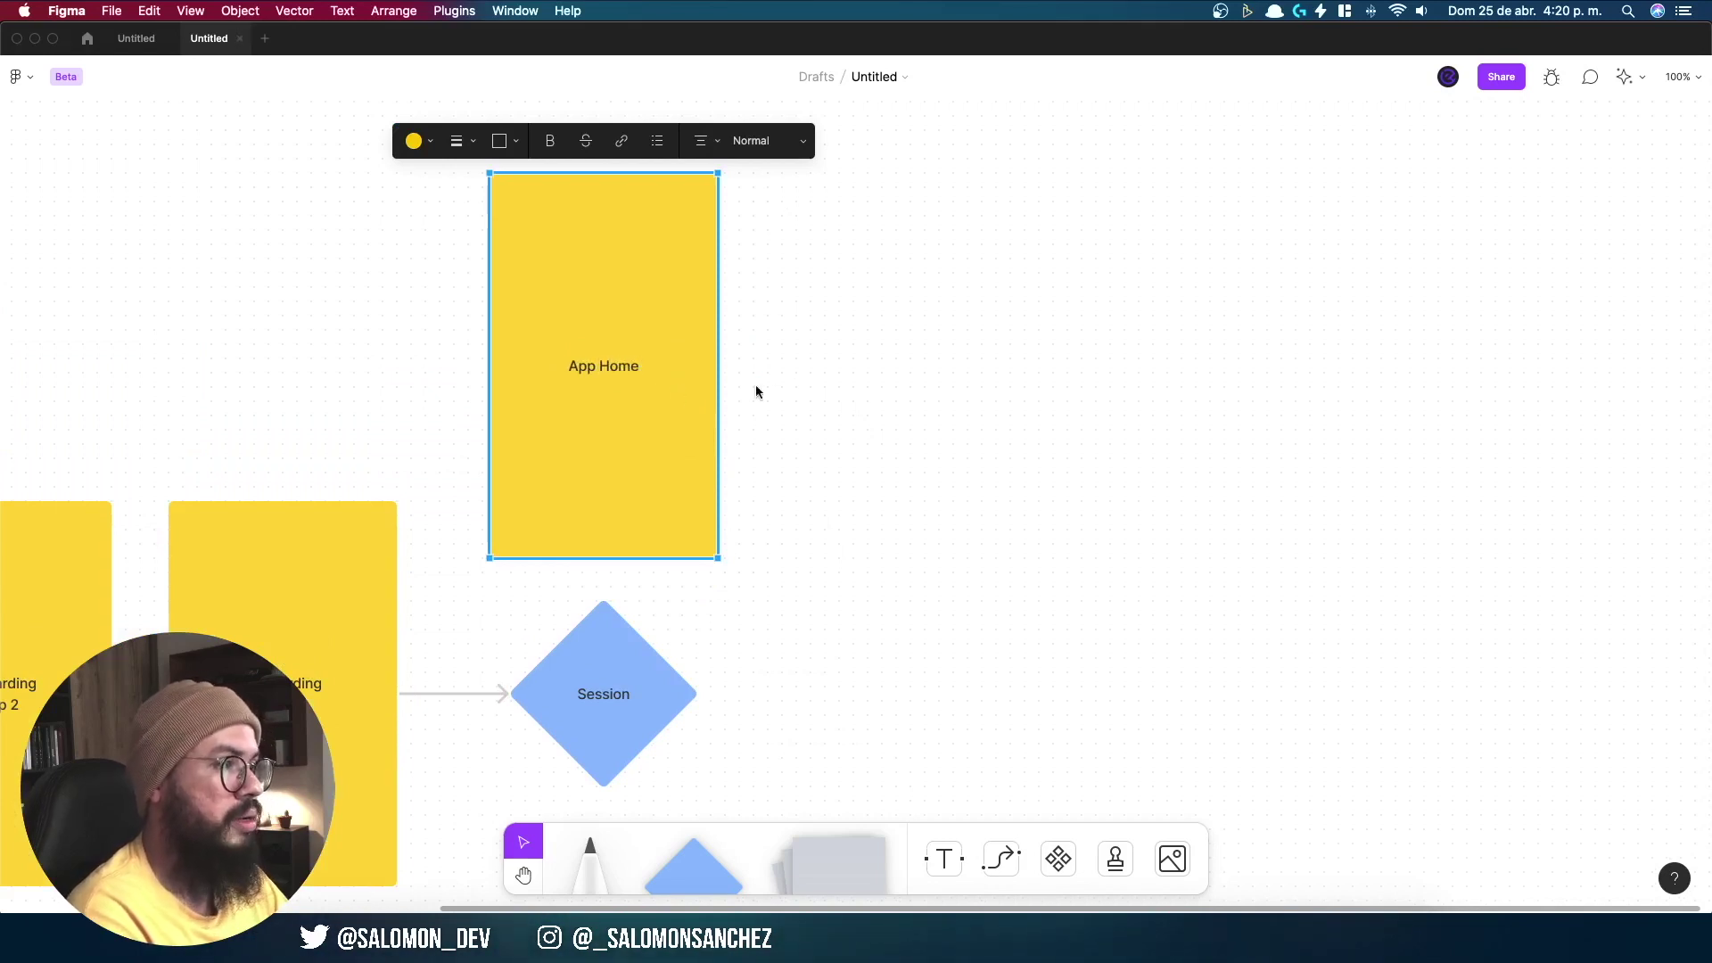
pyautogui.click(757, 386)
# Step: Fill the App Home card orange
pyautogui.click(535, 431)
pyautogui.click(421, 141)
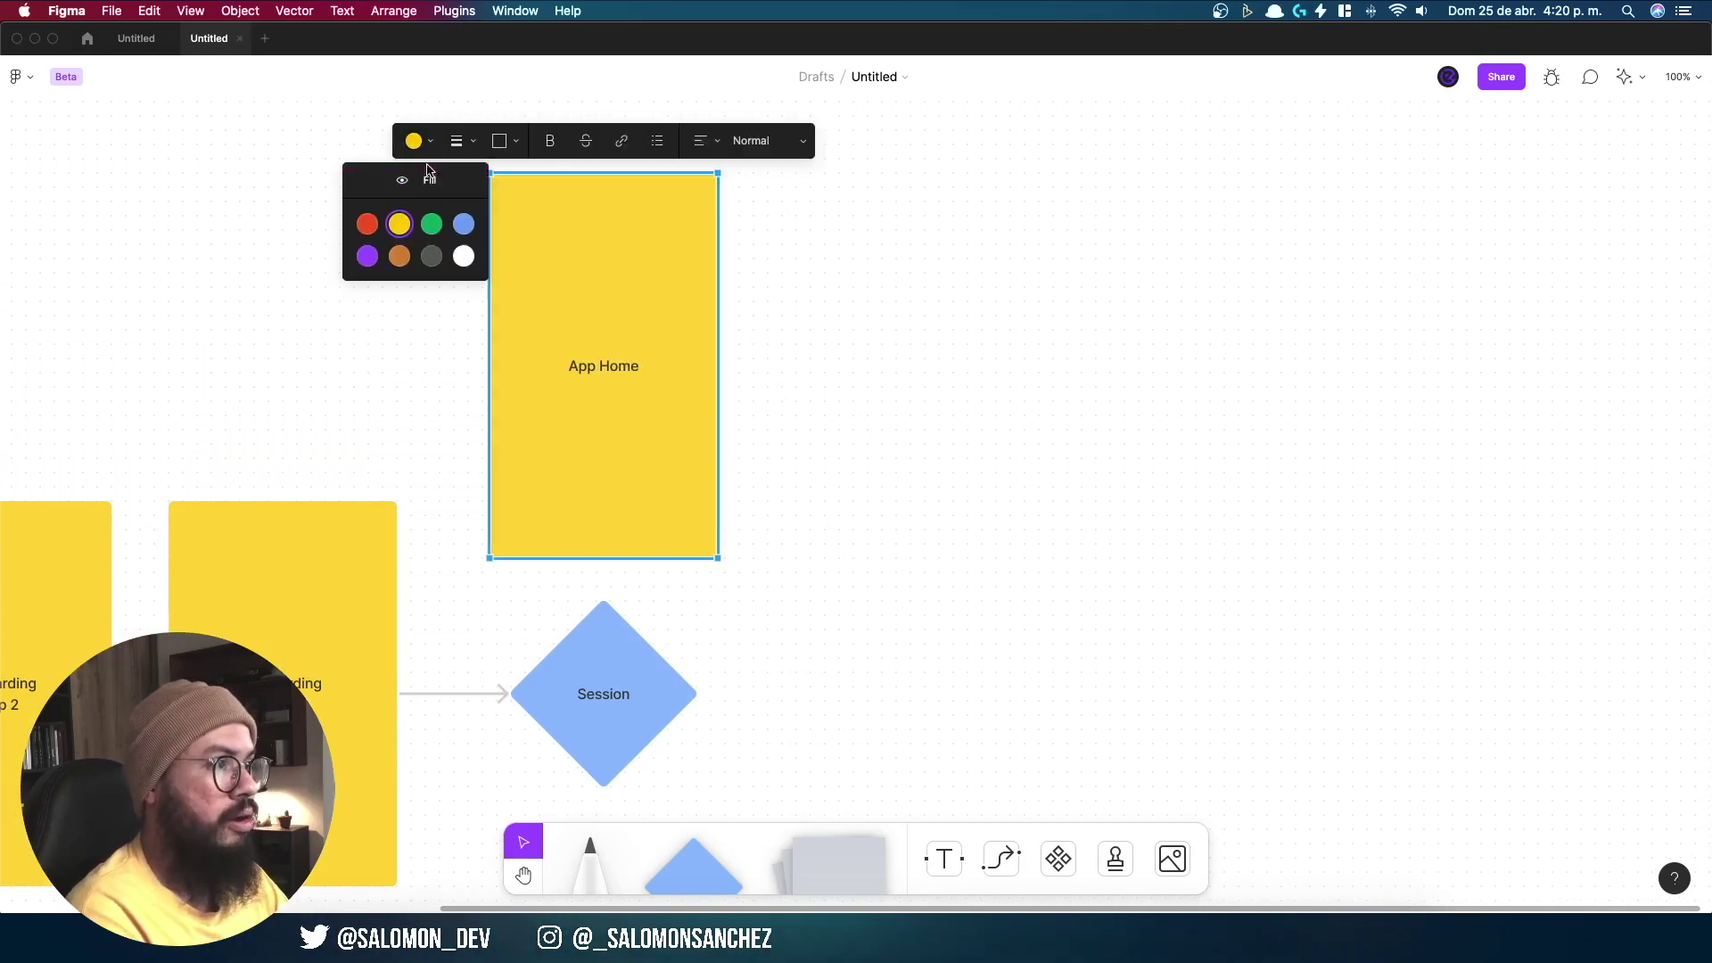
pyautogui.click(367, 225)
pyautogui.click(887, 596)
pyautogui.scroll(-2, 852, 539)
pyautogui.scroll(-2, 849, 487)
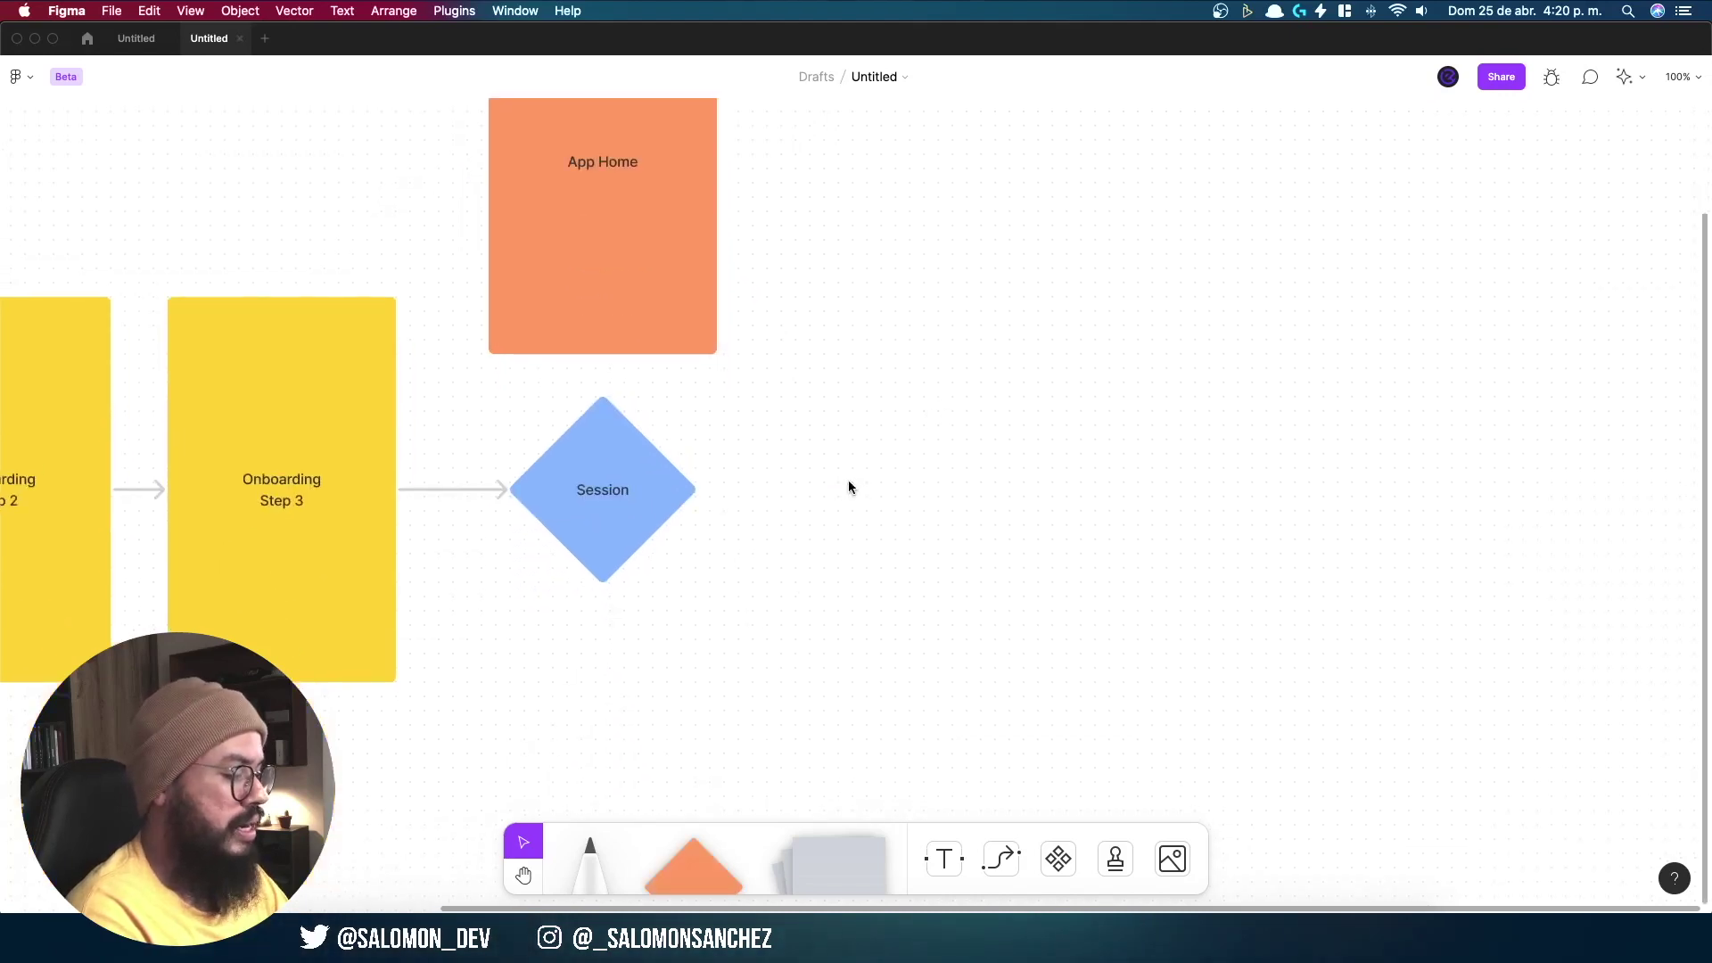
# Step: Copy the App Home card to a new spot below the Session diamond
pyautogui.press('-')
pyautogui.keyDown('alt'); pyautogui.moveTo(727, 328); pyautogui.dragTo(732, 649); pyautogui.keyUp('alt')
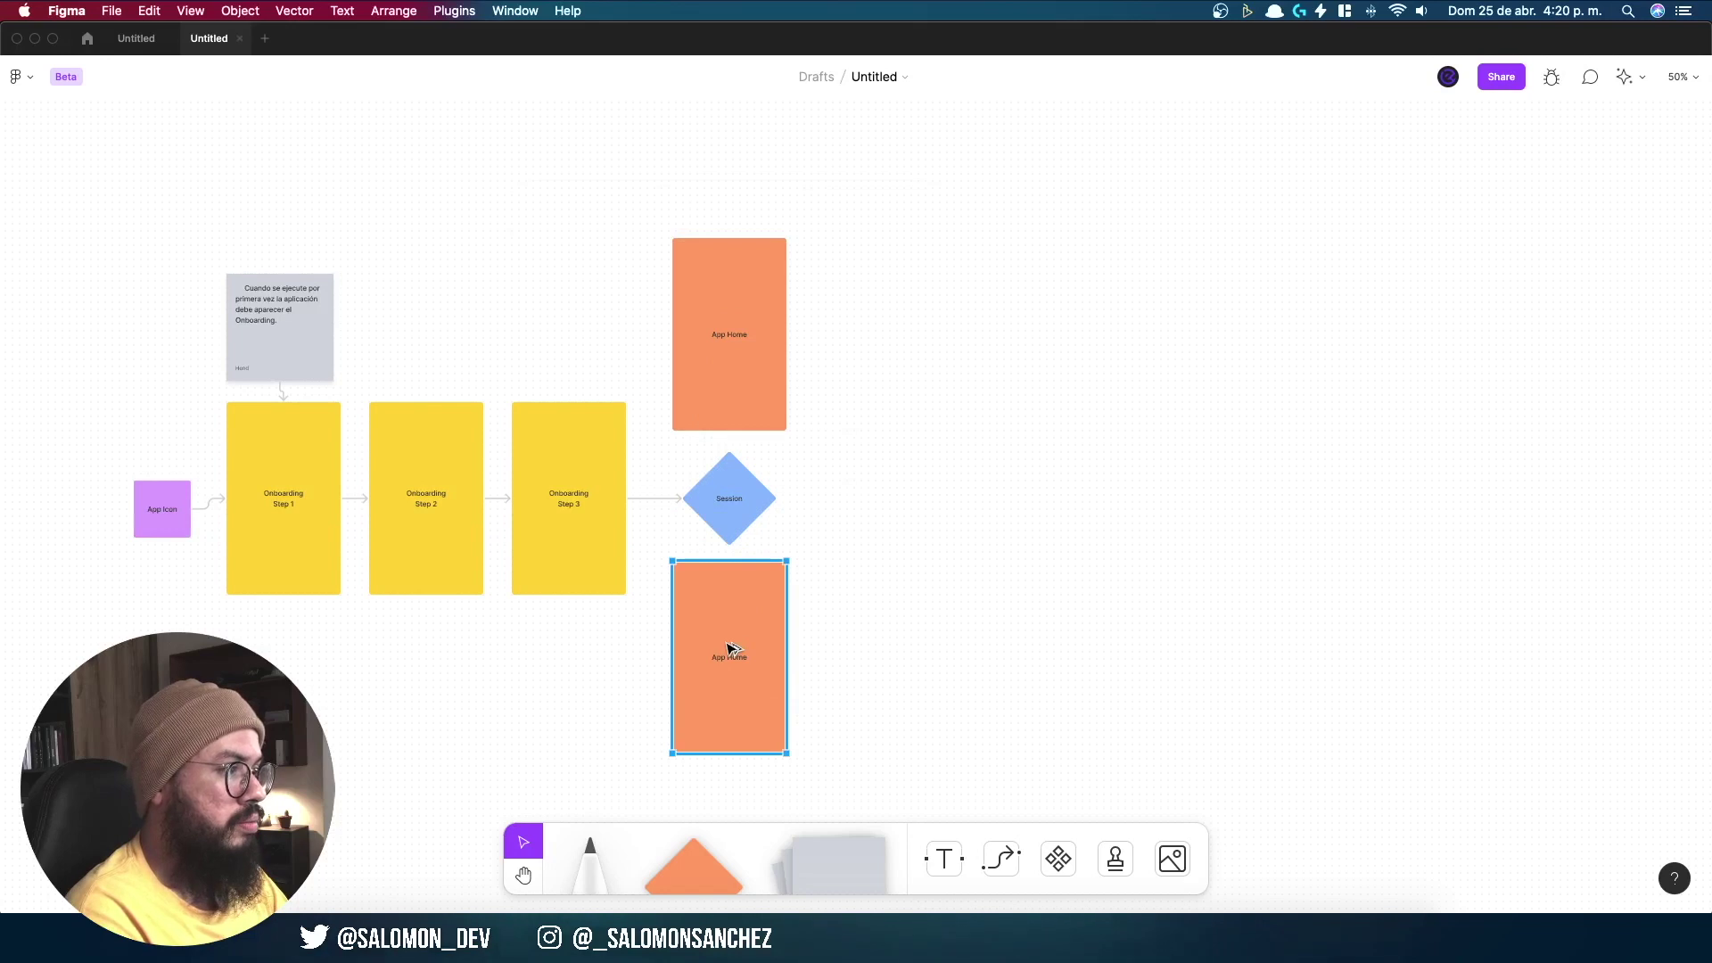
pyautogui.click(935, 445)
pyautogui.press('+')
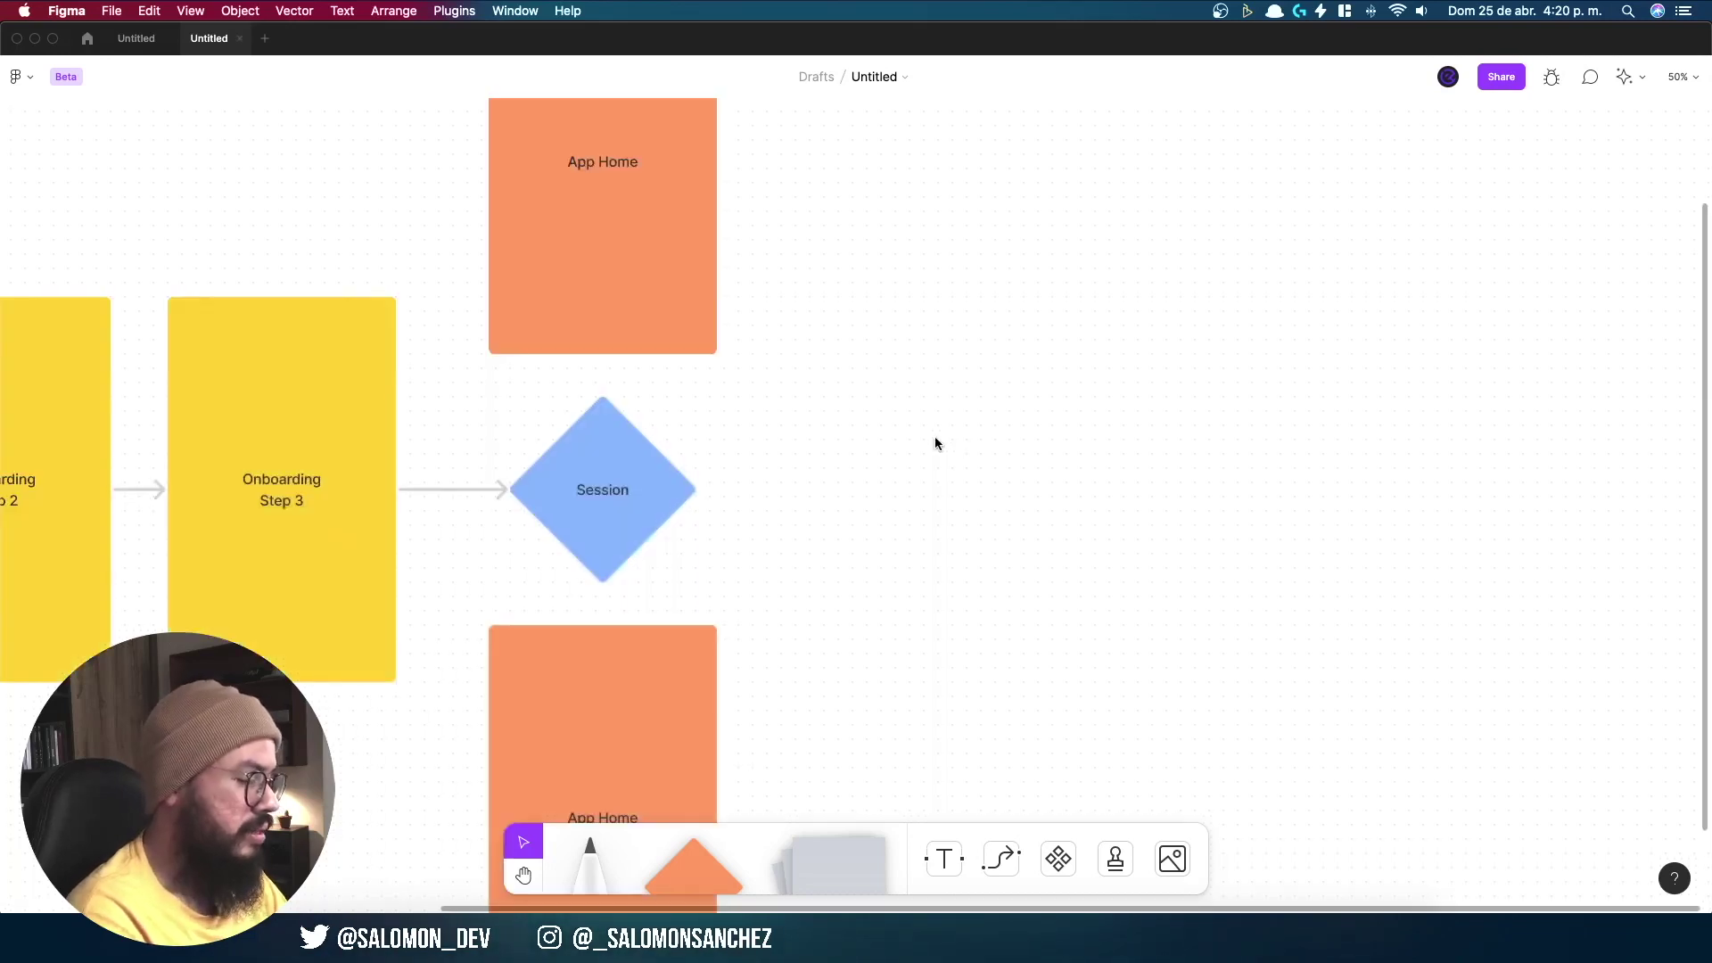
pyautogui.scroll(-2, 945, 598)
# Step: Draw arrows from Session's bottom and top points to the lower and upper cards
pyautogui.click(1002, 859)
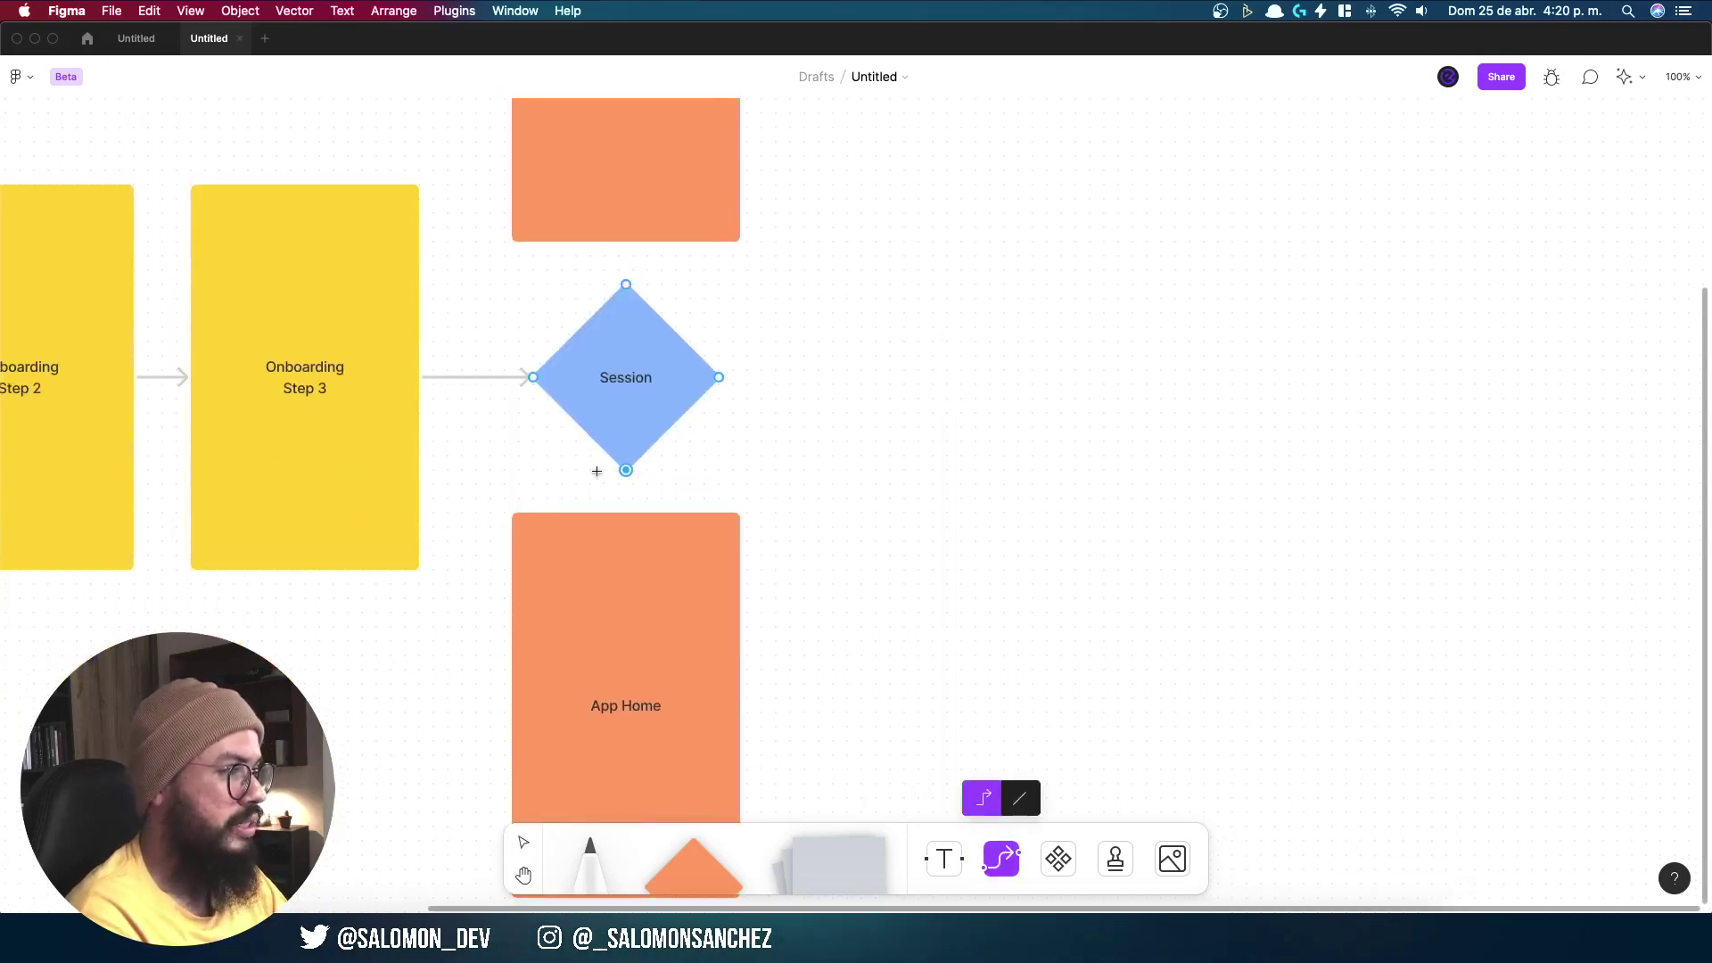
pyautogui.moveTo(627, 470); pyautogui.dragTo(629, 516)
pyautogui.scroll(5, 658, 516)
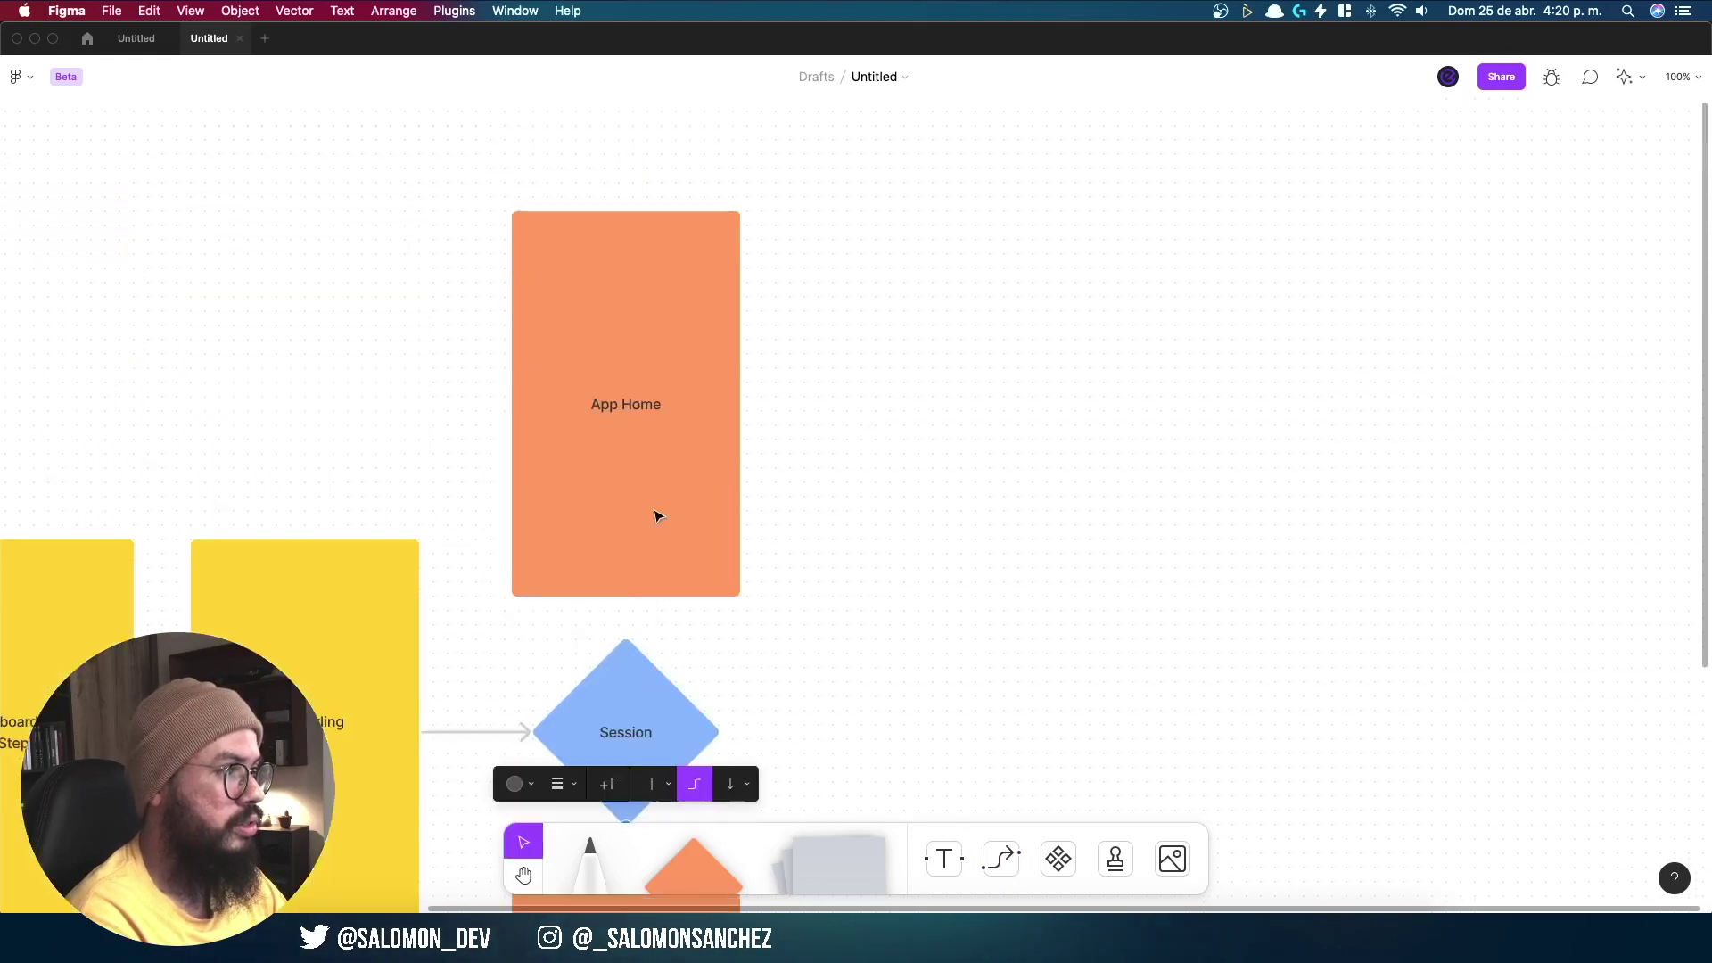
pyautogui.press('x')
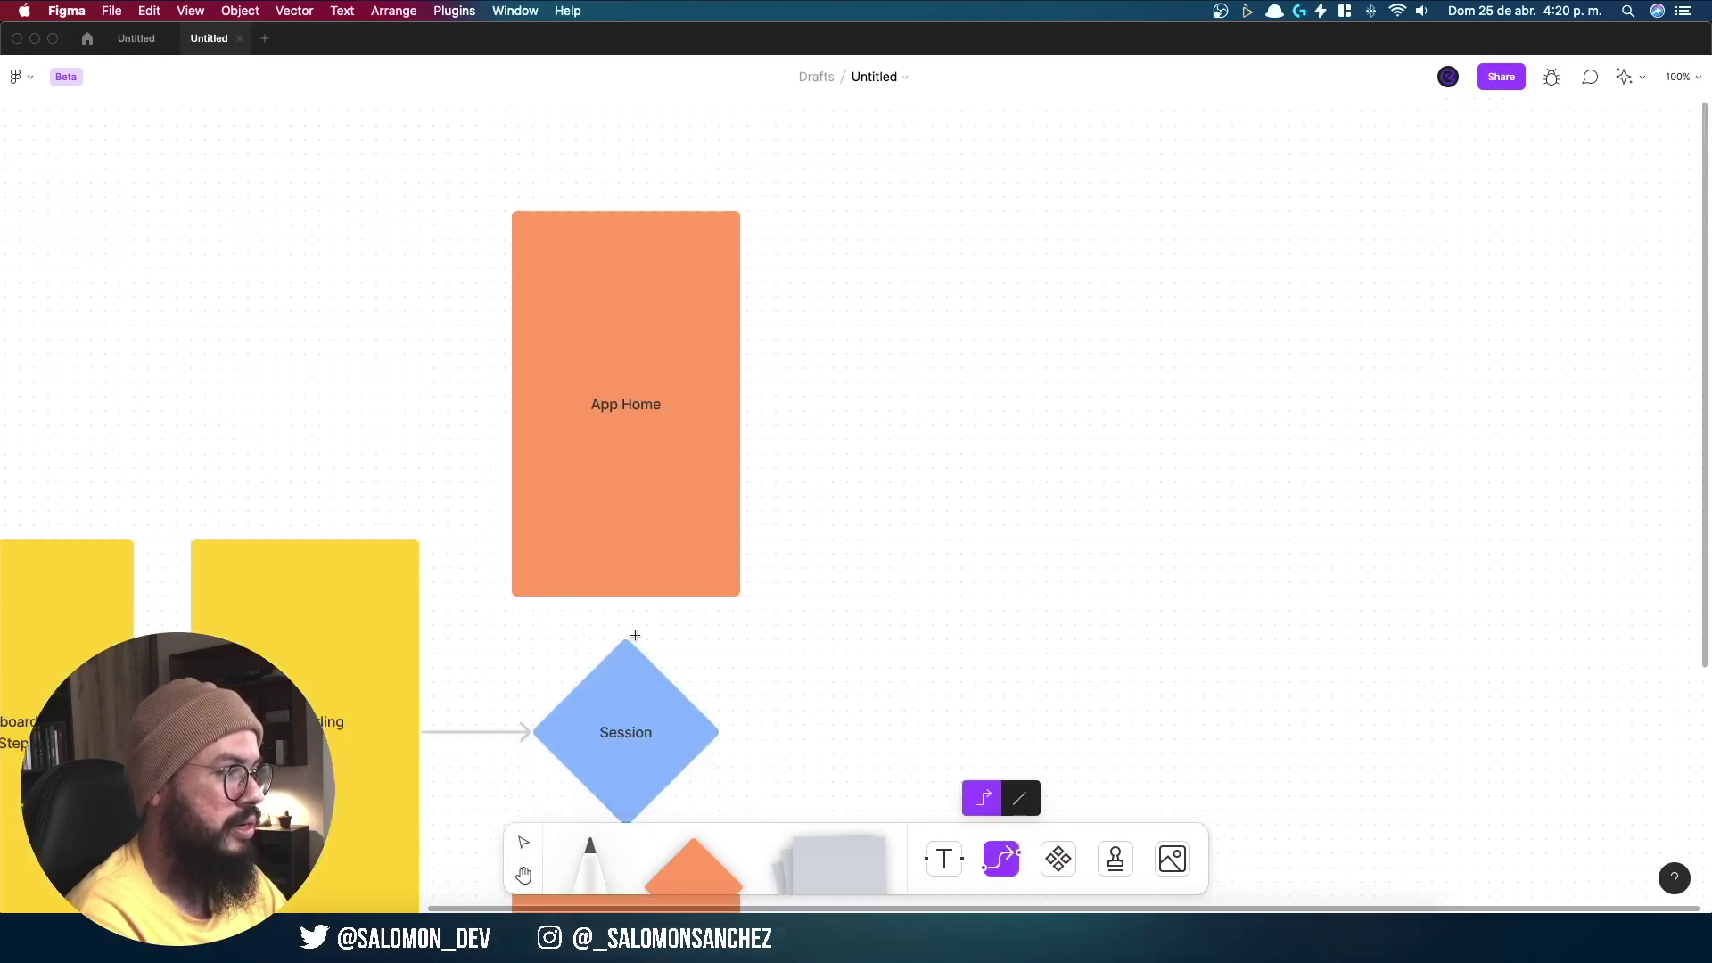
pyautogui.moveTo(626, 597); pyautogui.dragTo(626, 597)
pyautogui.scroll(-3, 883, 570)
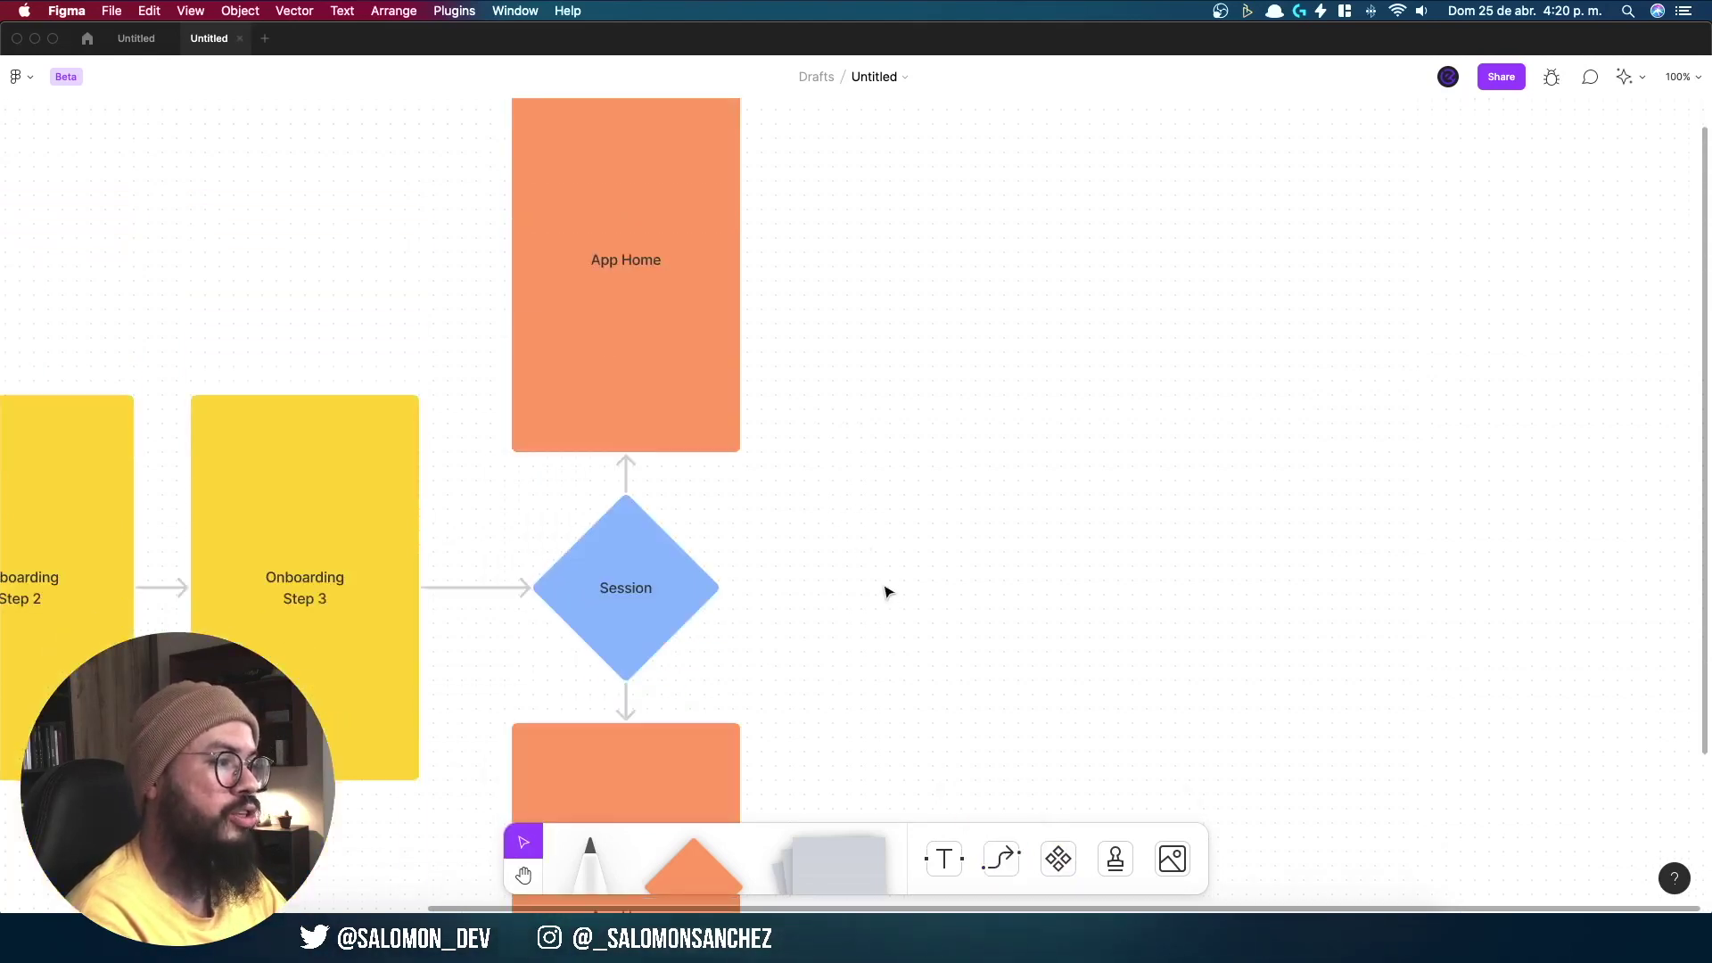
pyautogui.scroll(3, 888, 589)
pyautogui.scroll(-5, 872, 585)
pyautogui.scroll(-3, 847, 671)
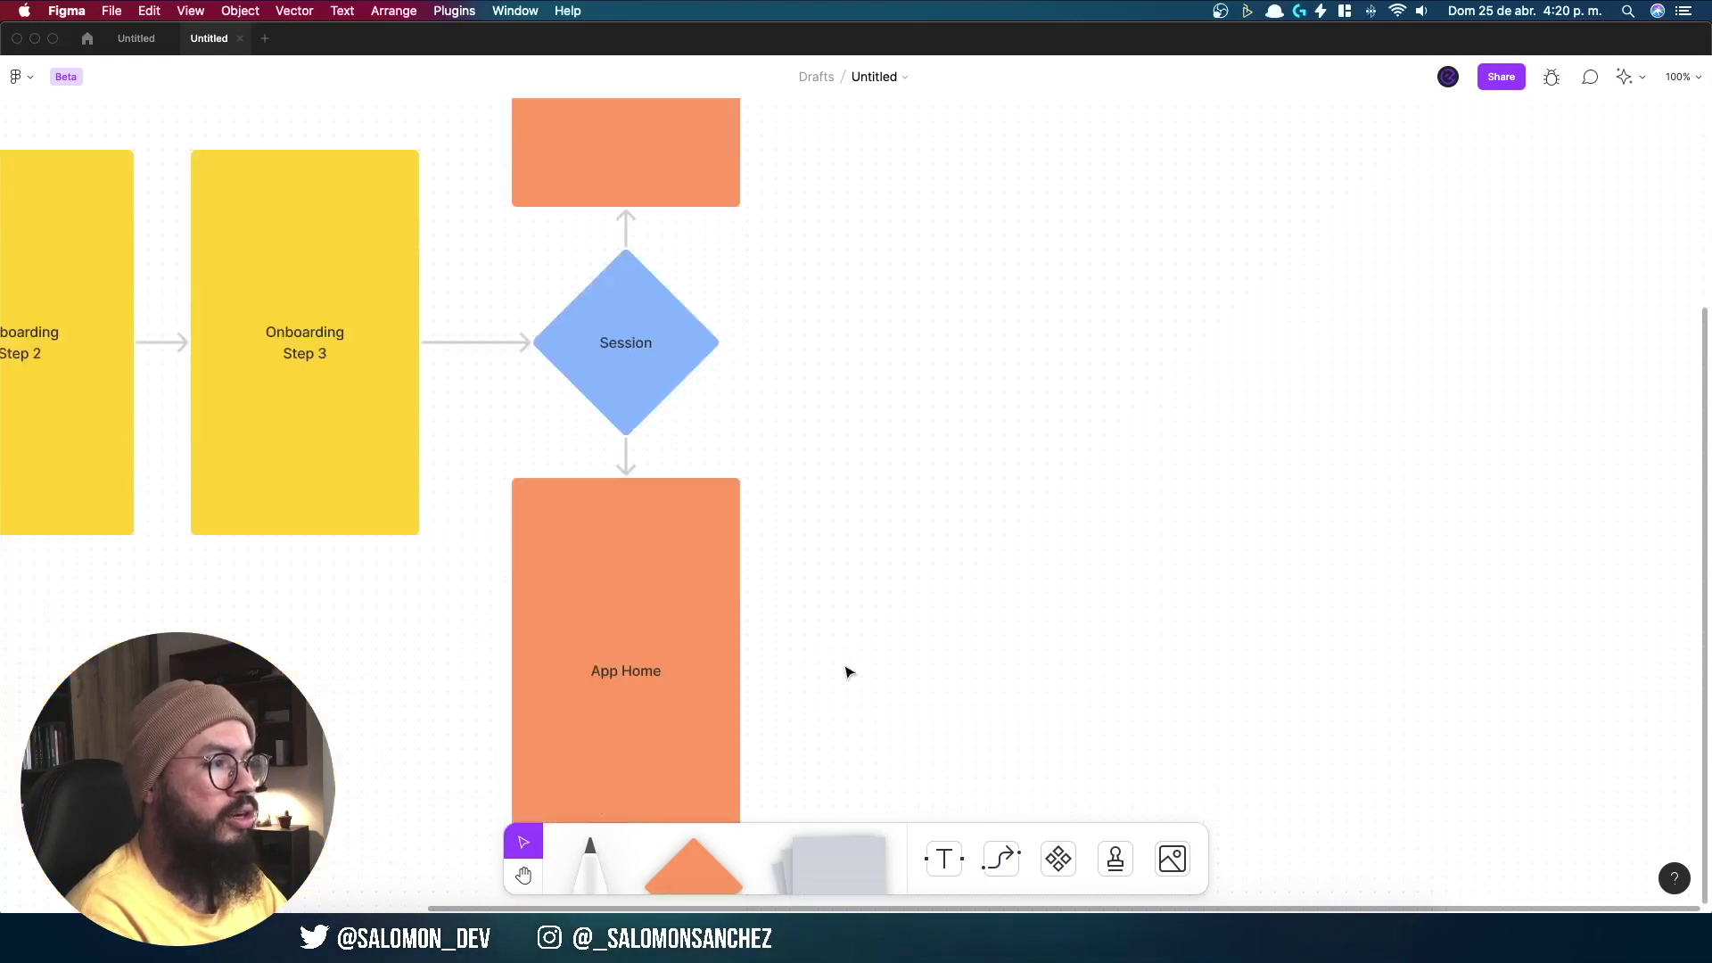
# Step: Relabel the lower card 'Login / Register' and zoom out to see the whole flow
pyautogui.doubleClick(627, 676)
pyautogui.write('Login /')
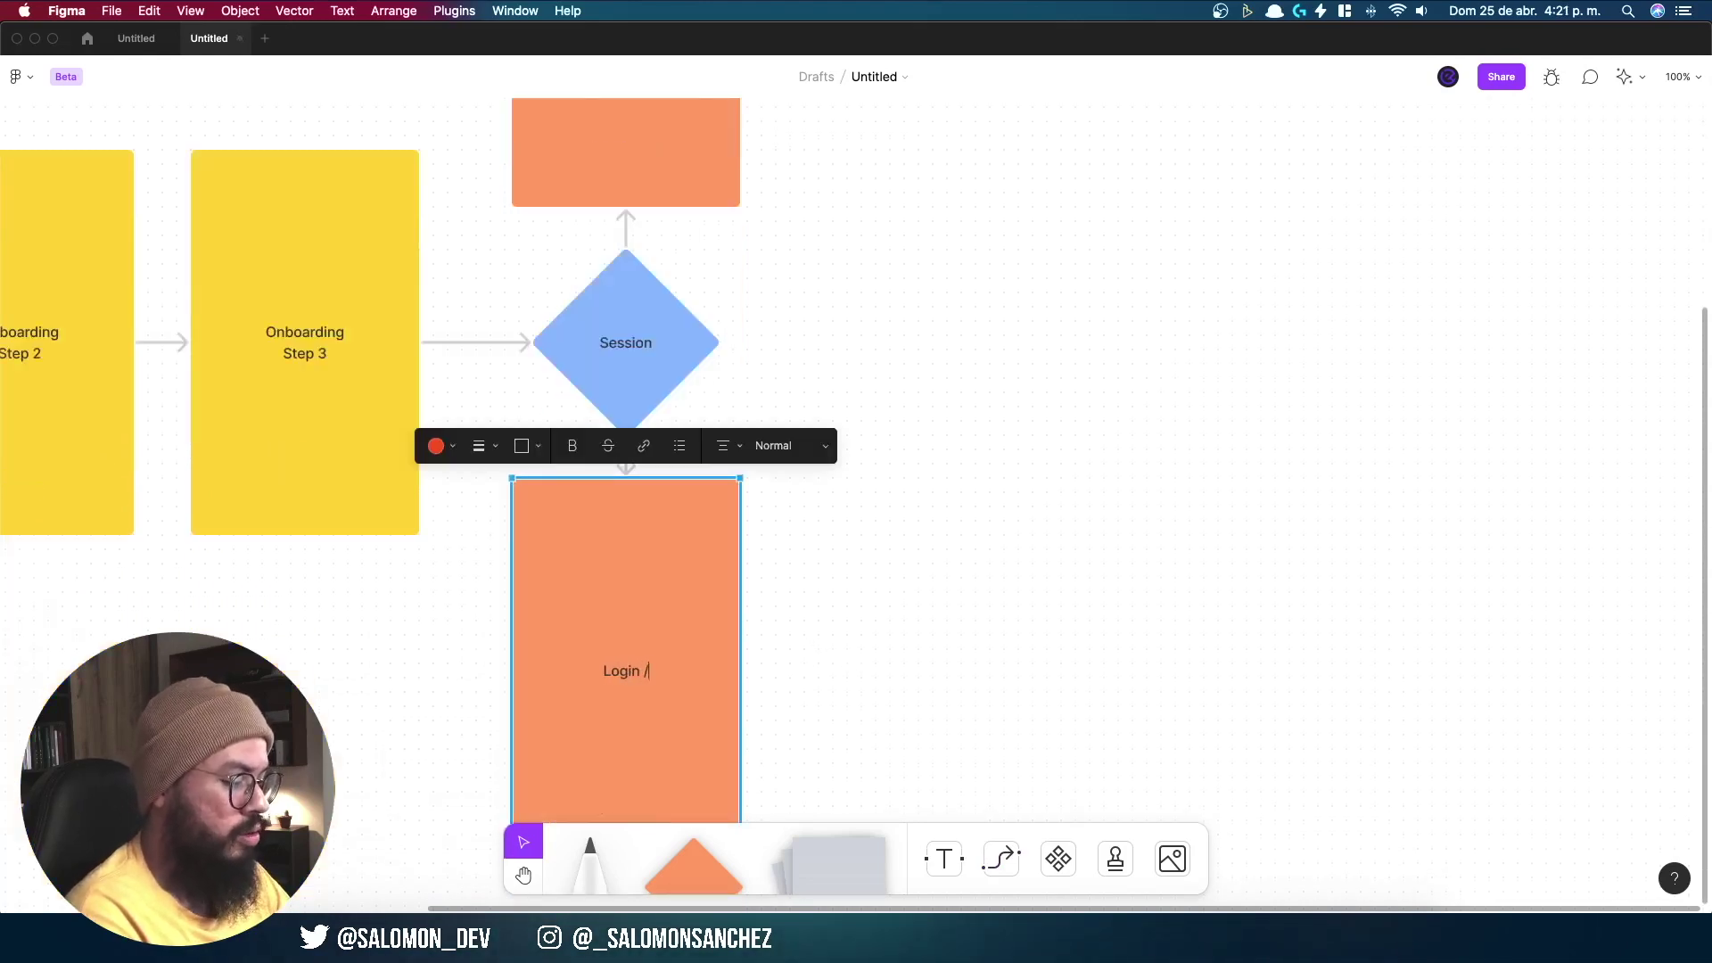
pyautogui.write('re')
pyautogui.write('str')
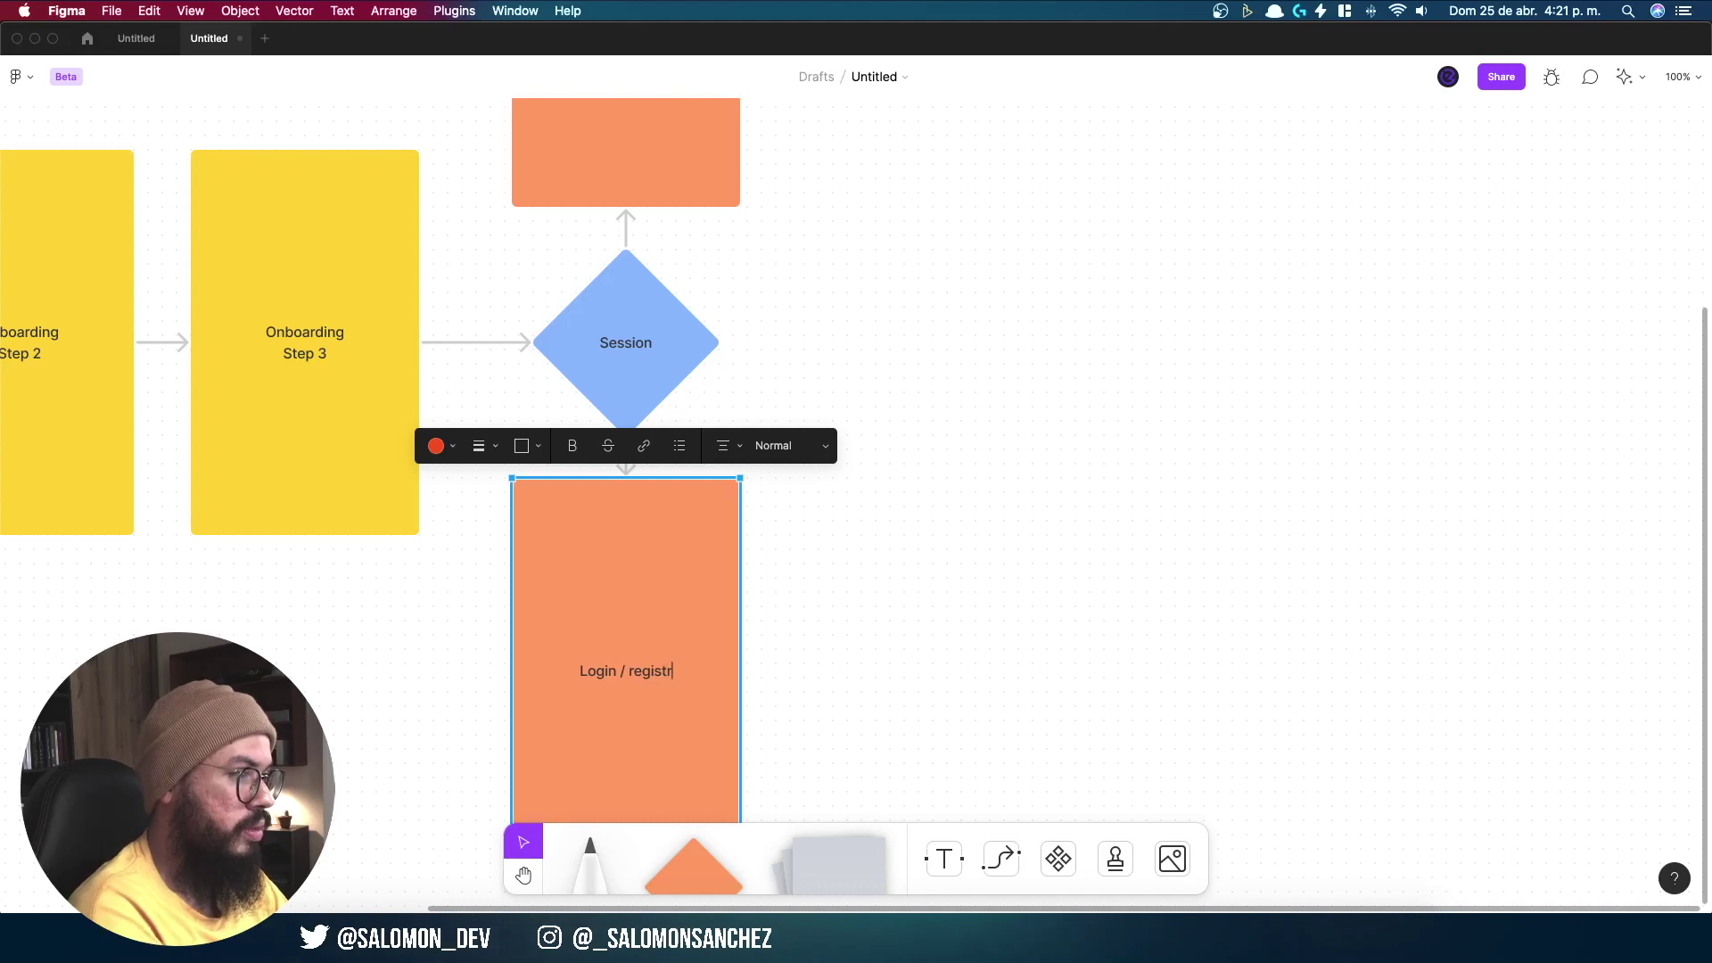
pyautogui.press('BackSpace')
pyautogui.write('Reg')
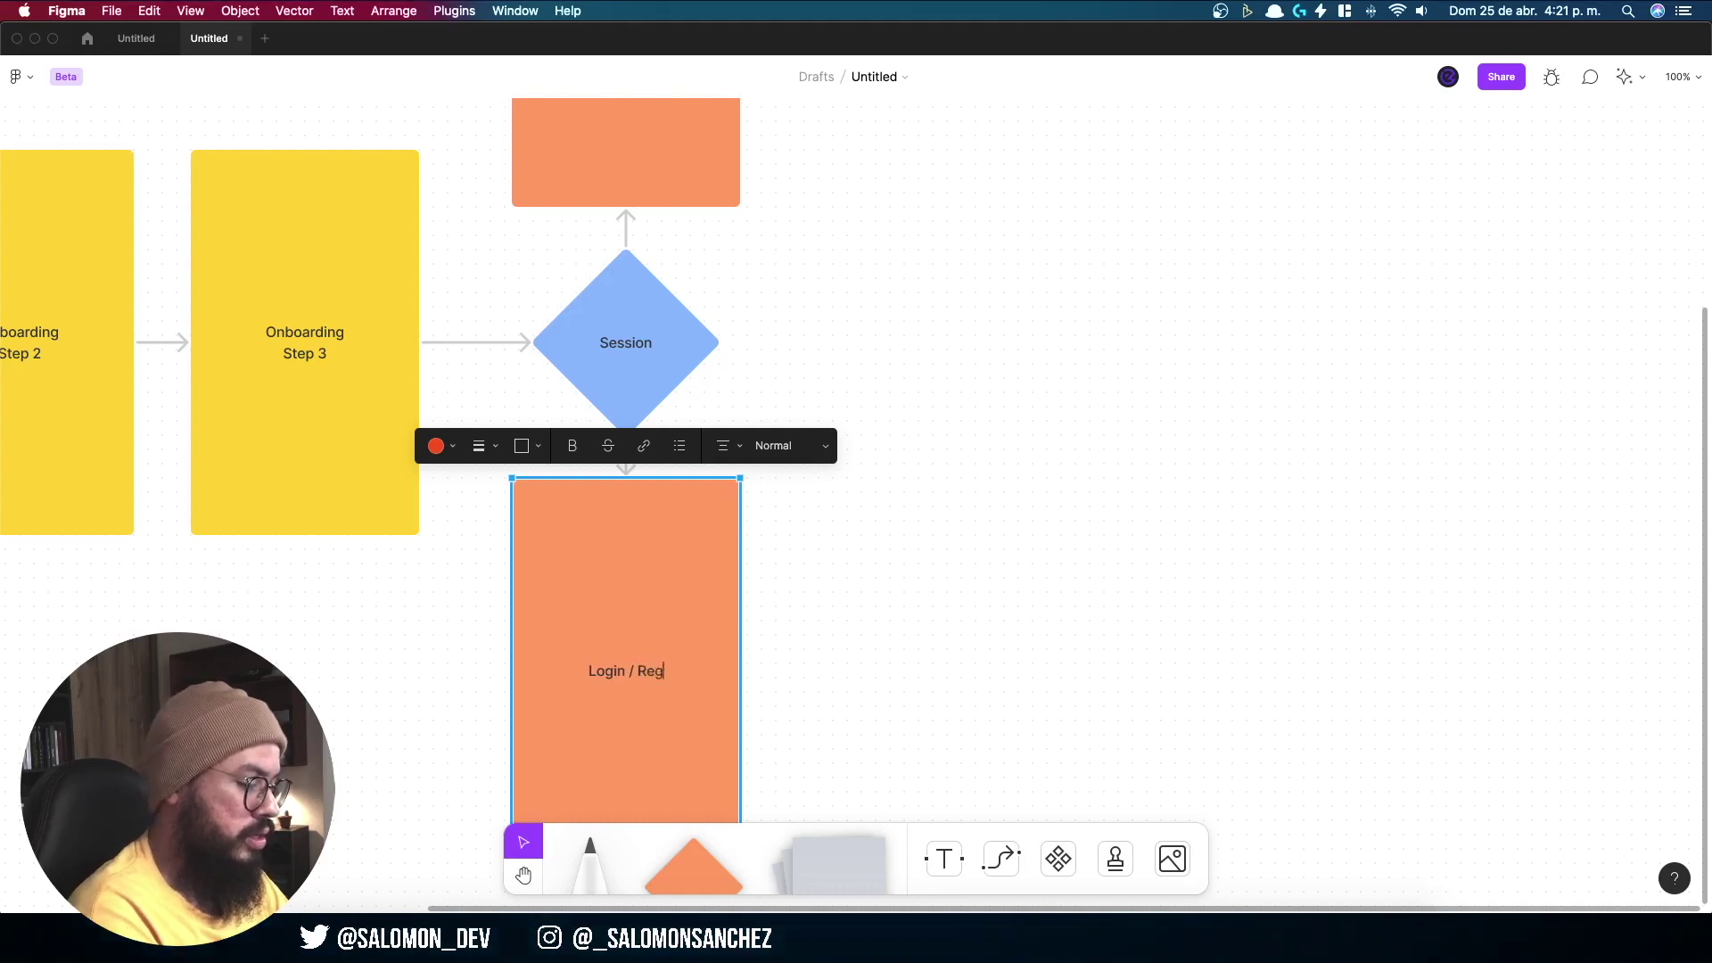
pyautogui.write('ister')
pyautogui.click(845, 644)
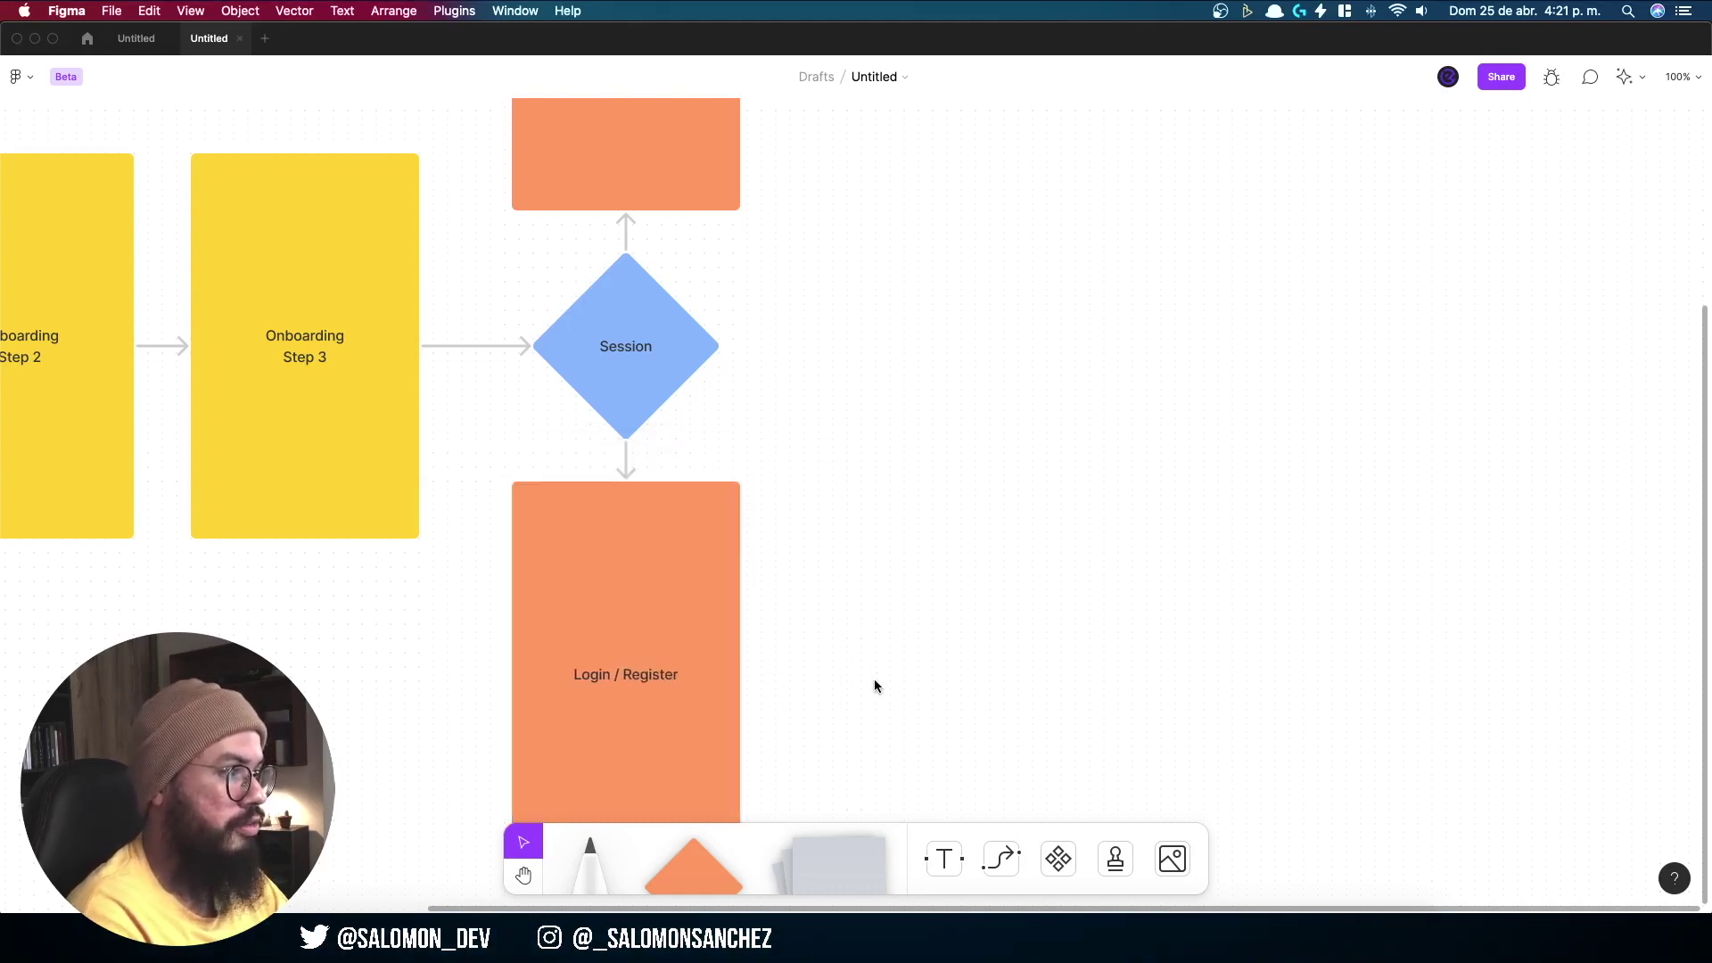
pyautogui.scroll(3, 878, 667)
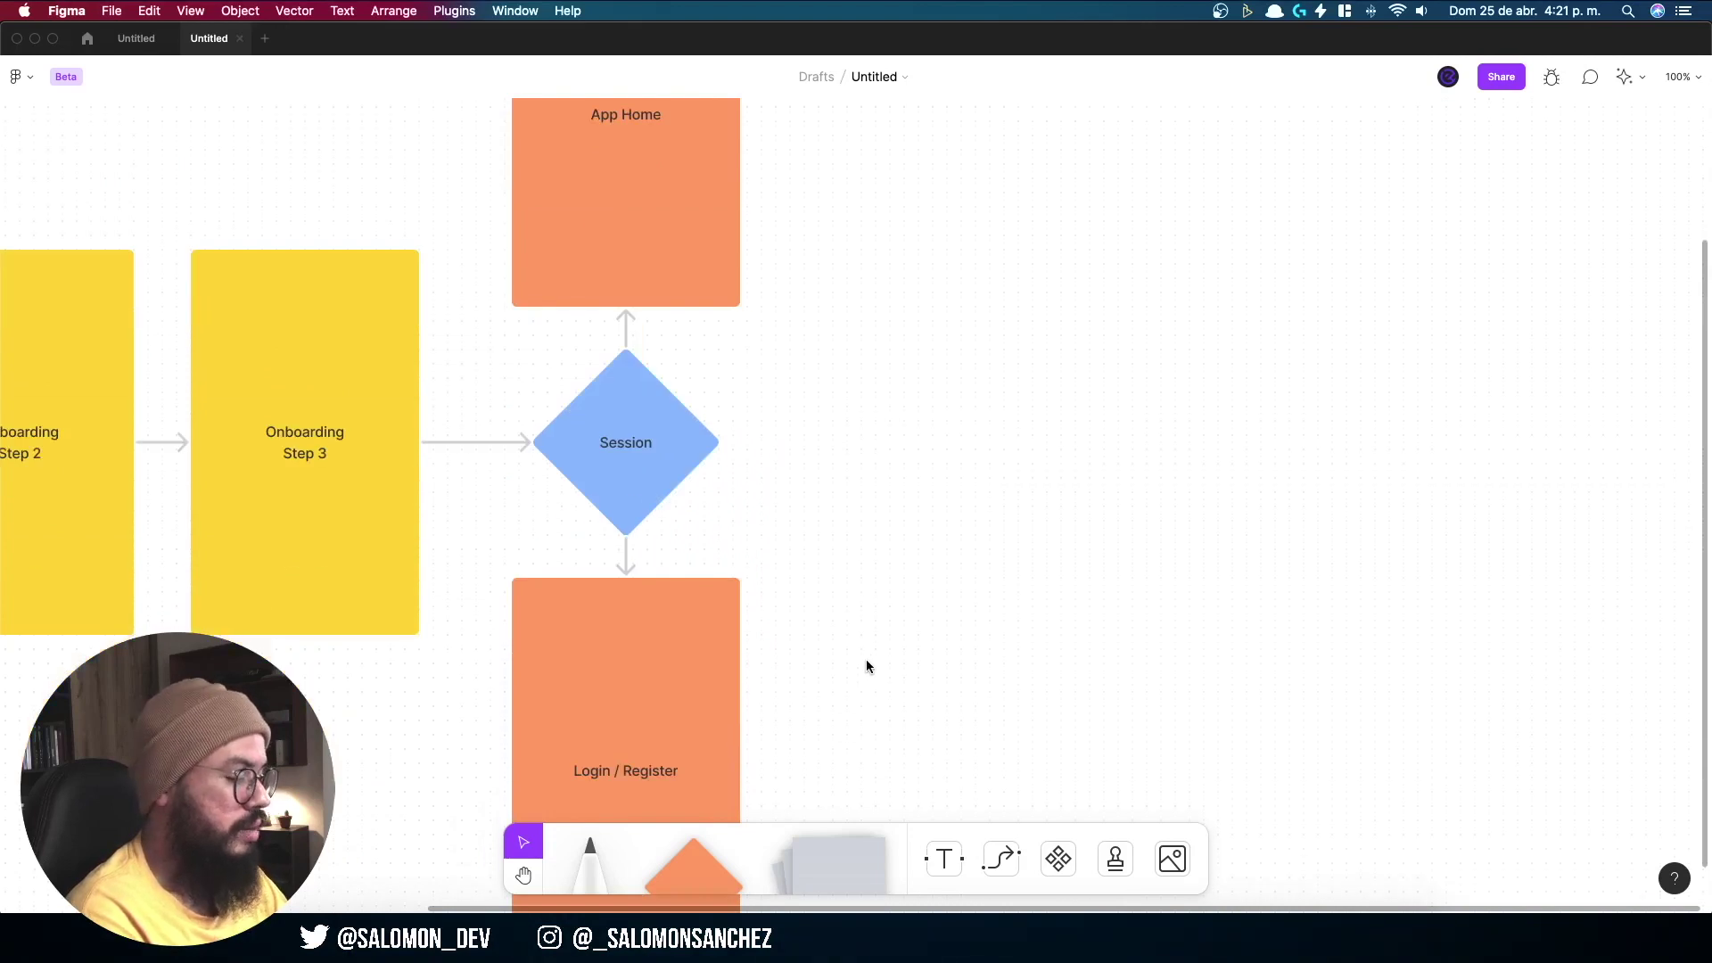
pyautogui.press('-')
pyautogui.scroll(2, 820, 661)
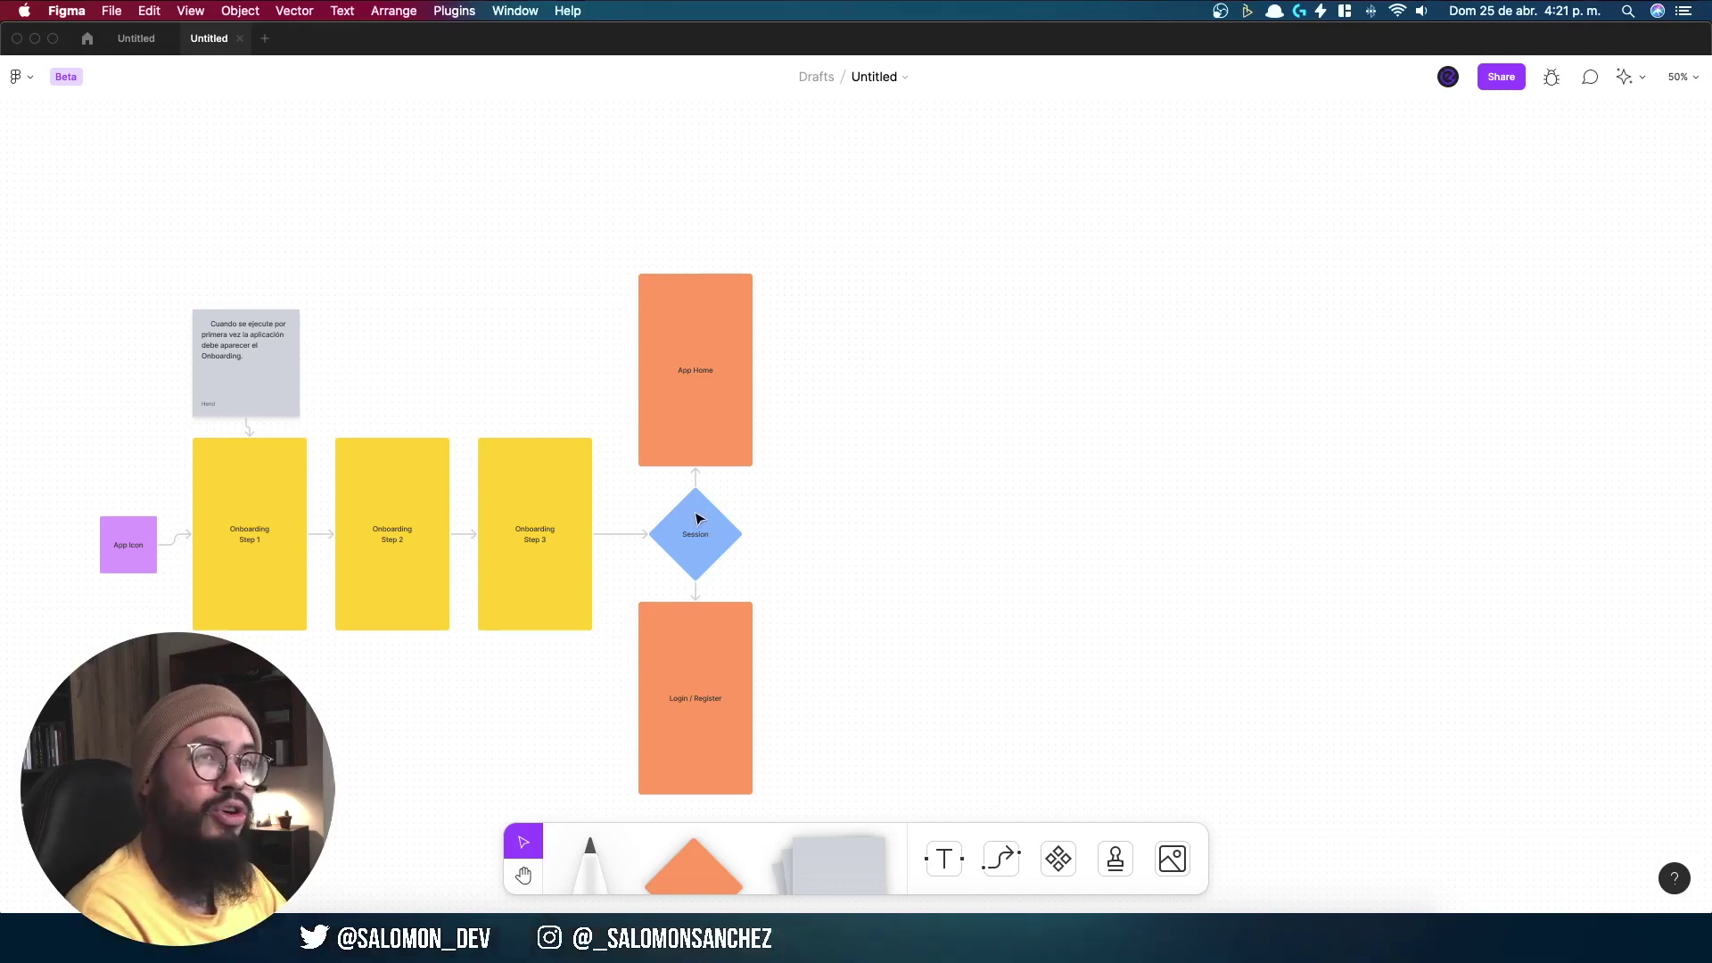
pyautogui.click(683, 410)
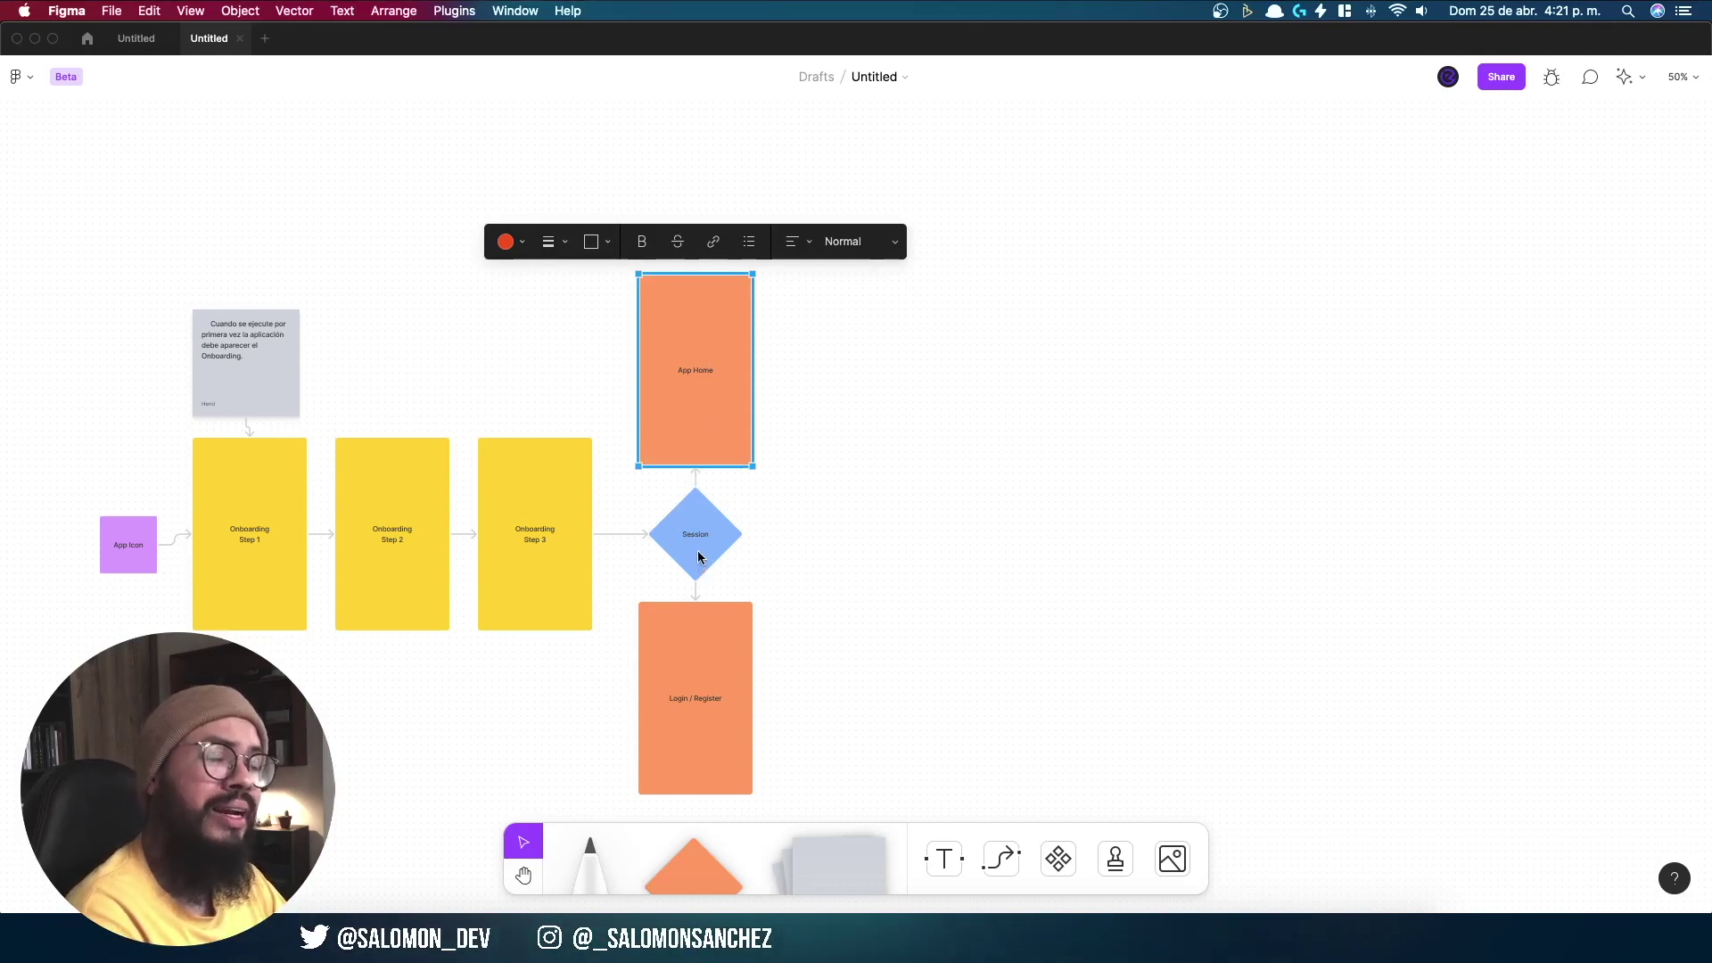
# Step: Move App Home and Login / Register to the right, level with each other
pyautogui.click(691, 695)
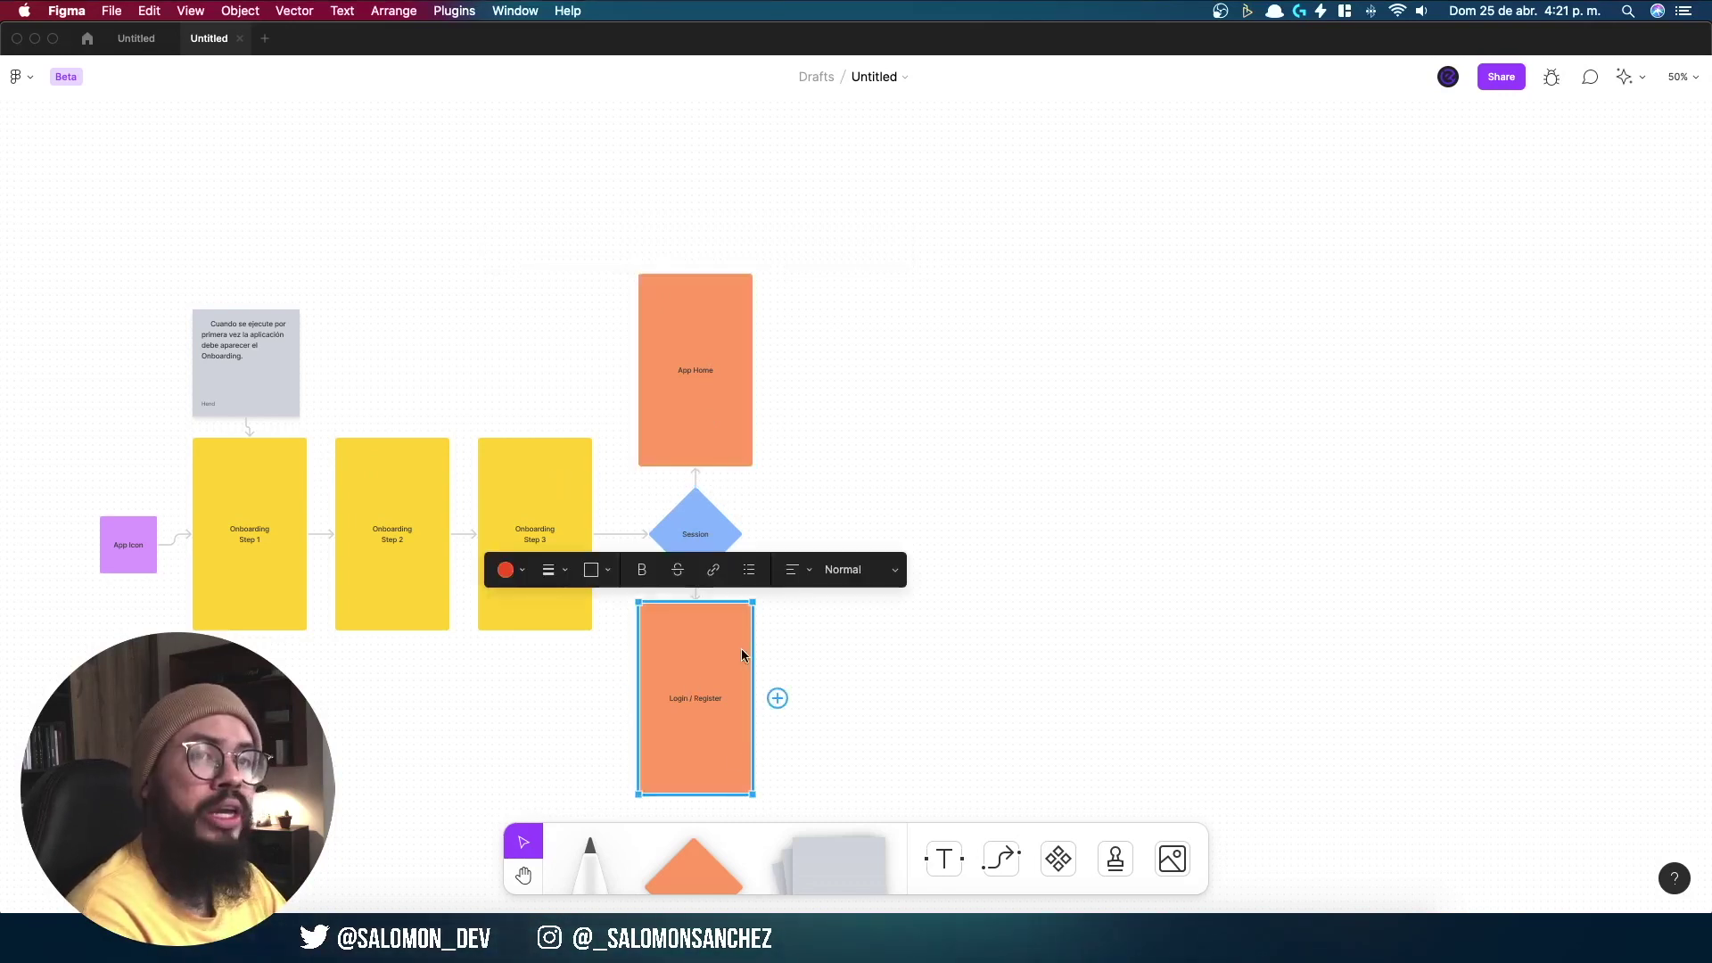
pyautogui.moveTo(888, 650); pyautogui.dragTo(872, 669)
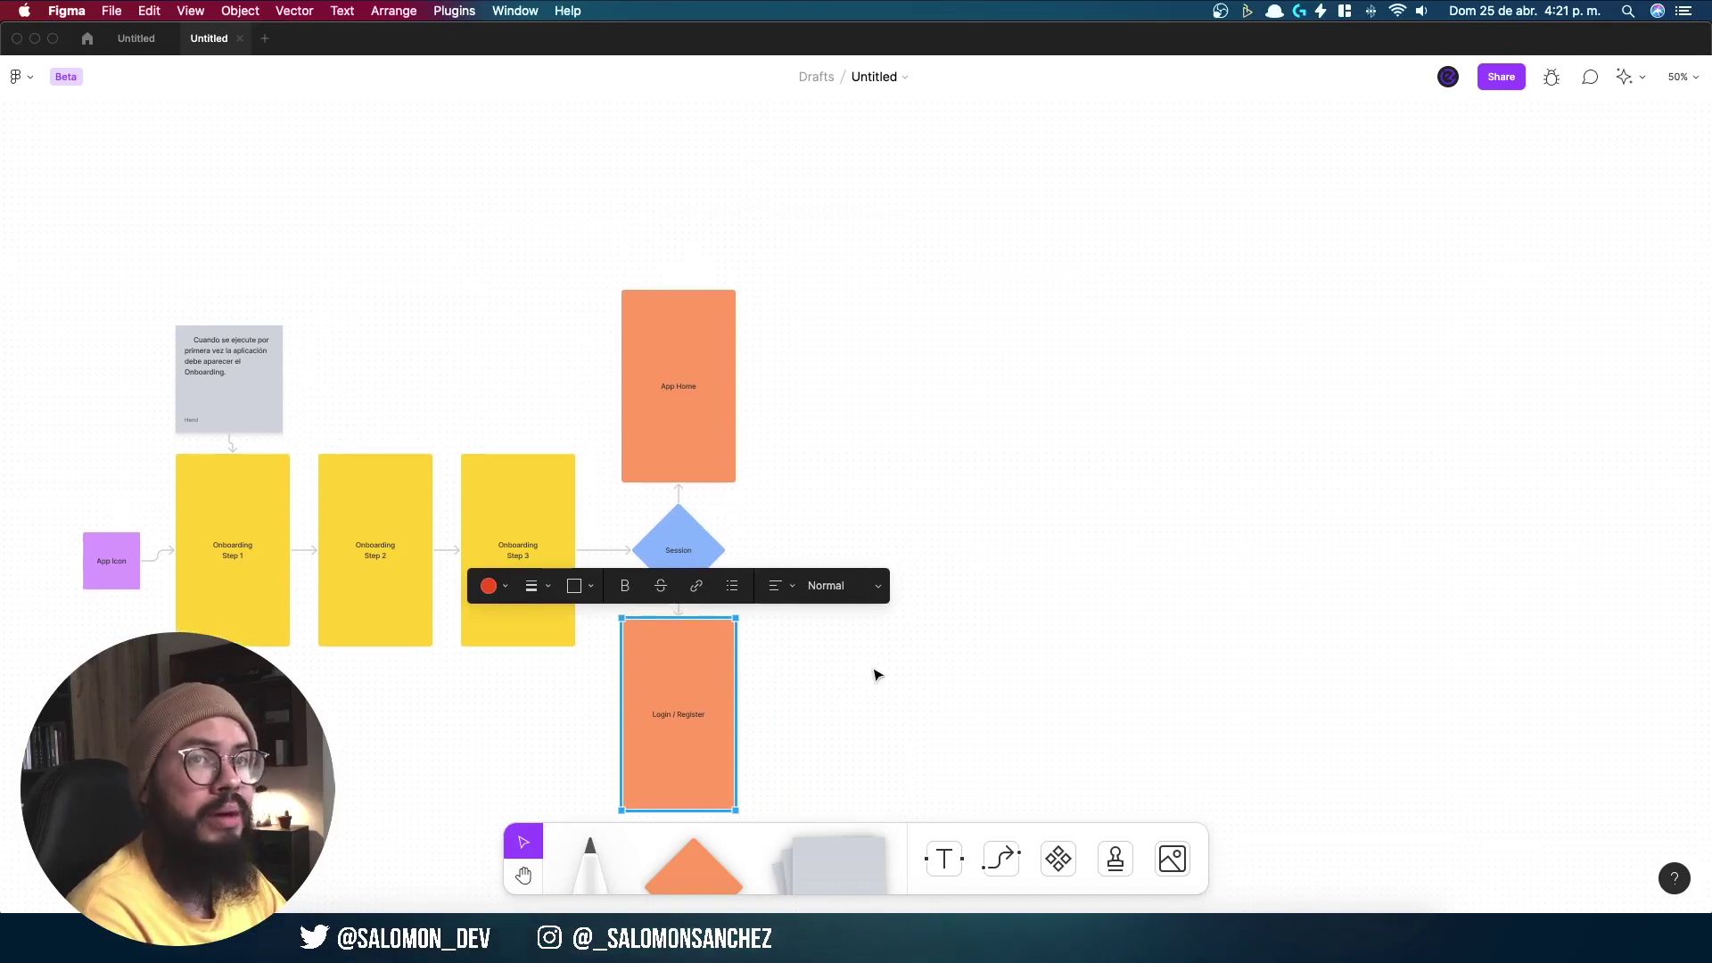
pyautogui.click(873, 673)
pyautogui.hscroll(2, 712, 493)
pyautogui.scroll(-2, 711, 493)
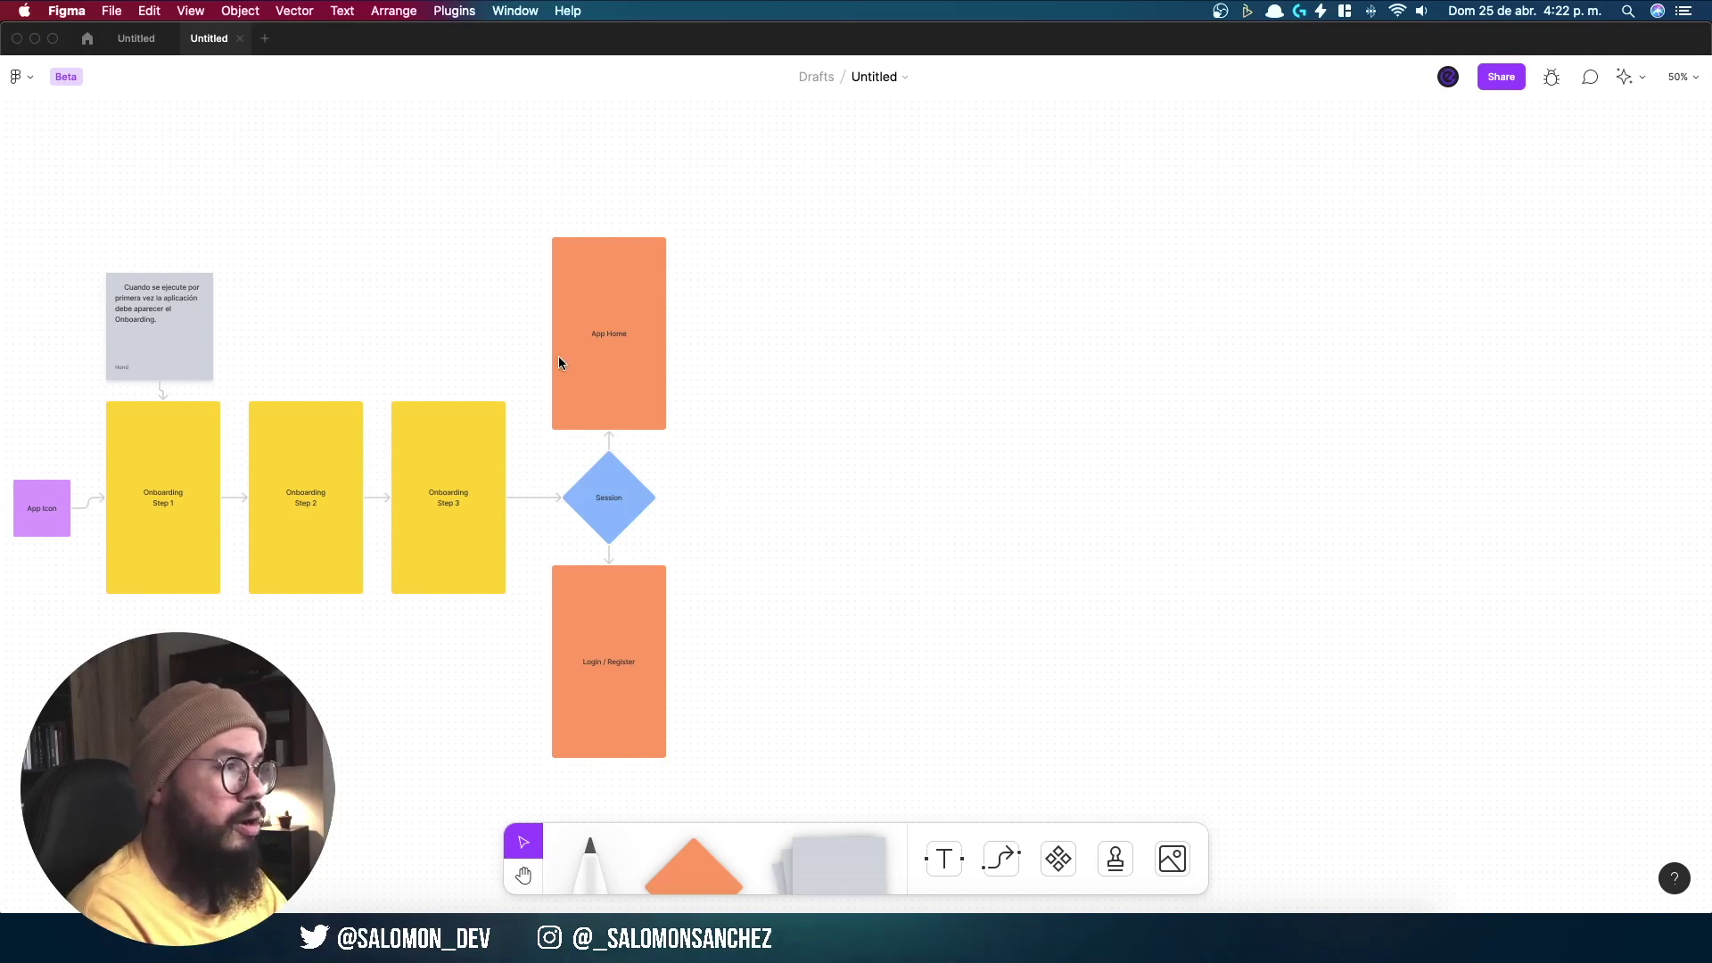
pyautogui.moveTo(562, 356); pyautogui.dragTo(683, 349)
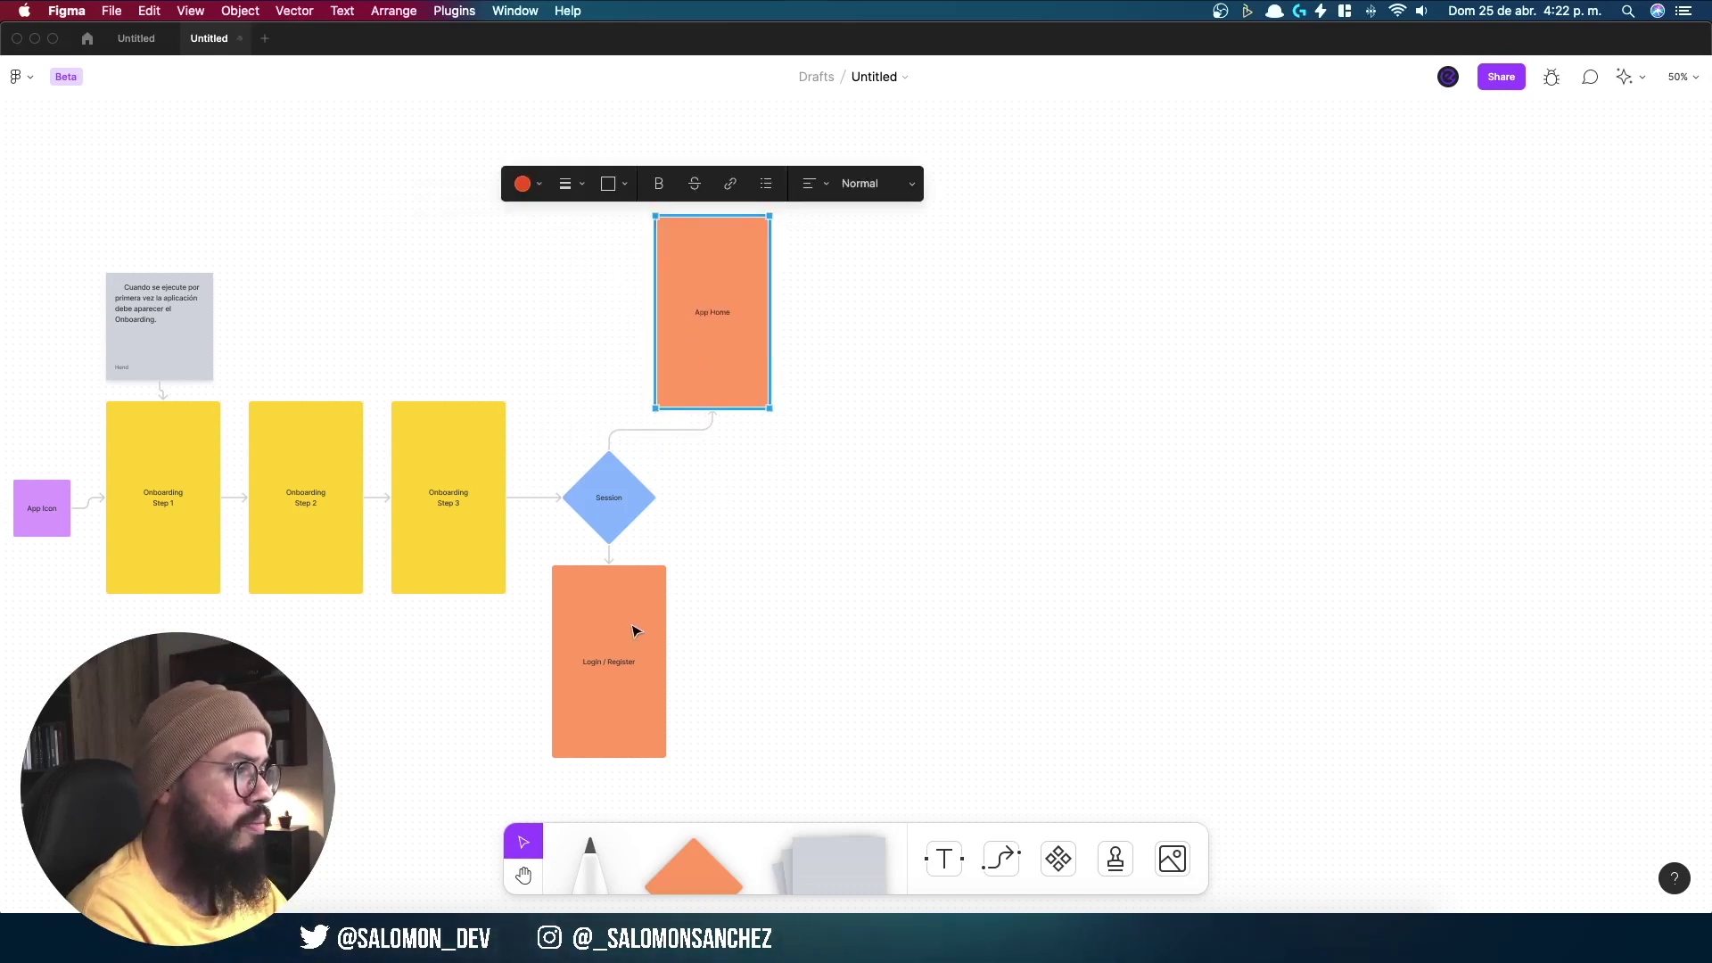
pyautogui.moveTo(638, 628); pyautogui.dragTo(744, 635)
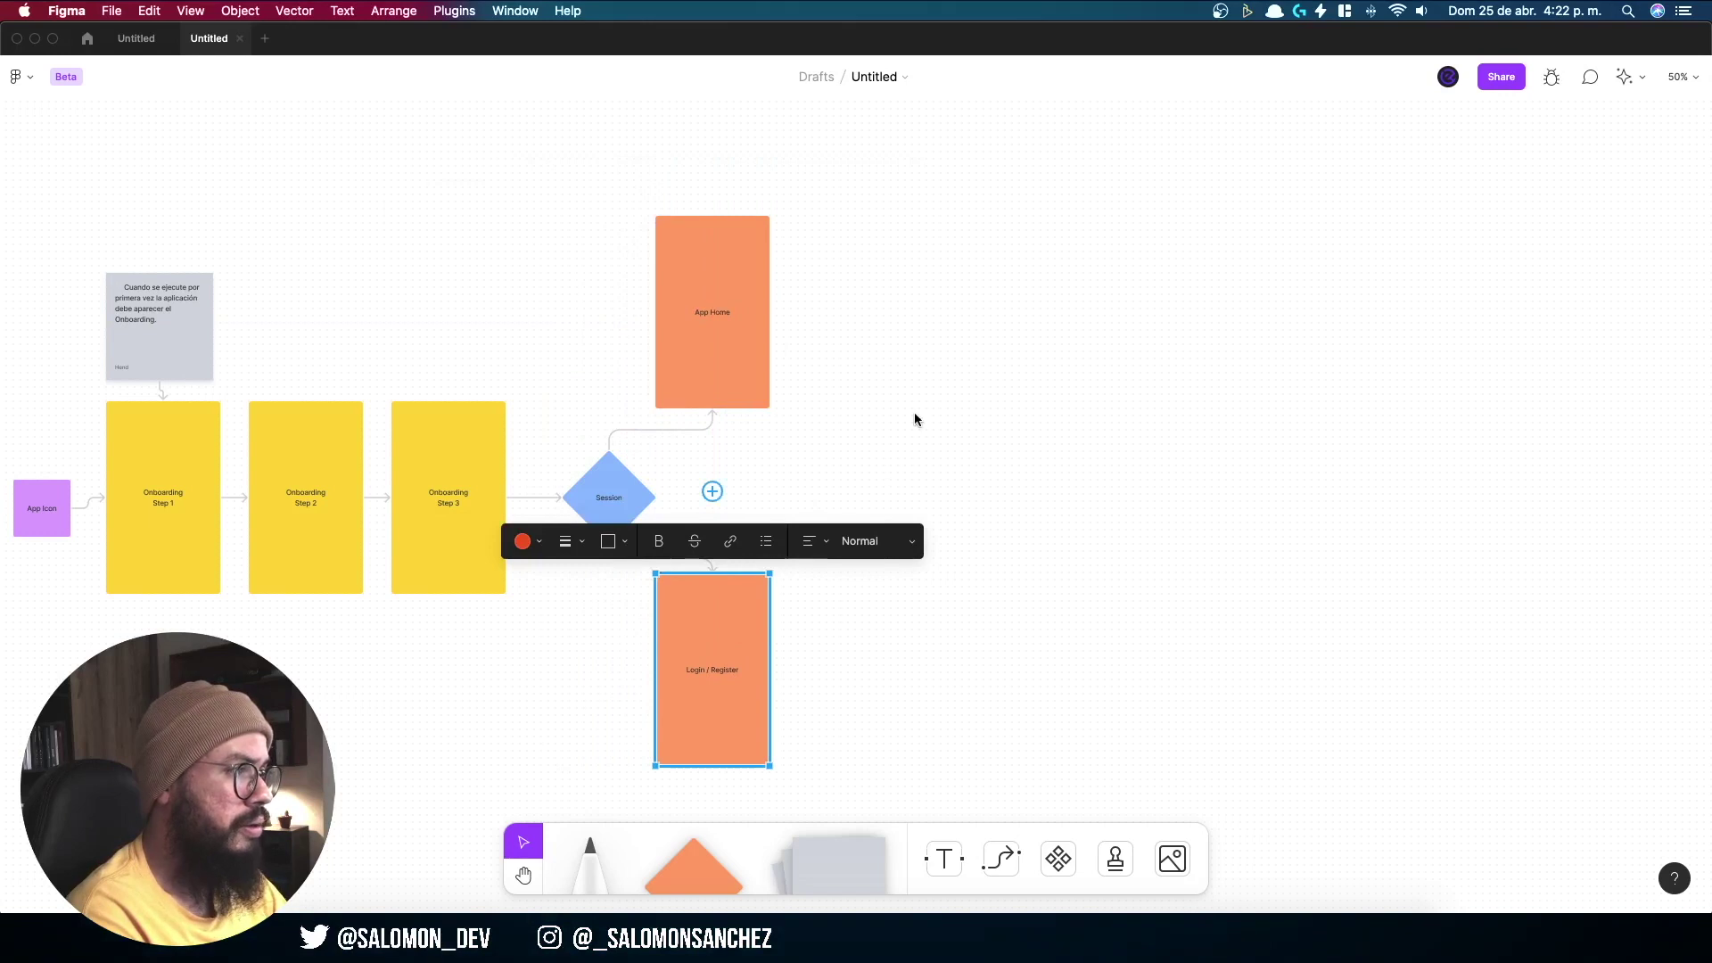
pyautogui.click(800, 457)
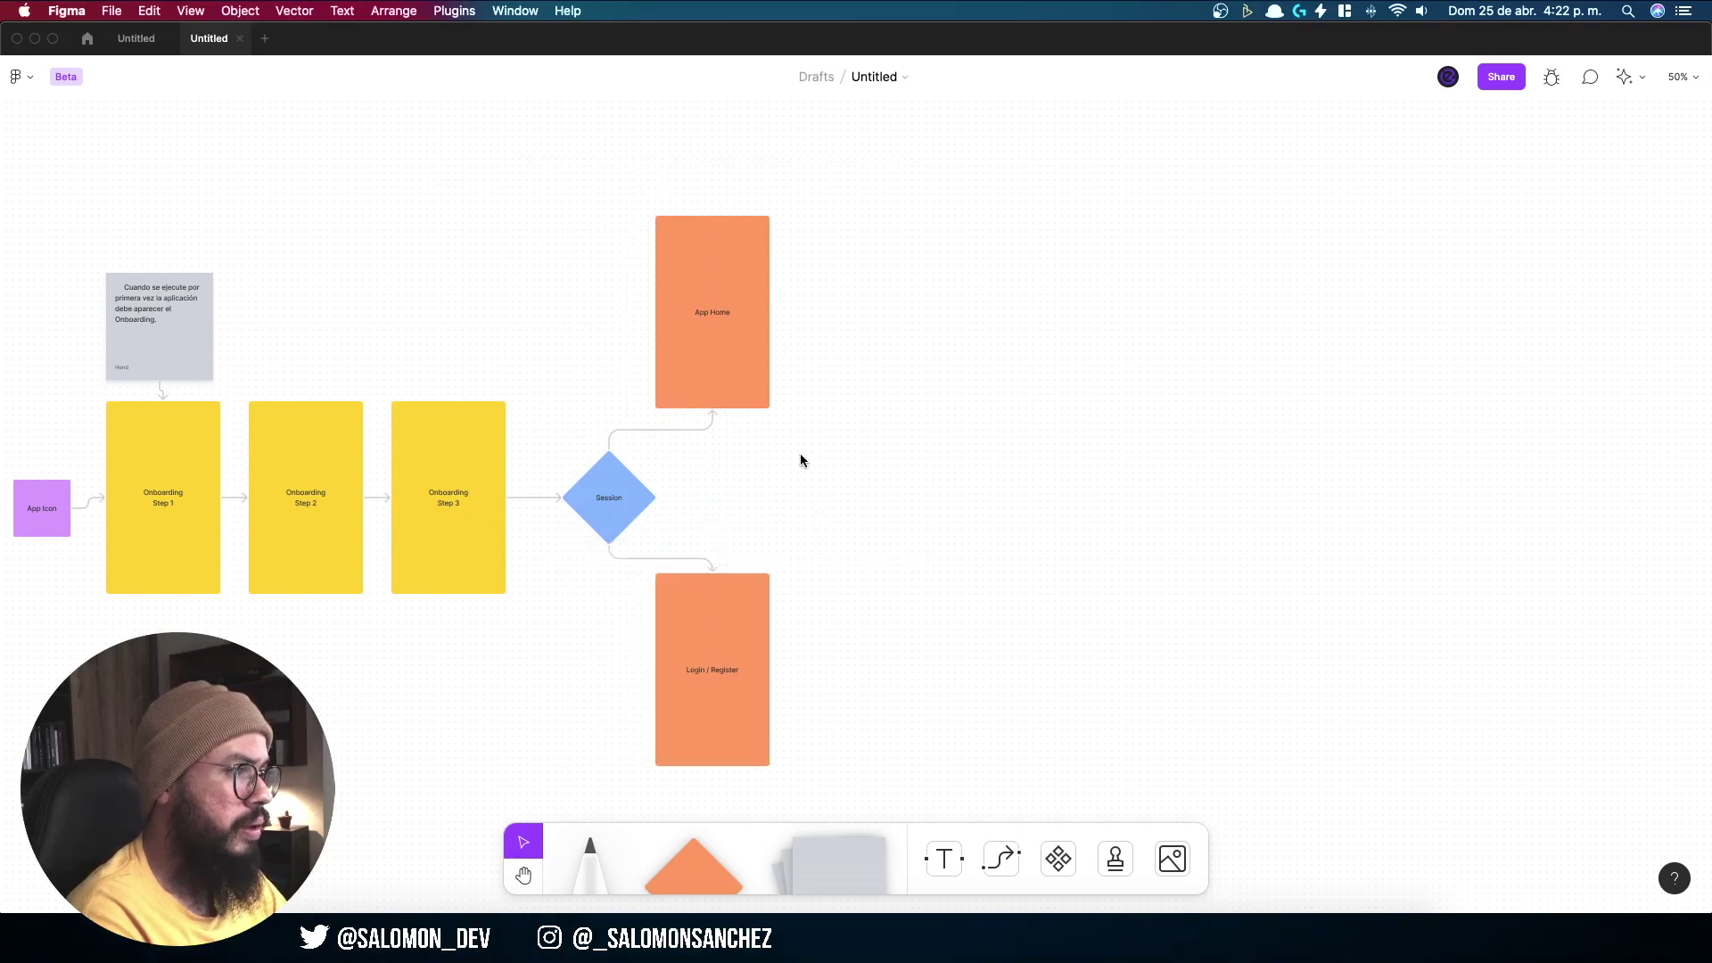
# Step: Reattach both Session arrows to the left edges of App Home and Login / Register
pyautogui.click(713, 414)
pyautogui.moveTo(713, 412); pyautogui.dragTo(655, 312)
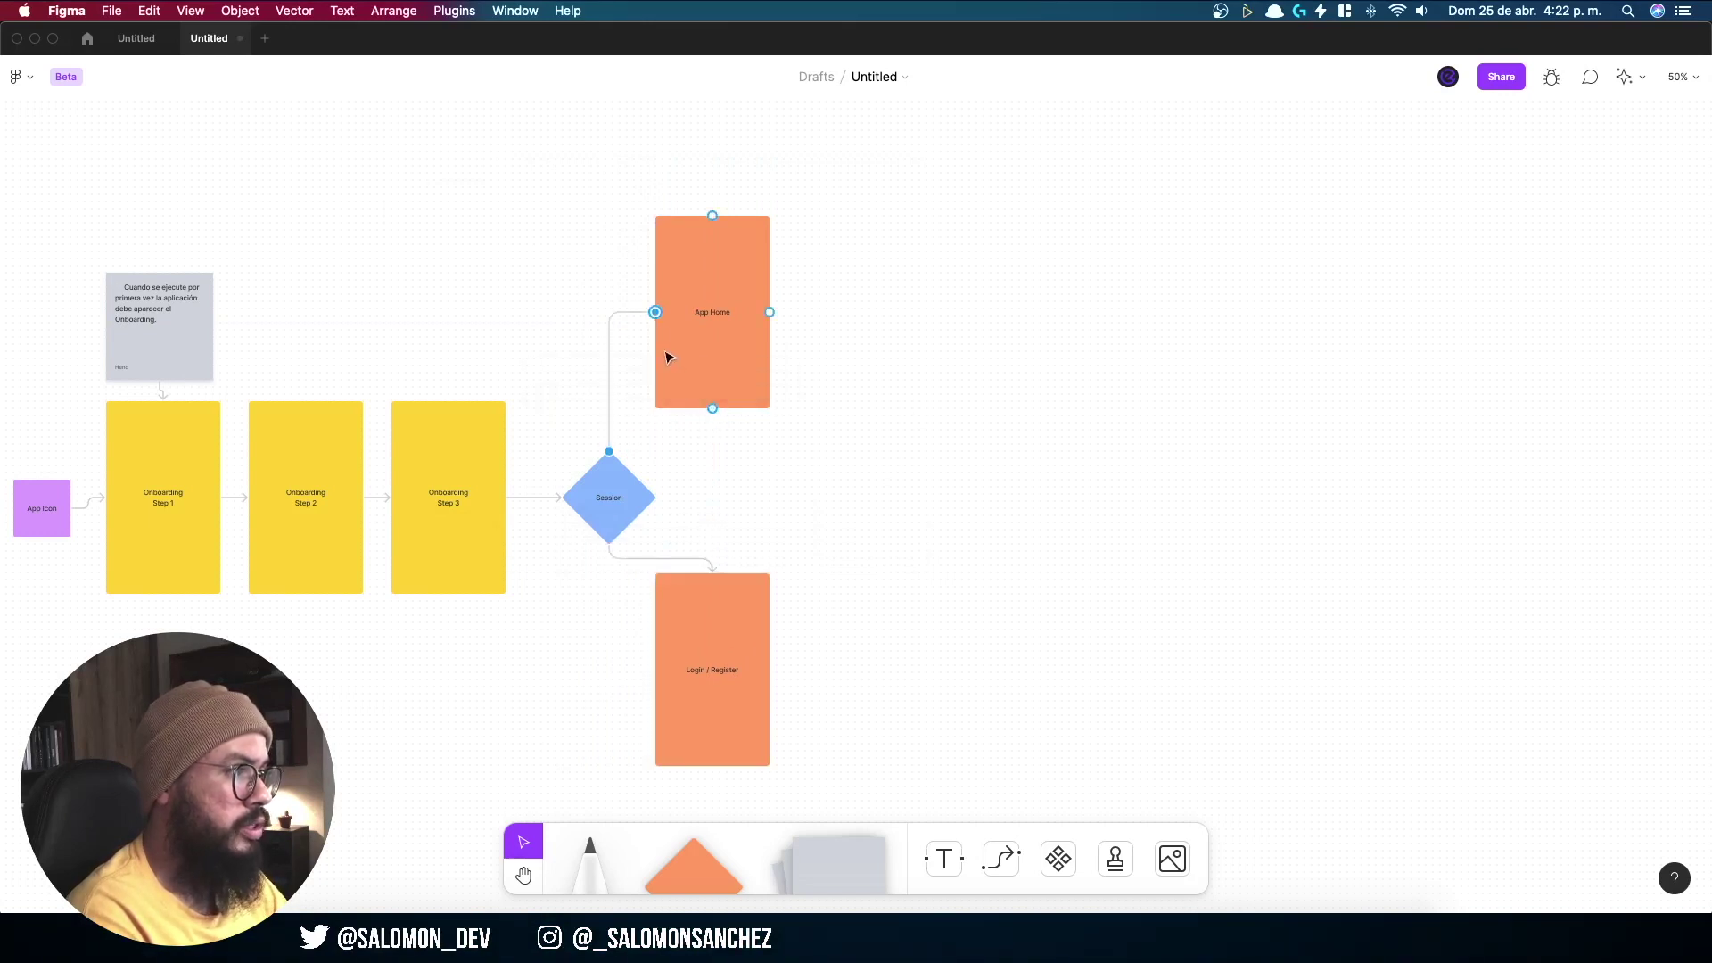
pyautogui.click(712, 568)
pyautogui.moveTo(713, 569)
pyautogui.mouseDown()
pyautogui.moveTo(646, 695)
pyautogui.moveTo(657, 669)
pyautogui.mouseUp()
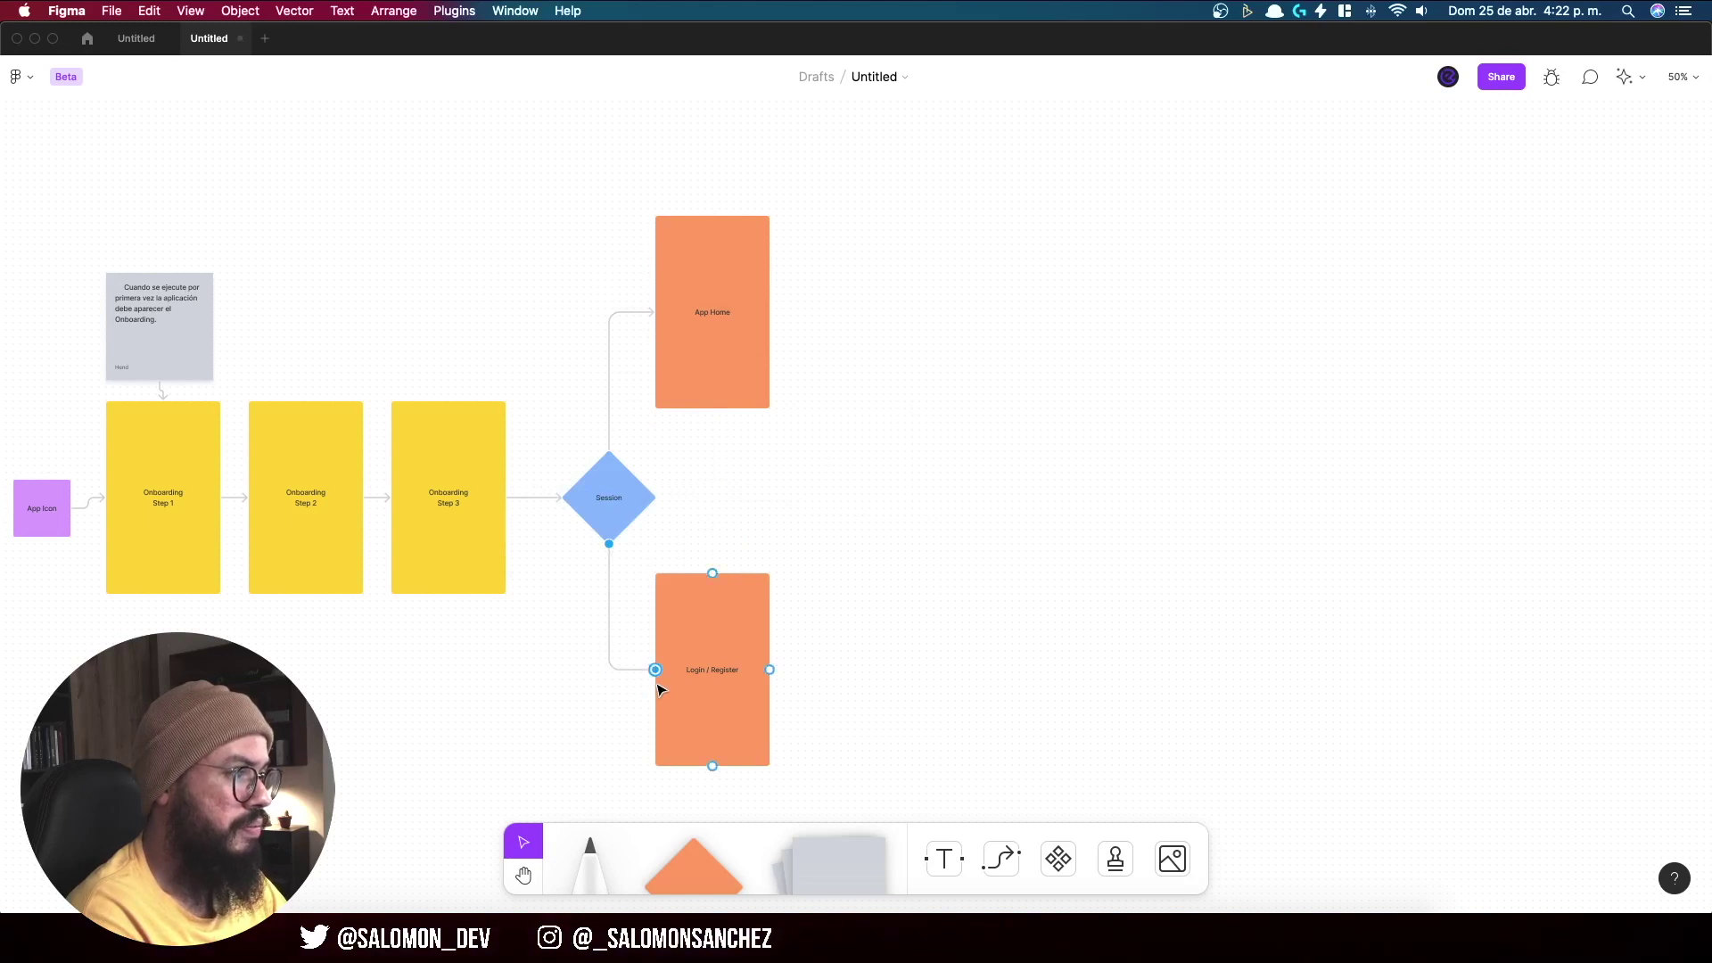
pyautogui.click(874, 481)
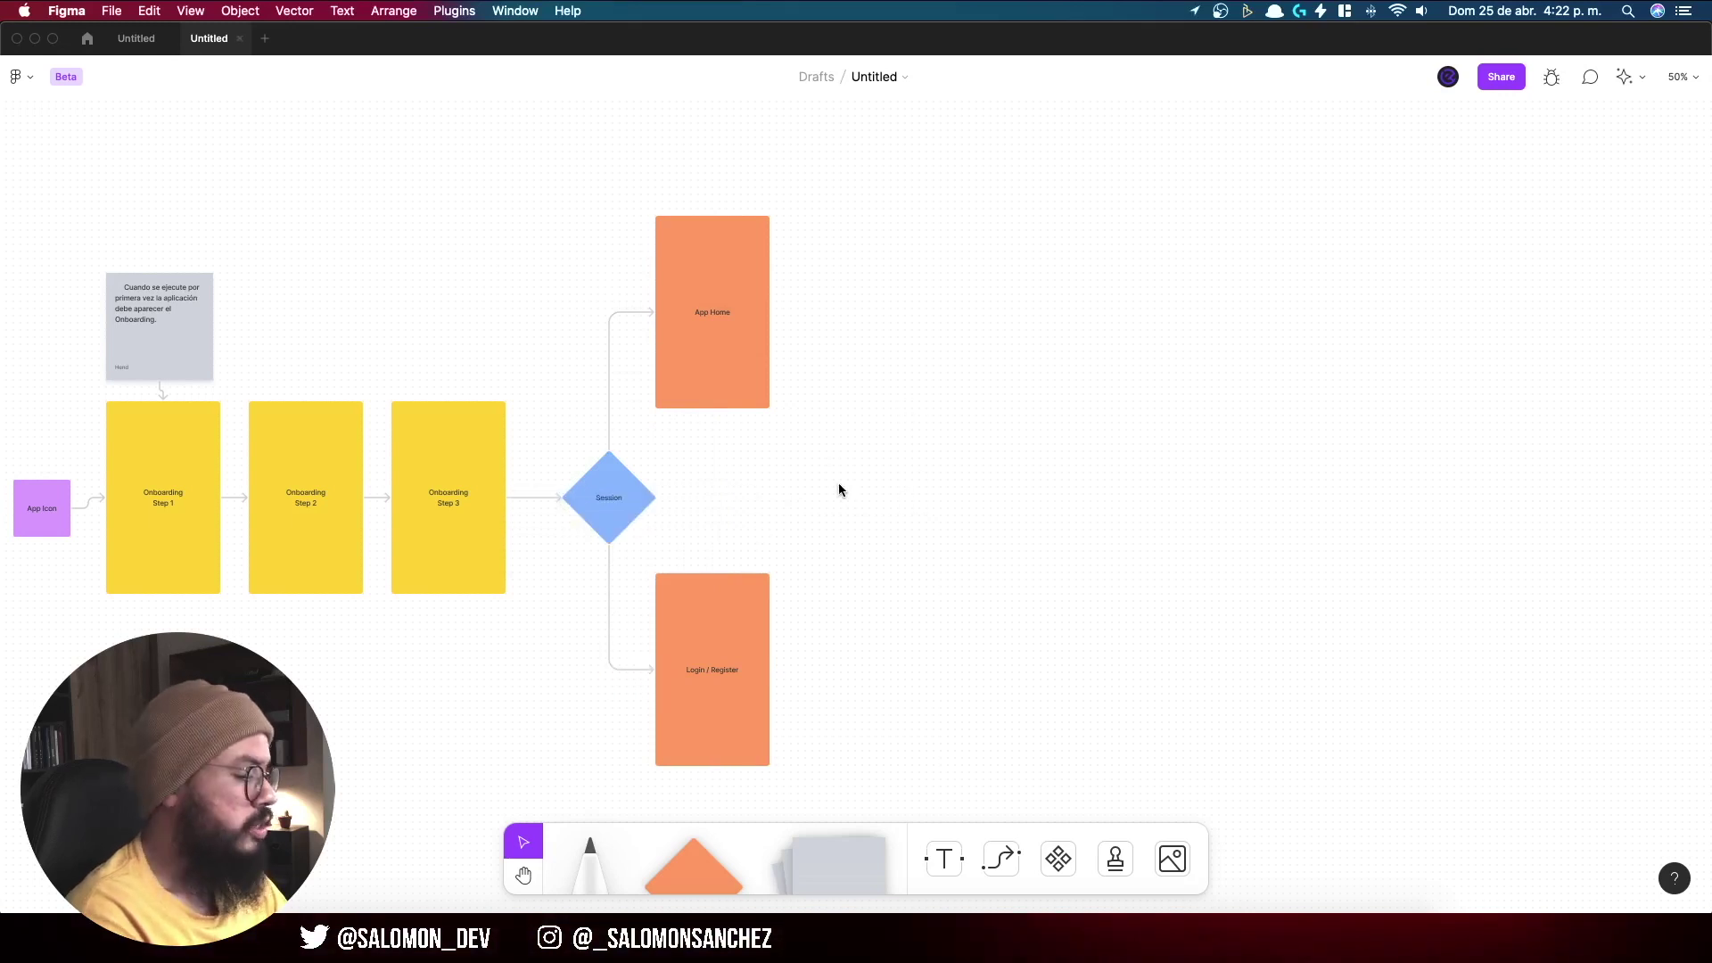
pyautogui.hotkey('shift', '0')
# Step: Draw a small grey circle near the bottom of the App Home card
pyautogui.moveTo(699, 480); pyautogui.dragTo(757, 711)
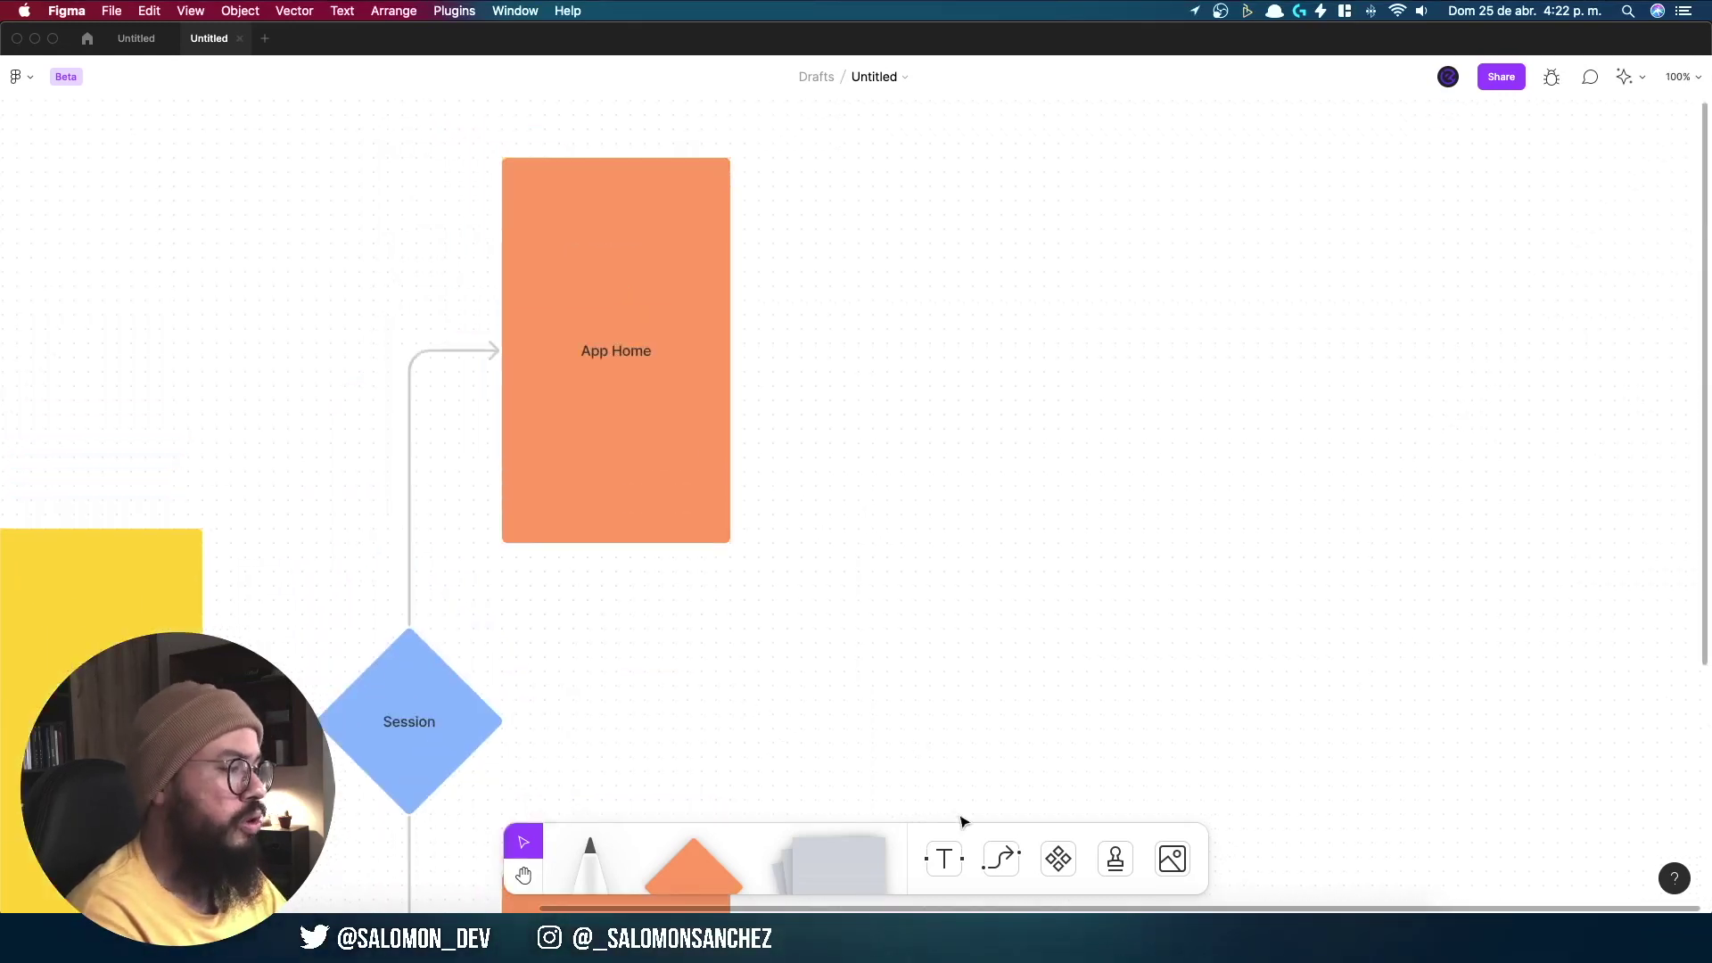
pyautogui.click(693, 871)
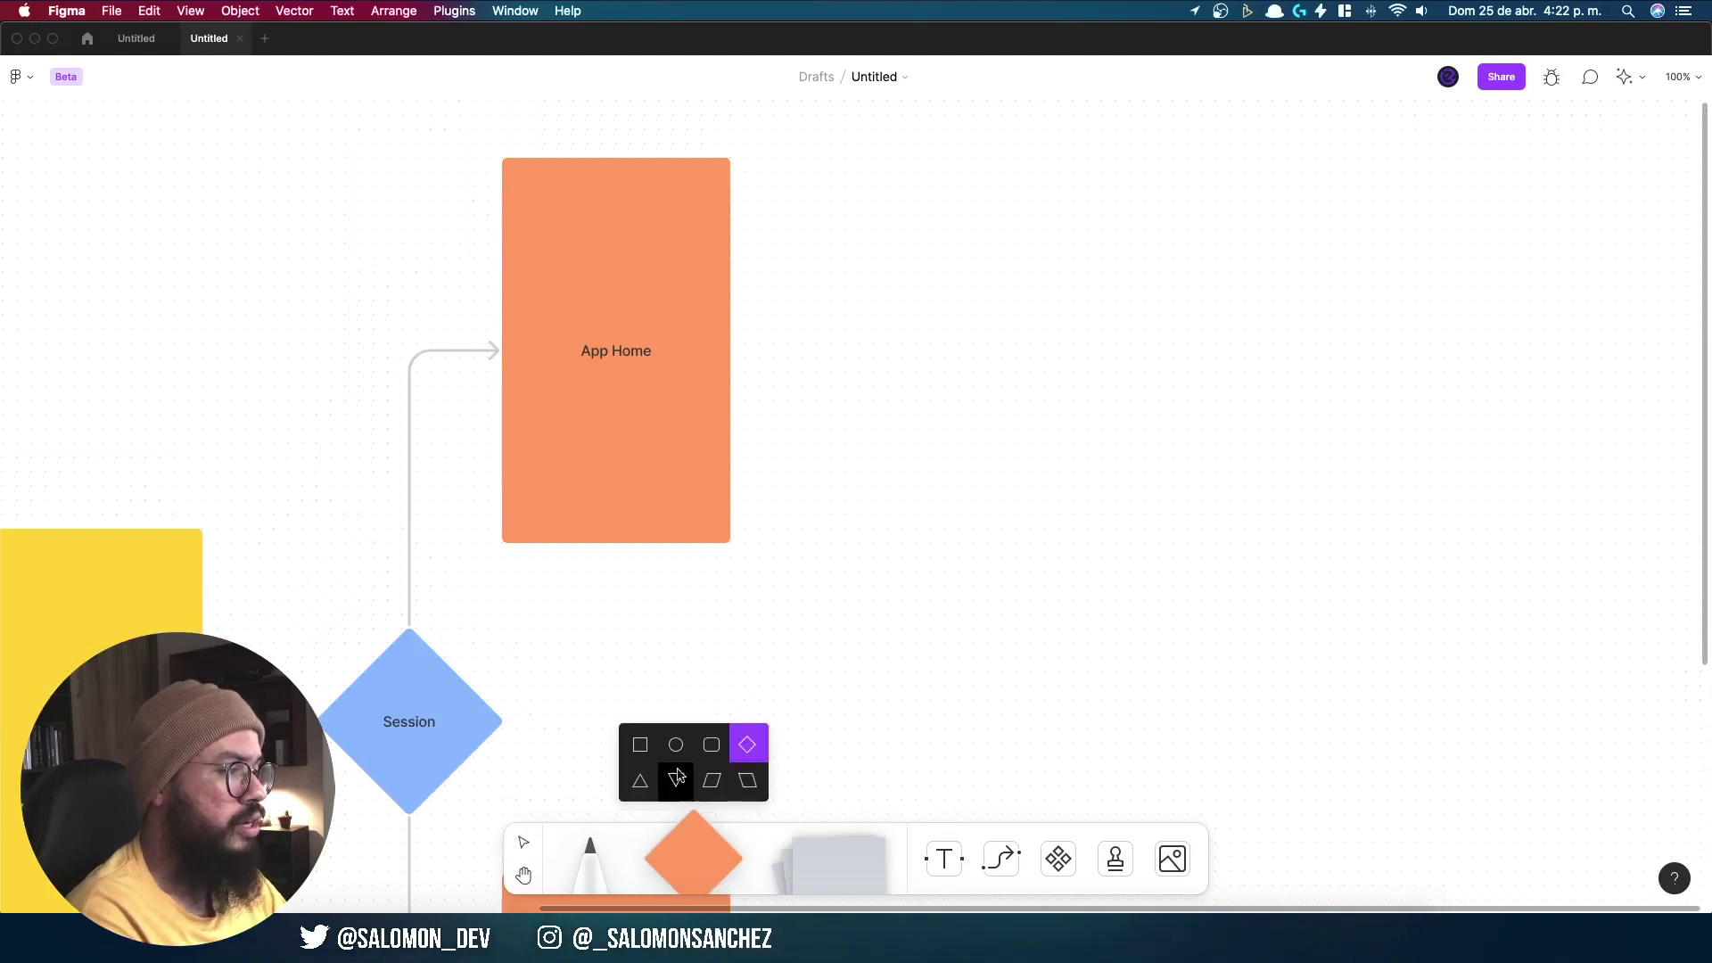
pyautogui.click(676, 745)
pyautogui.moveTo(526, 485); pyautogui.dragTo(559, 514)
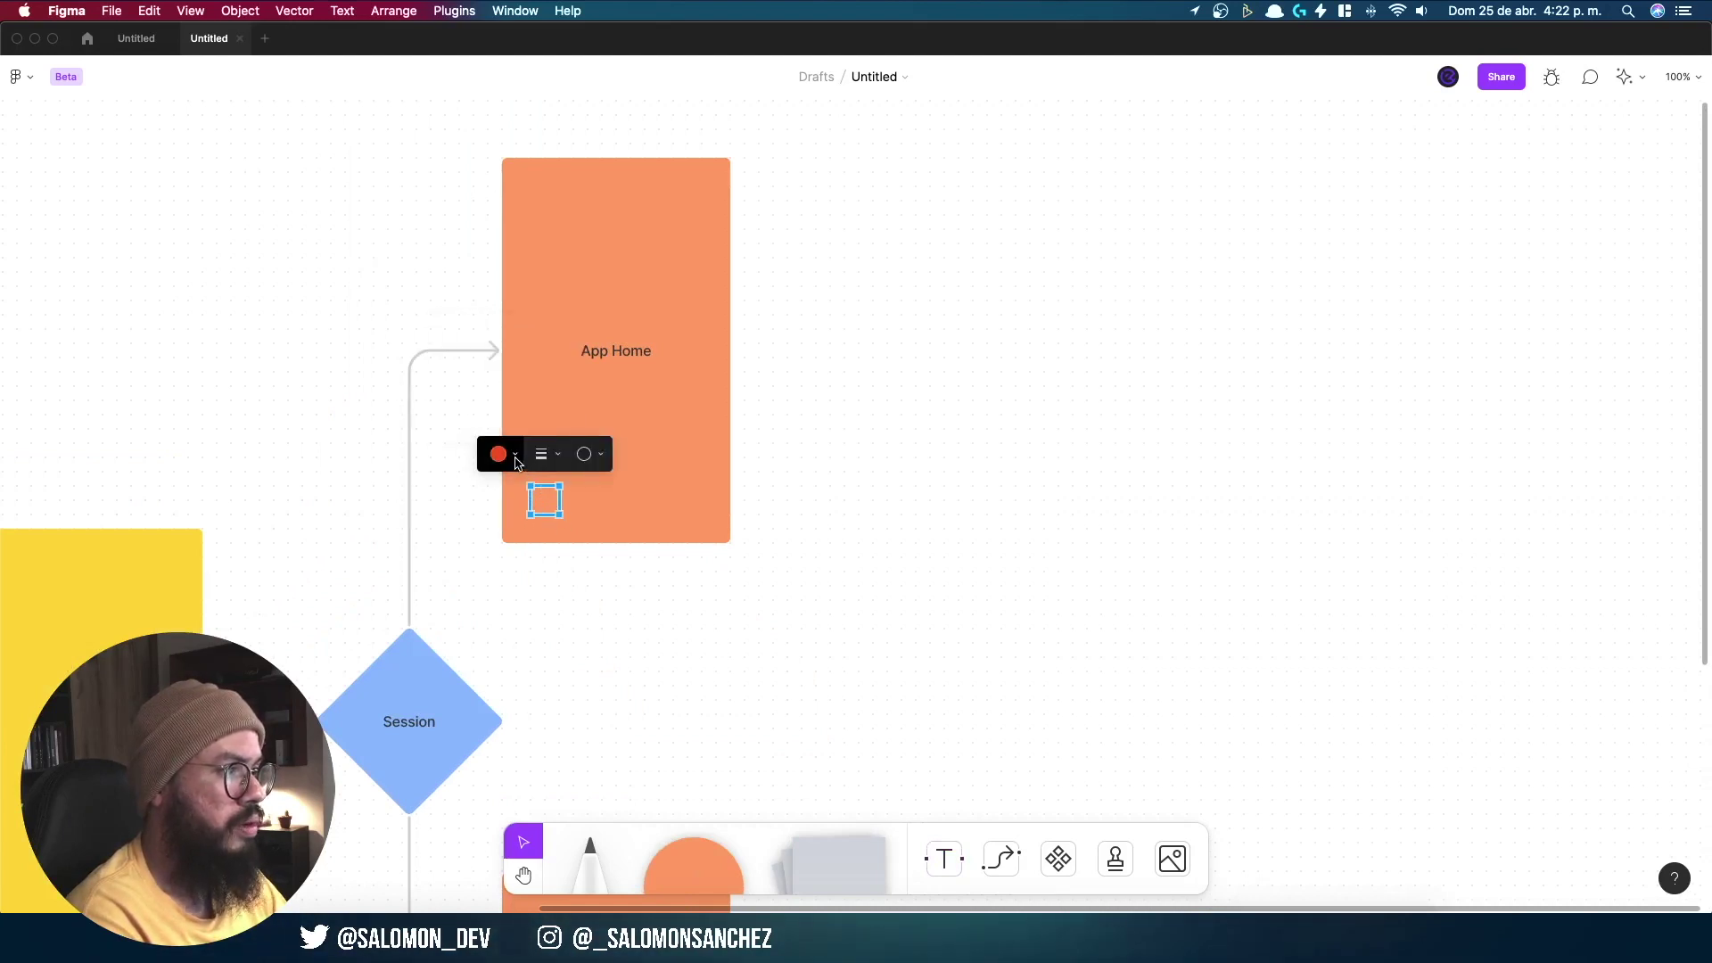
pyautogui.click(513, 455)
pyautogui.click(516, 408)
pyautogui.click(635, 680)
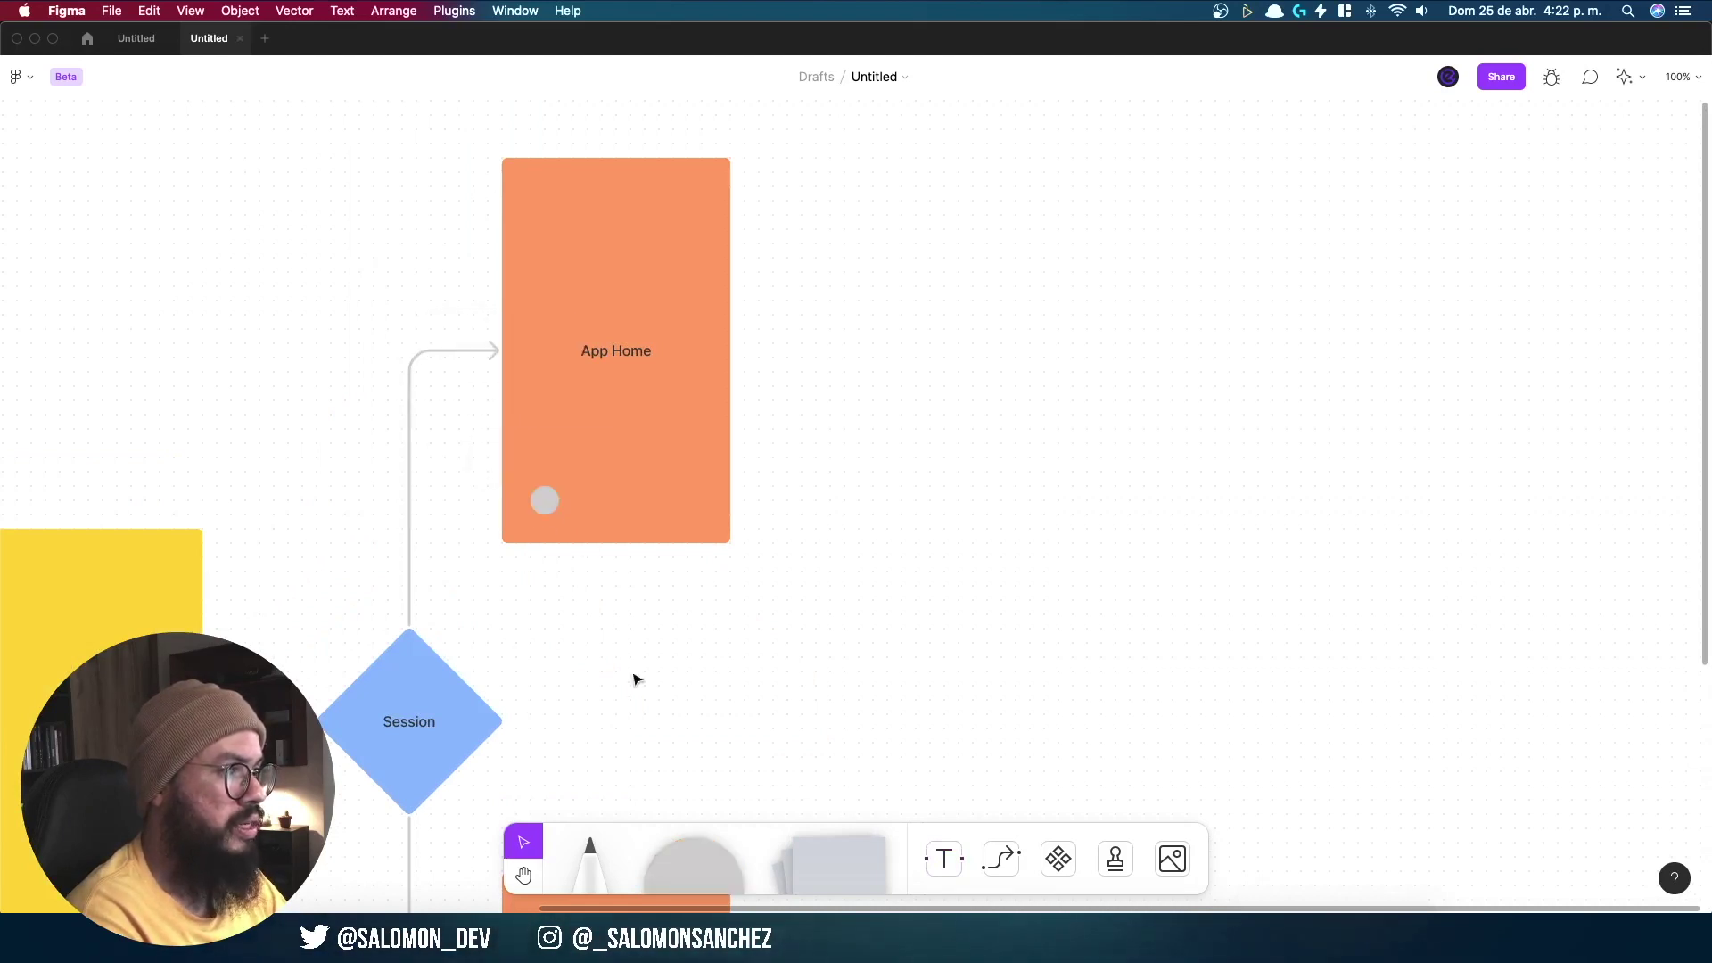
# Step: Duplicate the grey circle with Cmd+D into a row of four
pyautogui.moveTo(555, 516); pyautogui.dragTo(547, 522)
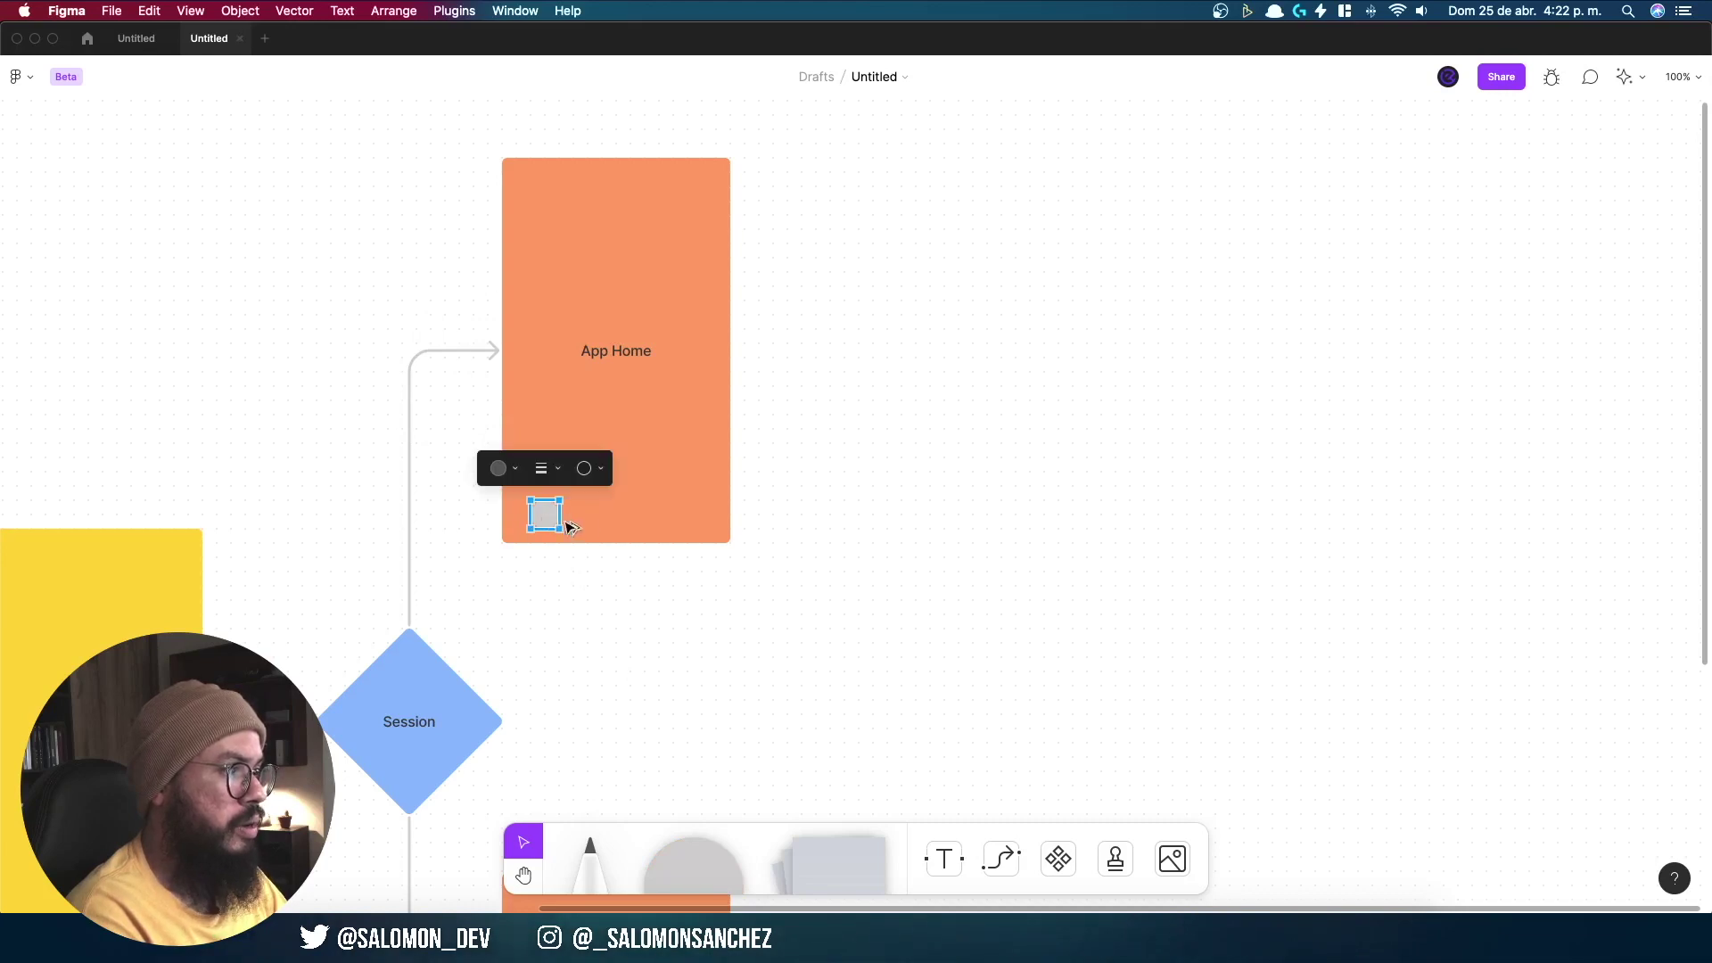
pyautogui.press('super+d')
pyautogui.press('super+d')
pyautogui.press('super+d')
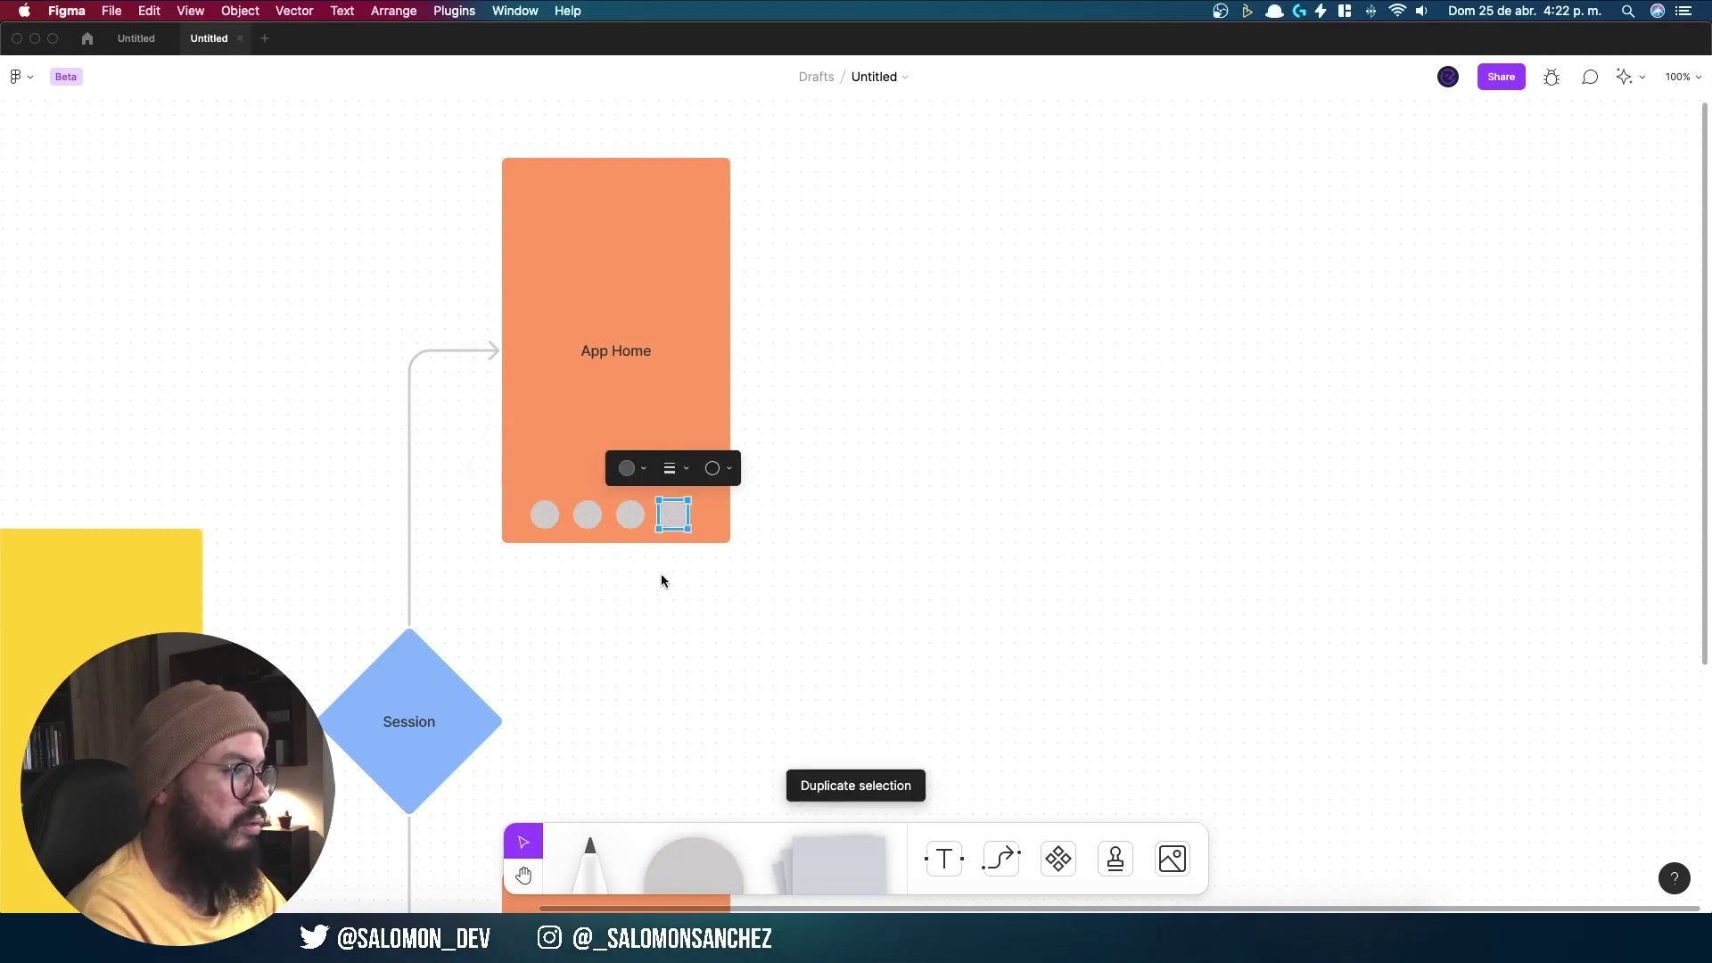
pyautogui.keyDown('shift'); pyautogui.click(631, 514); pyautogui.keyUp('shift')
pyautogui.keyDown('shift'); pyautogui.click(545, 514); pyautogui.keyUp('shift')
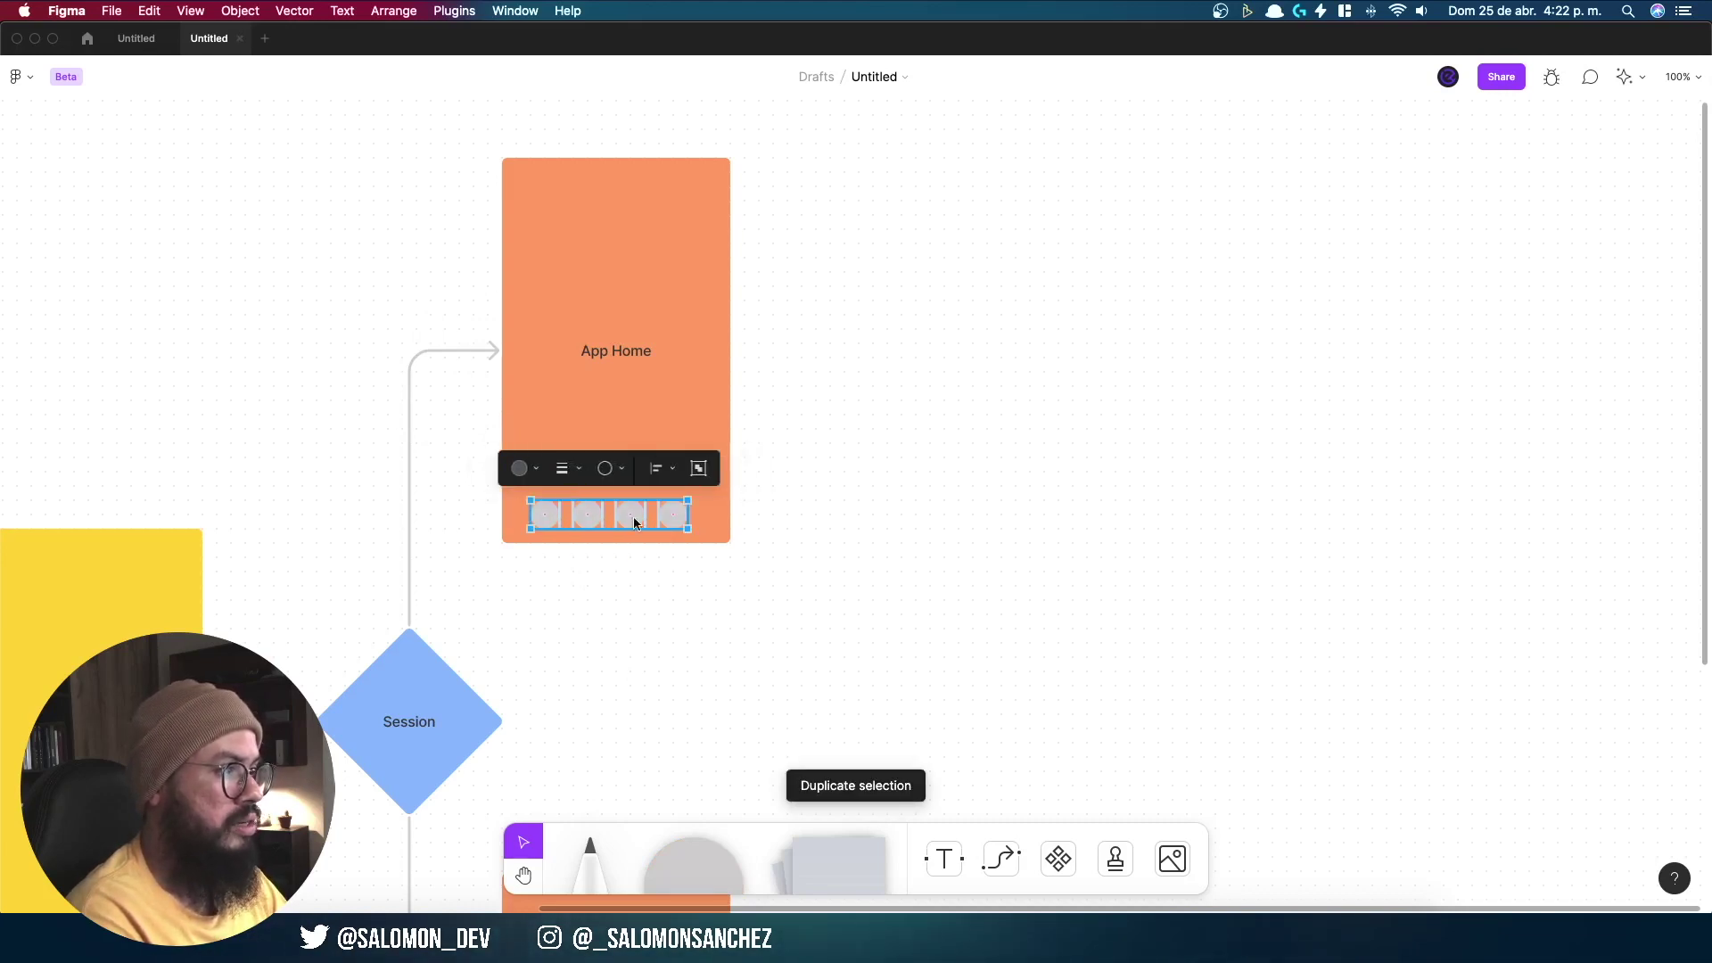
pyautogui.click(793, 631)
pyautogui.moveTo(793, 632); pyautogui.dragTo(610, 656)
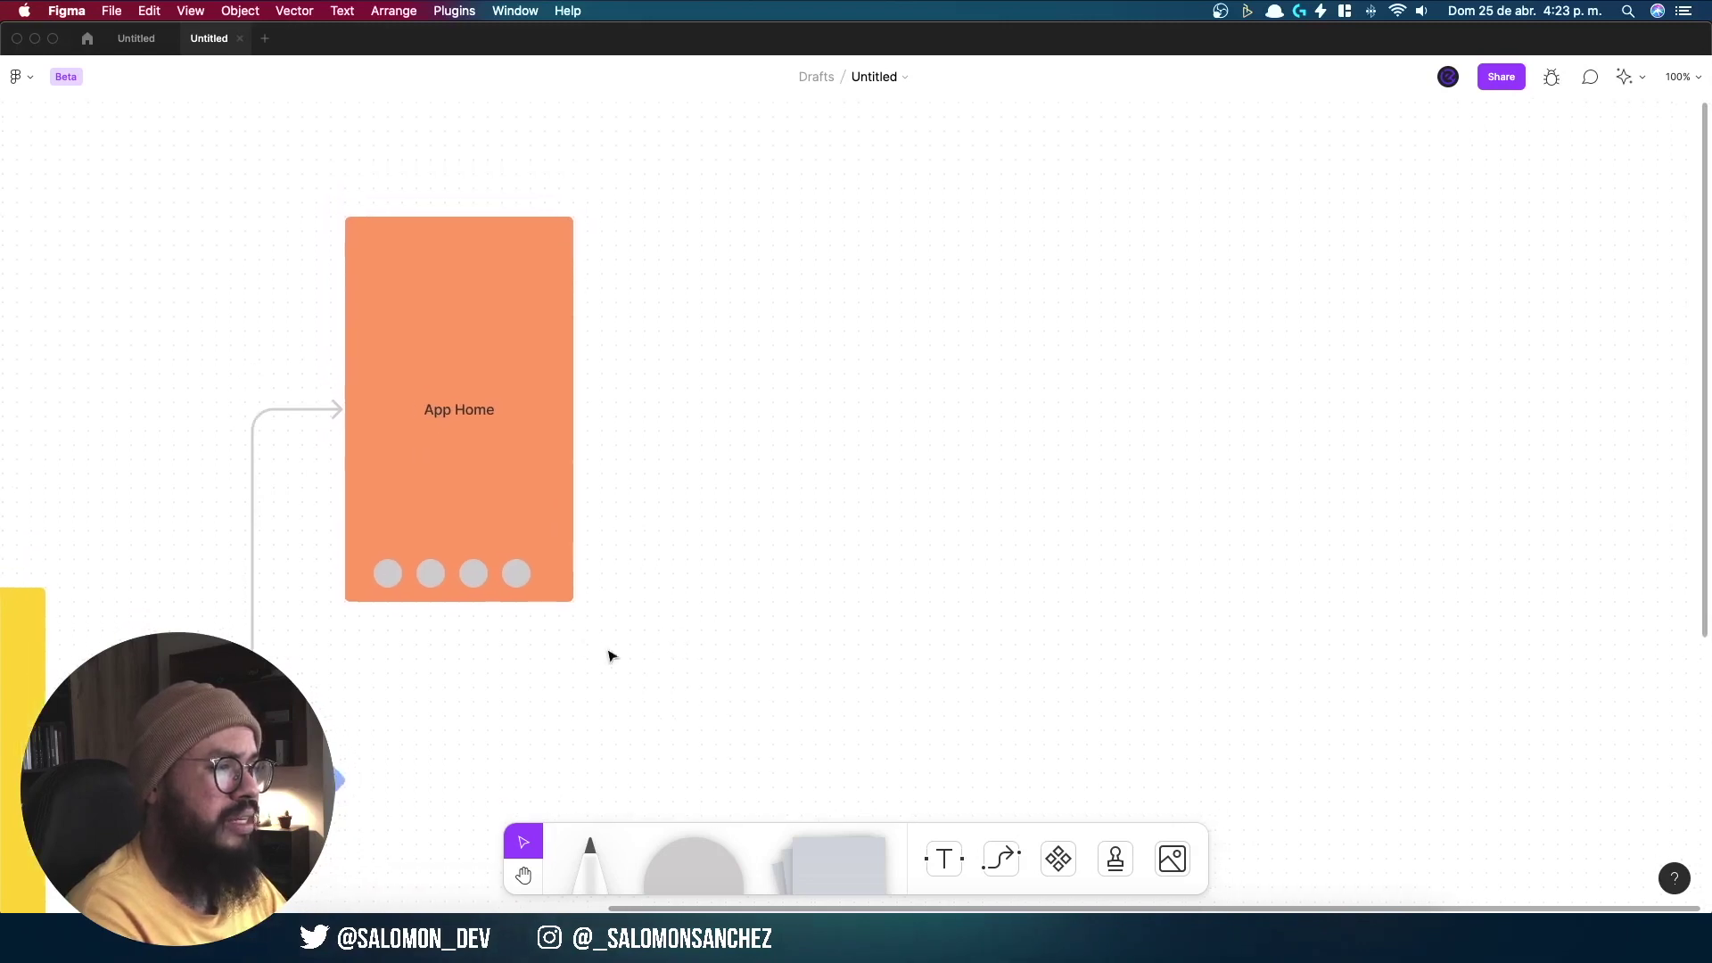
# Step: Duplicate App Home beside the original and rename the copy Profile
pyautogui.scroll(1, 696, 651)
pyautogui.click(483, 564)
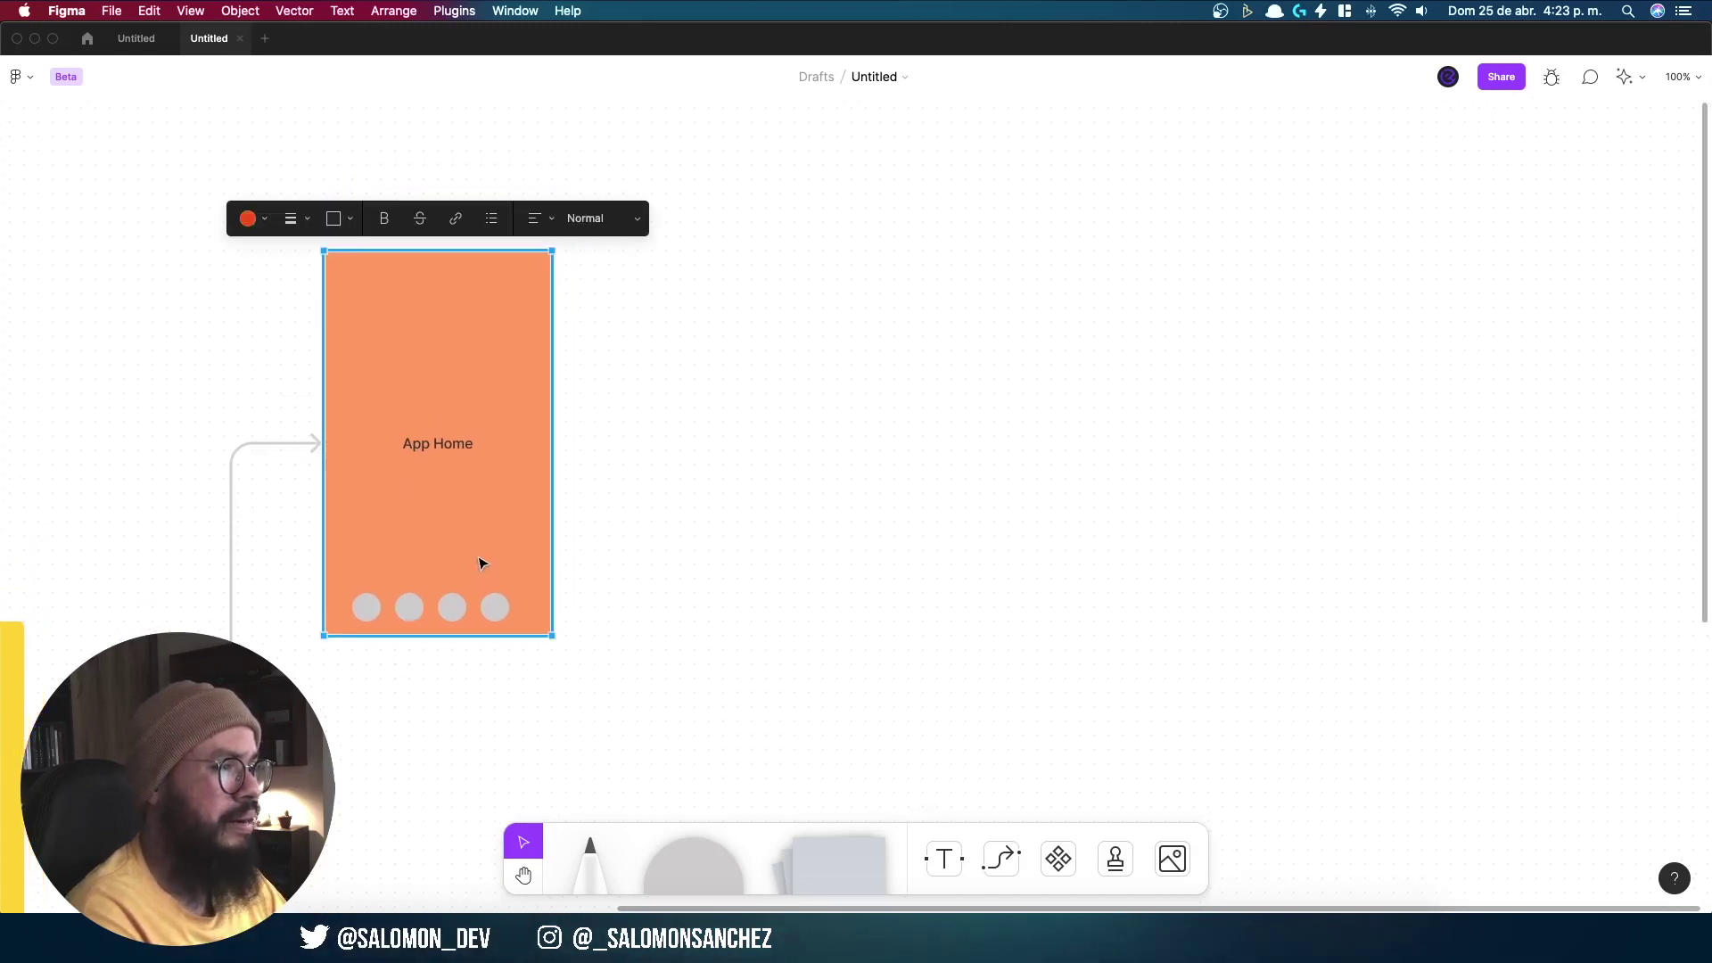
pyautogui.moveTo(451, 553); pyautogui.dragTo(728, 548)
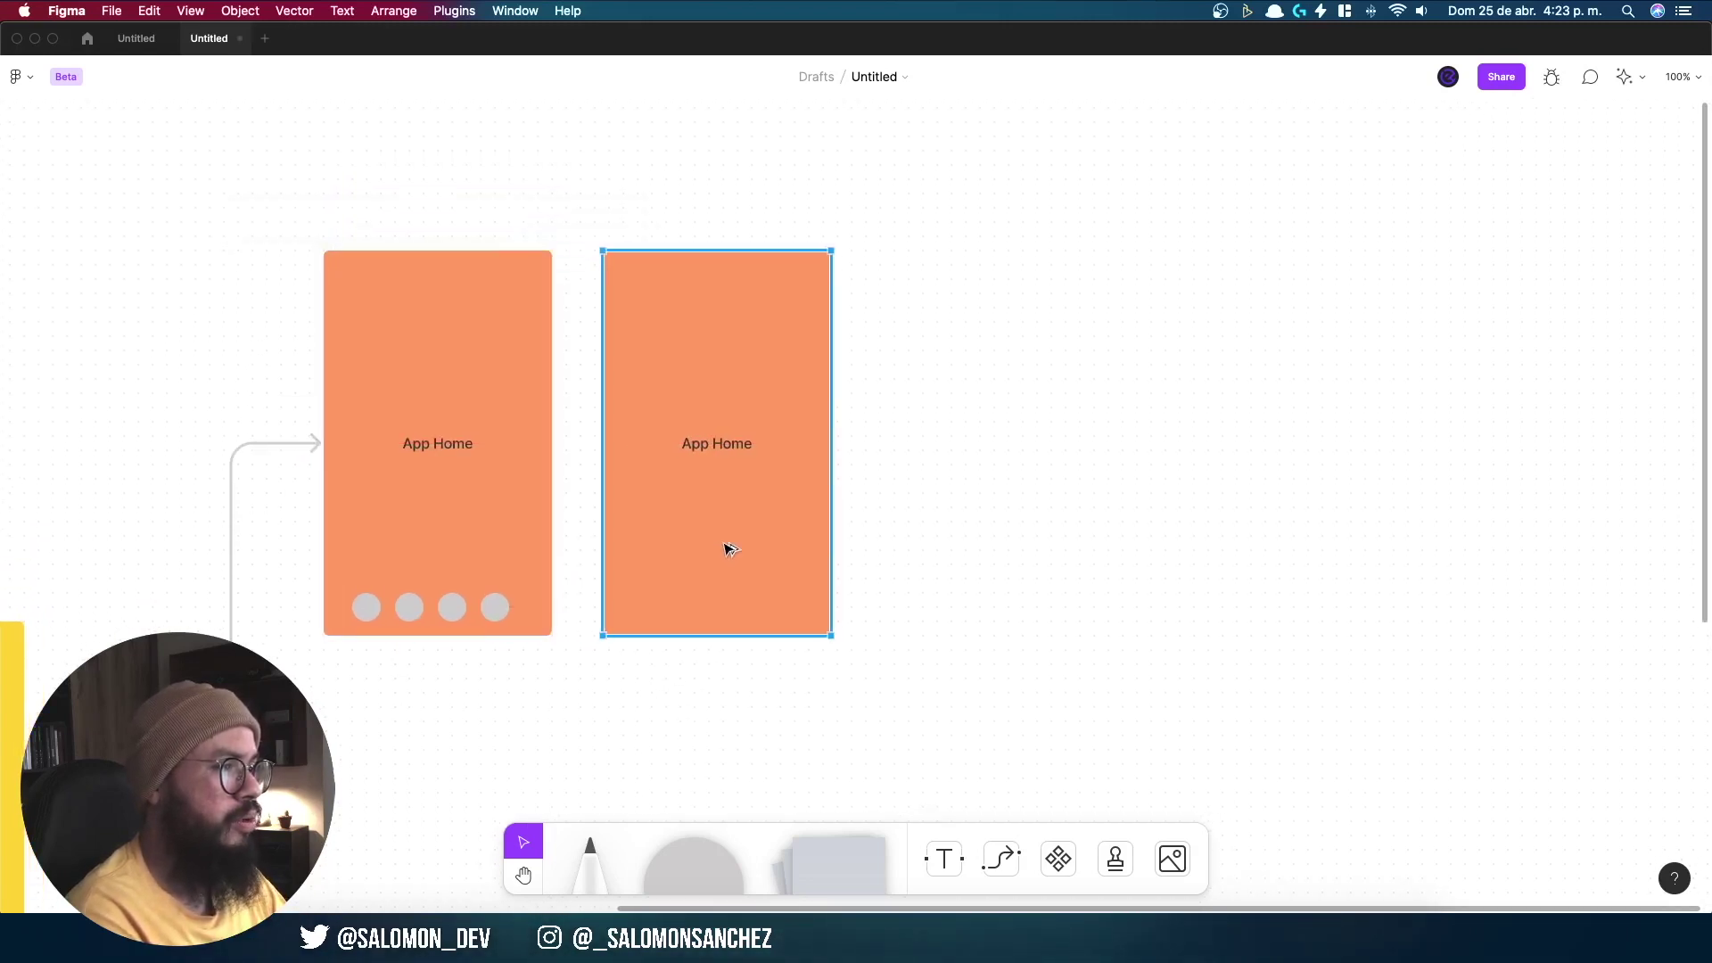
pyautogui.moveTo(662, 754); pyautogui.dragTo(646, 670)
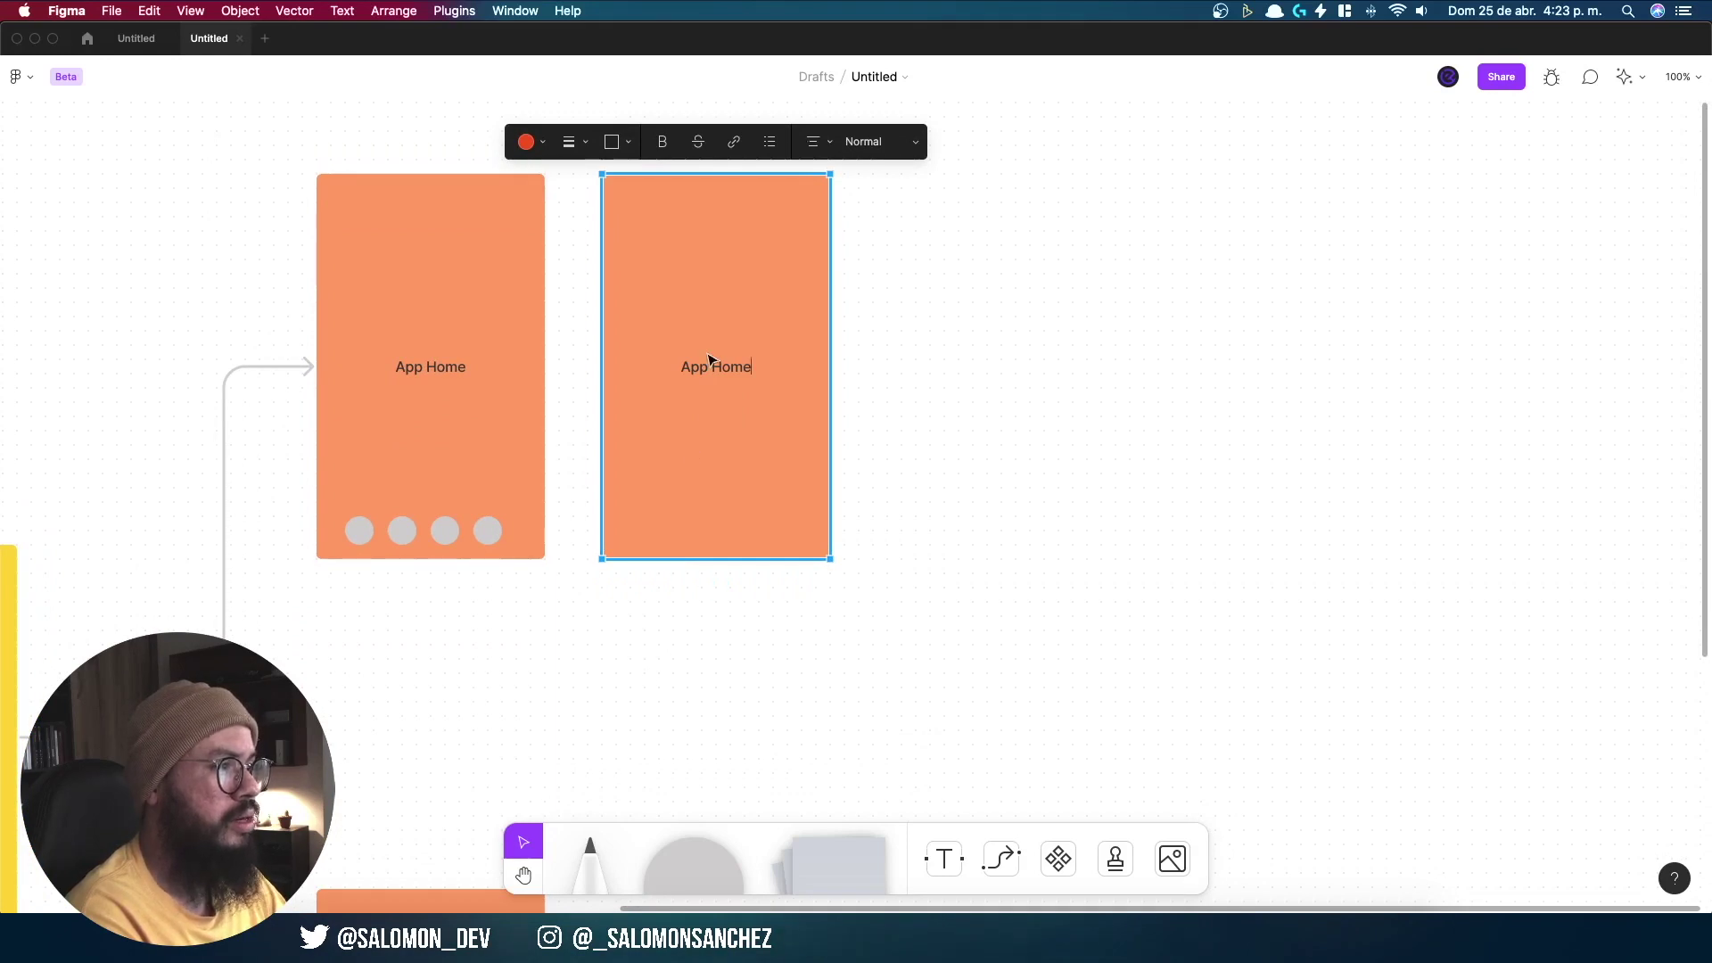
pyautogui.write('Prof')
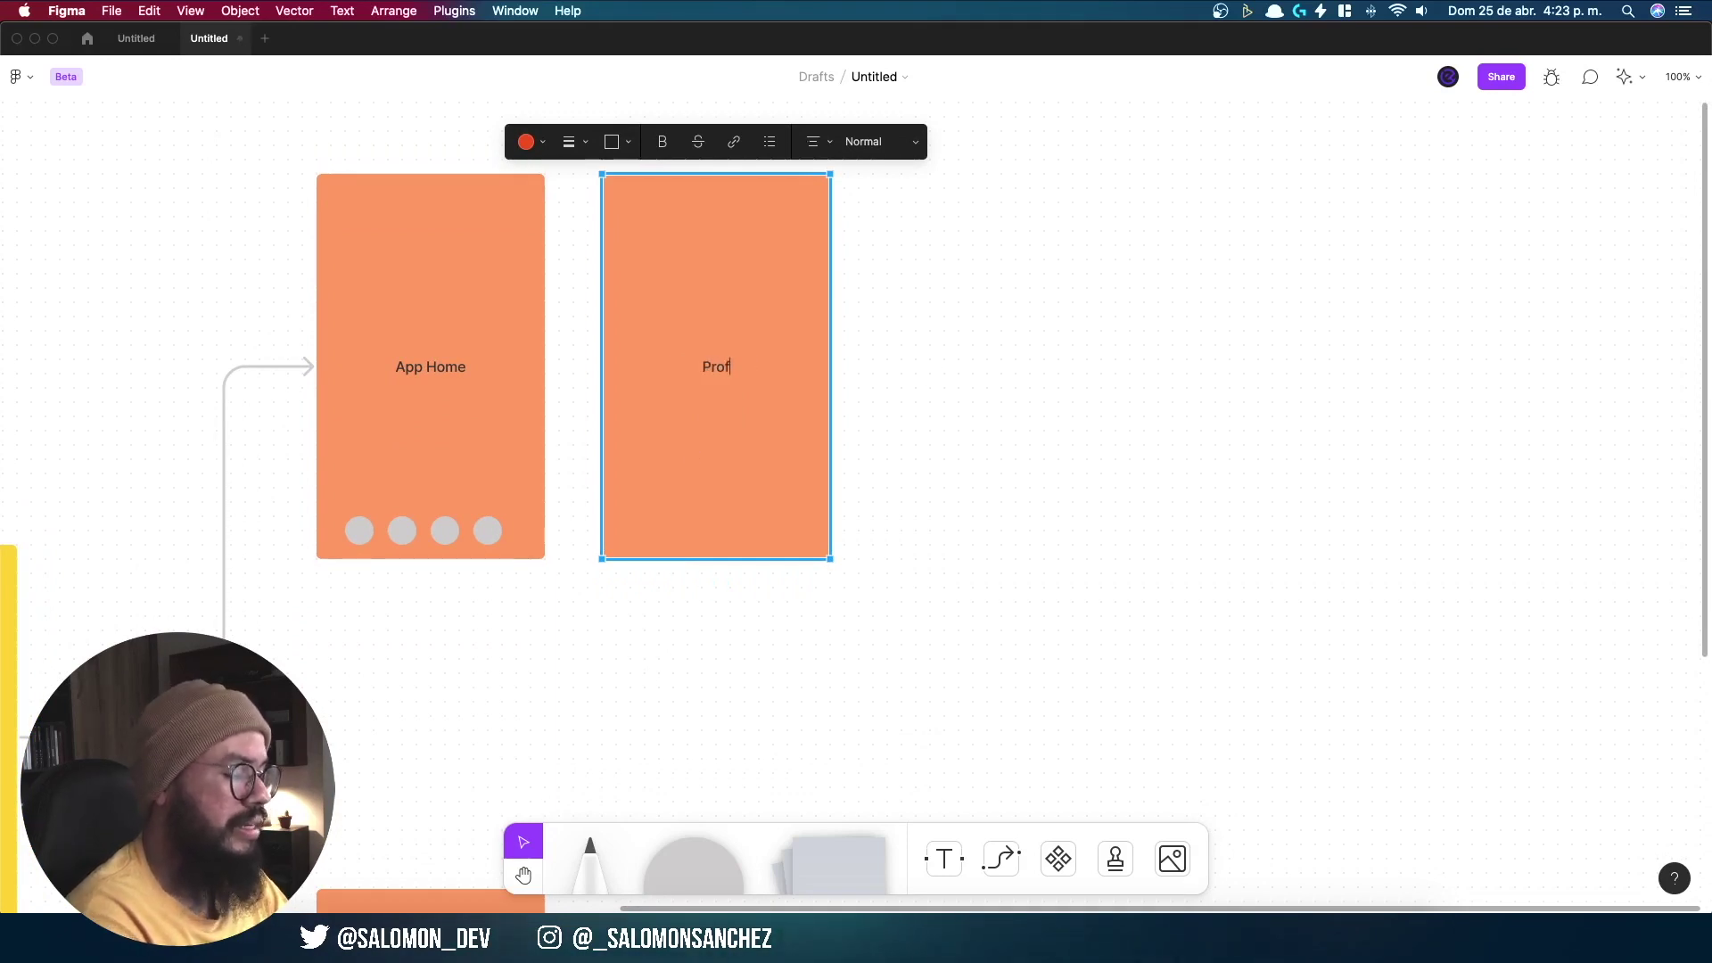
pyautogui.write('ile')
pyautogui.click(810, 628)
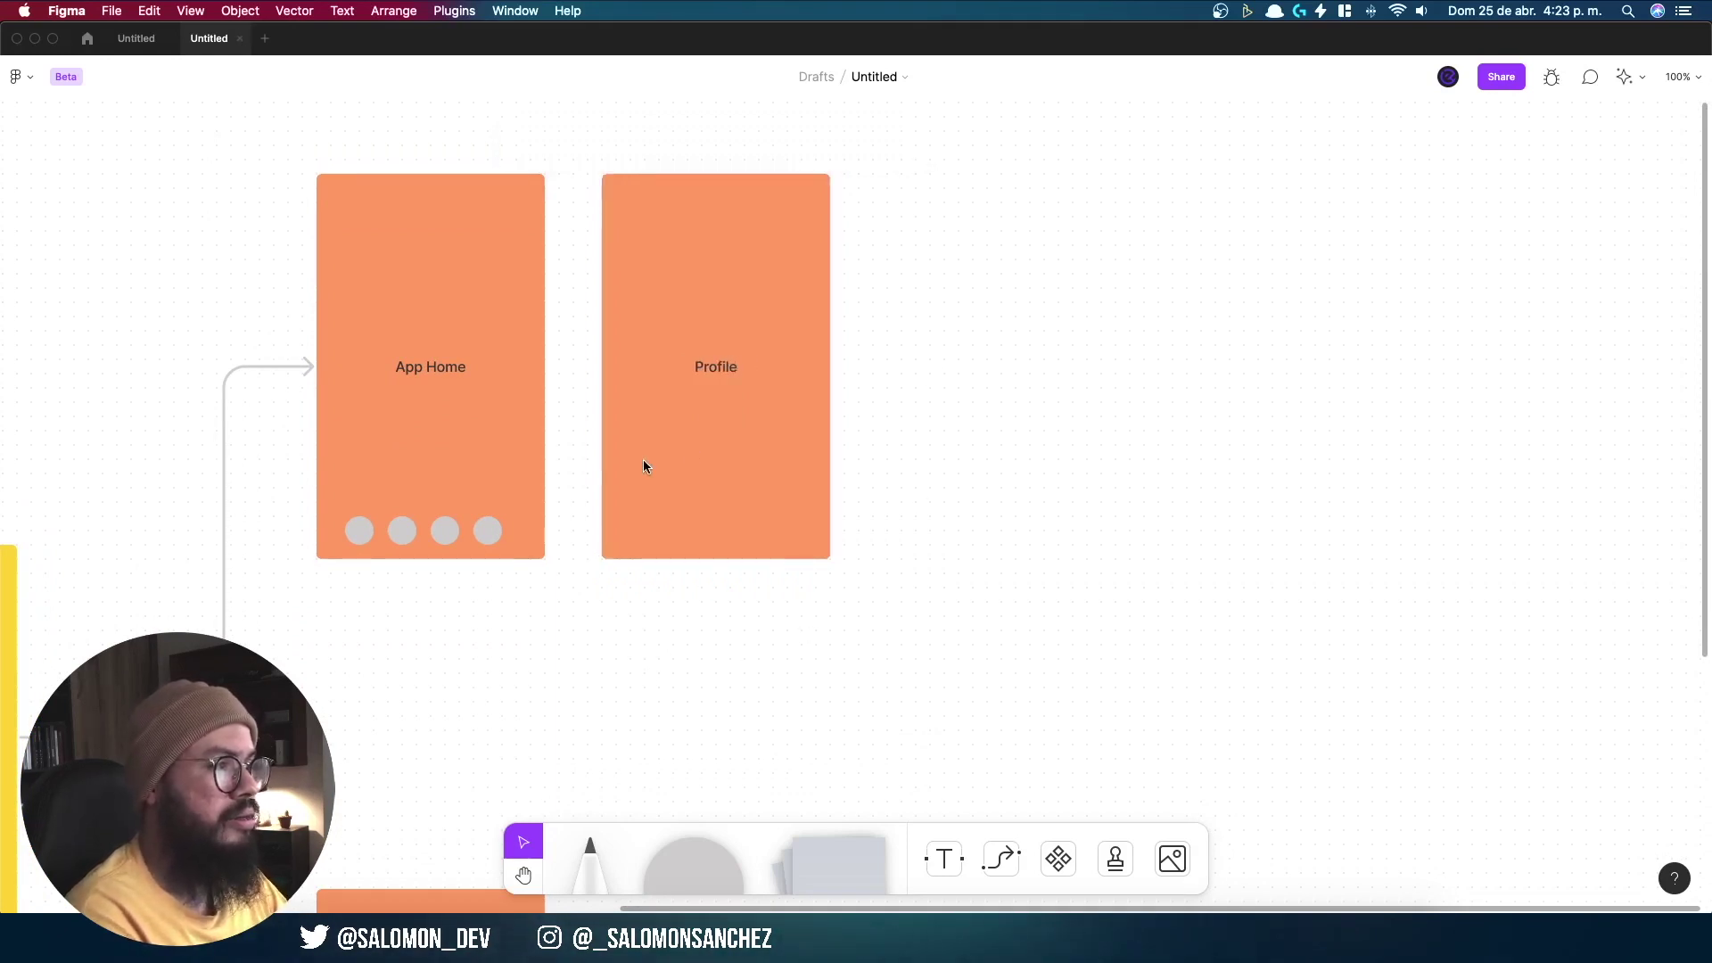
pyautogui.click(644, 458)
# Step: Draw an arrow from App Home's second grey circle to the Profile card
pyautogui.click(399, 535)
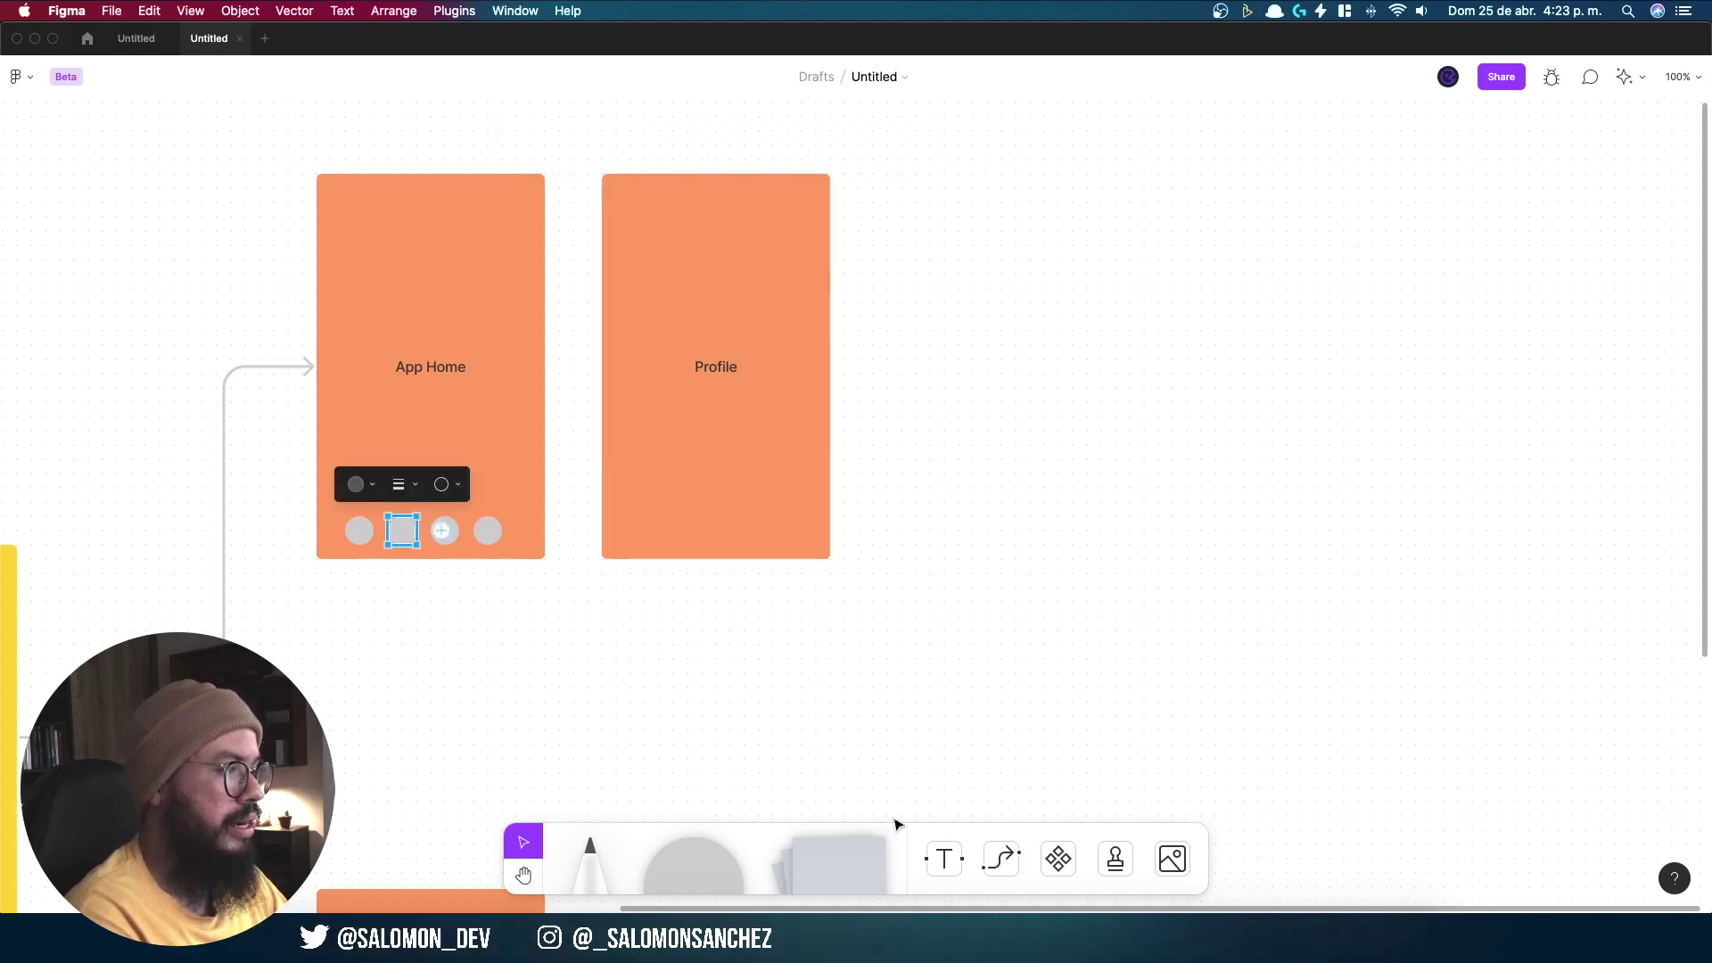
pyautogui.click(1000, 859)
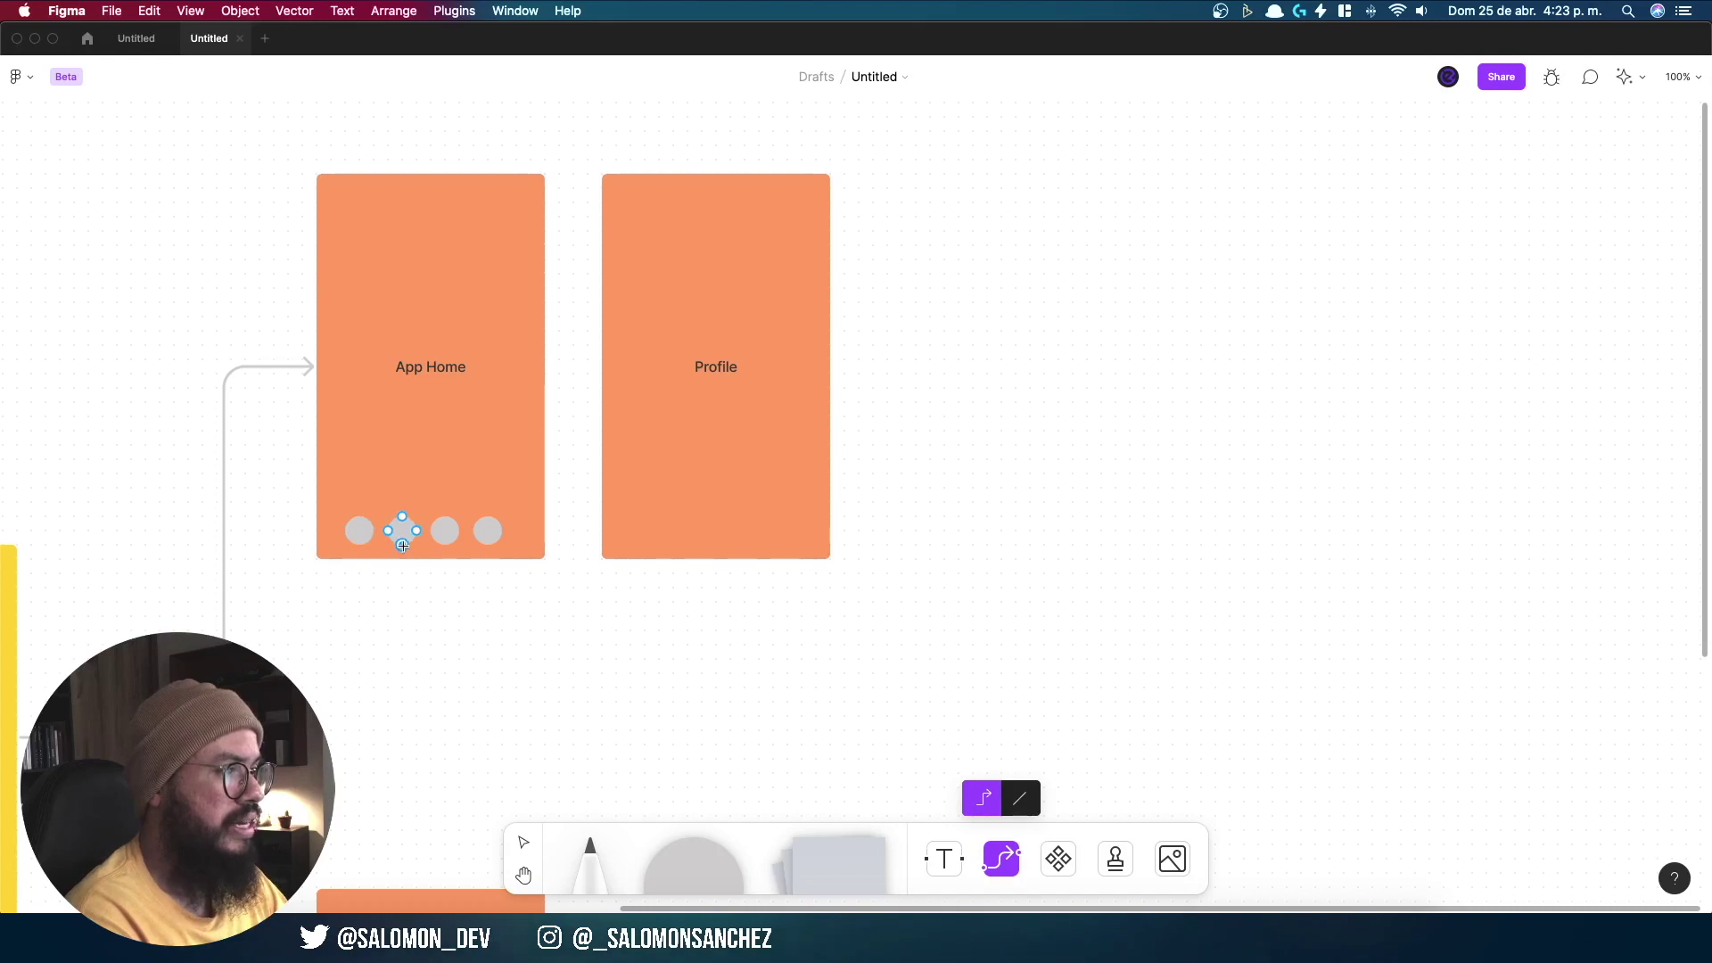
pyautogui.moveTo(402, 545); pyautogui.dragTo(717, 559)
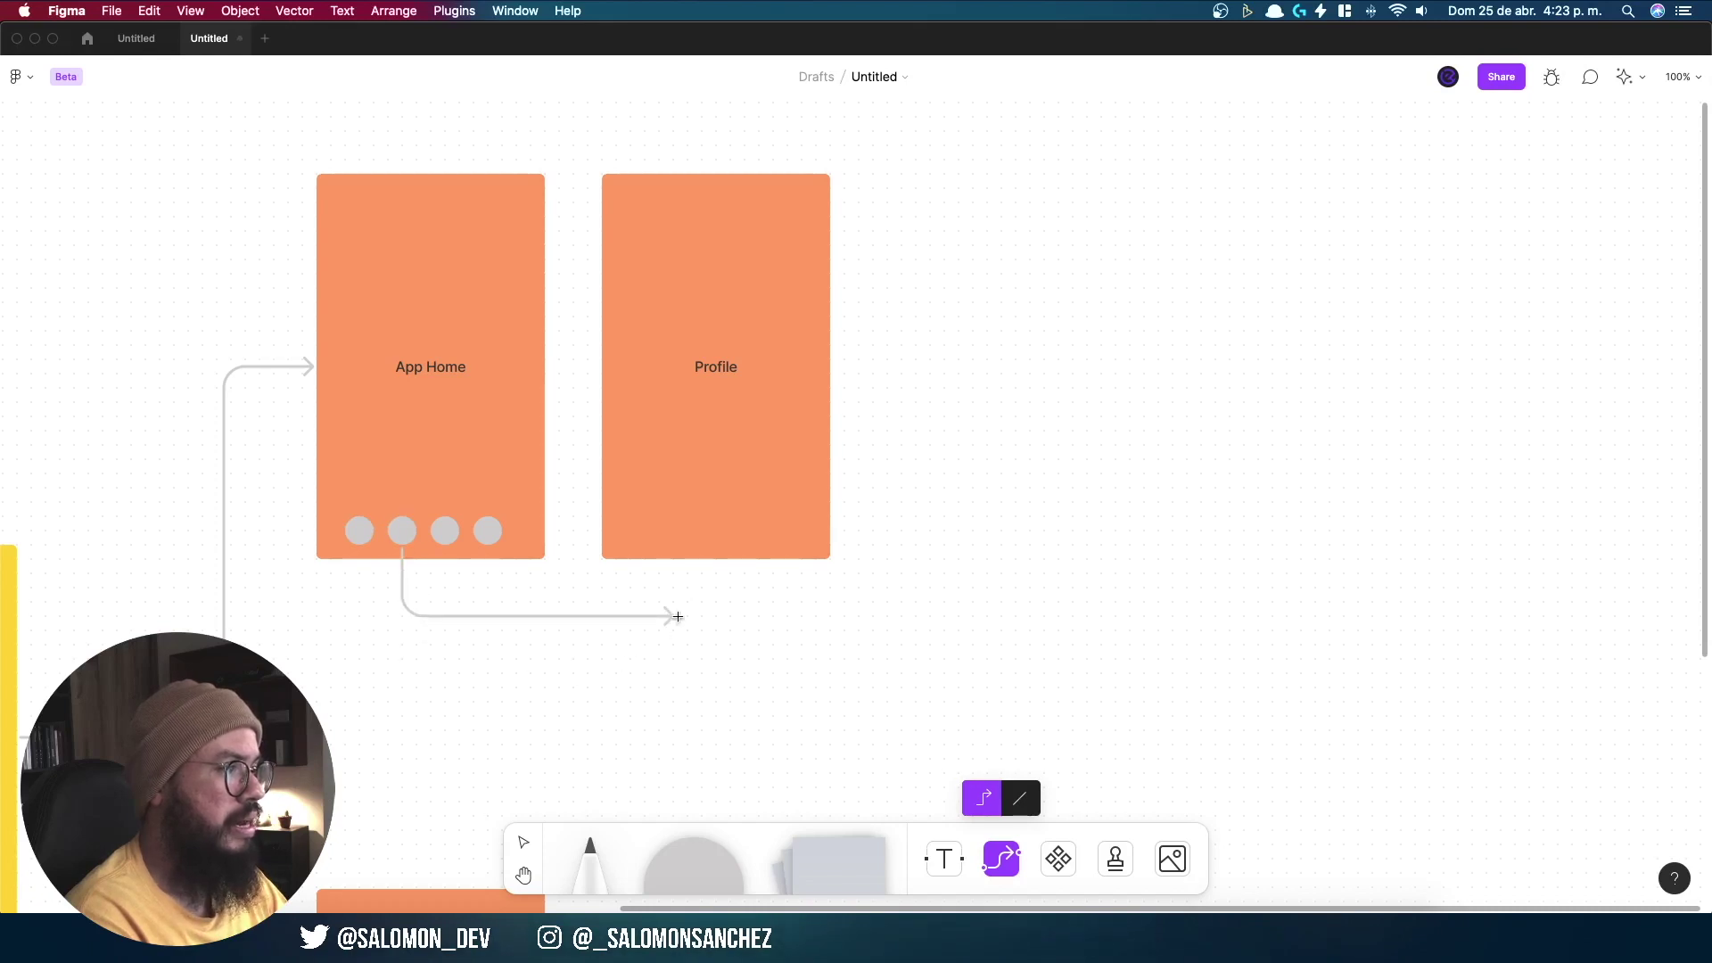
pyautogui.click(752, 672)
pyautogui.scroll(-2, 845, 679)
# Step: Move the Profile card higher up on the board
pyautogui.scroll(4, 806, 451)
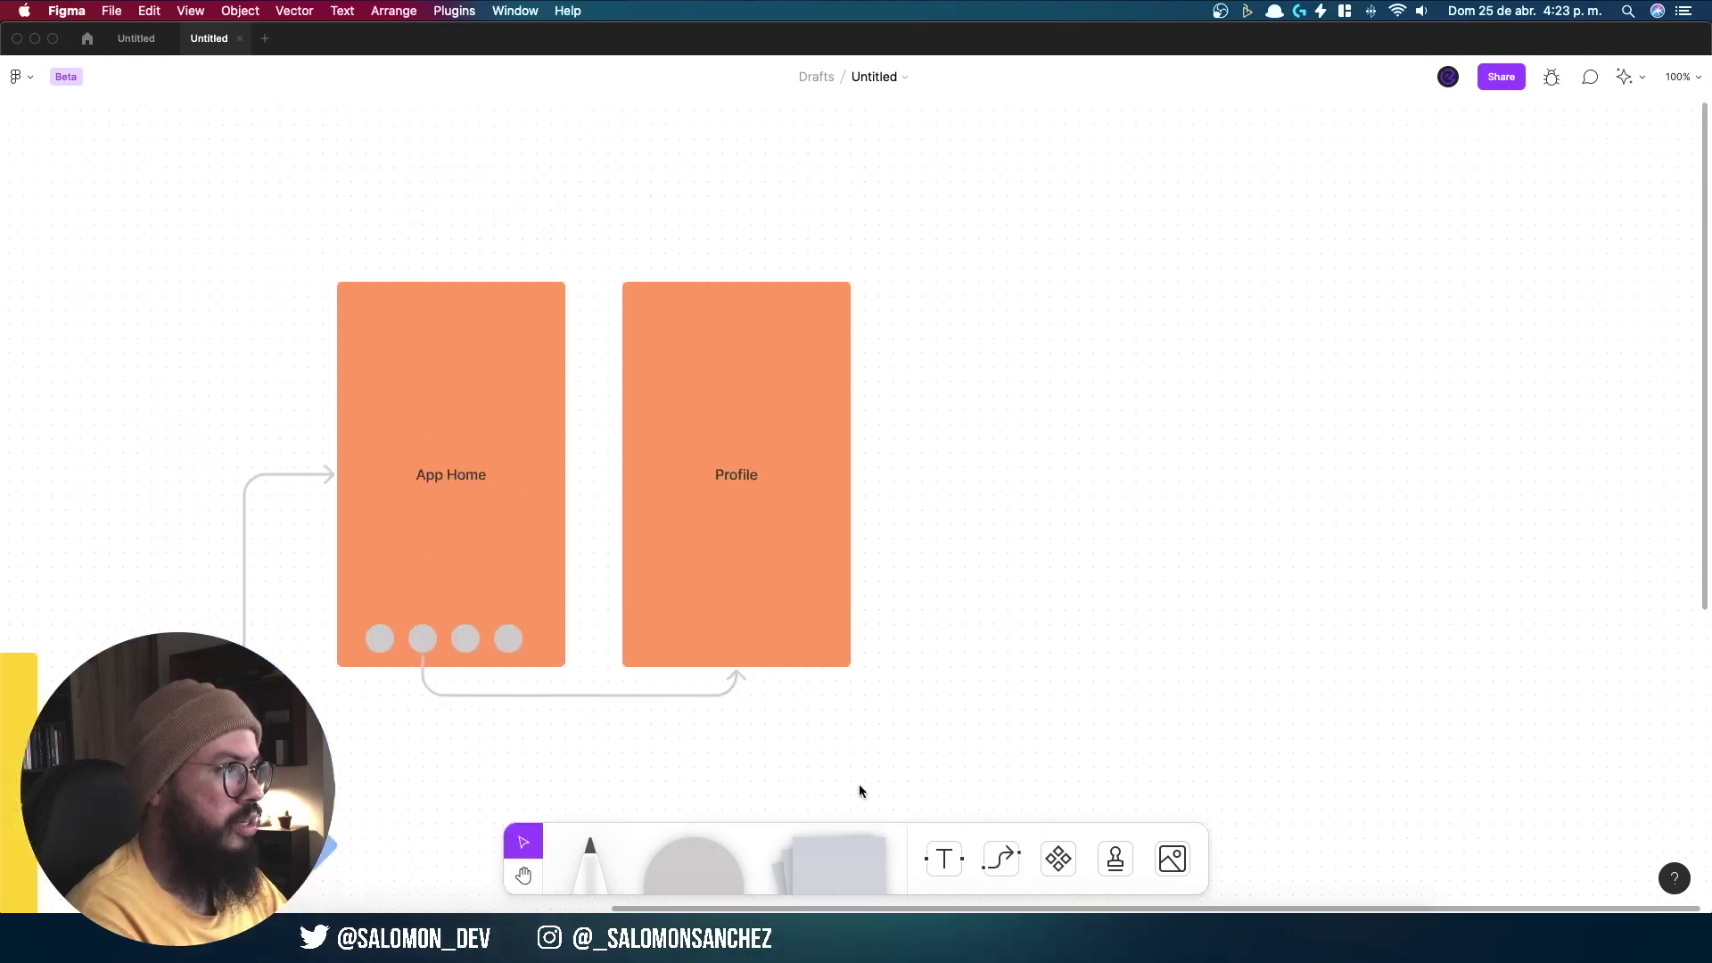
pyautogui.scroll(4, 860, 791)
pyautogui.moveTo(764, 726); pyautogui.dragTo(779, 385)
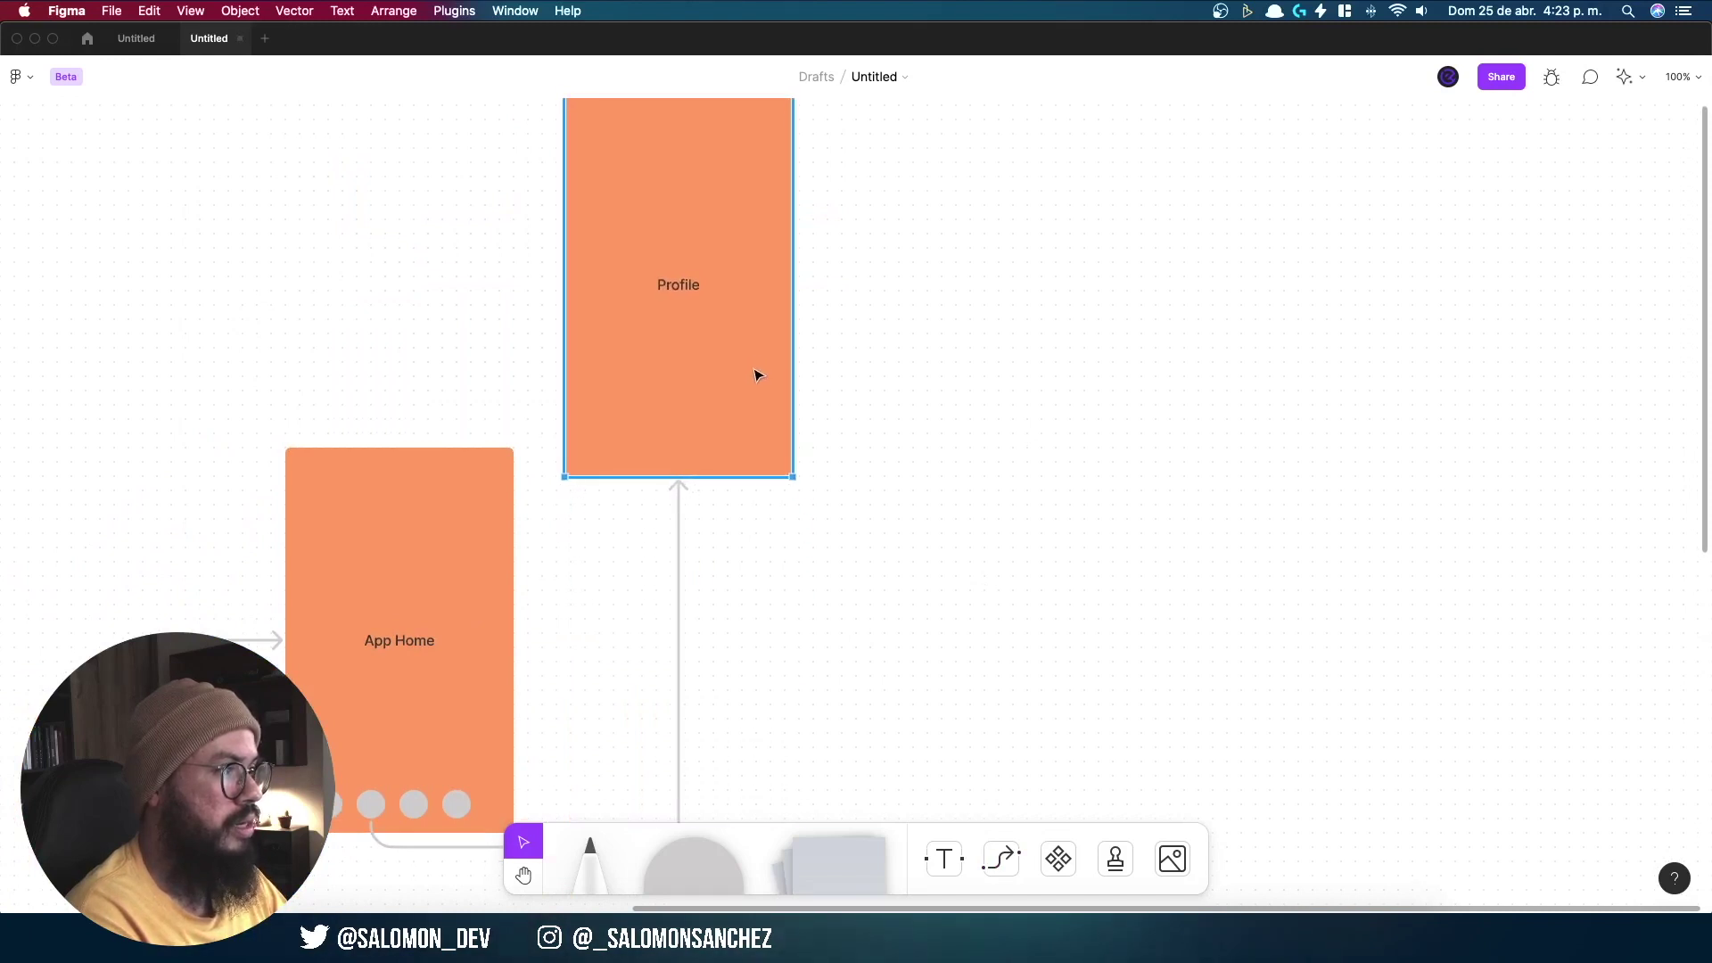
# Step: Copy Profile to directly beneath it and rename the copy Portfolio
pyautogui.scroll(-5, 806, 671)
pyautogui.scroll(1, 830, 446)
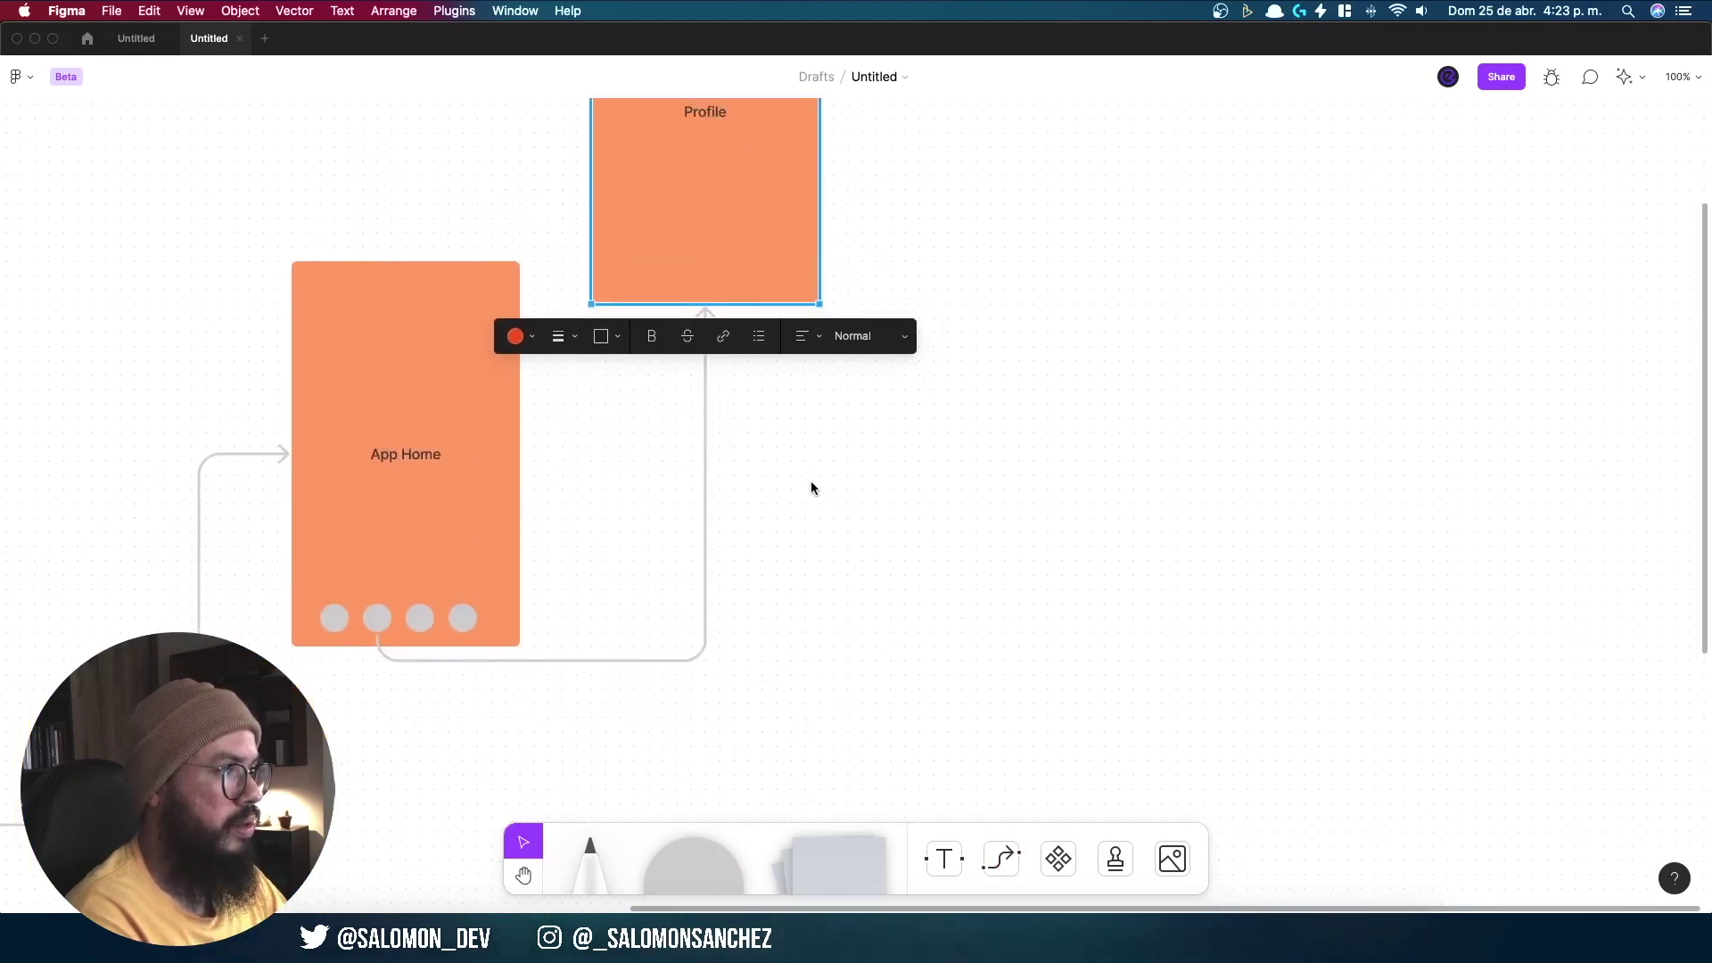
pyautogui.moveTo(744, 383); pyautogui.dragTo(778, 551)
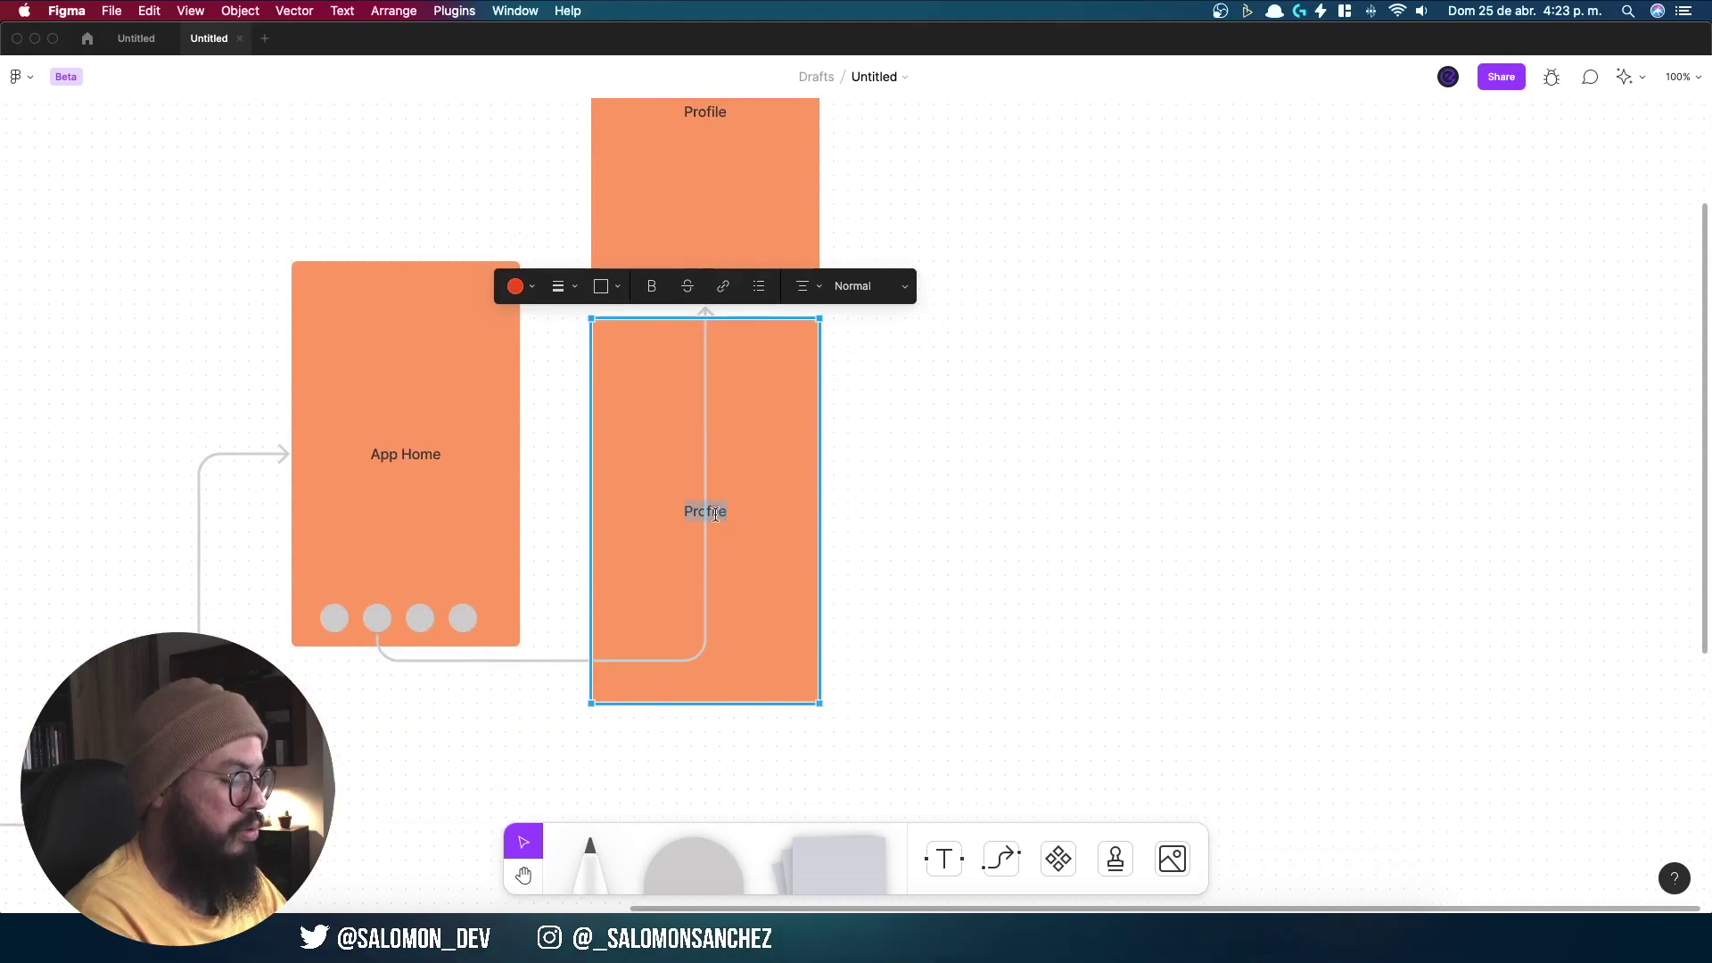
pyautogui.write('Se')
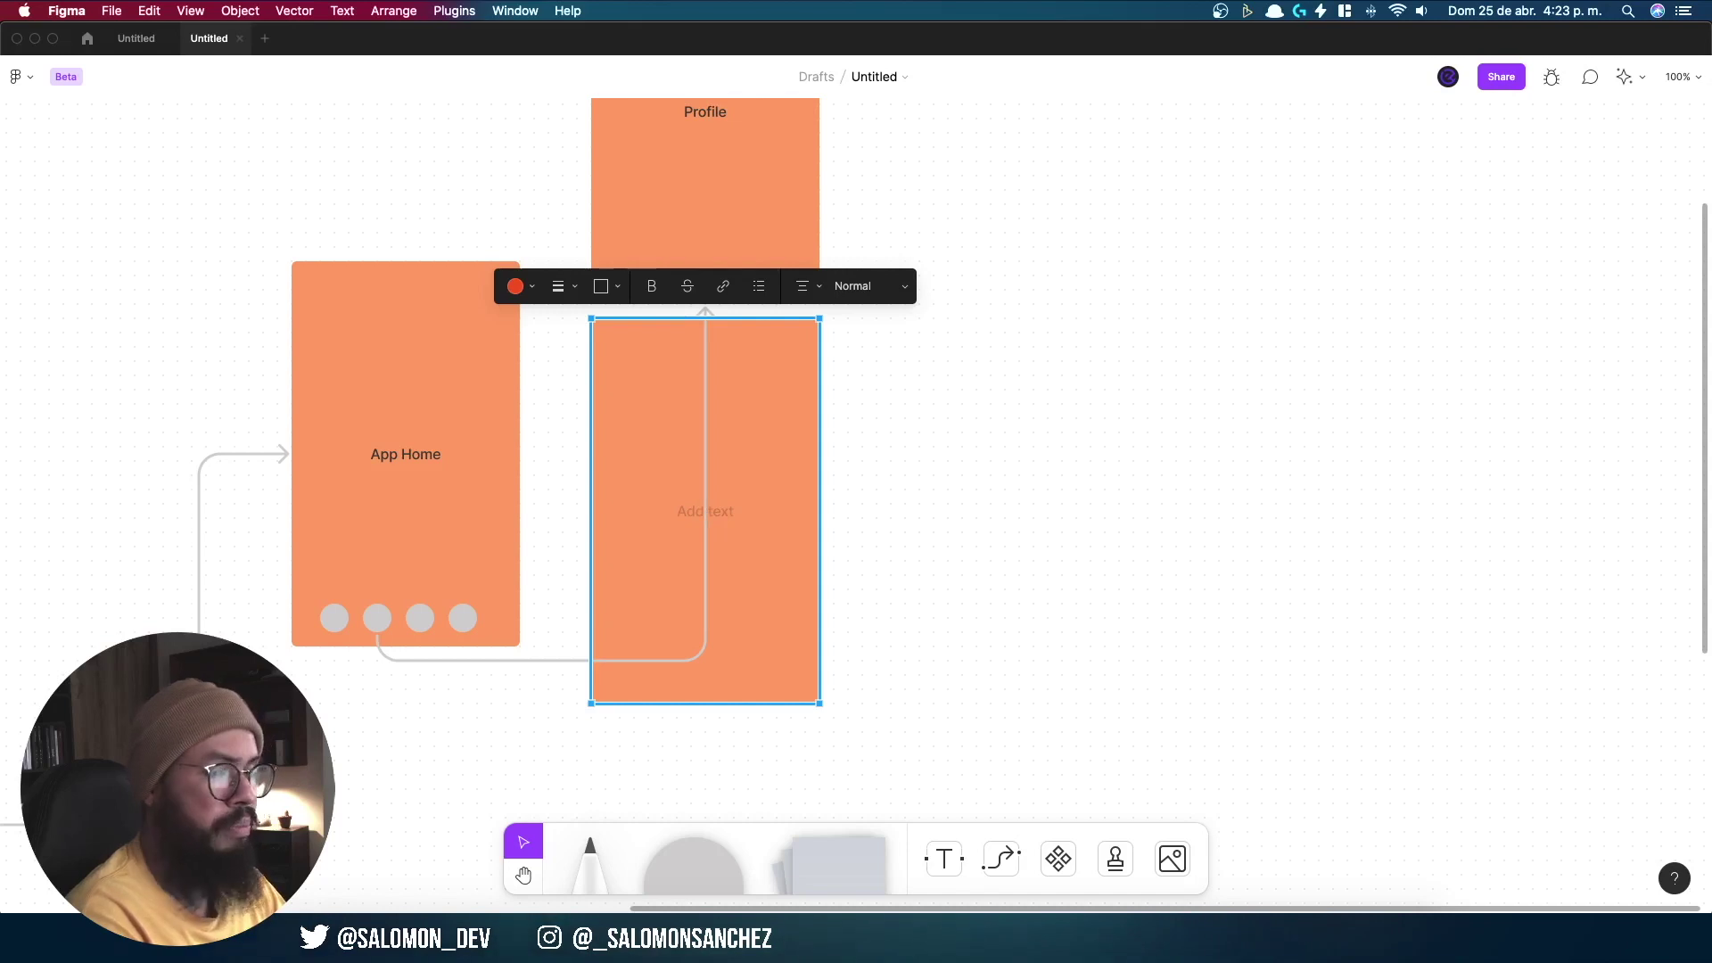
pyautogui.write('Port')
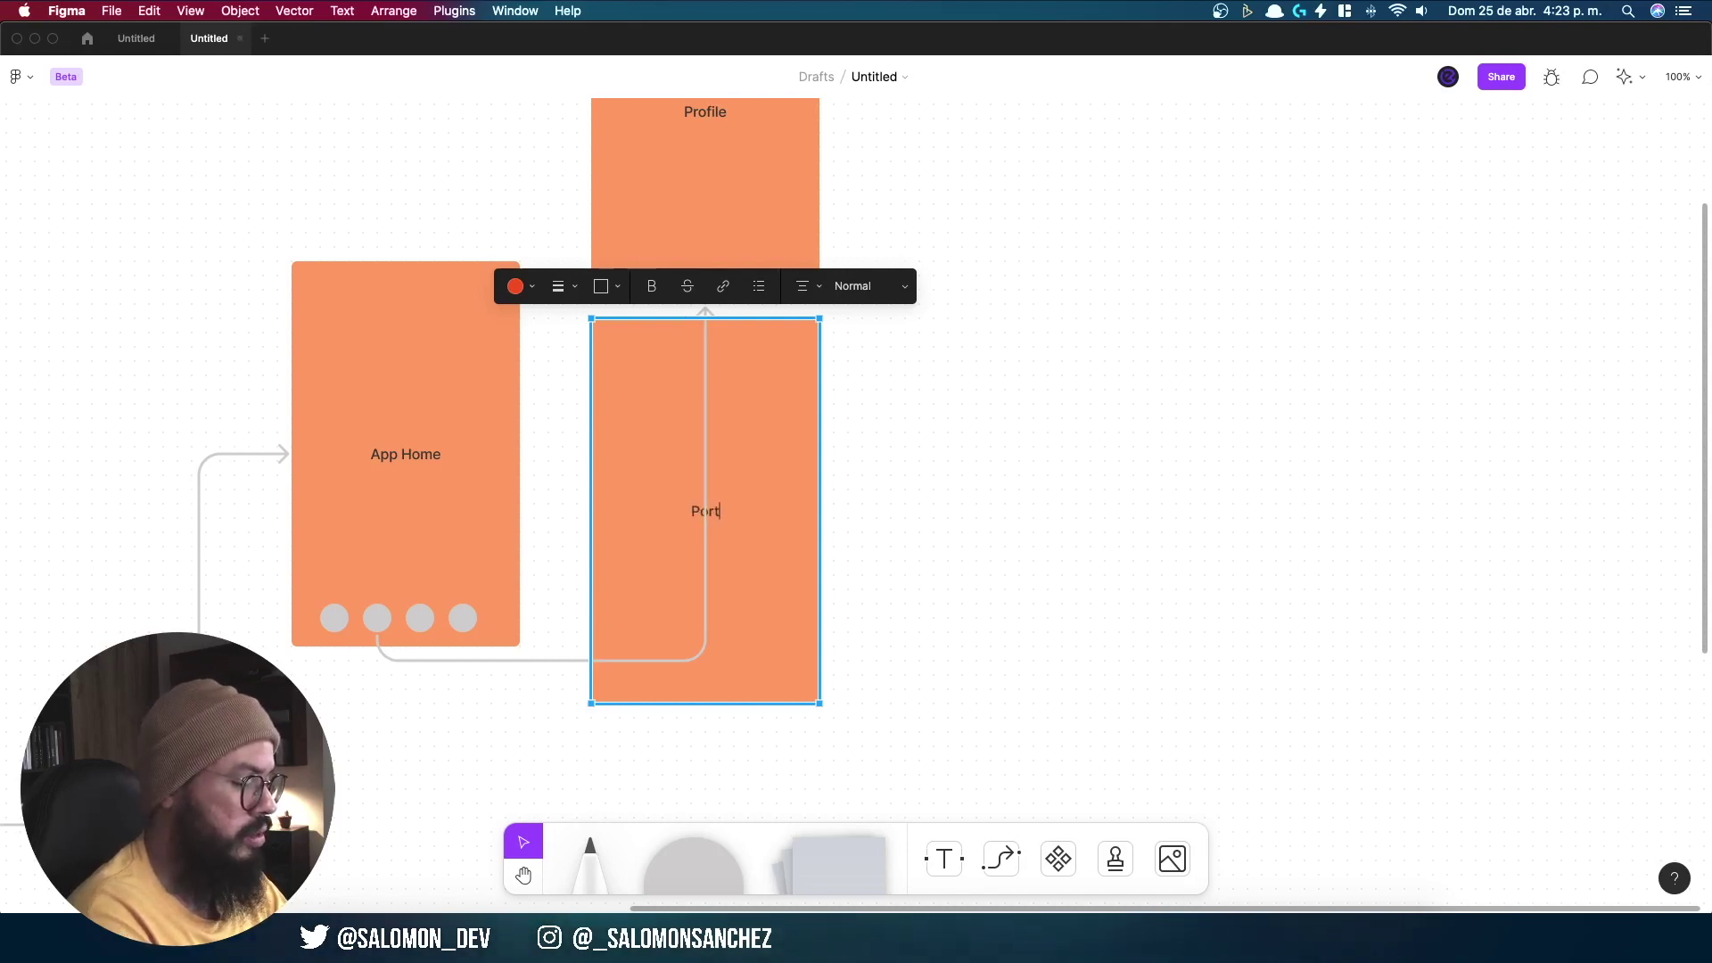
pyautogui.write('folio')
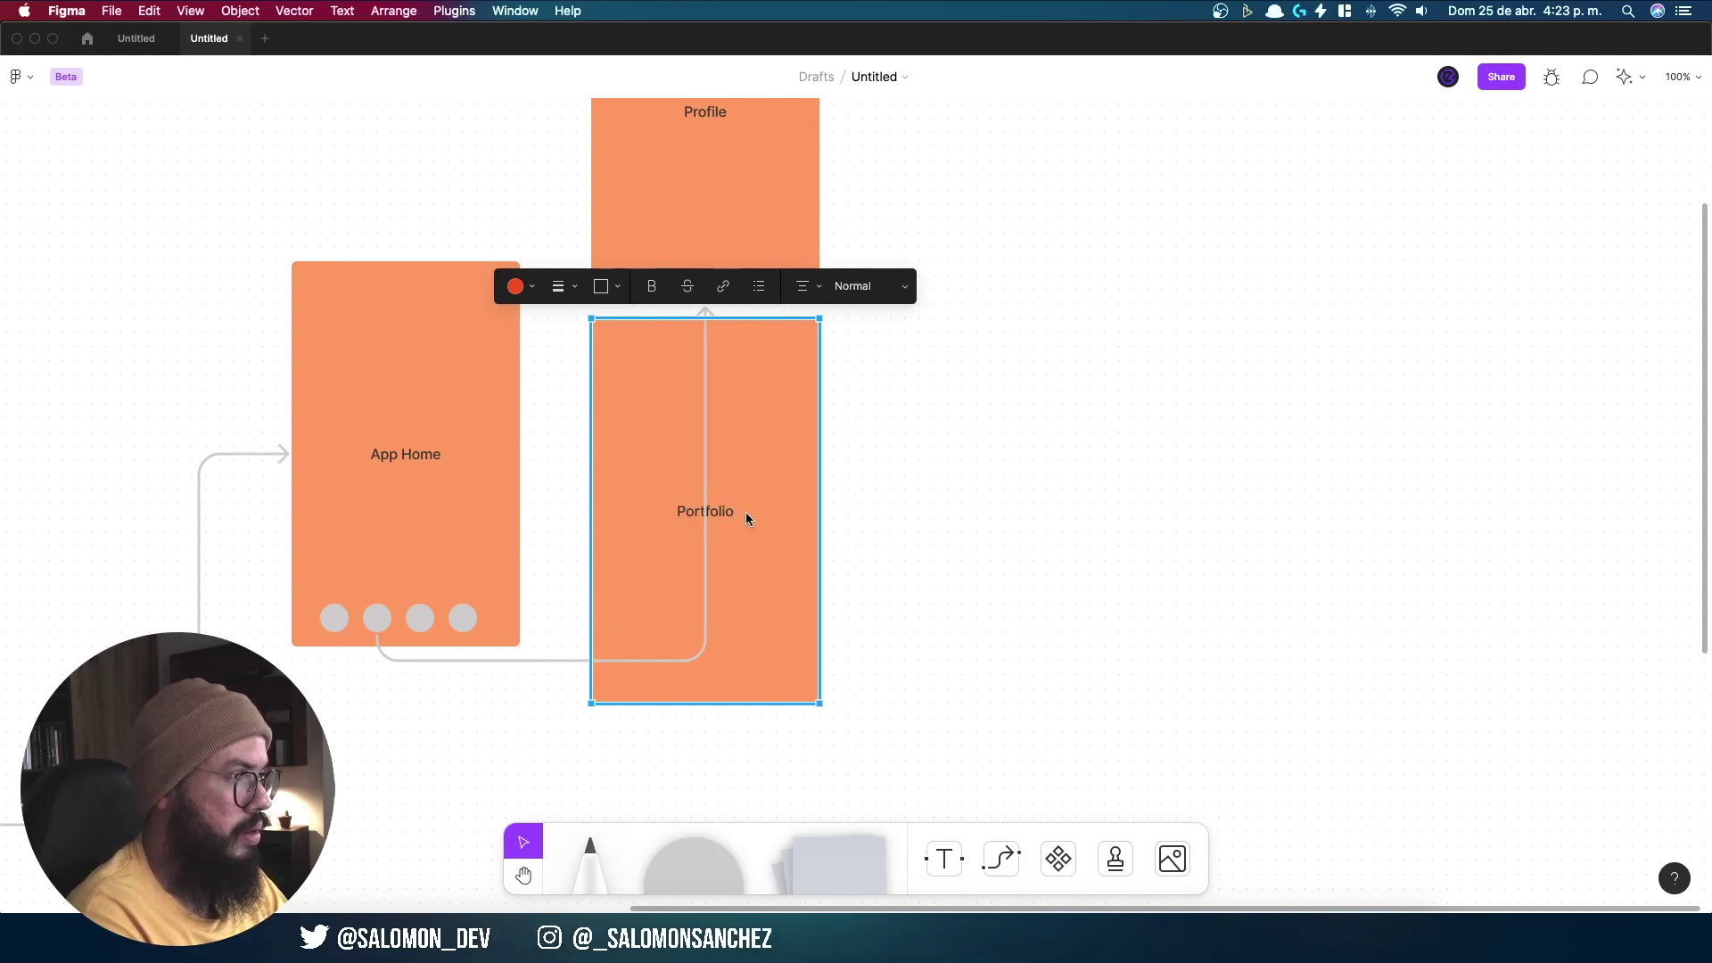
pyautogui.click(883, 551)
pyautogui.scroll(-2, 822, 604)
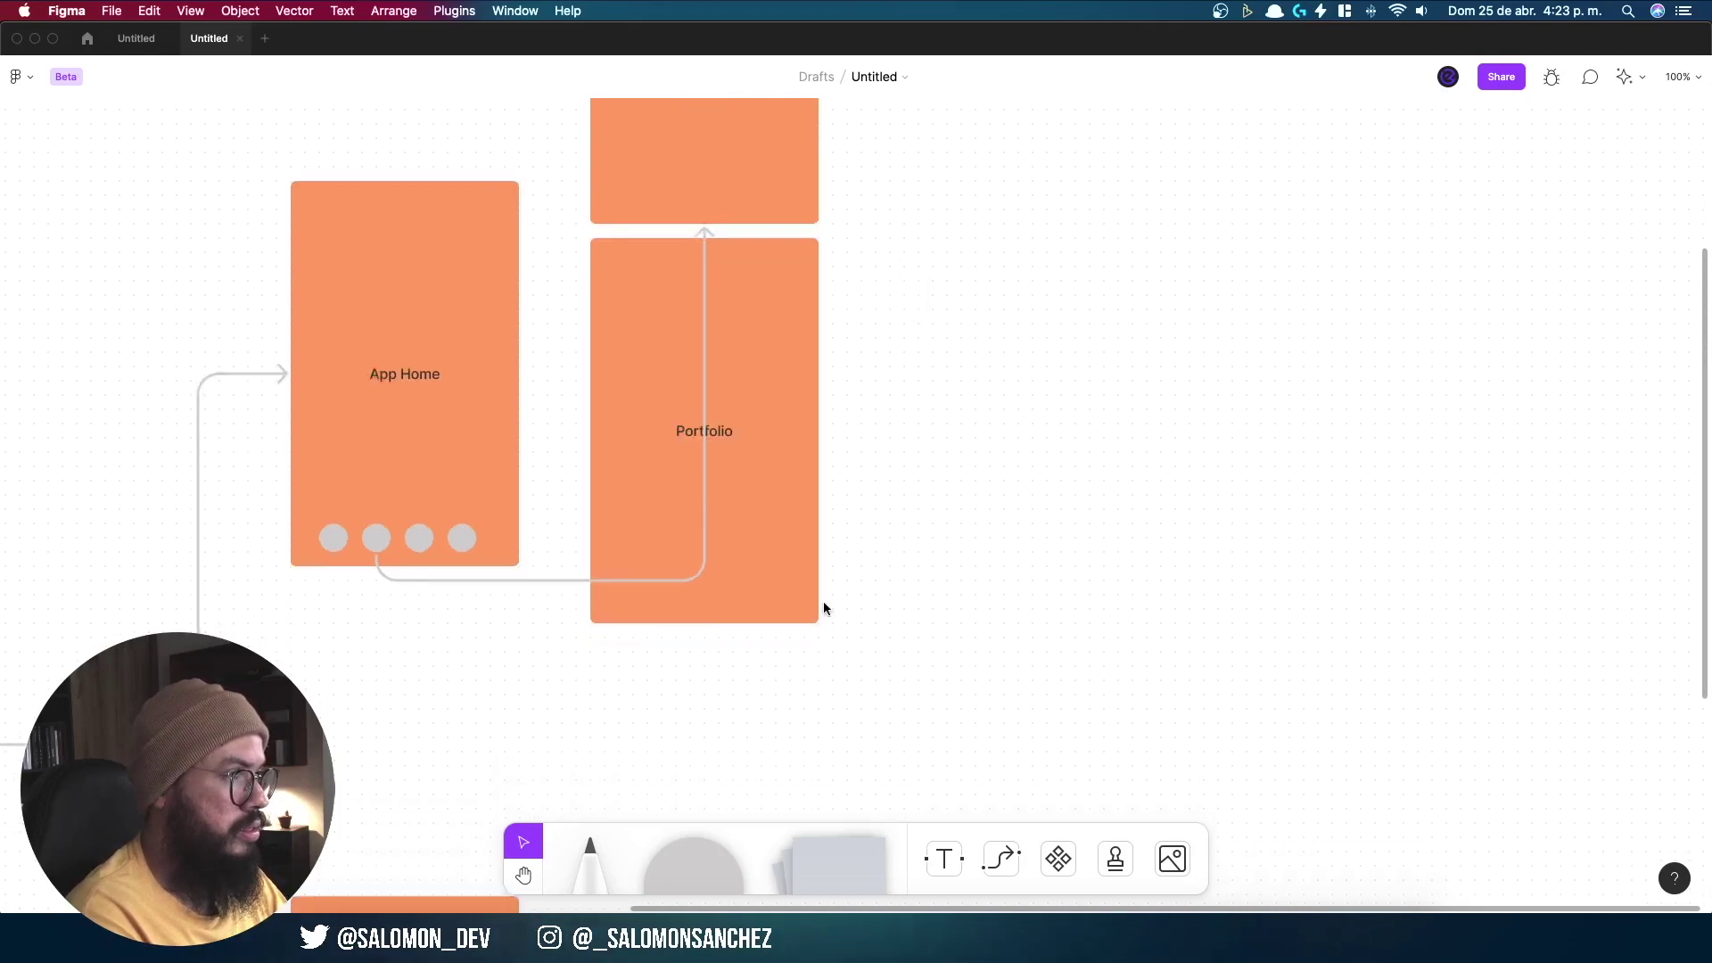
pyautogui.scroll(-4, 839, 270)
# Step: Duplicate the Portfolio frame just below it and relabel the copy 'Settings'
pyautogui.keyDown('alt'); pyautogui.moveTo(839, 270); pyautogui.dragTo(809, 547); pyautogui.keyUp('alt')
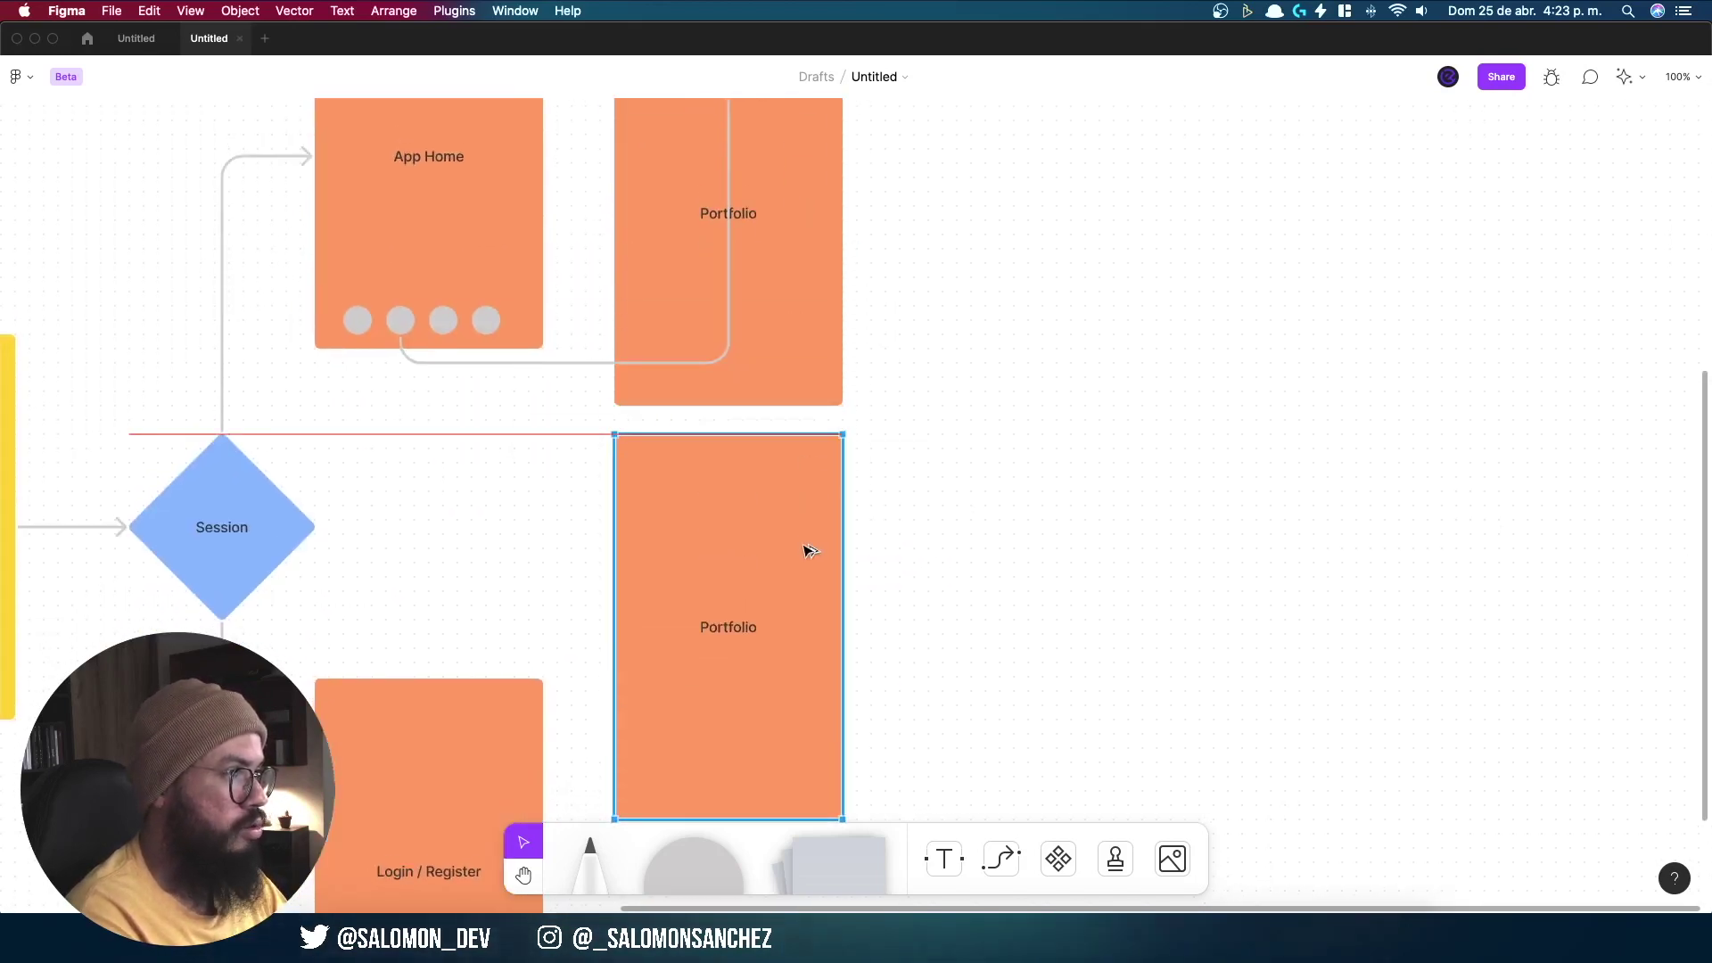
pyautogui.scroll(5, 810, 550)
pyautogui.scroll(-4, 737, 657)
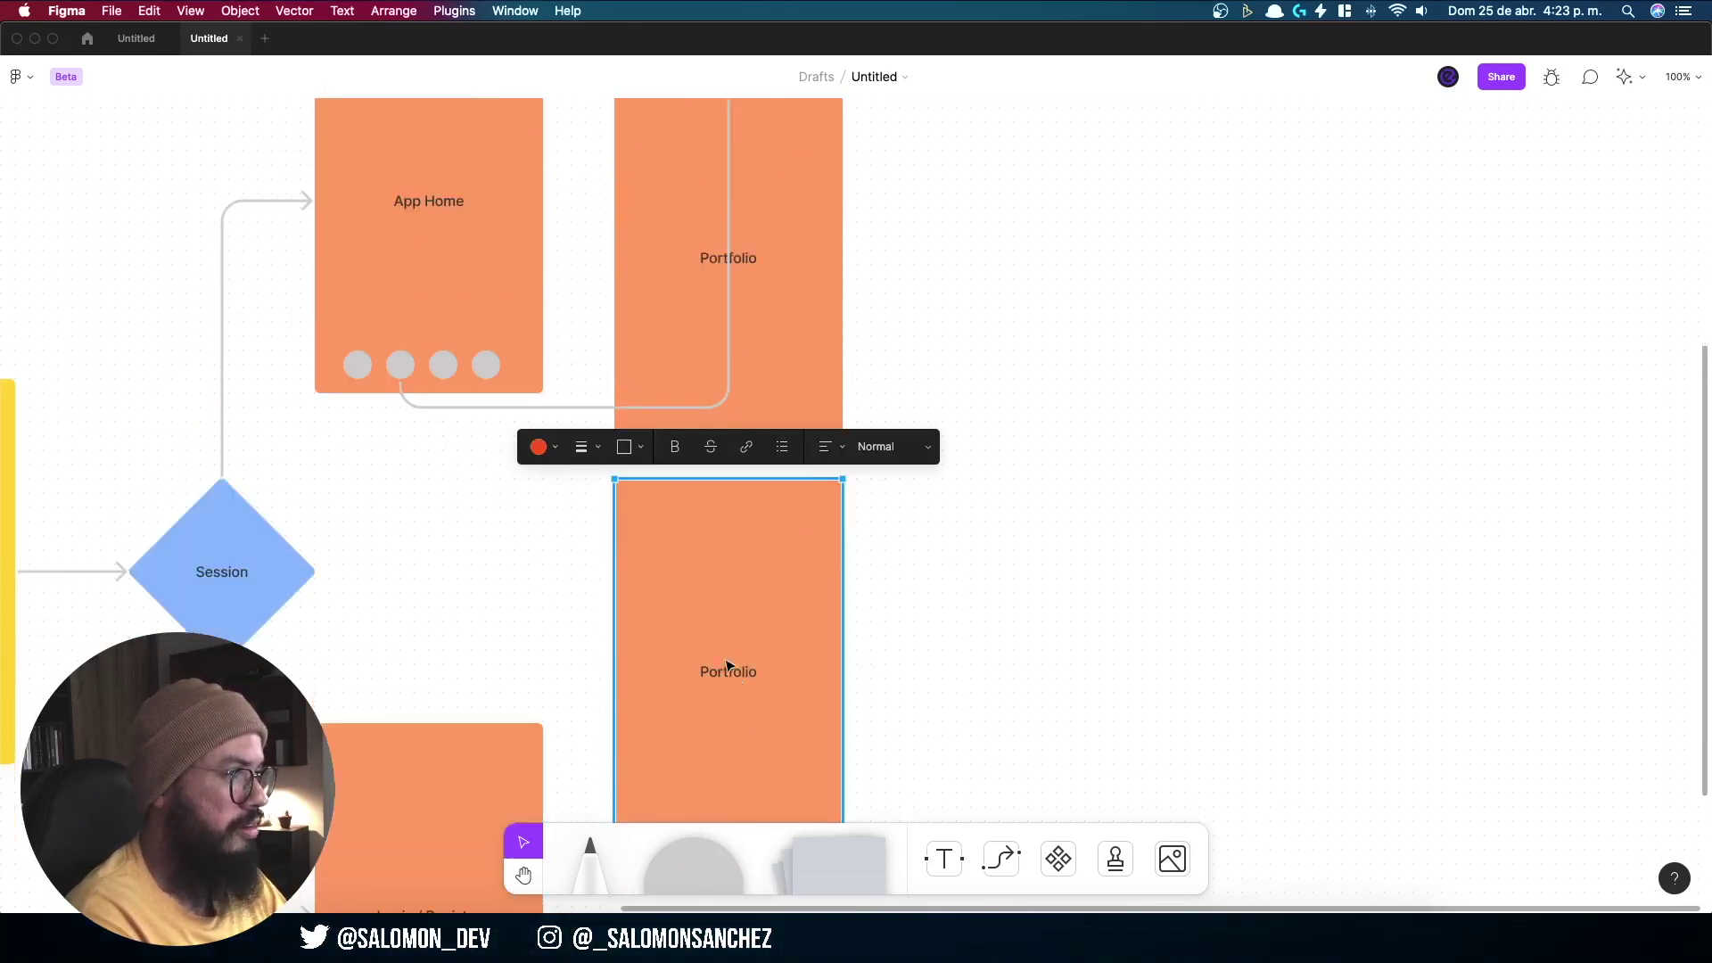
pyautogui.write('Se')
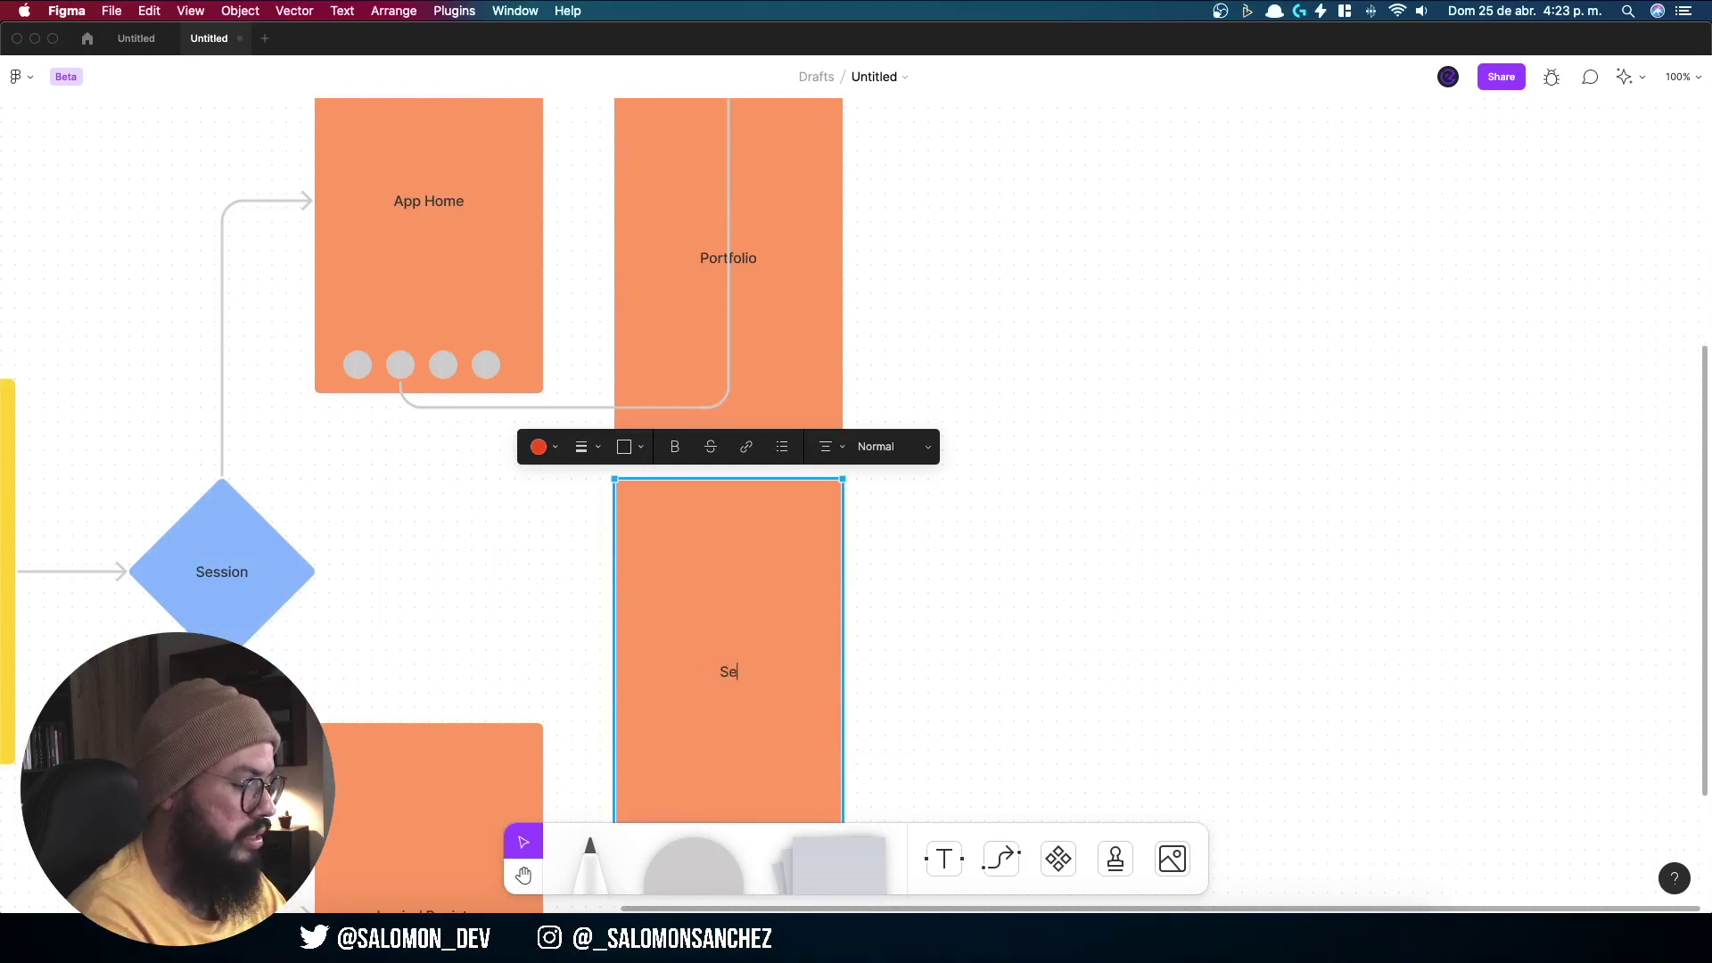
pyautogui.write('ttings')
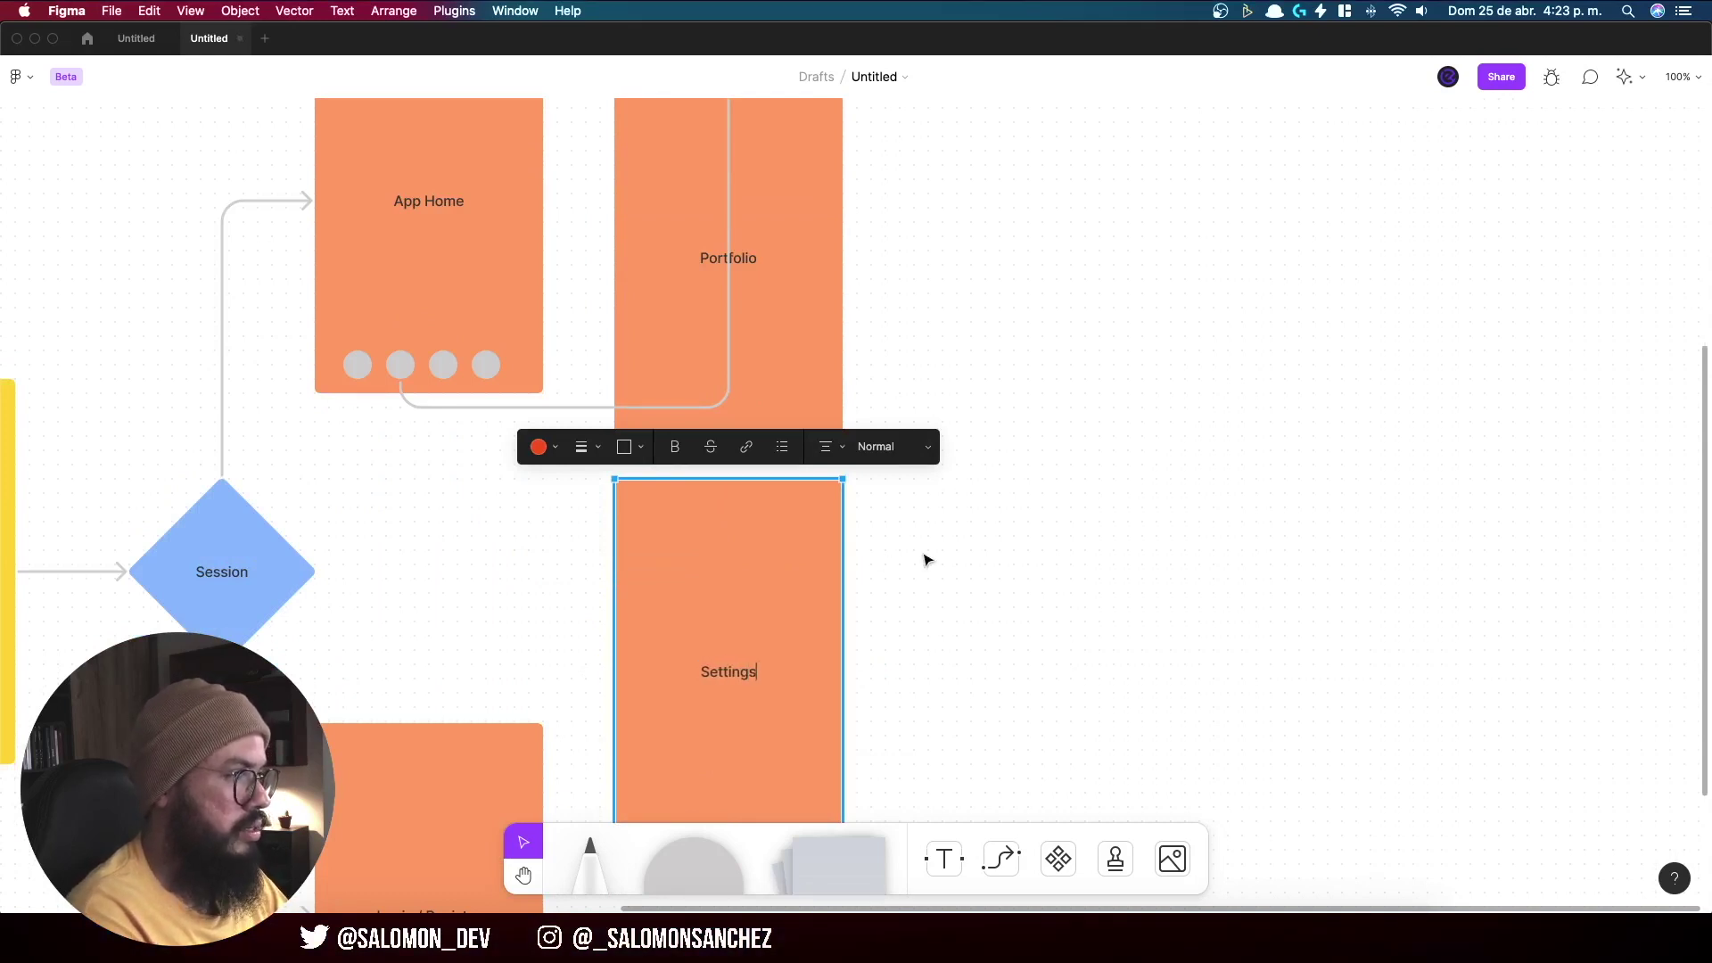
# Step: Connect Settings to App Home's fourth circle and Portfolio to its third circle
pyautogui.click(1002, 859)
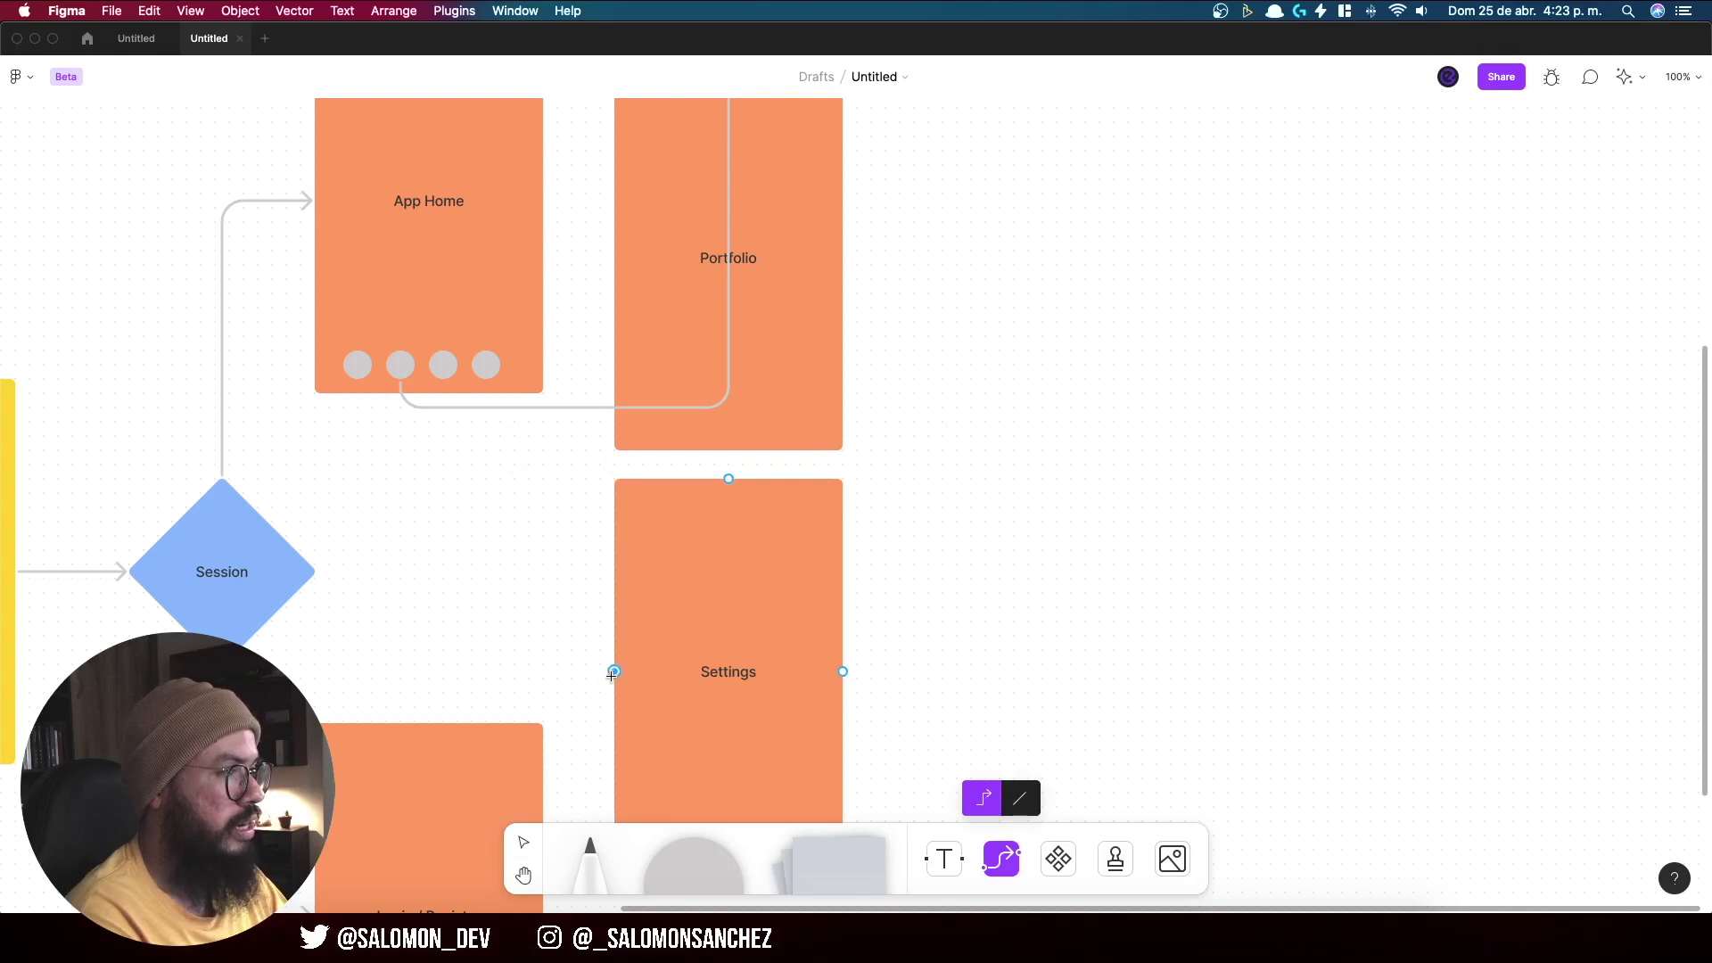
pyautogui.moveTo(614, 671); pyautogui.dragTo(486, 379)
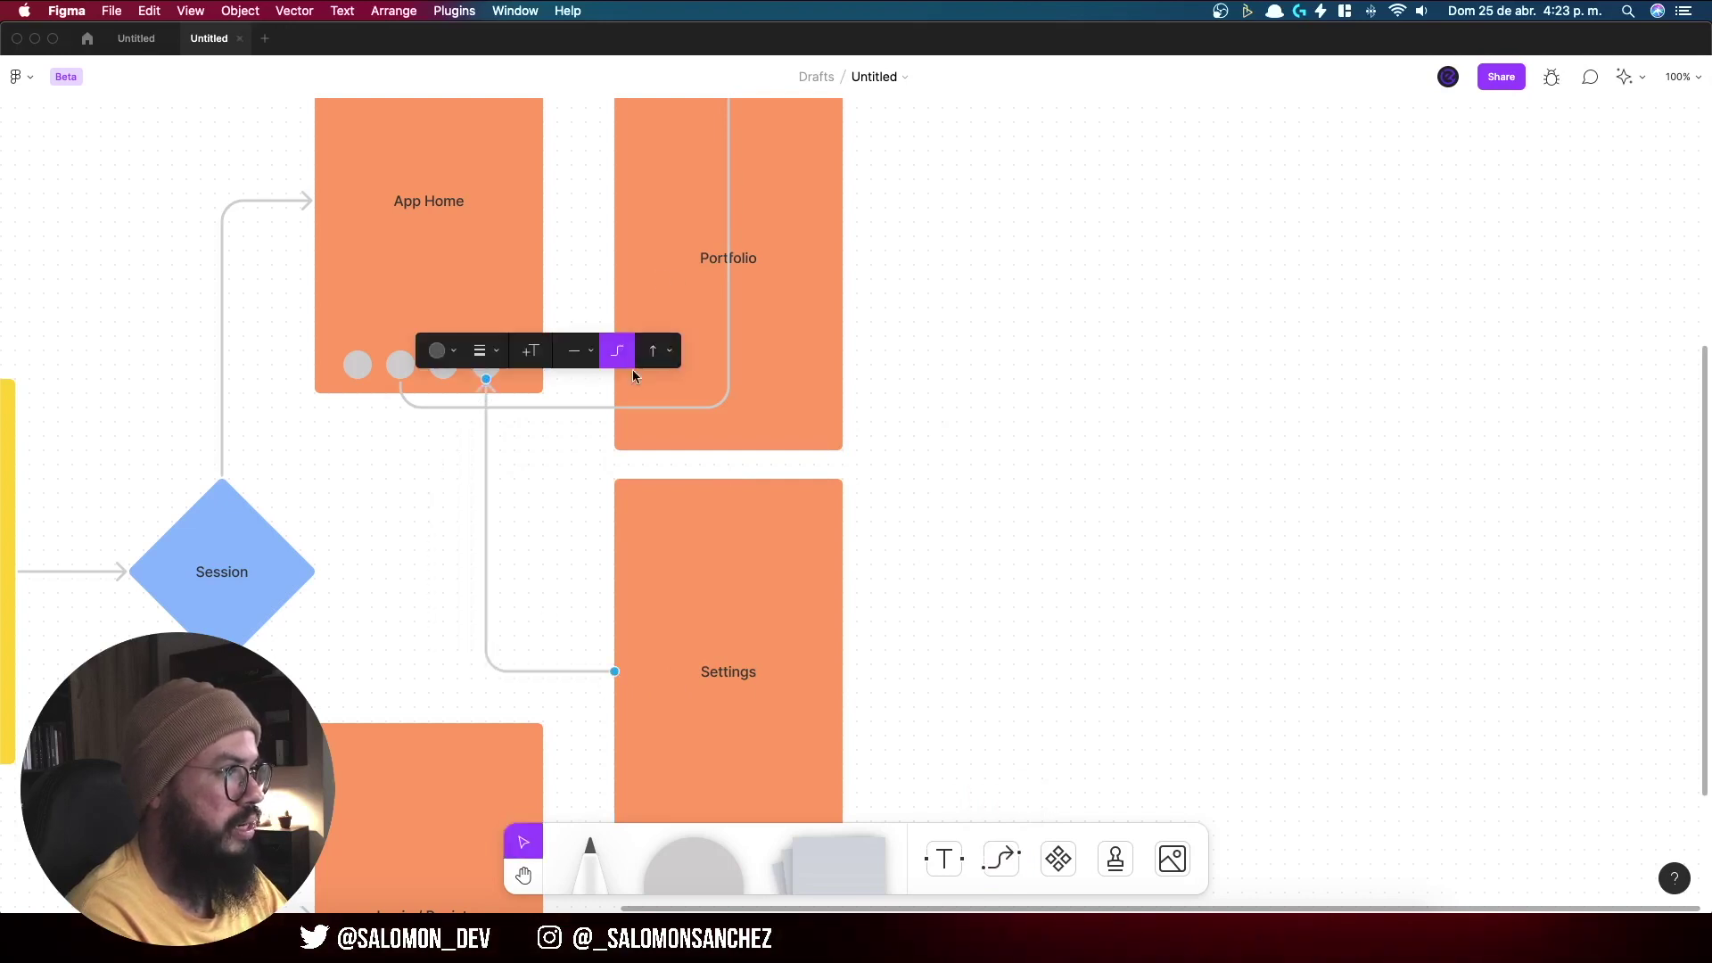
pyautogui.scroll(3, 634, 376)
pyautogui.click(640, 406)
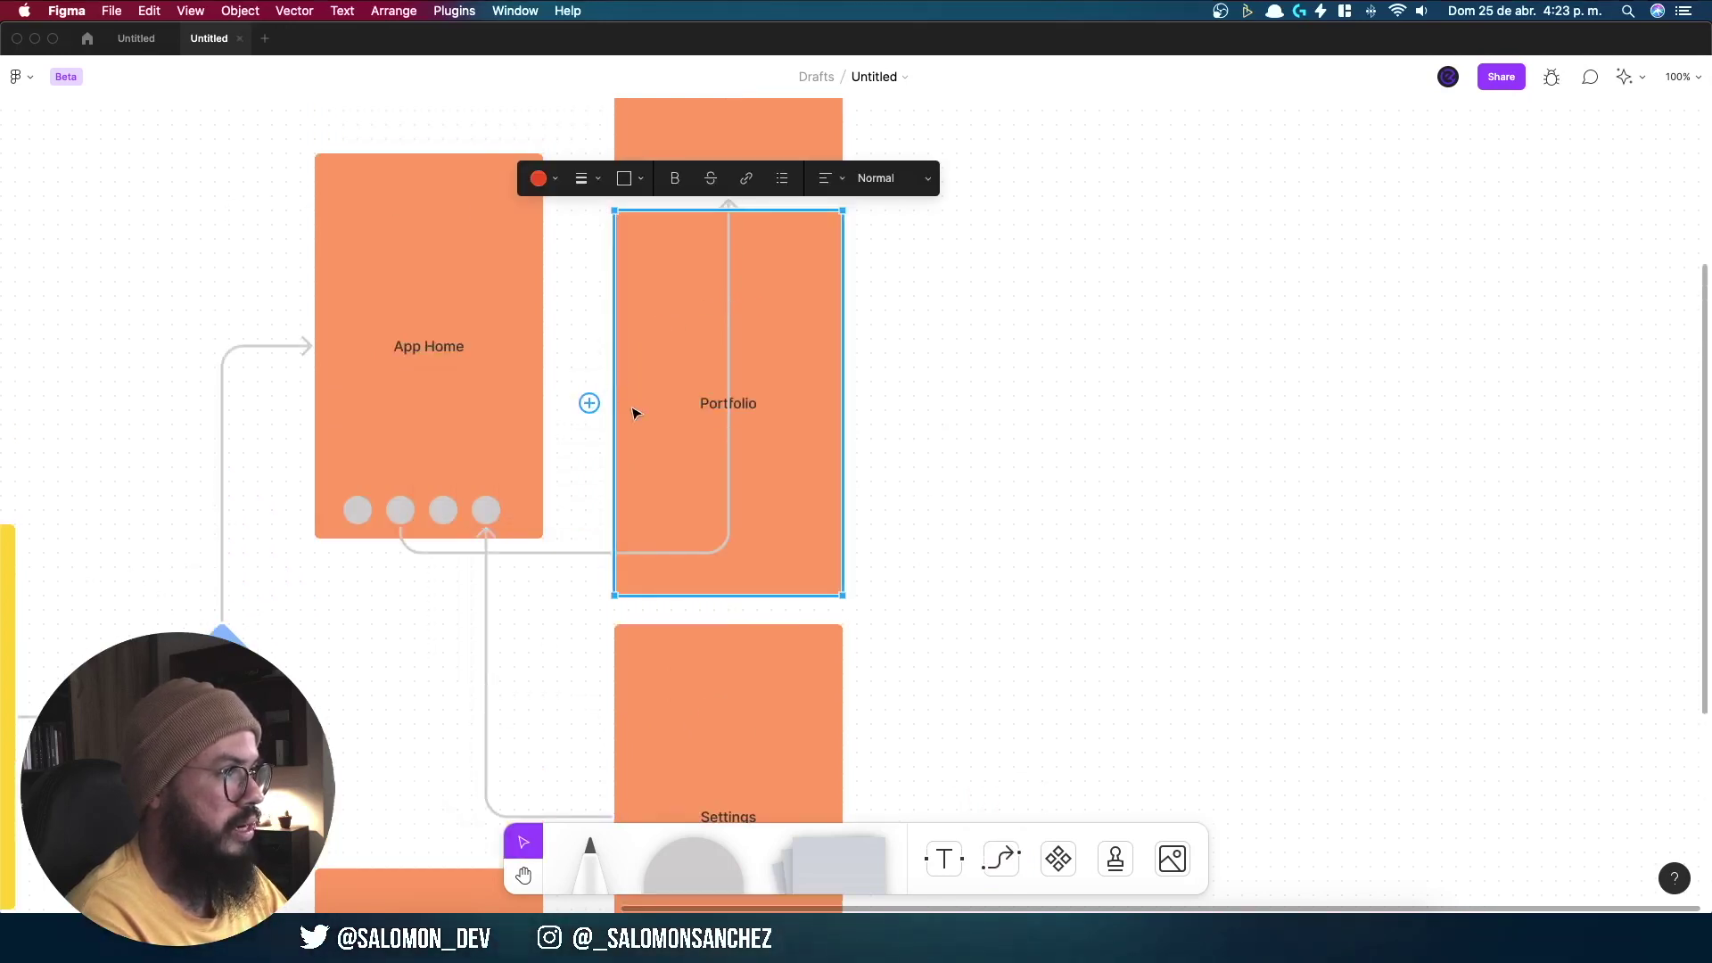
pyautogui.click(1001, 859)
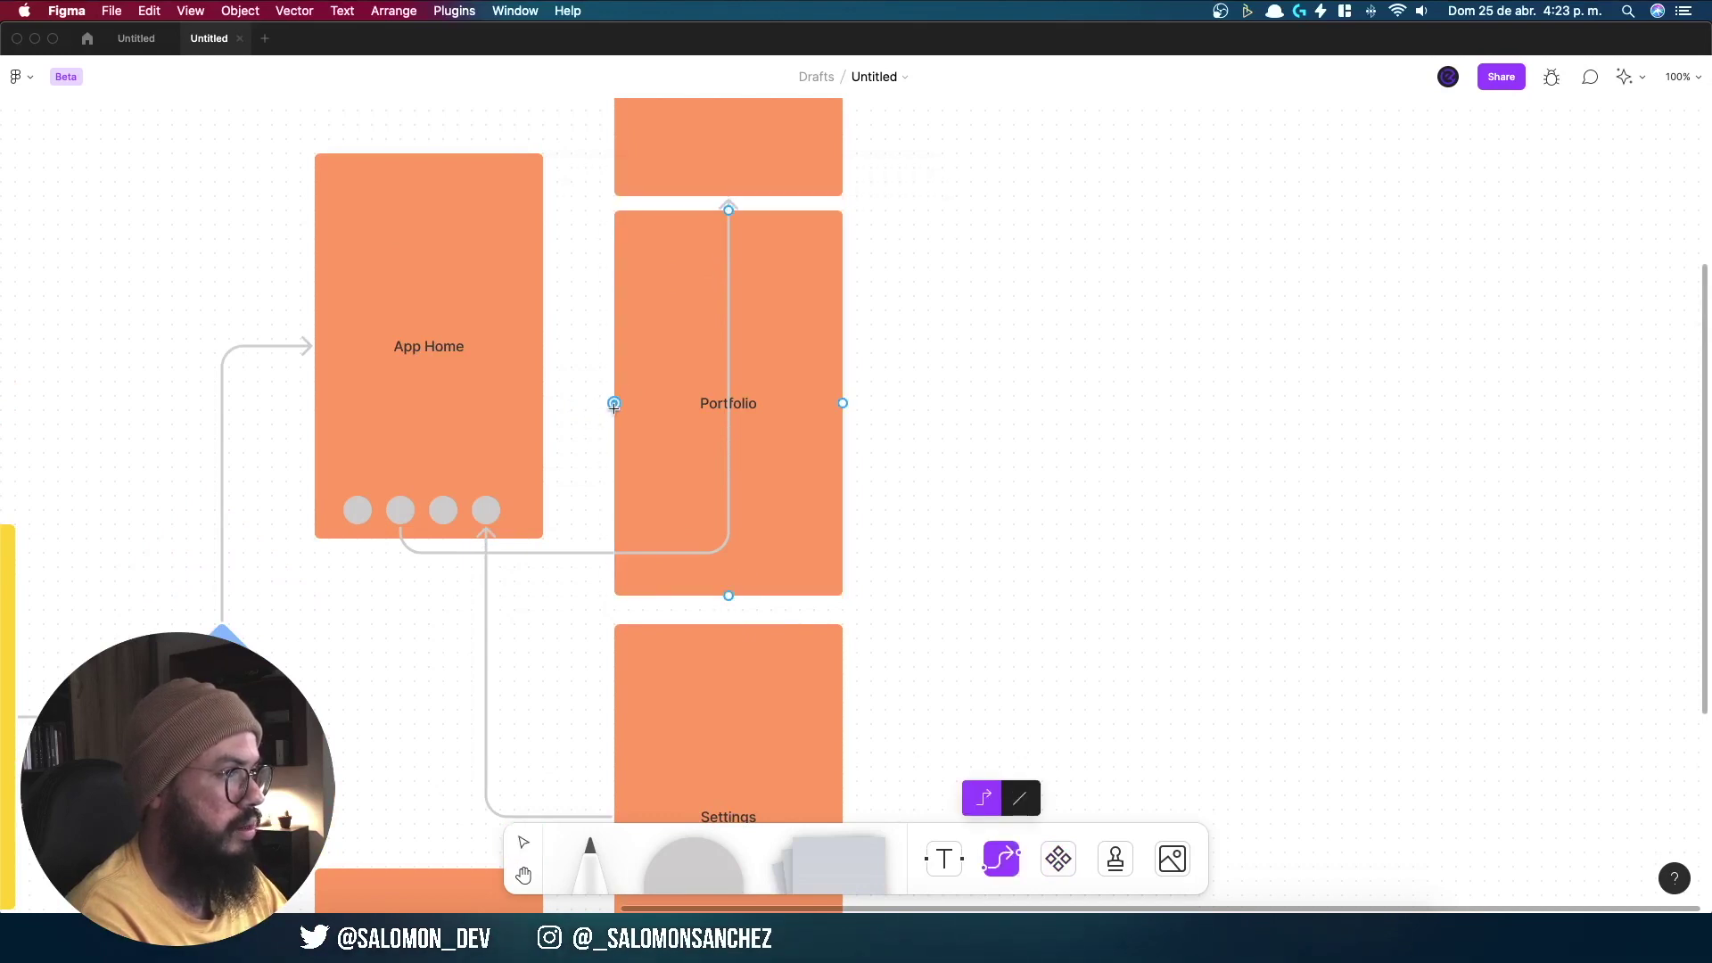
pyautogui.moveTo(613, 403); pyautogui.dragTo(444, 510)
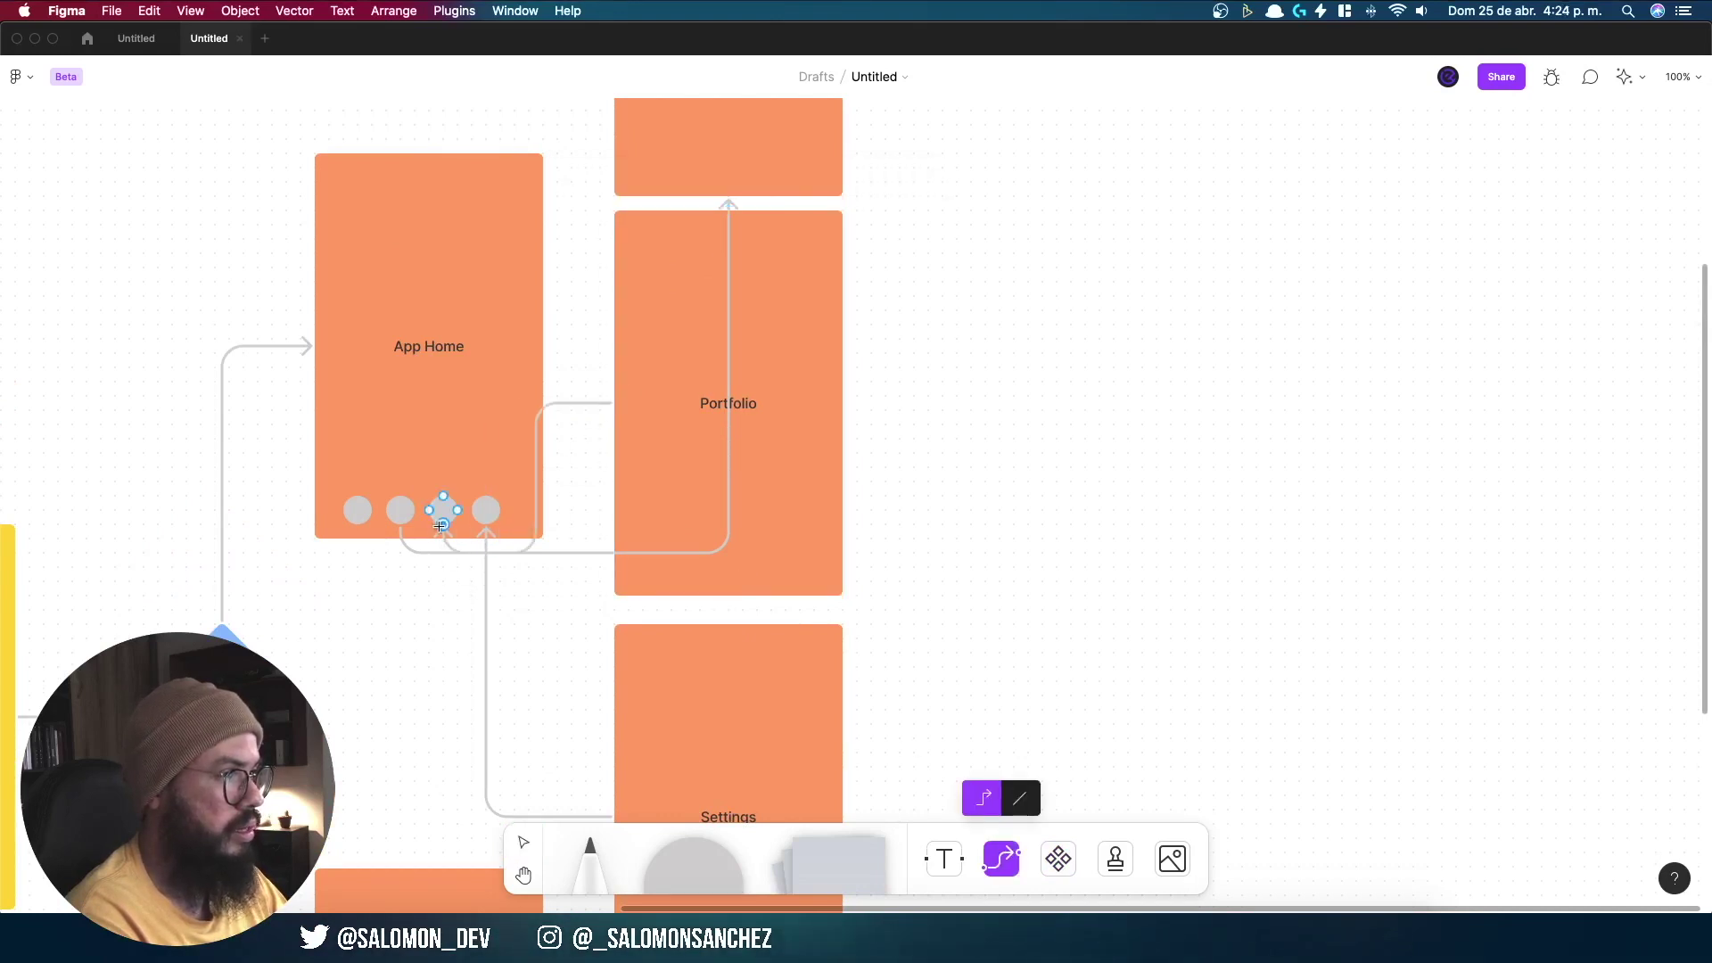
# Step: Shift Portfolio and the top orange Profile frame so they line up vertically
pyautogui.moveTo(688, 482); pyautogui.dragTo(731, 493)
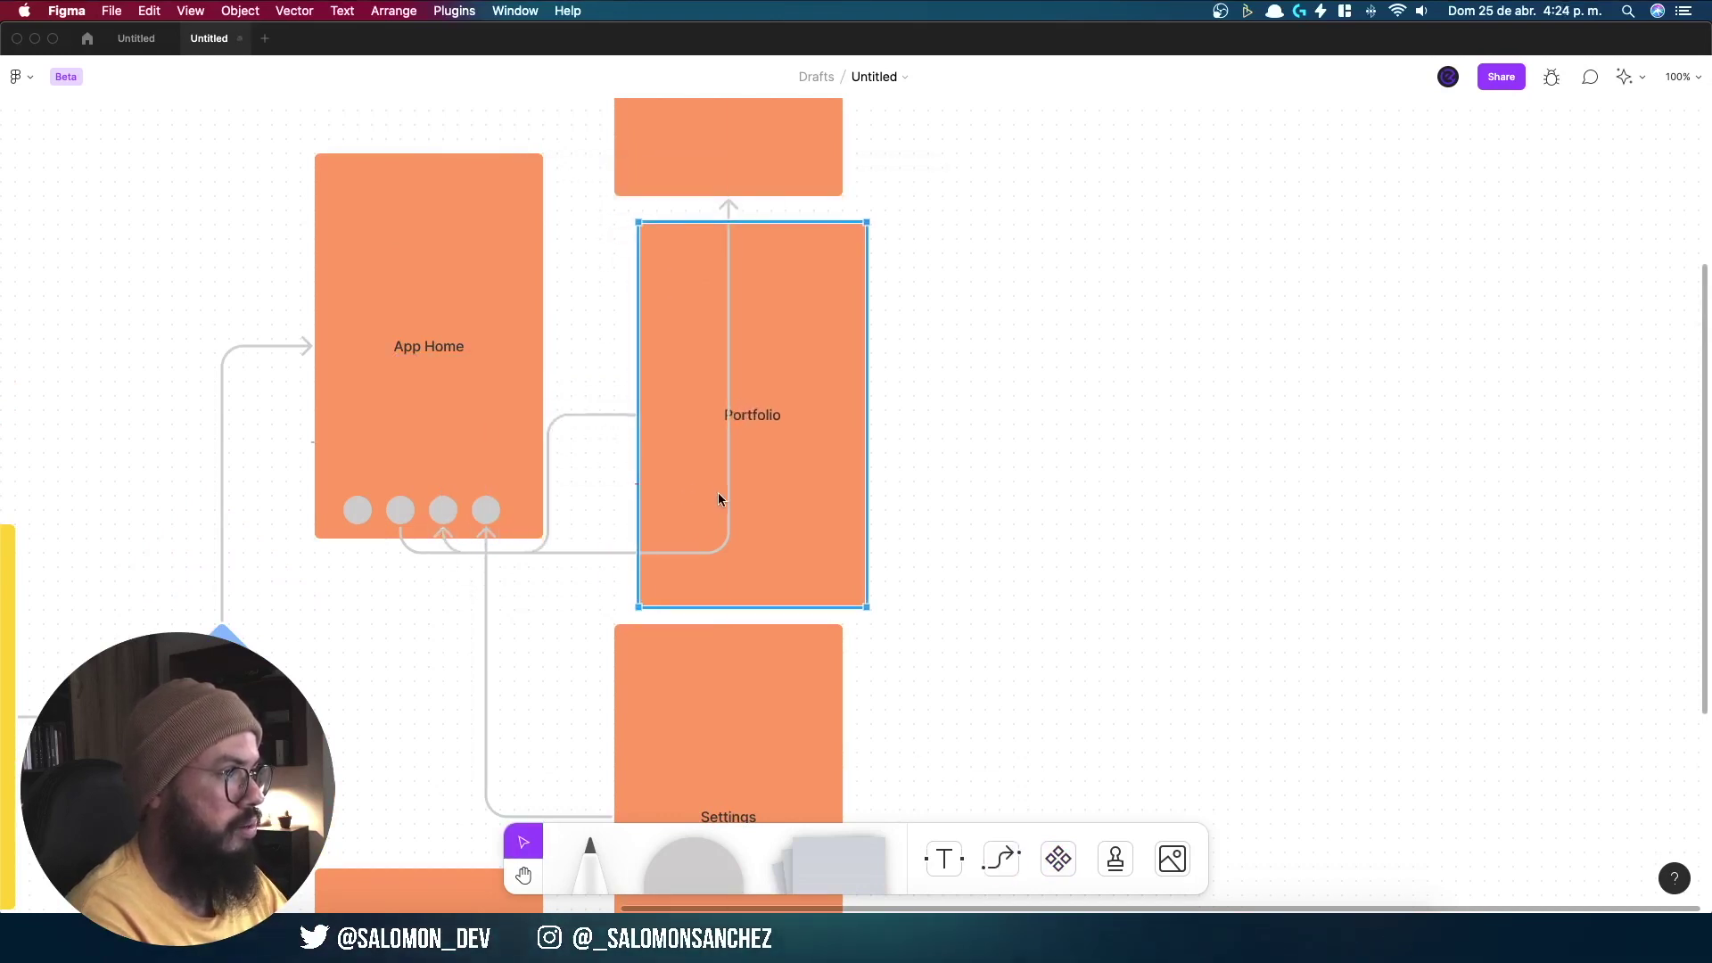
pyautogui.moveTo(806, 131); pyautogui.dragTo(853, 164)
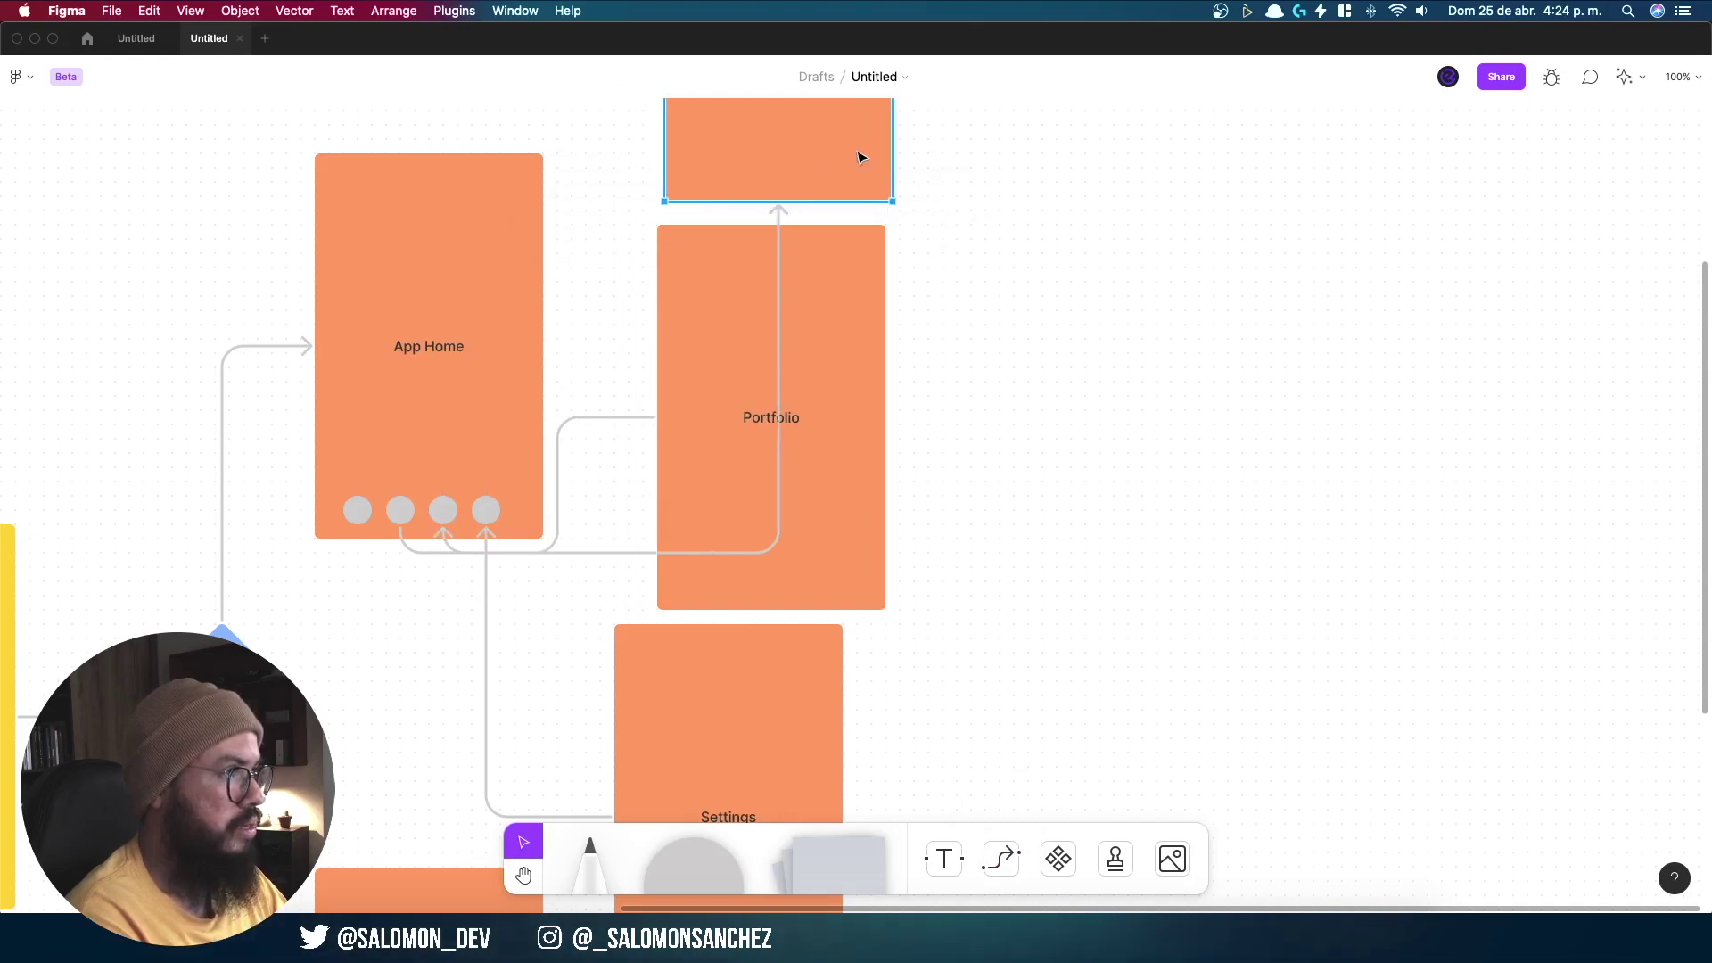
pyautogui.scroll(-3, 937, 500)
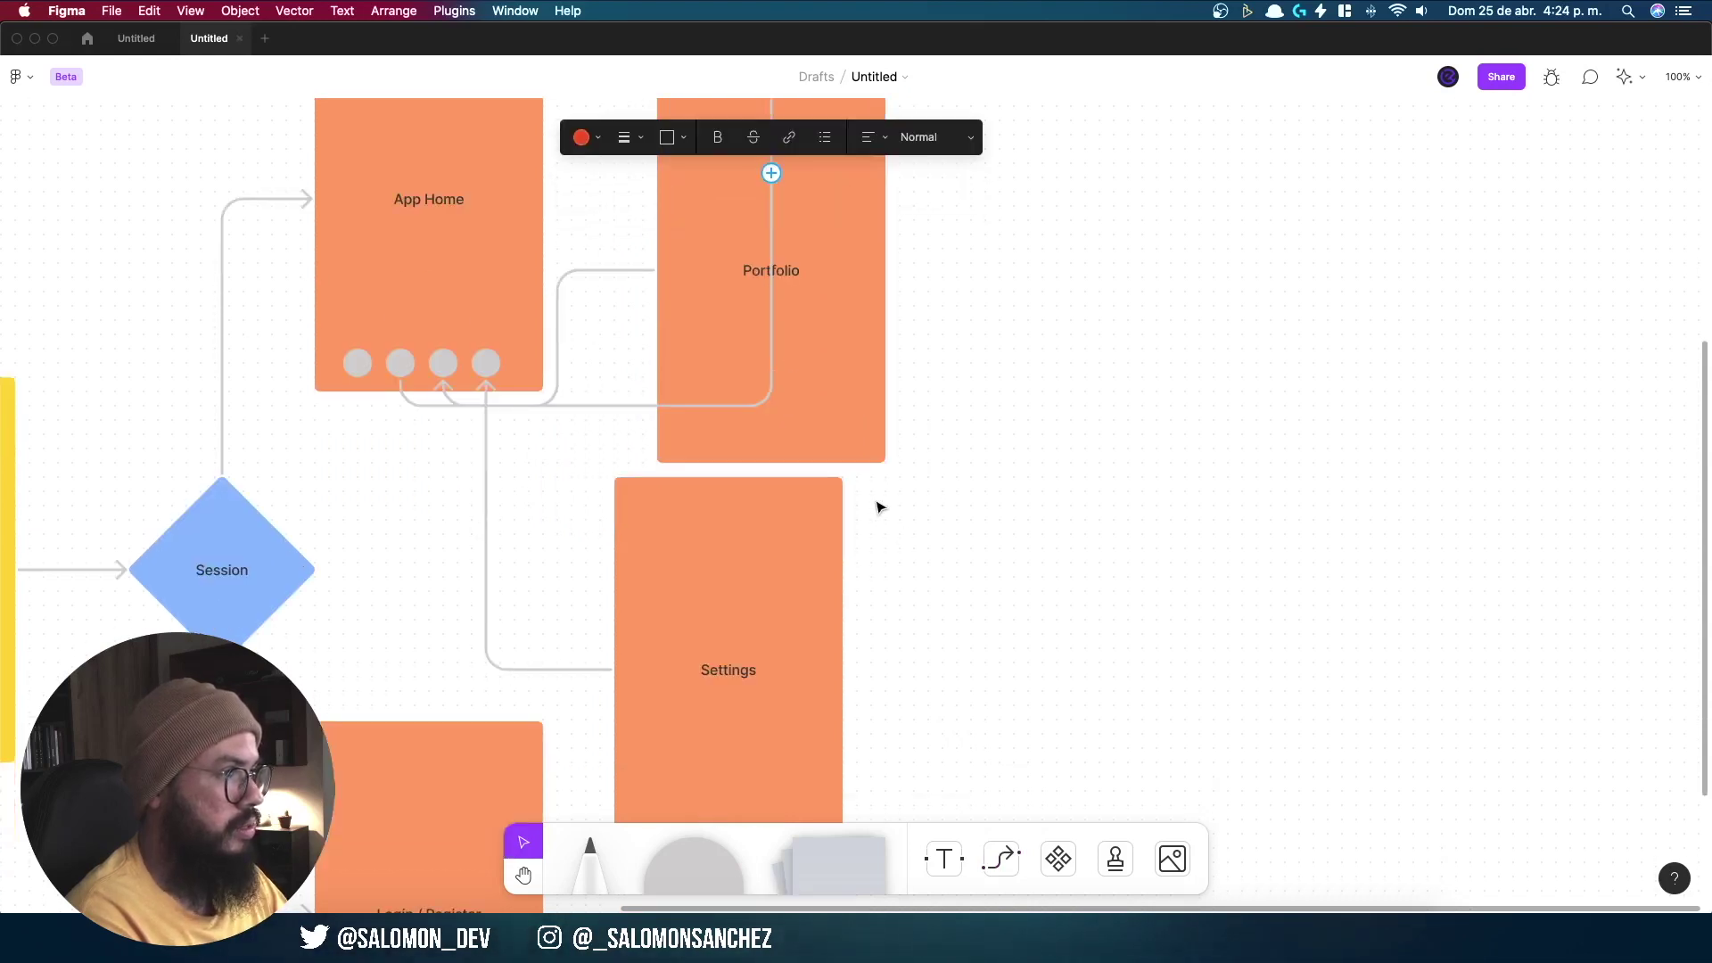
pyautogui.scroll(-3, 875, 501)
pyautogui.scroll(3, 808, 270)
pyautogui.moveTo(822, 416)
pyautogui.mouseDown()
pyautogui.moveTo(671, 188)
pyautogui.moveTo(725, 103)
pyautogui.mouseUp()
pyautogui.moveTo(769, 375); pyautogui.dragTo(811, 372)
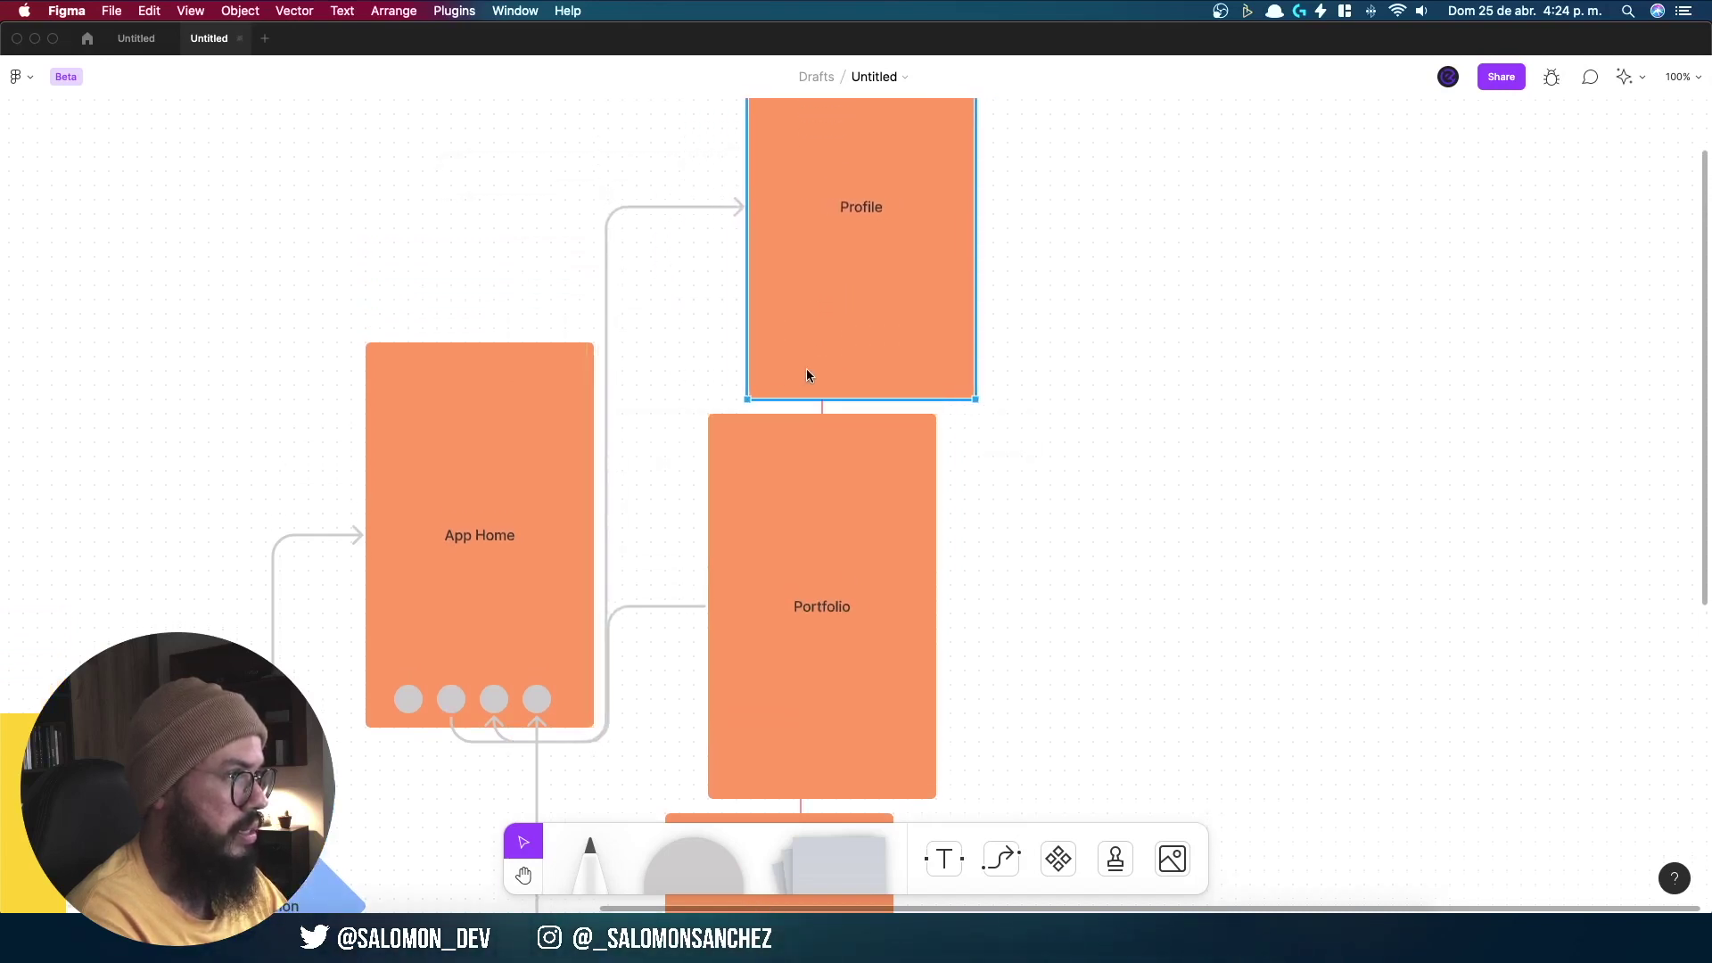
# Step: Align Portfolio and Settings under Profile, then centre the view on the whole flow
pyautogui.moveTo(821, 560); pyautogui.dragTo(867, 560)
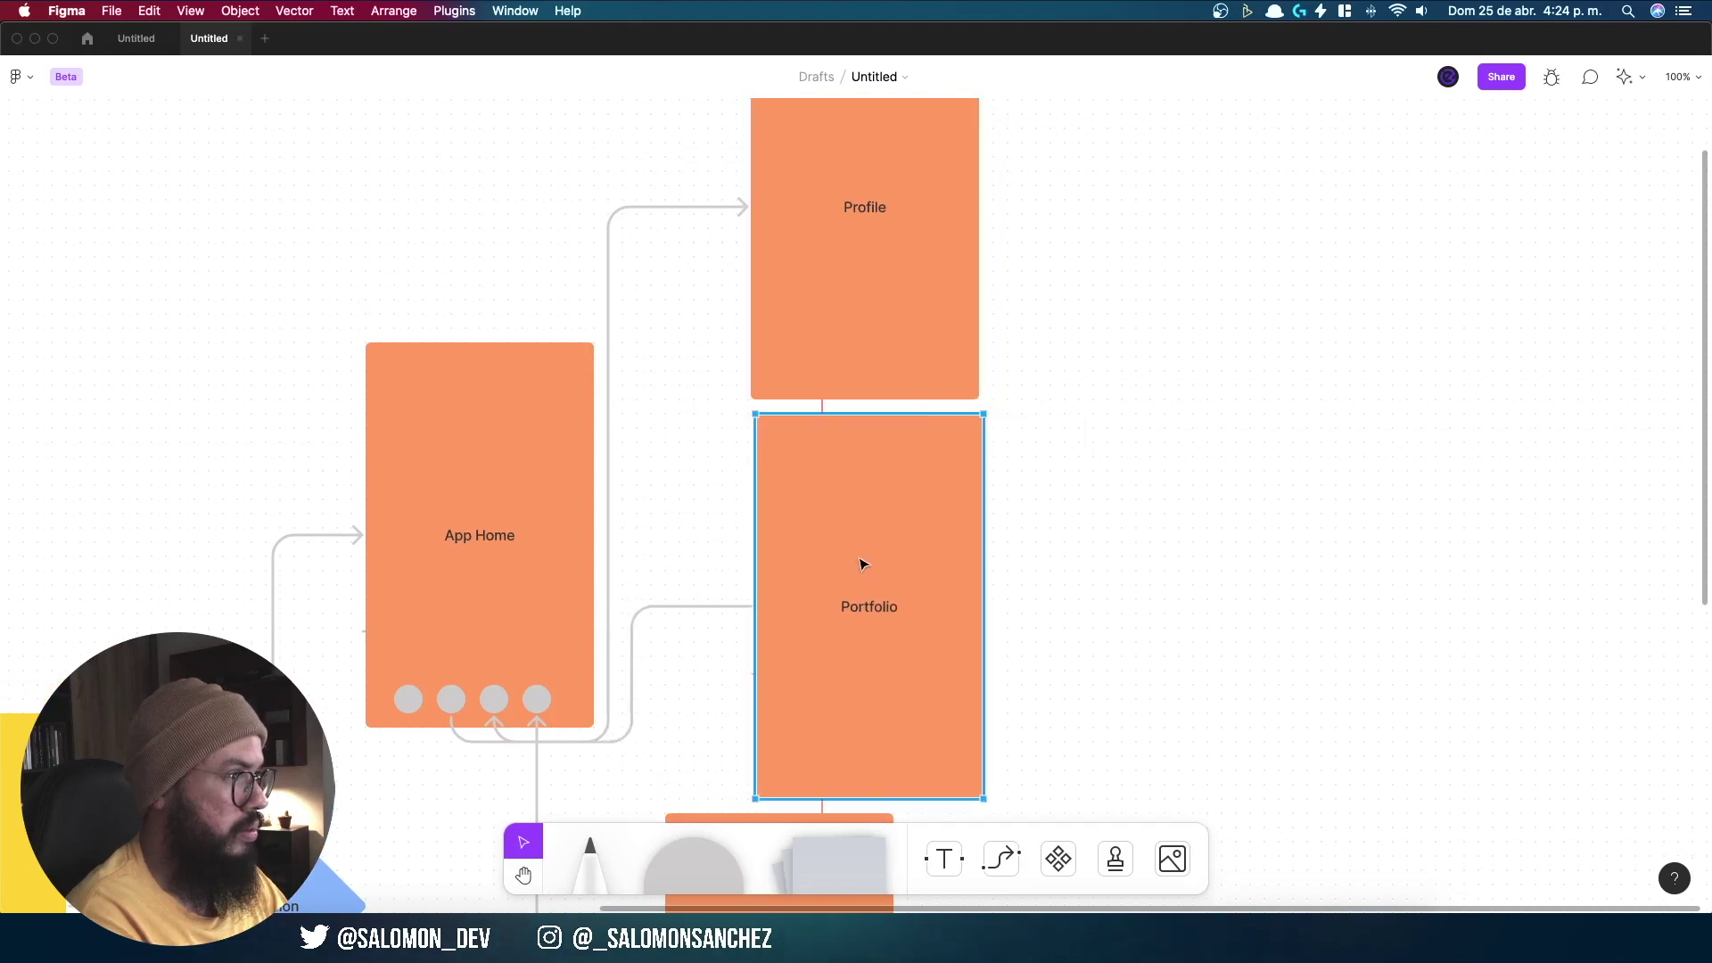
pyautogui.scroll(-4, 723, 505)
pyautogui.moveTo(803, 508); pyautogui.dragTo(848, 531)
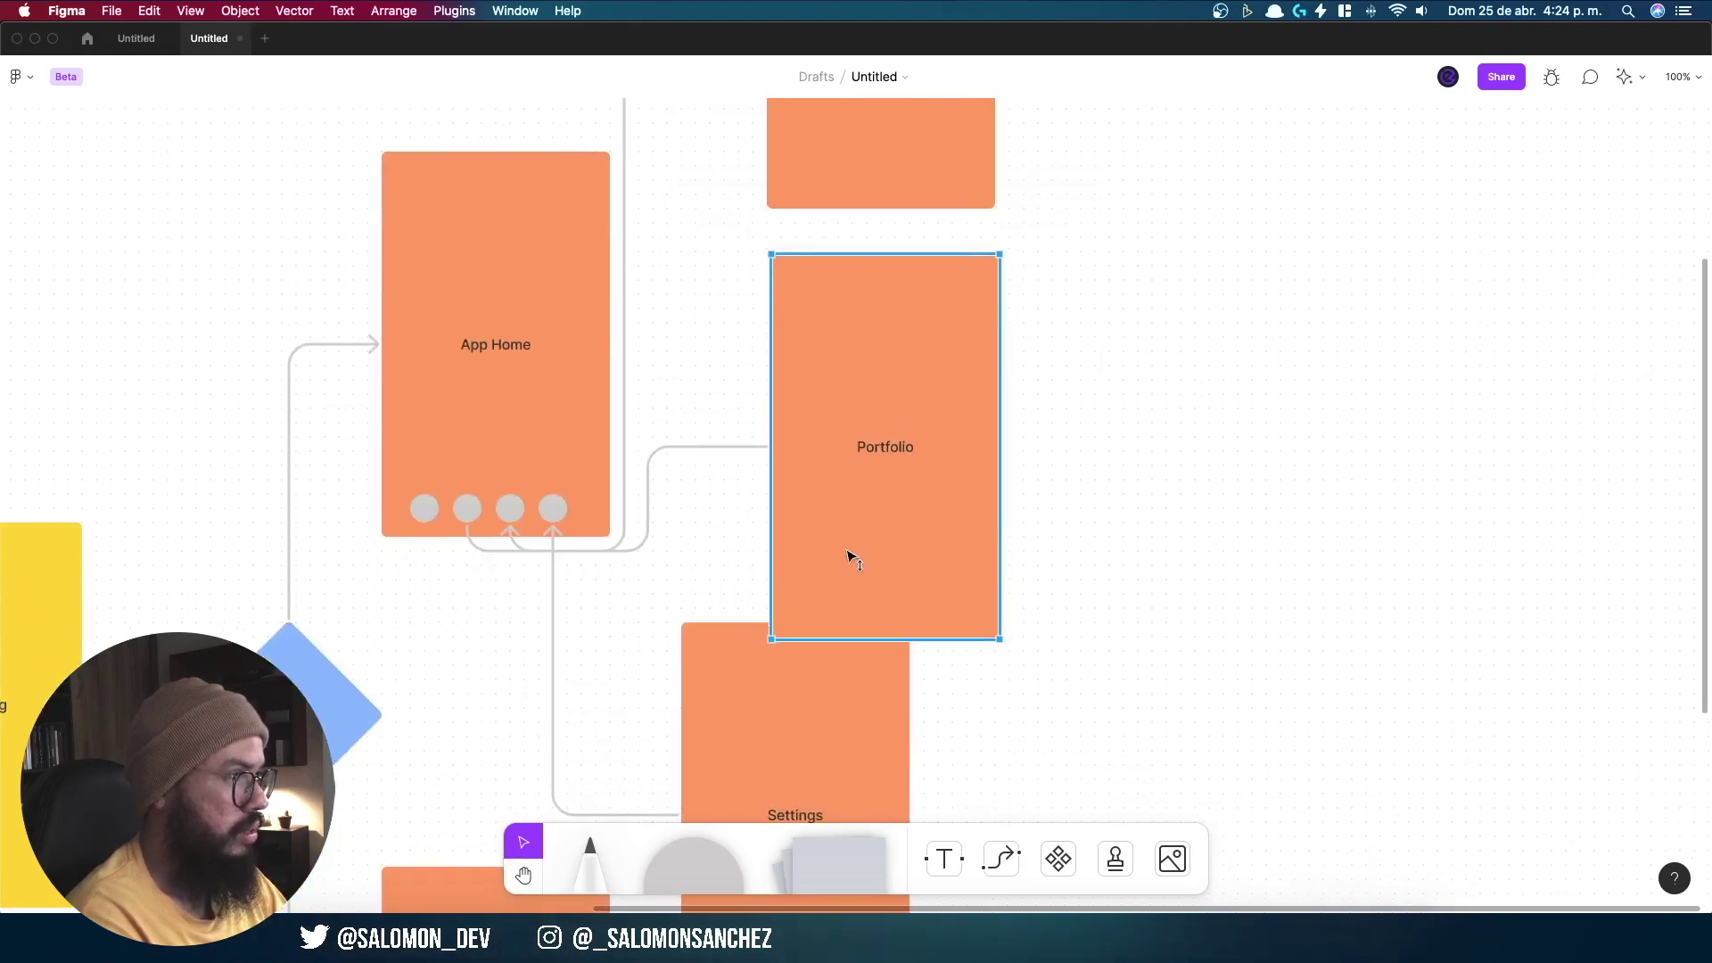
pyautogui.scroll(-3, 1061, 787)
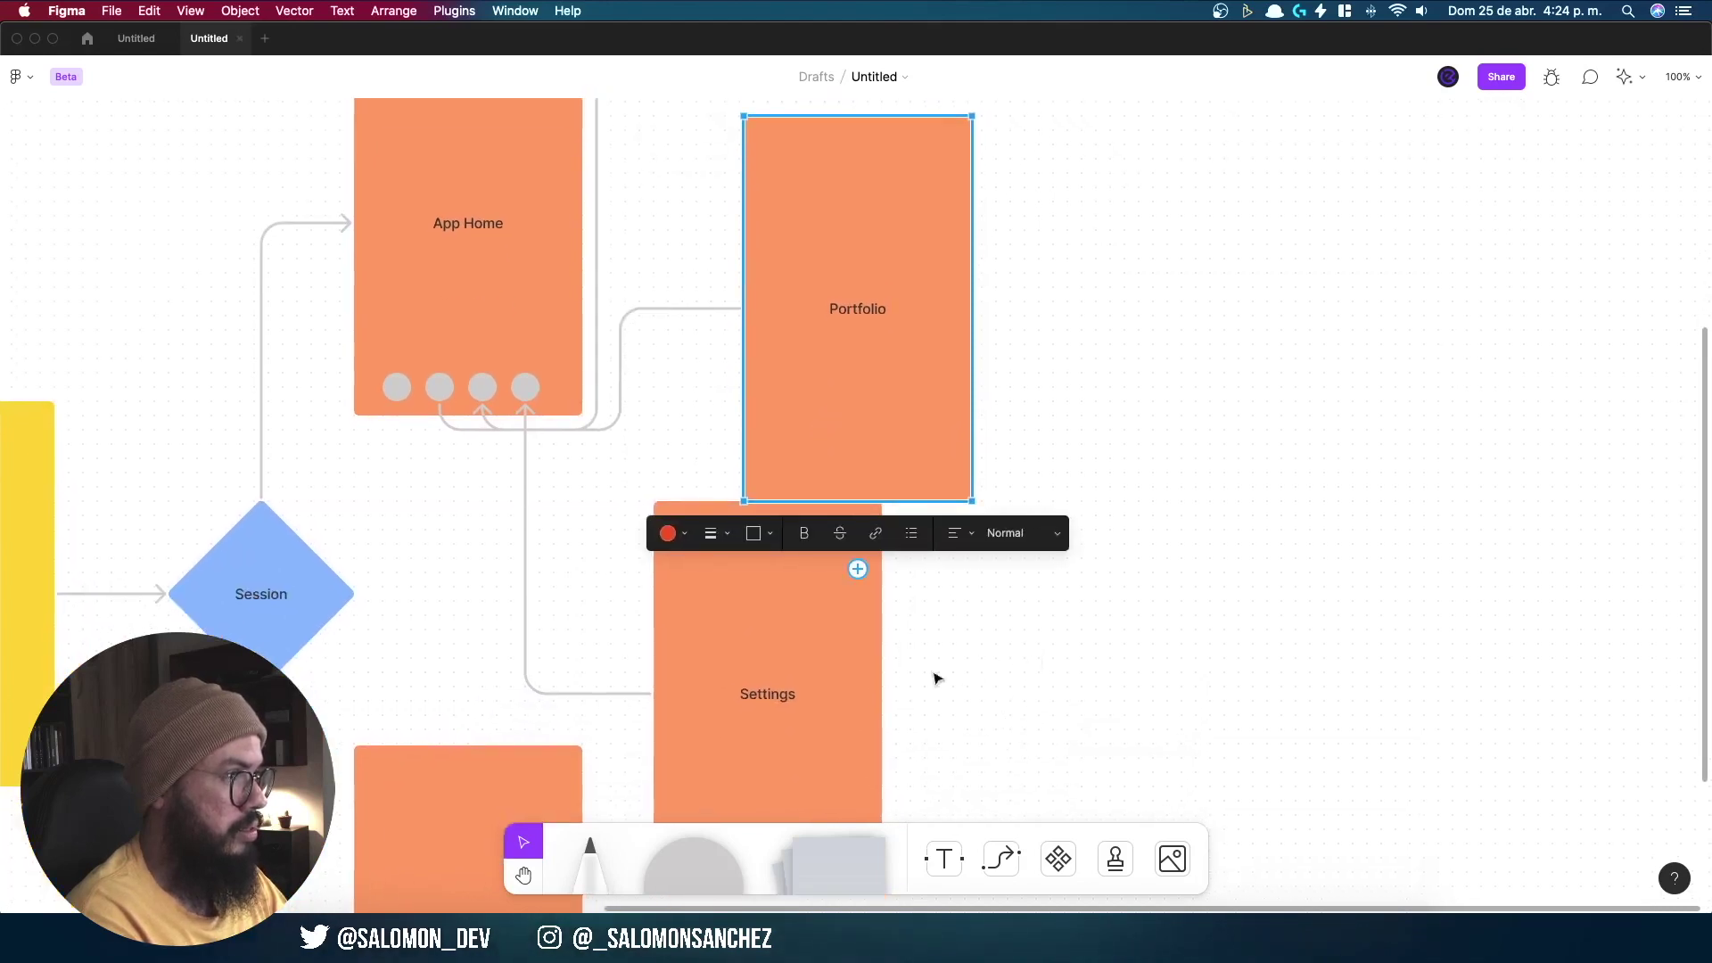
pyautogui.moveTo(784, 661); pyautogui.dragTo(856, 669)
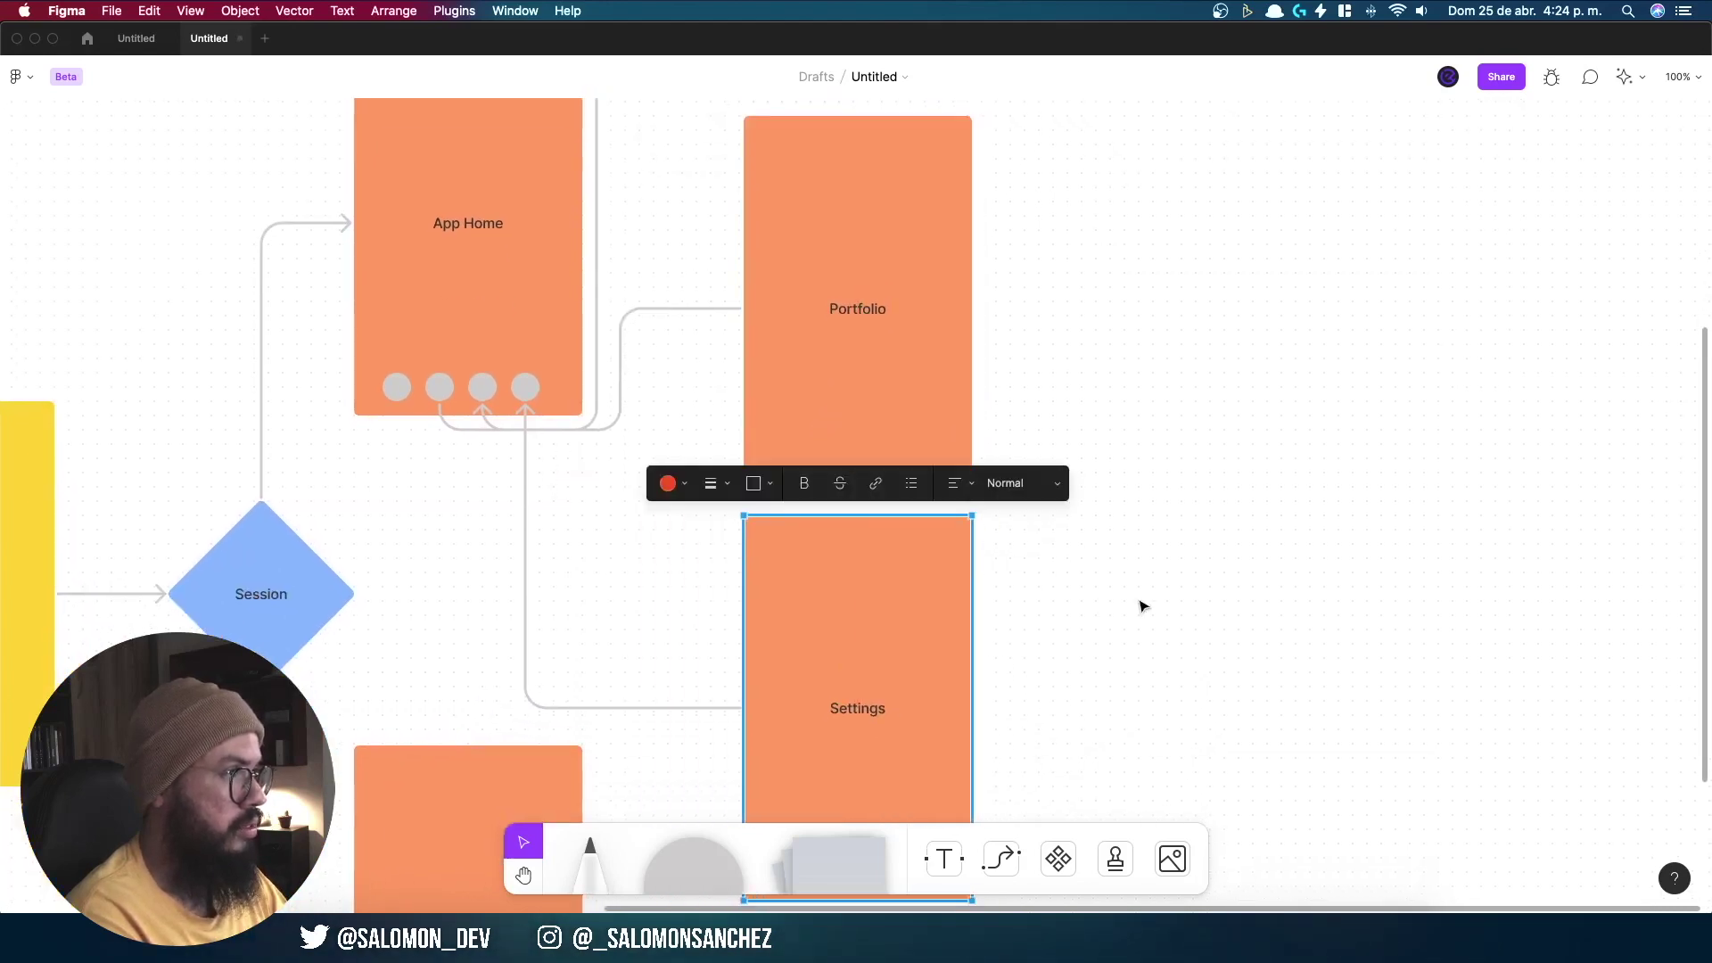
pyautogui.click(1096, 550)
pyautogui.scroll(-3, 1070, 481)
pyautogui.scroll(3, 1057, 482)
pyautogui.scroll(2, 1064, 558)
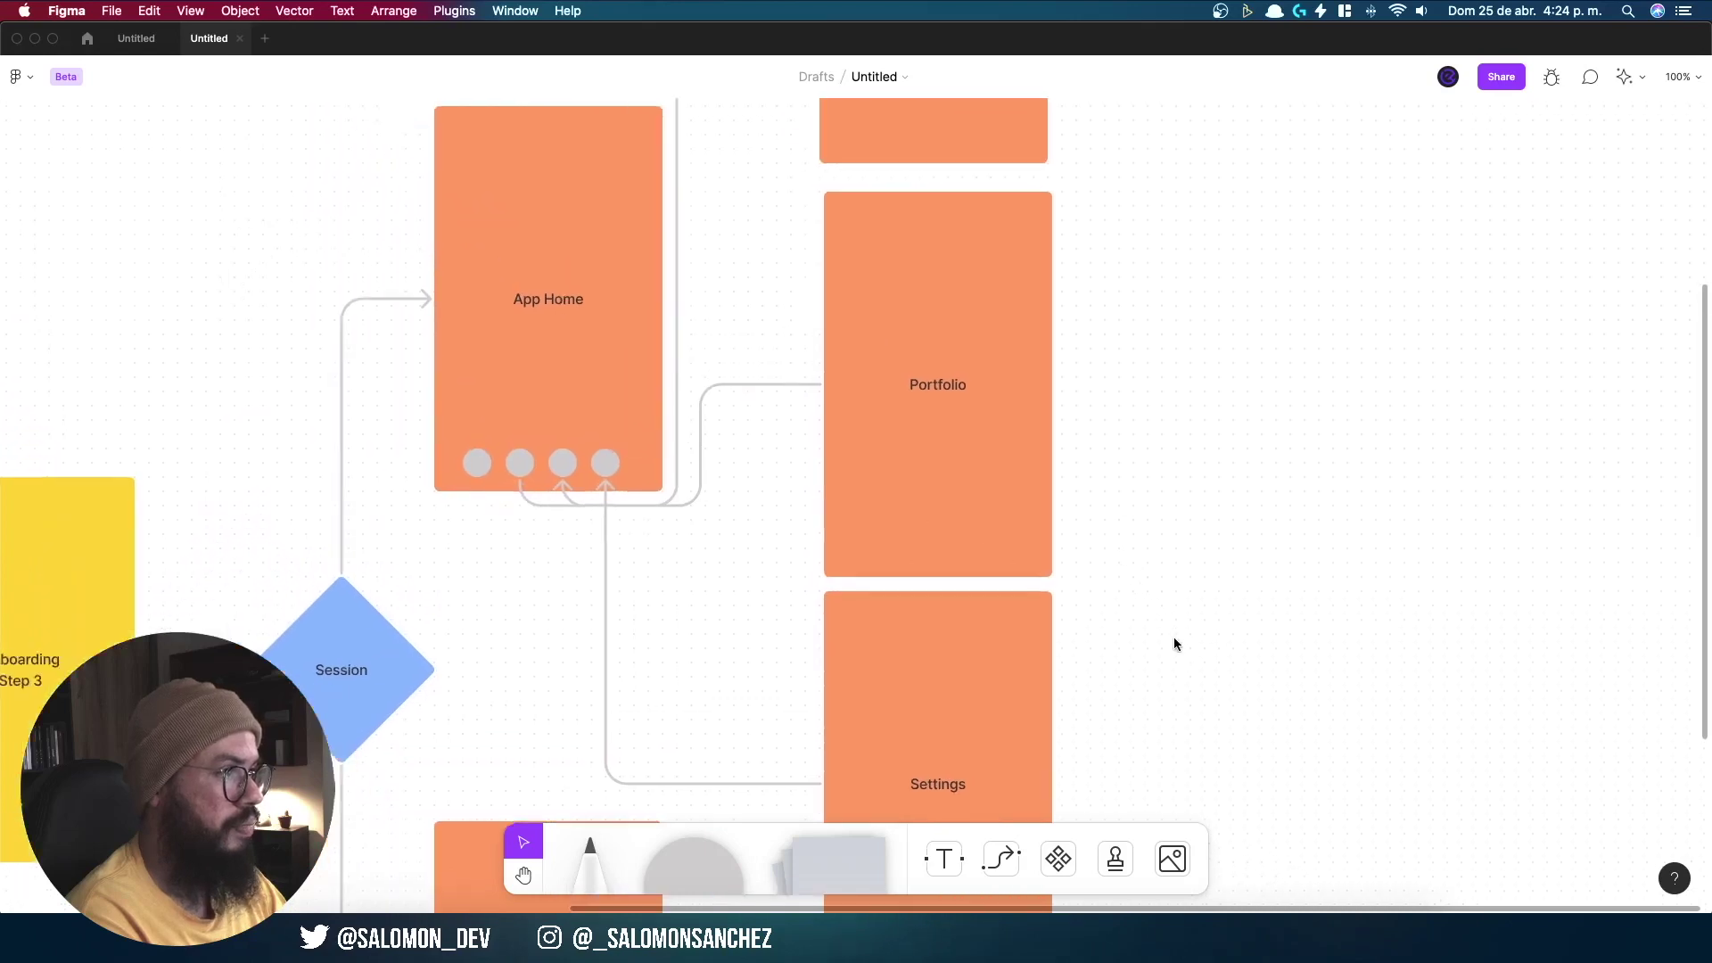
pyautogui.scroll(-1, 1174, 637)
pyautogui.scroll(-5, 1119, 571)
pyautogui.moveTo(1117, 576); pyautogui.dragTo(1051, 562)
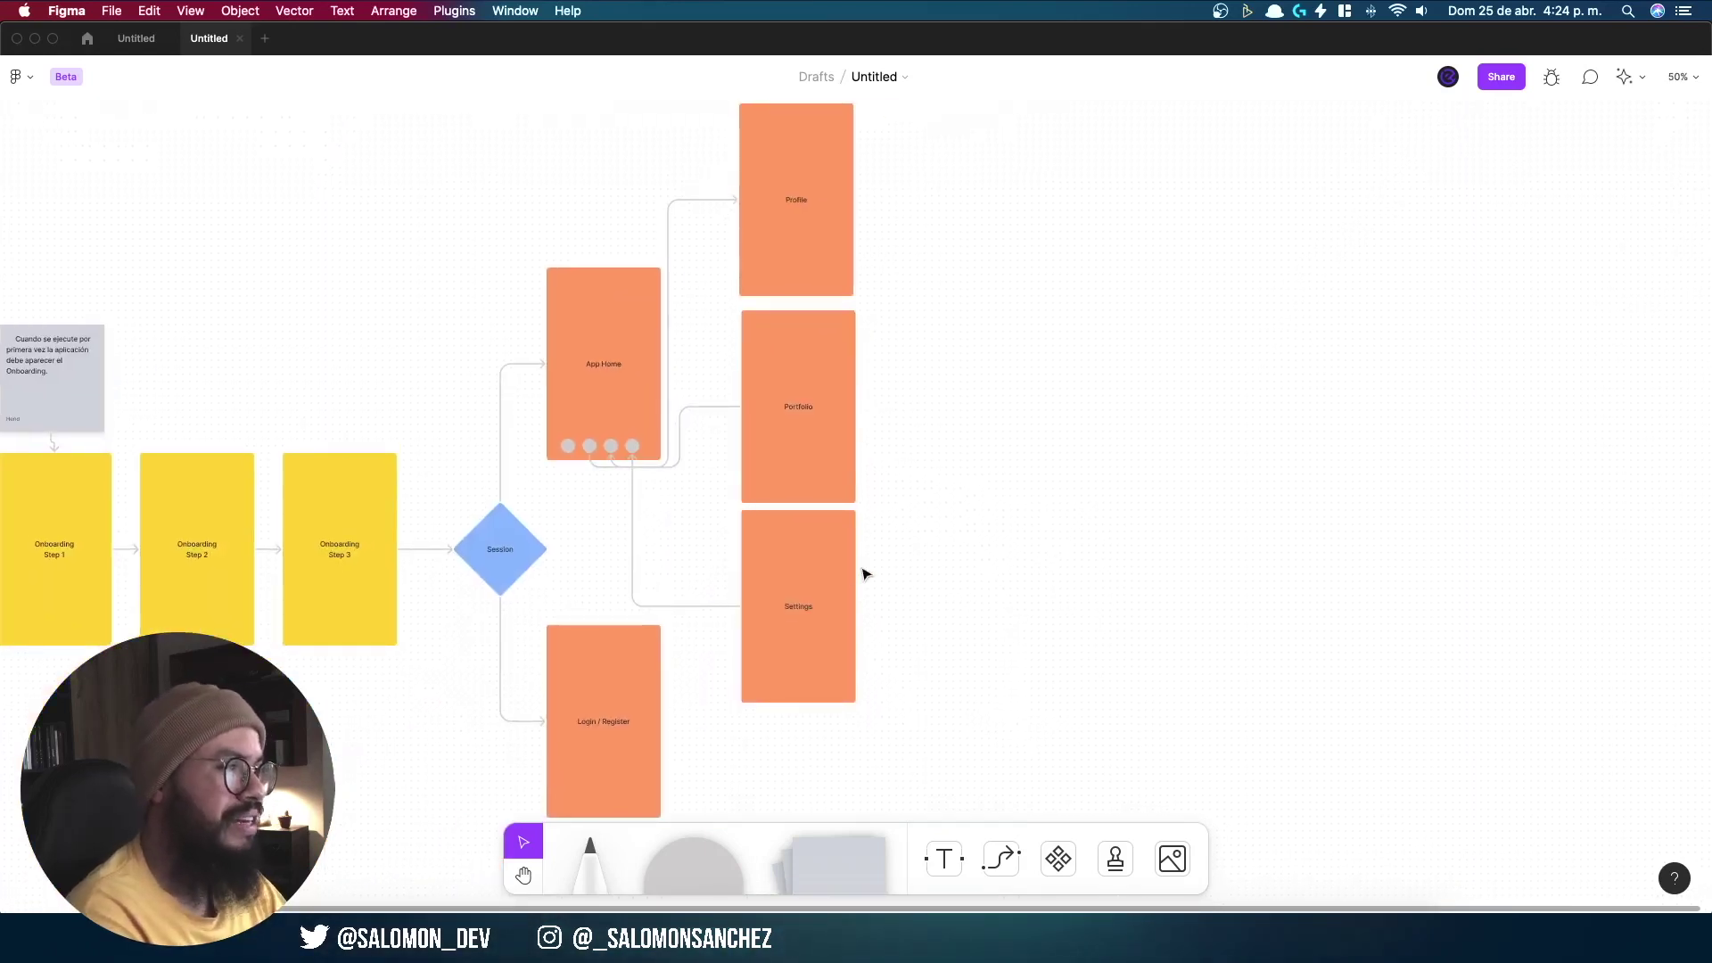
# Step: Nudge Settings down and change the Login / Register box's fill to green
pyautogui.moveTo(851, 579); pyautogui.dragTo(848, 586)
pyautogui.click(1057, 491)
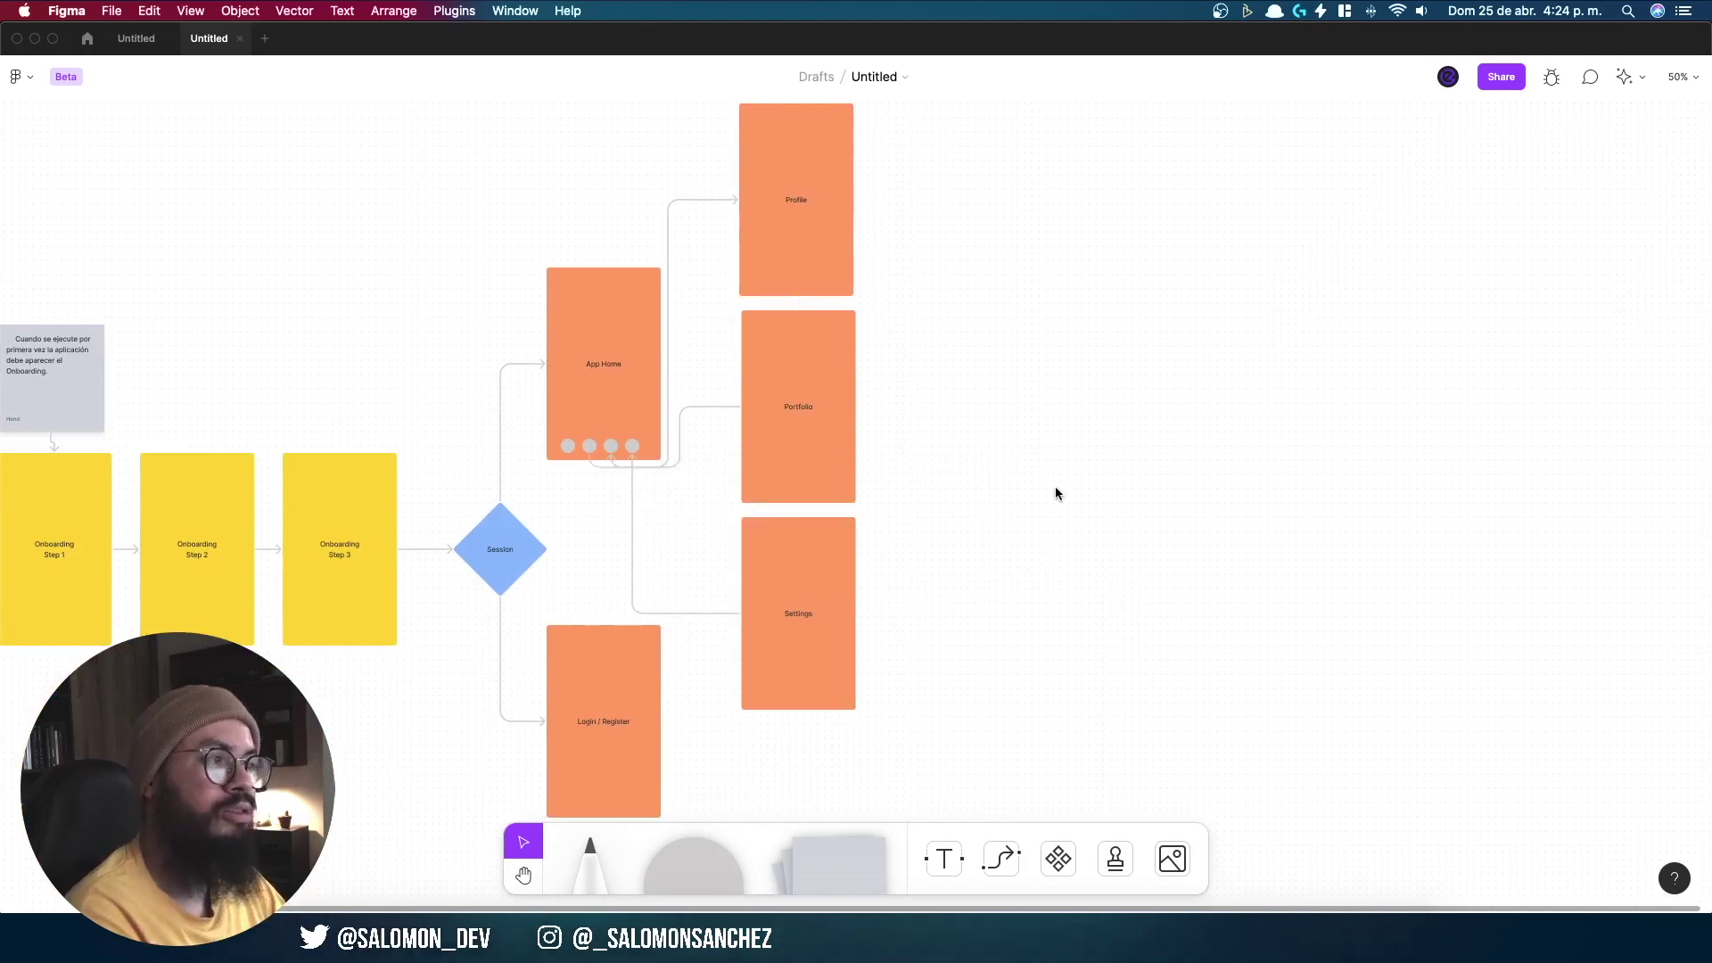
pyautogui.click(576, 629)
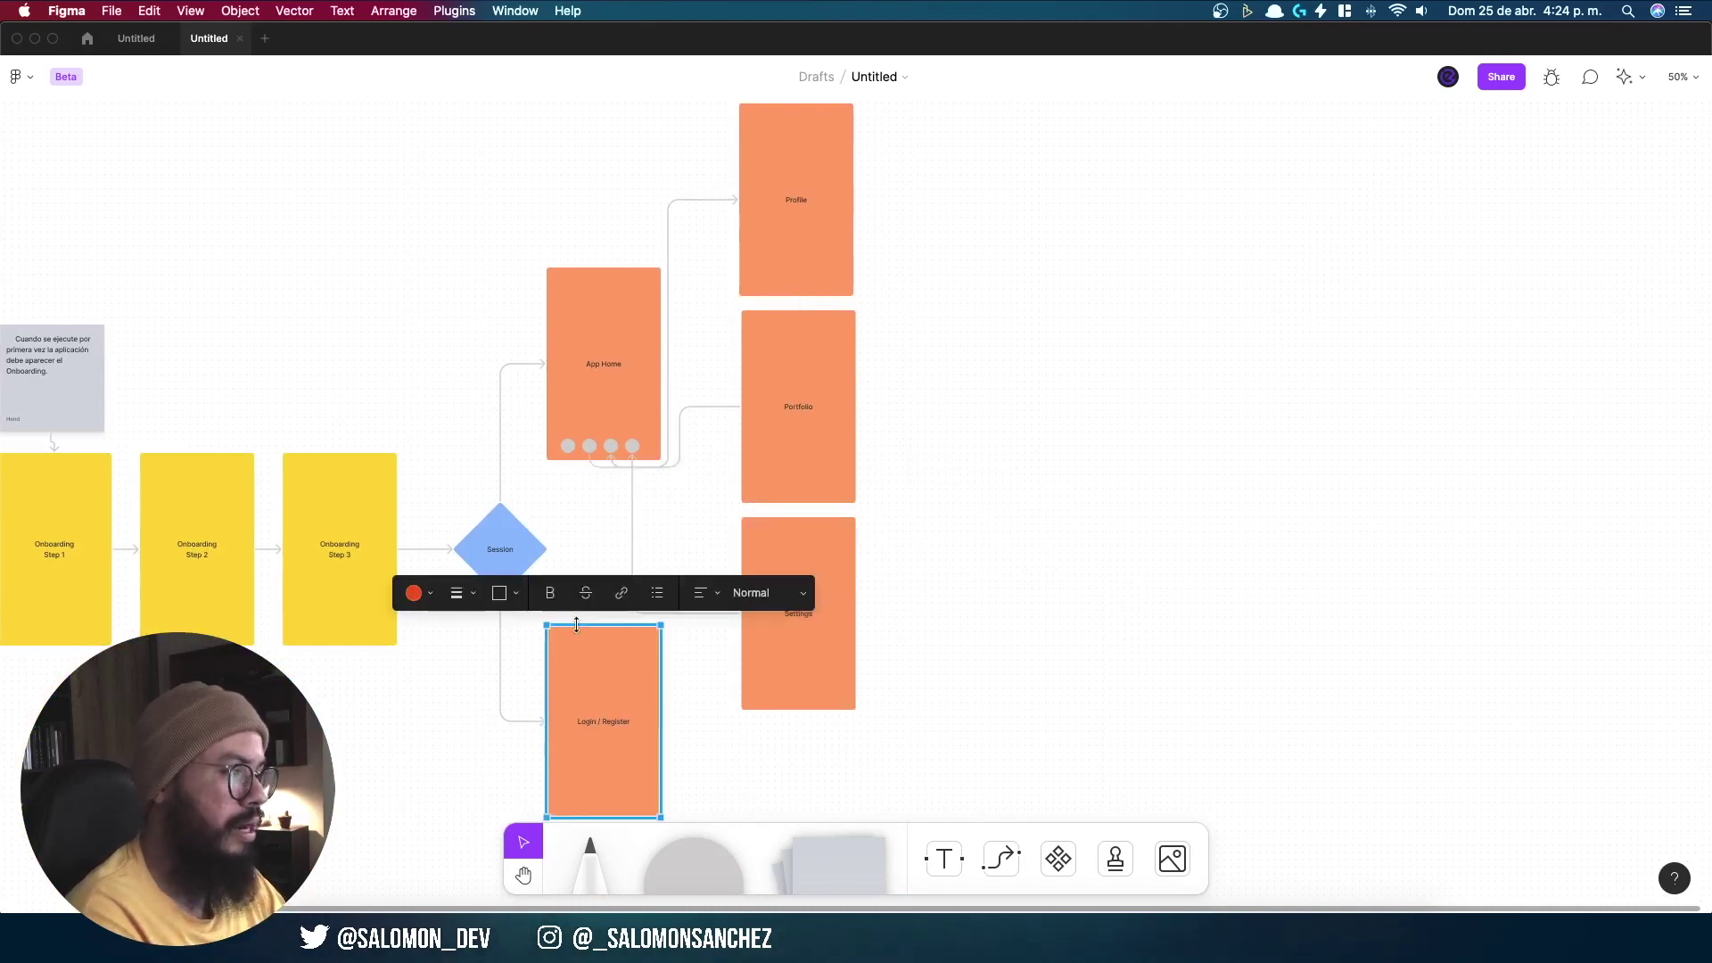
pyautogui.click(416, 593)
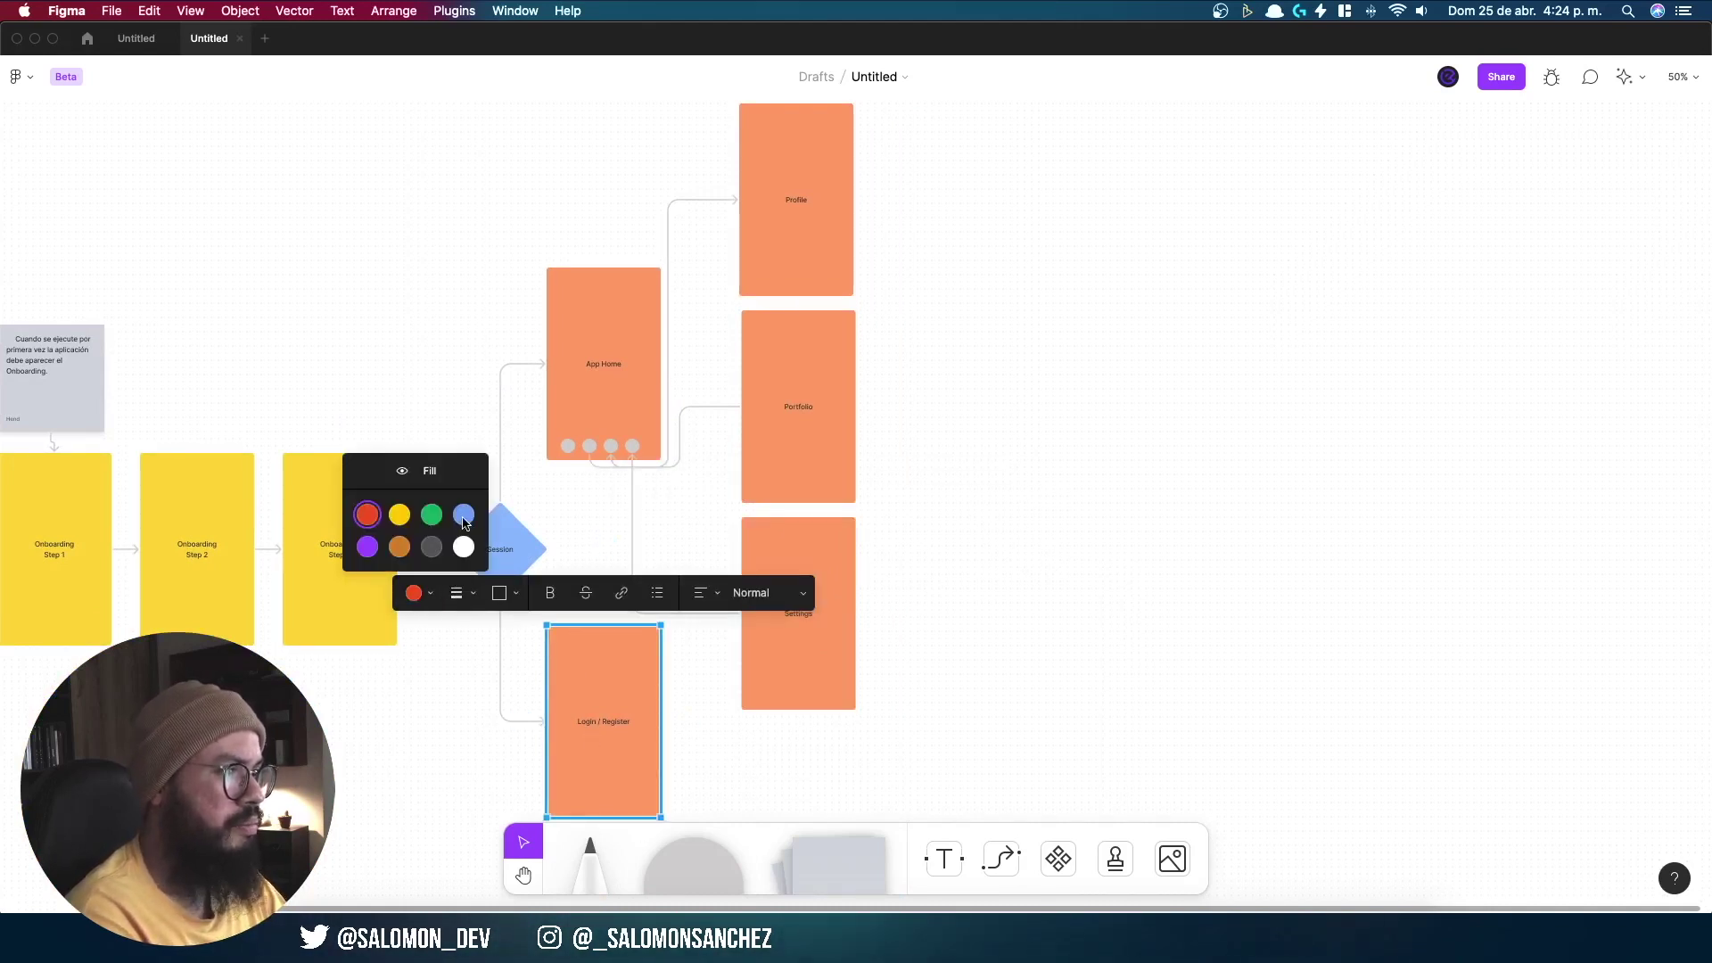
pyautogui.click(432, 515)
pyautogui.click(1194, 640)
pyautogui.hscroll(-3, 1194, 639)
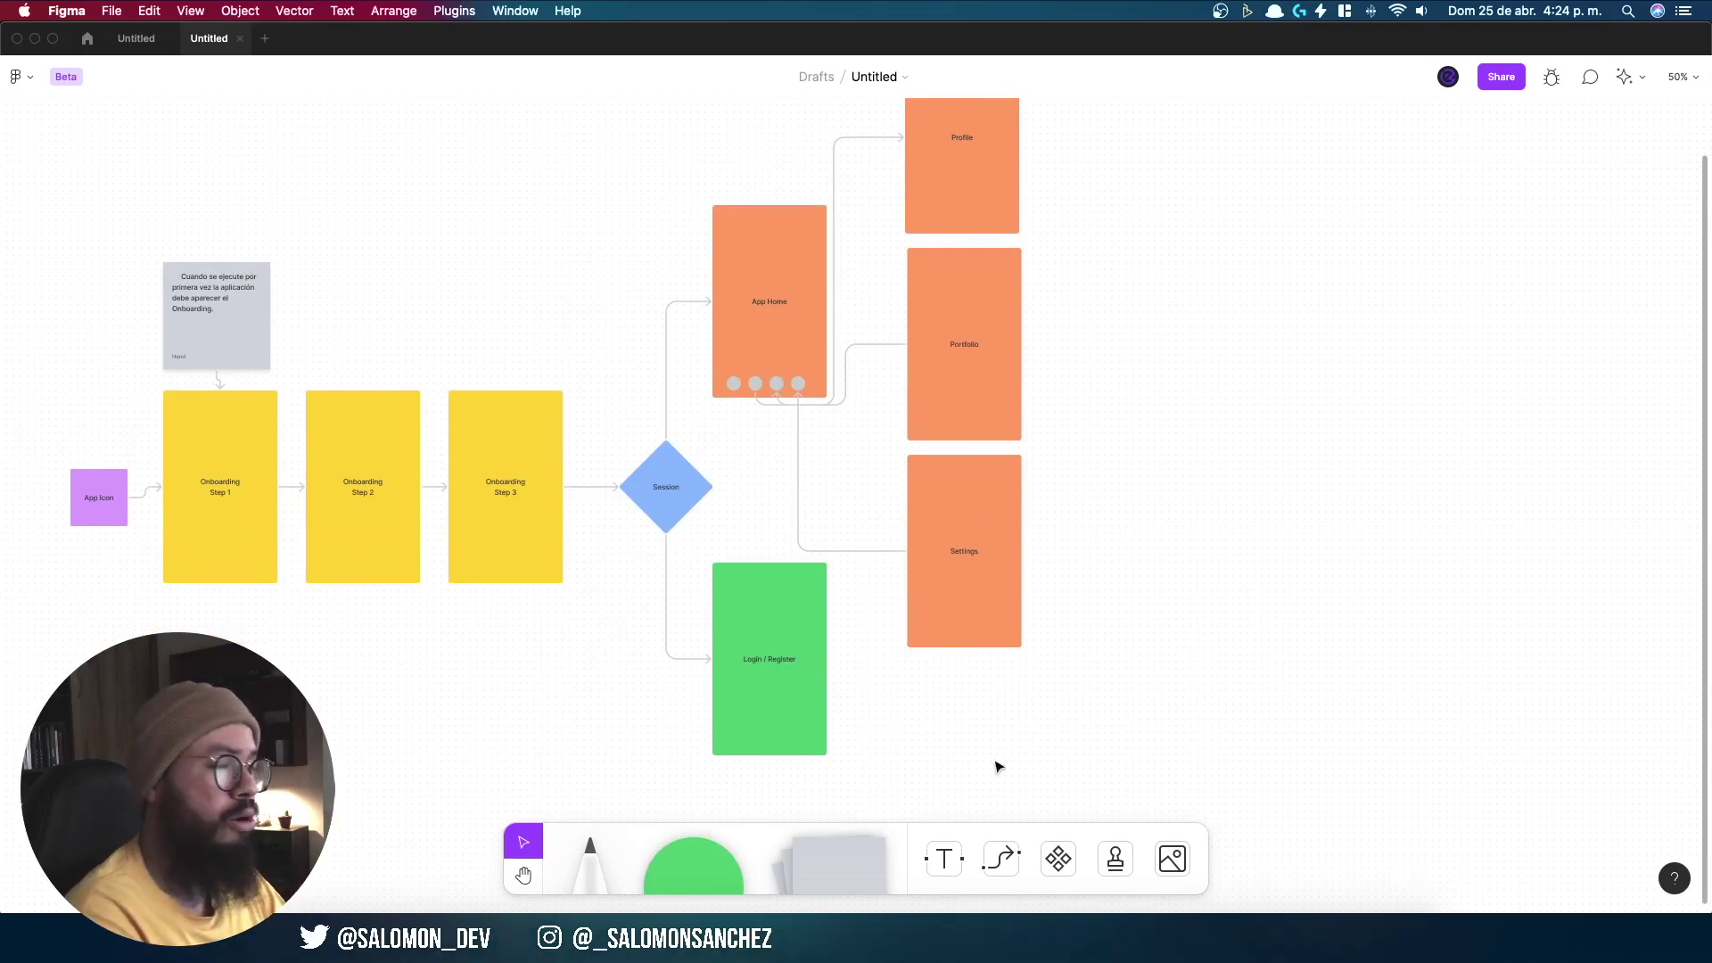
pyautogui.moveTo(1002, 731); pyautogui.dragTo(1067, 756)
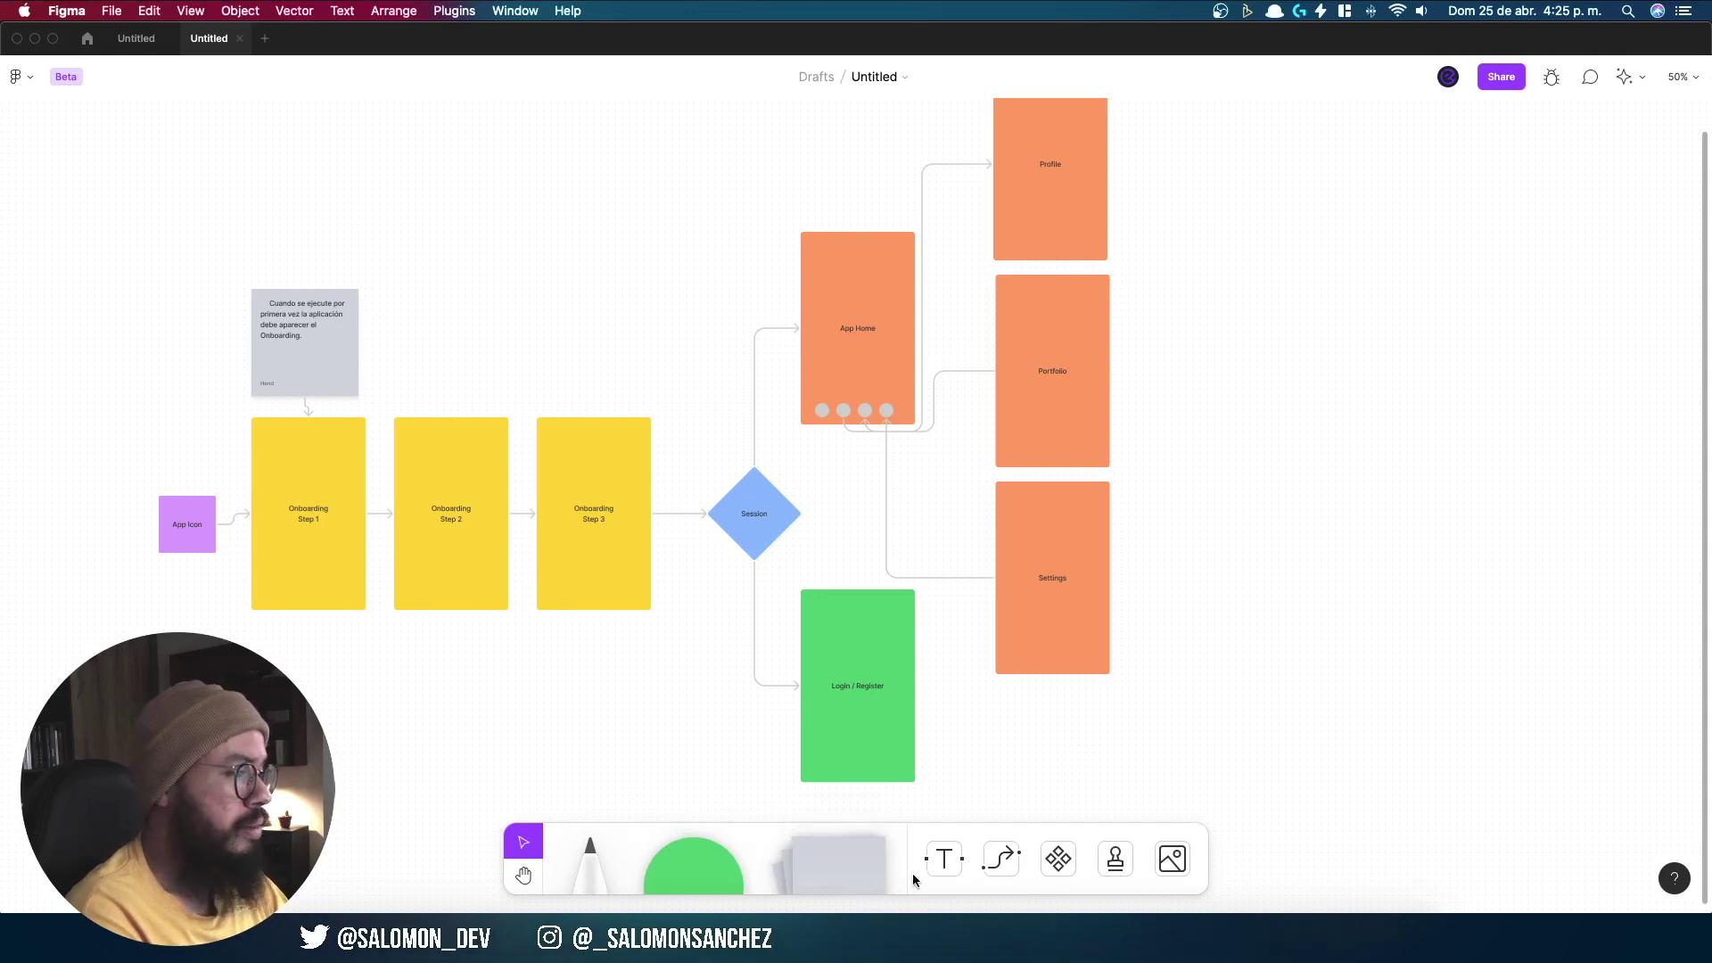
# Step: Place a rounded rectangle labelled 'Dashboard' above the onboarding notes
pyautogui.click(694, 864)
pyautogui.click(711, 745)
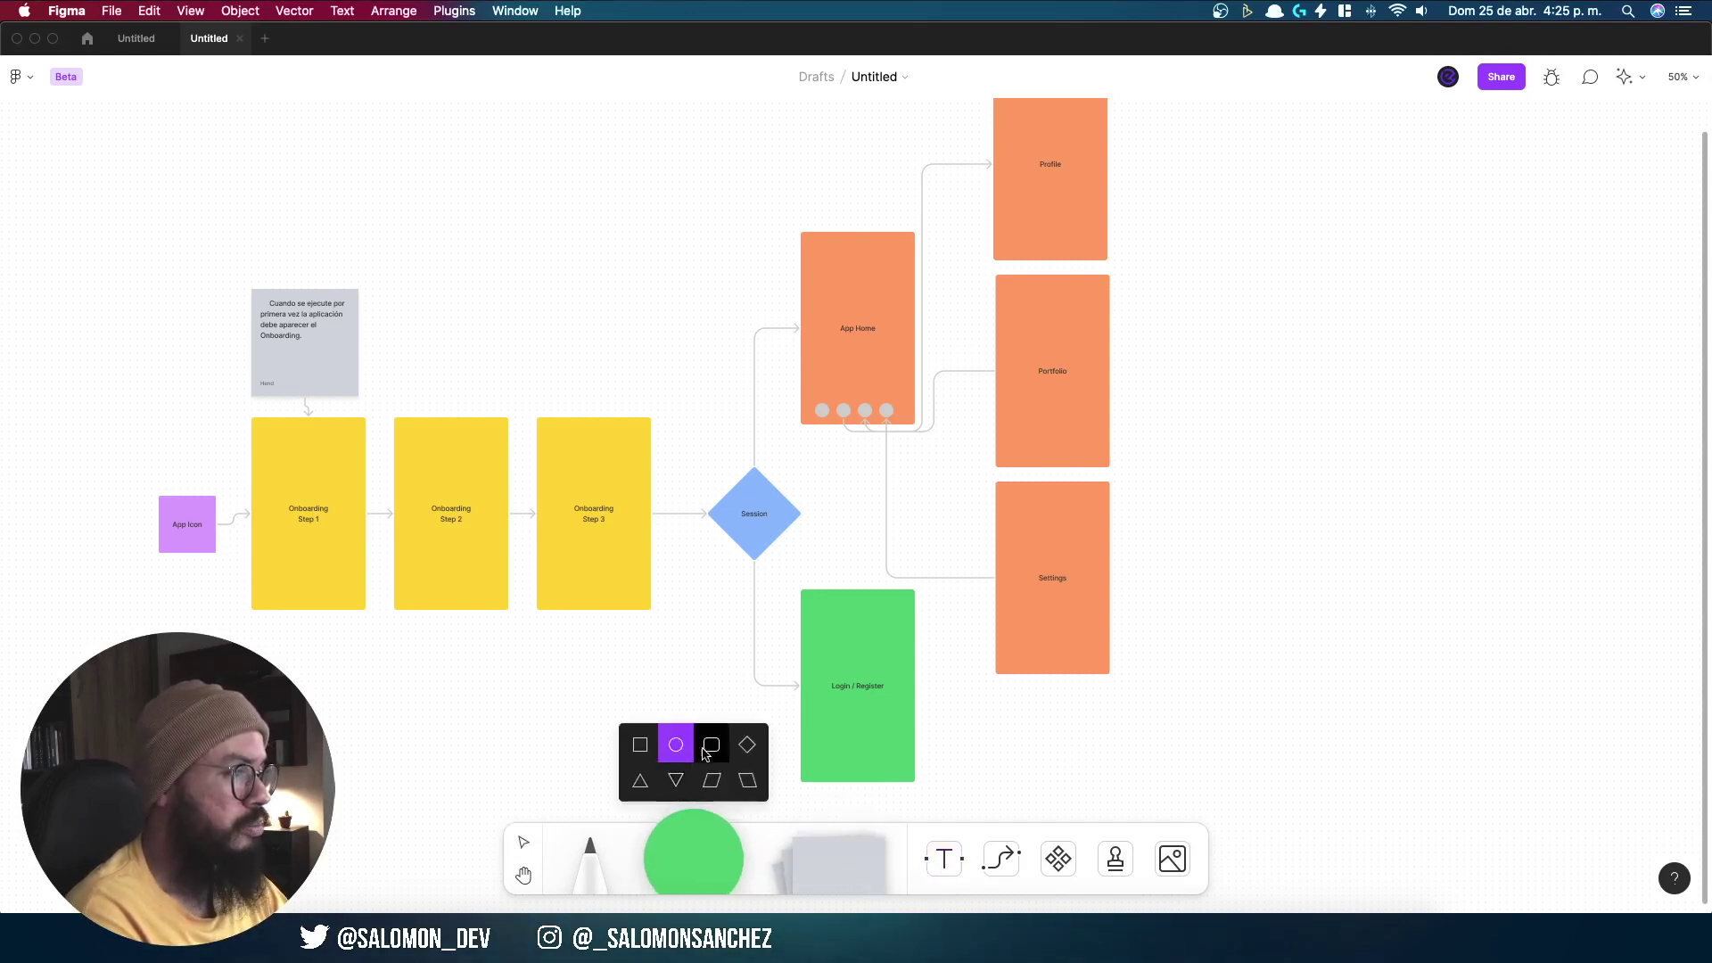
pyautogui.click(408, 138)
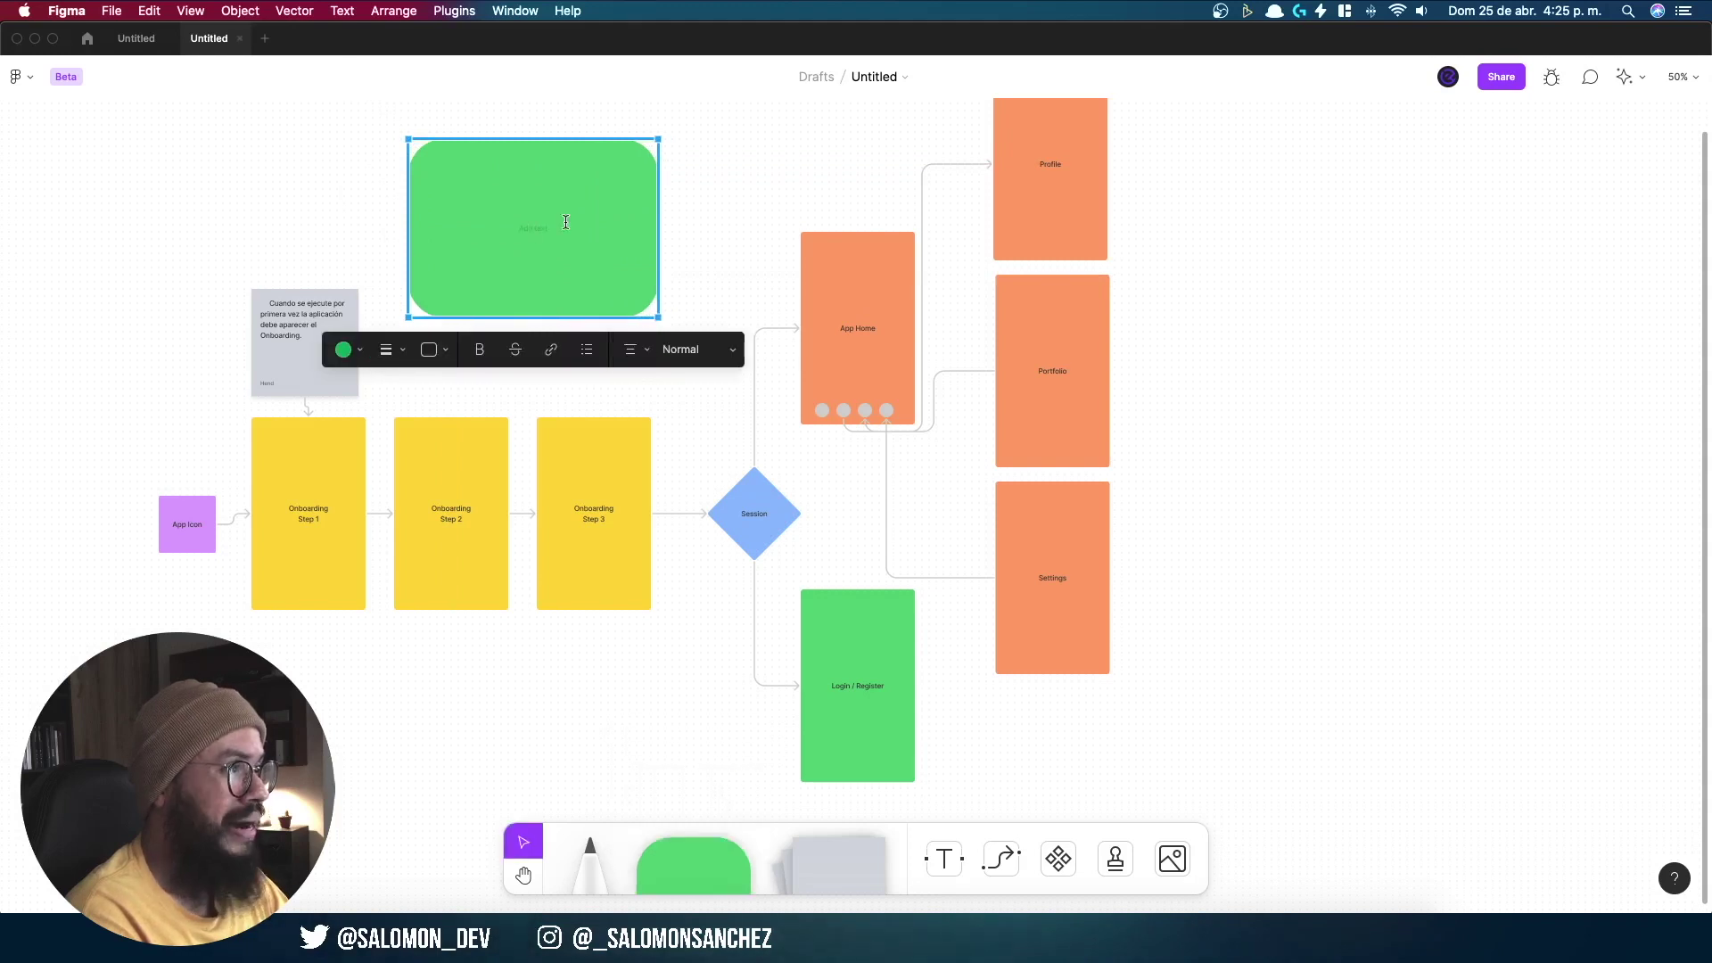
pyautogui.write('Das')
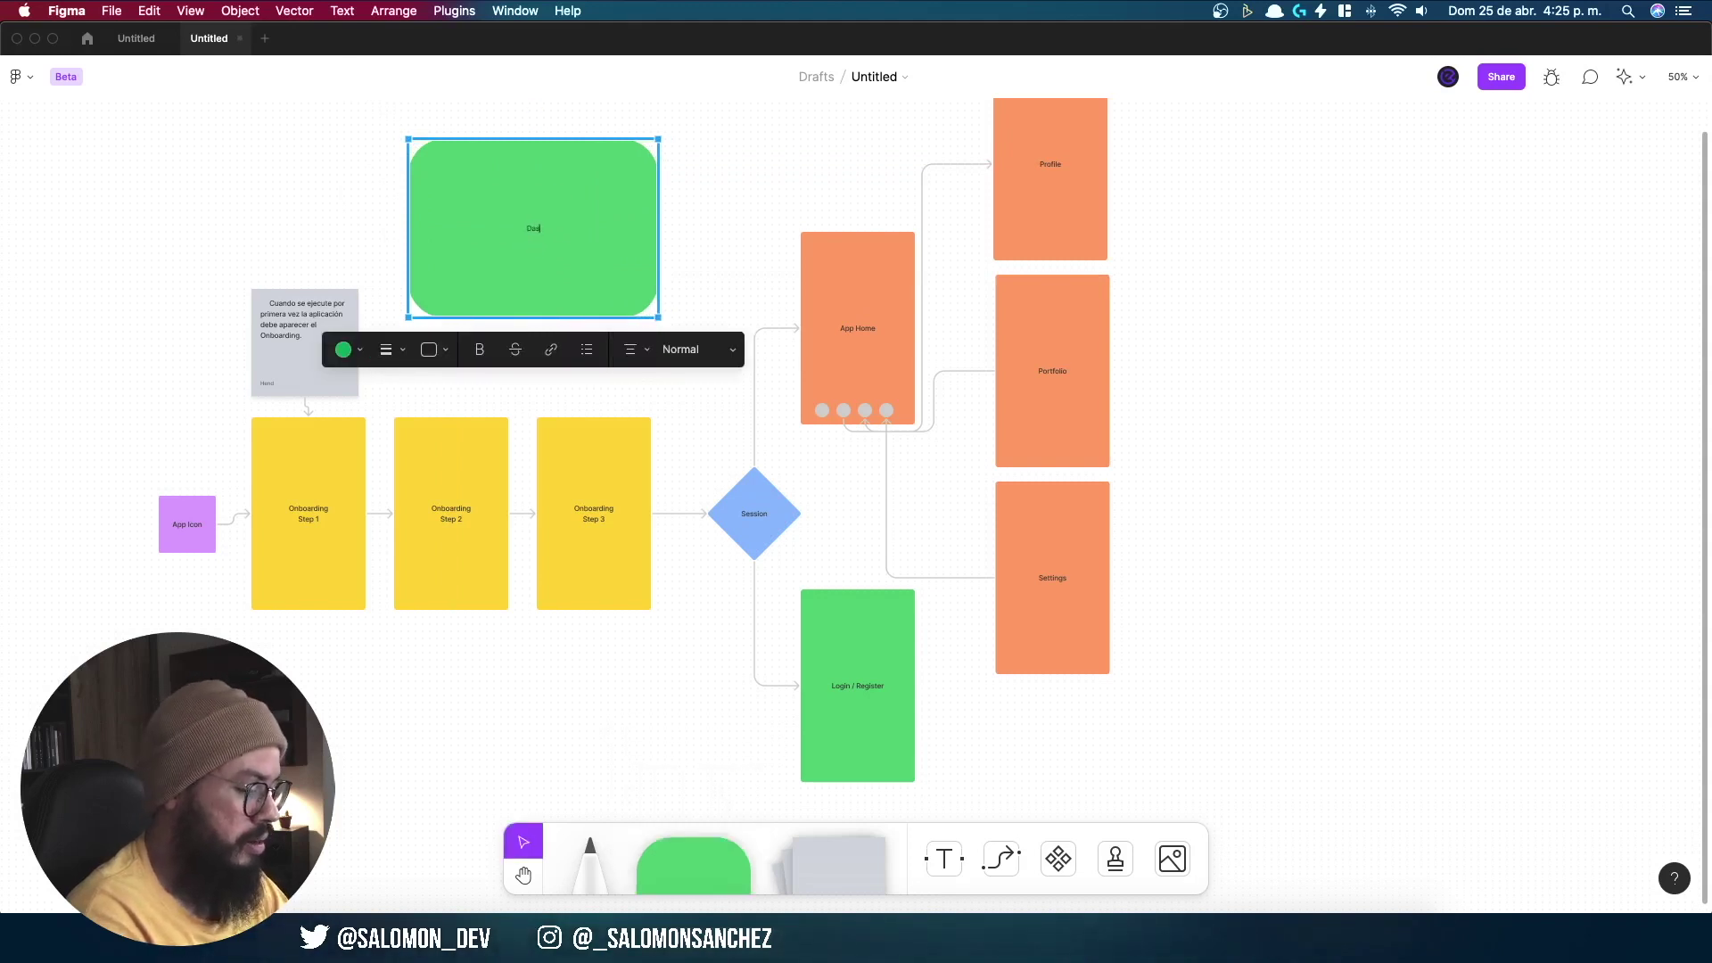
pyautogui.write('hboard')
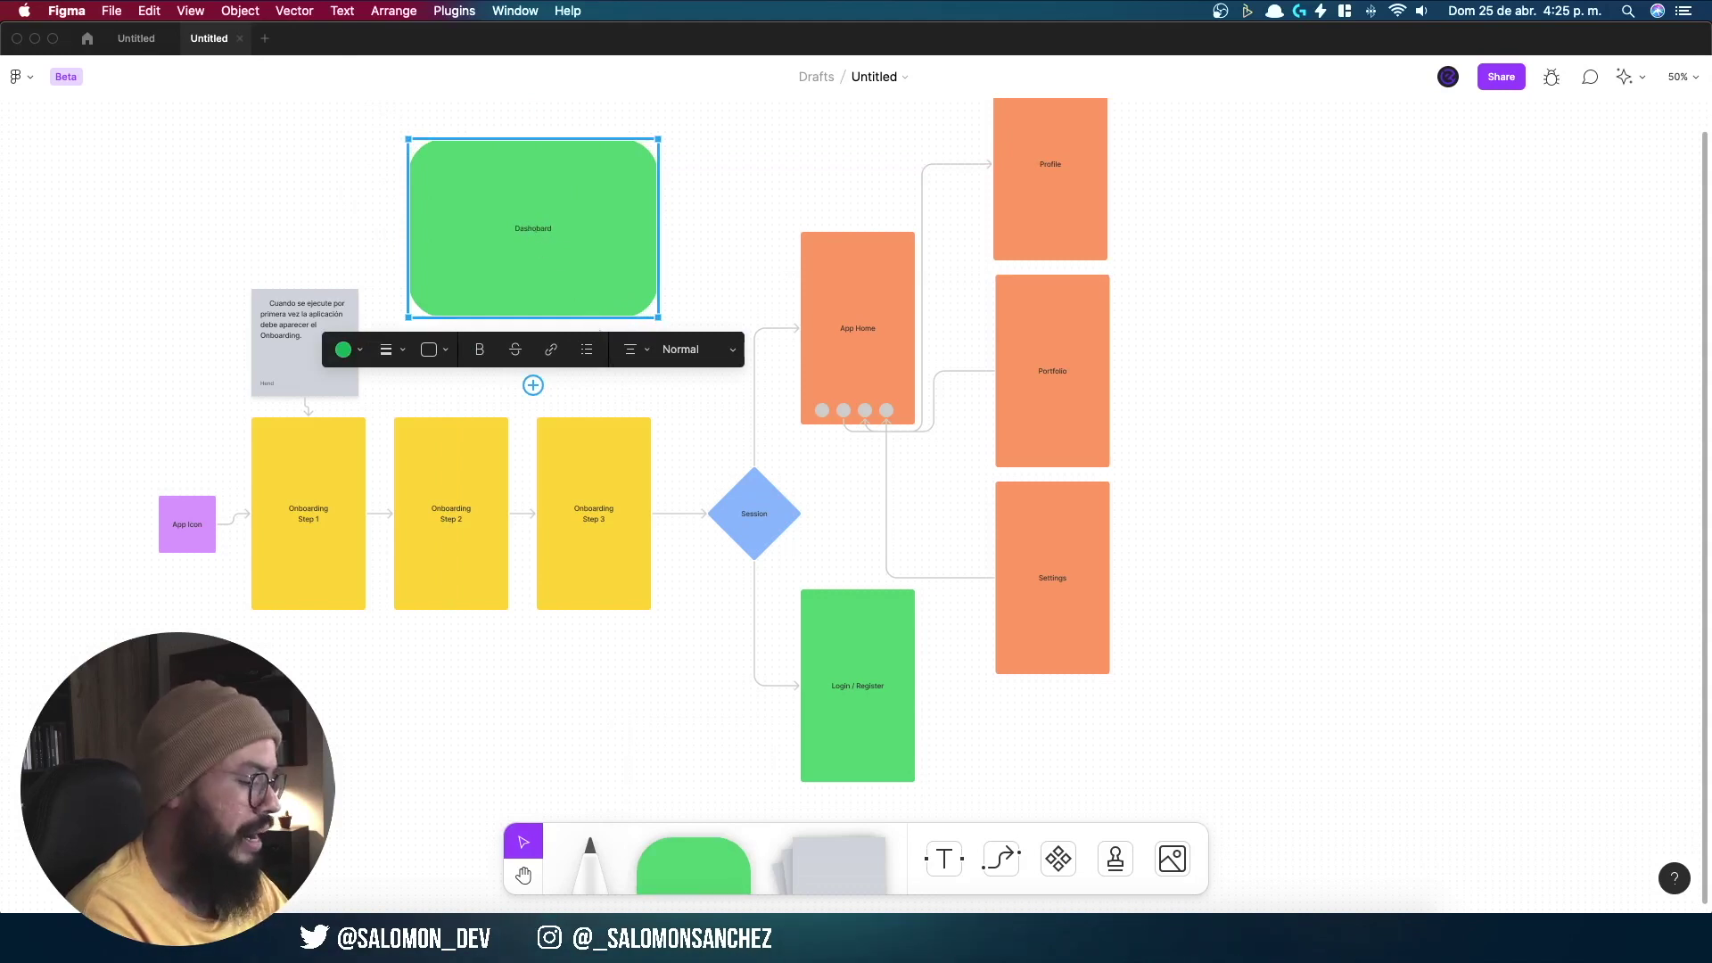
pyautogui.click(719, 208)
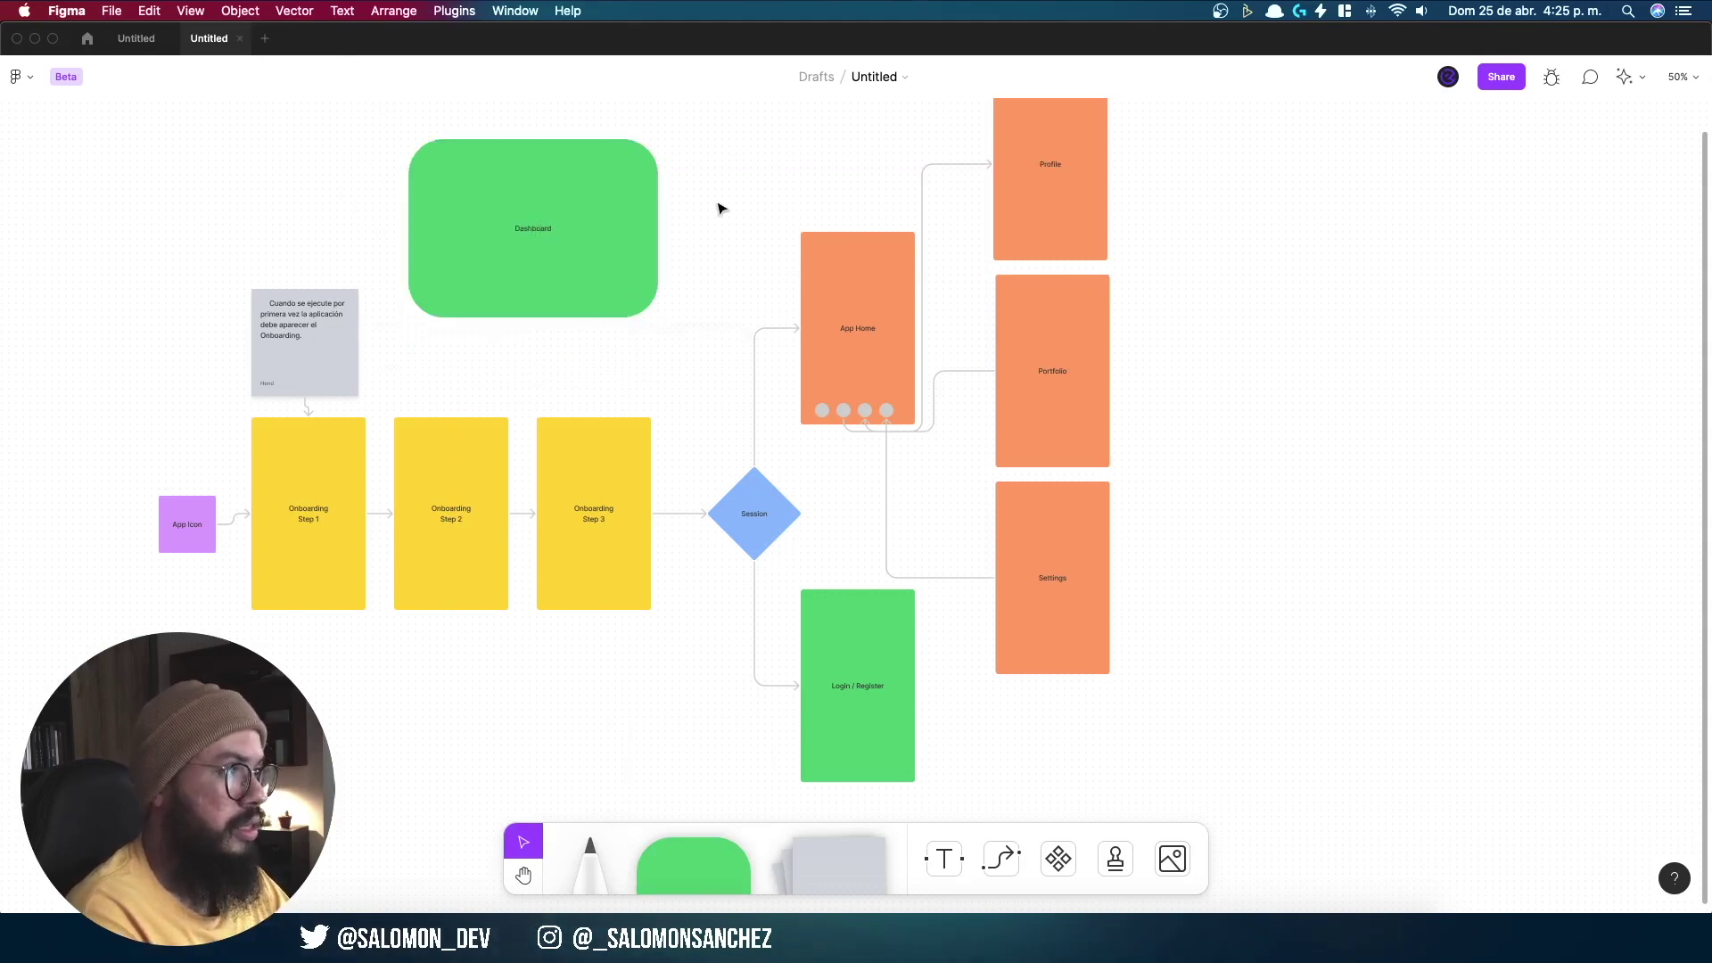
pyautogui.moveTo(549, 198); pyautogui.dragTo(537, 179)
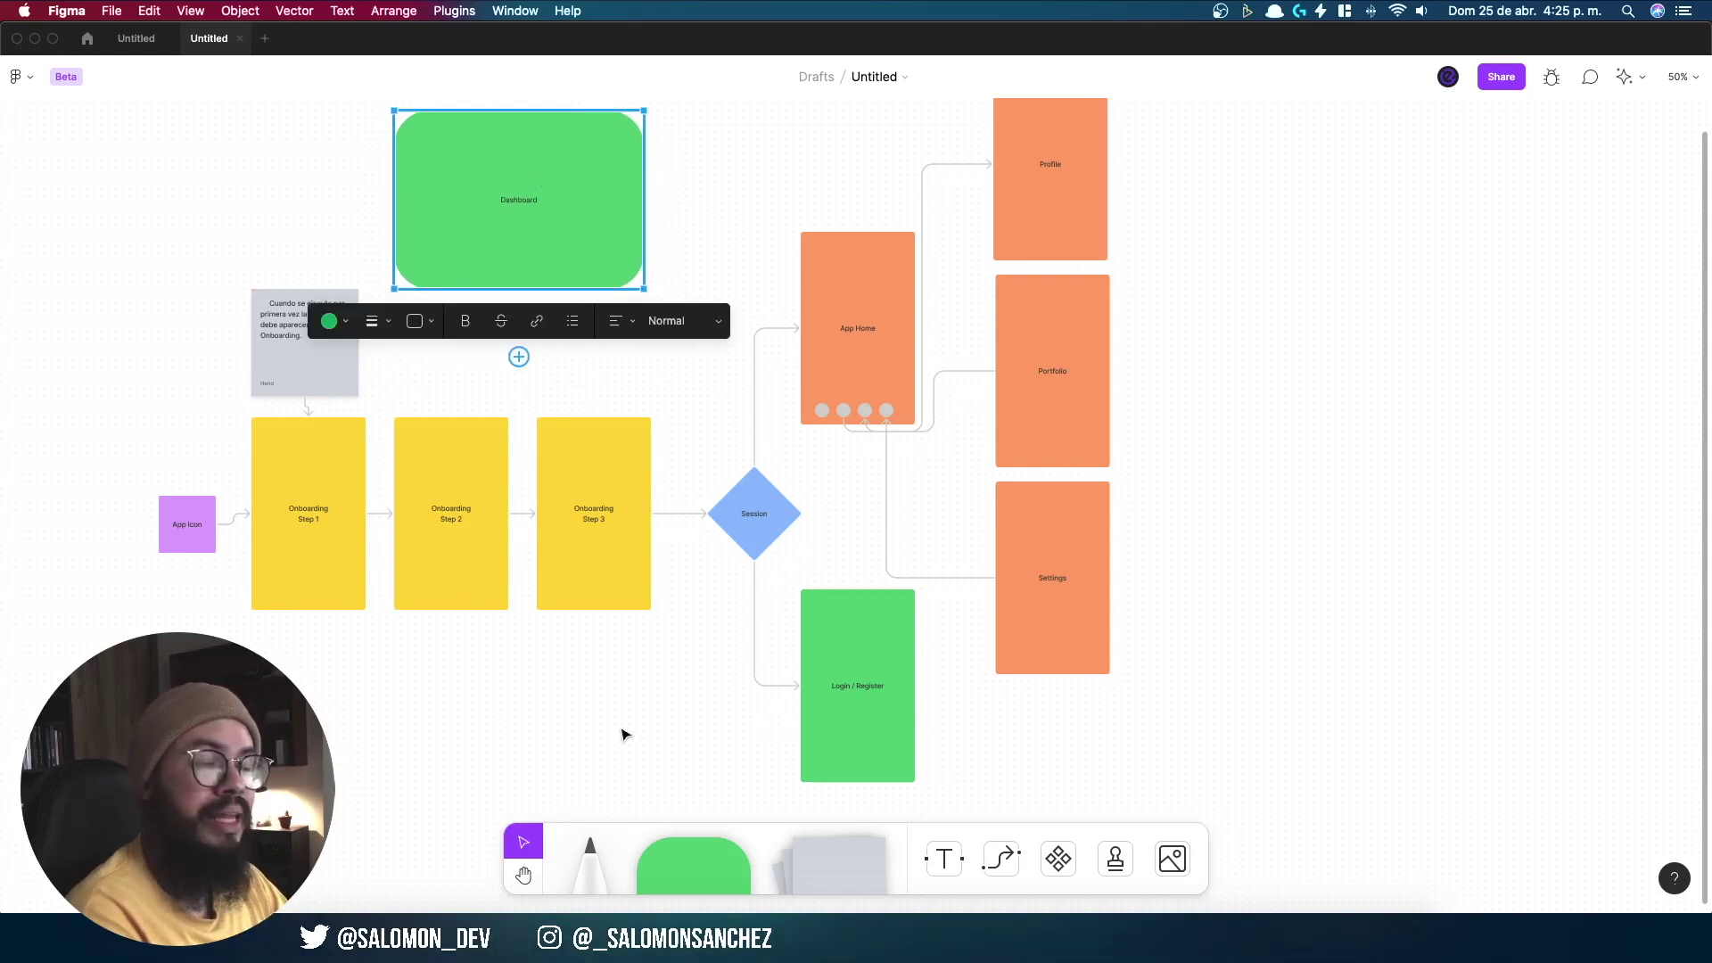
# Step: Place an inverted triangle labelled 'API' below the Dashboard block
pyautogui.click(661, 390)
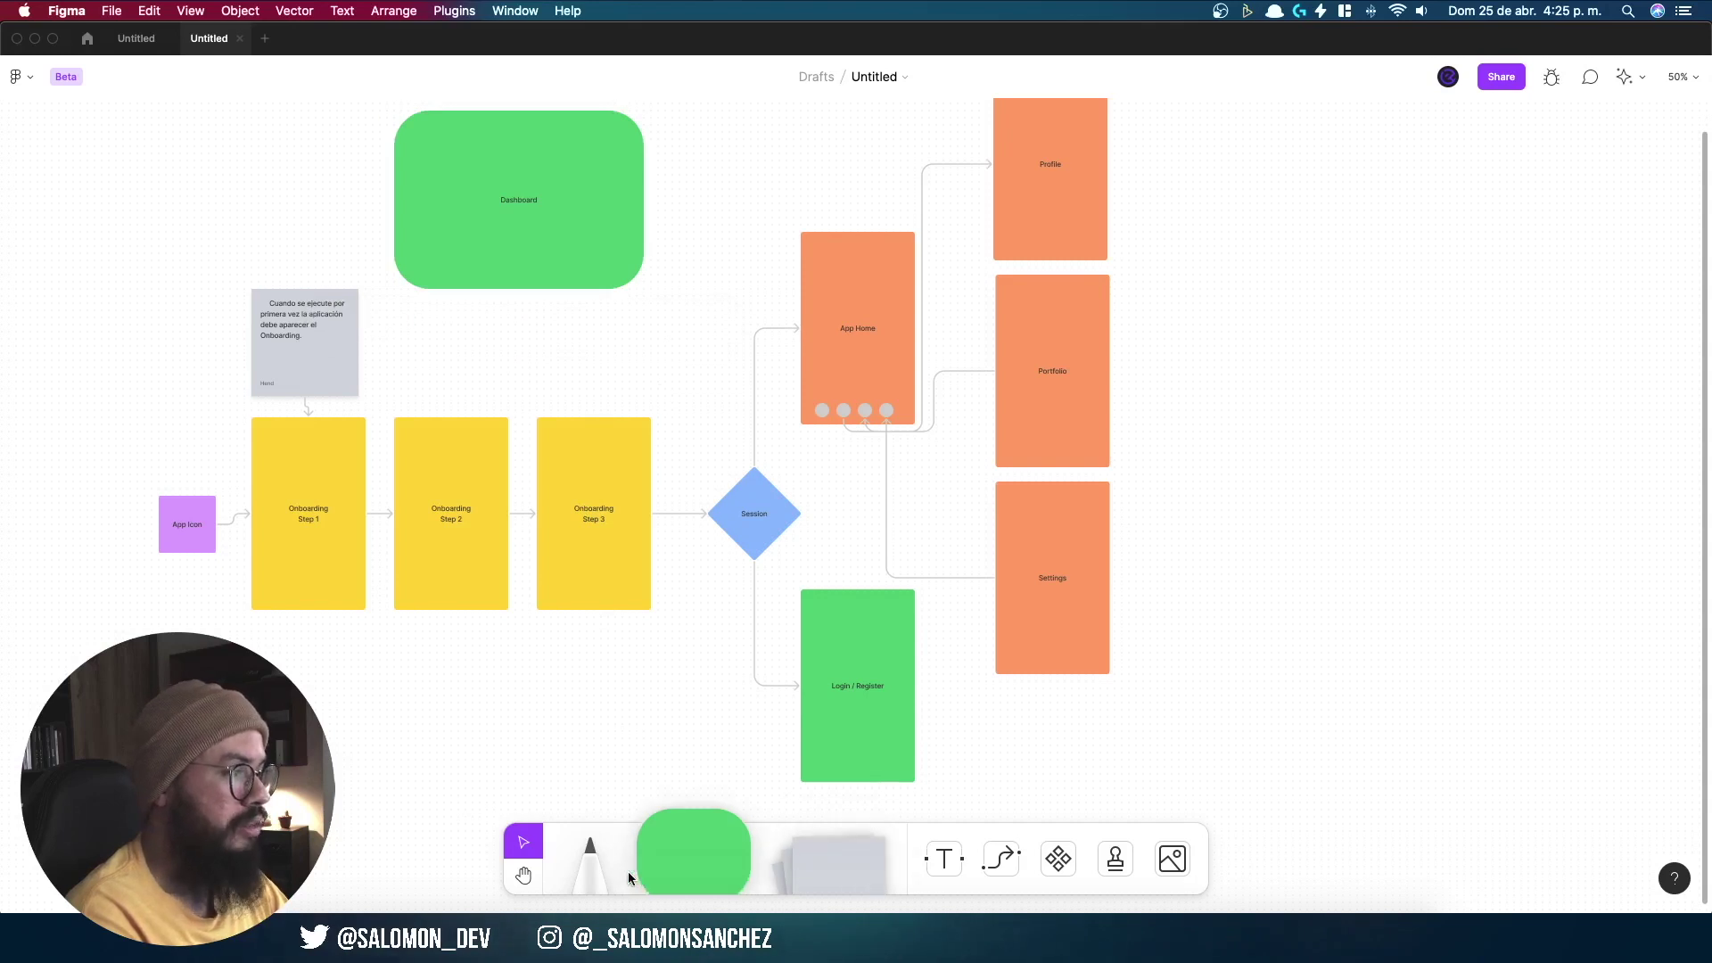
pyautogui.click(666, 866)
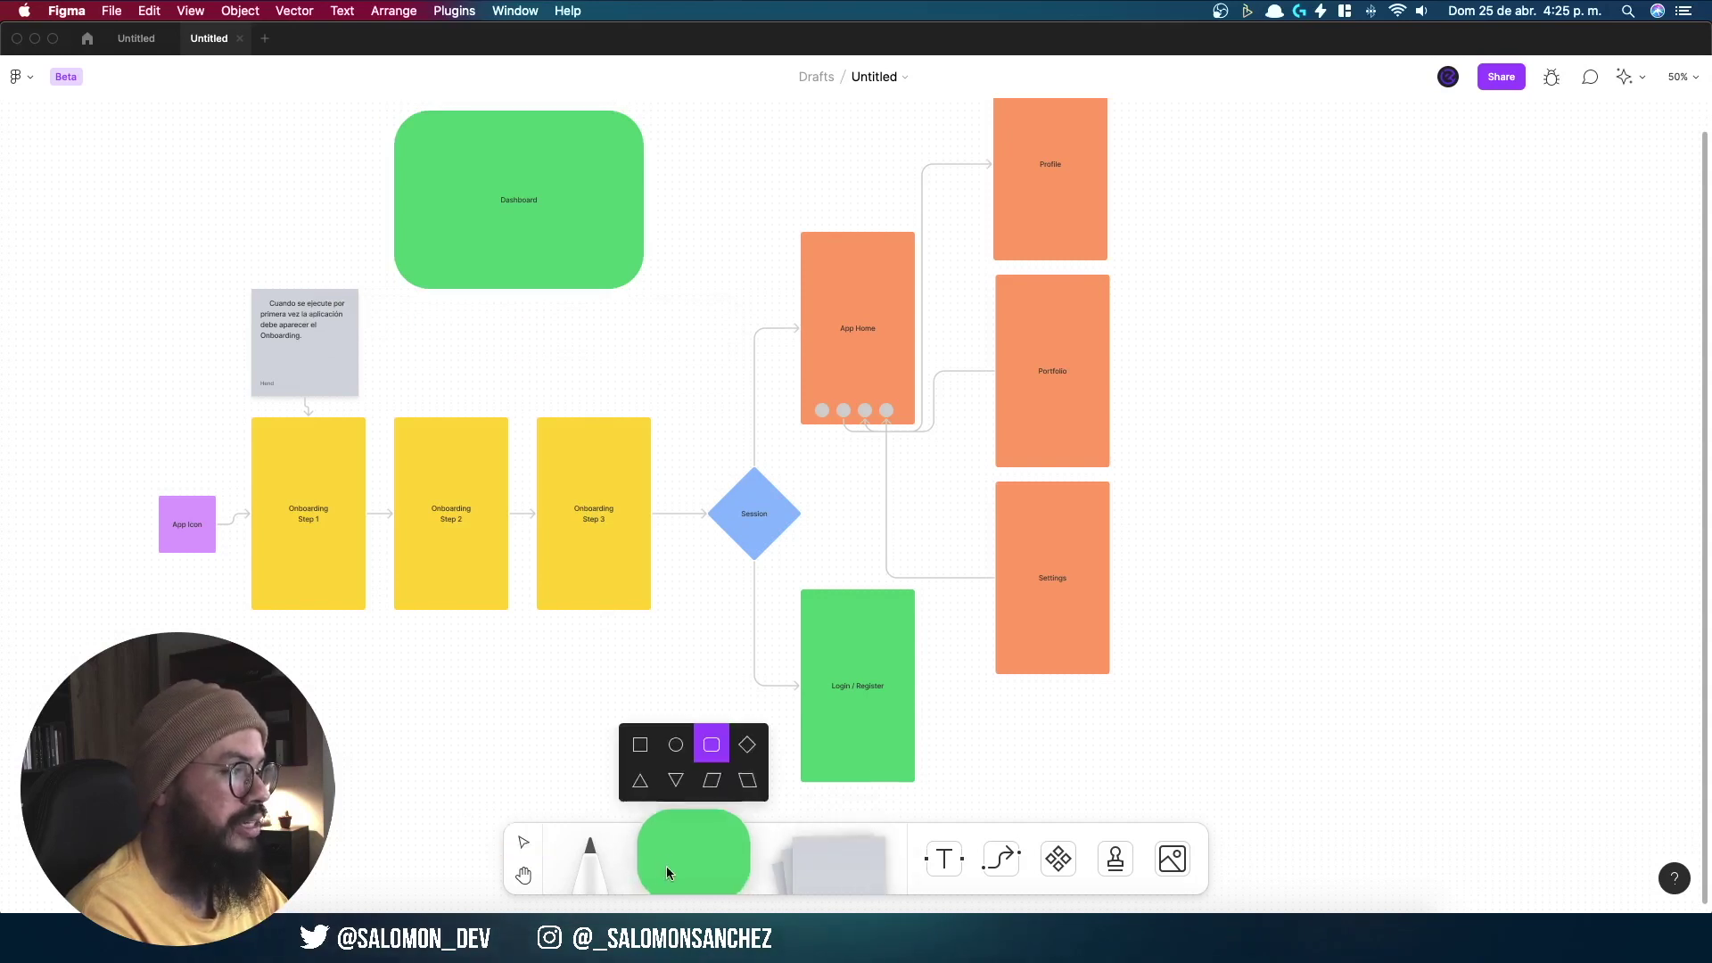
pyautogui.click(684, 783)
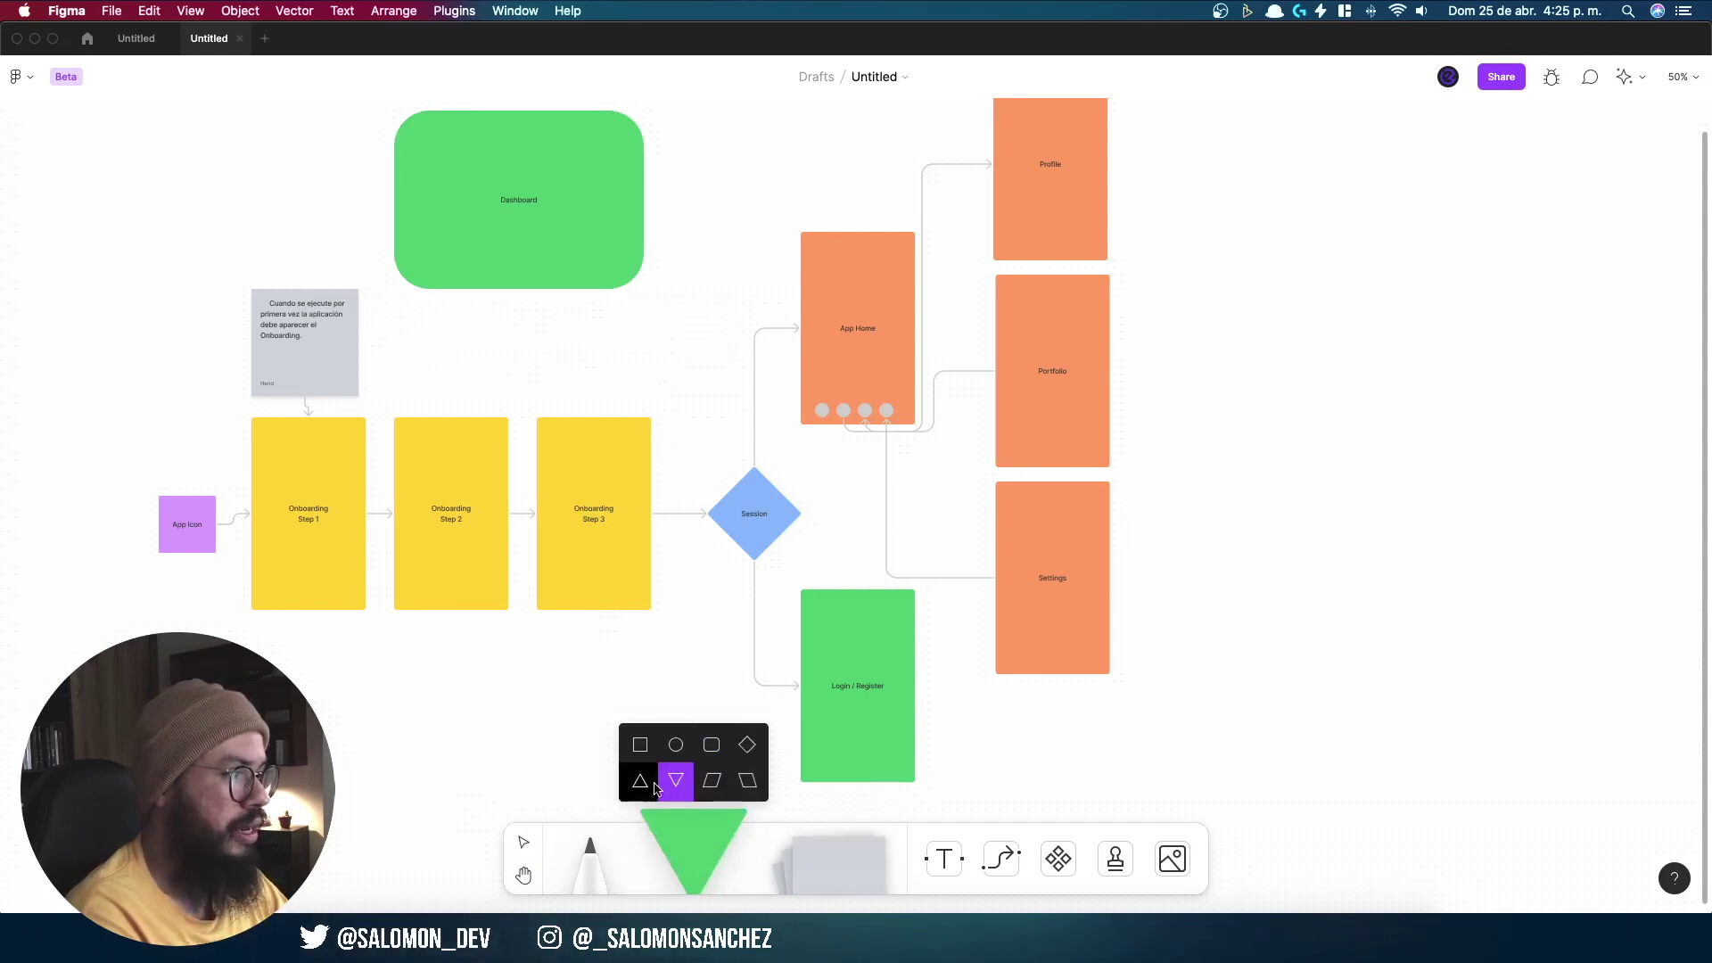
pyautogui.click(468, 317)
pyautogui.write('API')
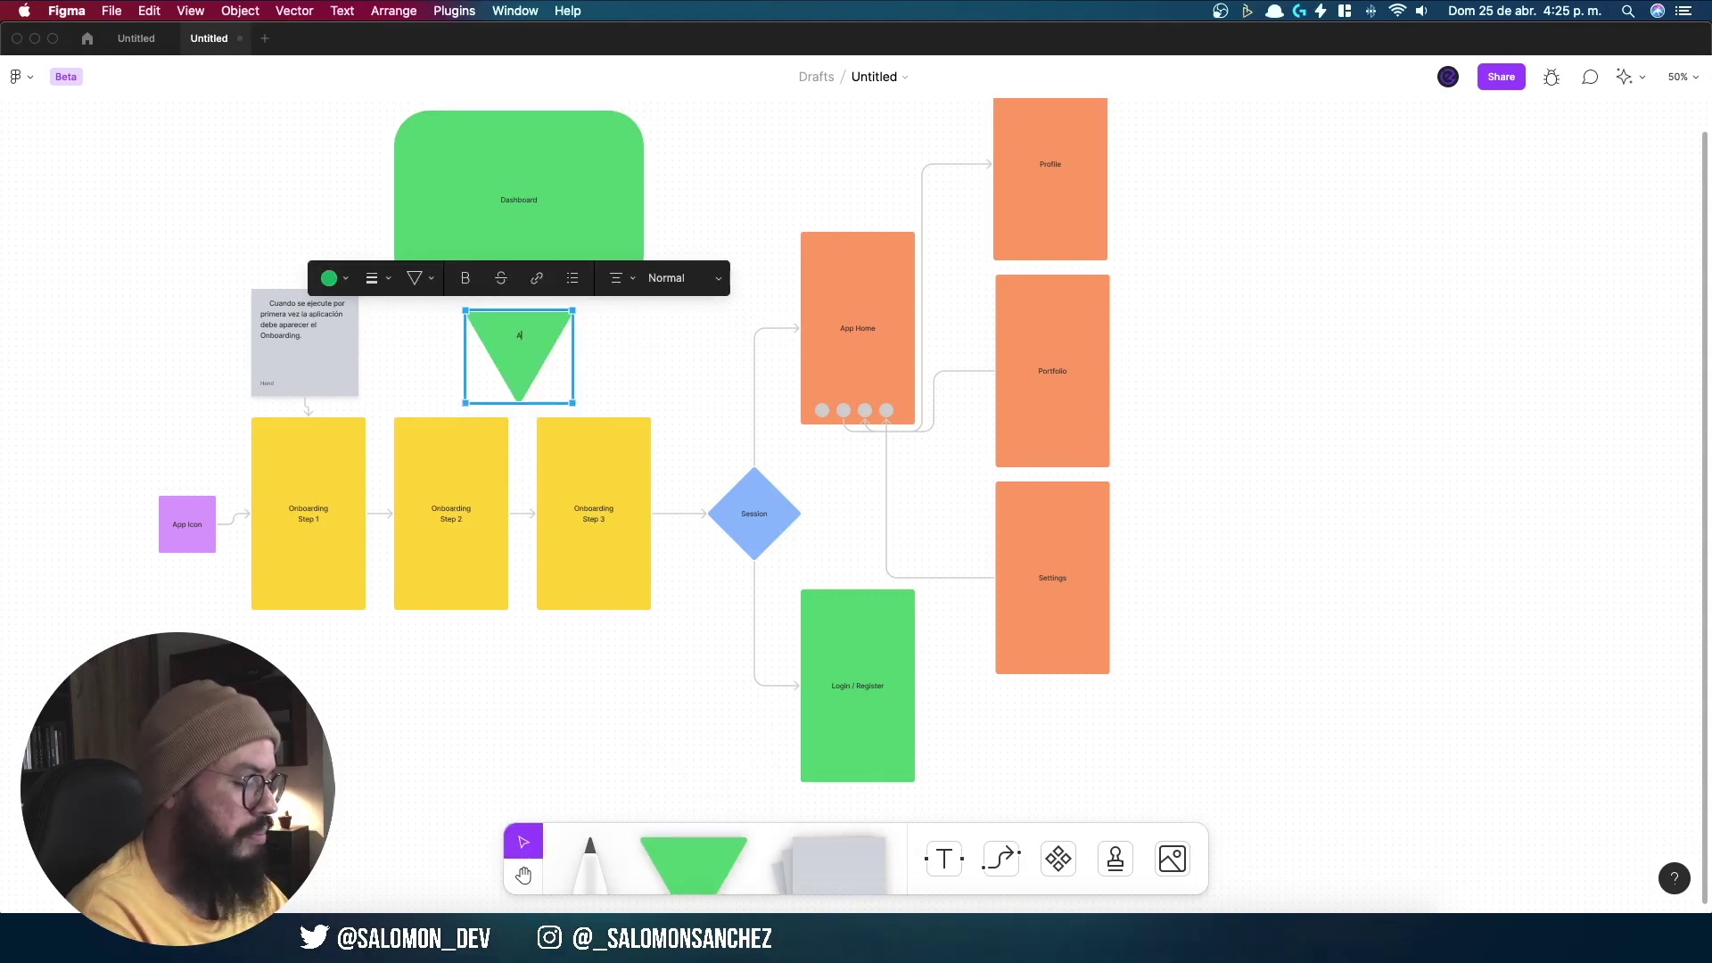
pyautogui.click(688, 386)
# Step: Make the API triangle orange, shrink it and centre it under Dashboard
pyautogui.click(503, 323)
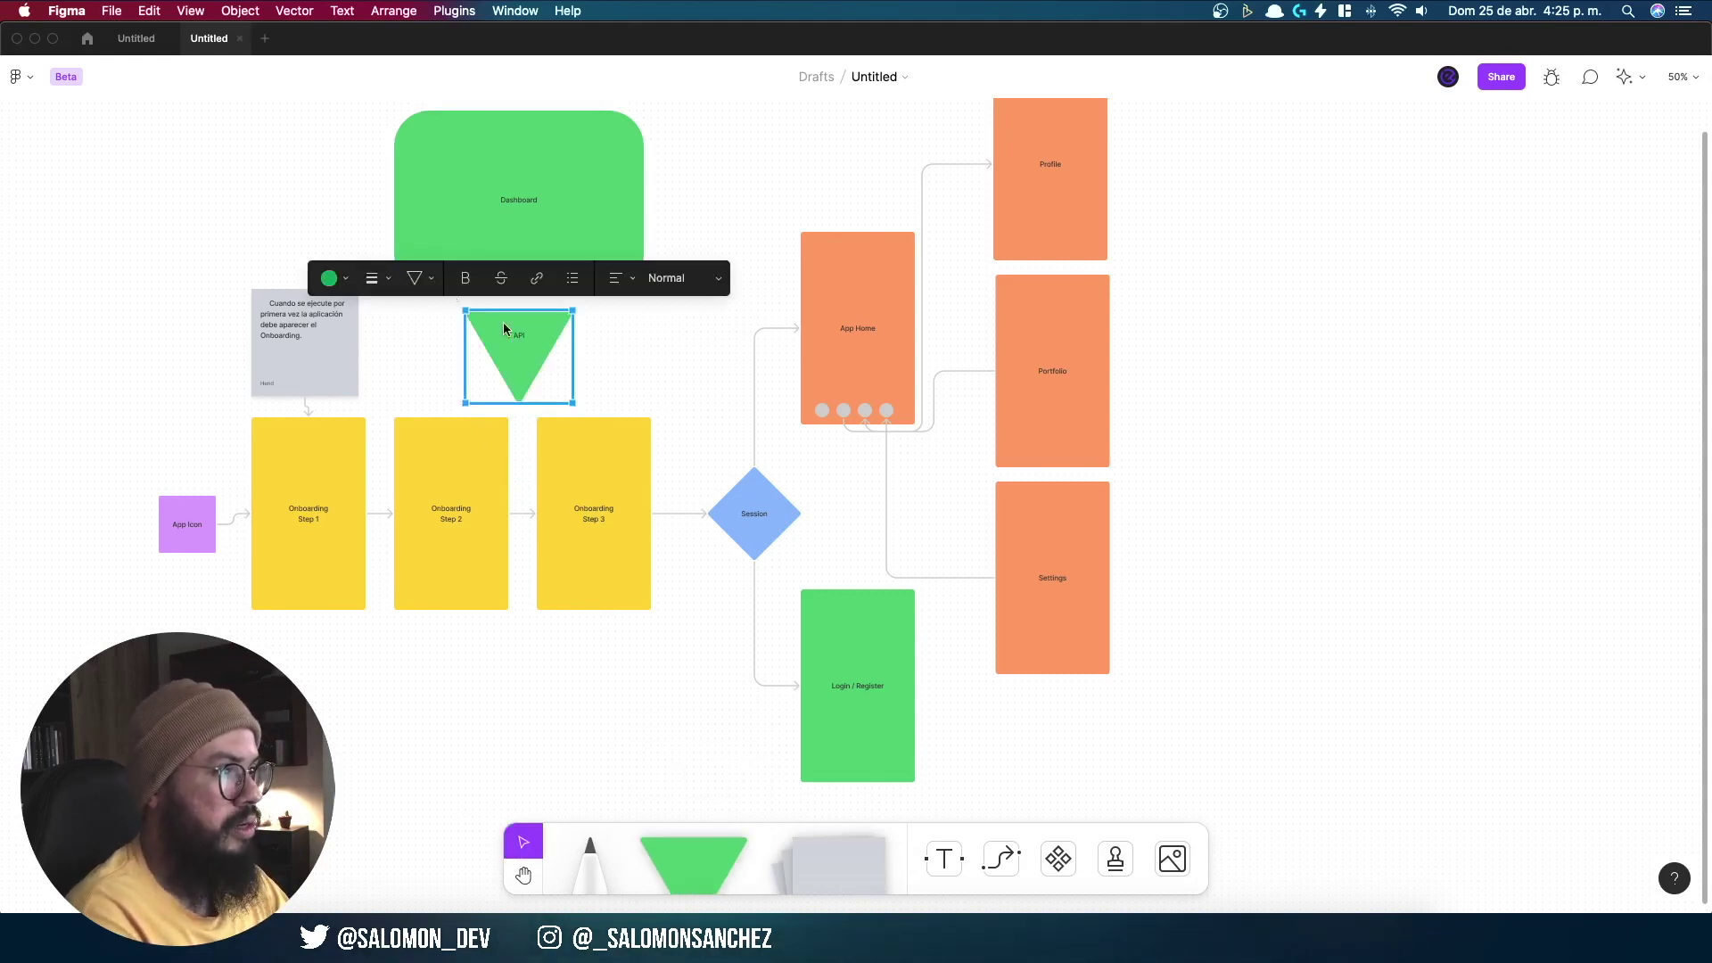
pyautogui.click(329, 278)
pyautogui.click(314, 234)
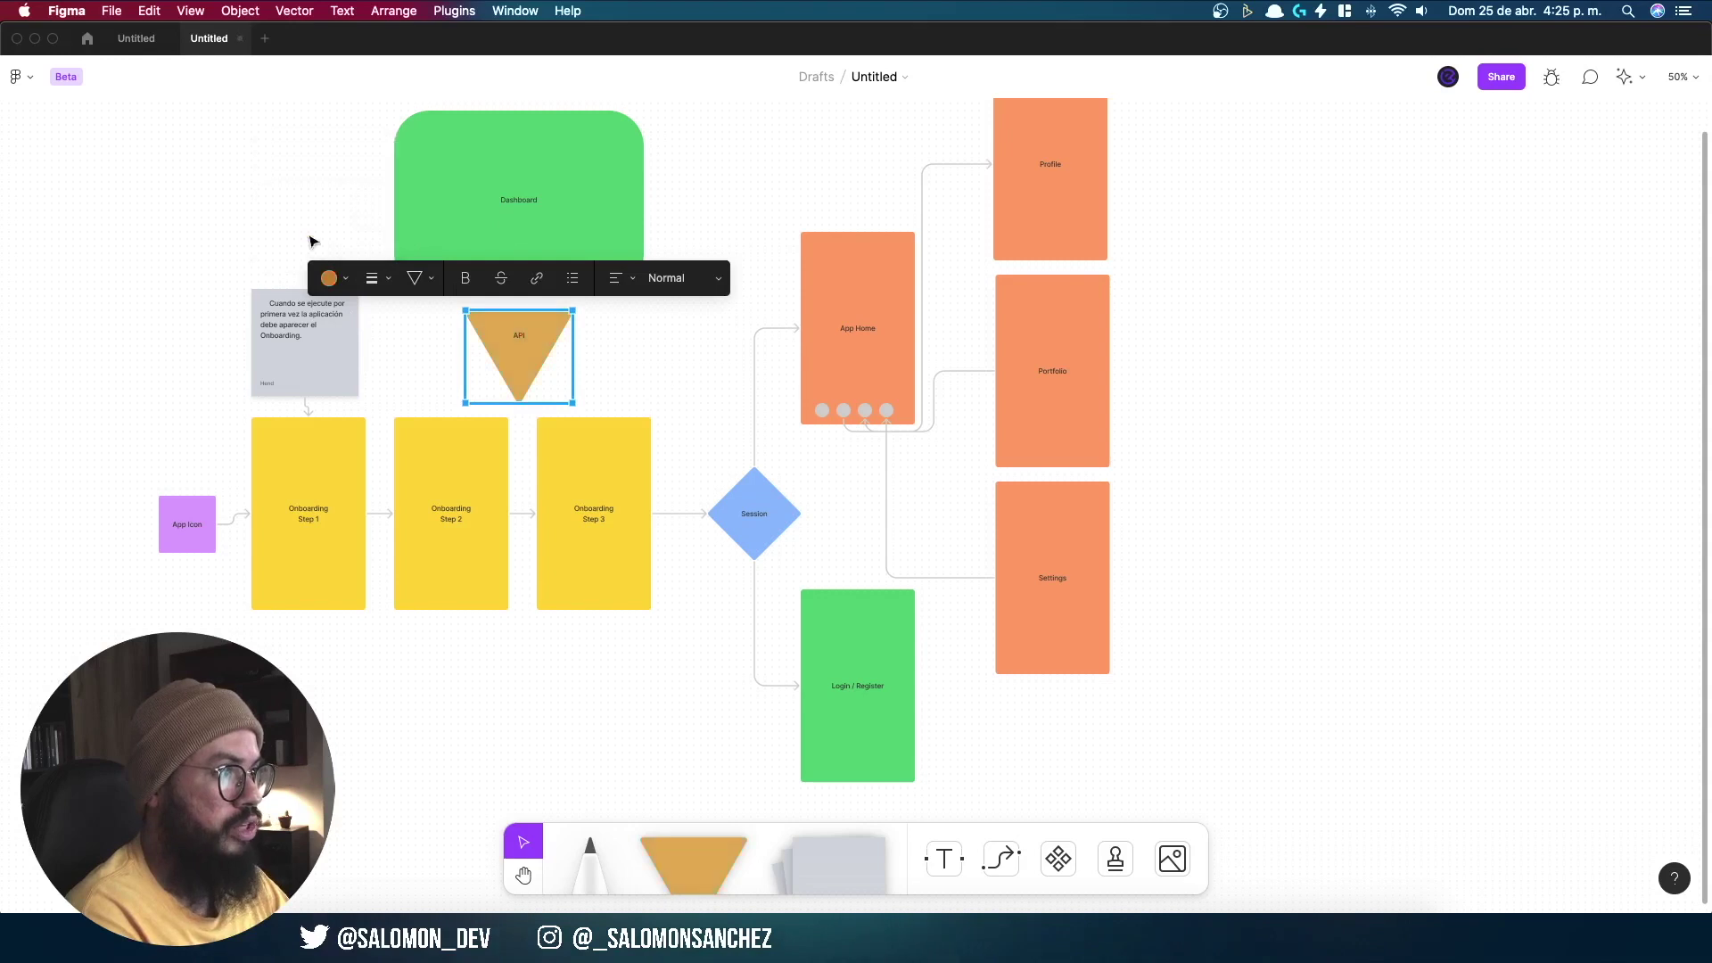
pyautogui.moveTo(573, 403); pyautogui.dragTo(536, 372)
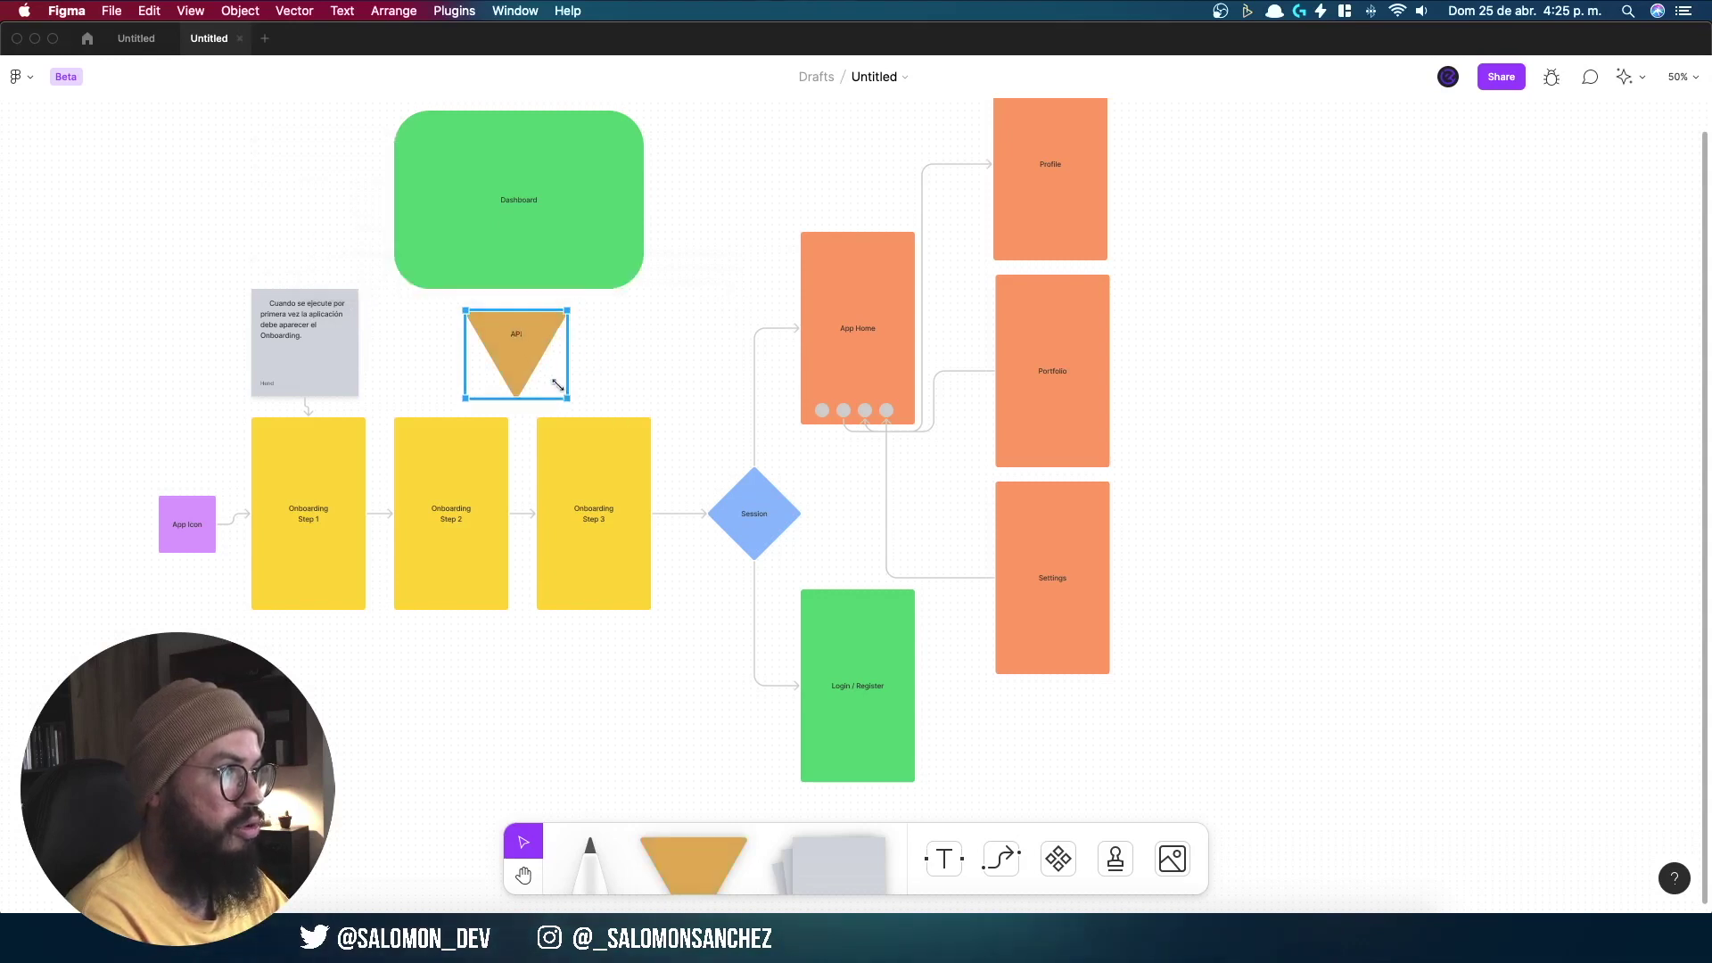
pyautogui.moveTo(497, 314); pyautogui.dragTo(515, 321)
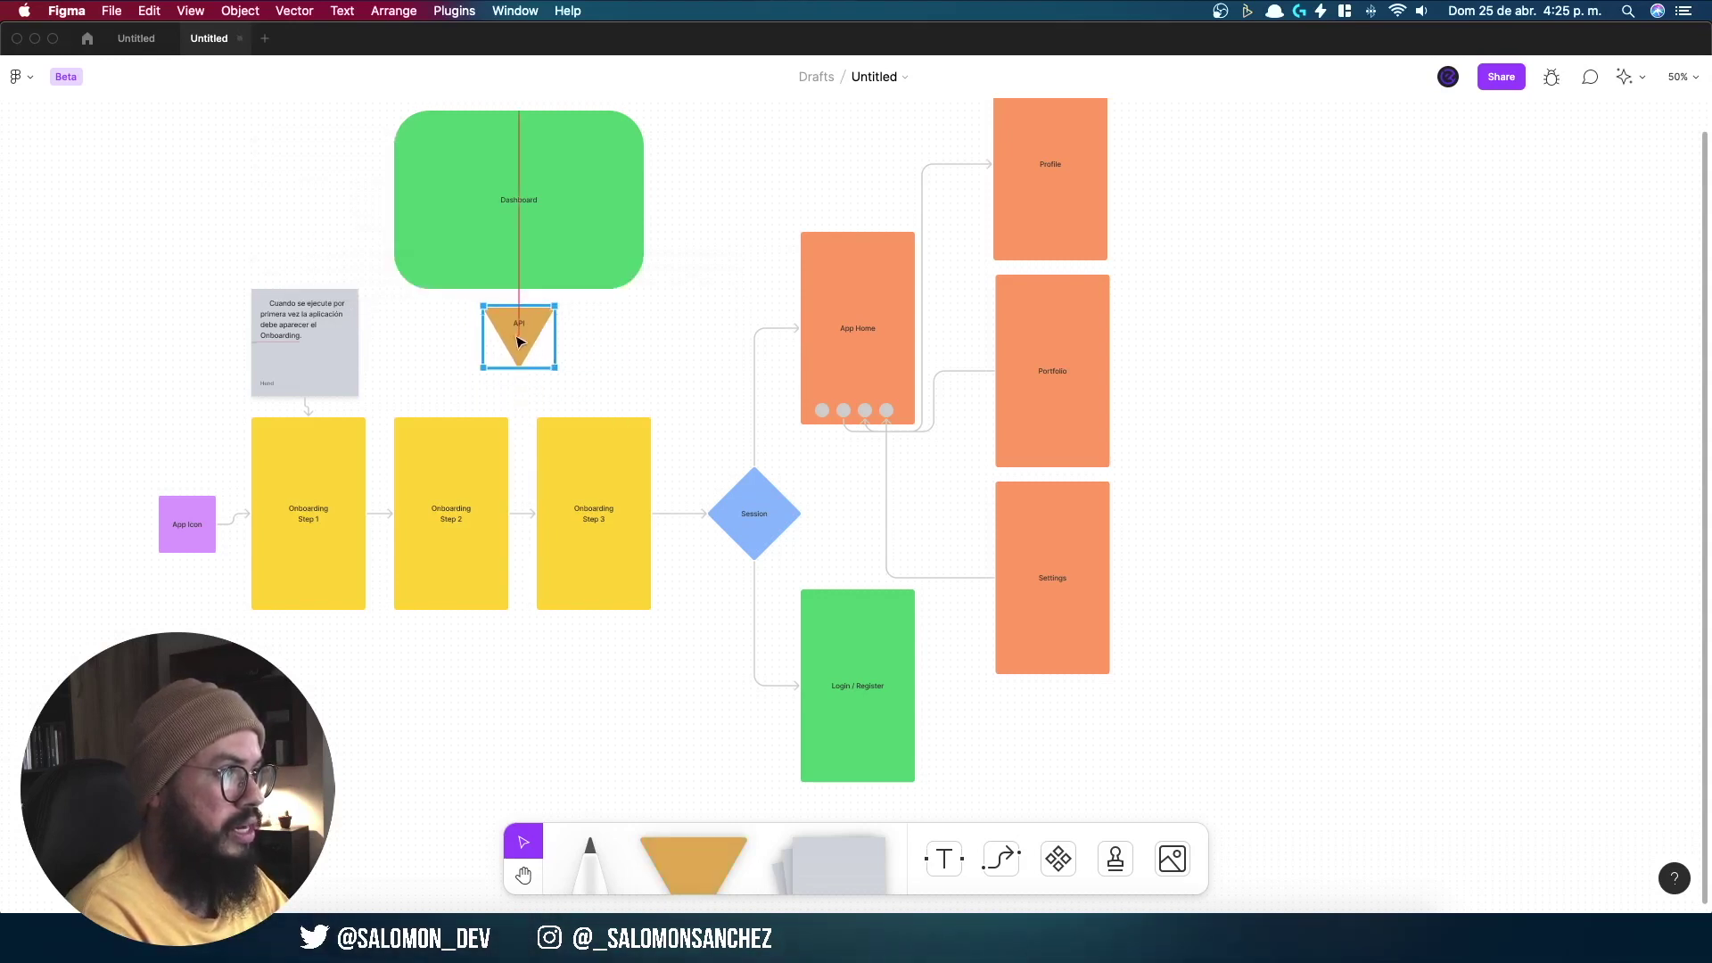
pyautogui.click(531, 369)
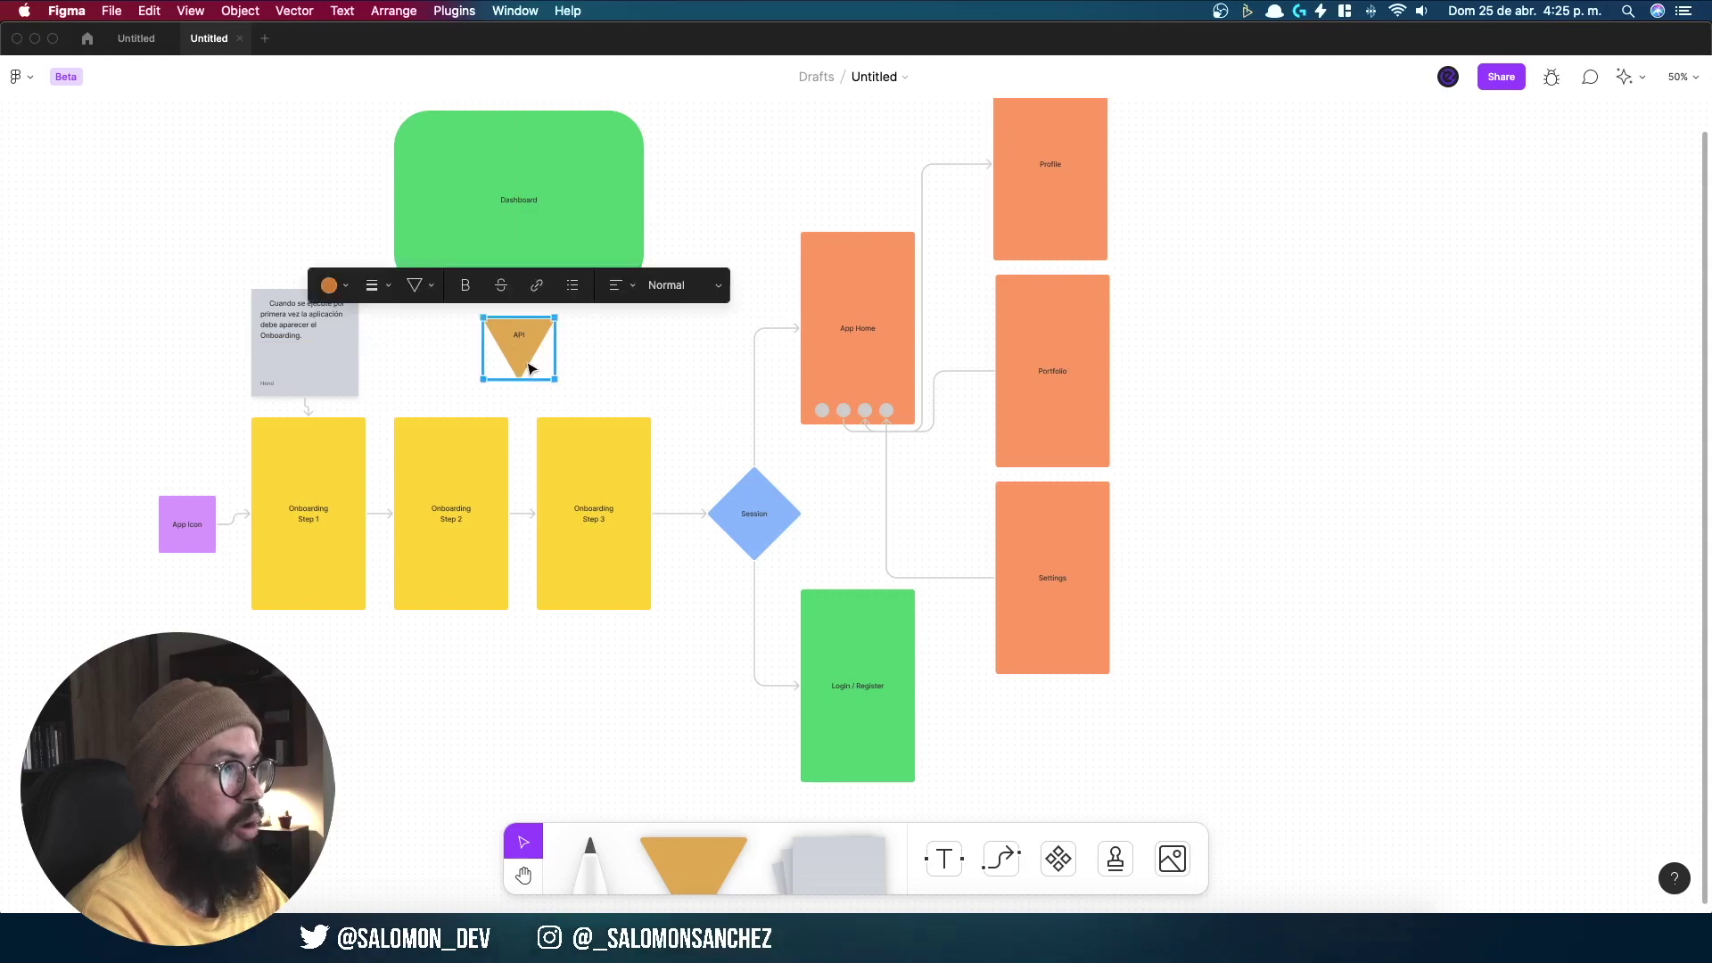
pyautogui.click(515, 236)
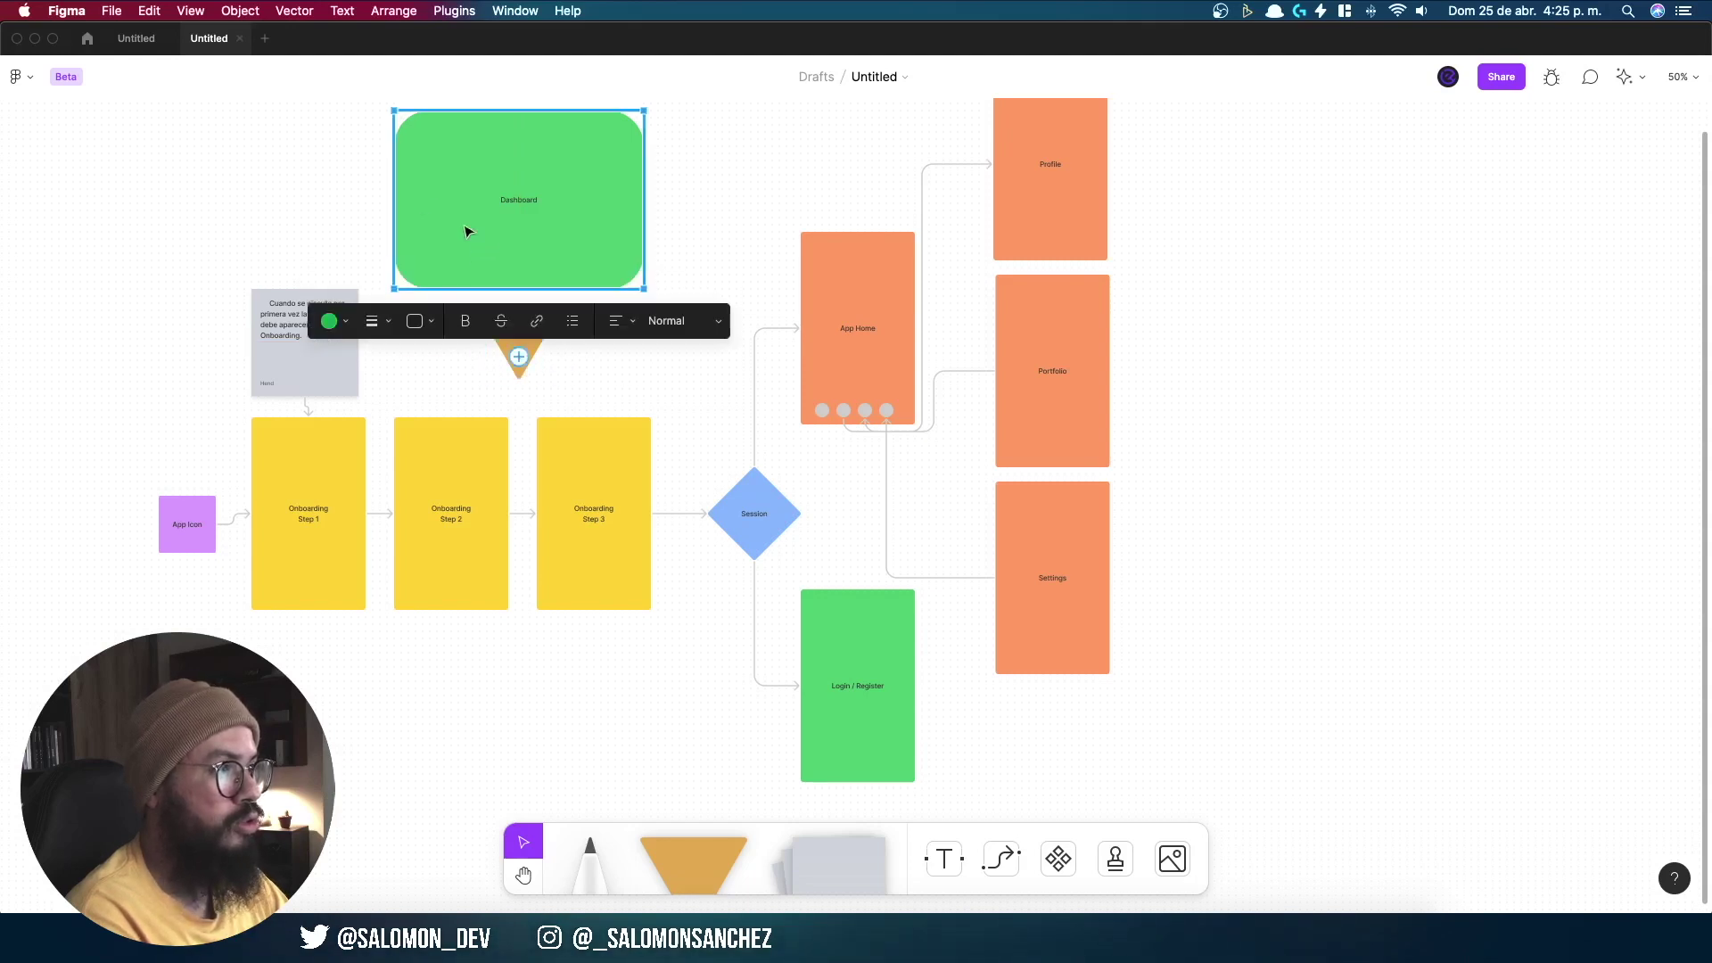
# Step: Draw connectors from Dashboard to the API triangle and from API to App Icon
pyautogui.click(1000, 858)
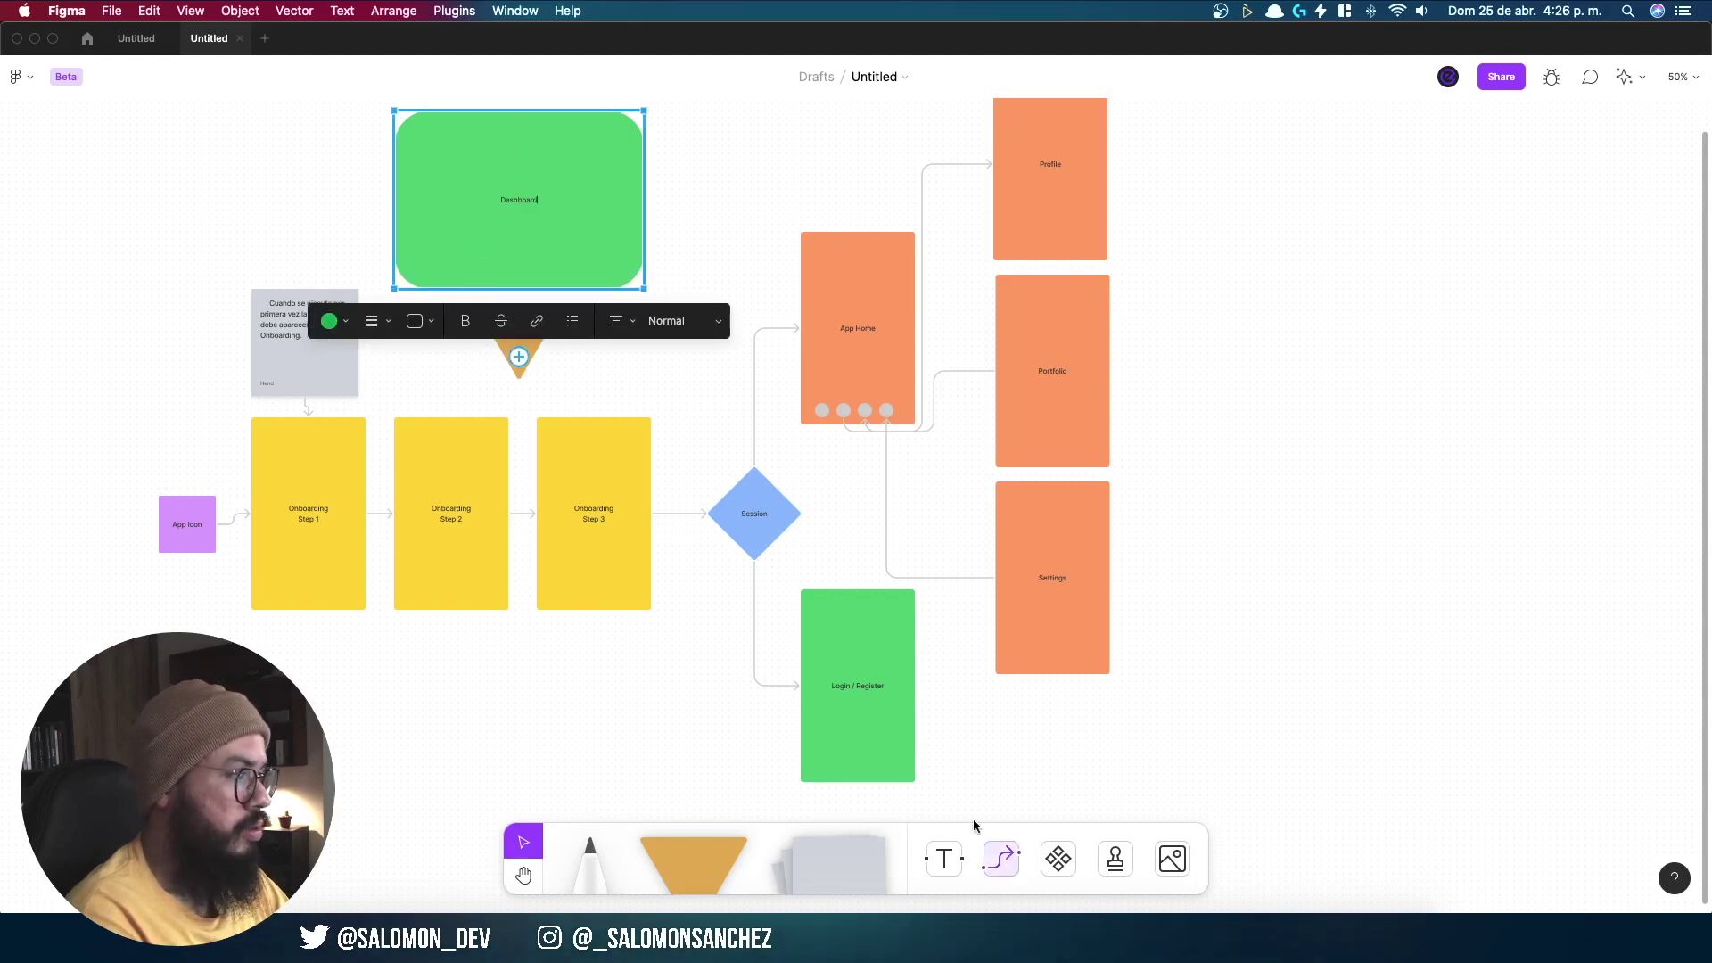
pyautogui.moveTo(520, 288); pyautogui.dragTo(517, 317)
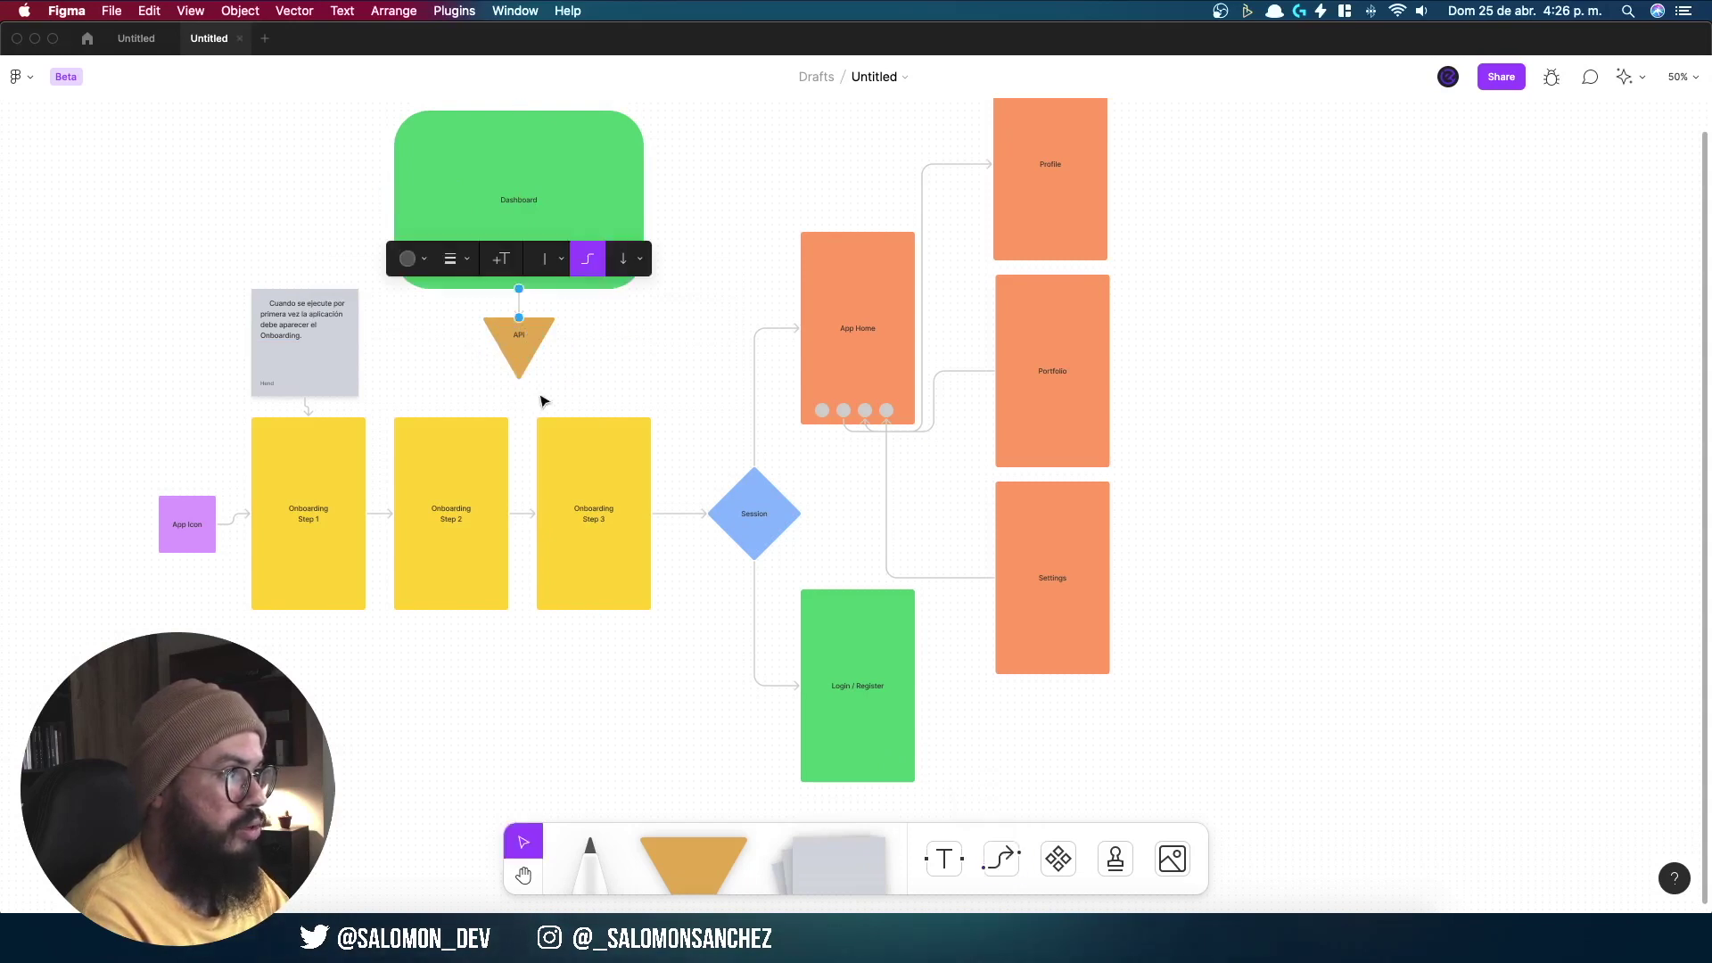
pyautogui.click(1001, 858)
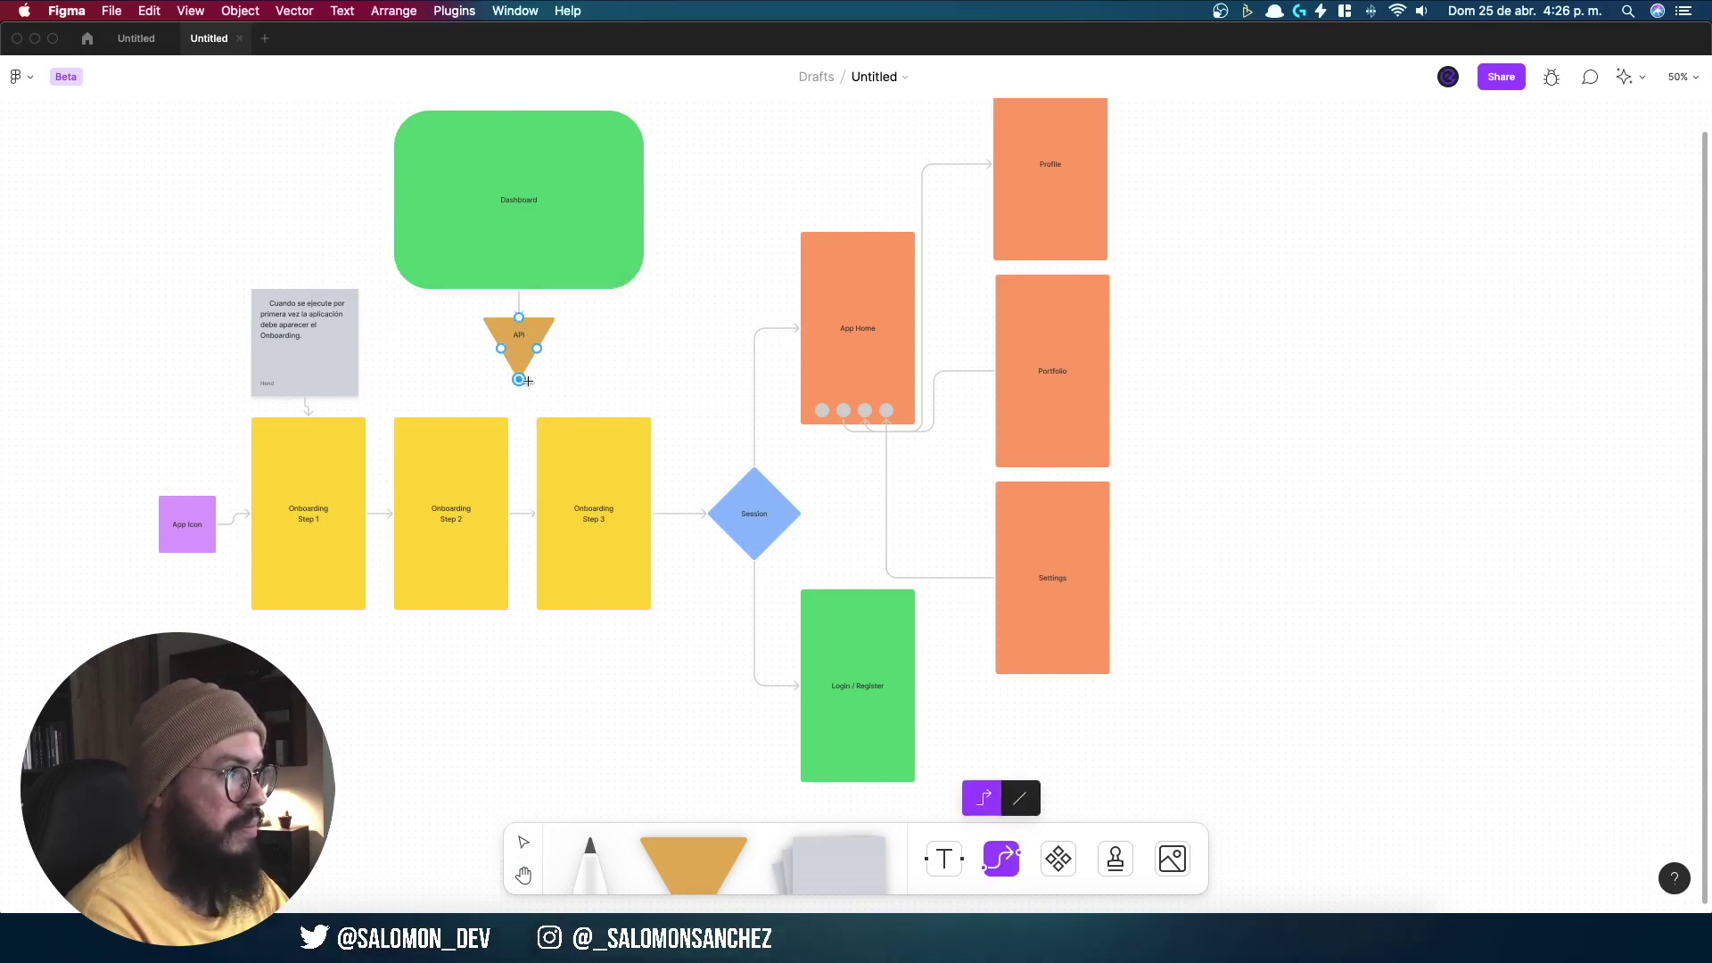
pyautogui.moveTo(519, 379)
pyautogui.mouseDown()
pyautogui.moveTo(157, 458)
pyautogui.moveTo(159, 524)
pyautogui.mouseUp()
pyautogui.click(123, 344)
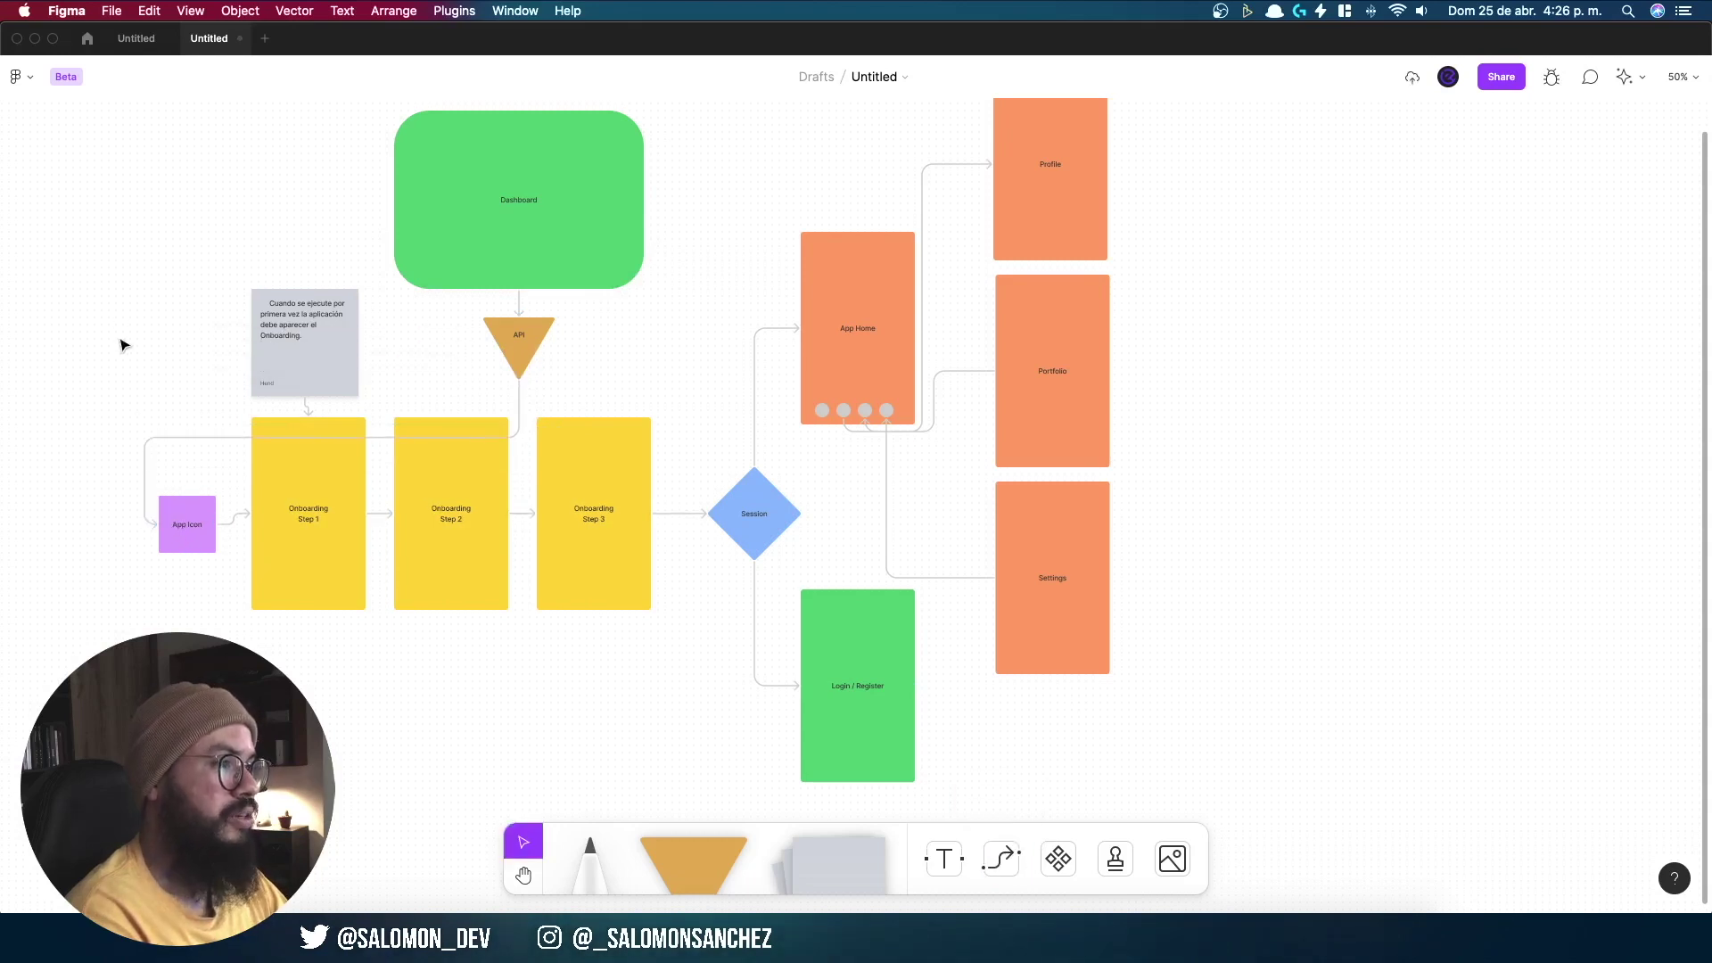
# Step: Move the Dashboard block and the API triangle to the left
pyautogui.hscroll(-5, 761, 550)
pyautogui.moveTo(964, 376); pyautogui.dragTo(440, 314)
pyautogui.moveTo(969, 467); pyautogui.dragTo(615, 482)
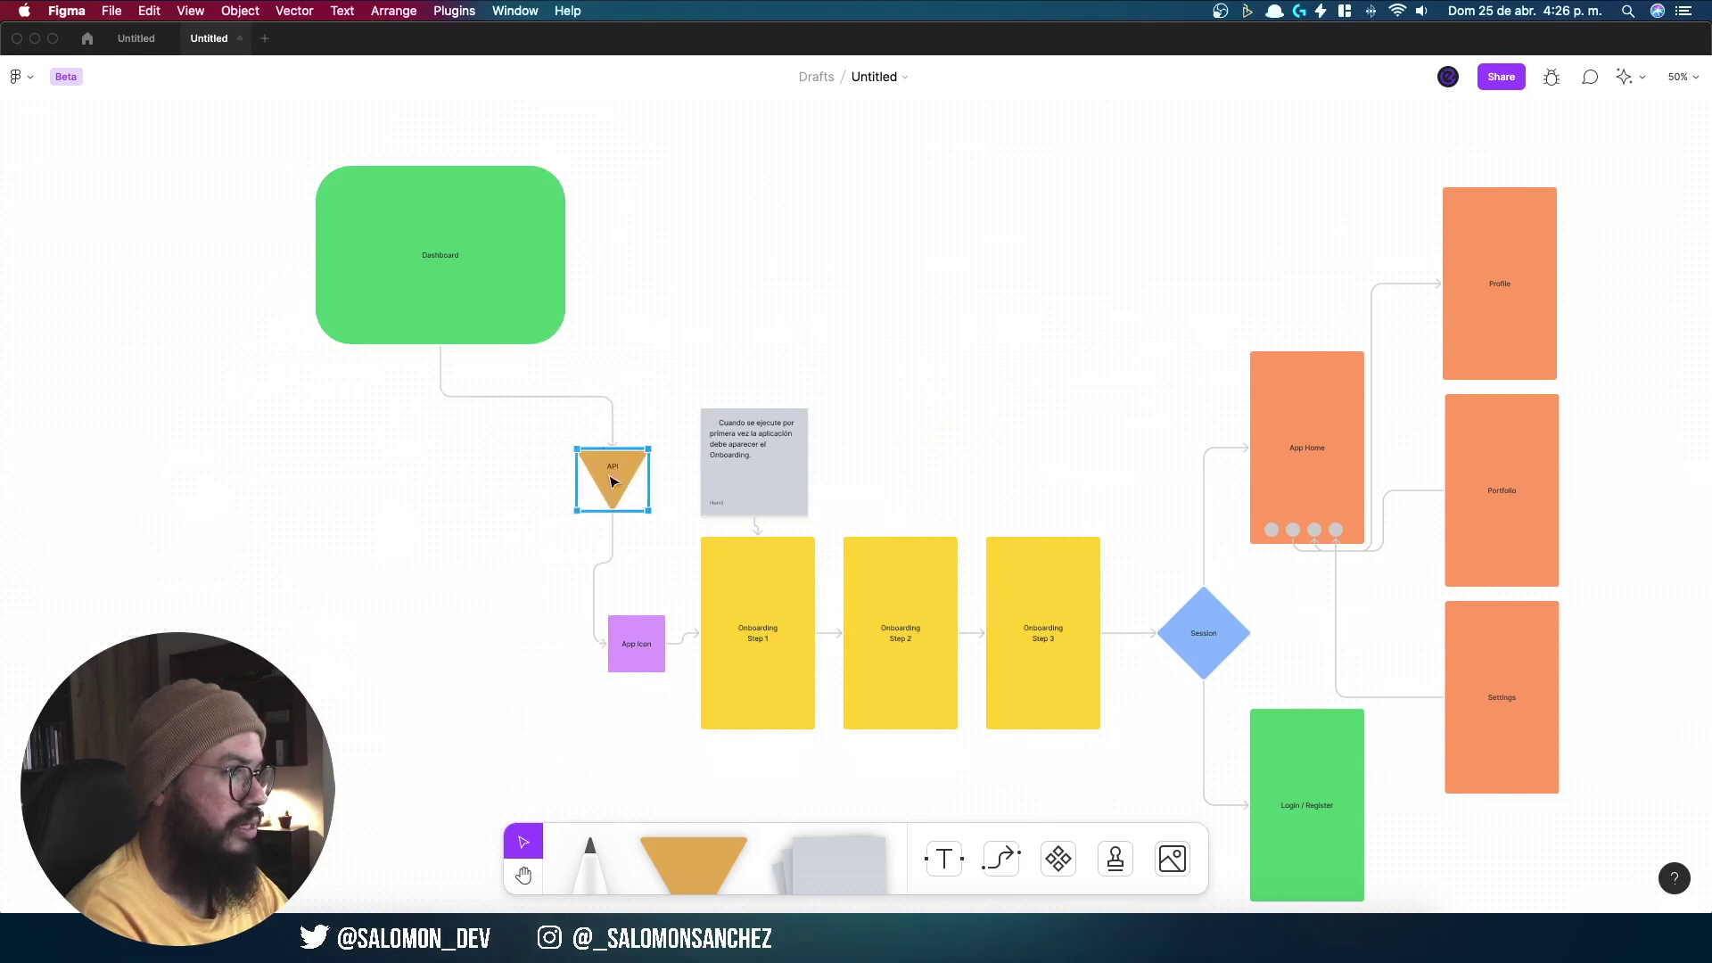
# Step: Stack Dashboard and the API triangle in a left column directly above App Icon
pyautogui.click(535, 294)
pyautogui.moveTo(546, 302); pyautogui.dragTo(682, 323)
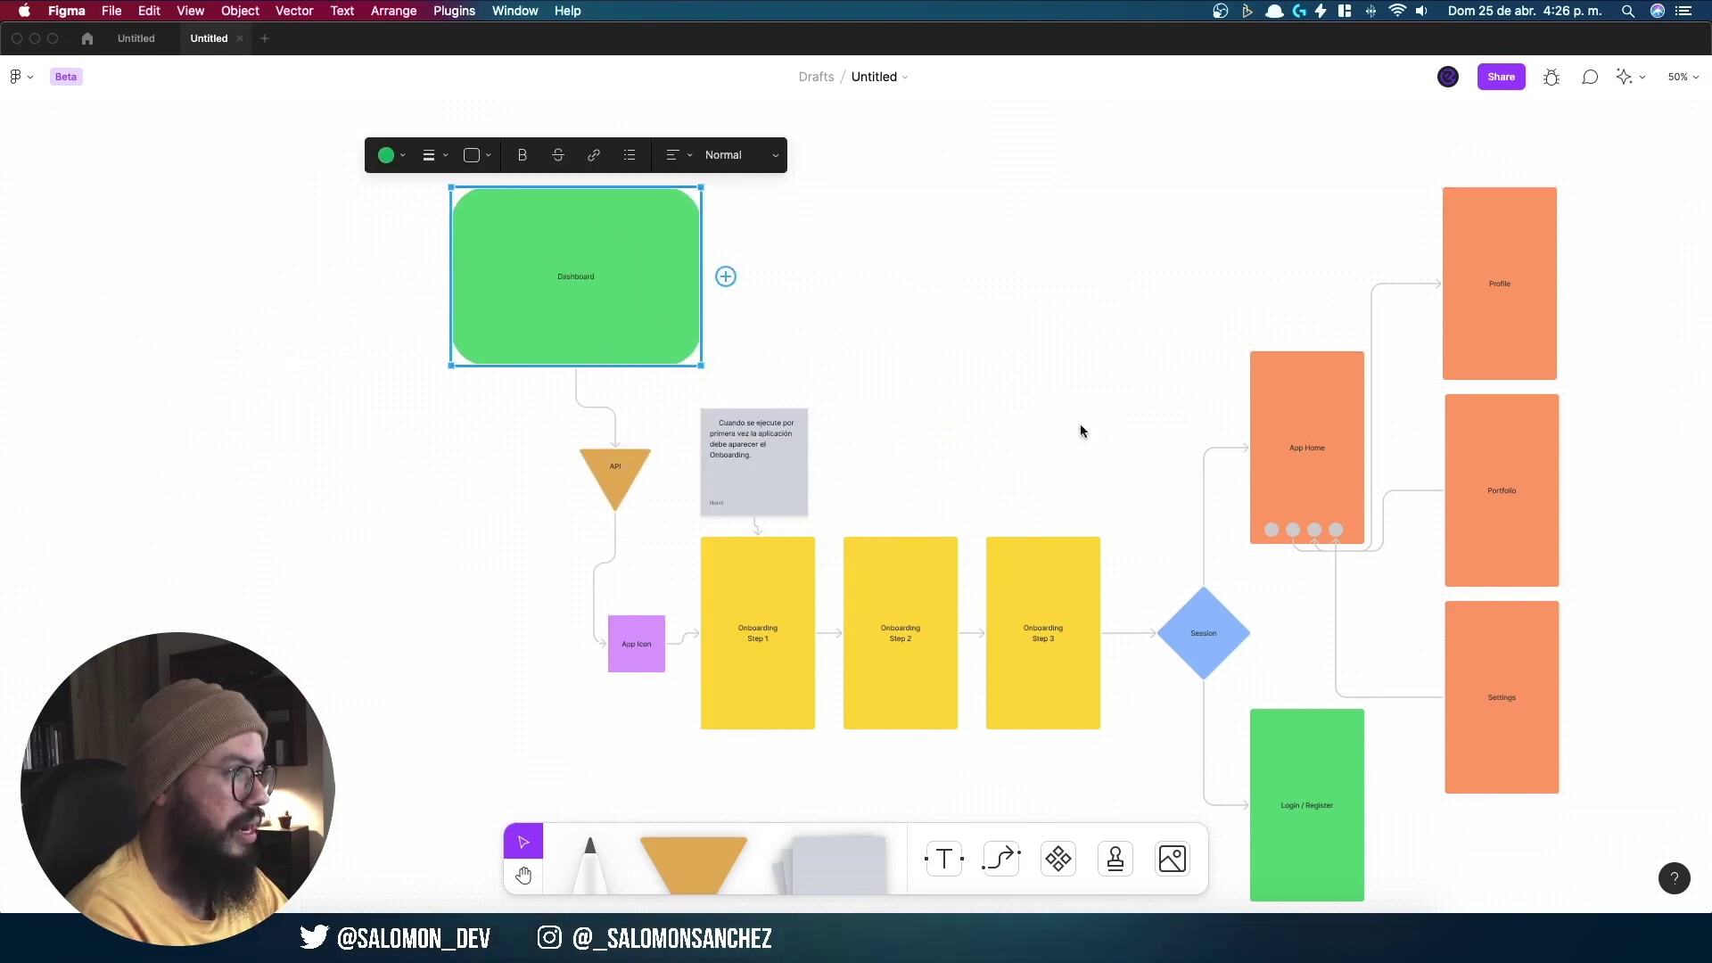
pyautogui.moveTo(1081, 432)
pyautogui.mouseDown()
pyautogui.moveTo(623, 390)
pyautogui.moveTo(803, 398)
pyautogui.mouseUp()
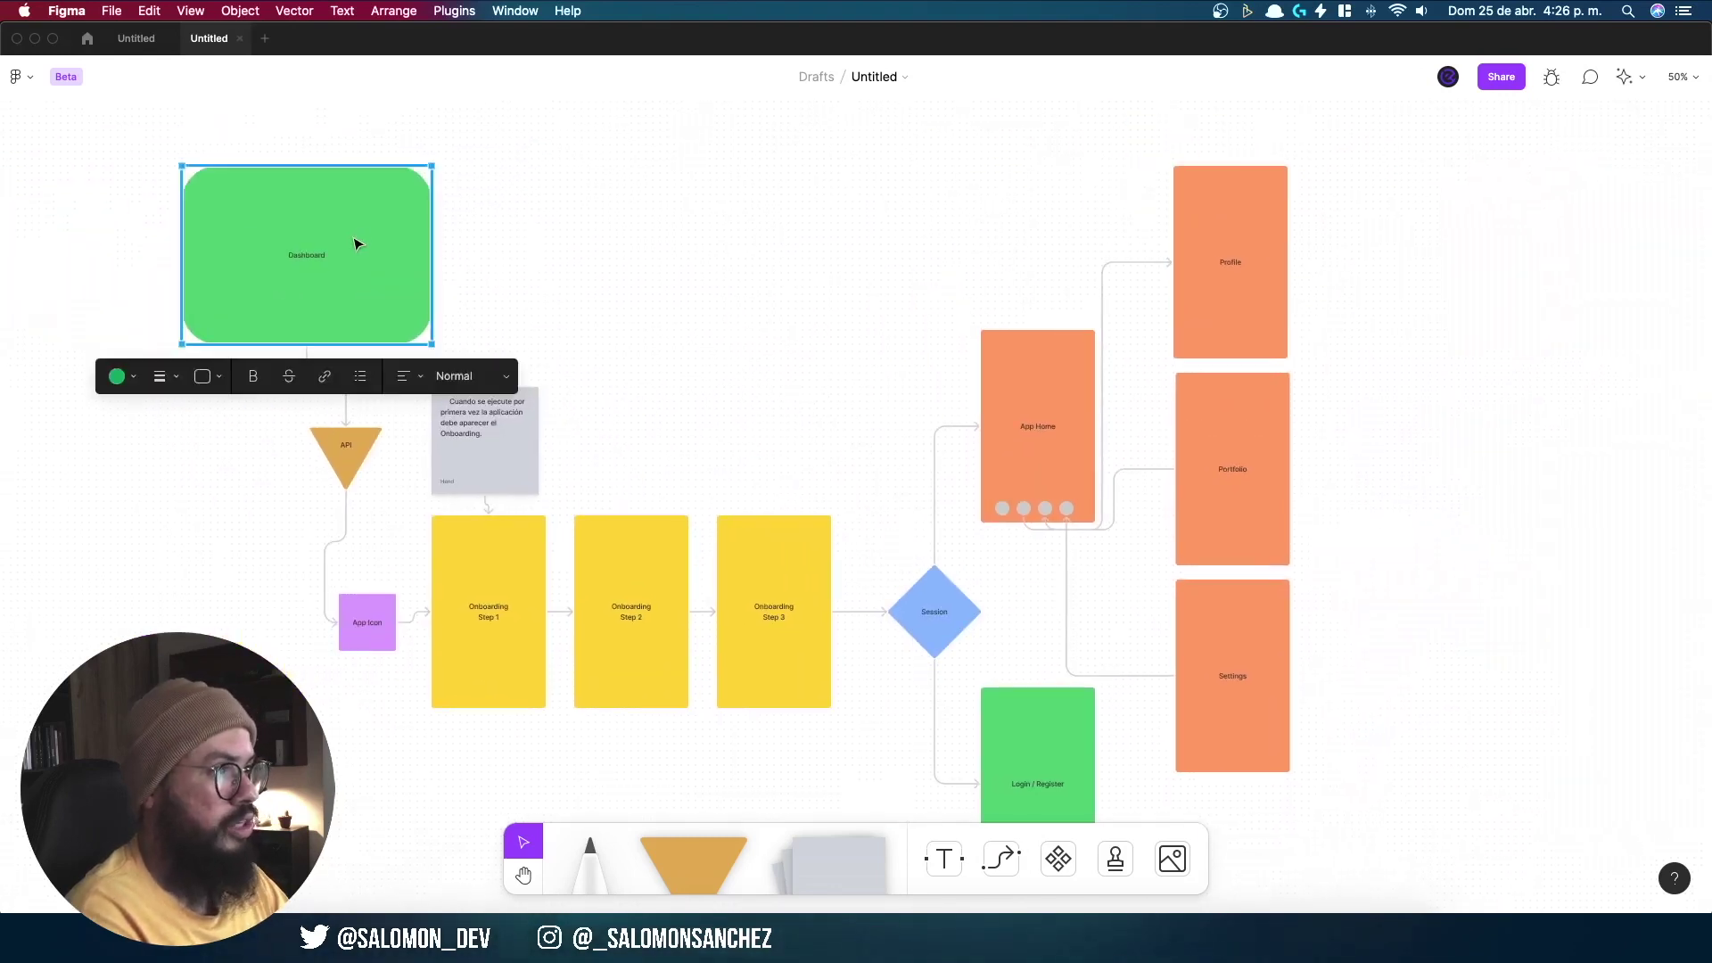
pyautogui.click(367, 455)
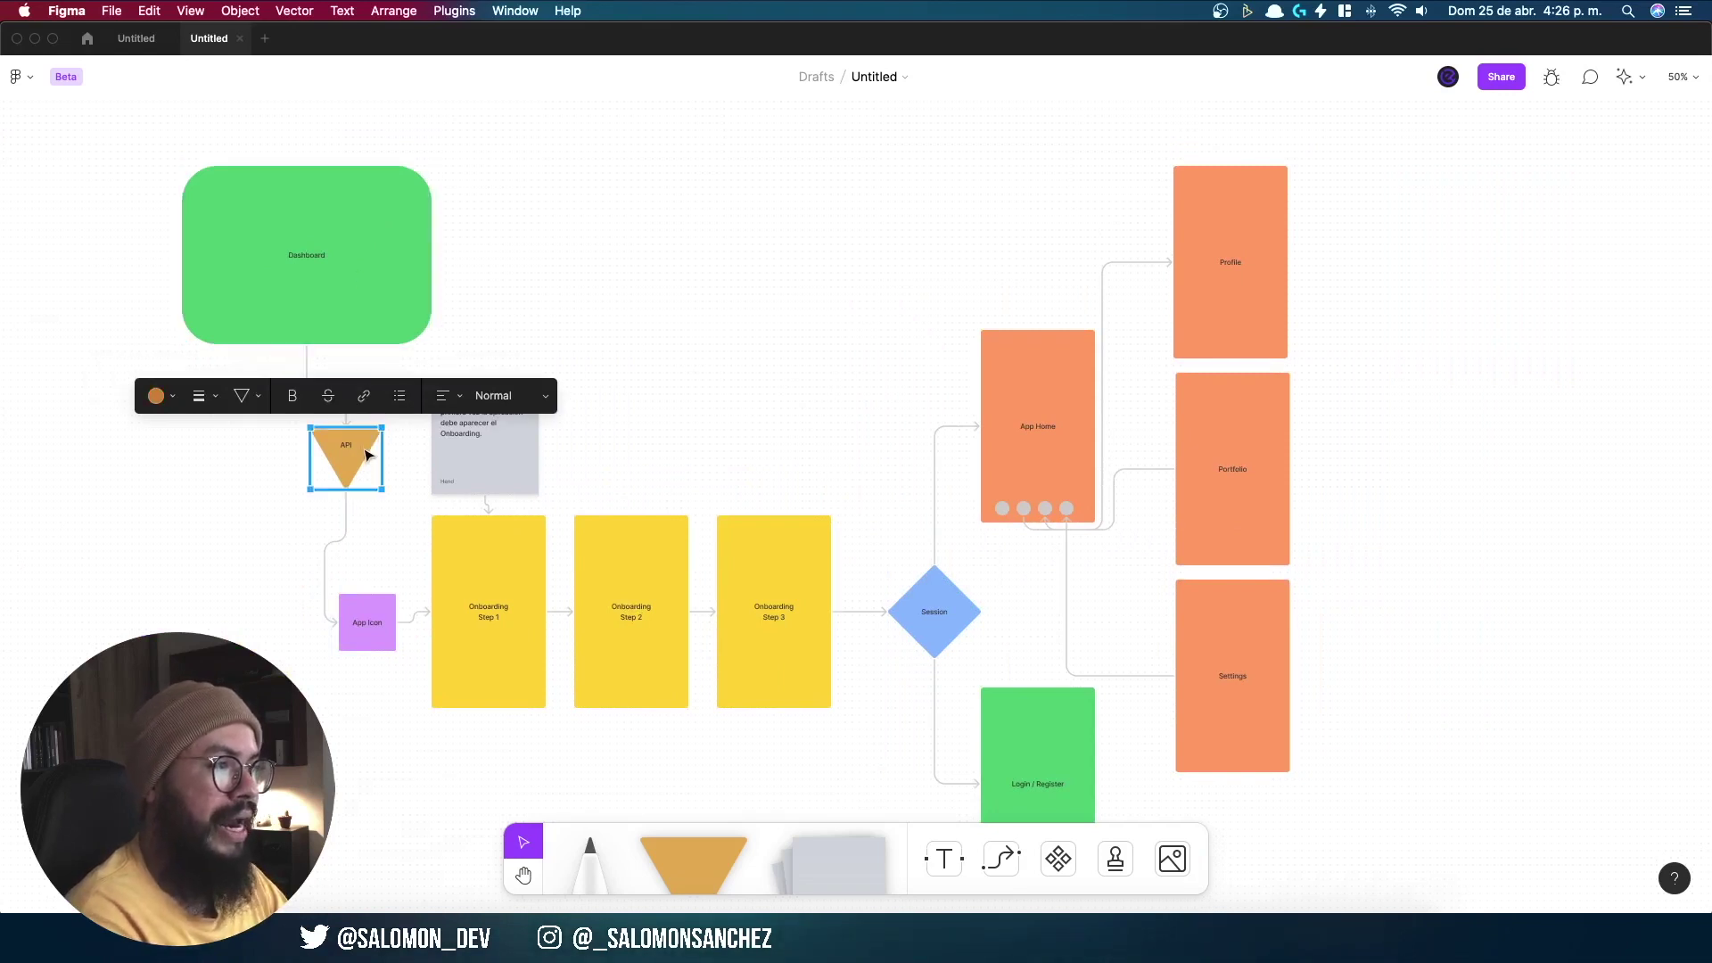
pyautogui.click(371, 643)
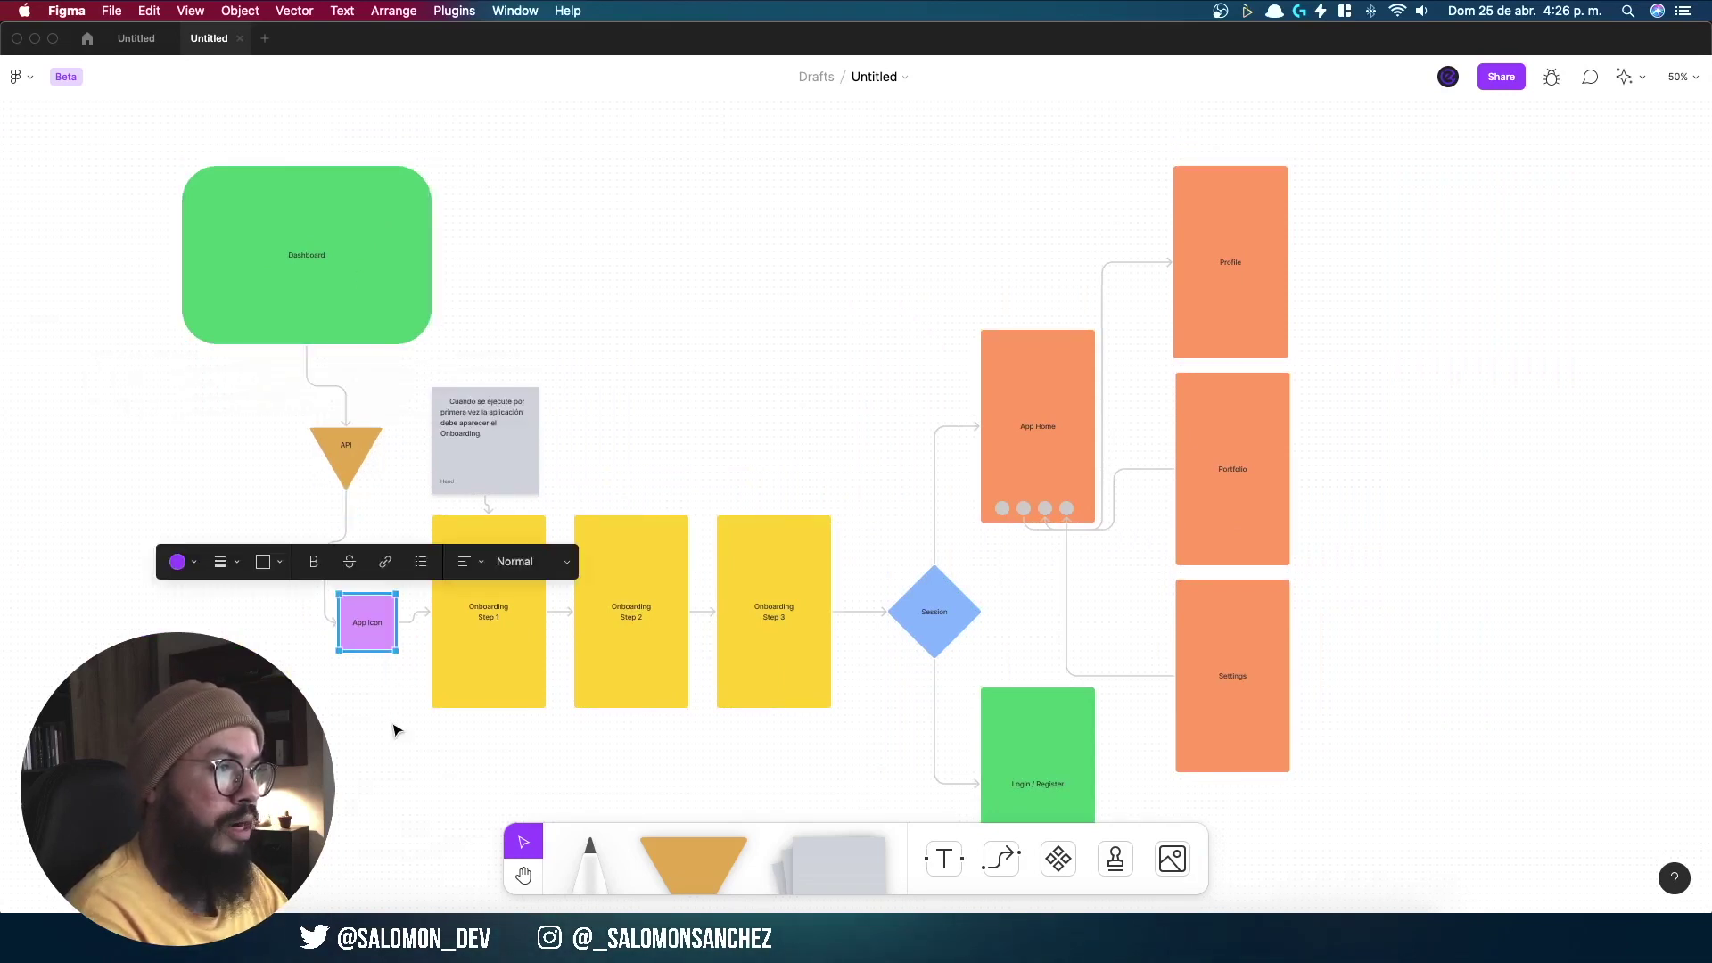
pyautogui.click(389, 735)
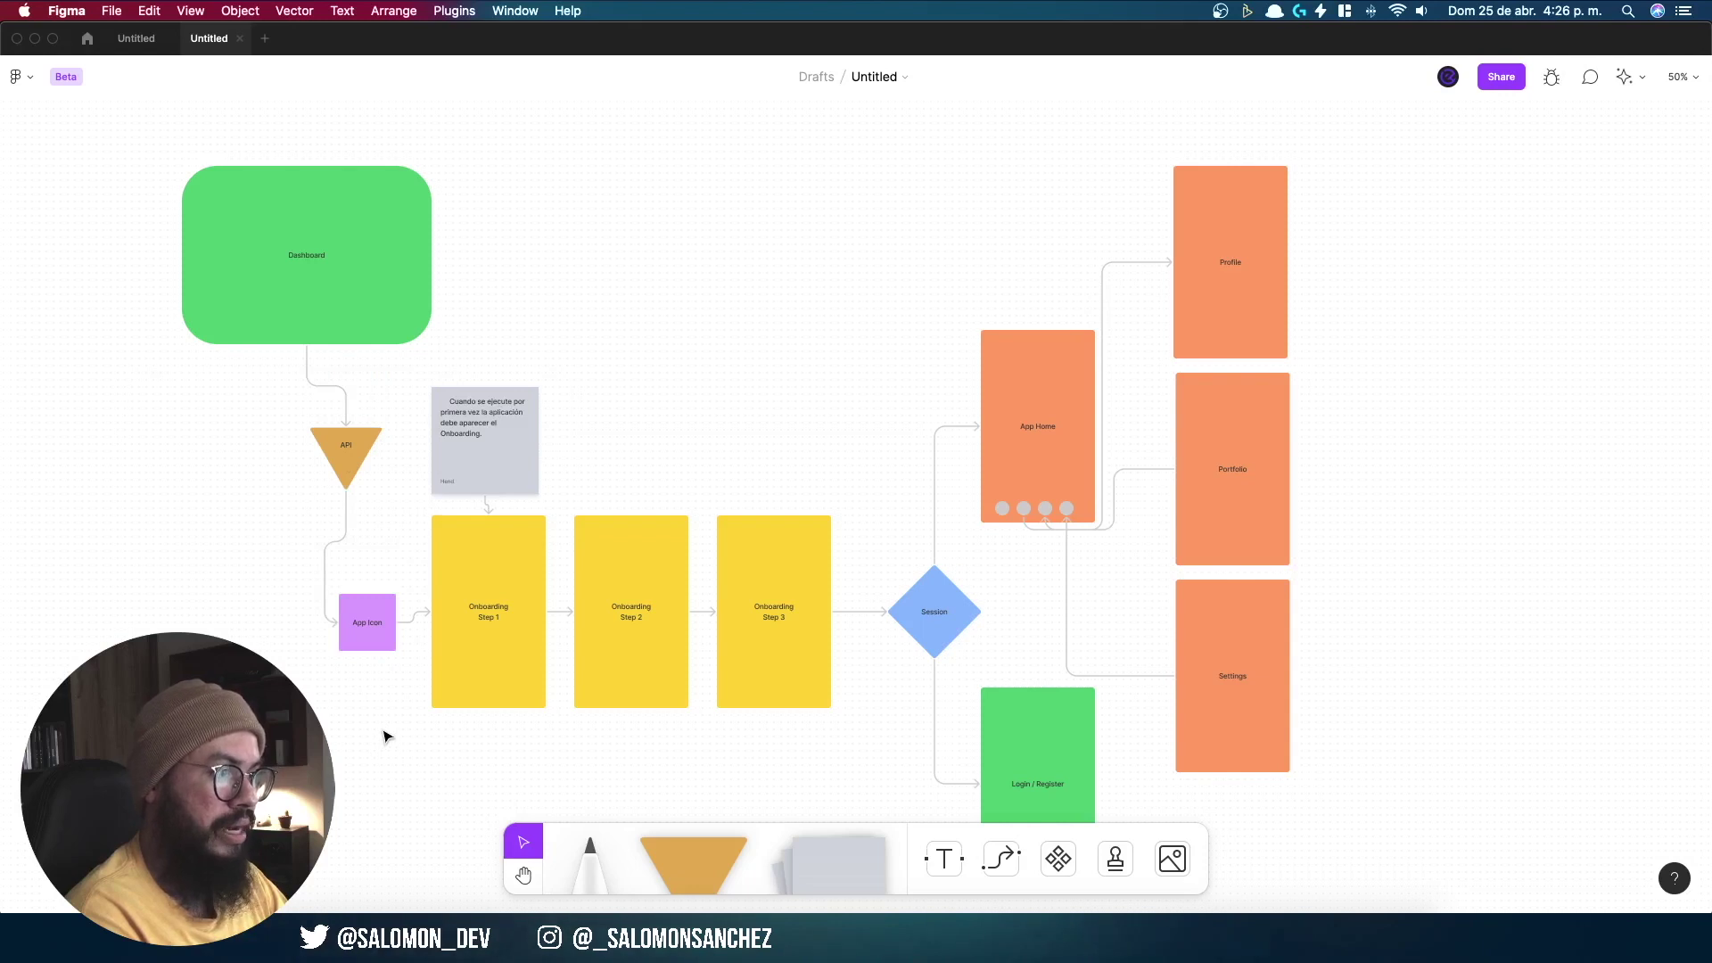
pyautogui.hscroll(-3, 485, 418)
pyautogui.scroll(3, 642, 378)
pyautogui.moveTo(428, 386); pyautogui.dragTo(292, 266)
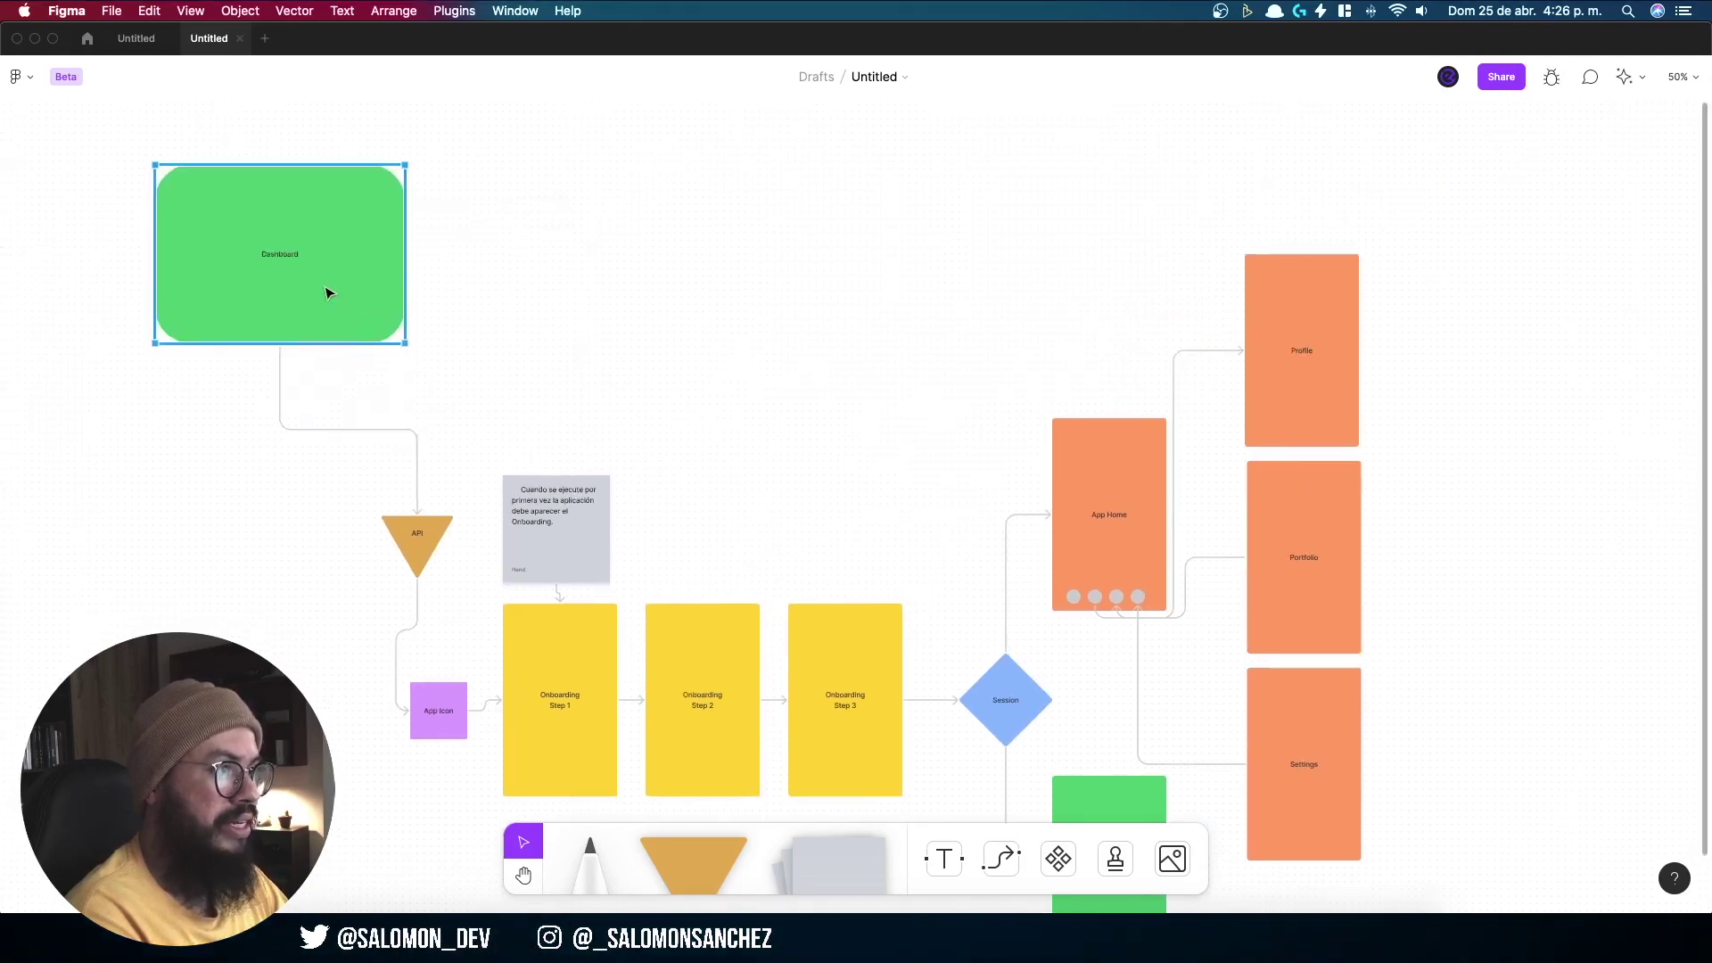
pyautogui.moveTo(400, 521); pyautogui.dragTo(292, 463)
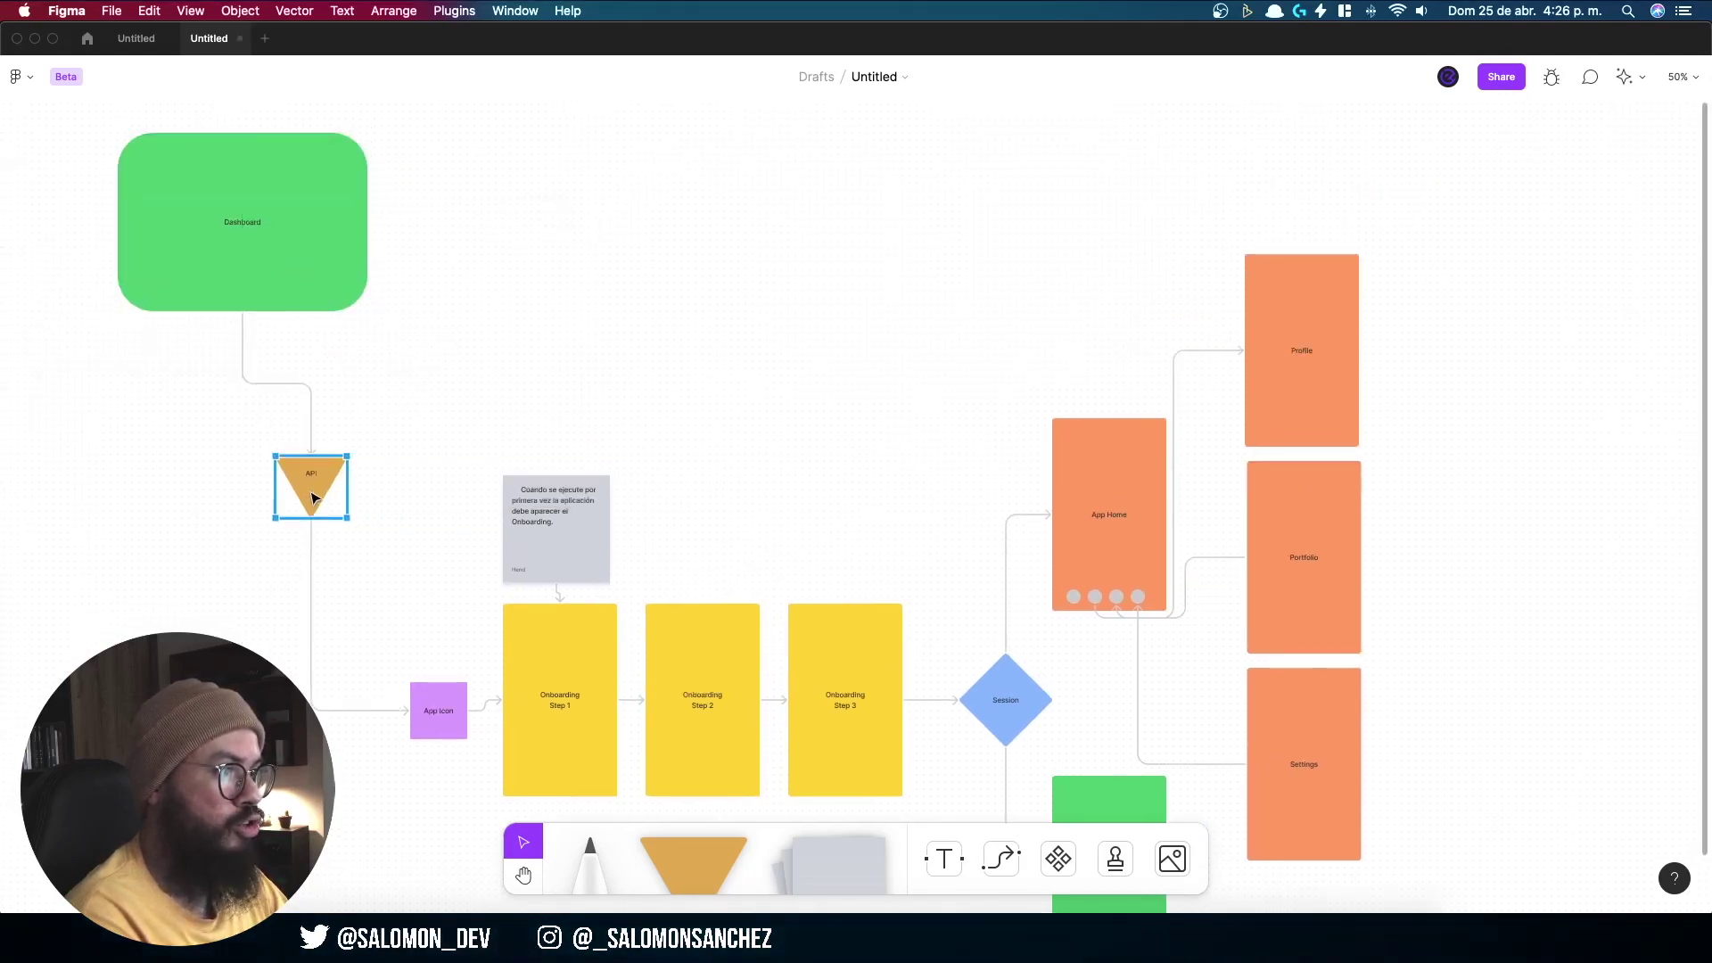
pyautogui.click(447, 432)
pyautogui.press('Escape')
pyautogui.click(431, 398)
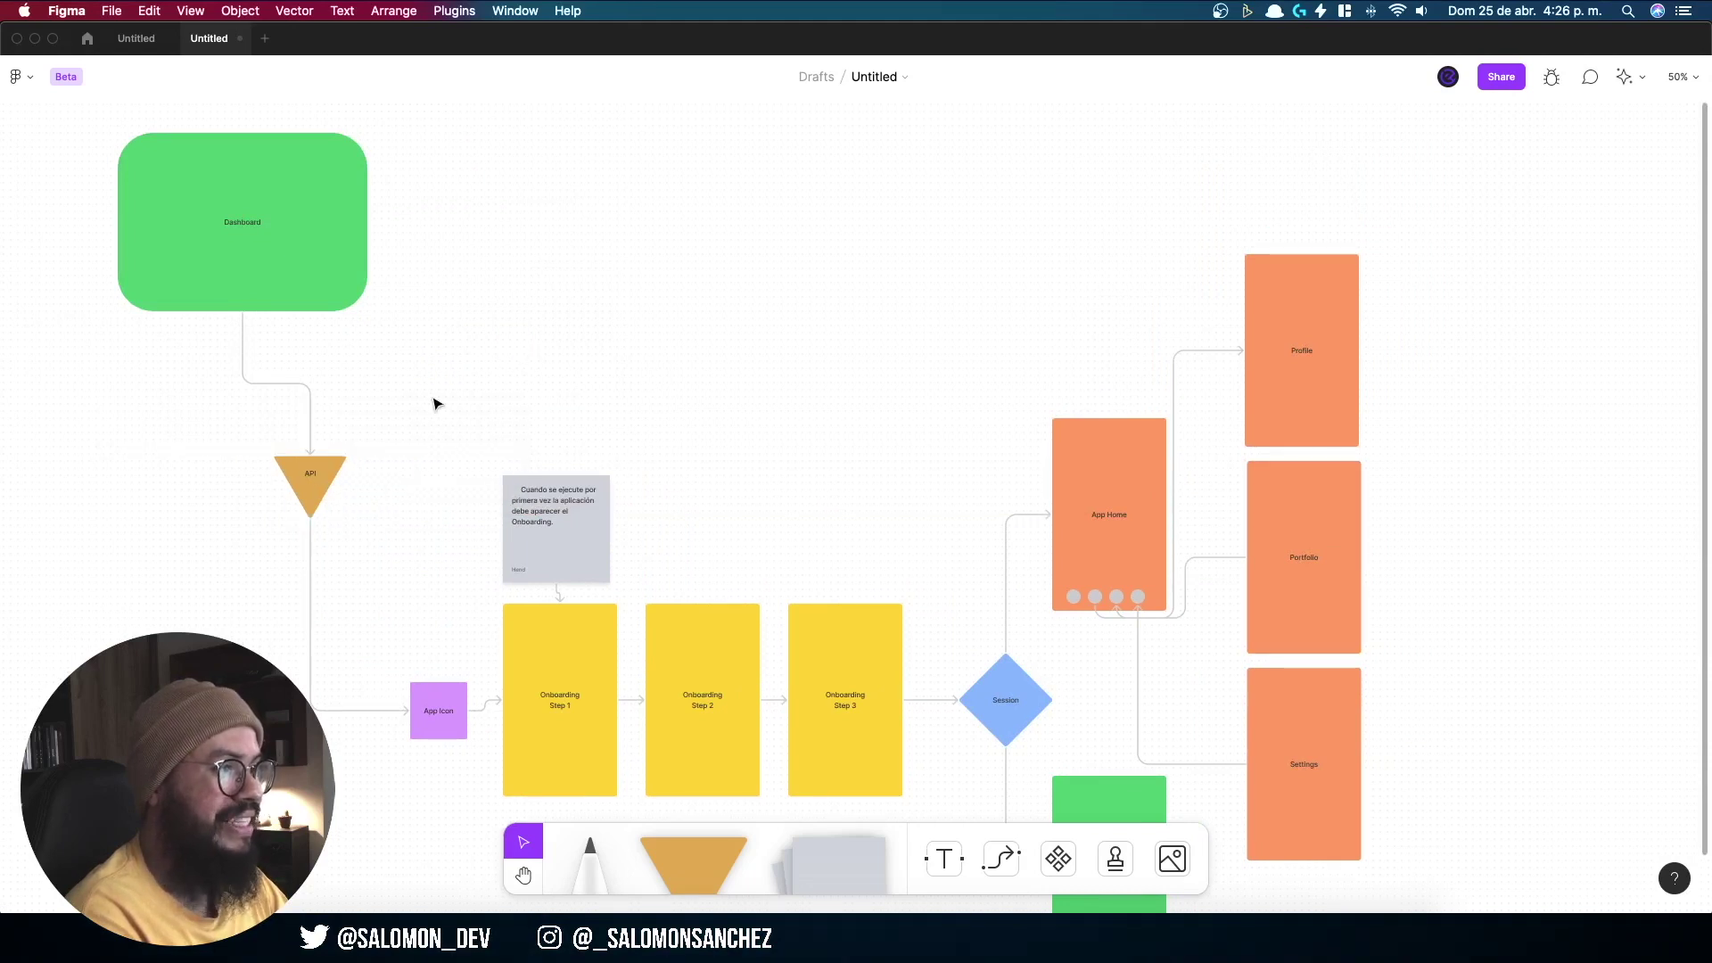
# Step: Duplicate Dashboard beside it, relabel the copy 'Página web' and fill it purple
pyautogui.moveTo(349, 253); pyautogui.dragTo(655, 361)
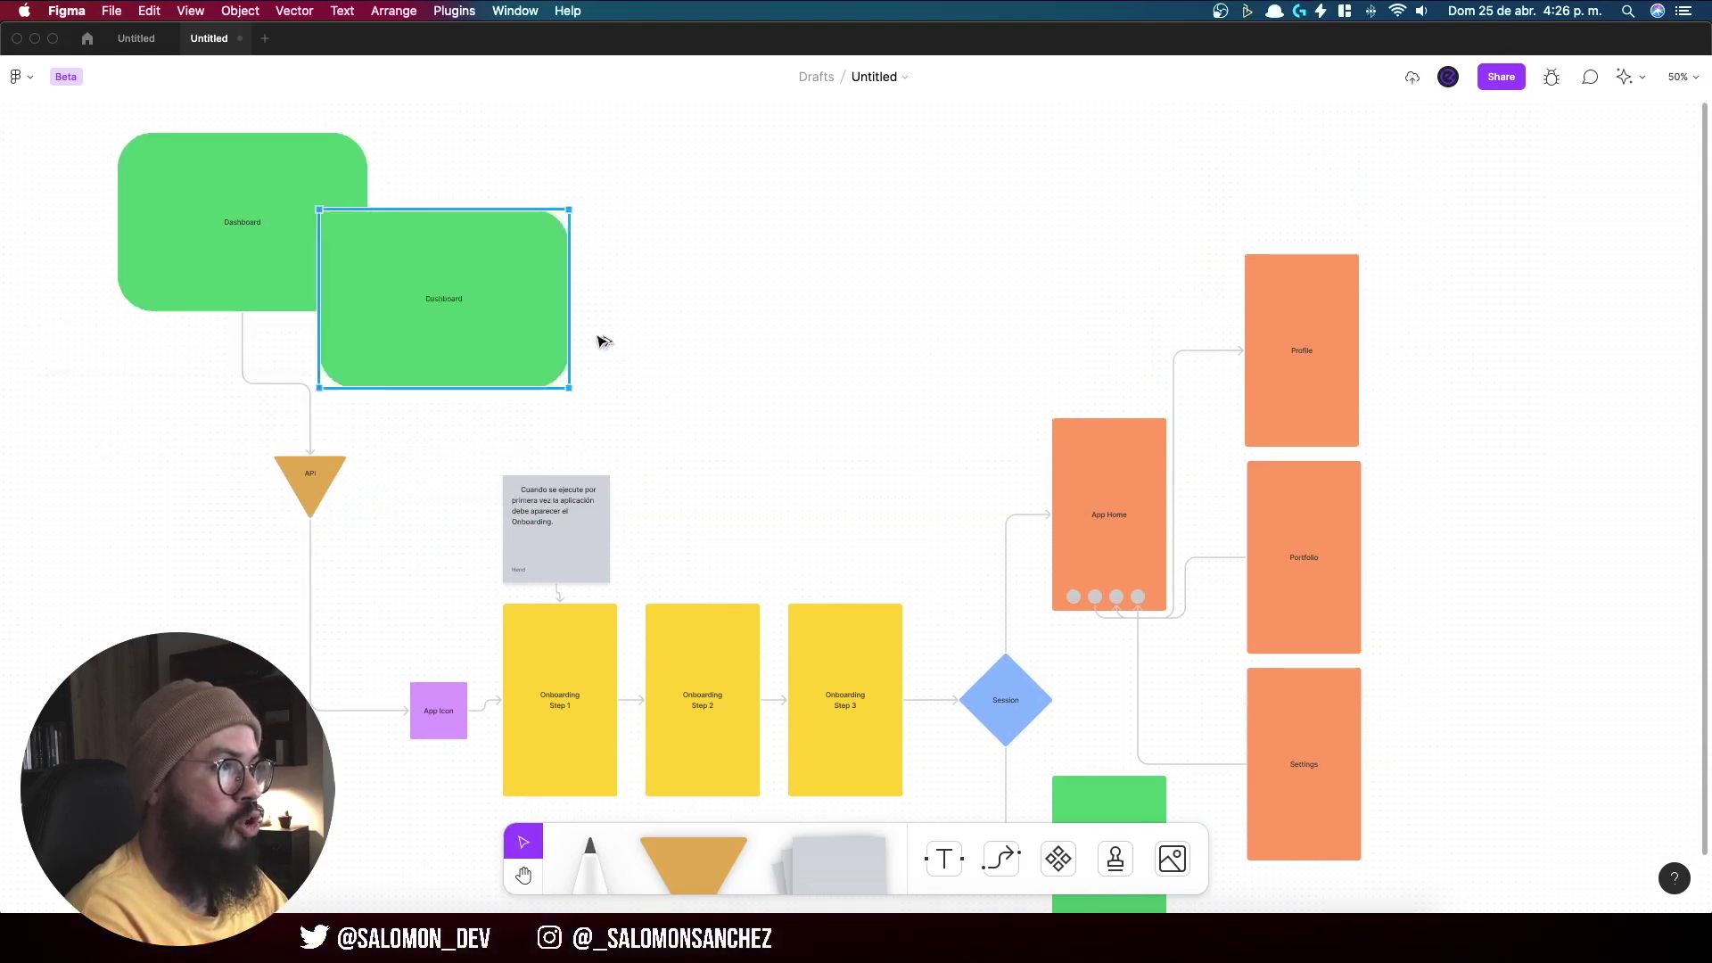
pyautogui.doubleClick(549, 330)
pyautogui.write('Ap')
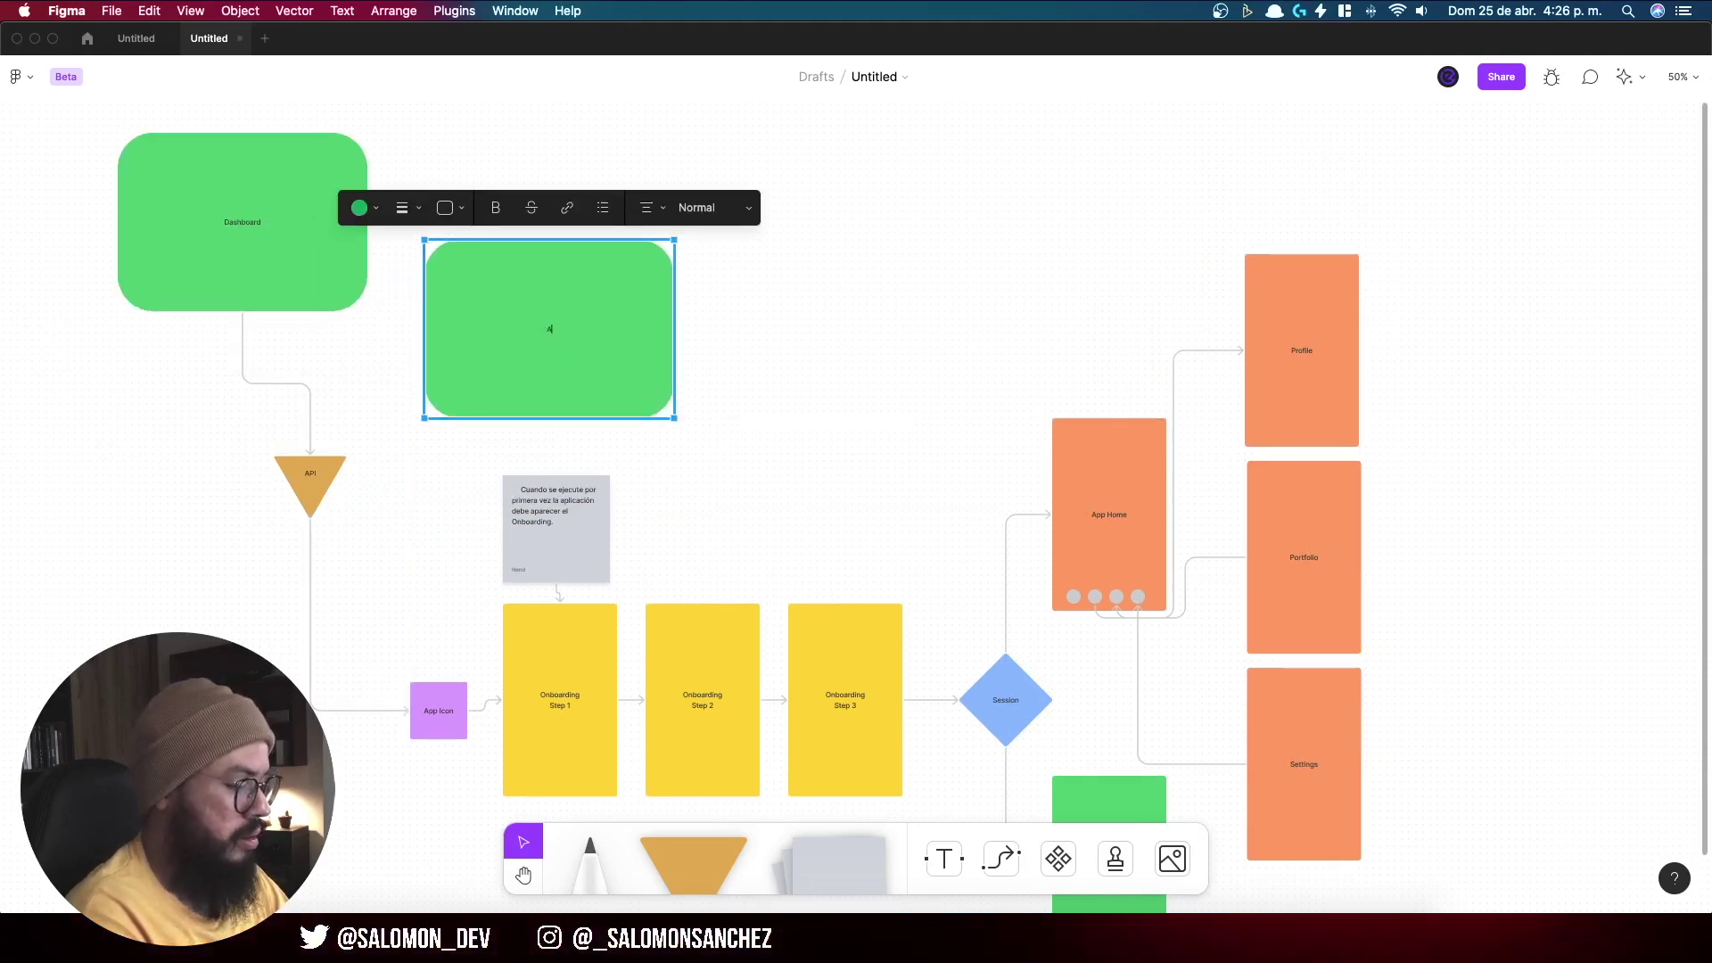
pyautogui.write('ágin')
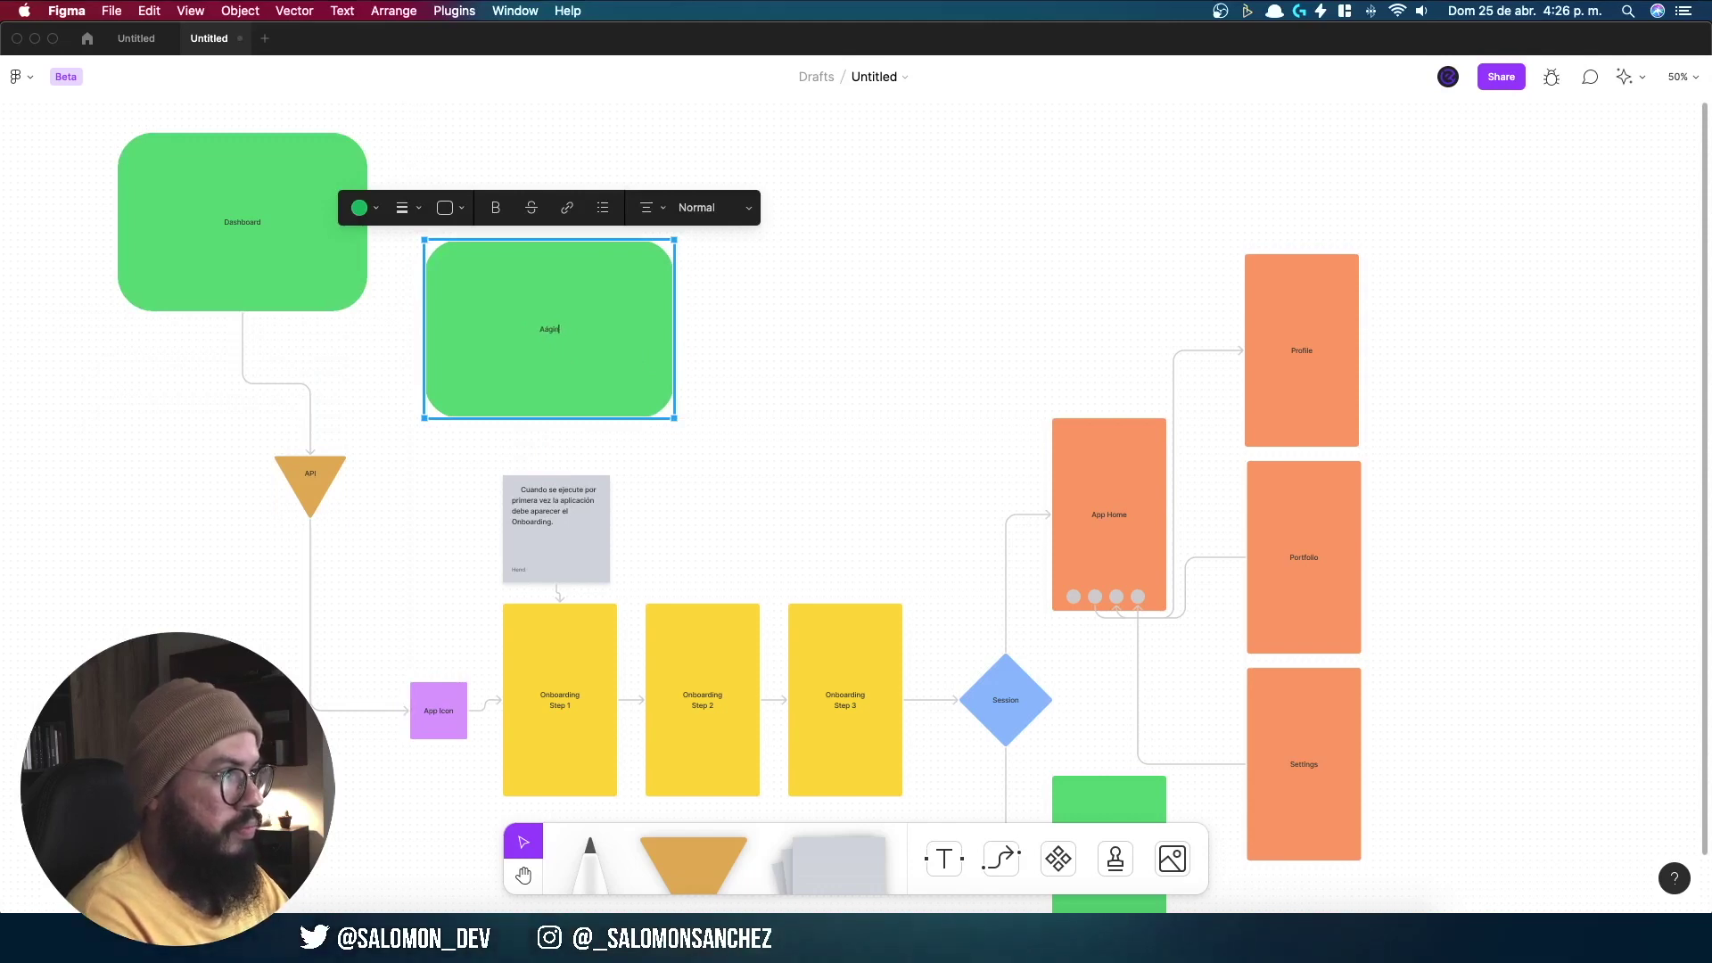
pyautogui.write('a wepp Icon')
pyautogui.write('Pagina')
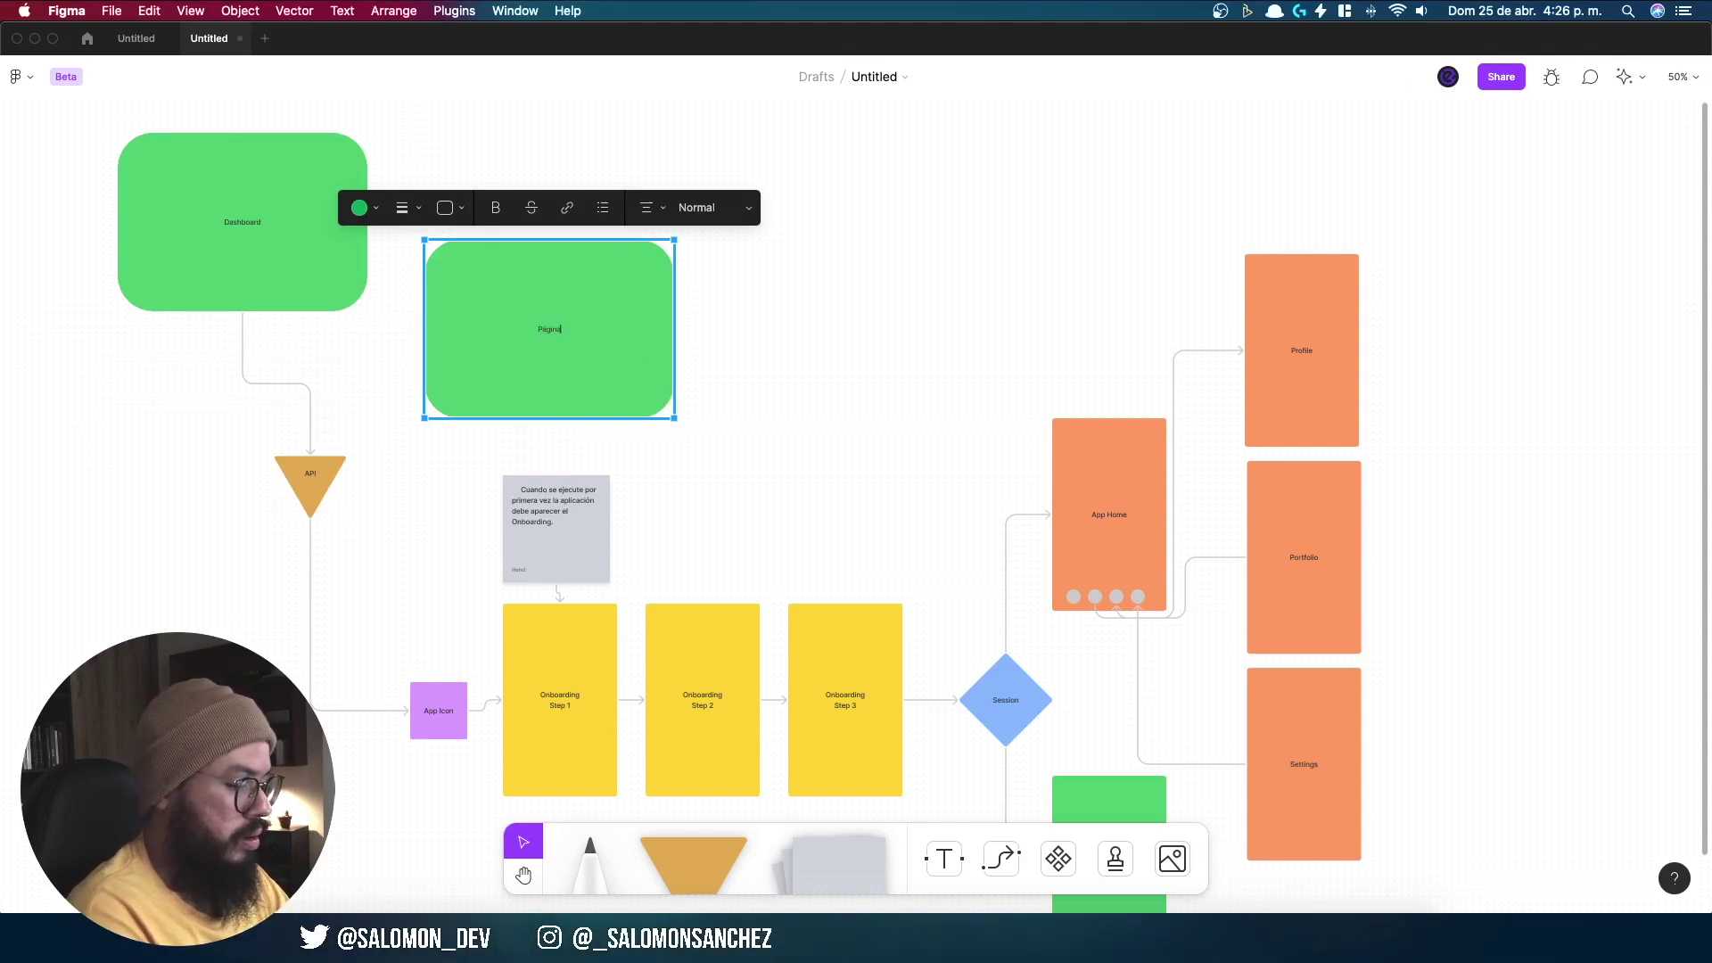
pyautogui.write(' web')
pyautogui.press('Escape')
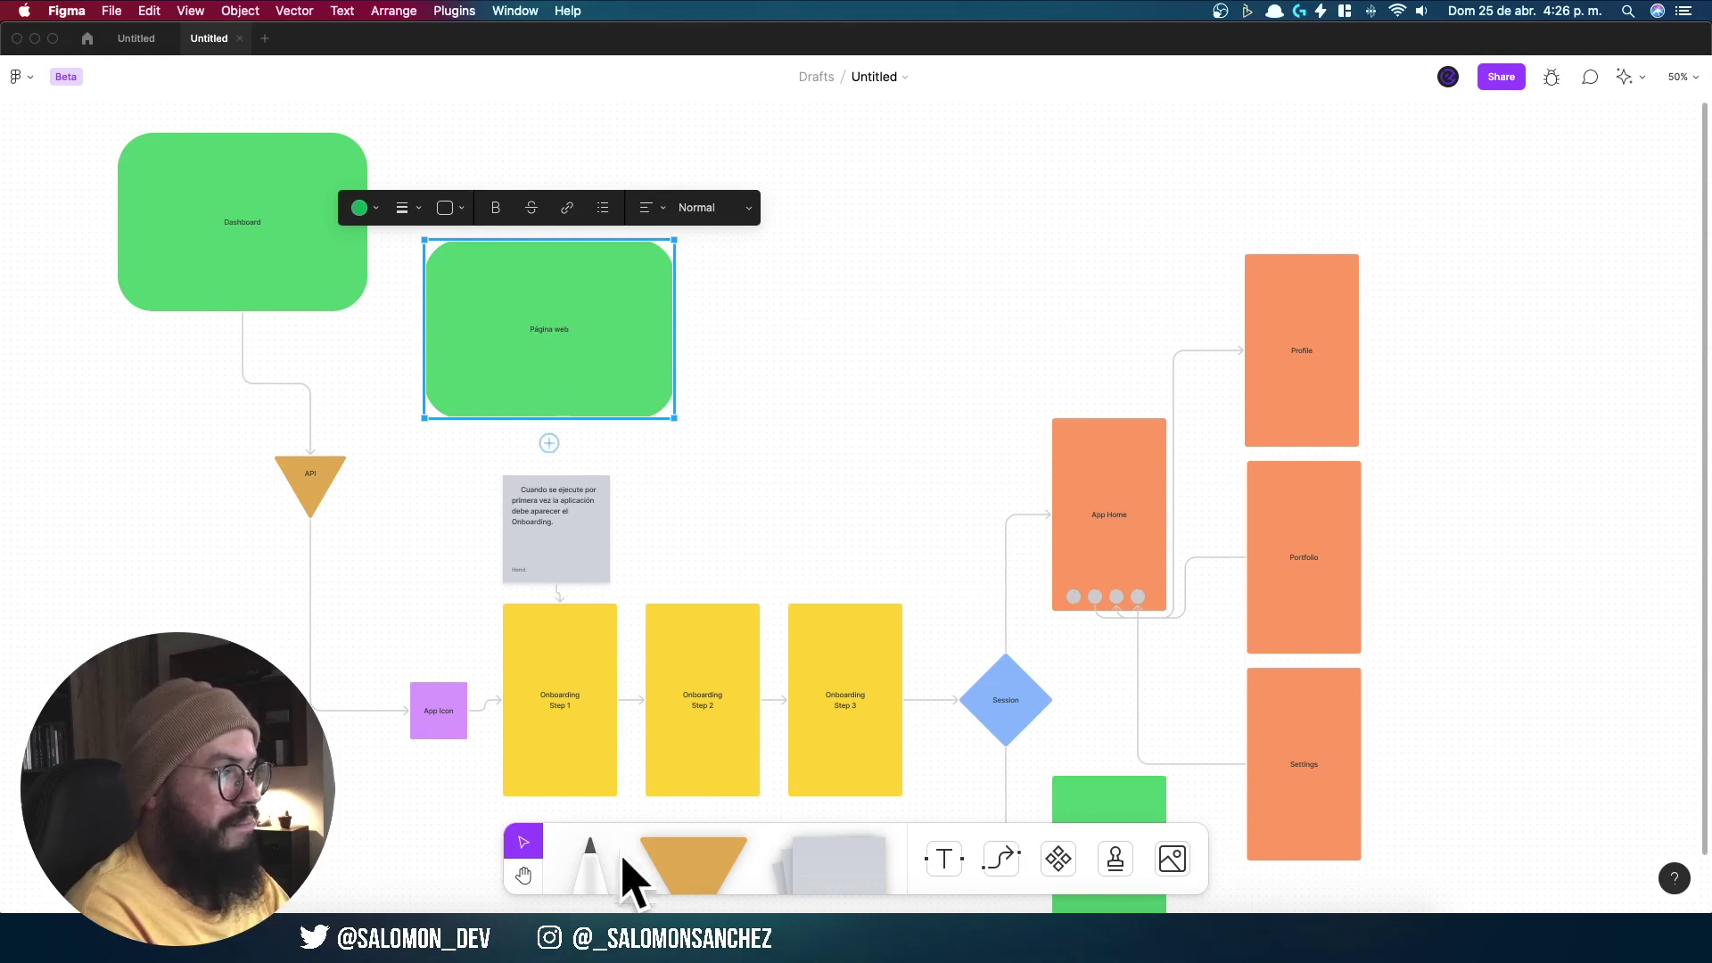
pyautogui.click(359, 208)
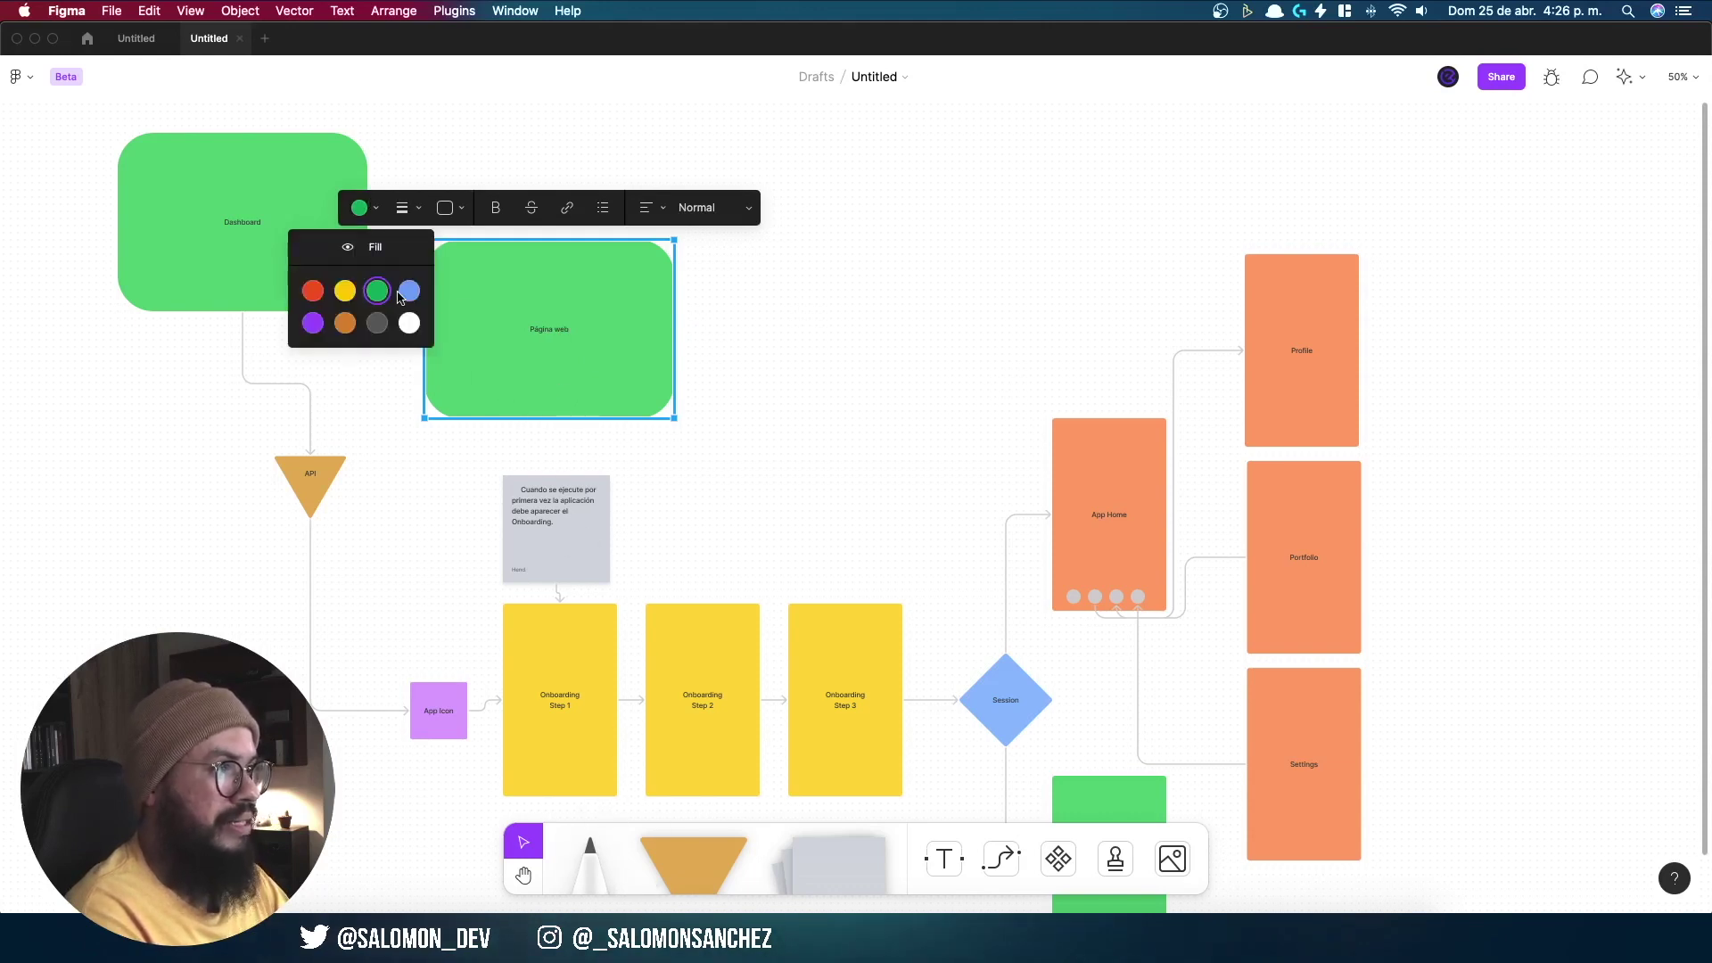
pyautogui.click(313, 322)
pyautogui.click(895, 443)
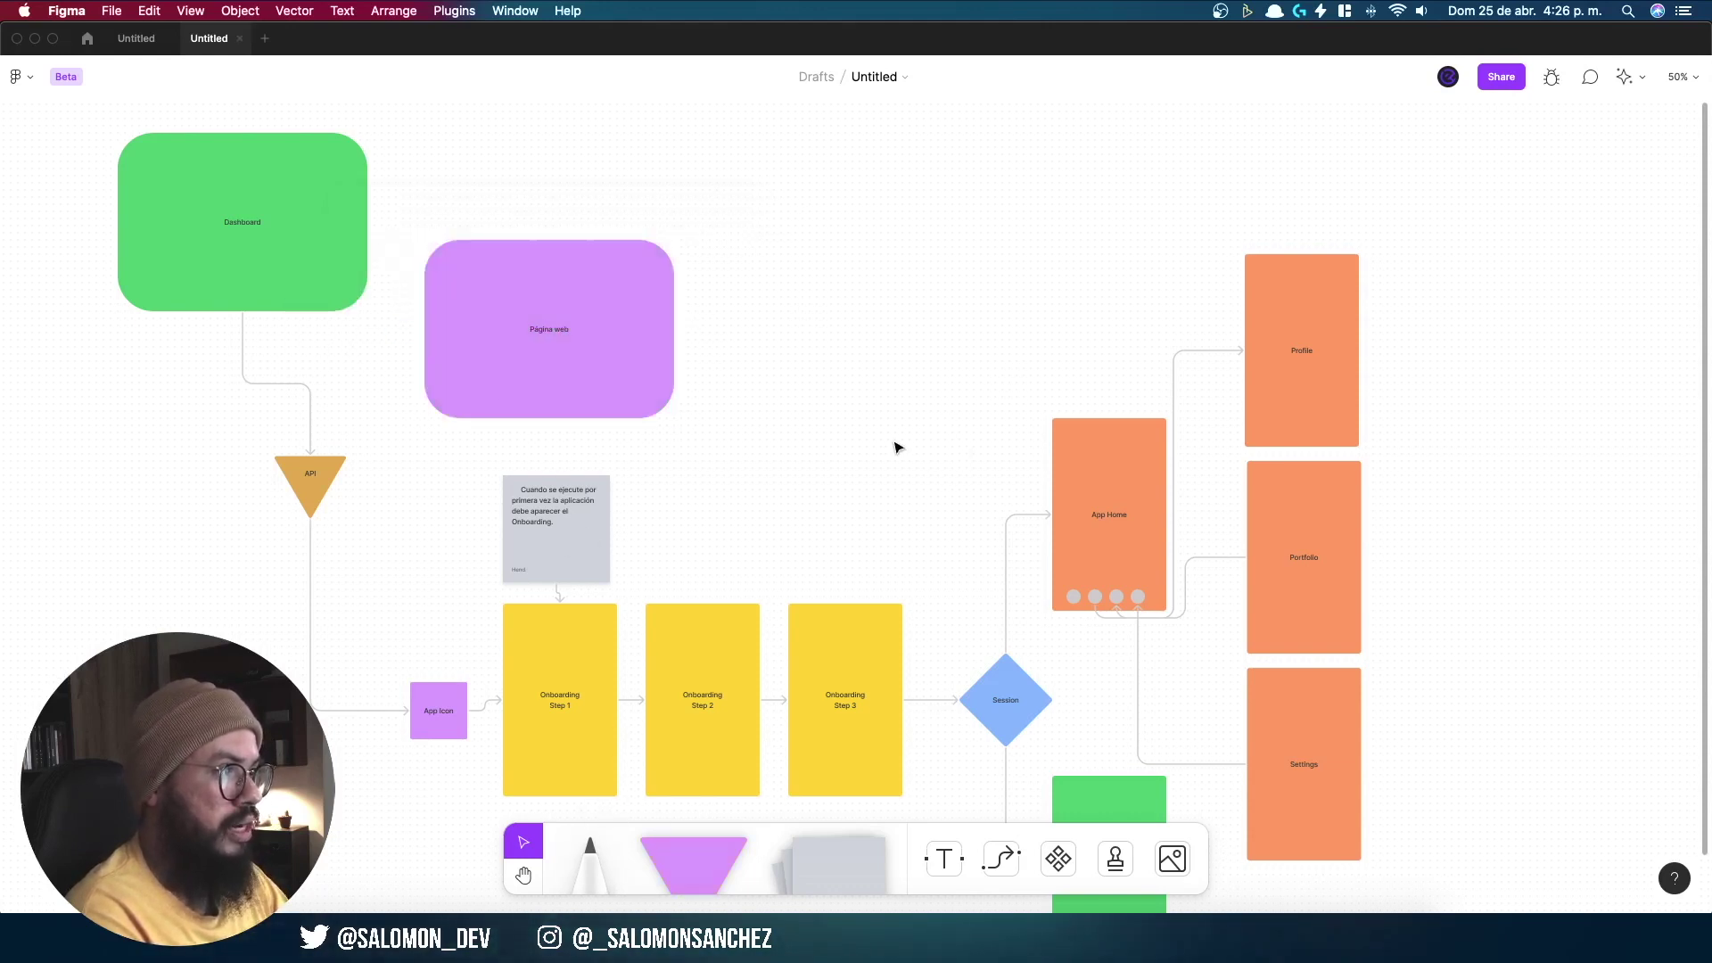
# Step: Connect the API triangle to the Página web block with an arrow
pyautogui.scroll(-2, 814, 455)
pyautogui.click(581, 303)
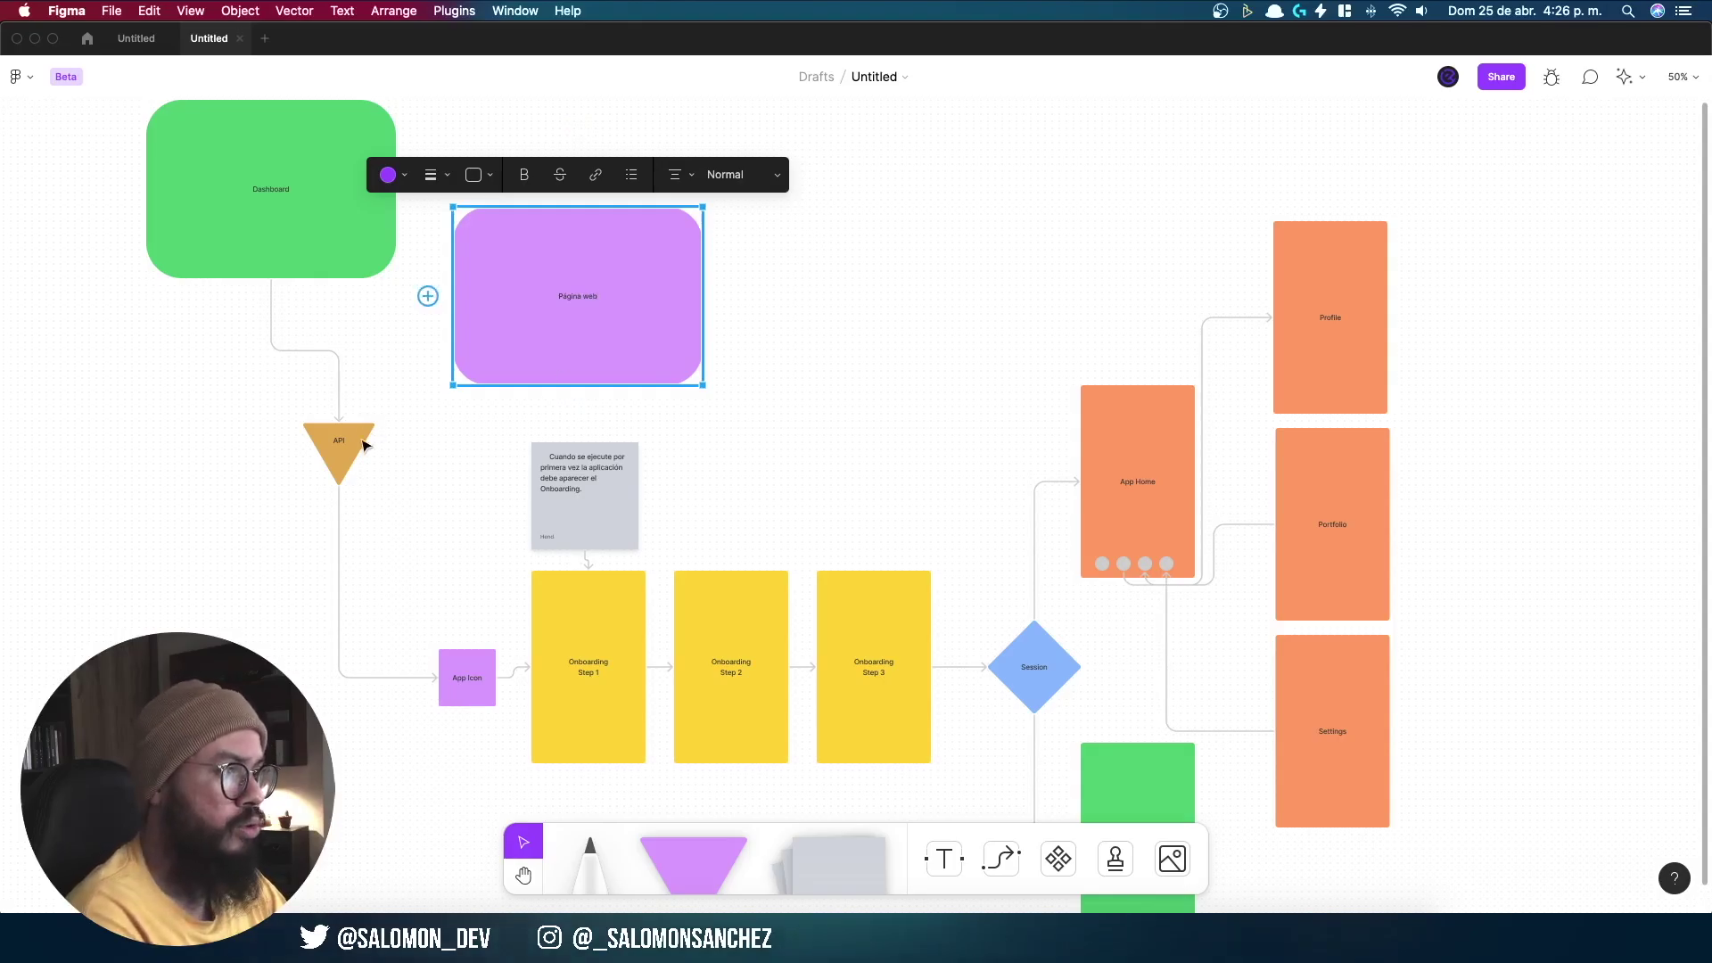
pyautogui.press('x')
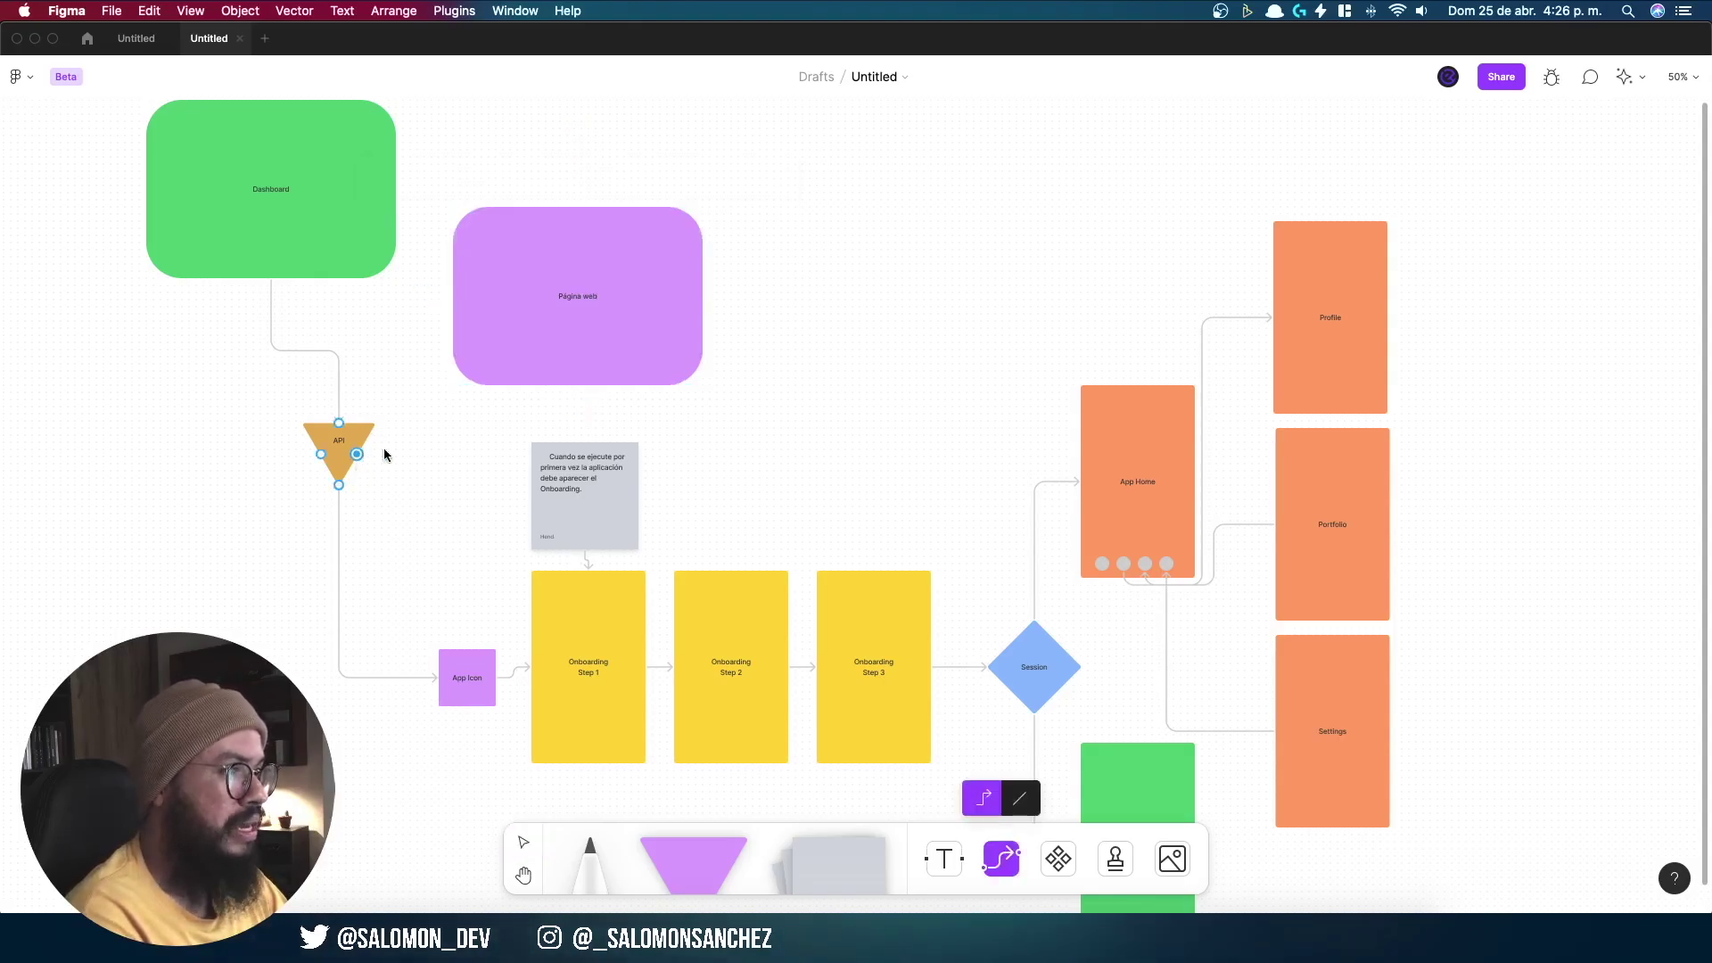
pyautogui.moveTo(357, 454); pyautogui.dragTo(451, 296)
pyautogui.click(874, 308)
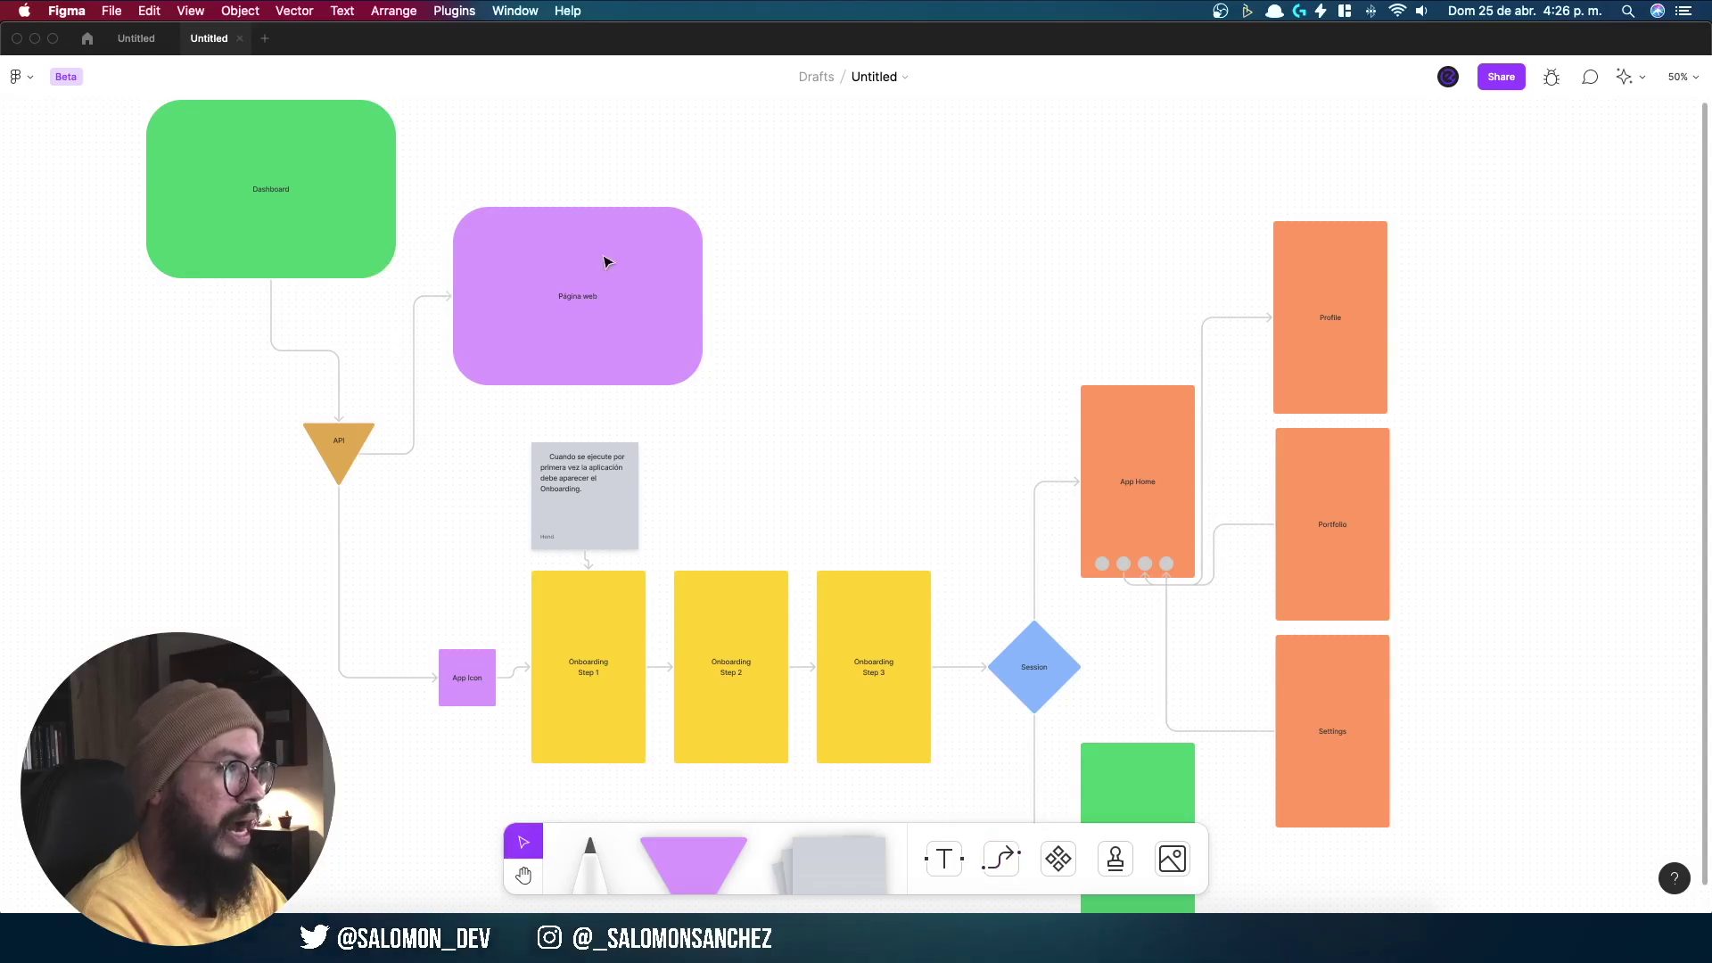
pyautogui.click(589, 320)
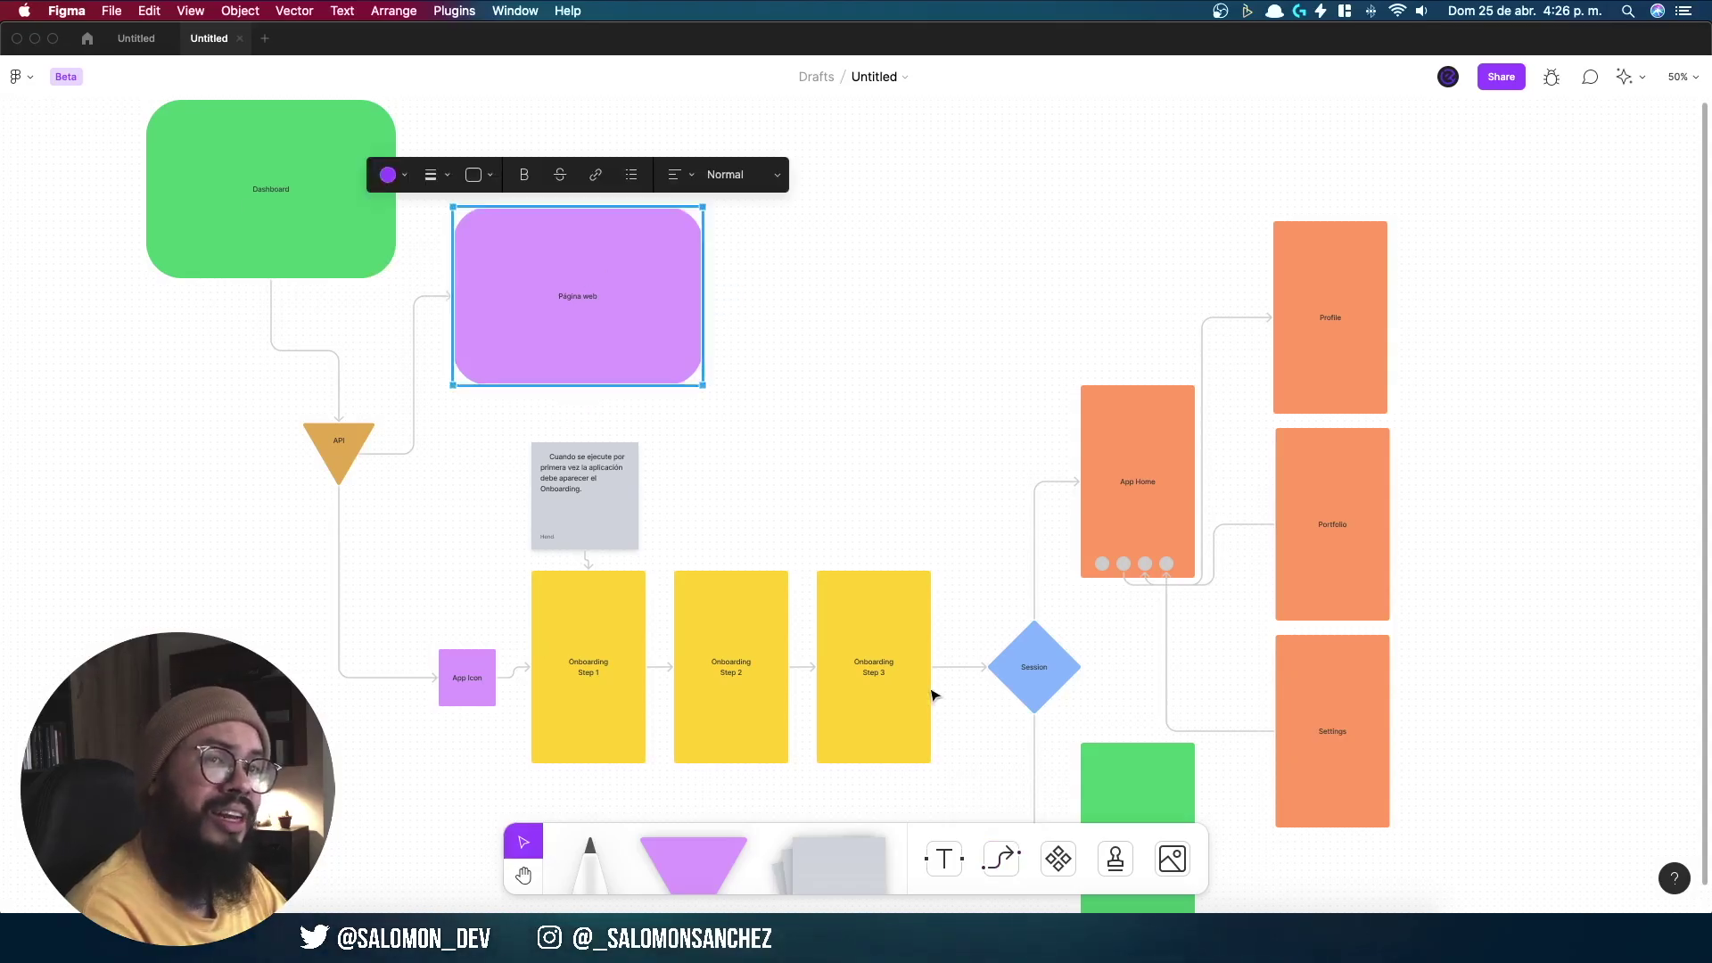
pyautogui.hscroll(2, 950, 687)
pyautogui.scroll(-1, 950, 687)
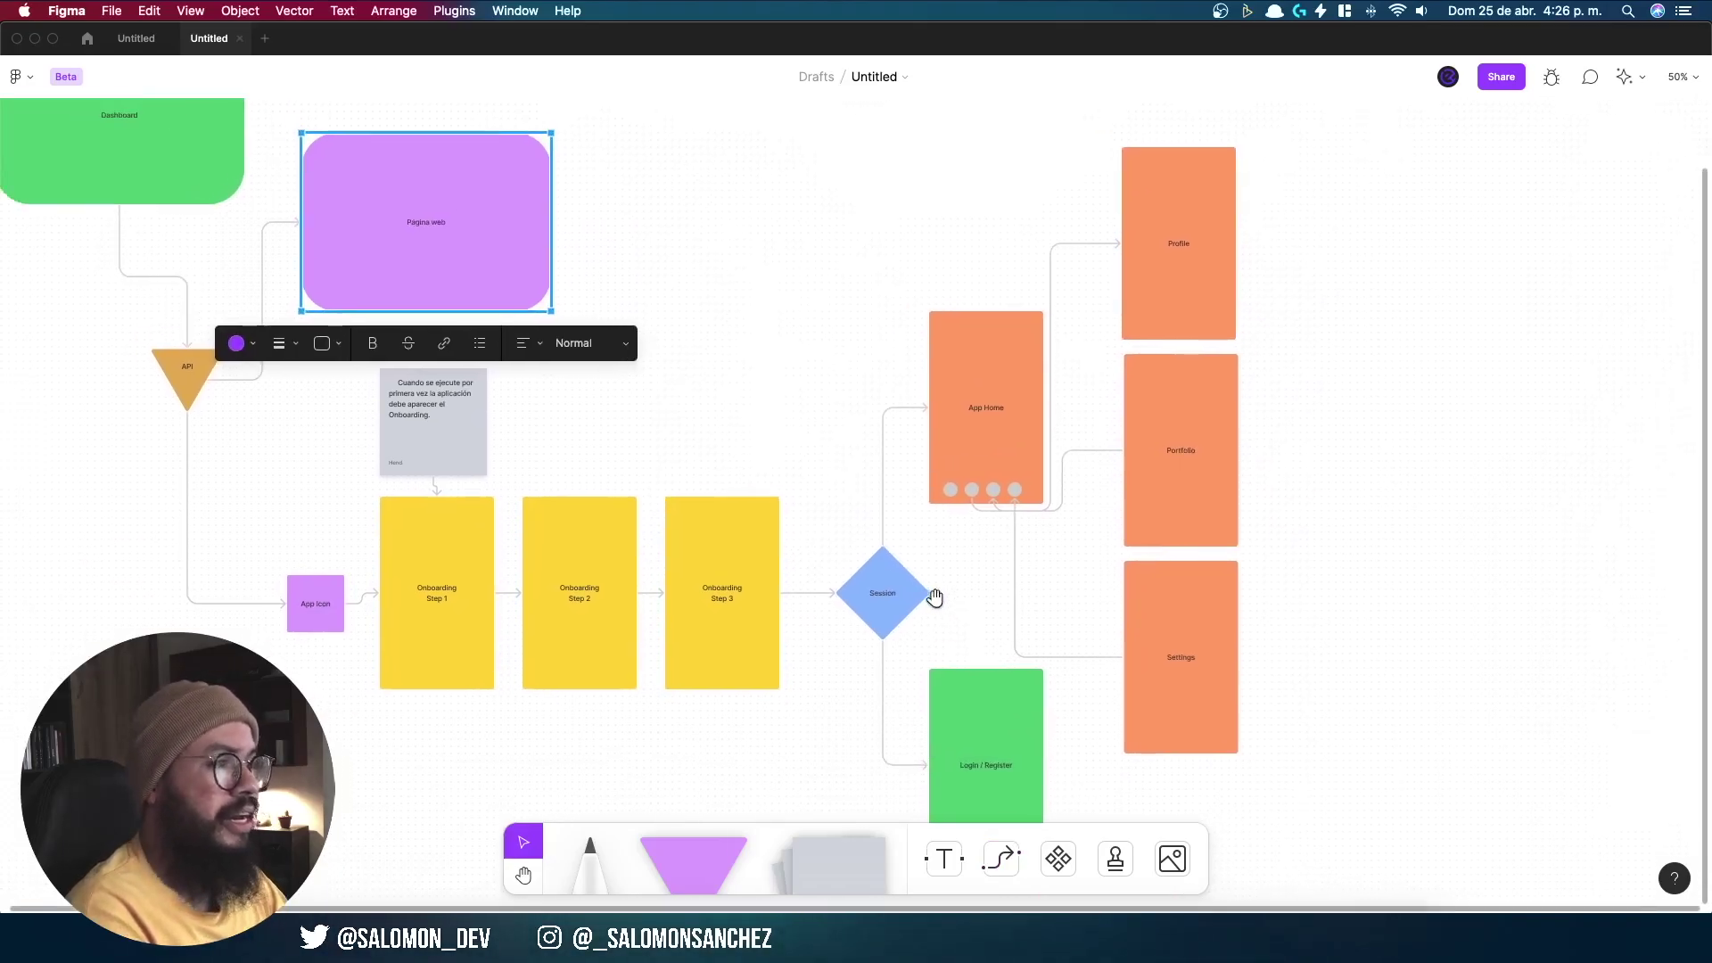
pyautogui.click(807, 408)
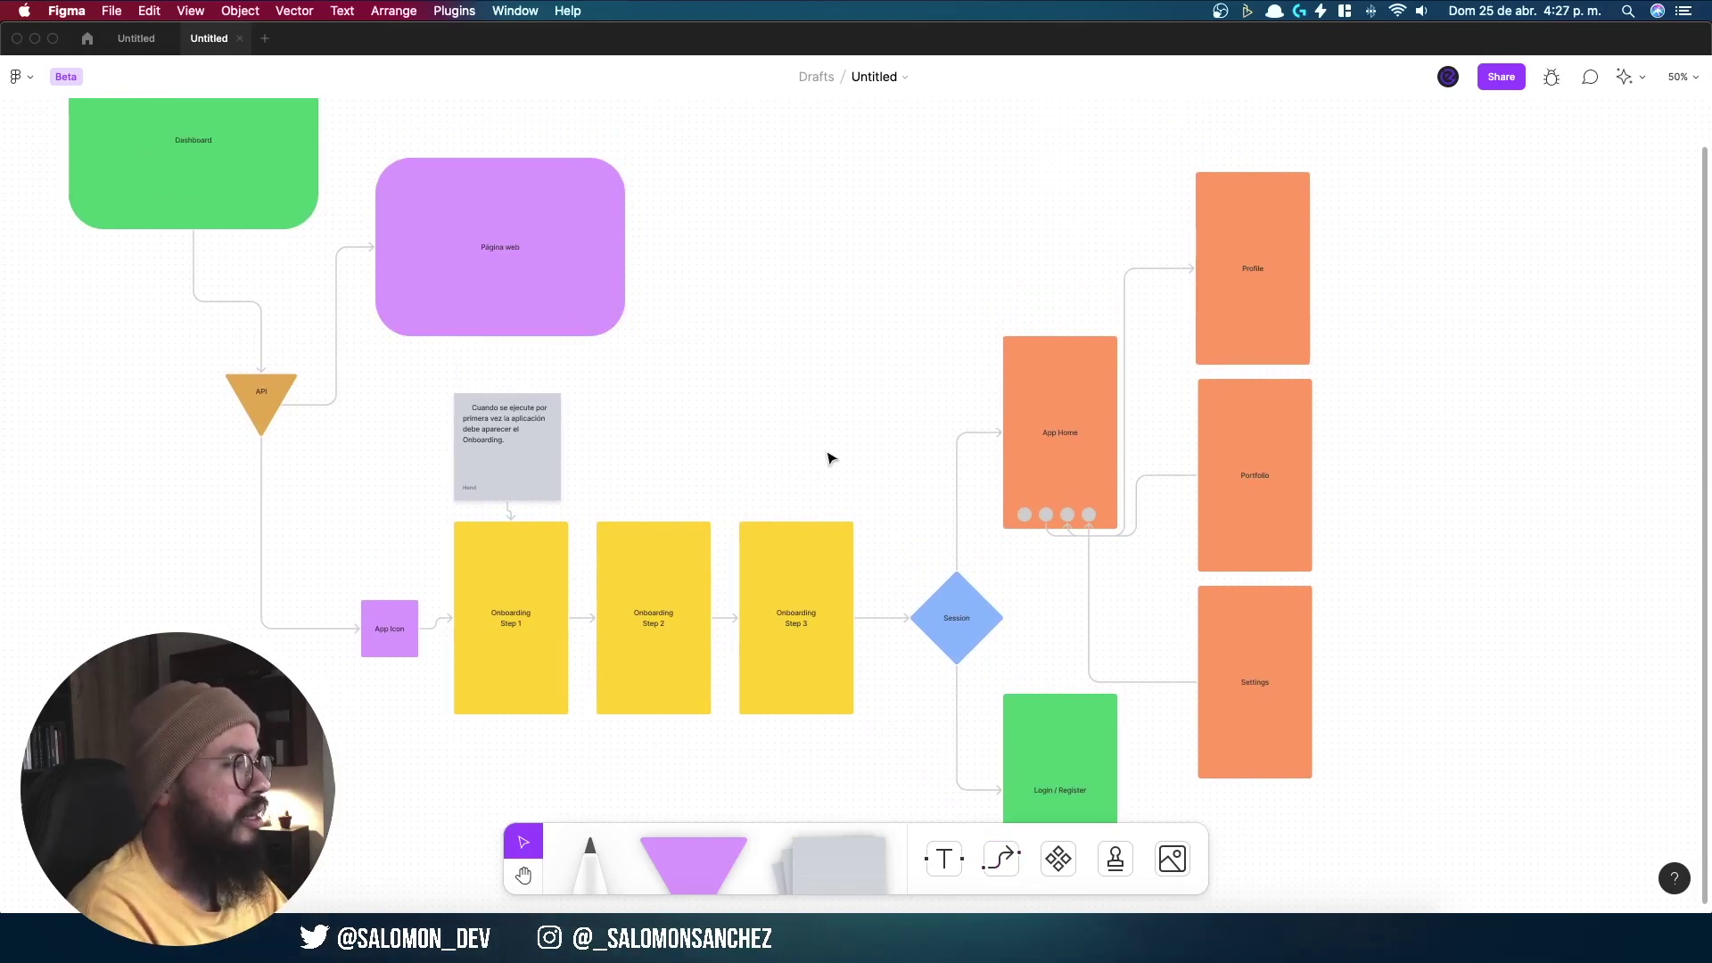
pyautogui.moveTo(830, 459)
pyautogui.mouseDown()
pyautogui.moveTo(879, 543)
pyautogui.moveTo(861, 522)
pyautogui.mouseUp()
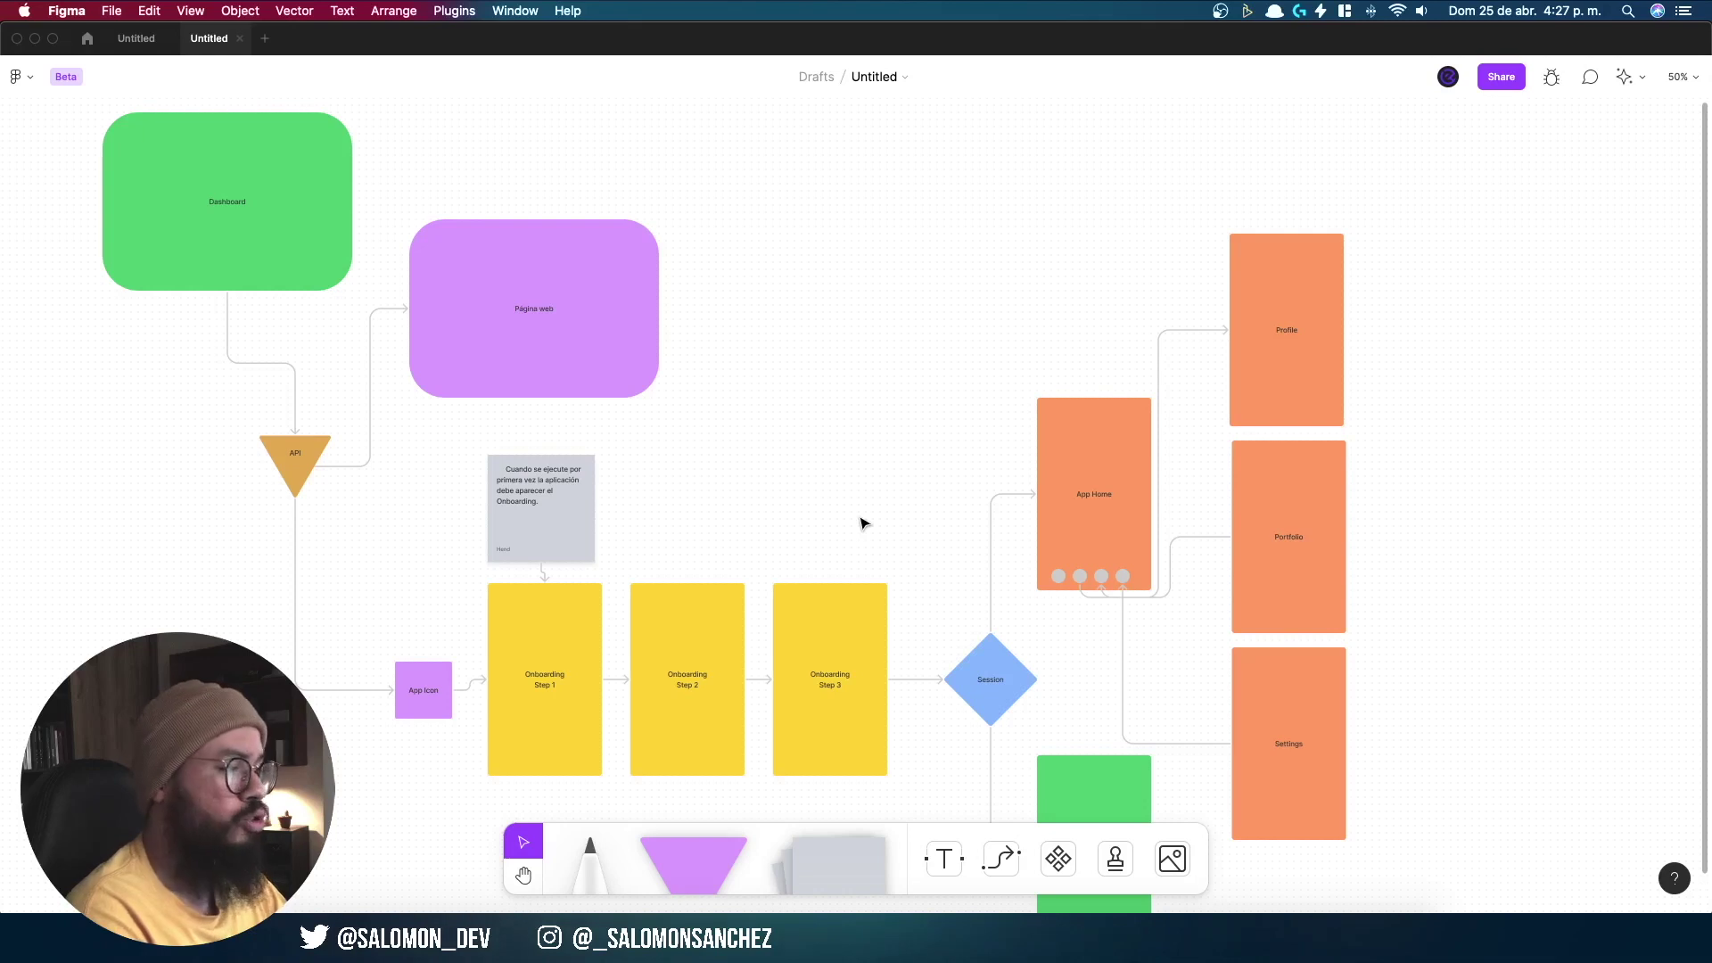
pyautogui.click(1501, 79)
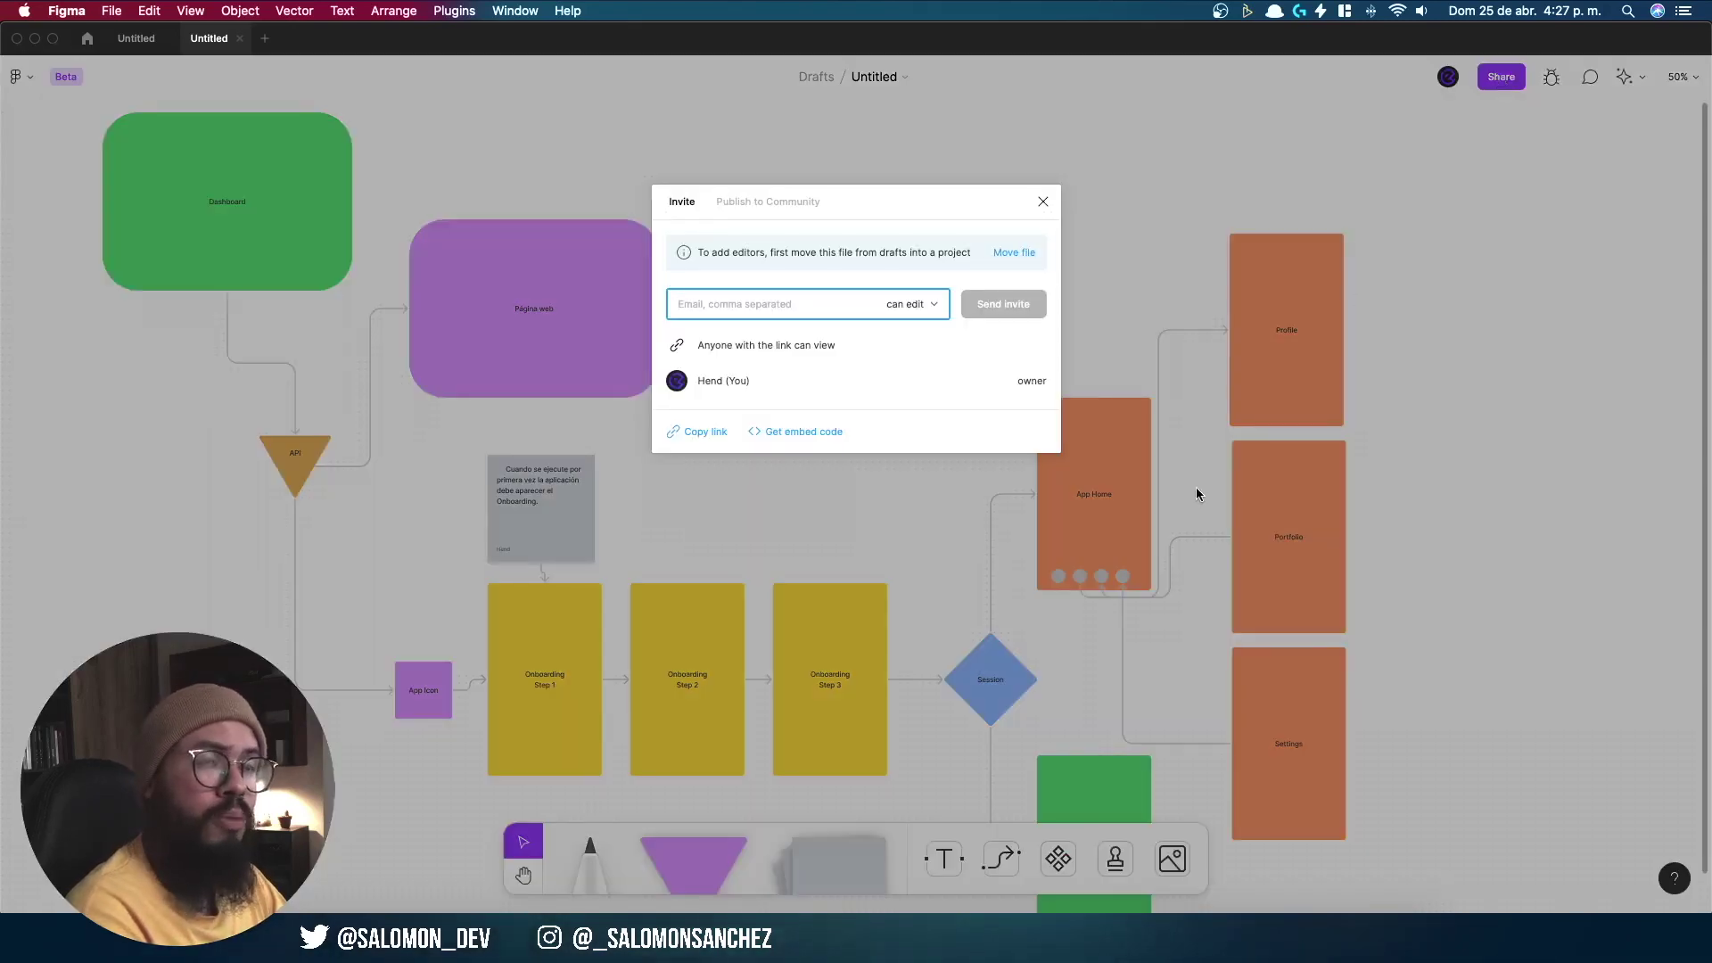
pyautogui.click(1043, 202)
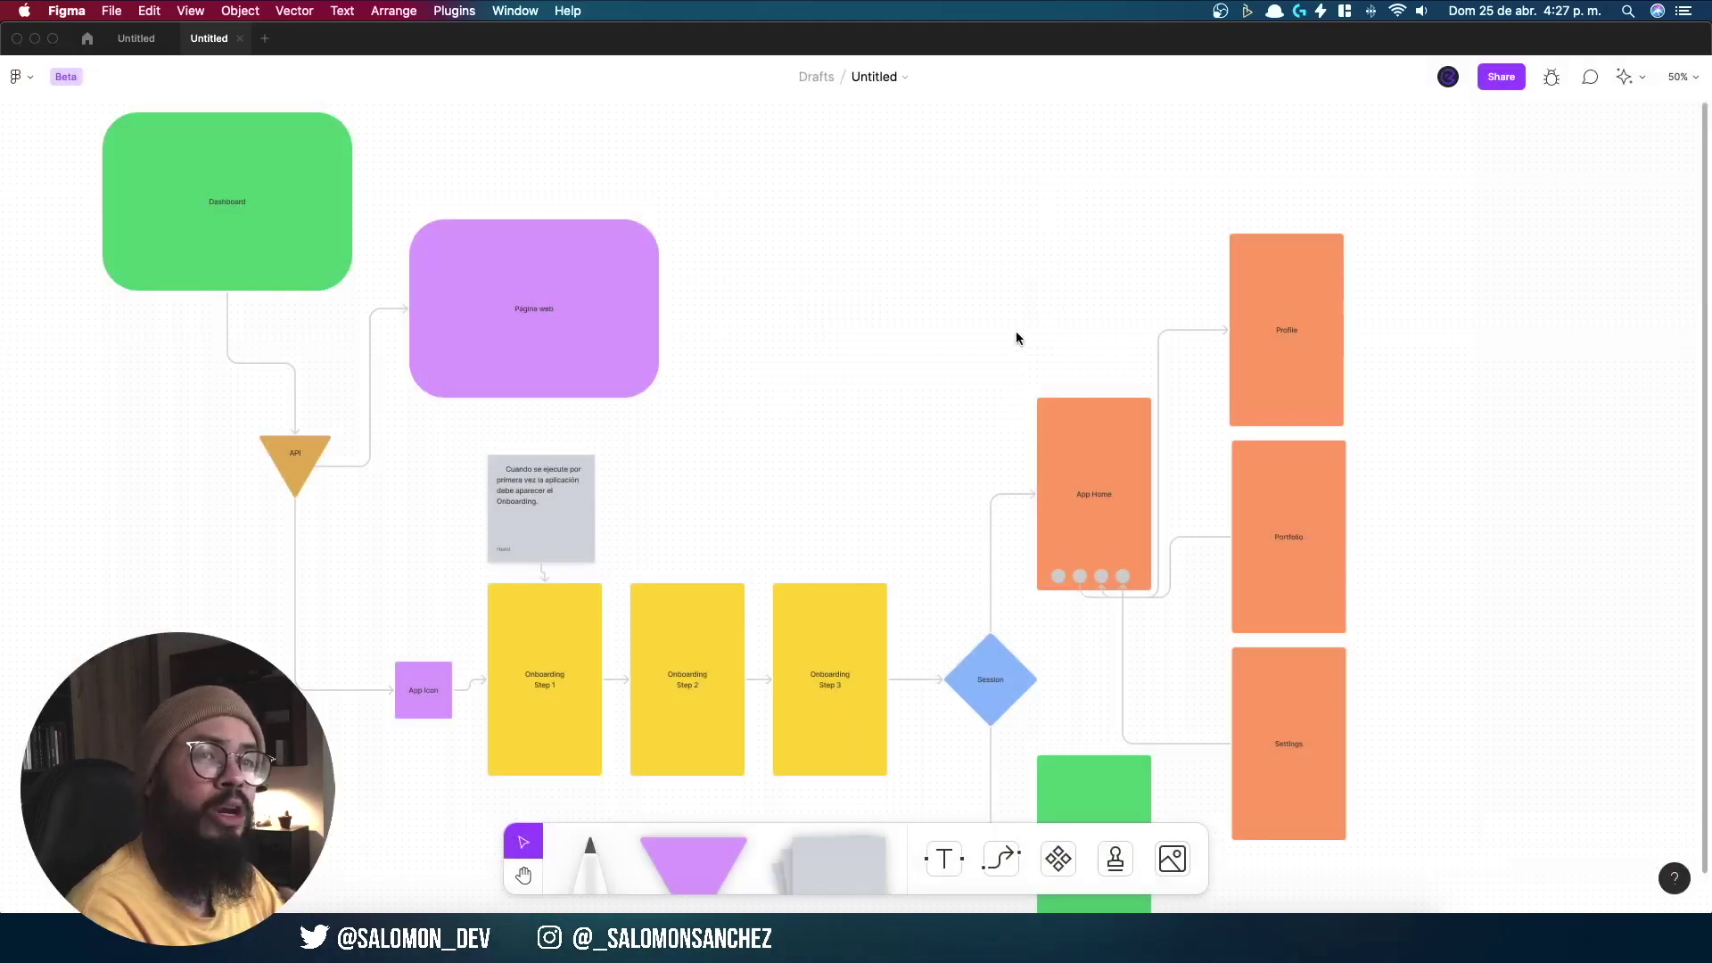
# Step: Stamp an avatar on App Icon and thumbs-ups on Onboarding Step 3 and Portfolio
pyautogui.click(1112, 876)
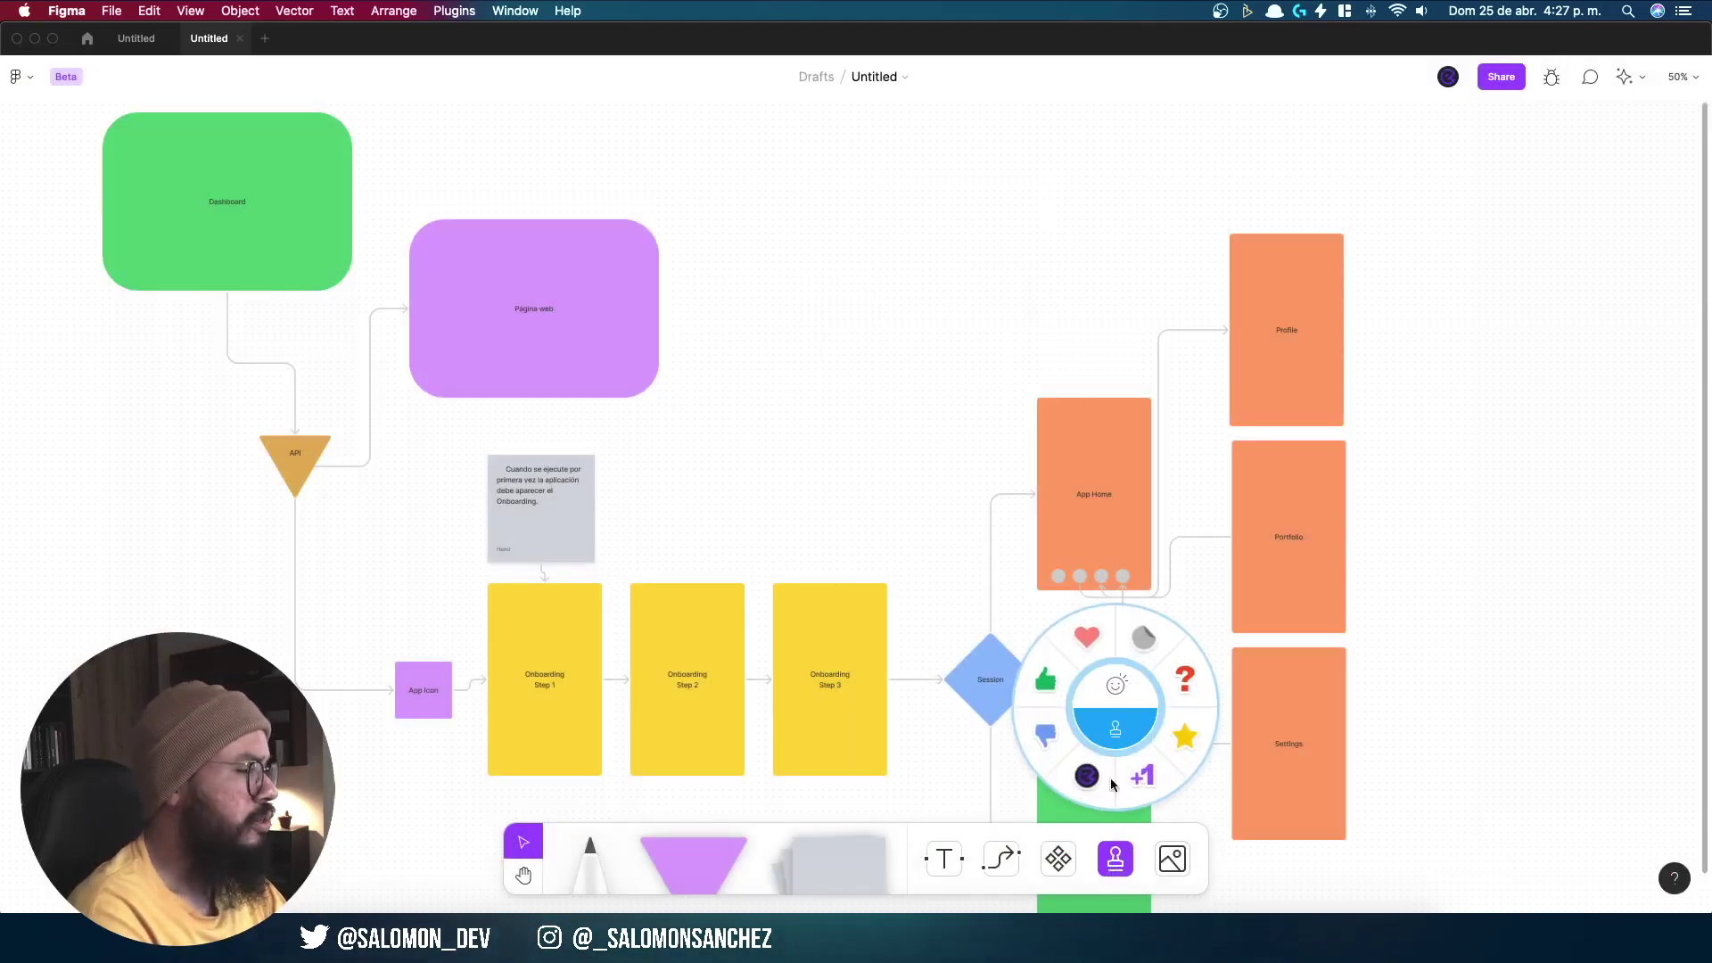
pyautogui.click(1089, 779)
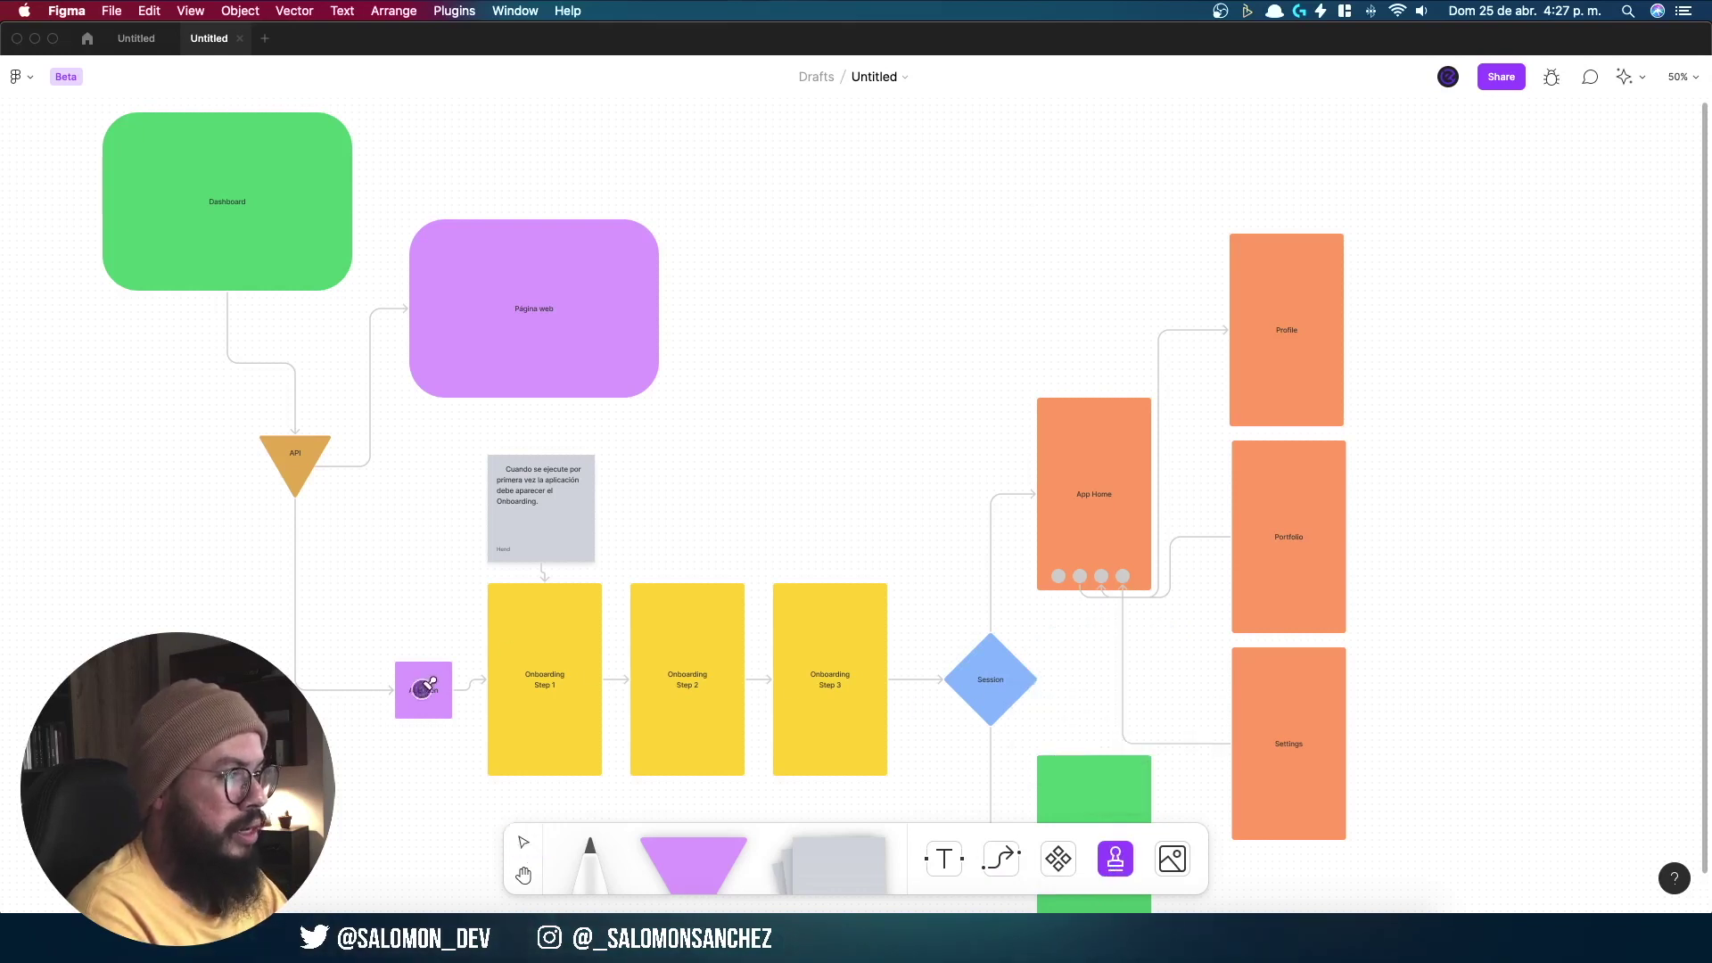
pyautogui.click(426, 686)
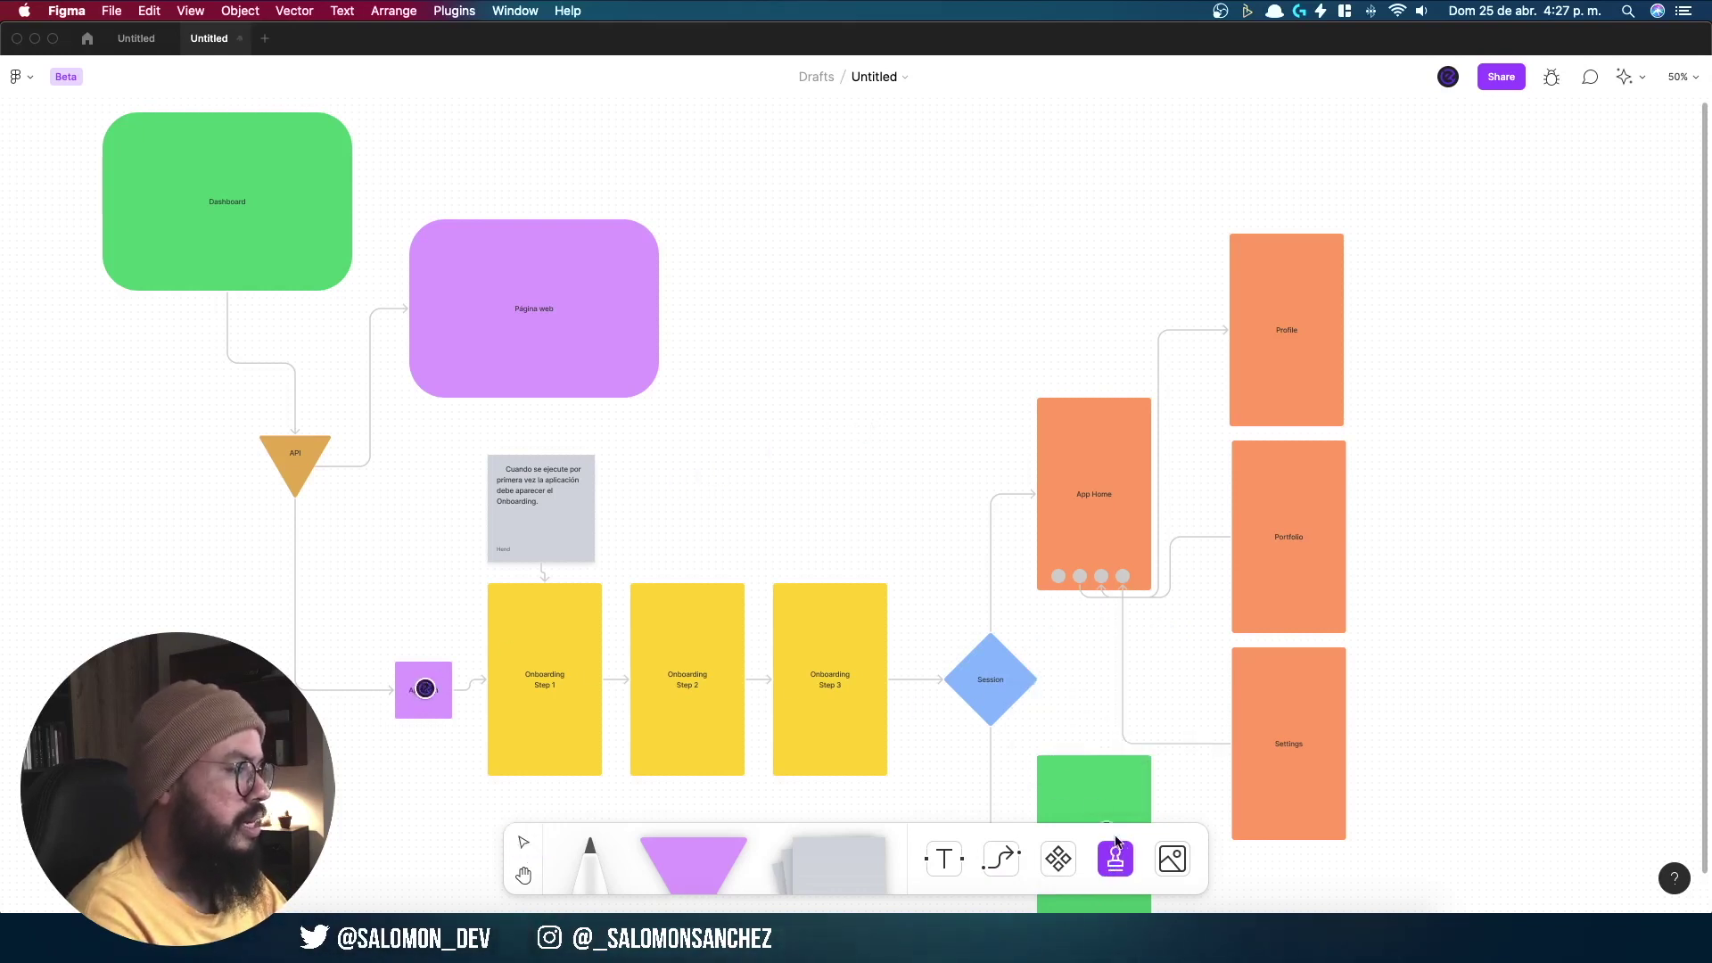
pyautogui.click(1112, 874)
pyautogui.click(1041, 675)
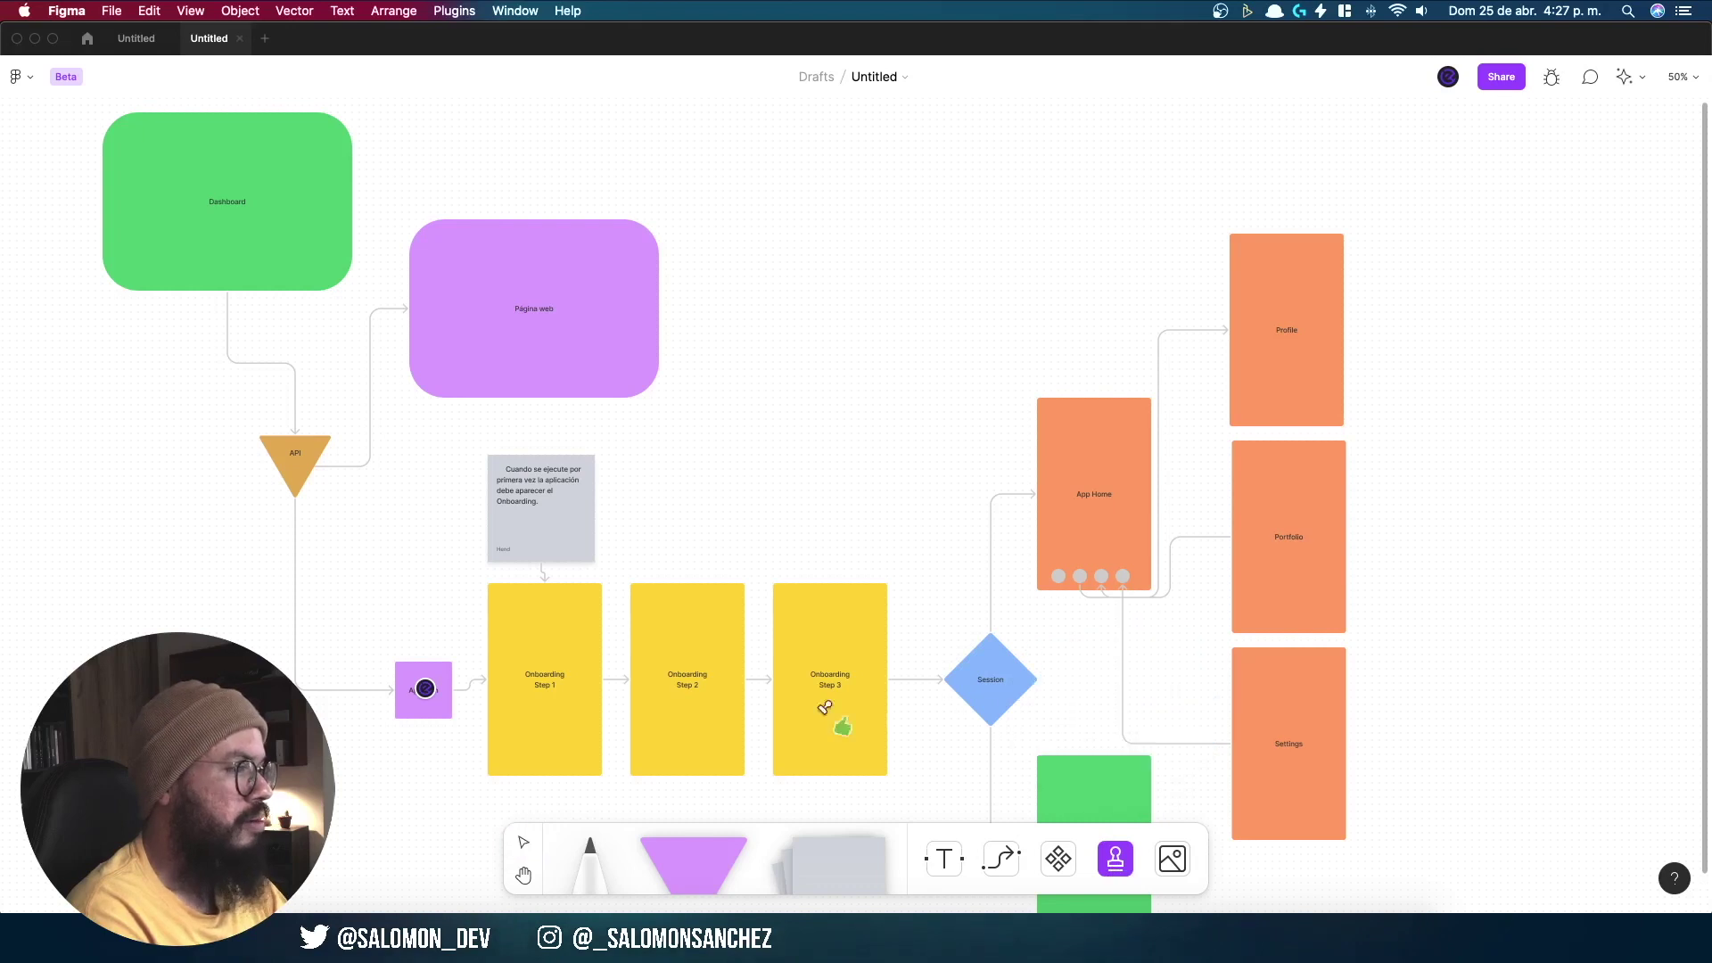
pyautogui.click(801, 614)
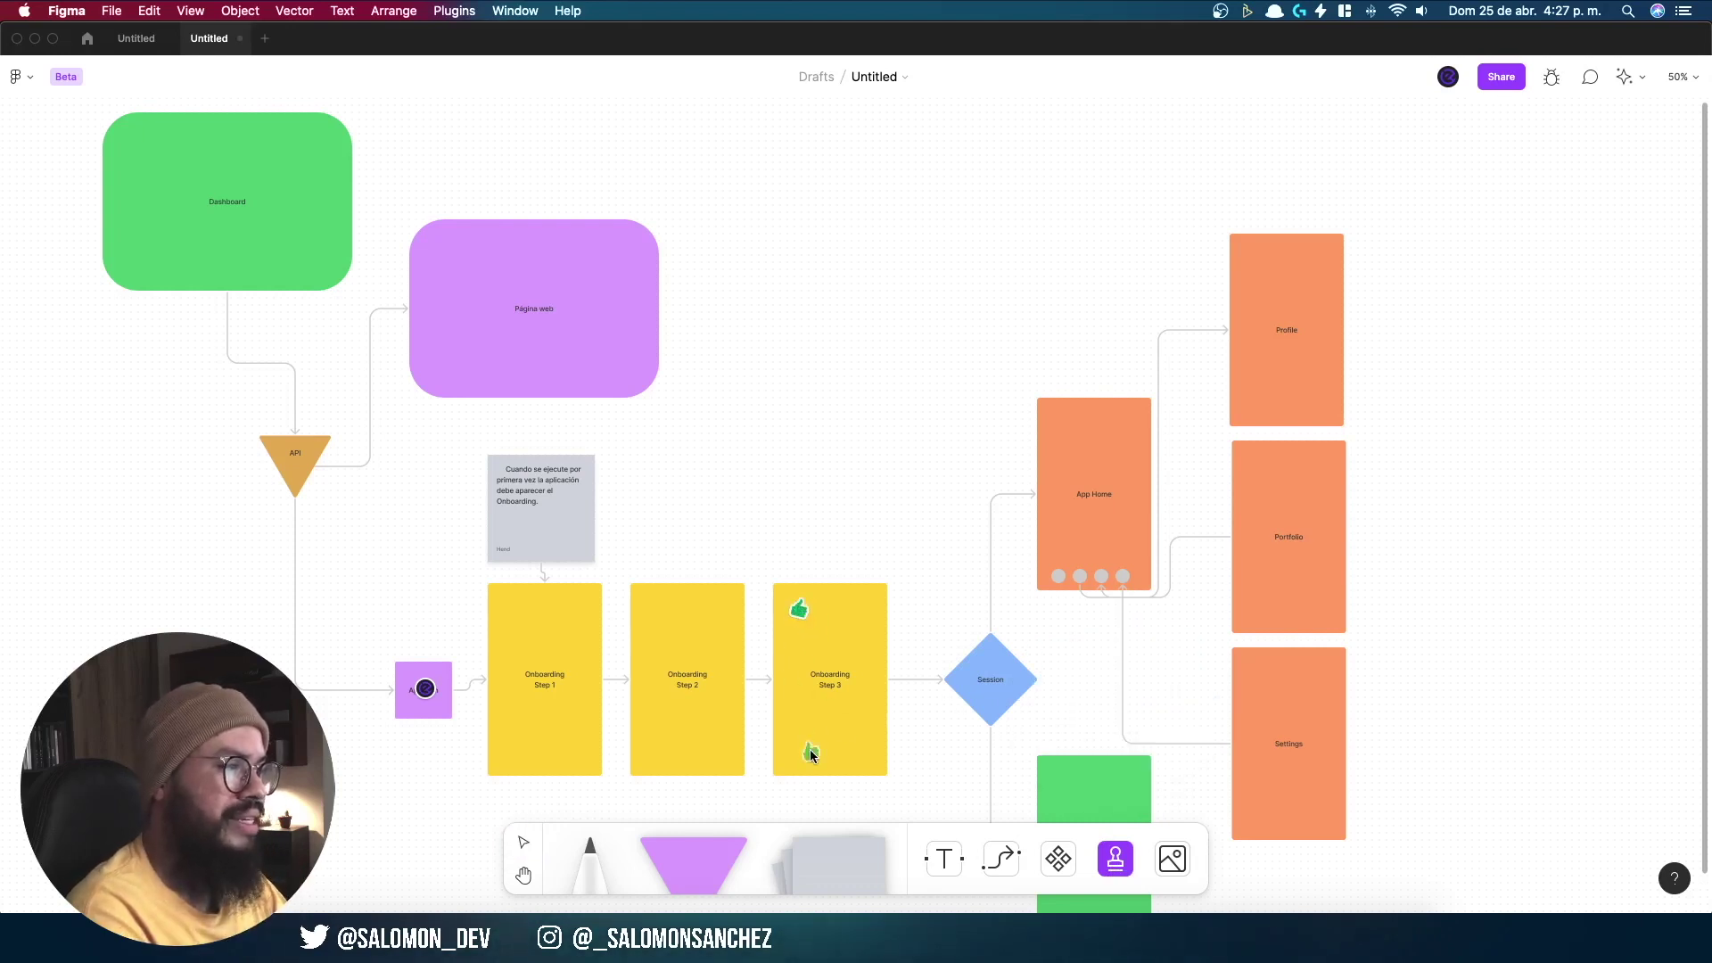
pyautogui.click(1263, 496)
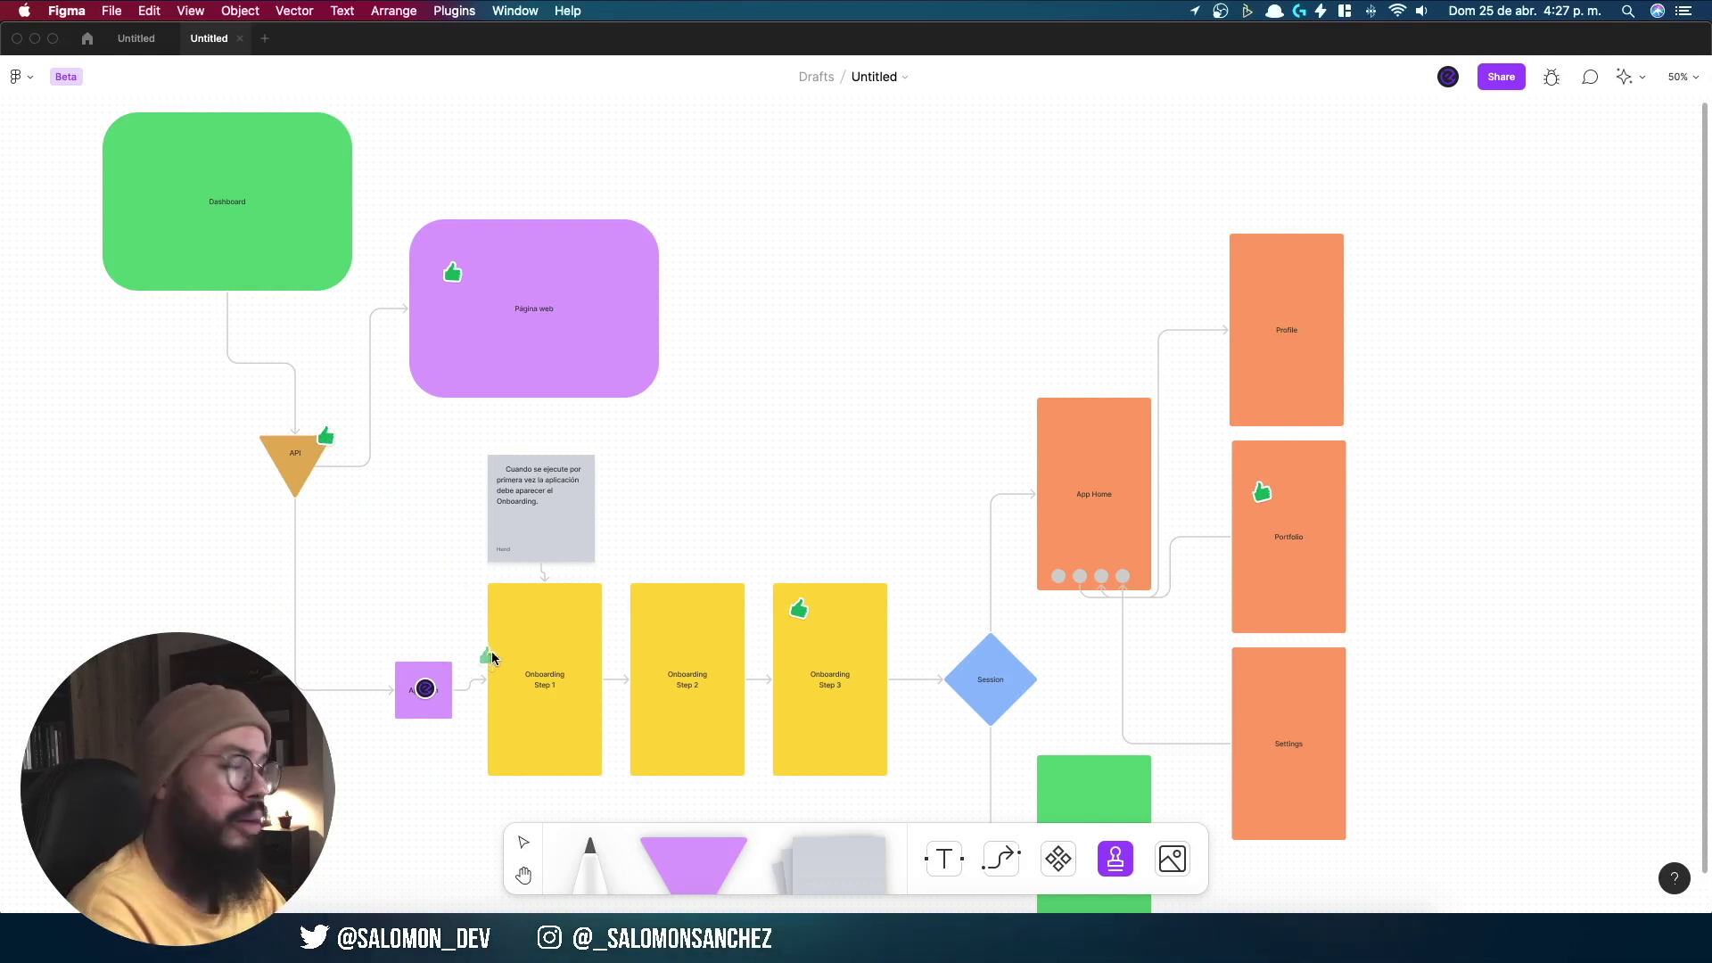
# Step: Stamp thumbs-downs on Onboarding Step 2, Dashboard and the grey note
pyautogui.press('e')
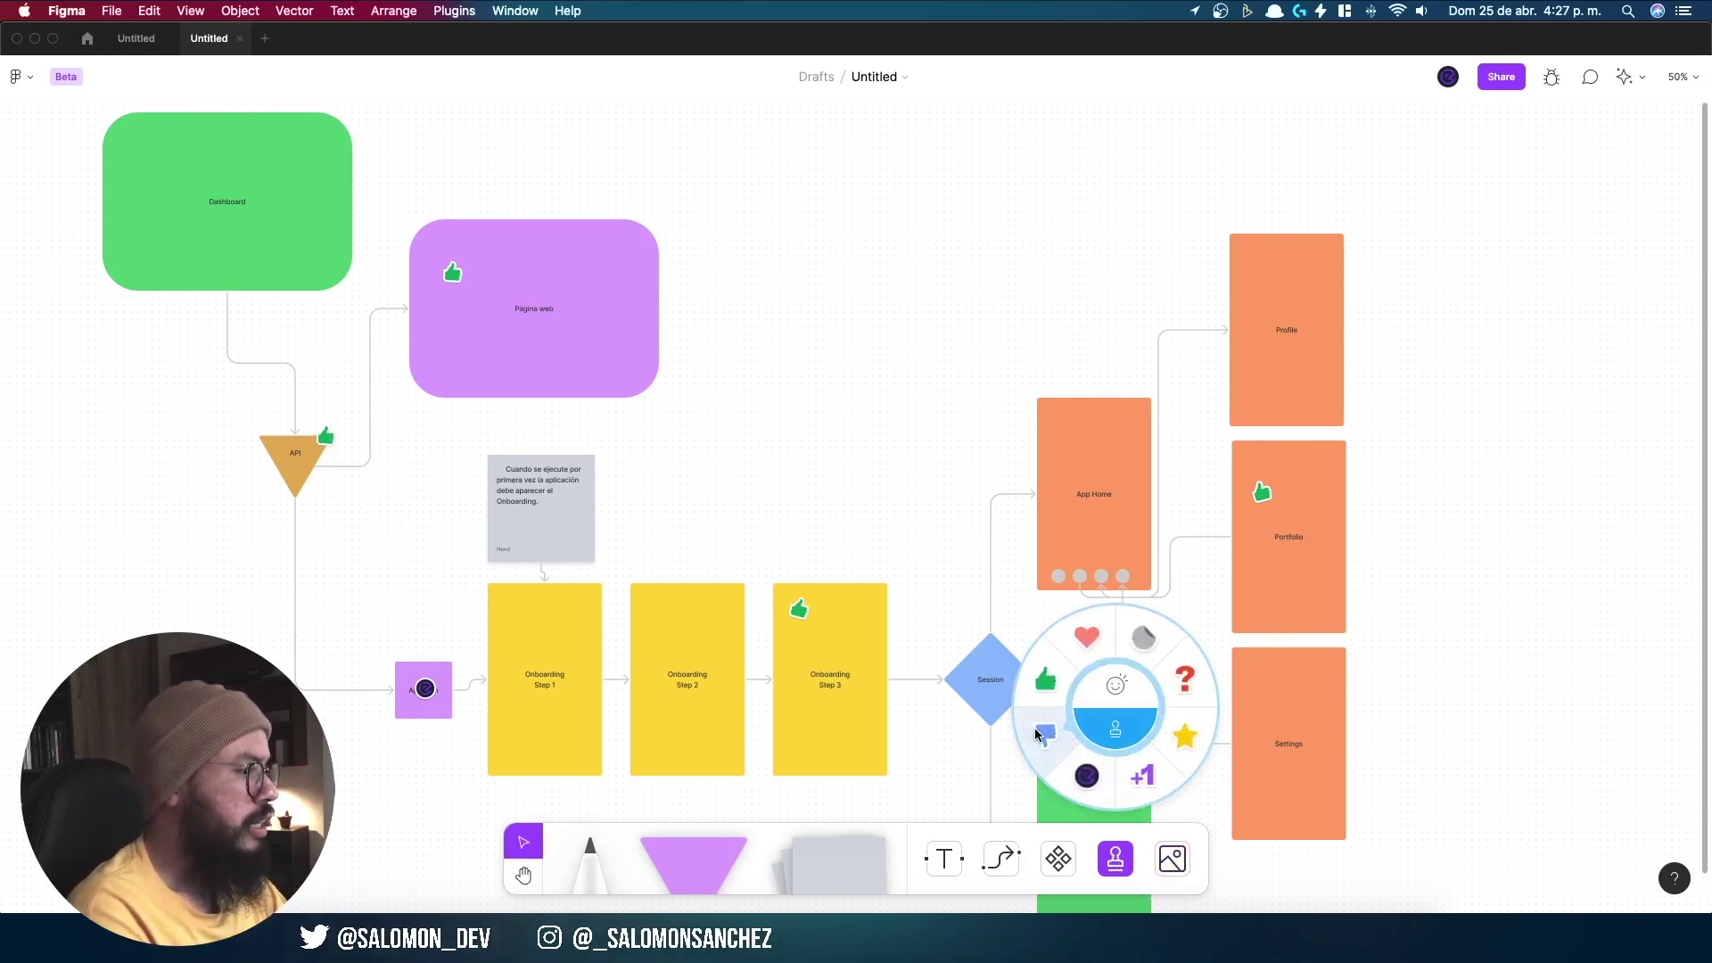
pyautogui.click(1040, 743)
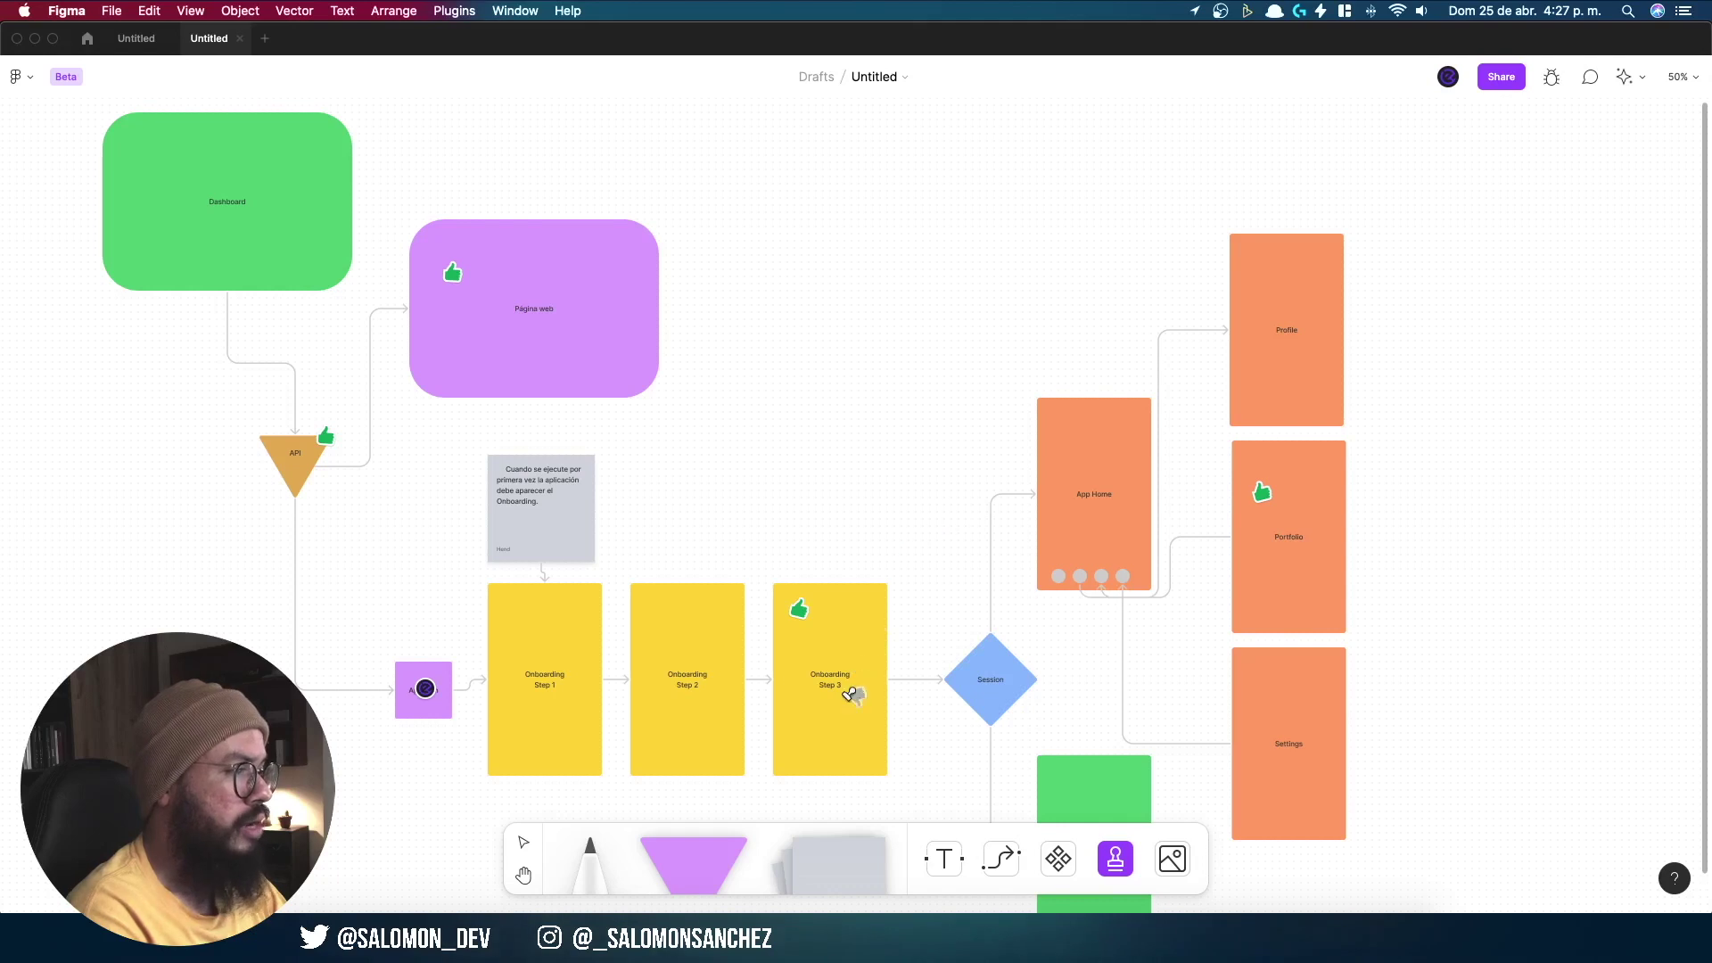
pyautogui.click(647, 602)
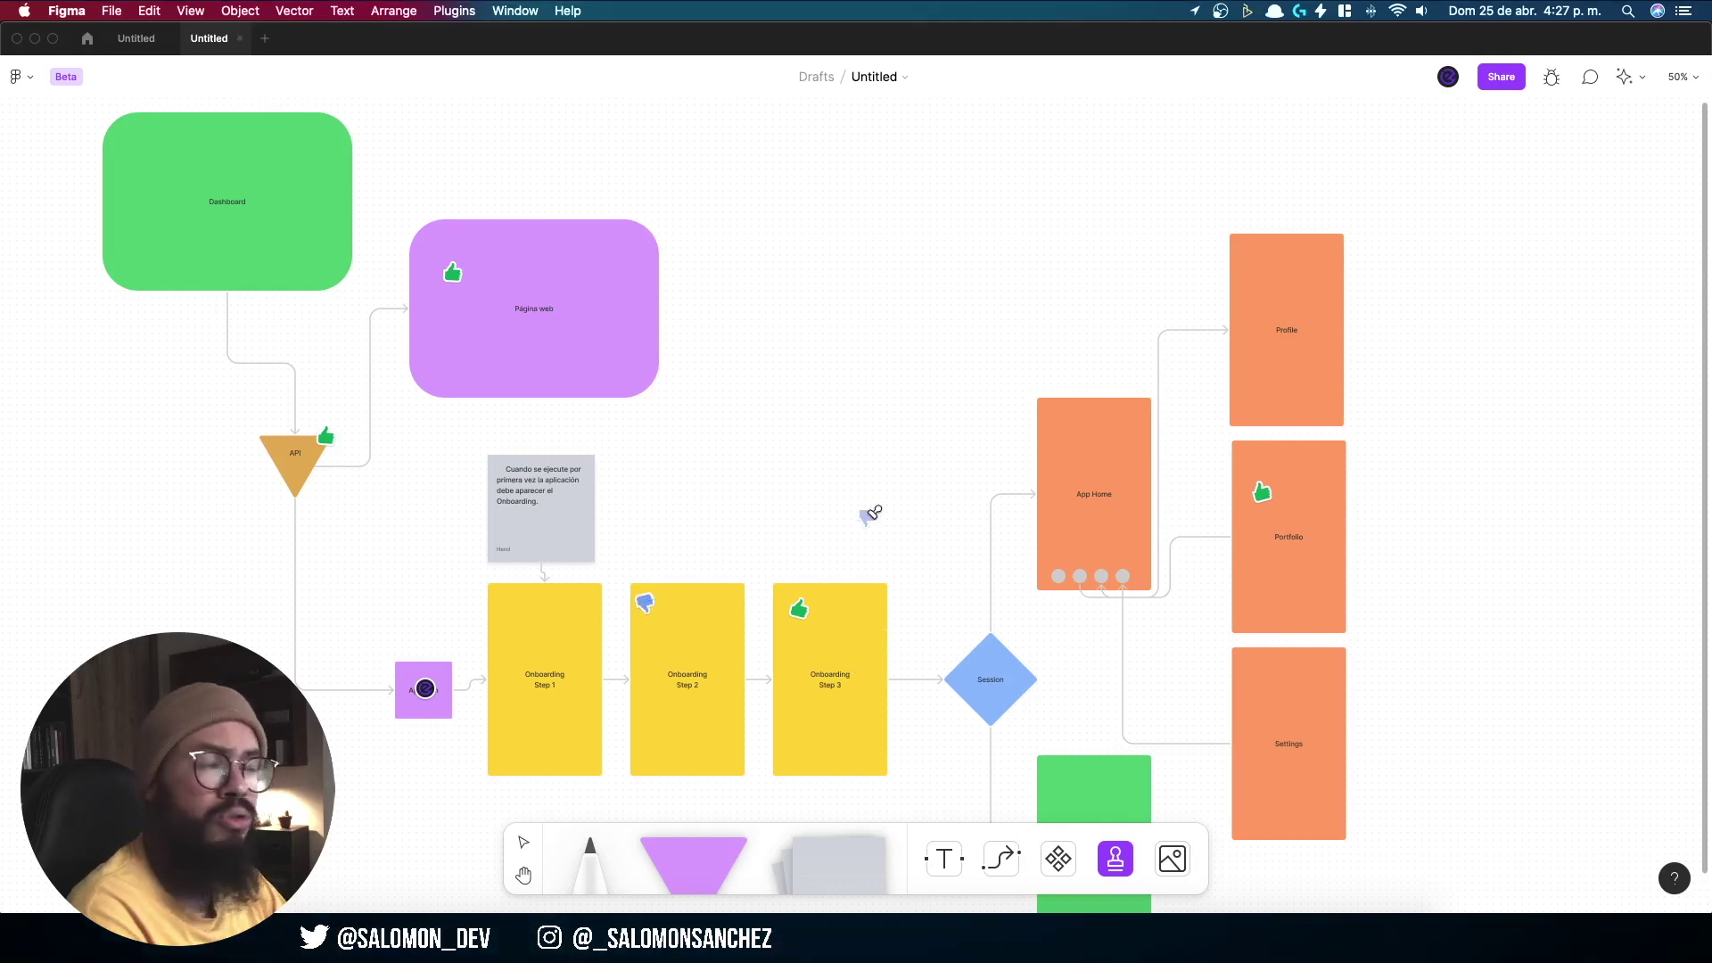
pyautogui.click(136, 259)
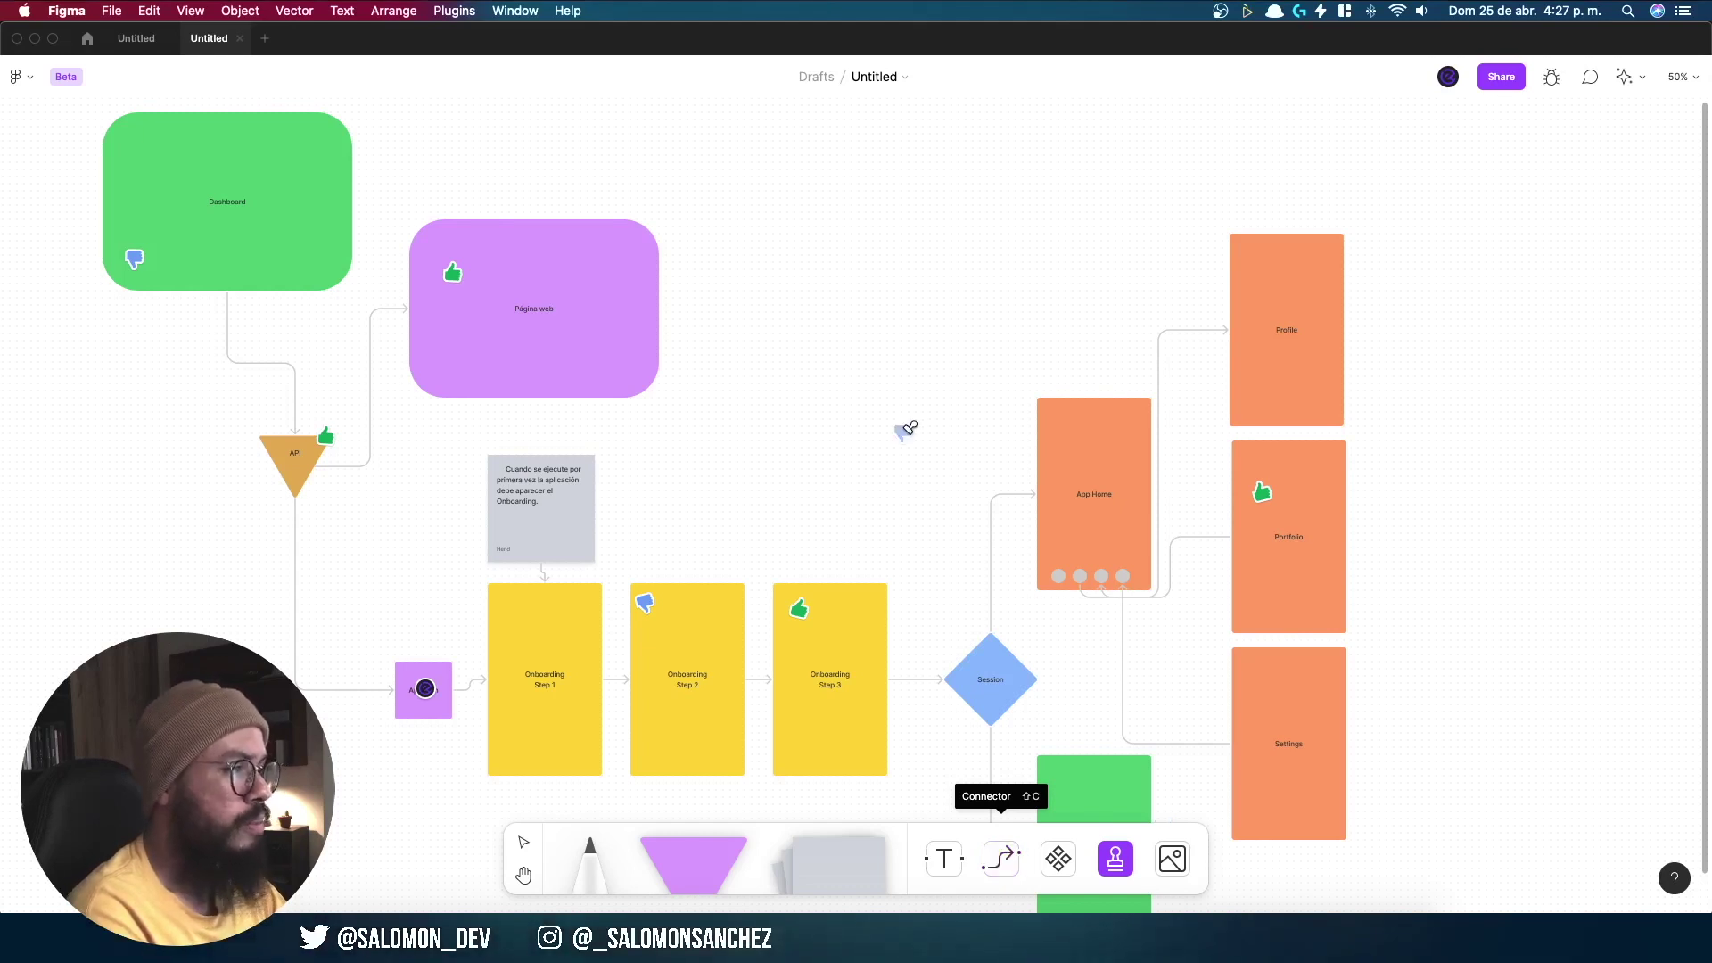
pyautogui.click(590, 552)
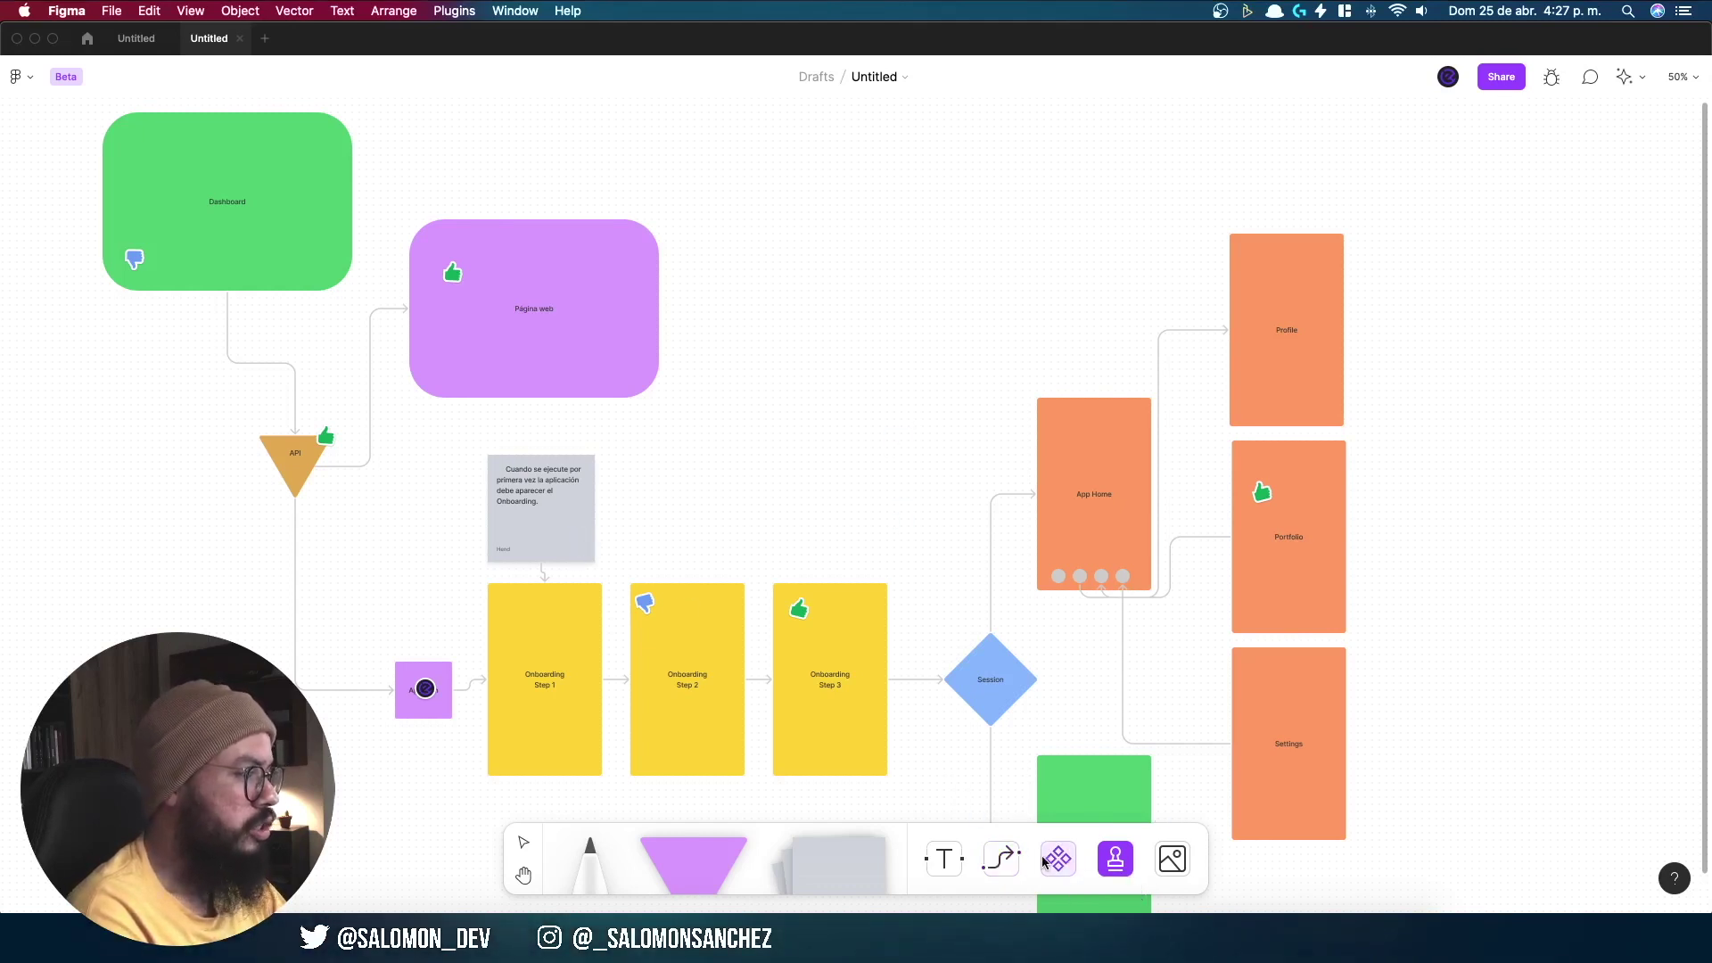
# Step: Stamp a star on the grey note and a question mark on the Session diamond
pyautogui.click(1116, 858)
pyautogui.click(1184, 737)
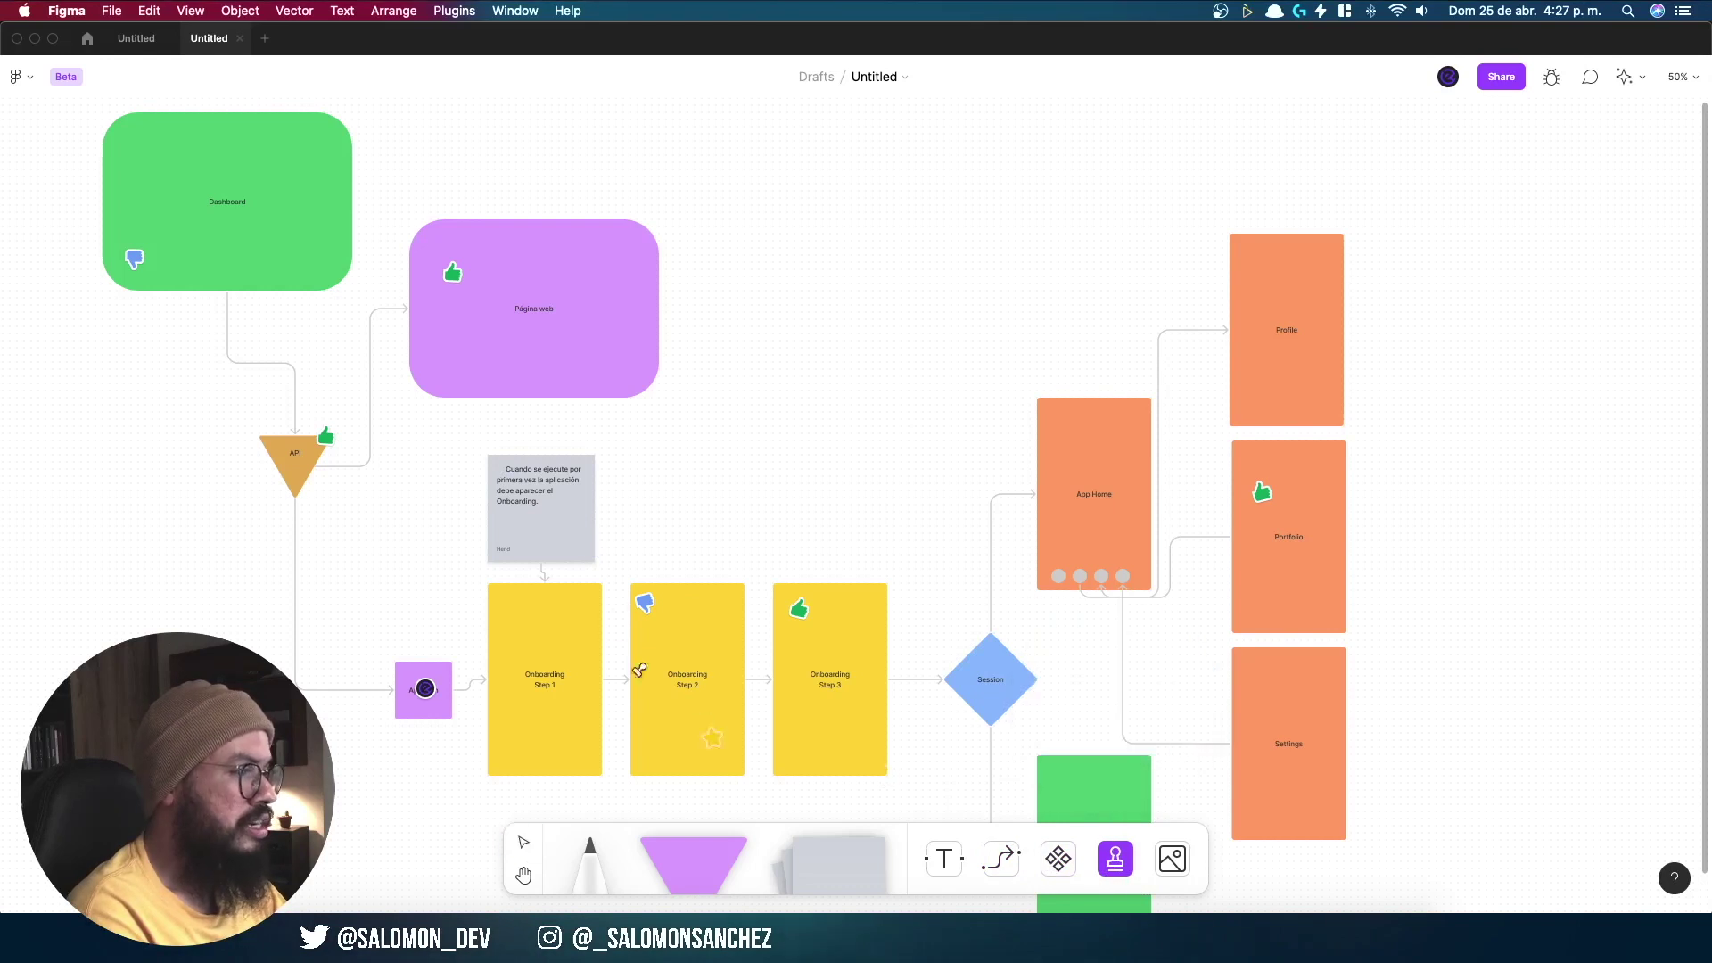
pyautogui.click(571, 512)
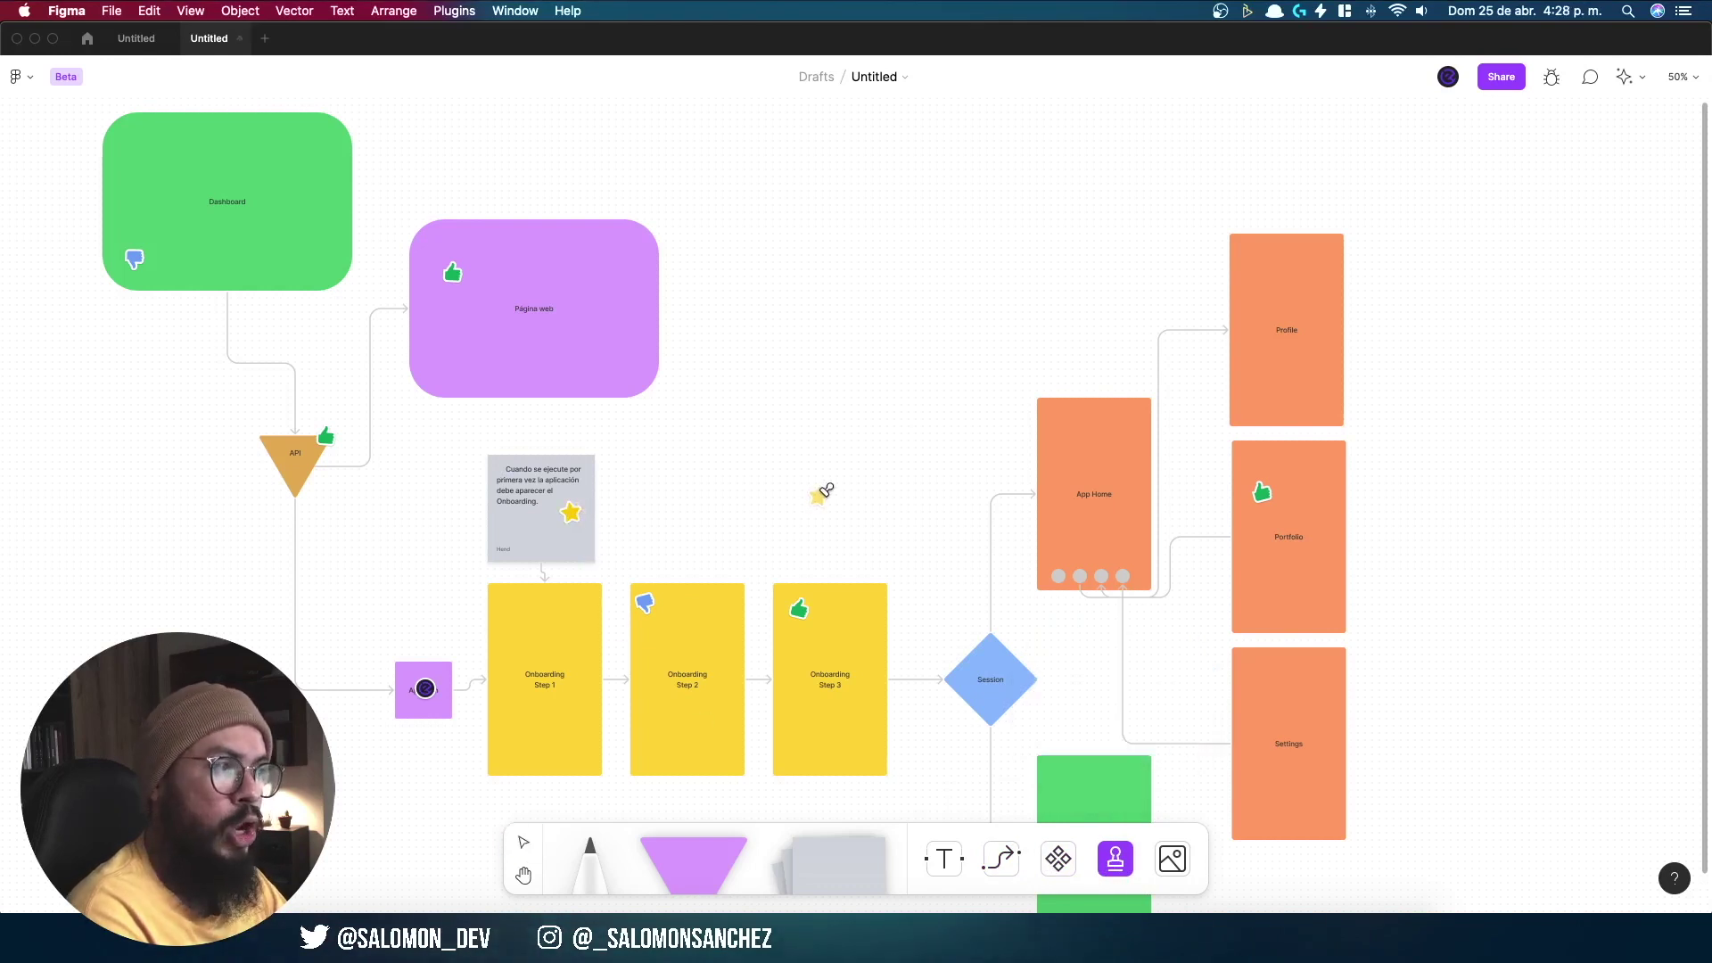
pyautogui.click(1115, 859)
pyautogui.click(1184, 680)
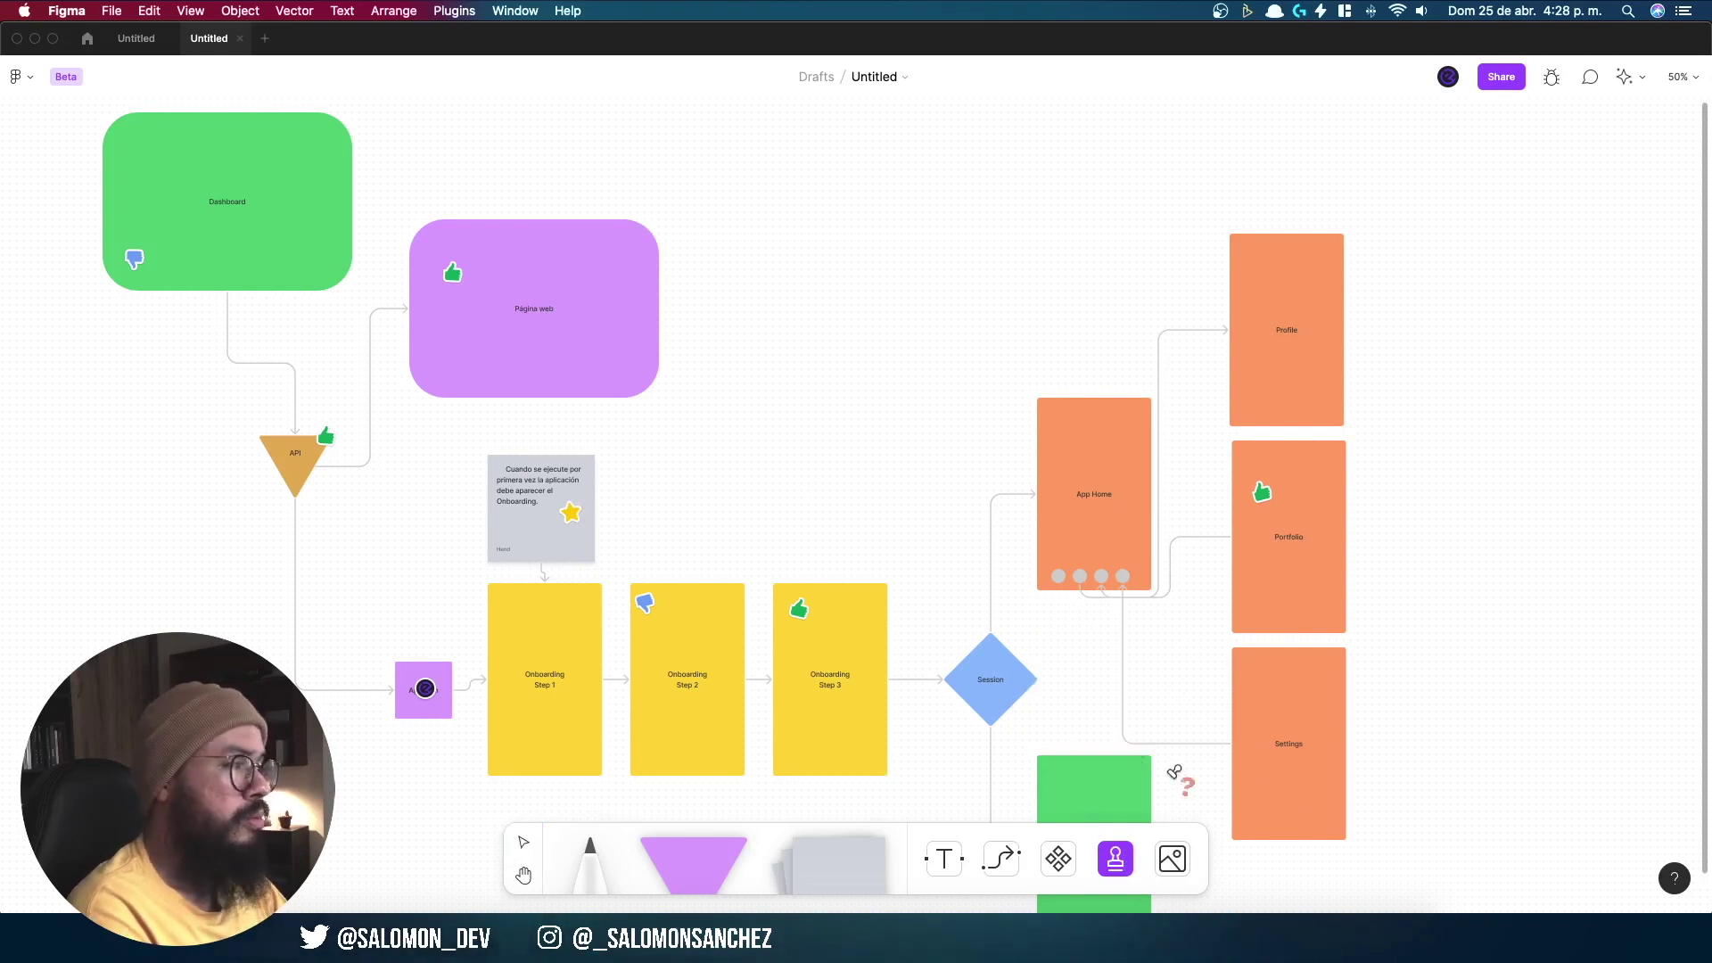
pyautogui.click(1012, 678)
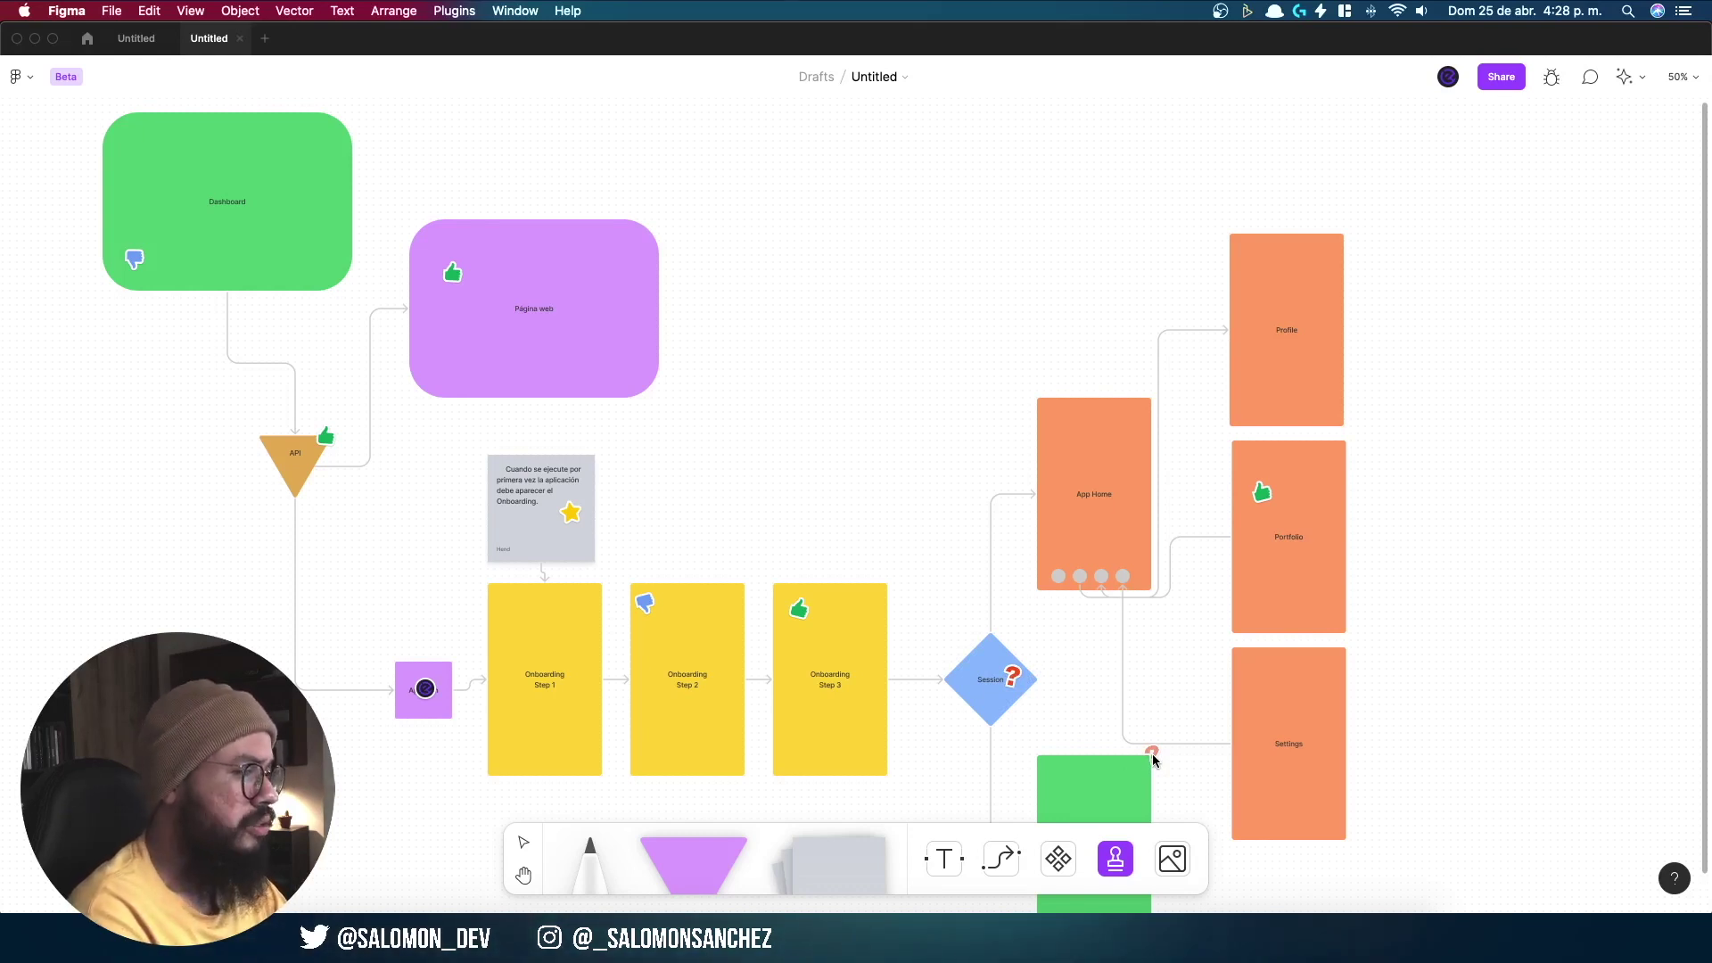
# Step: Draw marker checkmarks at Página web and App Home, undoing one stray stroke
pyautogui.click(1592, 89)
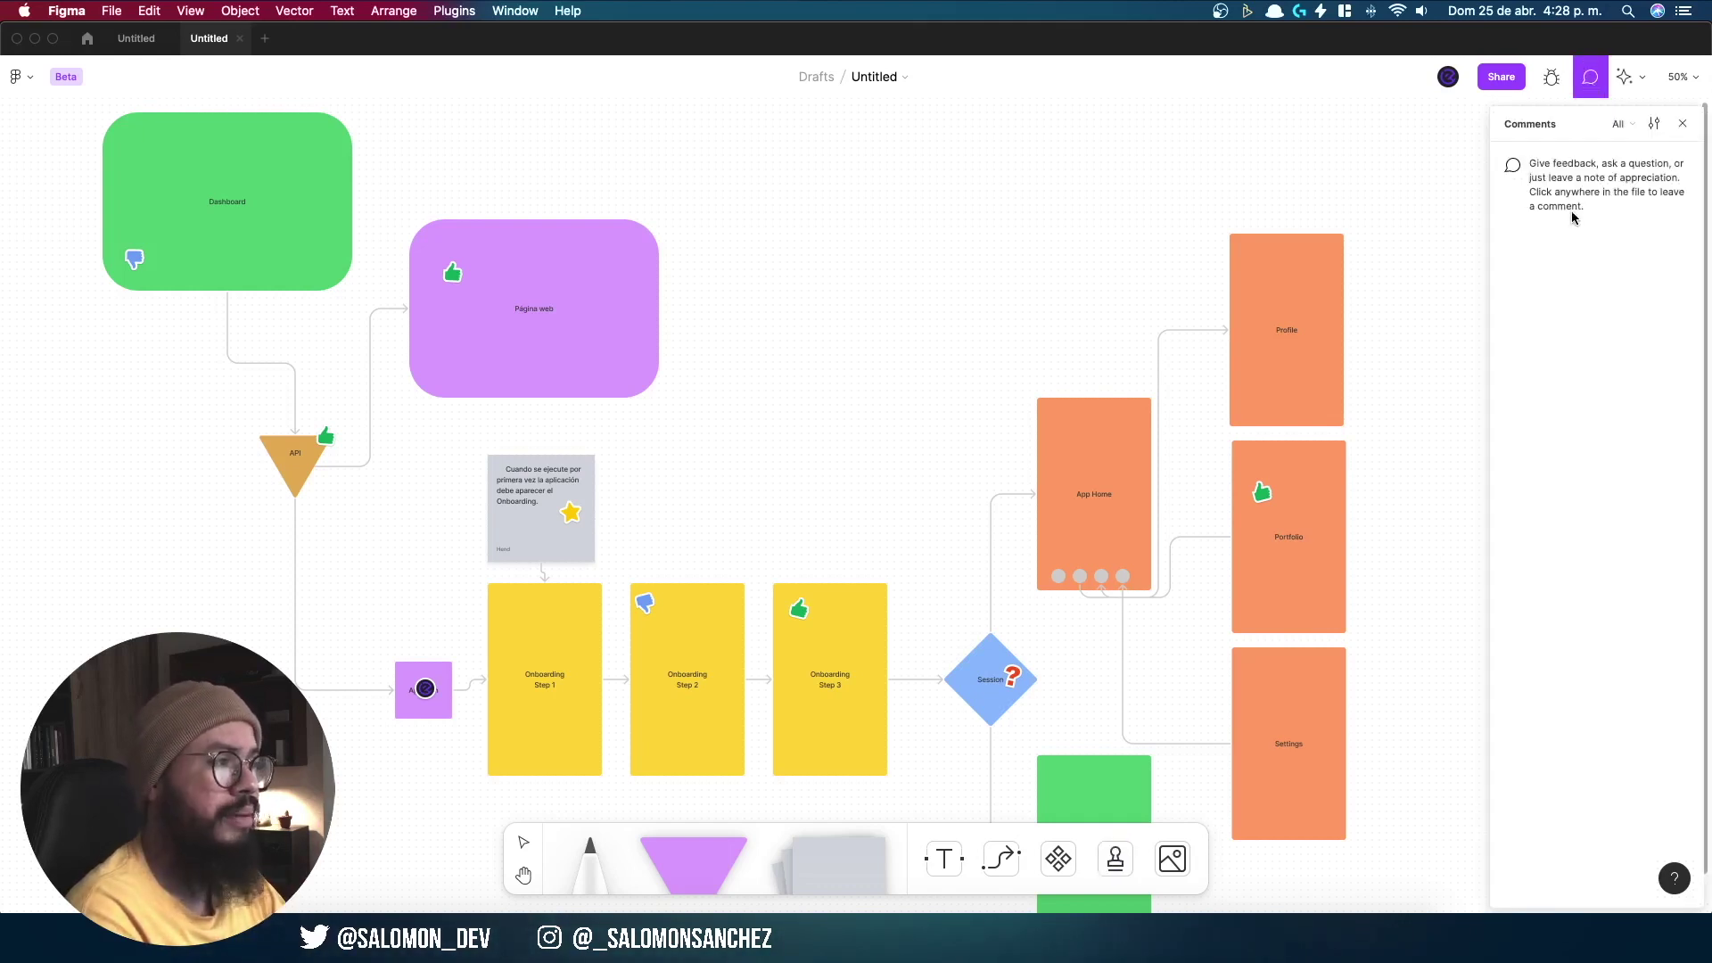
pyautogui.click(1683, 123)
pyautogui.click(1116, 859)
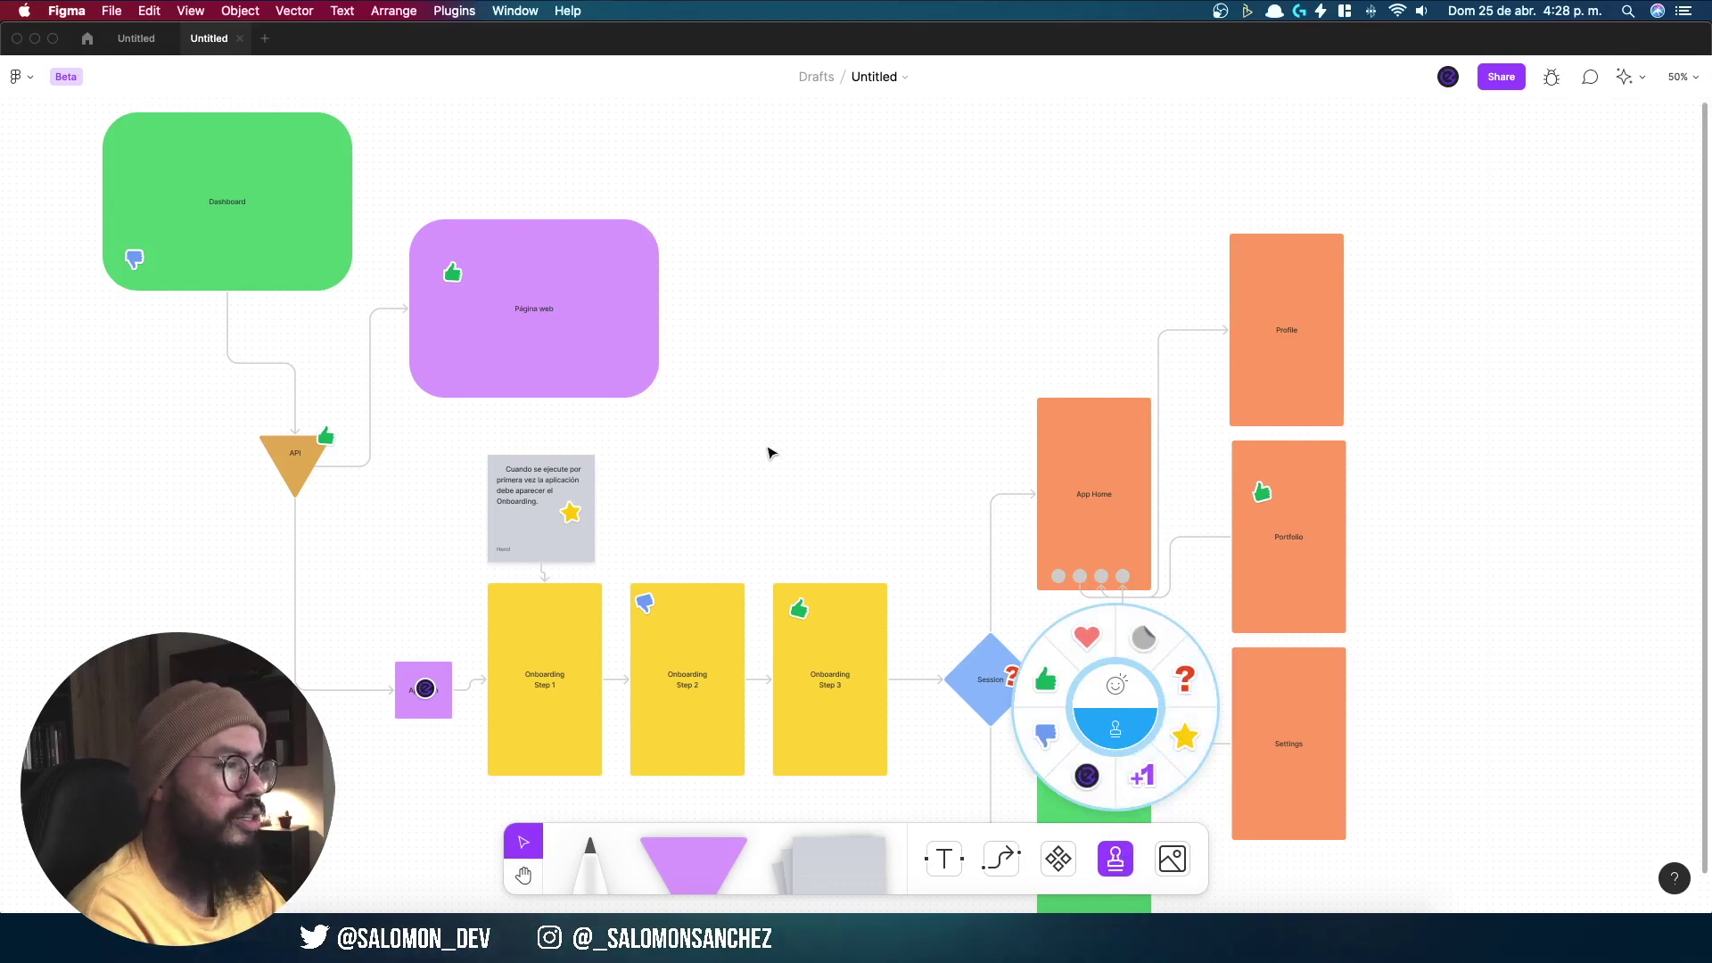
pyautogui.click(590, 859)
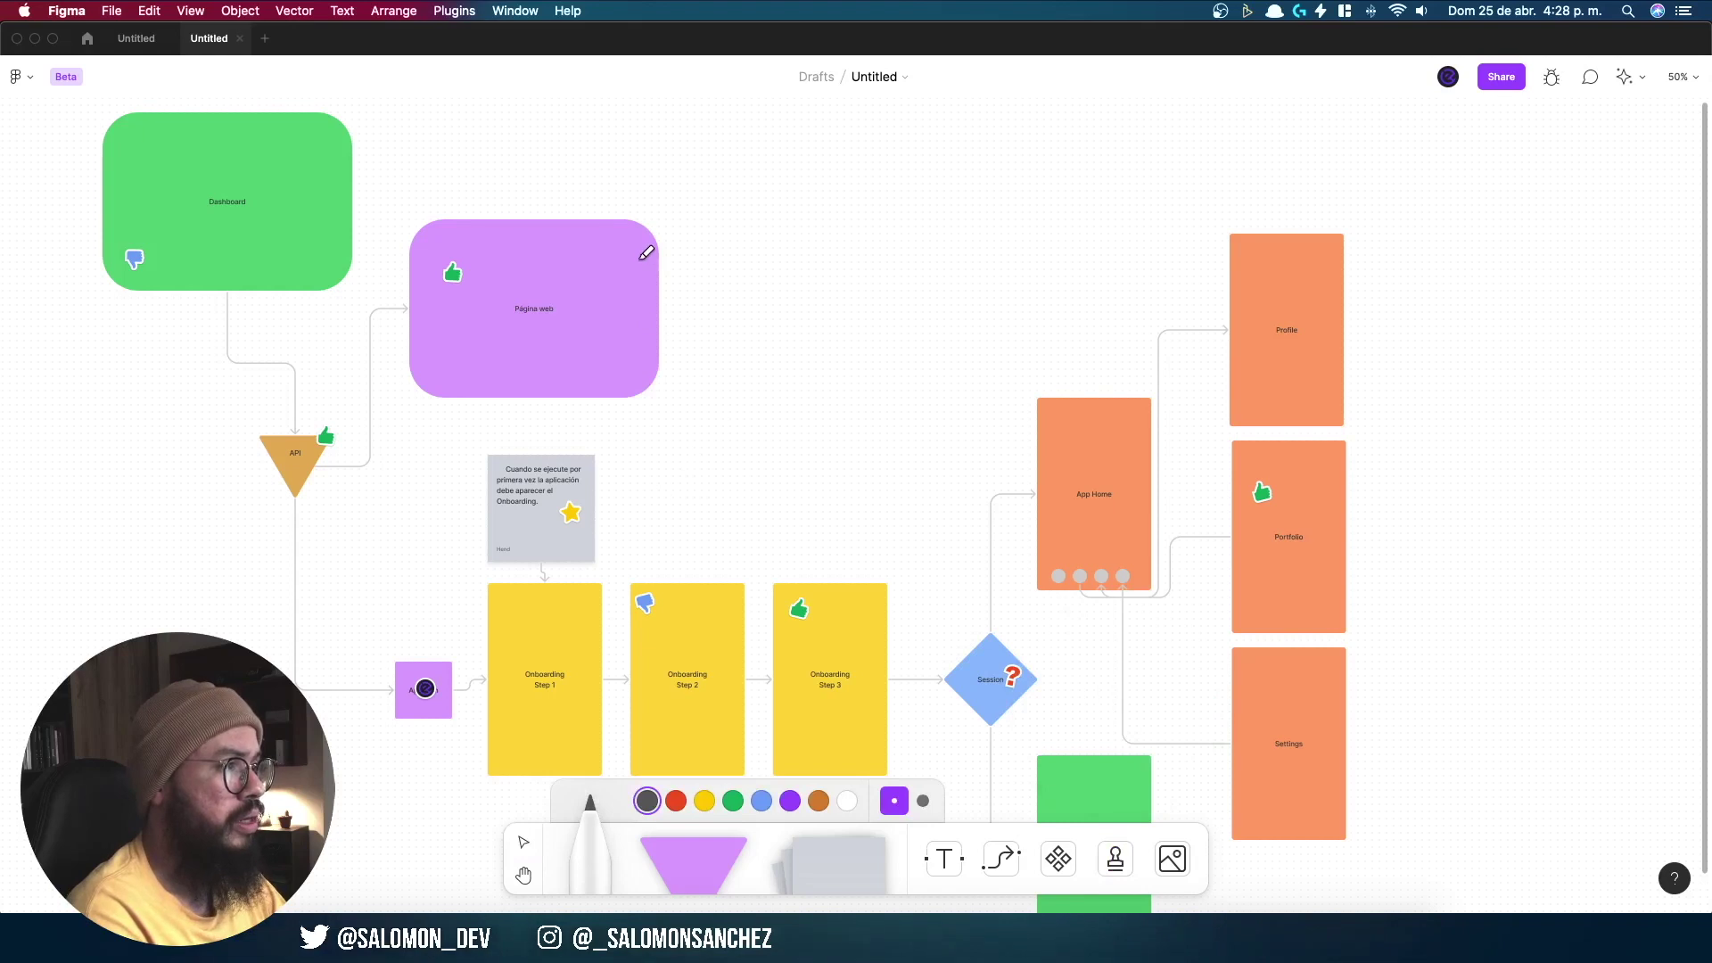
pyautogui.moveTo(640, 260); pyautogui.dragTo(742, 121)
pyautogui.hotkey('ctrl', 'z')
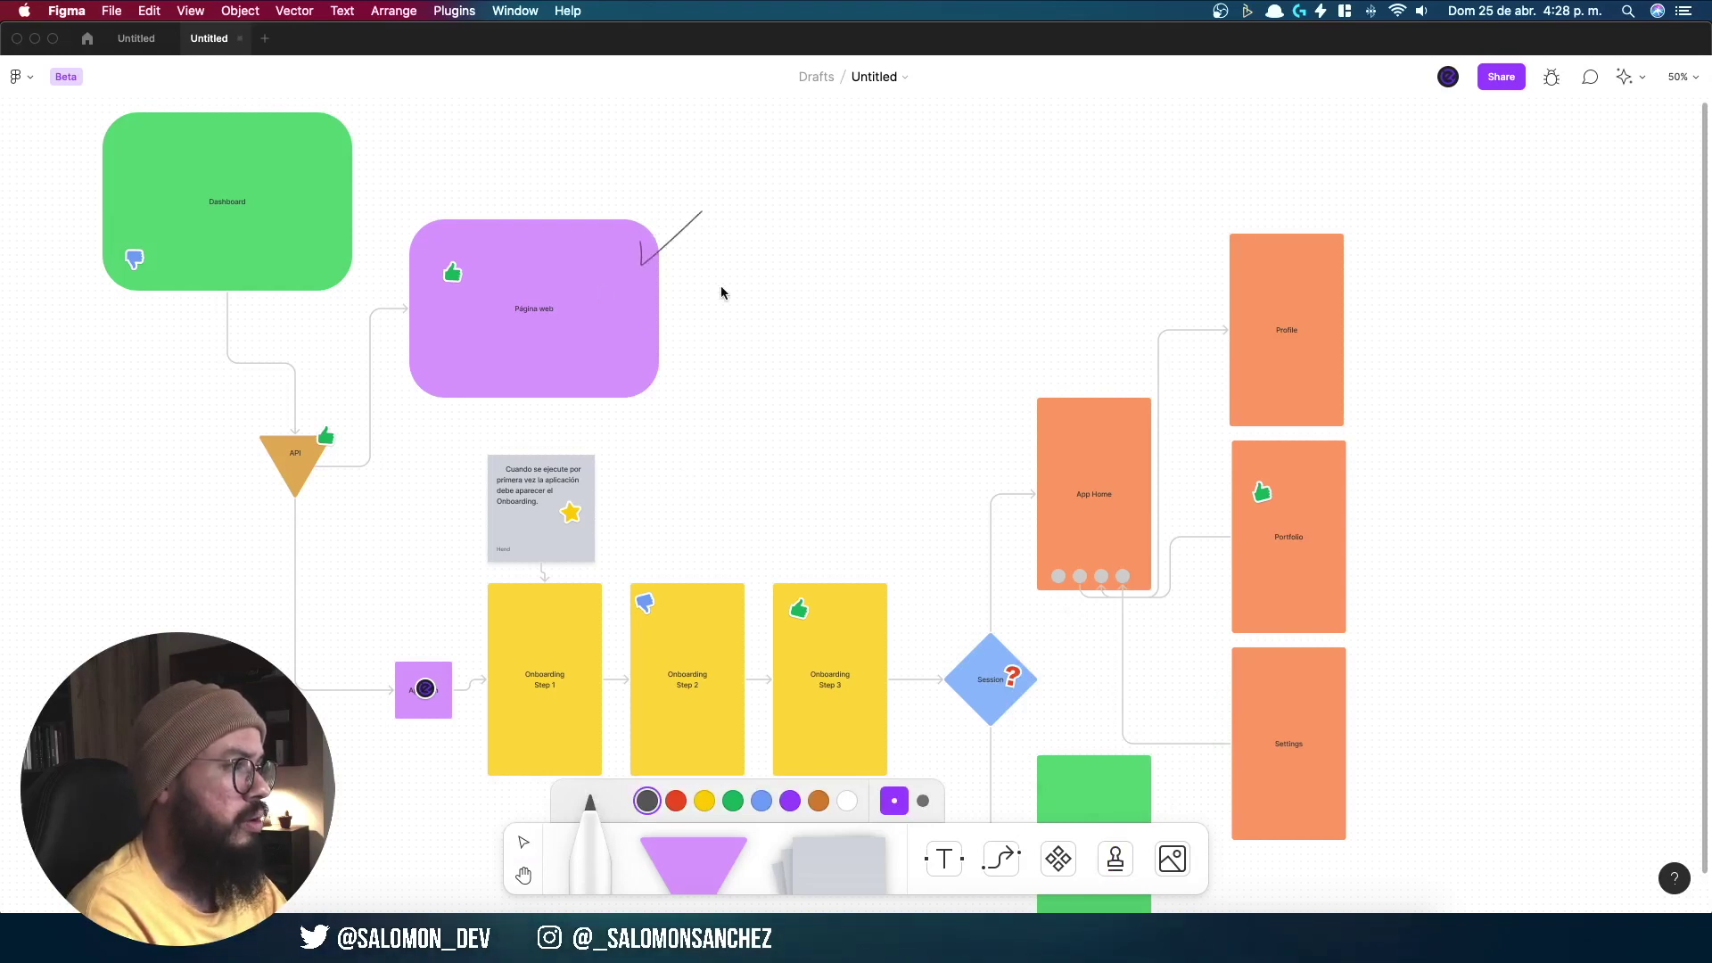
pyautogui.moveTo(1170, 358); pyautogui.dragTo(1175, 349)
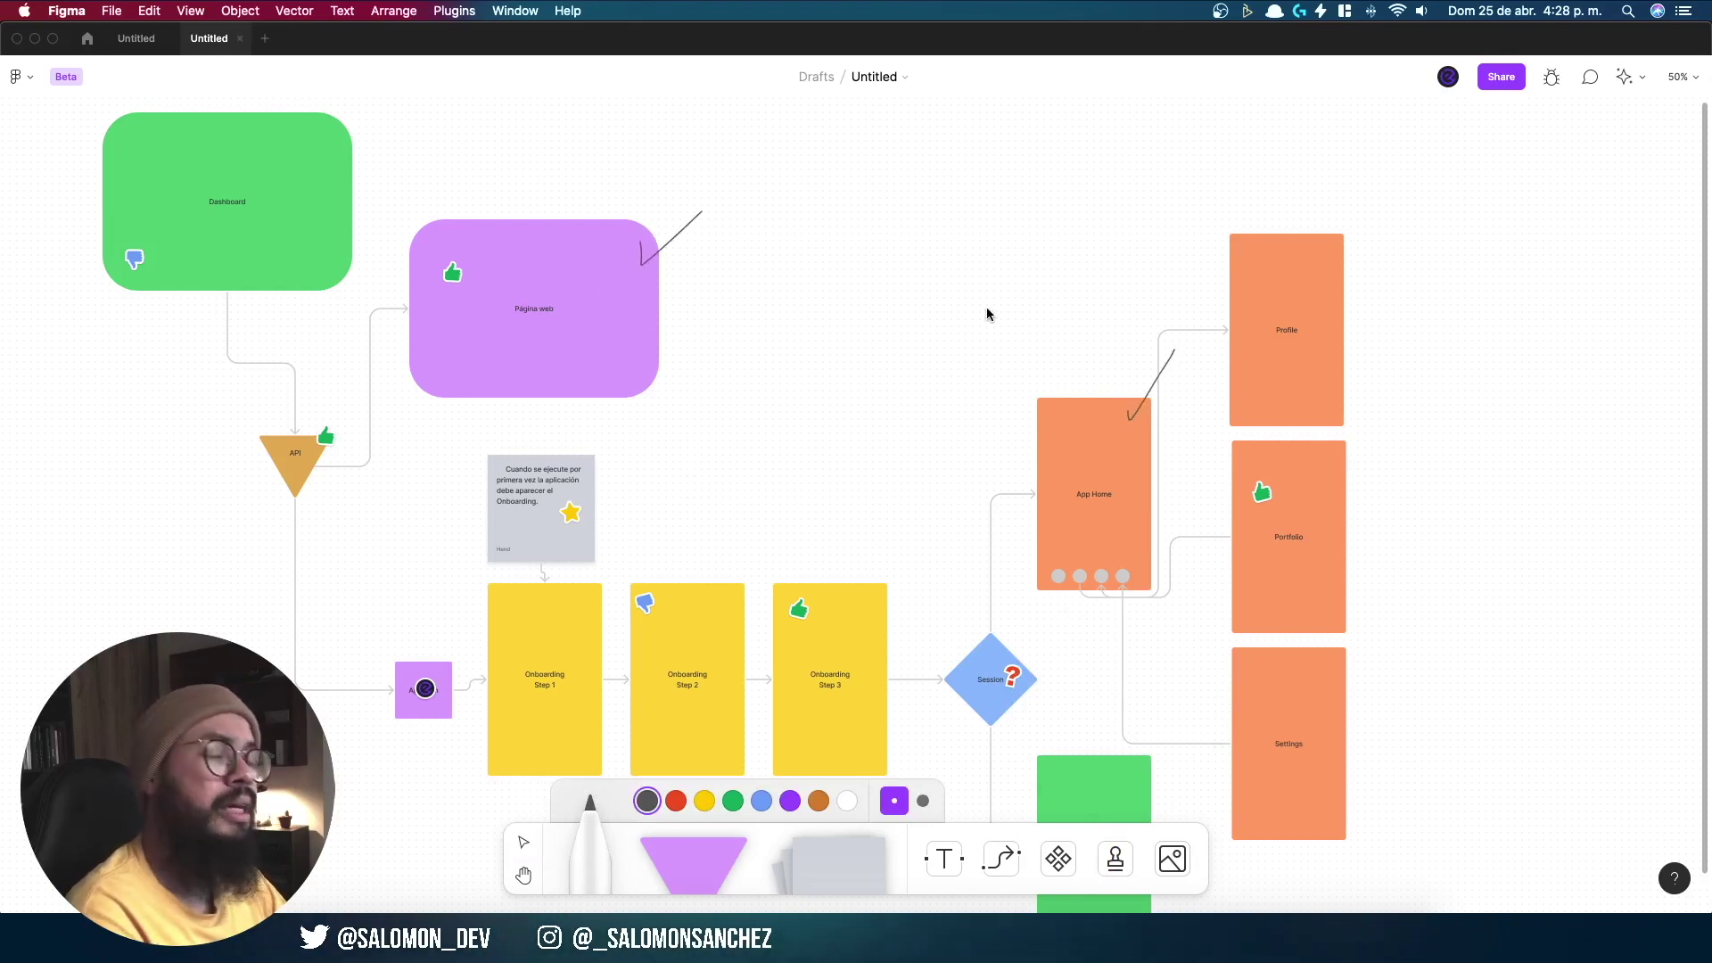
pyautogui.scroll(-3, 987, 314)
pyautogui.click(523, 842)
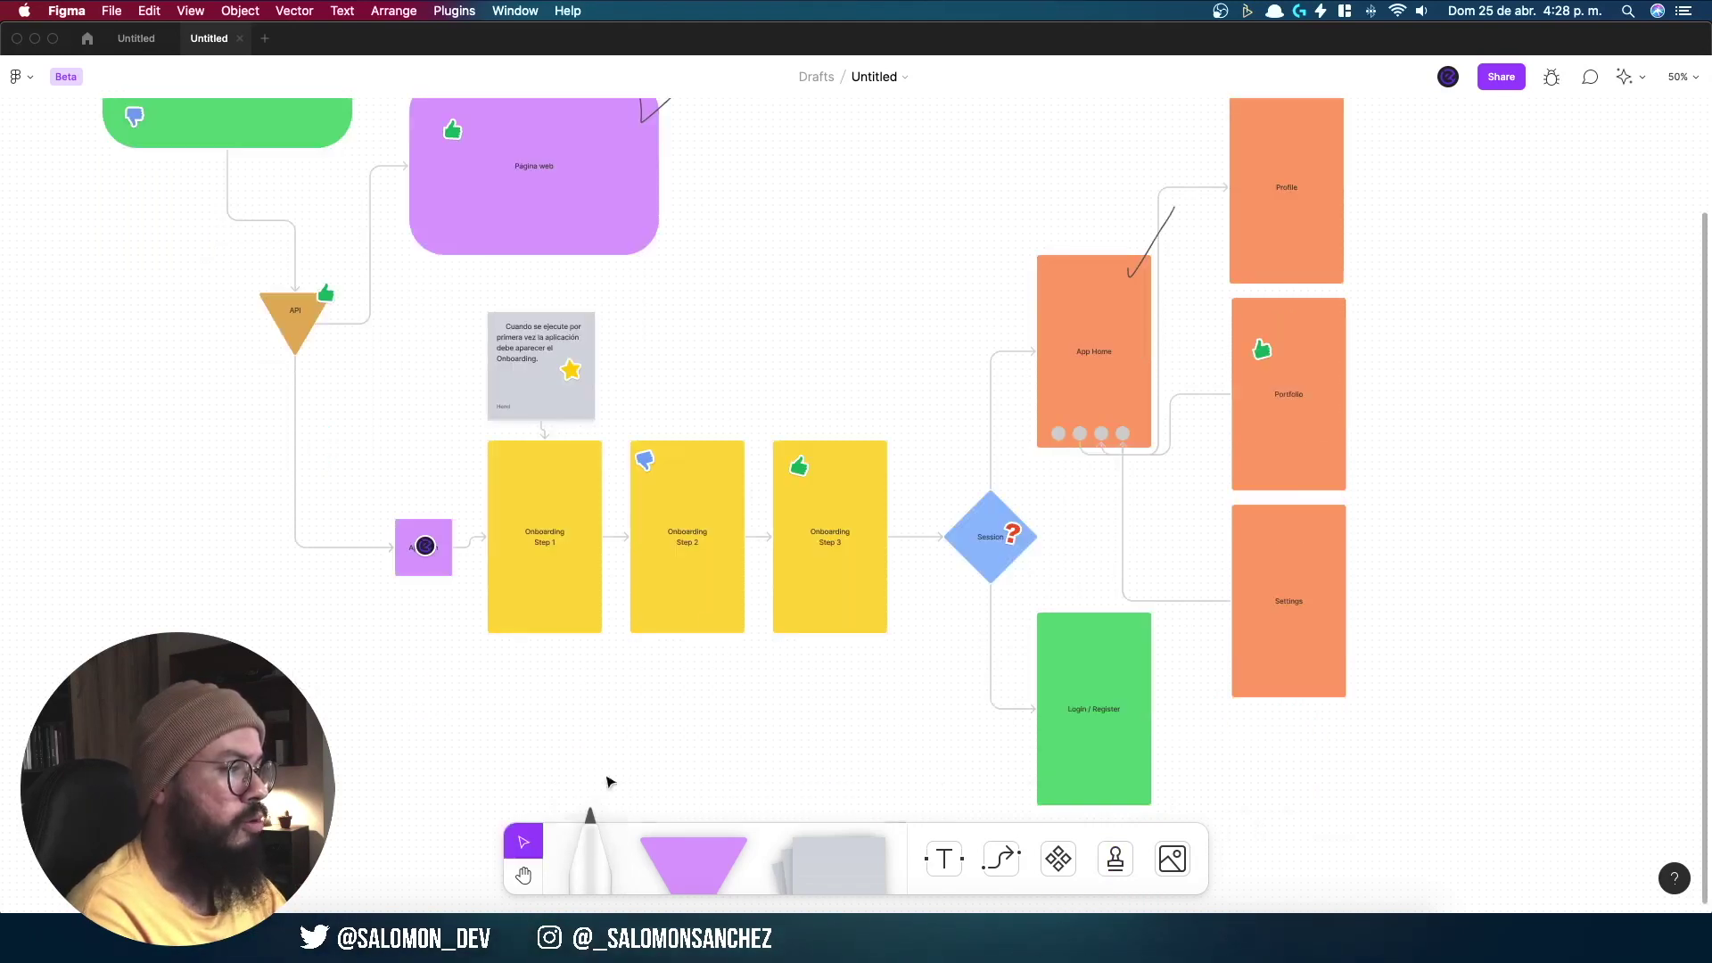
# Step: Drag the Onboarding Step 2 sticky about 100 px lower, leaving its thumbs-down stamp behind
pyautogui.moveTo(700, 618); pyautogui.dragTo(709, 704)
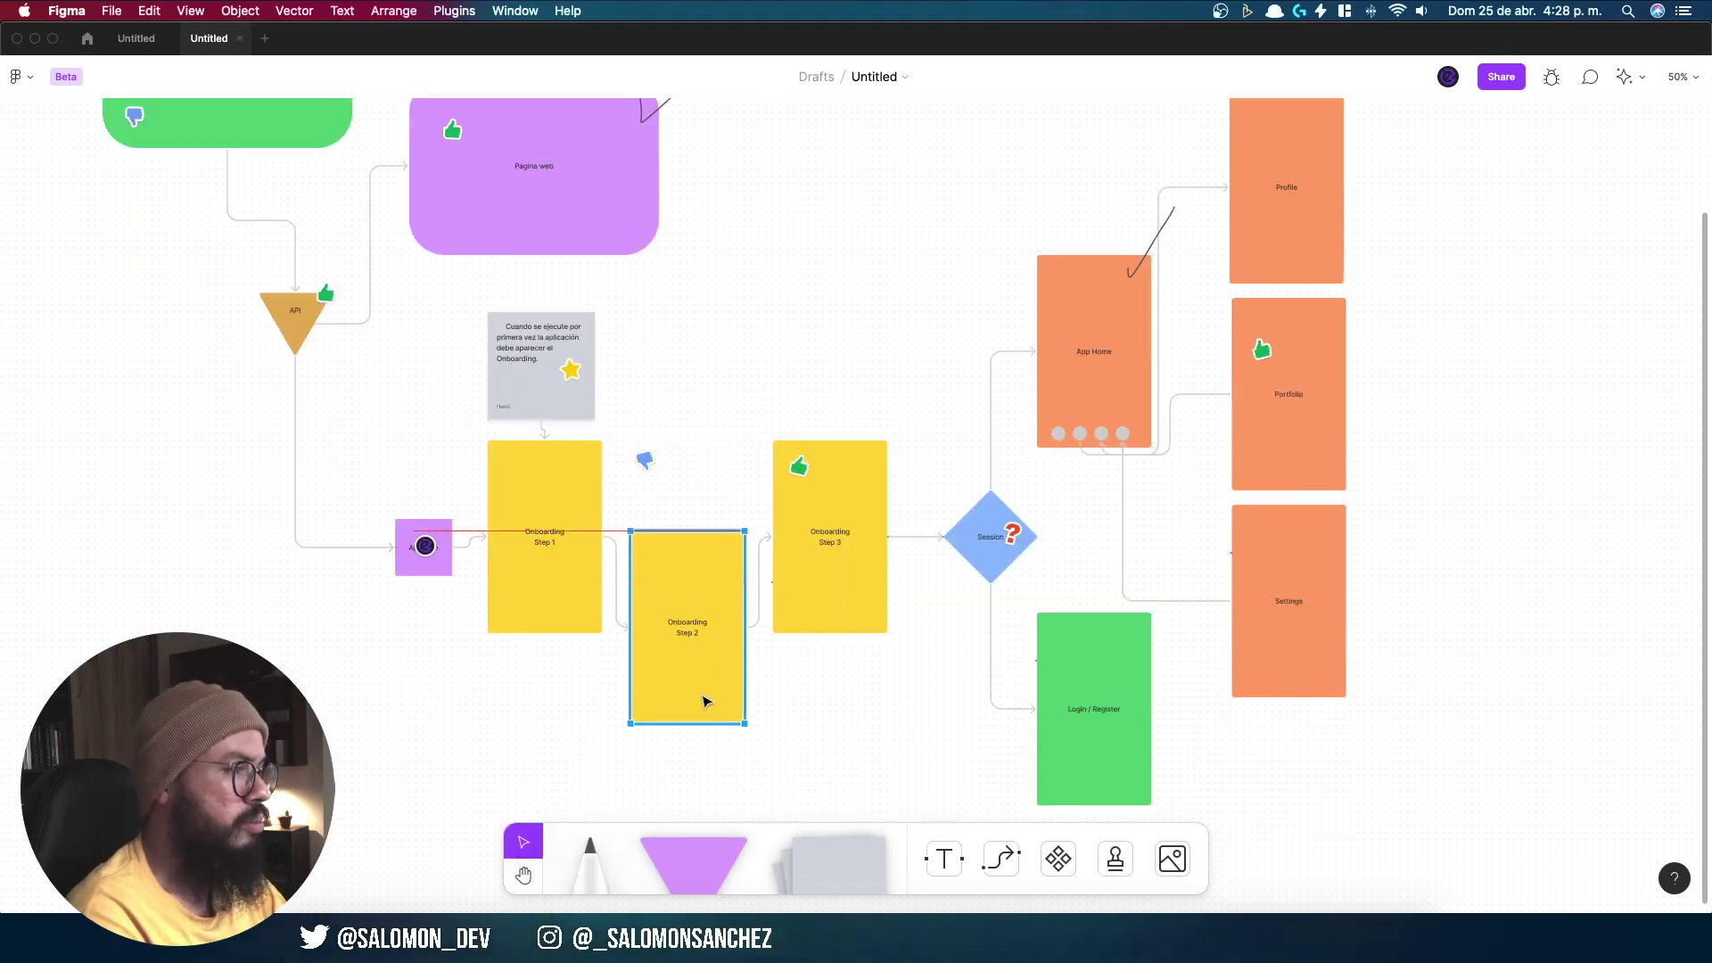